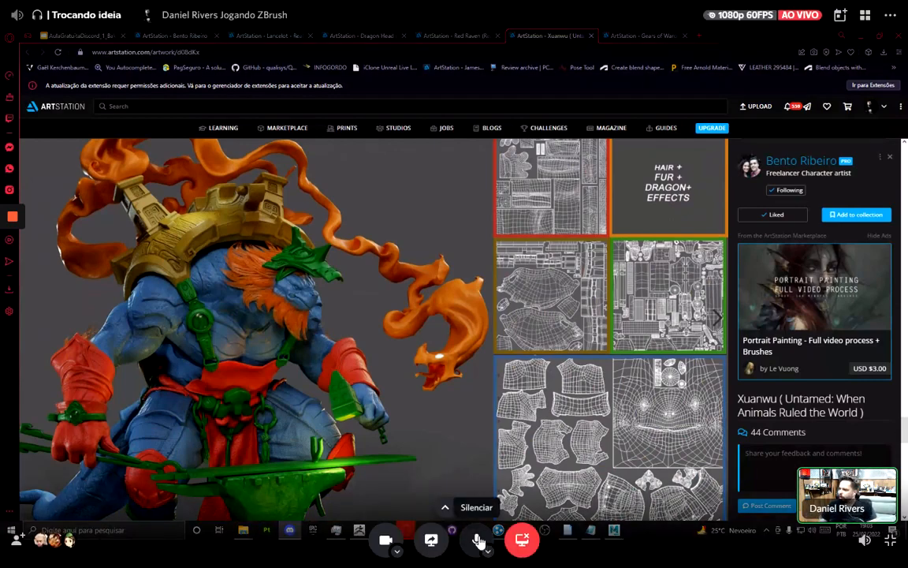
{"action": "left_click", "coordinate": [479, 539]}
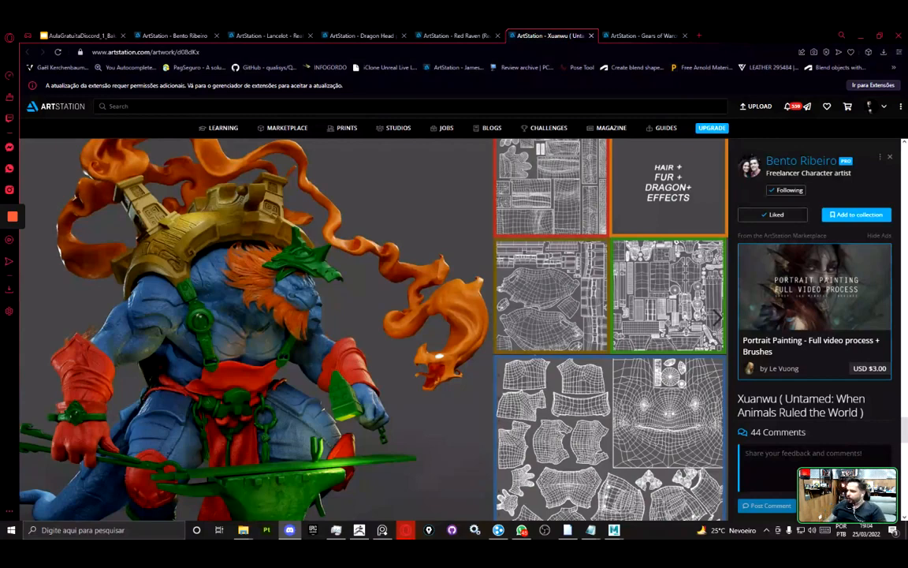
{"action": "mouse_move", "coordinate": [505, 511]}
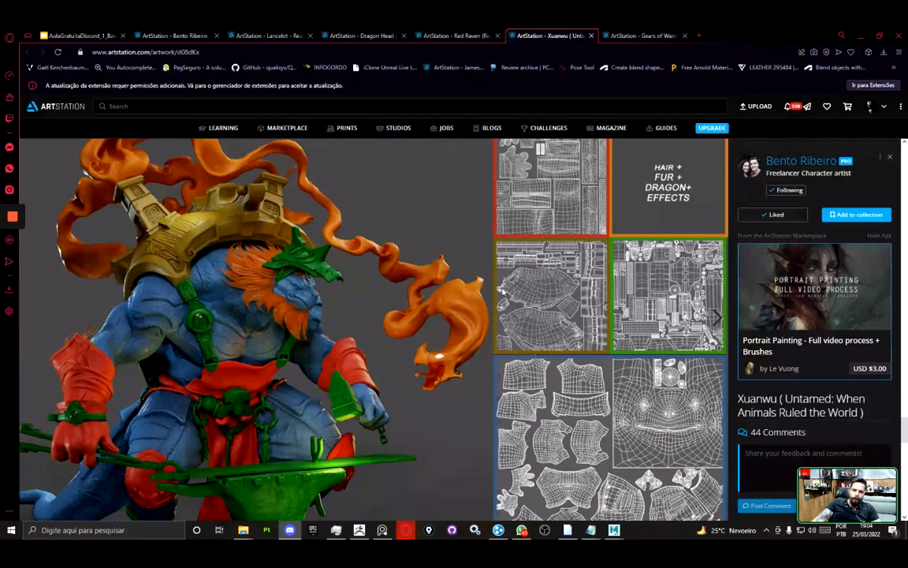
{"action": "scroll", "coordinate": [423, 282], "scroll_direction": "down", "scroll_amount": 3}
{"action": "scroll", "coordinate": [463, 305], "scroll_direction": "up", "scroll_amount": 2}
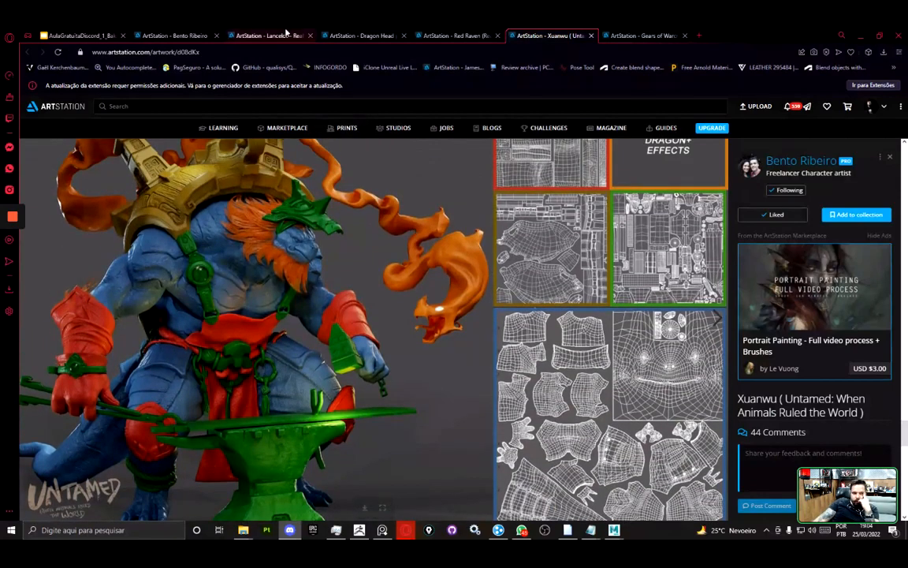
- Switch to the AulaGratuitaDiscord_1_BakingUVSet presentation and review its TÓPICOS slide
{"action": "left_click", "coordinate": [77, 35]}
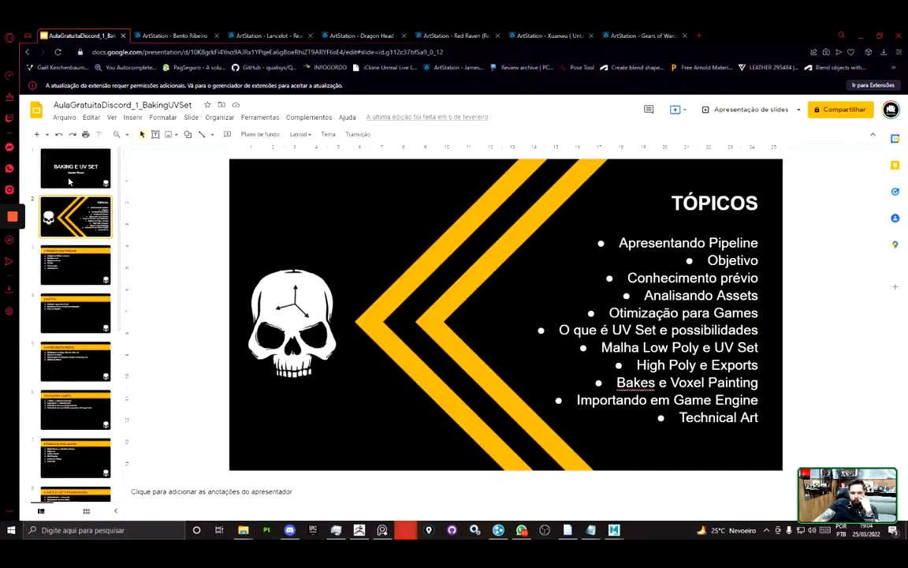
{"action": "scroll", "coordinate": [69, 291], "scroll_direction": "down", "scroll_amount": 2}
{"action": "scroll", "coordinate": [69, 291], "scroll_direction": "up", "scroll_amount": 3}
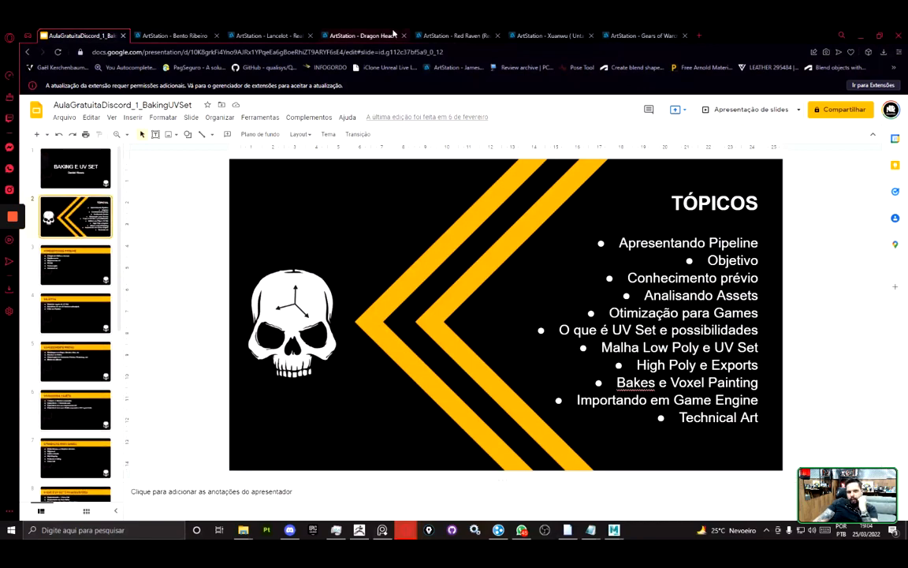
- Reorder the open pages so that the Dragon Head artwork comes before the Lancelot artwork
{"action": "left_click", "coordinate": [290, 35]}
{"action": "left_click", "coordinate": [359, 32]}
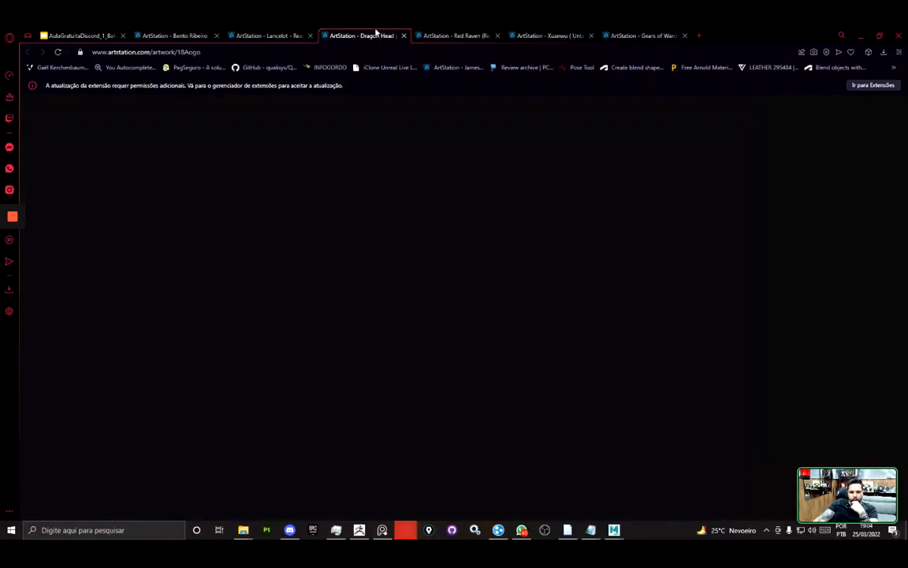
{"action": "left_click_drag", "start_coordinate": [343, 31], "coordinate": [244, 32]}
- Examine the colour-coded model and its matching UV layouts on the Lancelot artwork page
{"action": "left_click", "coordinate": [356, 35]}
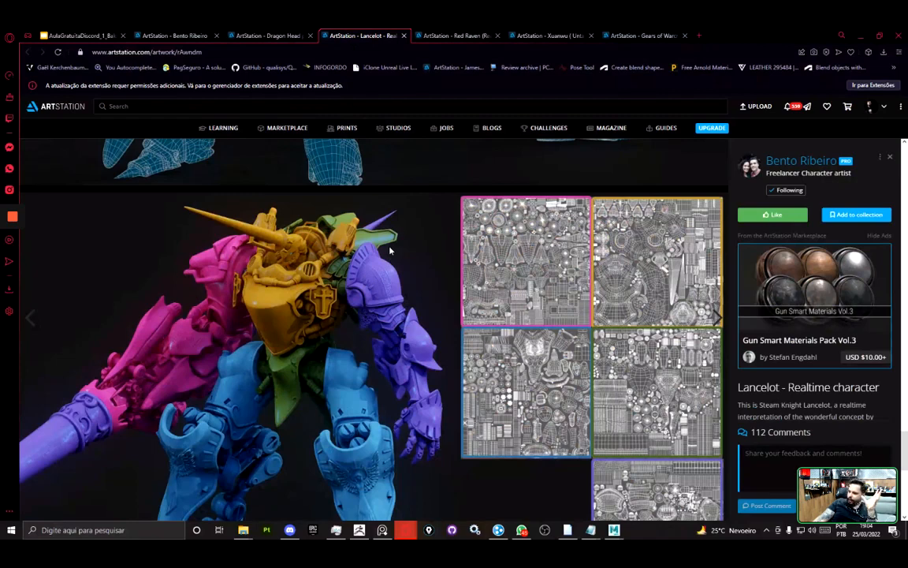
{"action": "scroll", "coordinate": [389, 251], "scroll_direction": "down", "scroll_amount": 1}
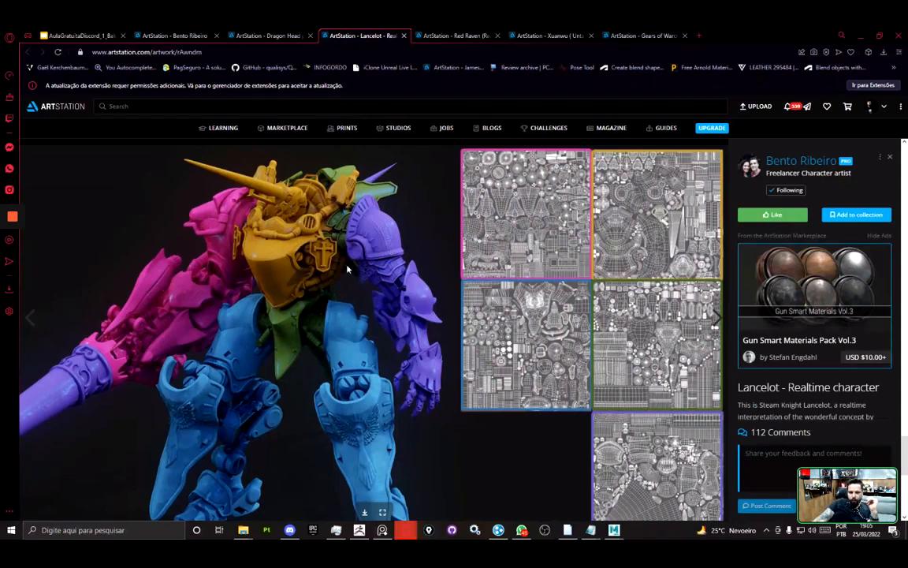
{"action": "scroll", "coordinate": [394, 256], "scroll_direction": "up", "scroll_amount": 1}
{"action": "scroll", "coordinate": [402, 264], "scroll_direction": "down", "scroll_amount": 1}
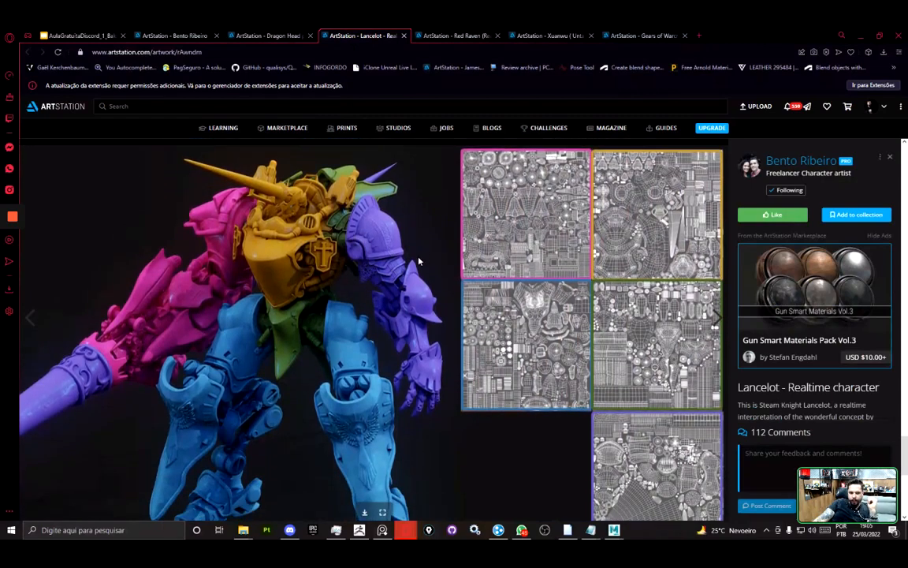
- Go to the Dragon Head artwork page and examine its textured renders and grey sculpt views
{"action": "key", "text": "ctrl+shift+Tab"}
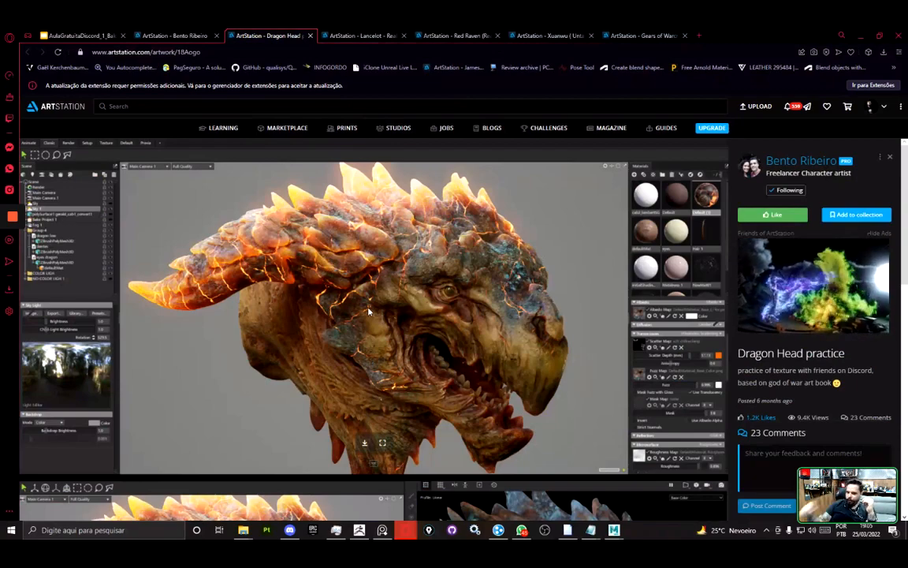
{"action": "scroll", "coordinate": [368, 311], "scroll_direction": "down", "scroll_amount": 5}
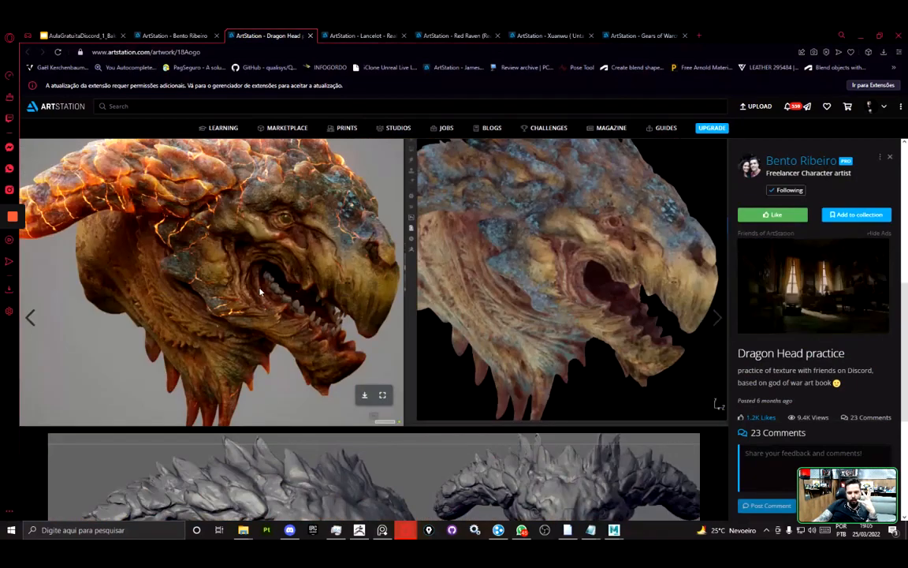
{"action": "scroll", "coordinate": [260, 292], "scroll_direction": "down", "scroll_amount": 2}
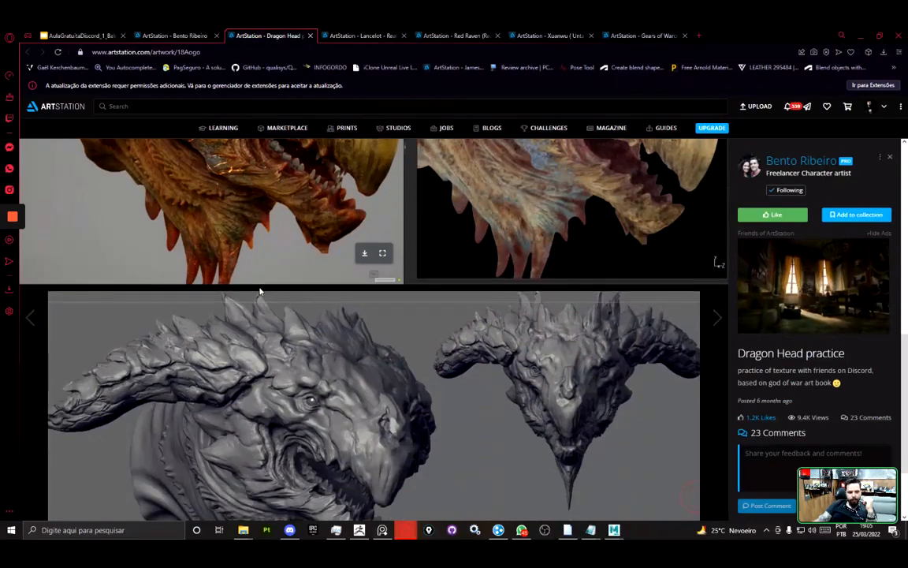
{"action": "scroll", "coordinate": [248, 311], "scroll_direction": "down", "scroll_amount": 2}
{"action": "scroll", "coordinate": [236, 331], "scroll_direction": "down", "scroll_amount": 5}
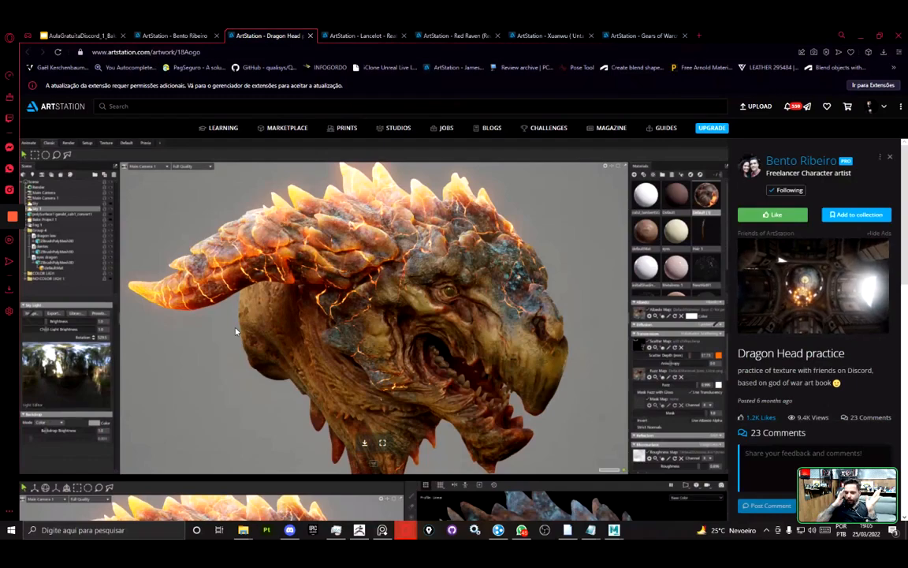
{"action": "scroll", "coordinate": [237, 331], "scroll_direction": "up", "scroll_amount": 5}
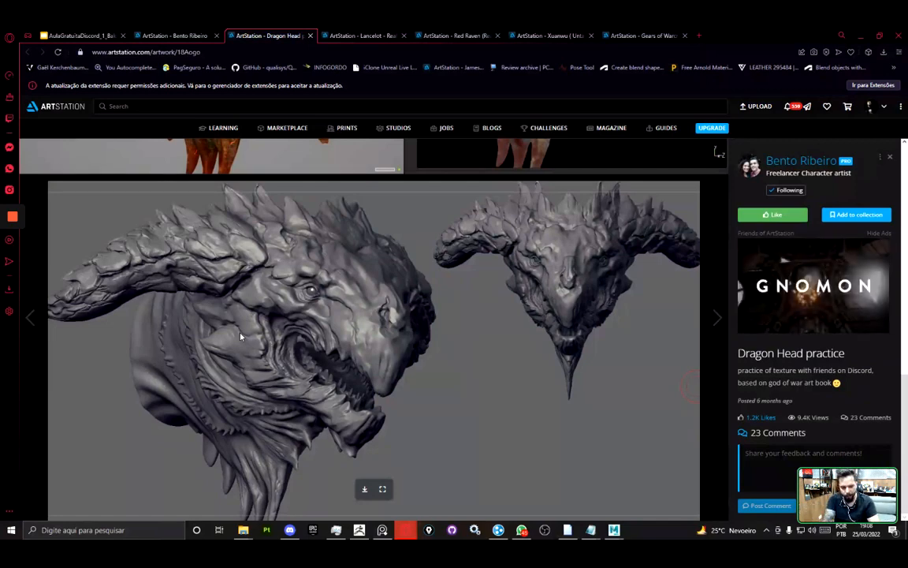
- Open Notepad (Bloco de Notas) and write the heading "HIGH POLY MESH" in the blank note
{"action": "key", "text": "super"}
{"action": "type", "text": "bloco"}
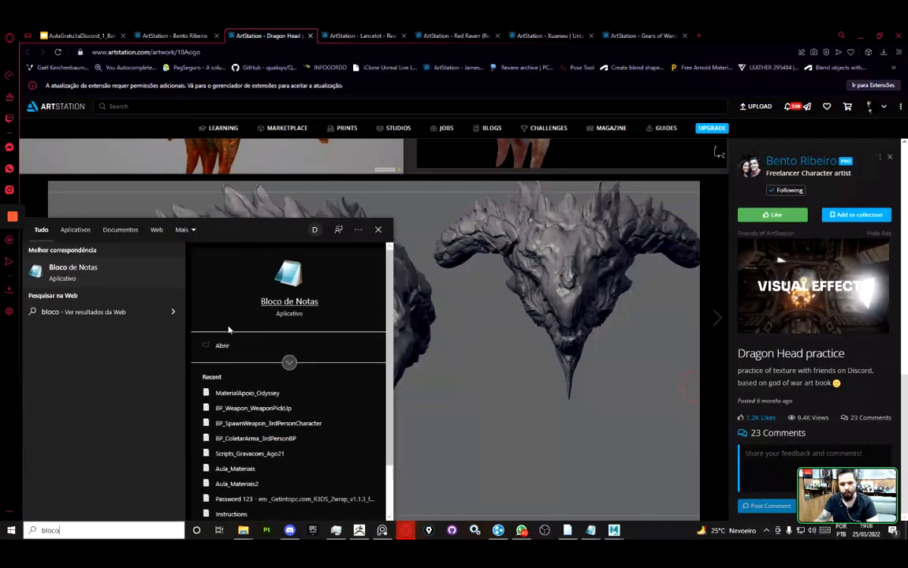
{"action": "key", "text": "Return"}
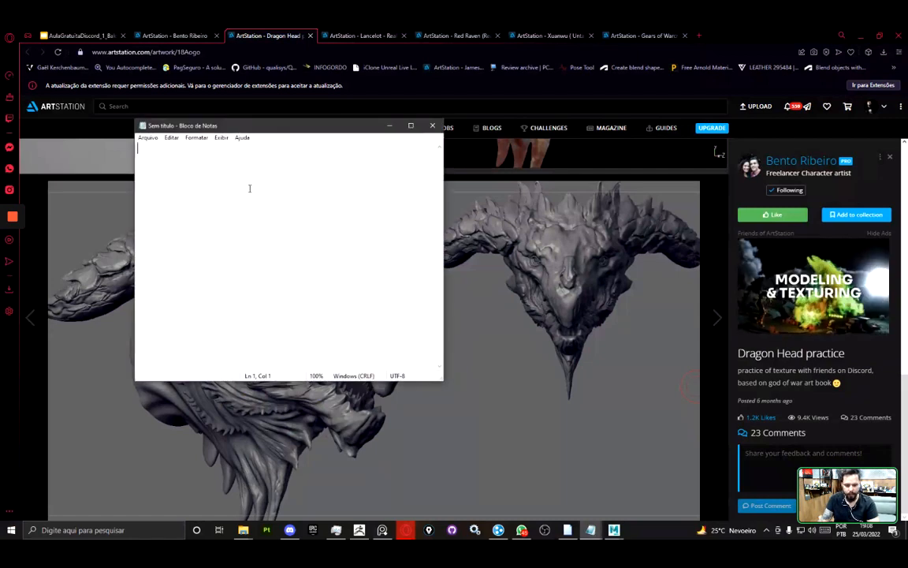
{"action": "type", "text": "HIGH POLY"}
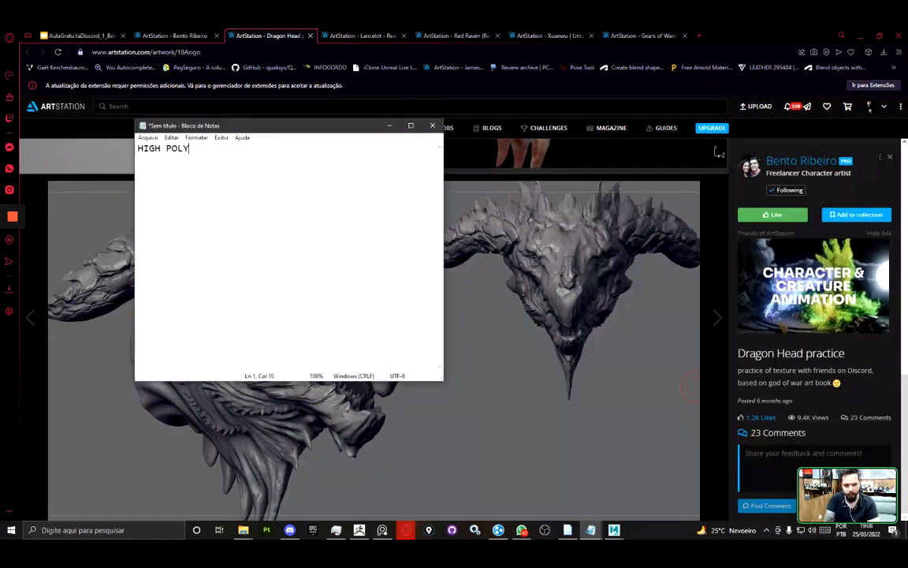
{"action": "type", "text": " MESH"}
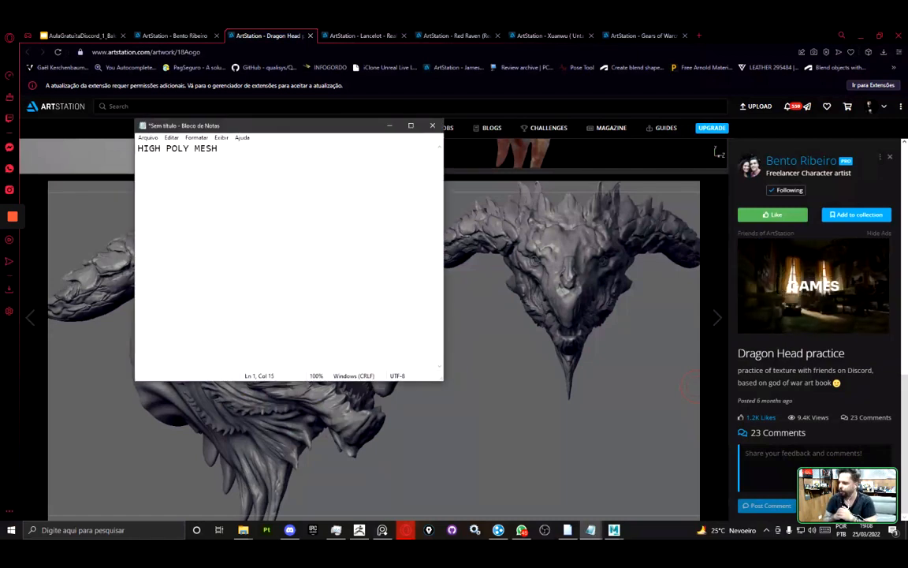
- Add the heading "IMPLEMENTAÇÃO NA ENGINE" five lines below the first heading
{"action": "key", "text": "Return"}
{"action": "key", "text": "Return"}
{"action": "key", "text": "Return"}
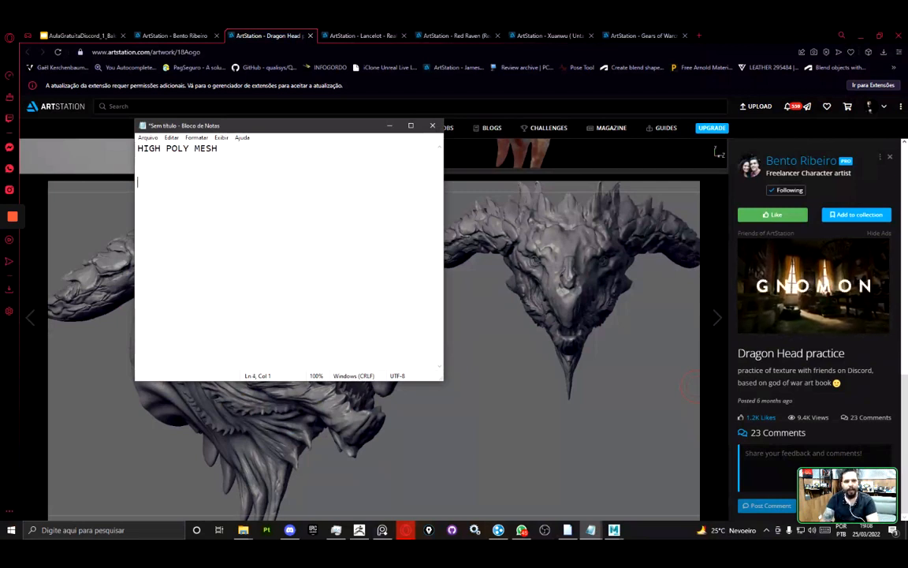
{"action": "key", "text": "Return"}
{"action": "key", "text": "Return"}
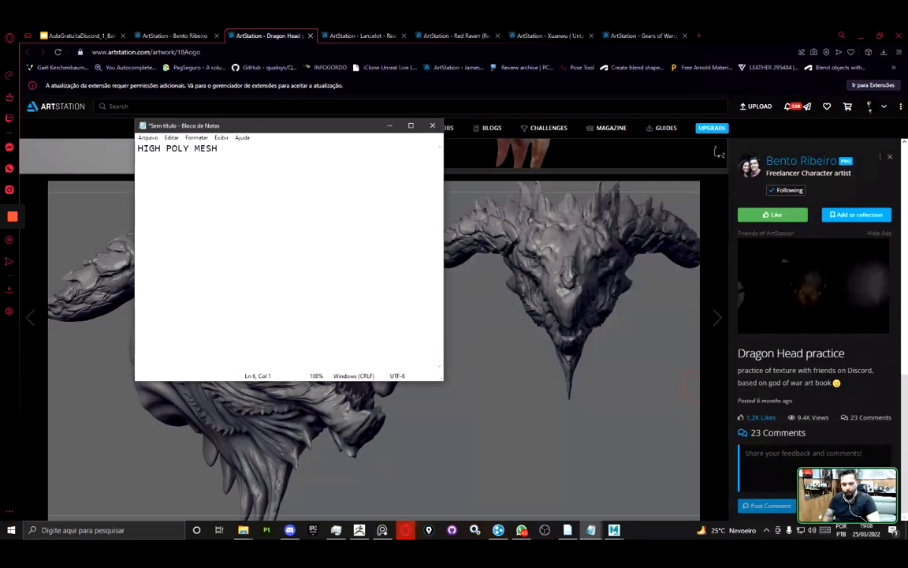
{"action": "type", "text": "IMPLEMENTAÇÃO "}
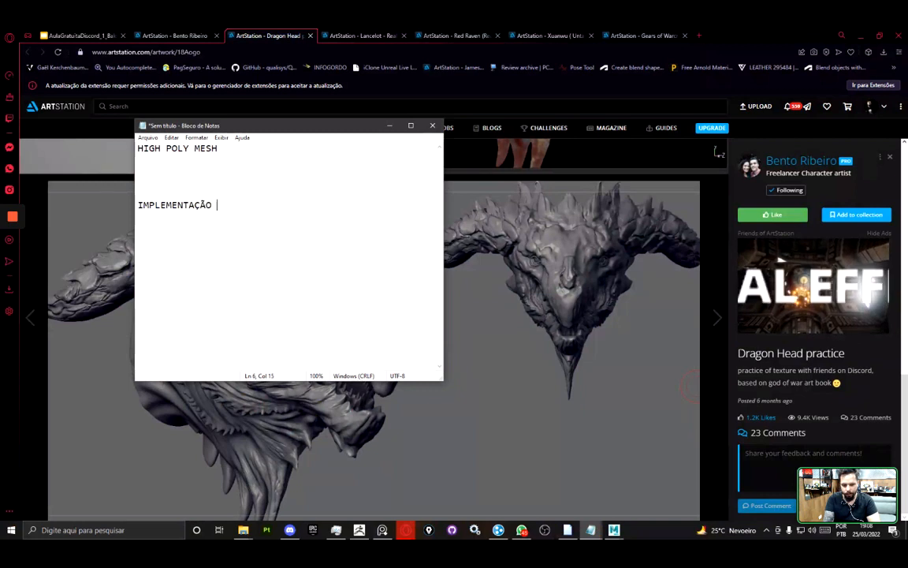
{"action": "type", "text": "NA ENGINE"}
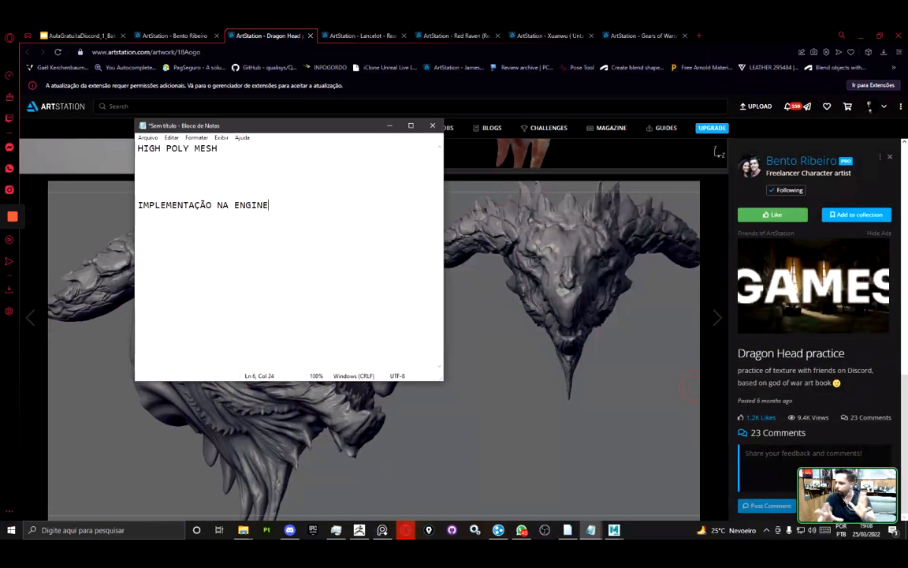
- Insert "GAME" before "ENGINE" in the second heading so it reads "IMPLEMENTAÇÃO NA GAME ENGINE"
{"action": "left_click_drag", "start_coordinate": [268, 205], "coordinate": [138, 205]}
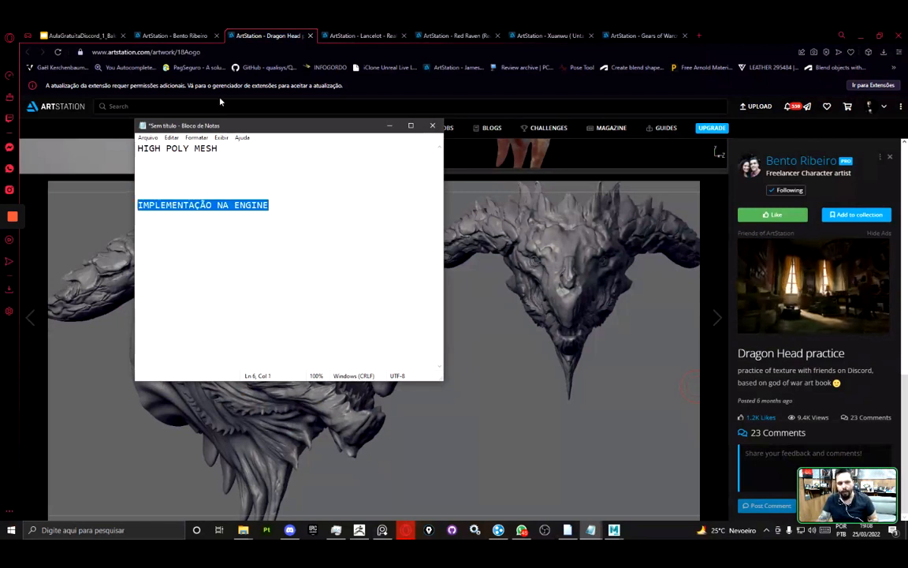
{"action": "left_click", "coordinate": [235, 205]}
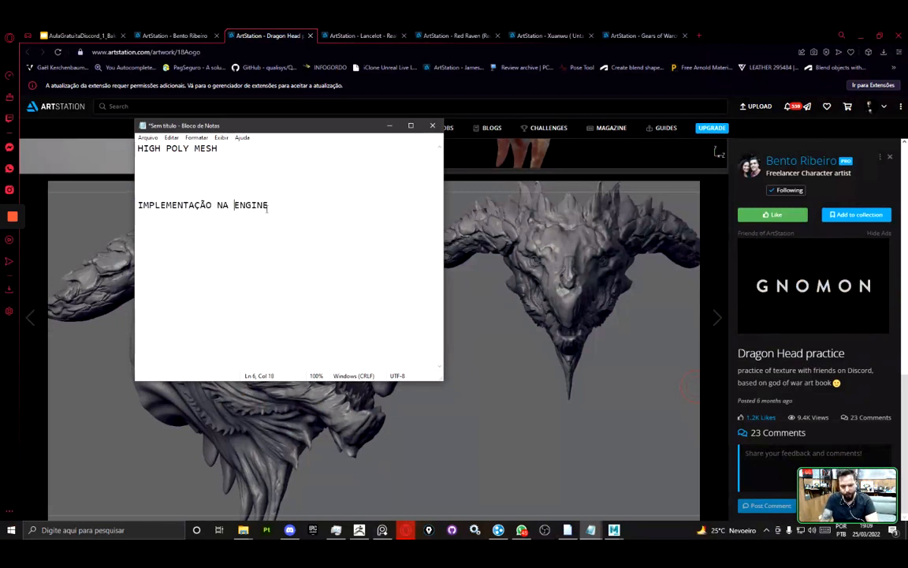
{"action": "type", "text": "GAME"}
{"action": "double_click", "coordinate": [174, 204]}
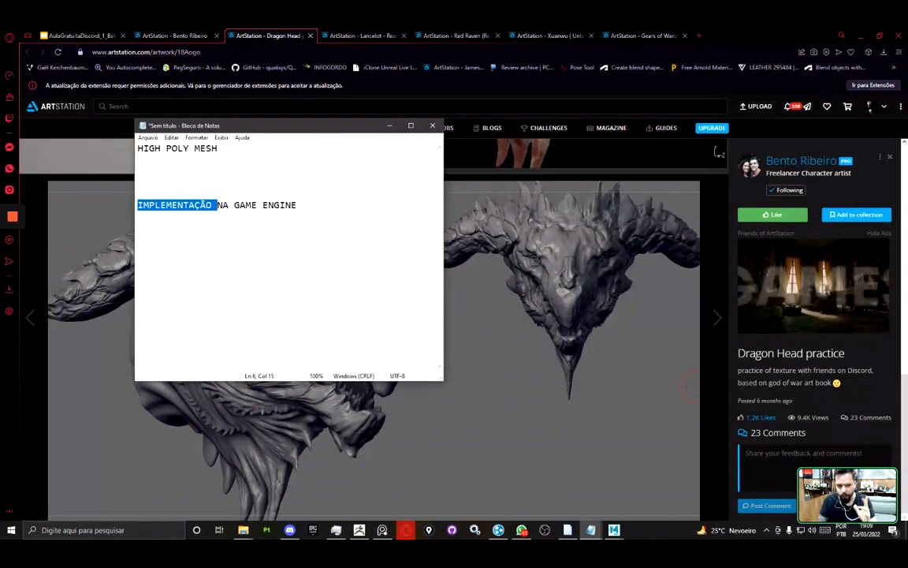
{"action": "key", "text": "Up"}
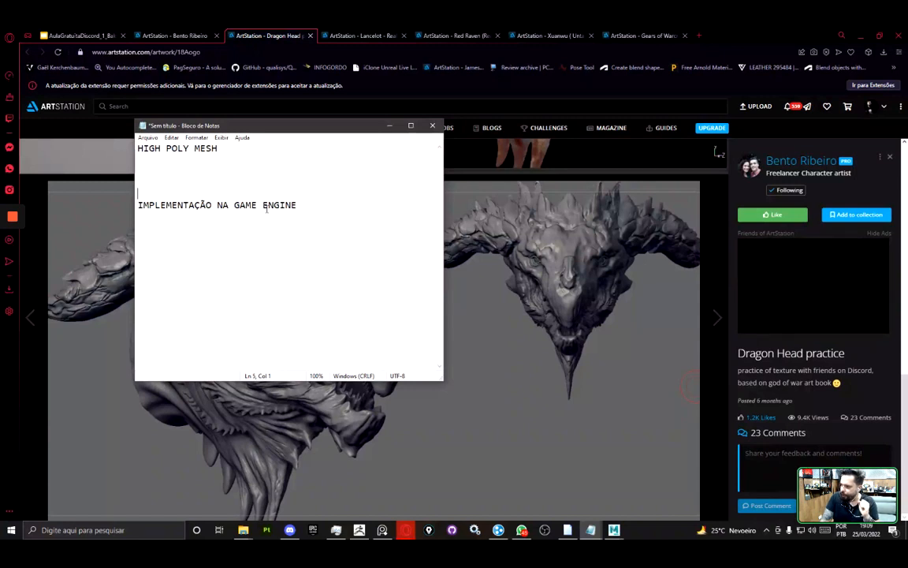
{"action": "left_click", "coordinate": [250, 35]}
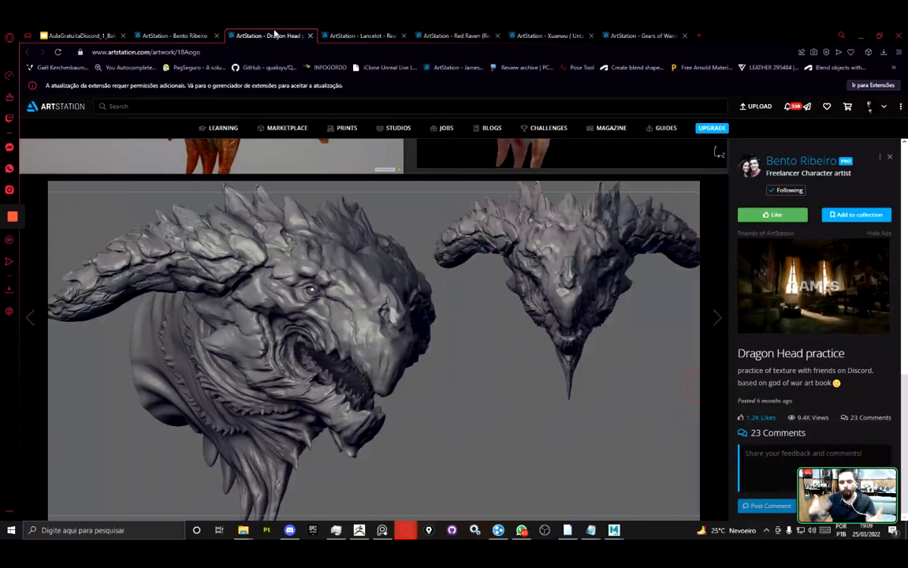
{"action": "key", "text": "alt+Tab"}
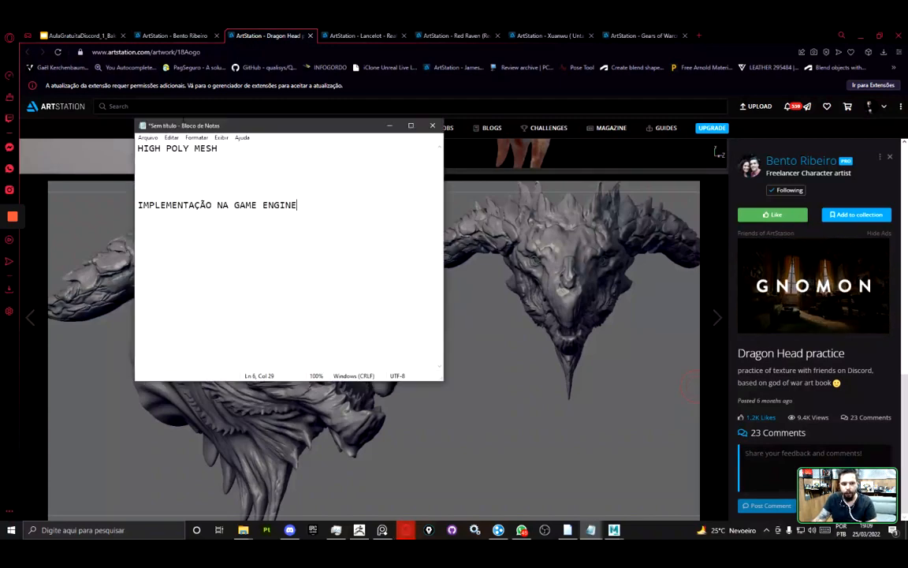
{"action": "left_click_drag", "start_coordinate": [232, 150], "coordinate": [103, 155]}
{"action": "left_click_drag", "start_coordinate": [316, 207], "coordinate": [118, 206]}
- Add an indented item "- POLYCOUNT" on the line under the game engine heading
{"action": "left_click", "coordinate": [348, 232]}
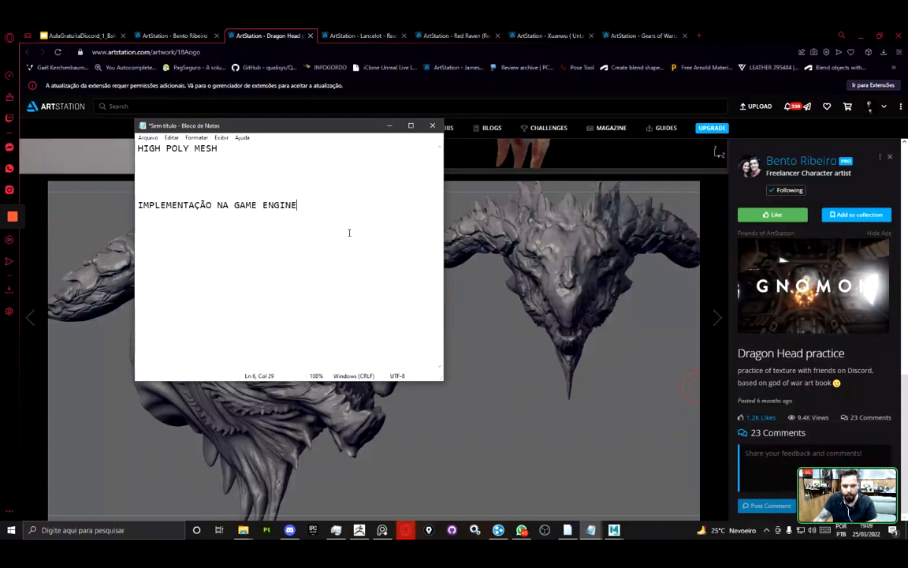
{"action": "key", "text": "Return"}
{"action": "key", "text": "Tab"}
{"action": "type", "text": "- POLY"}
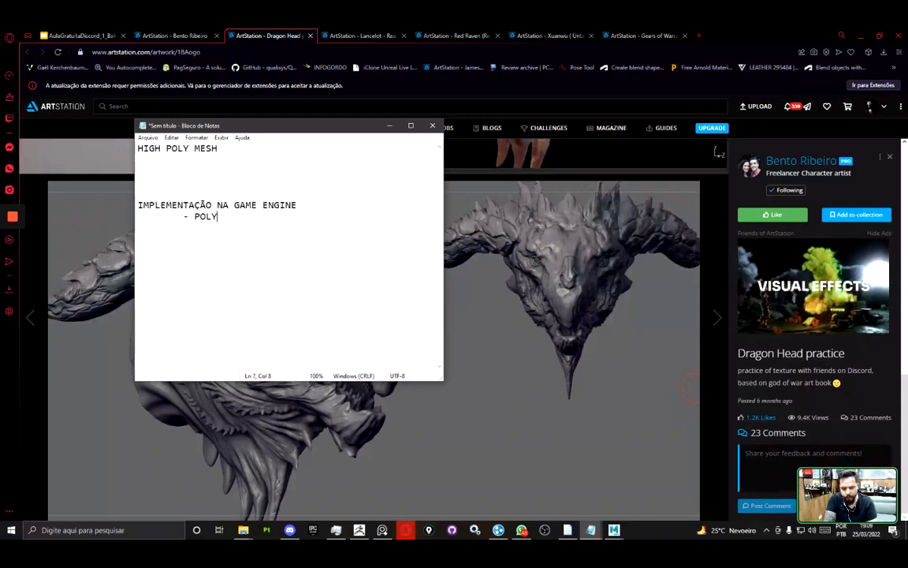
{"action": "type", "text": "COUNT"}
{"action": "key", "text": "shift+Home"}
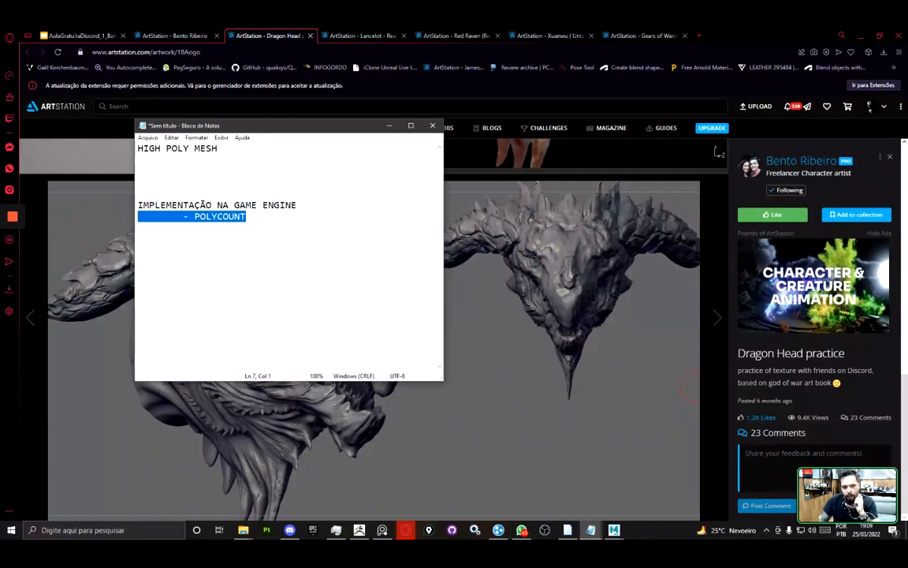
- Extend the POLYCOUNT item with "= OTIMIZAÇÃO DE MALHA"
{"action": "left_click", "coordinate": [298, 217]}
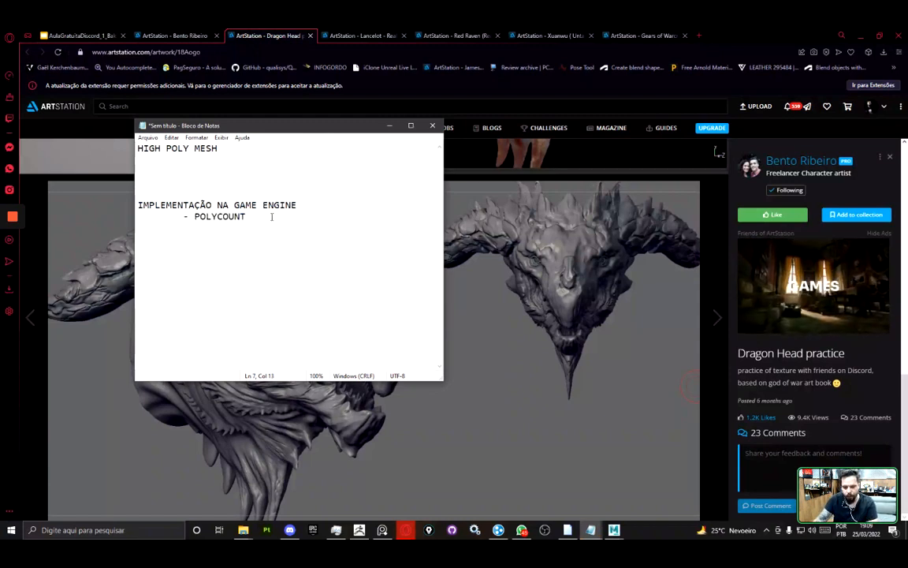
{"action": "type", "text": "= "}
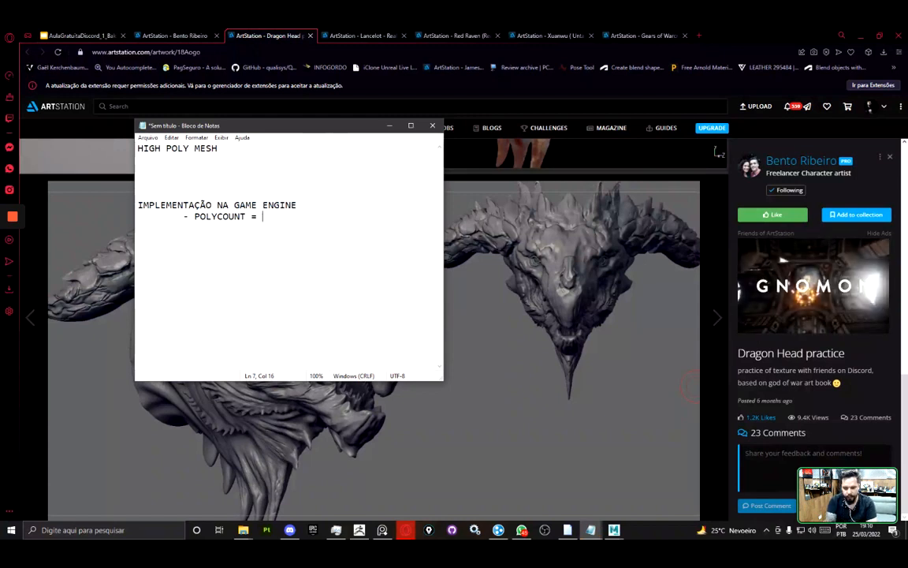
{"action": "type", "text": "OTIMIZAÇÃO DE MALH"}
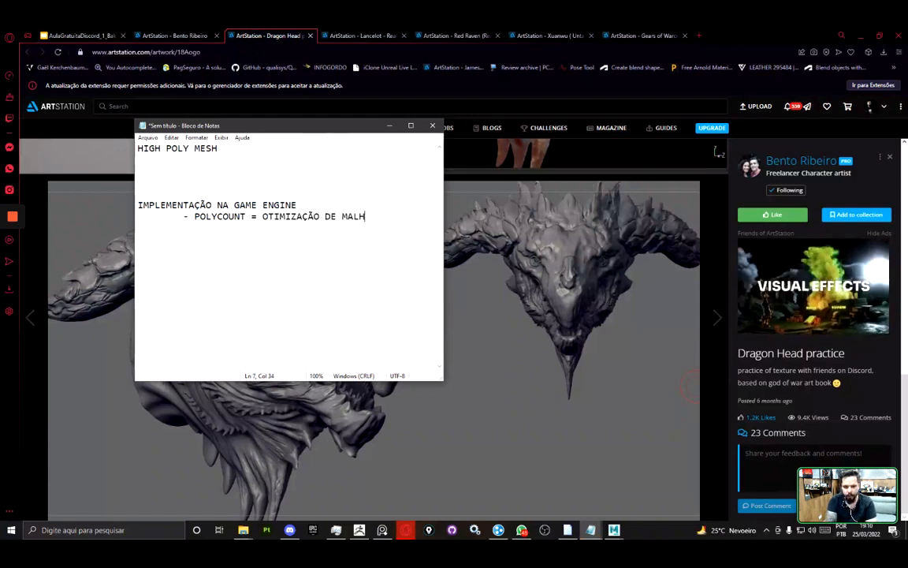
{"action": "type", "text": "A"}
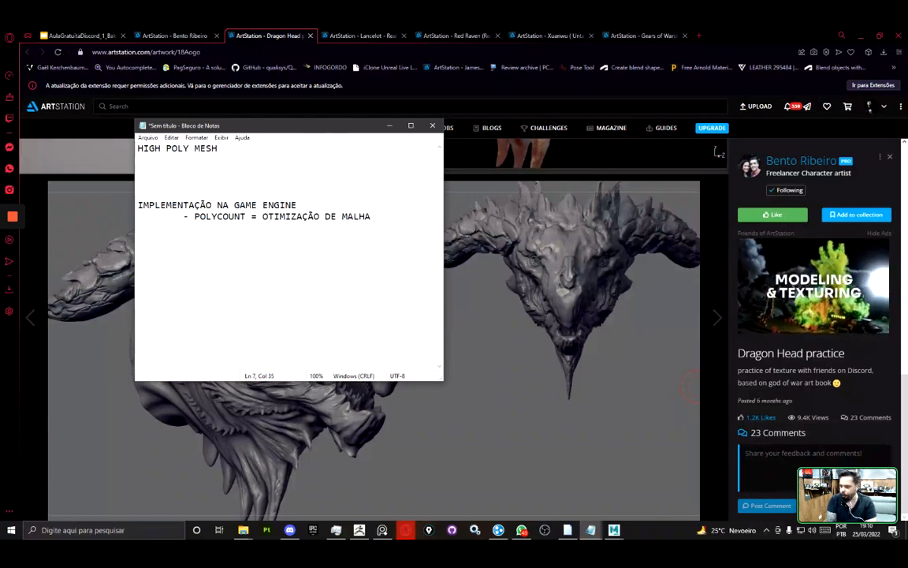
{"action": "type", "text": " / "}
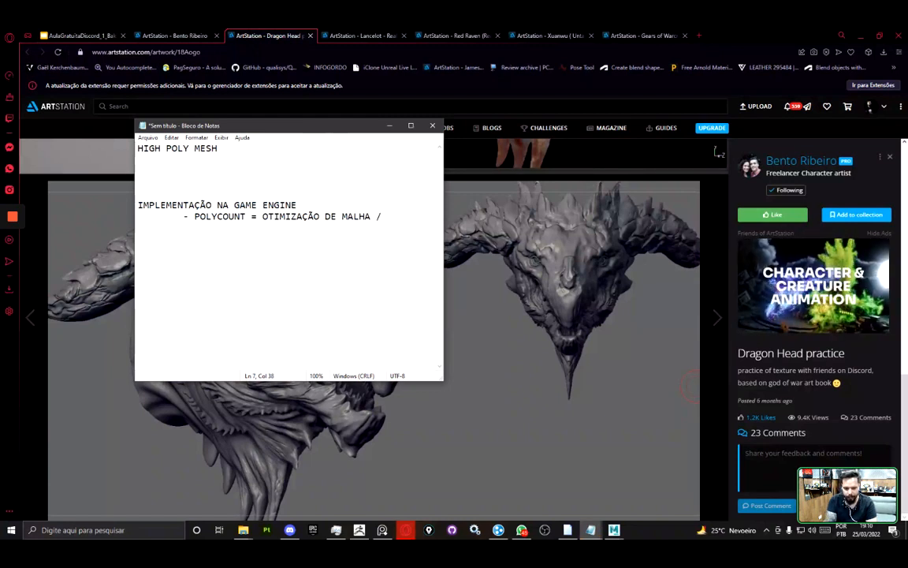
{"action": "type", "text": "RET"}
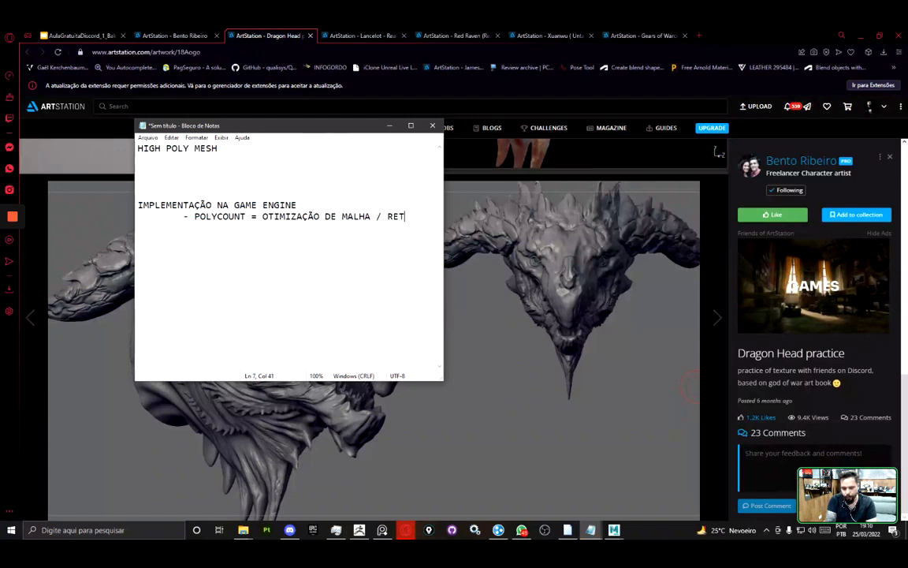
{"action": "key", "text": "BackSpace"}
{"action": "key", "text": "BackSpace"}
{"action": "key", "text": "BackSpace"}
{"action": "key", "text": "BackSpace"}
{"action": "key", "text": "BackSpace"}
{"action": "key", "text": "BackSpace"}
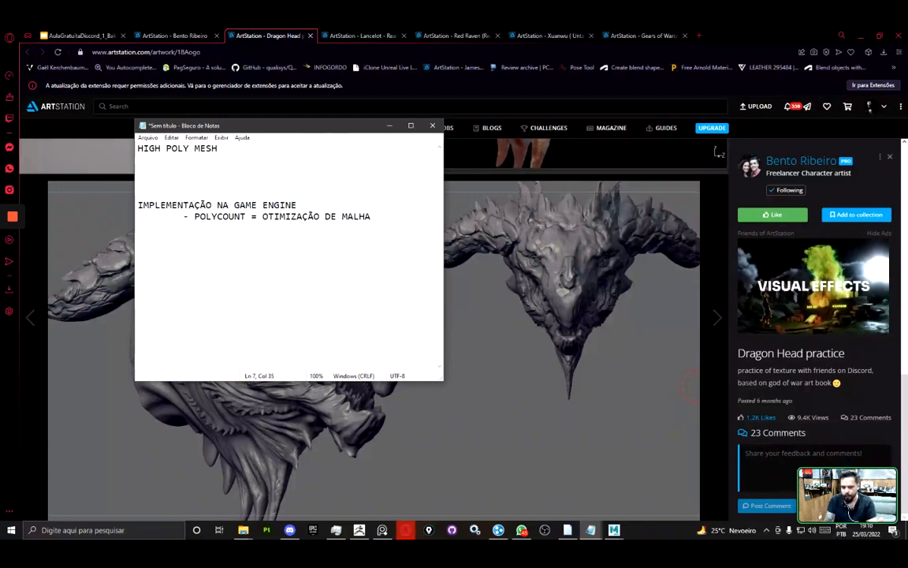
- Add the line "OTIMIZAÇÃO DE MALHA" directly below the HIGH POLY MESH heading
{"action": "left_click_drag", "start_coordinate": [395, 220], "coordinate": [260, 226]}
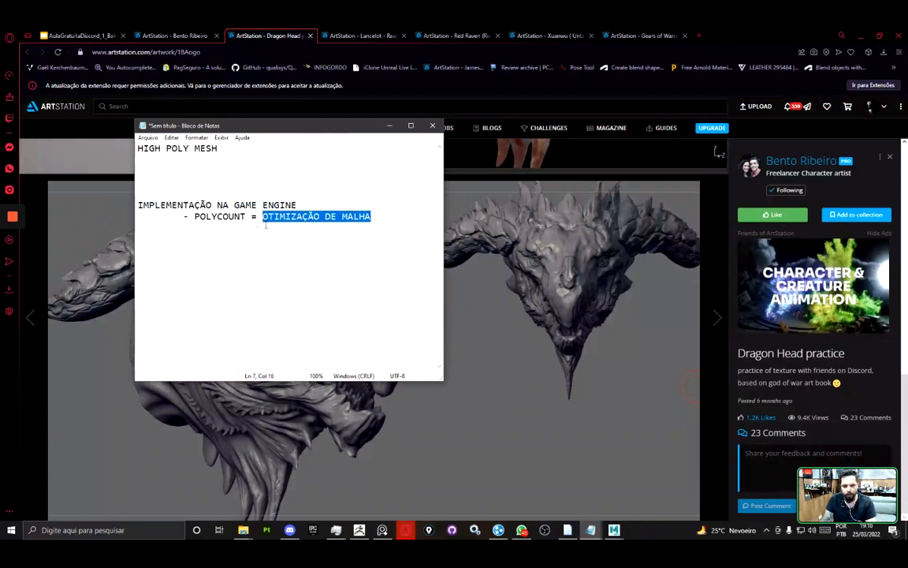
{"action": "left_click_drag", "start_coordinate": [297, 206], "coordinate": [81, 205]}
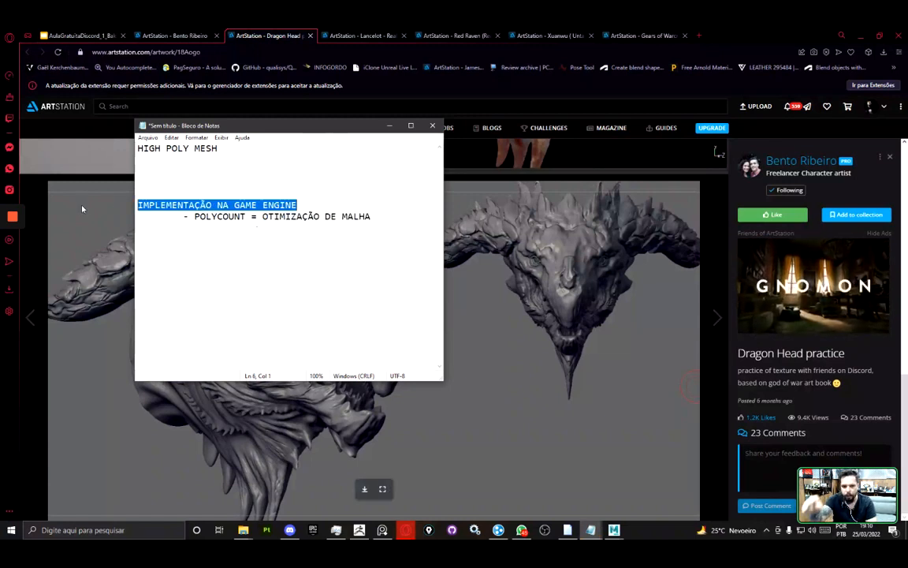
{"action": "left_click", "coordinate": [215, 159]}
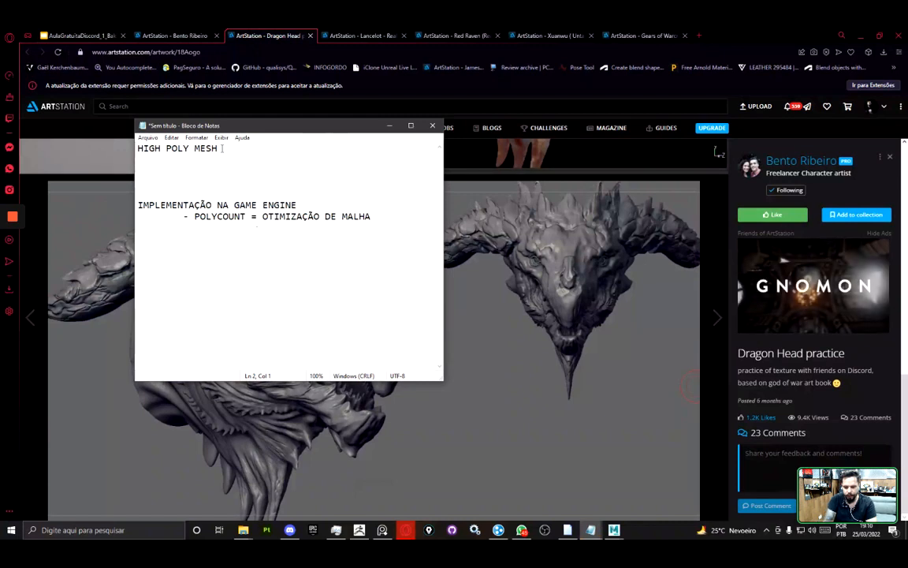
{"action": "type", "text": "OTIMIZAÇÃO DE MALHA"}
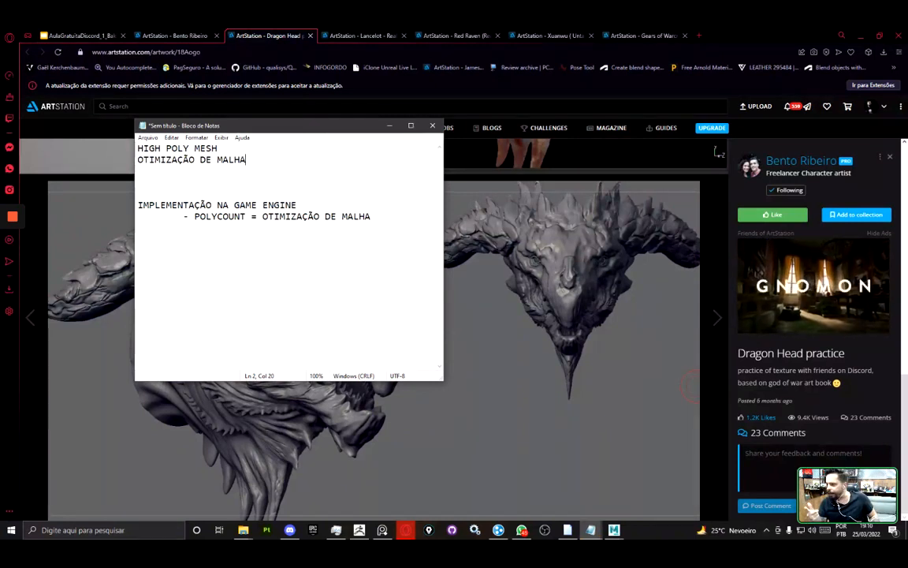
{"action": "left_click_drag", "start_coordinate": [371, 218], "coordinate": [115, 261]}
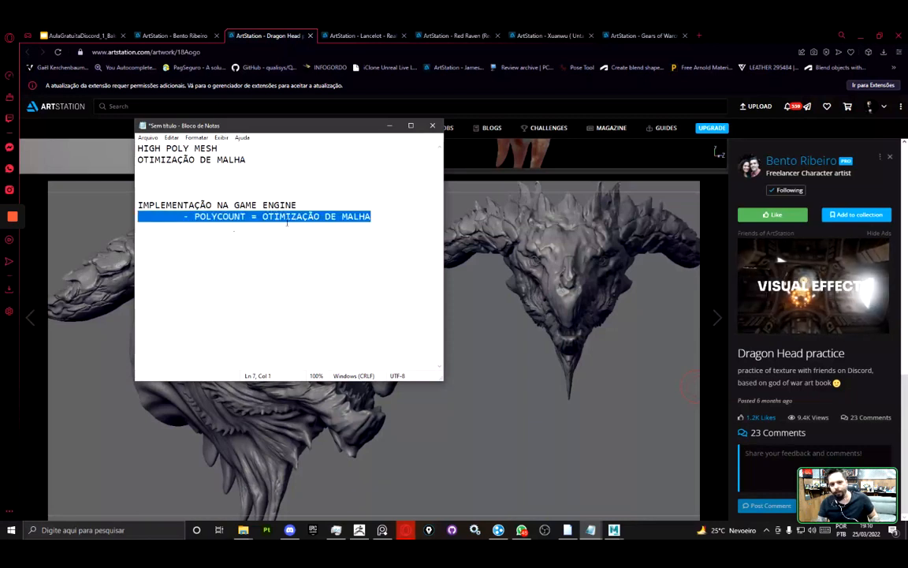
{"action": "left_click", "coordinate": [339, 216]}
{"action": "left_click", "coordinate": [395, 218]}
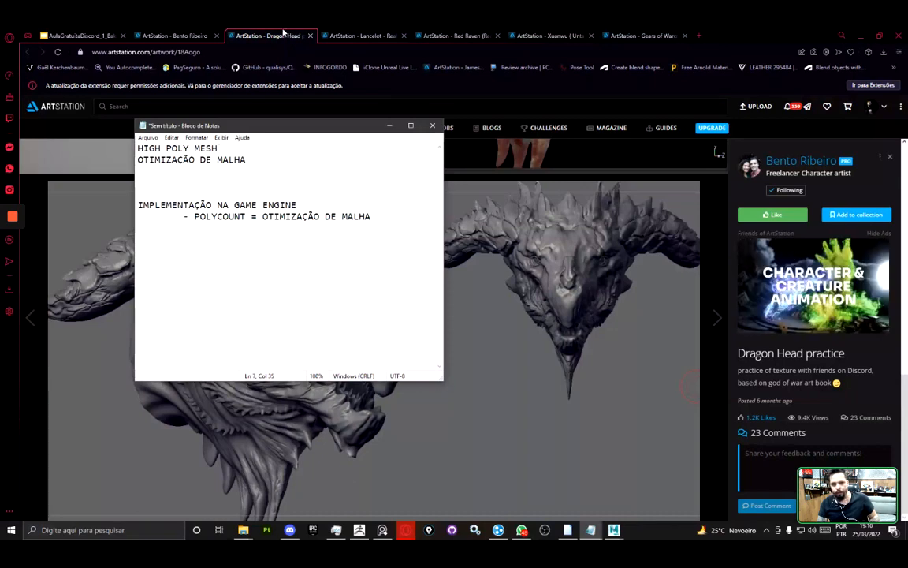
- Switch to the ArtStation page in the browser and examine the Dragon Head's textured renders and grey sculpt
{"action": "left_click", "coordinate": [285, 33]}
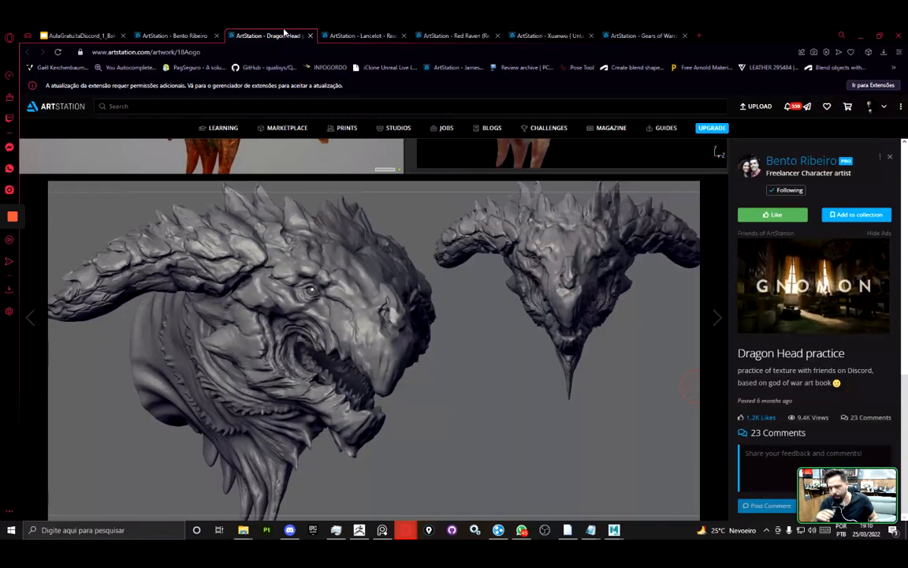
{"action": "scroll", "coordinate": [531, 319], "scroll_direction": "up", "scroll_amount": 5}
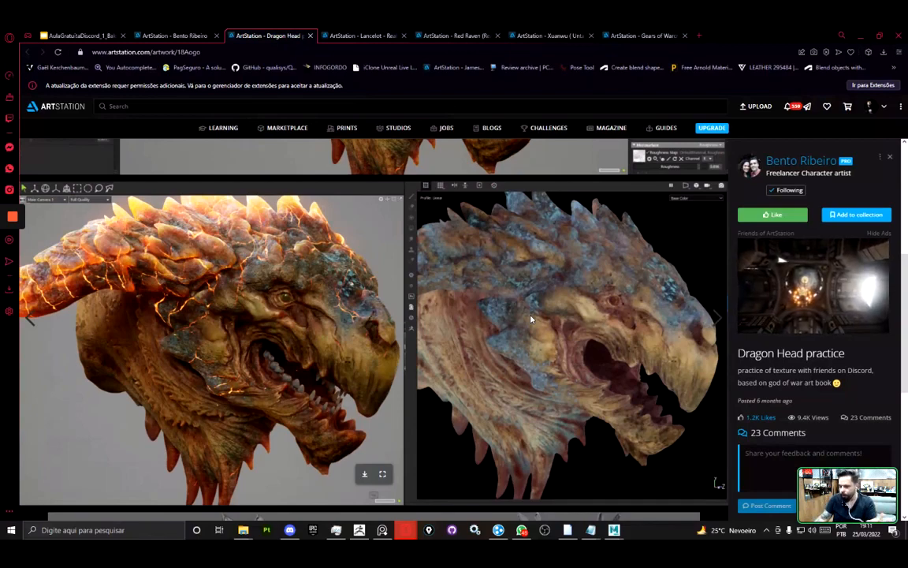
{"action": "scroll", "coordinate": [531, 320], "scroll_direction": "down", "scroll_amount": 4}
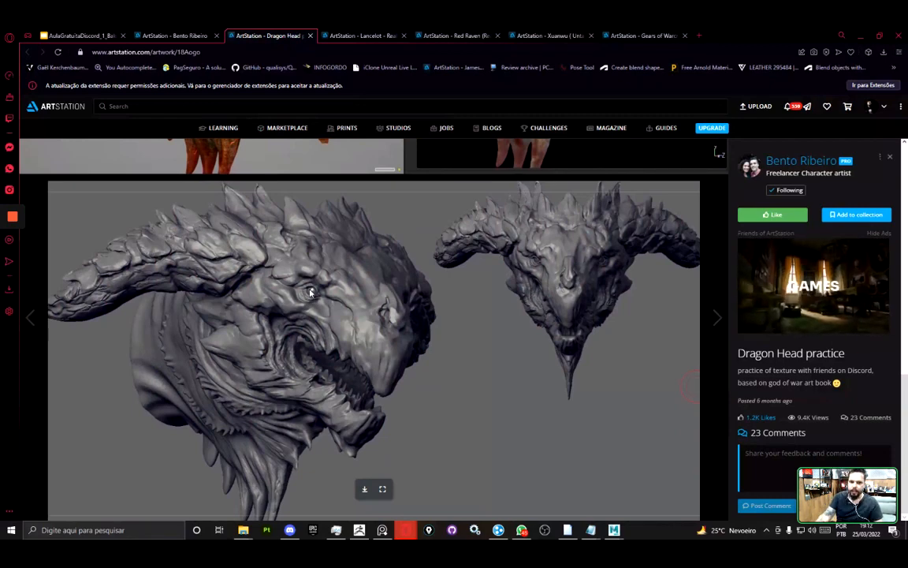
- Switch back to Notepad and add "TEXTURIZAÇÃO" two lines below the OTIMIZAÇÃO DE MALHA heading
{"action": "key", "text": "alt+Tab"}
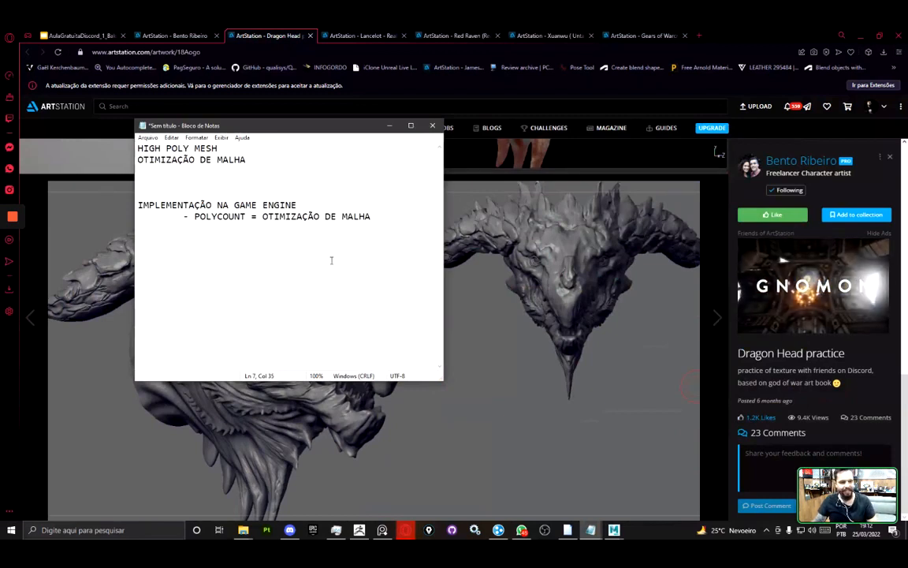
{"action": "left_click", "coordinate": [262, 175]}
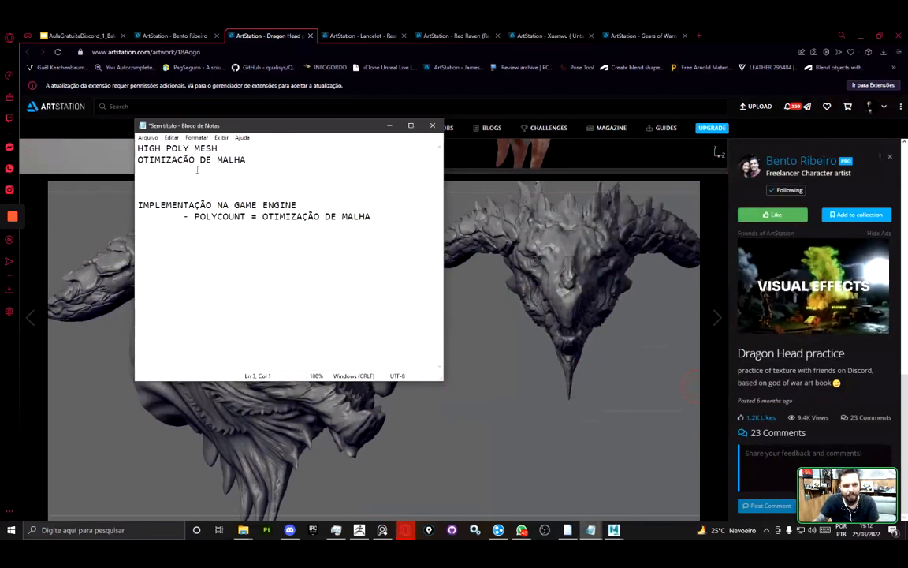
{"action": "left_click", "coordinate": [398, 246]}
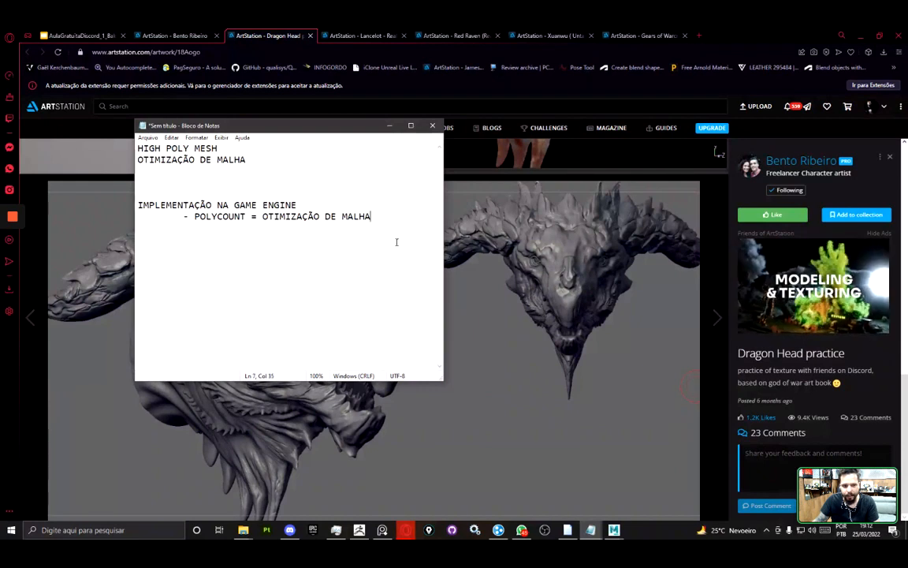
{"action": "left_click", "coordinate": [197, 183]}
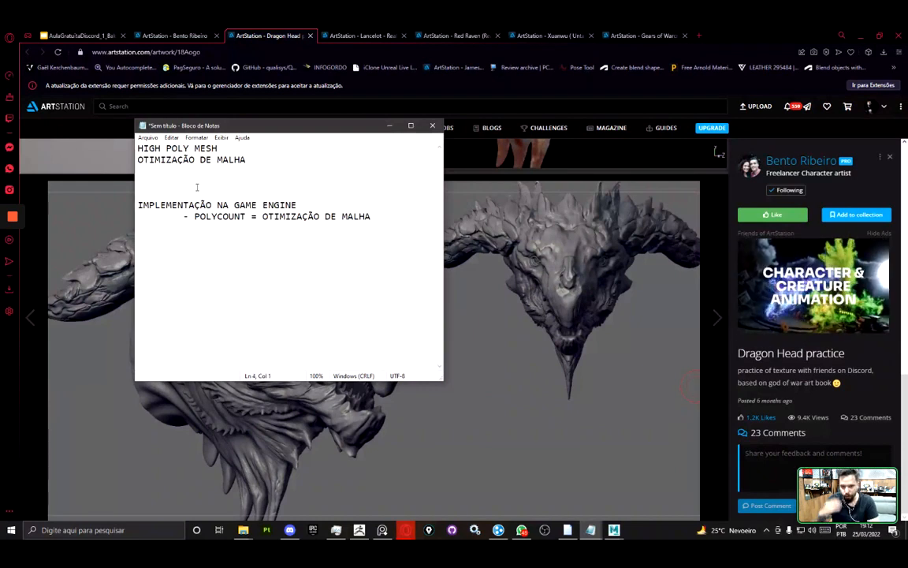
{"action": "type", "text": "TEXTURIZAÇÃO"}
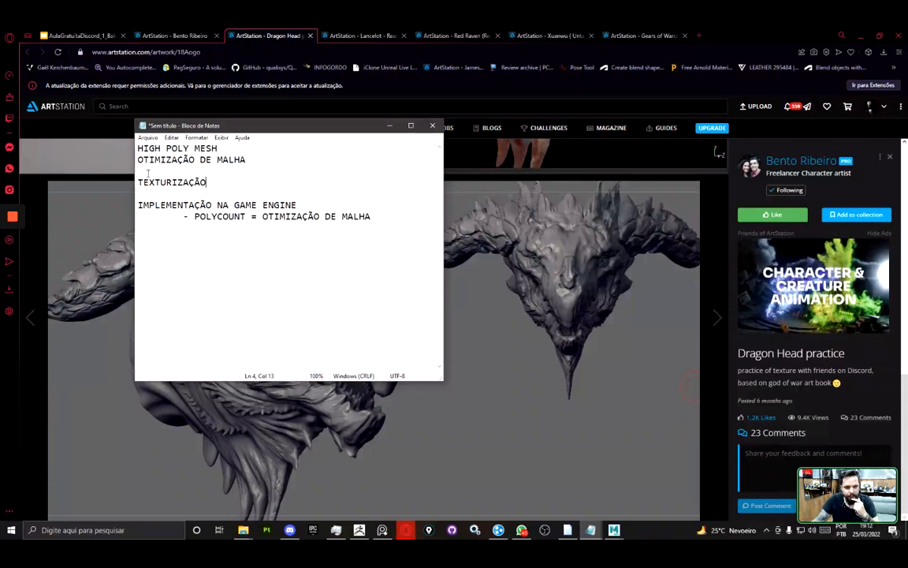
- Add an indented item "- ZREMESHER" on a new line under the OTIMIZAÇÃO DE MALHA heading
{"action": "key", "text": "Up"}
{"action": "key", "text": "shift+Up"}
{"action": "key", "text": "shift+Up"}
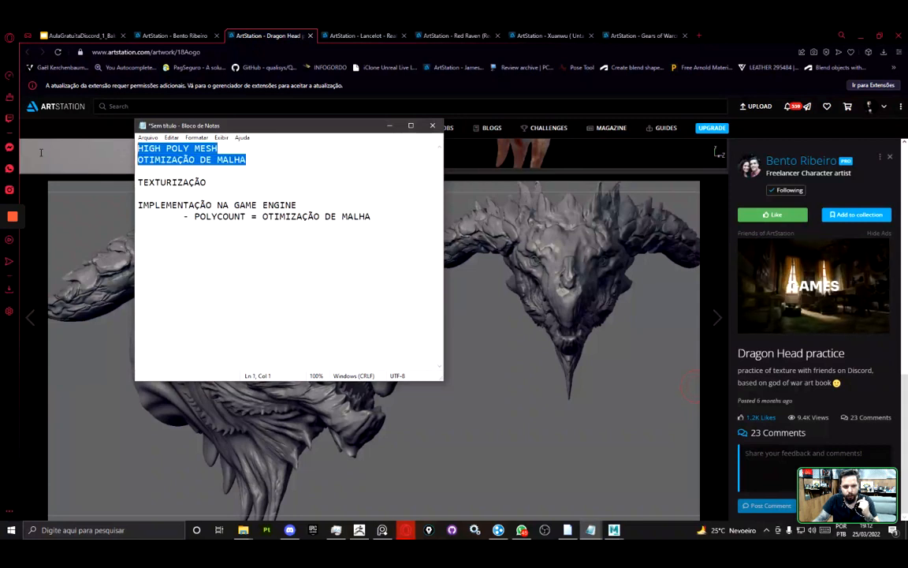
{"action": "key", "text": "shift+Down"}
{"action": "key", "text": "shift+Down"}
{"action": "key", "text": "shift+Up"}
{"action": "key", "text": "End"}
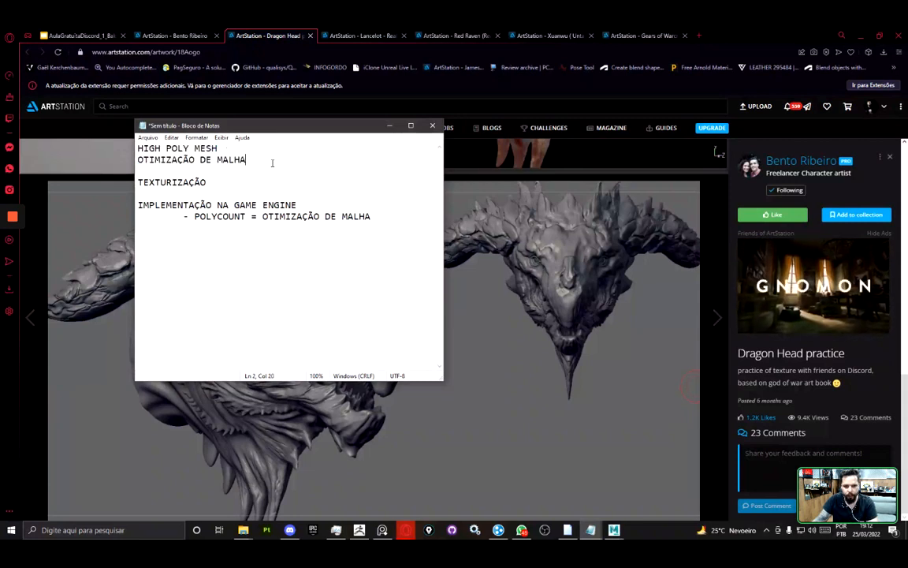
{"action": "key", "text": "Return"}
{"action": "key", "text": "Tab"}
{"action": "type", "text": "- ZREMESHER"}
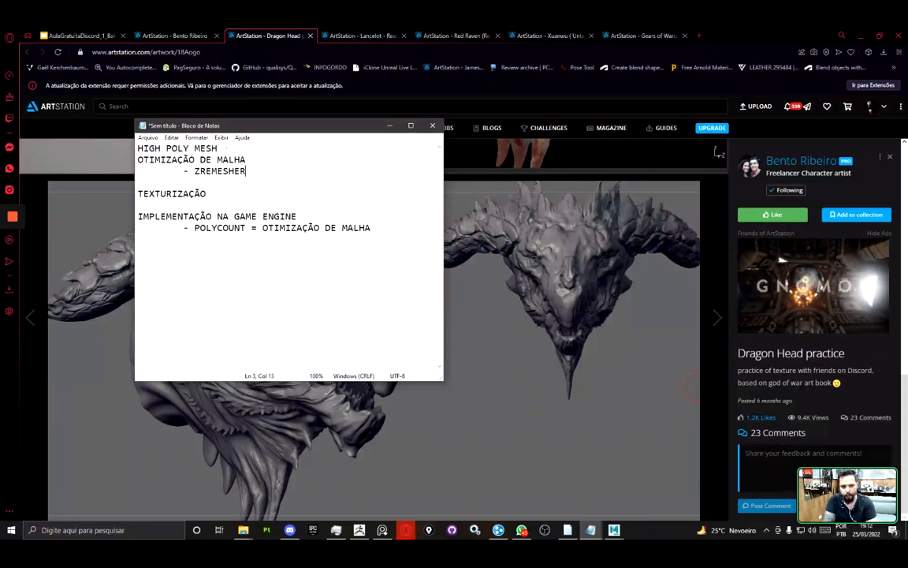
- Add the indented items "- WRAP" and "- RETOPOLOGIA" on separate lines below the ZREMESHER item
{"action": "key", "text": "Return"}
{"action": "key", "text": "Tab"}
{"action": "type", "text": "- WRAP"}
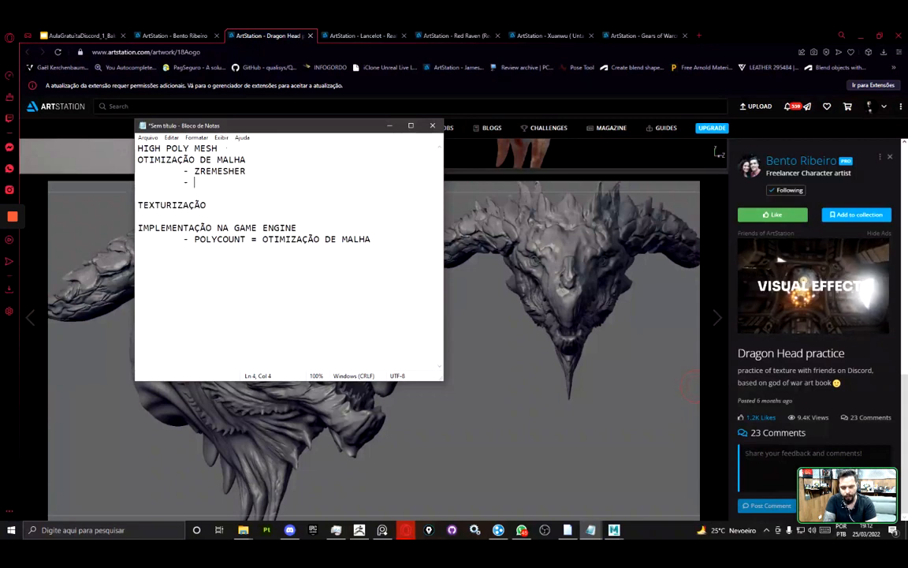
{"action": "key", "text": "Return"}
{"action": "key", "text": "Tab"}
{"action": "type", "text": "- RETOPOLOGIA"}
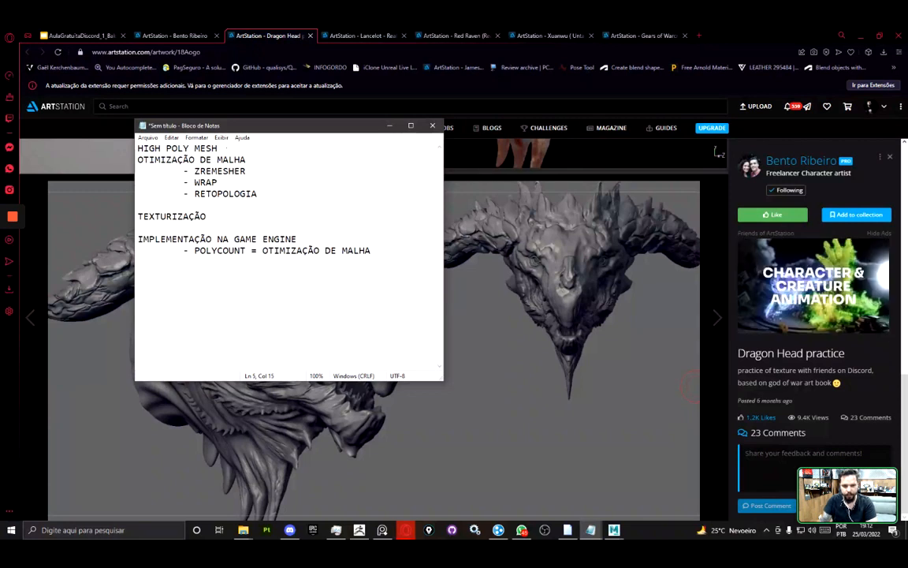
- Add the lines "RIGGING" and "ANIMAÇÃO" between TEXTURIZAÇÃO and the game engine implementation heading
{"action": "left_click", "coordinate": [202, 199]}
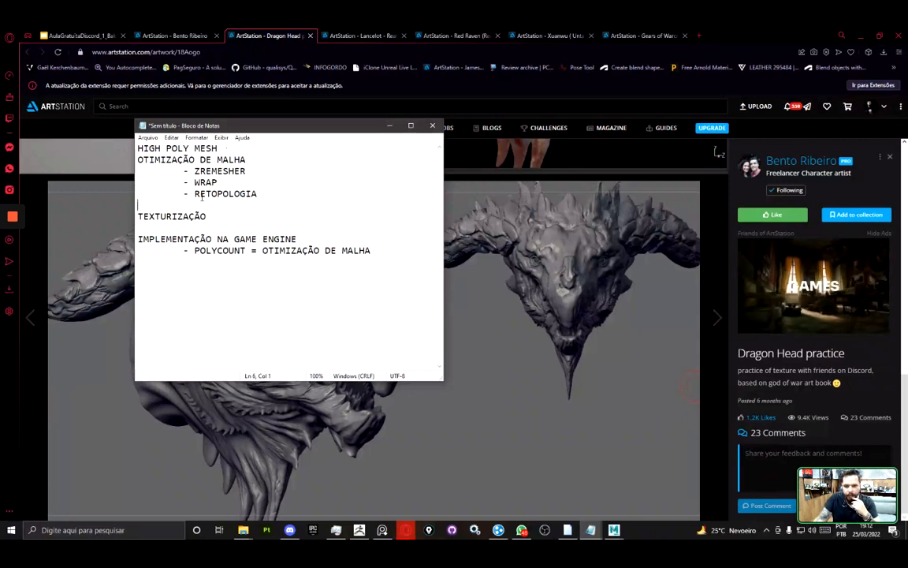
{"action": "left_click", "coordinate": [231, 225]}
{"action": "type", "text": "RIGGING"}
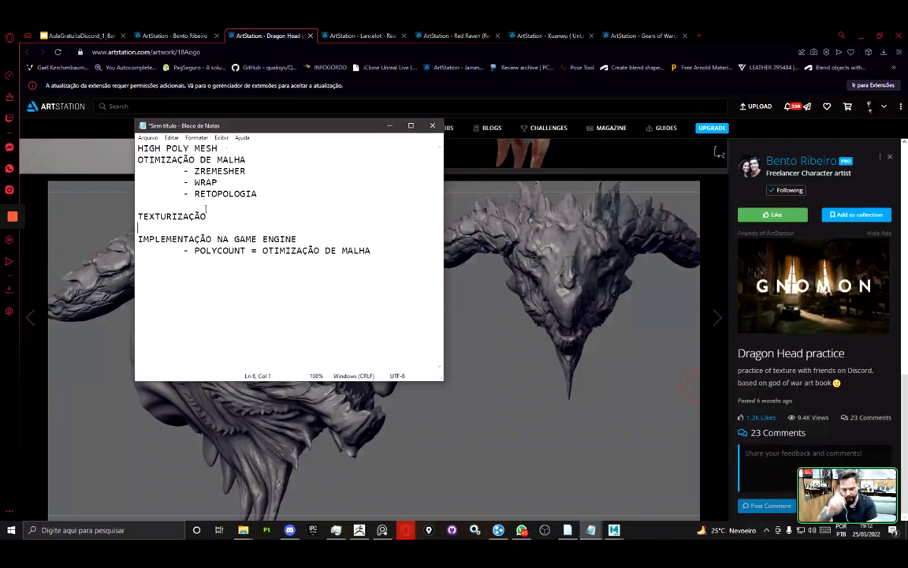
{"action": "key", "text": "Return"}
{"action": "type", "text": "ANIMAÇÃO"}
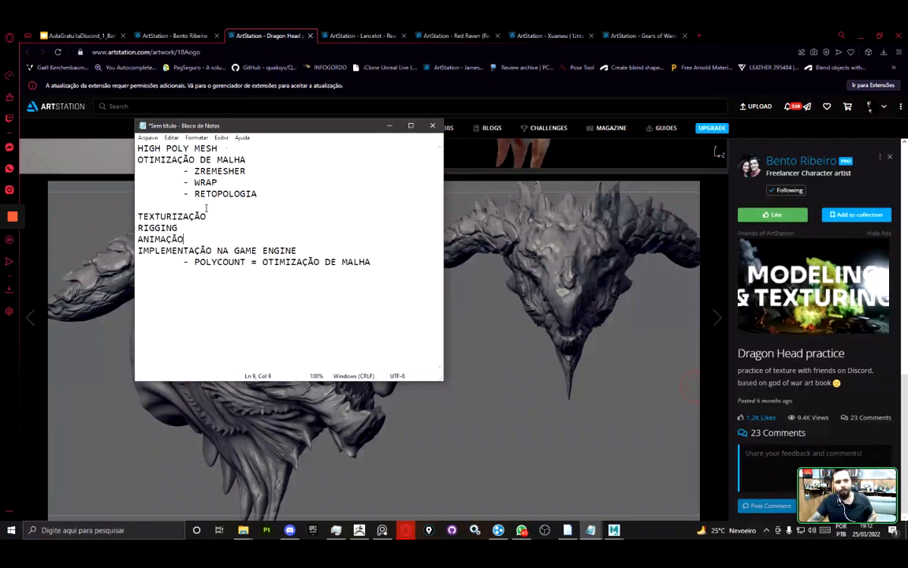
- Review the pipeline notes, highlighting the RIGGING and HIGH POLY MESH lines in turn
{"action": "key", "text": "ctrl+Home"}
{"action": "key", "text": "End"}
{"action": "key", "text": "shift+Home"}
{"action": "key", "text": "ctrl+End"}
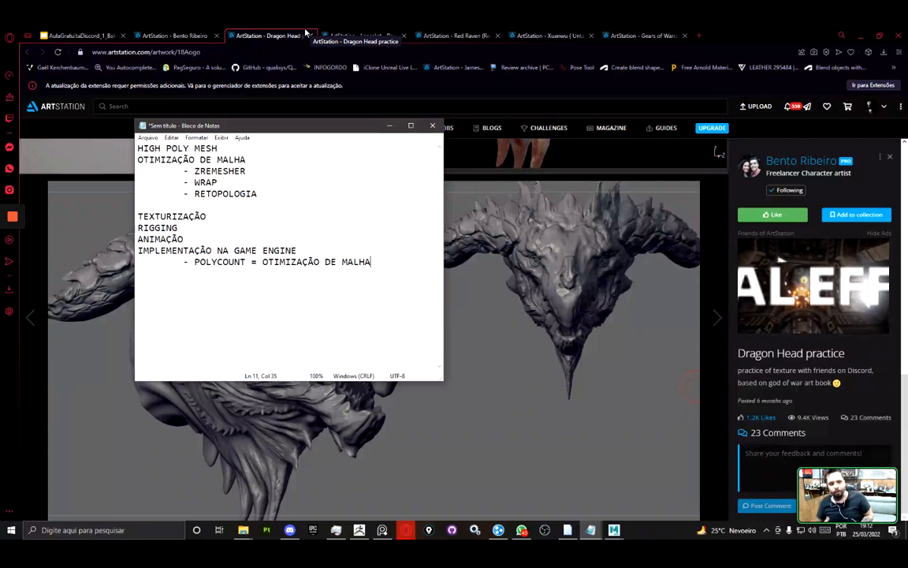
{"action": "left_click_drag", "start_coordinate": [192, 230], "coordinate": [138, 239]}
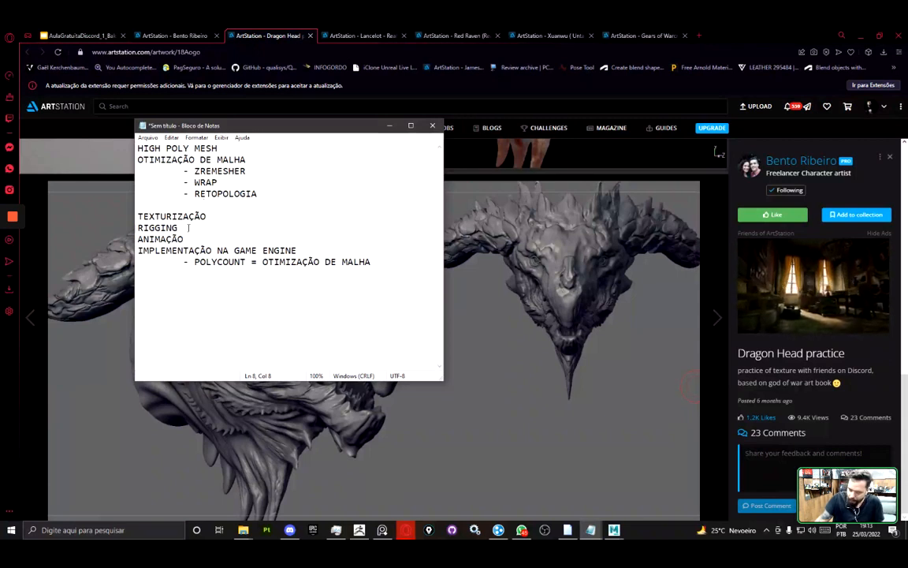
{"action": "left_click_drag", "start_coordinate": [188, 227], "coordinate": [126, 230]}
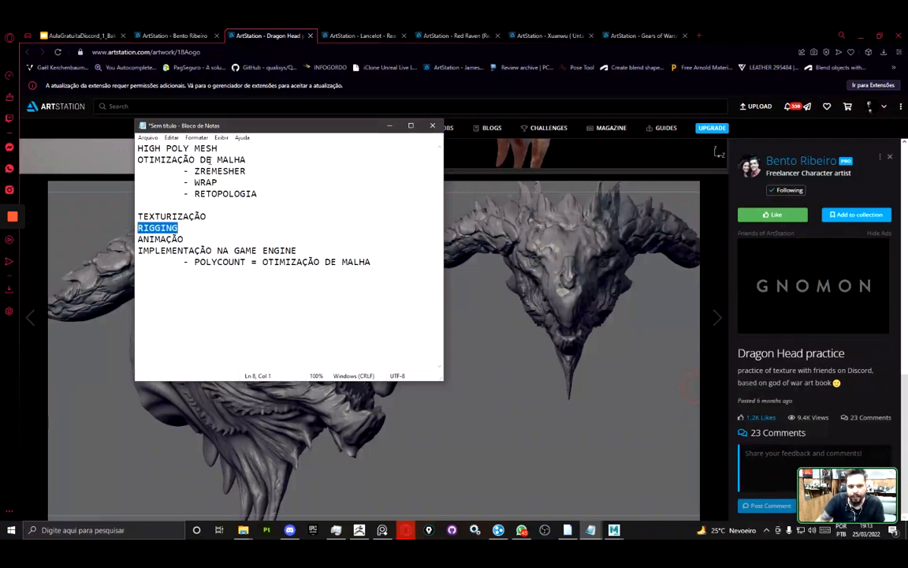
{"action": "left_click_drag", "start_coordinate": [218, 148], "coordinate": [122, 142]}
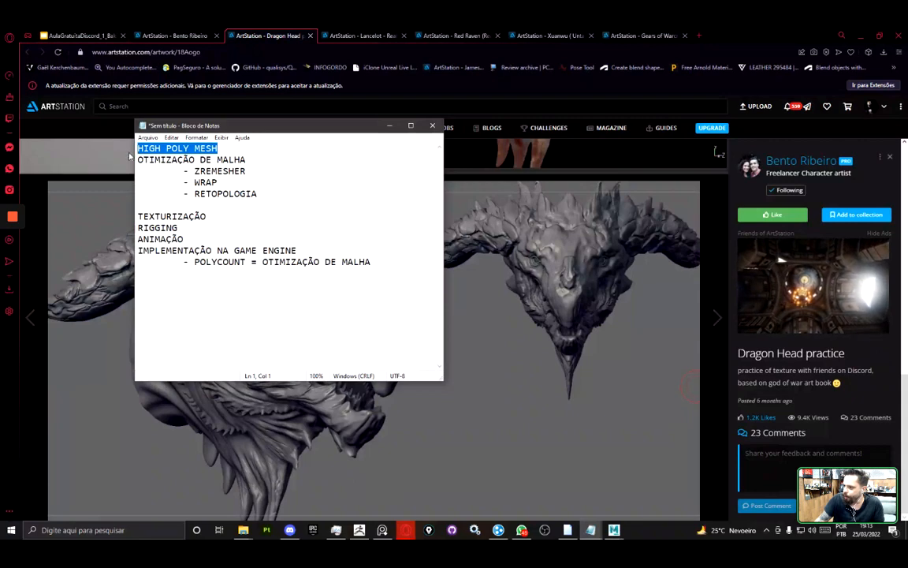
{"action": "left_click", "coordinate": [191, 225]}
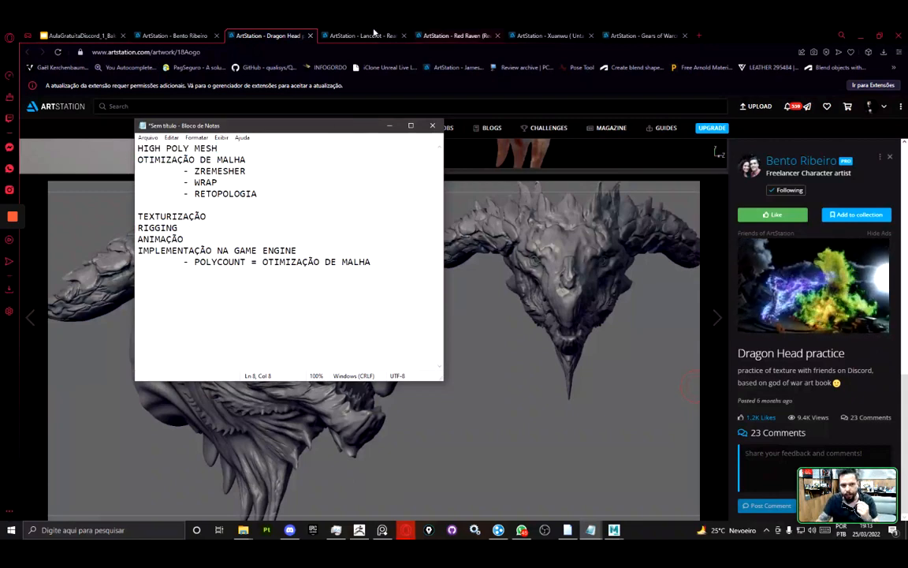
- Switch to the browser, magnify the grey Dragon Head sculpt and temporarily mark the bridge of its snout with a red arrow
{"action": "left_click", "coordinate": [266, 32]}
{"action": "key", "text": "ctrl+1"}
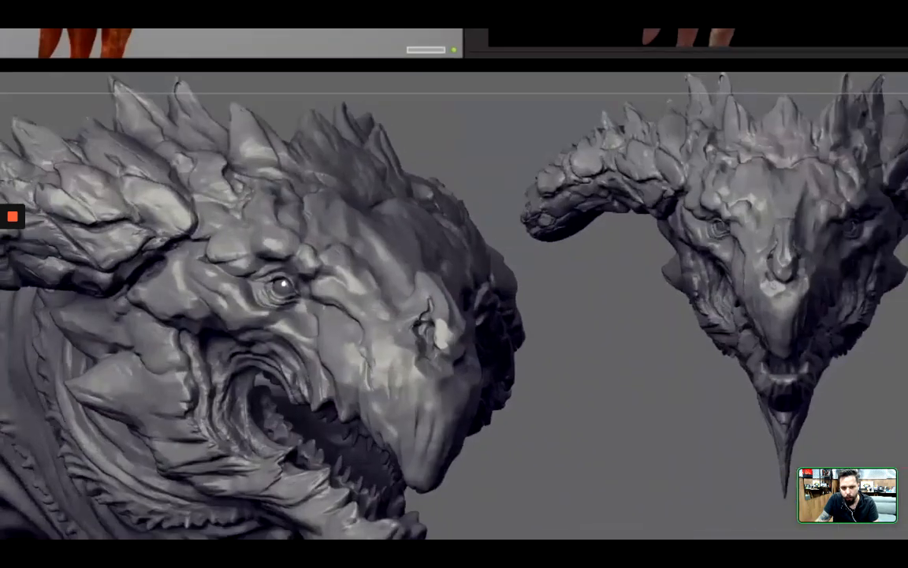
{"action": "left_click_drag", "start_coordinate": [420, 214], "coordinate": [518, 104], "text": "ctrl+shift"}
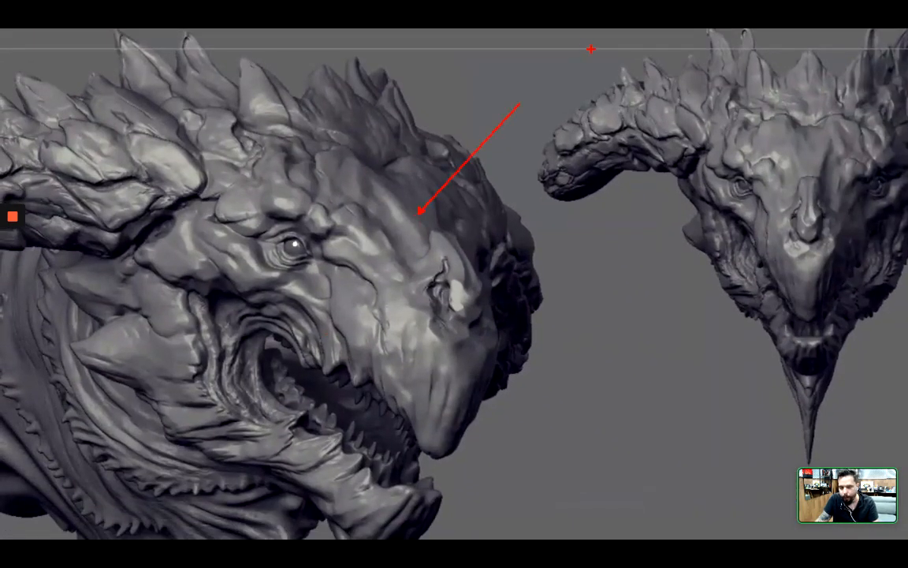
{"action": "key", "text": "ctrl+z"}
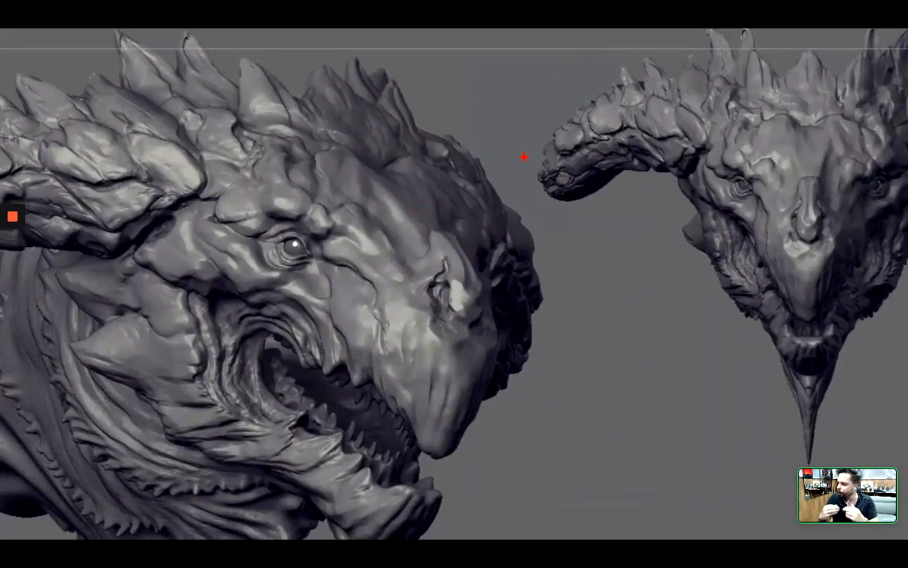
{"action": "key", "text": "Escape"}
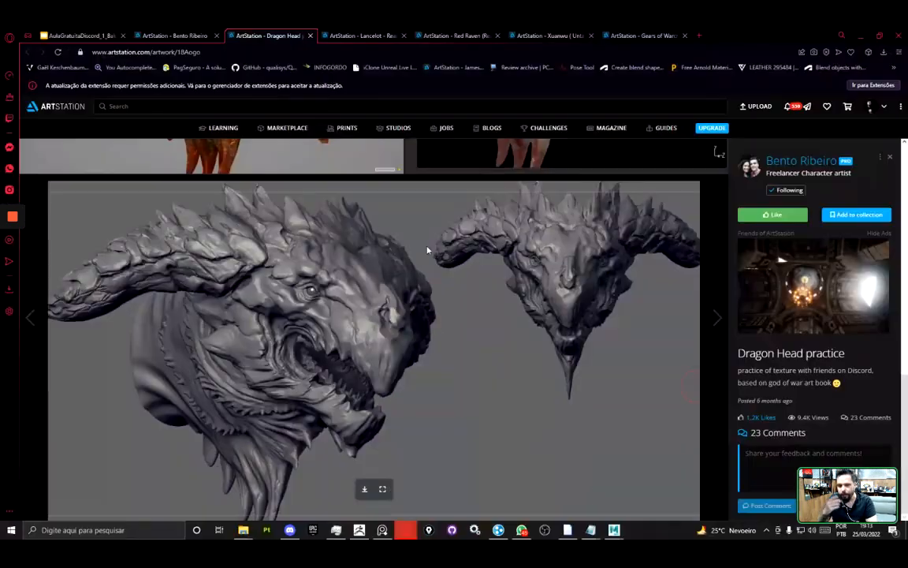
- Magnify the grey Dragon Head sculpt and outline large connected red polygons from its snout around the corner of the open mouth
{"action": "key", "text": "ctrl+1"}
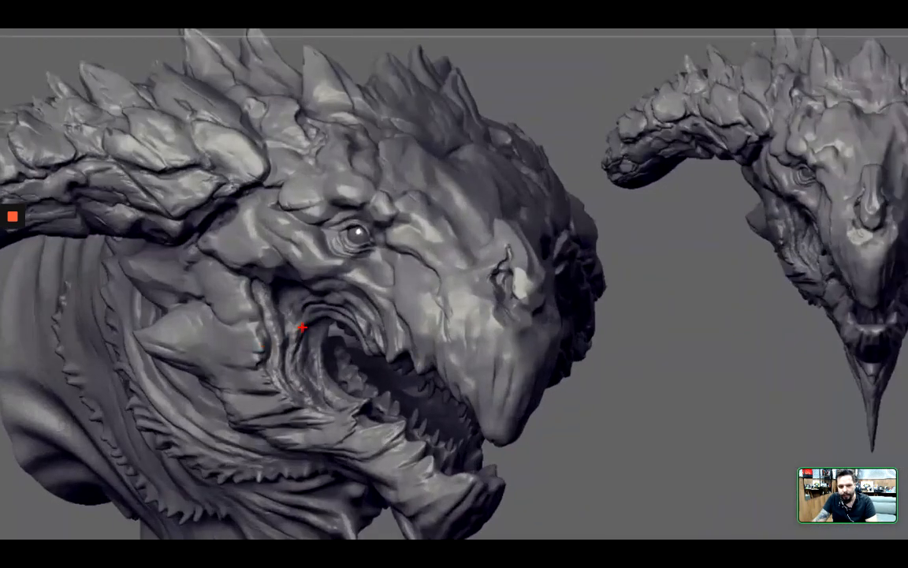
{"action": "mouse_move", "coordinate": [311, 317]}
{"action": "left_mouse_down"}
{"action": "mouse_move", "coordinate": [266, 262]}
{"action": "mouse_move", "coordinate": [345, 259]}
{"action": "left_mouse_up"}
{"action": "left_click_drag", "start_coordinate": [345, 259], "coordinate": [344, 315]}
{"action": "mouse_move", "coordinate": [344, 315]}
{"action": "left_mouse_down"}
{"action": "mouse_move", "coordinate": [311, 315]}
{"action": "mouse_move", "coordinate": [399, 353]}
{"action": "left_mouse_up"}
{"action": "mouse_move", "coordinate": [401, 352]}
{"action": "left_mouse_down", "text": "shift"}
{"action": "mouse_move", "coordinate": [432, 290]}
{"action": "mouse_move", "coordinate": [349, 260]}
{"action": "mouse_move", "coordinate": [460, 385]}
{"action": "mouse_move", "coordinate": [498, 304]}
{"action": "mouse_move", "coordinate": [432, 286]}
{"action": "left_mouse_up", "text": "shift"}
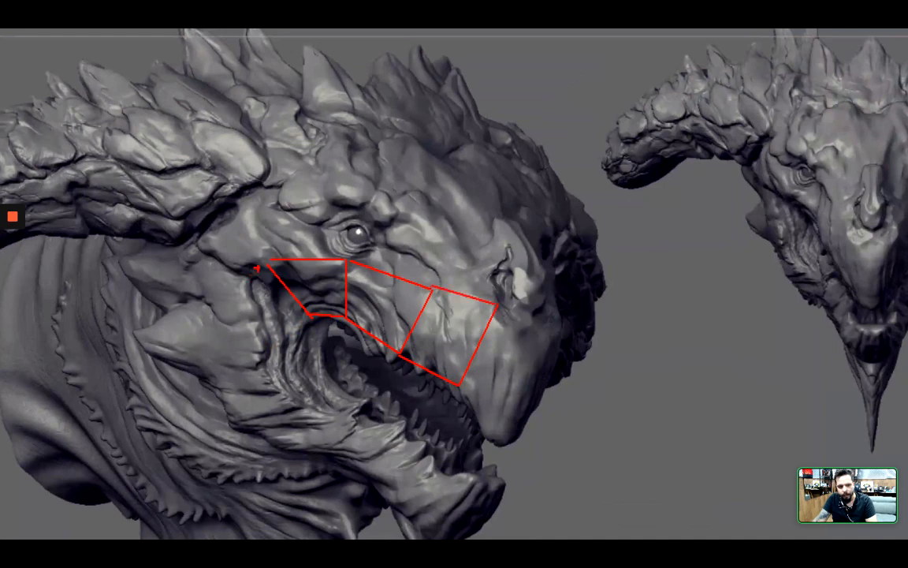
{"action": "mouse_move", "coordinate": [265, 264]}
{"action": "left_mouse_down", "text": "shift"}
{"action": "mouse_move", "coordinate": [270, 355]}
{"action": "mouse_move", "coordinate": [265, 348]}
{"action": "left_mouse_up", "text": "shift"}
{"action": "mouse_move", "coordinate": [265, 349]}
{"action": "left_mouse_down", "text": "shift"}
{"action": "mouse_move", "coordinate": [314, 348]}
{"action": "mouse_move", "coordinate": [309, 314]}
{"action": "mouse_move", "coordinate": [307, 396]}
{"action": "mouse_move", "coordinate": [320, 415]}
{"action": "mouse_move", "coordinate": [344, 396]}
{"action": "left_mouse_up", "text": "shift"}
{"action": "left_click_drag", "start_coordinate": [345, 396], "coordinate": [313, 349], "text": "shift"}
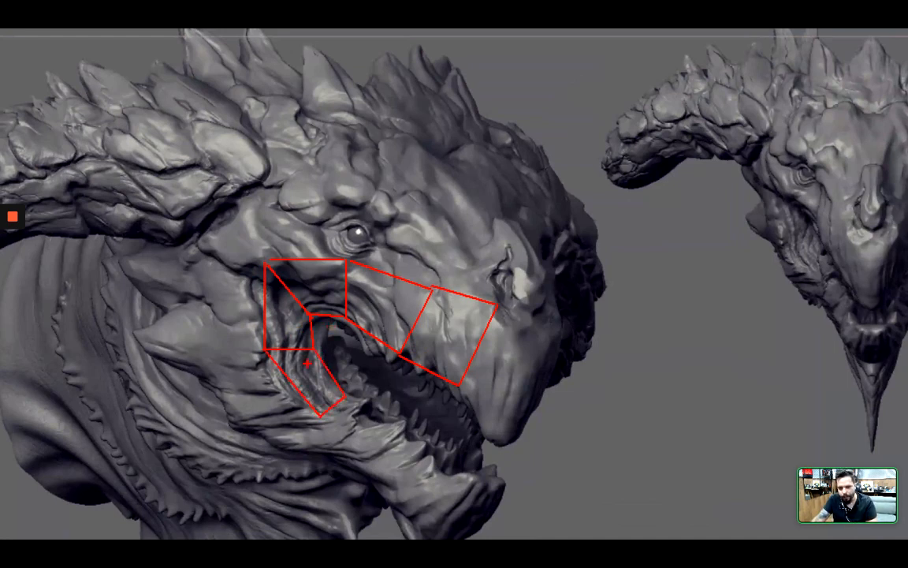
- Sketch a small red square near the snout tip and add red arrows pointing at the upper polygons and the square
{"action": "left_click_drag", "start_coordinate": [511, 347], "coordinate": [514, 348]}
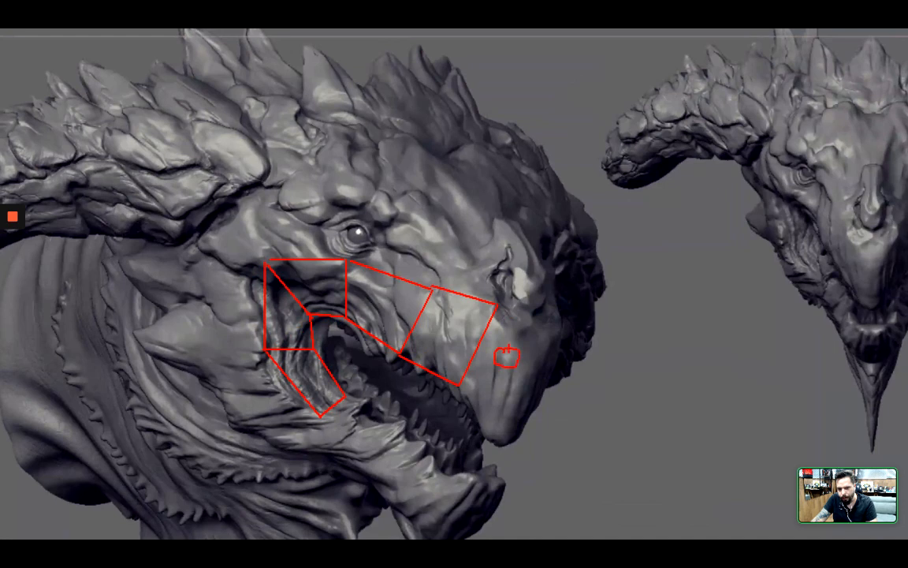
{"action": "left_click_drag", "start_coordinate": [324, 214], "coordinate": [316, 249]}
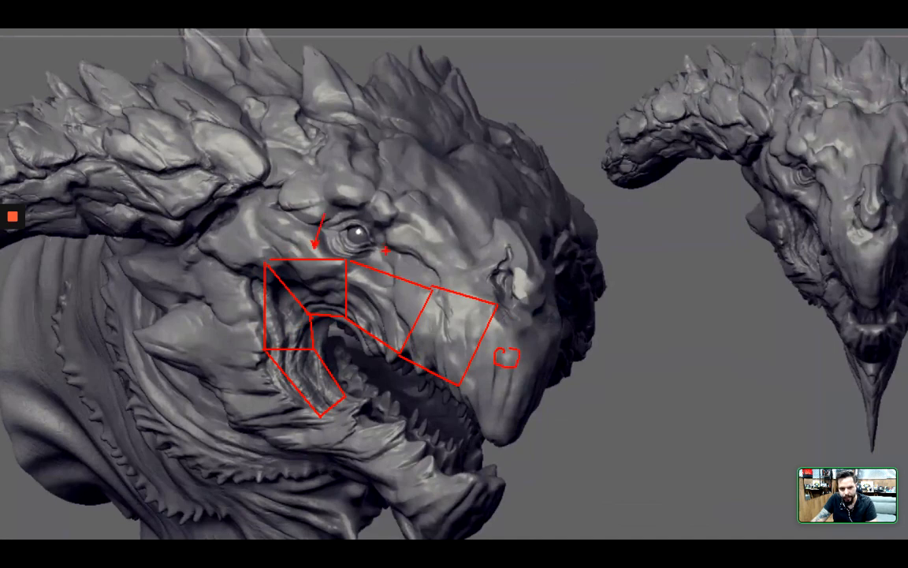
{"action": "left_click_drag", "start_coordinate": [391, 217], "coordinate": [387, 251]}
{"action": "left_click_drag", "start_coordinate": [475, 244], "coordinate": [470, 271]}
{"action": "mouse_move", "coordinate": [454, 229]}
{"action": "left_mouse_down"}
{"action": "mouse_move", "coordinate": [603, 284]}
{"action": "mouse_move", "coordinate": [588, 306]}
{"action": "mouse_move", "coordinate": [534, 339]}
{"action": "left_mouse_up"}
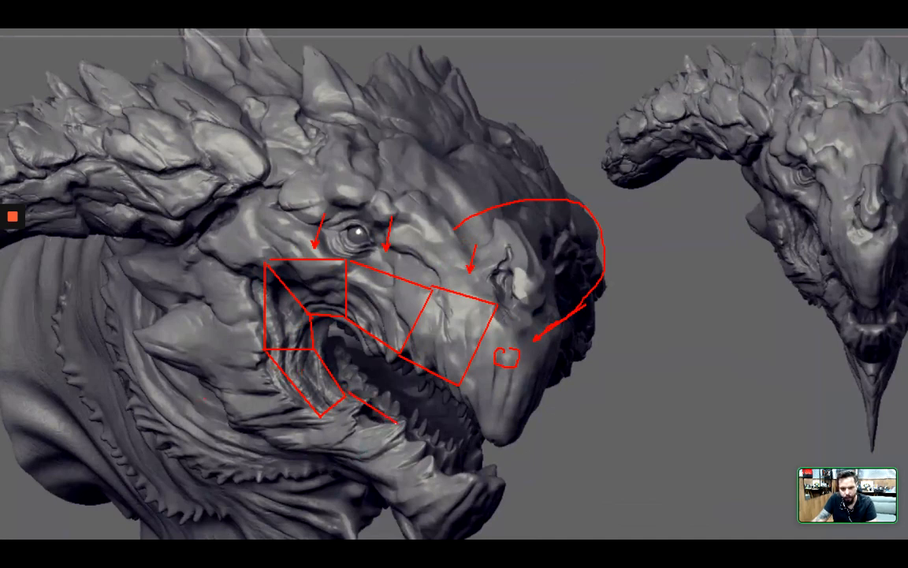
- Outline a red polygon on the lower jaw, mark the jaw with arrows and a circled chin patch, and leave the magnified view
{"action": "left_click_drag", "start_coordinate": [346, 393], "coordinate": [398, 423]}
{"action": "left_click_drag", "start_coordinate": [398, 423], "coordinate": [362, 448]}
{"action": "left_click_drag", "start_coordinate": [319, 414], "coordinate": [363, 448]}
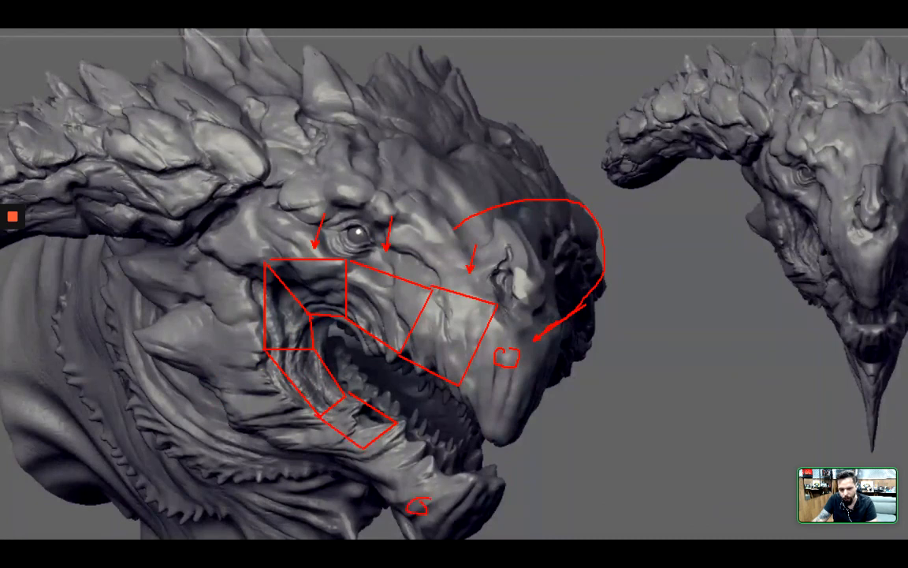
{"action": "left_click_drag", "start_coordinate": [332, 437], "coordinate": [286, 456]}
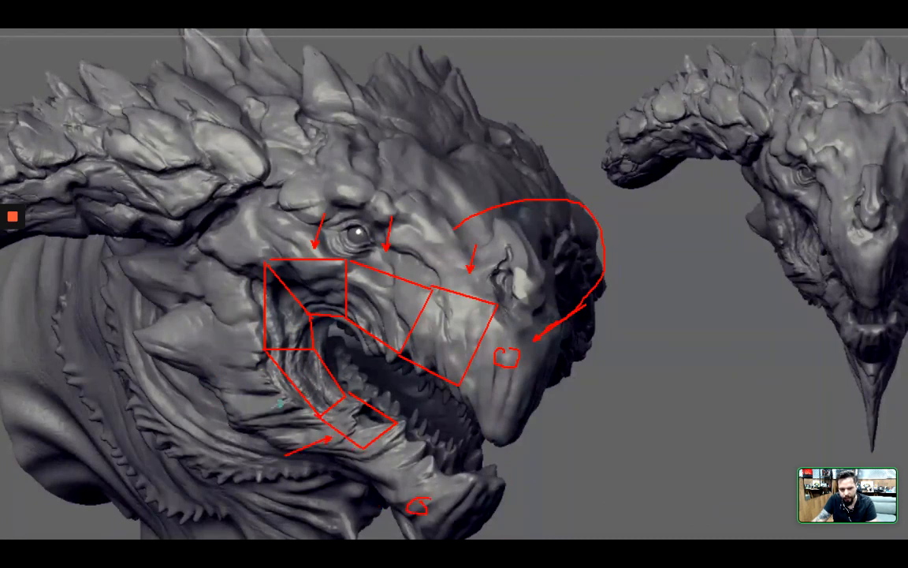
{"action": "left_click_drag", "start_coordinate": [285, 401], "coordinate": [265, 411]}
{"action": "left_click_drag", "start_coordinate": [348, 502], "coordinate": [389, 481]}
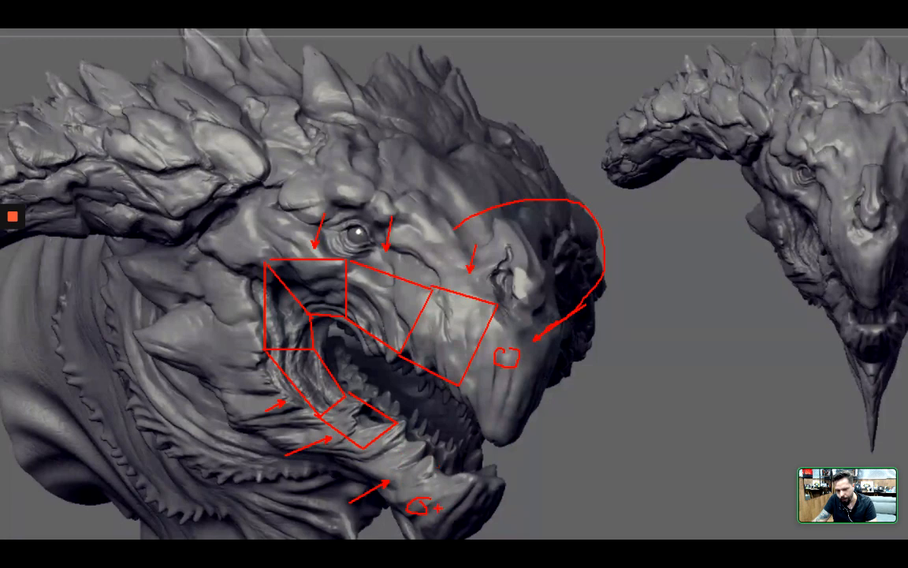
{"action": "mouse_move", "coordinate": [447, 500]}
{"action": "left_mouse_down"}
{"action": "mouse_move", "coordinate": [430, 513]}
{"action": "mouse_move", "coordinate": [436, 489]}
{"action": "left_mouse_up"}
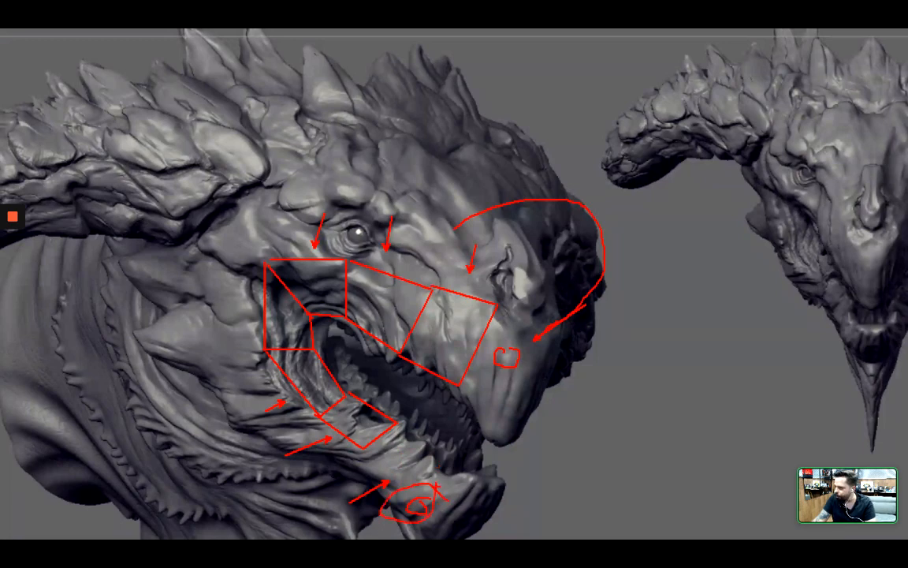
{"action": "key", "text": "Escape"}
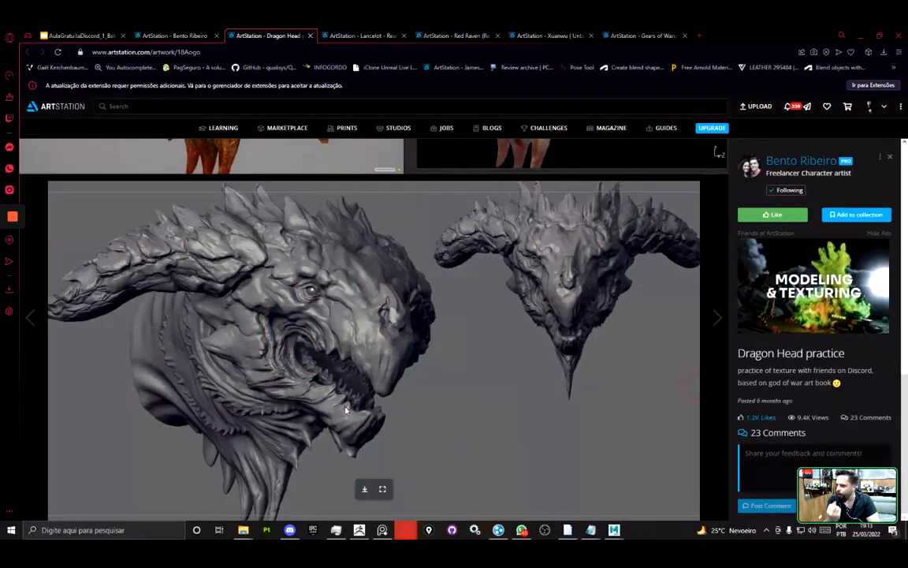
- Switch to Notepad and review the pipeline notes, highlighting the RIGGING and ANIMAÇÃO lines together
{"action": "key", "text": "alt+Tab"}
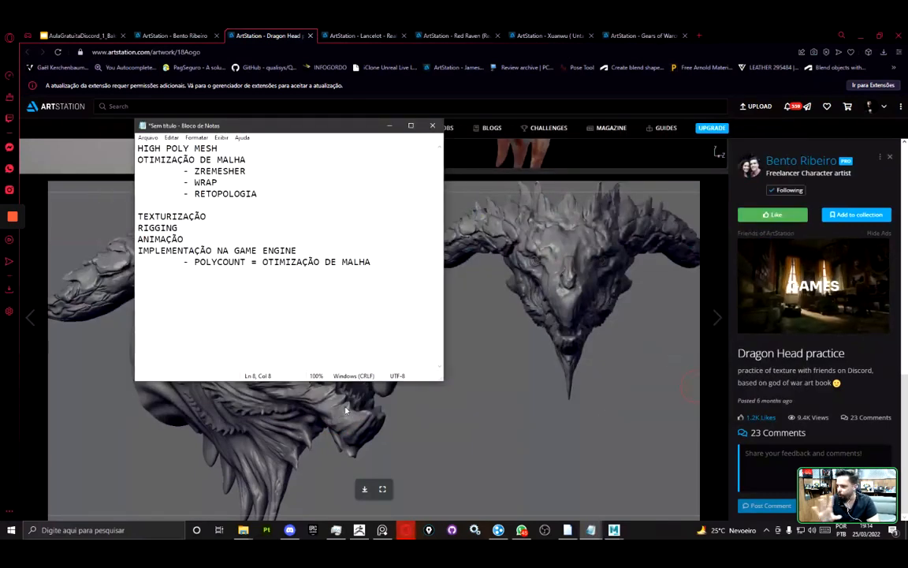
{"action": "key", "text": "Down"}
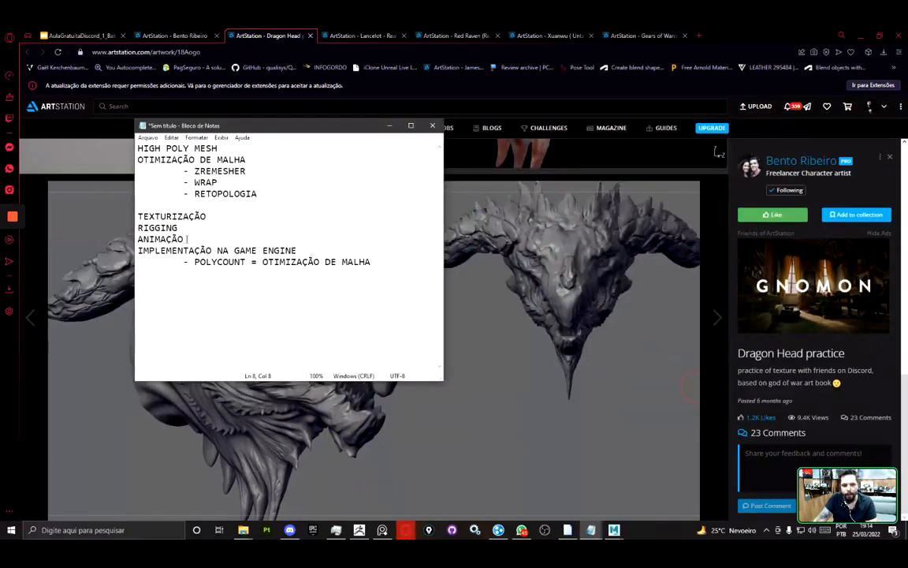
{"action": "key", "text": "Up"}
{"action": "key", "text": "shift+Left"}
{"action": "key", "text": "Down"}
{"action": "key", "text": "End"}
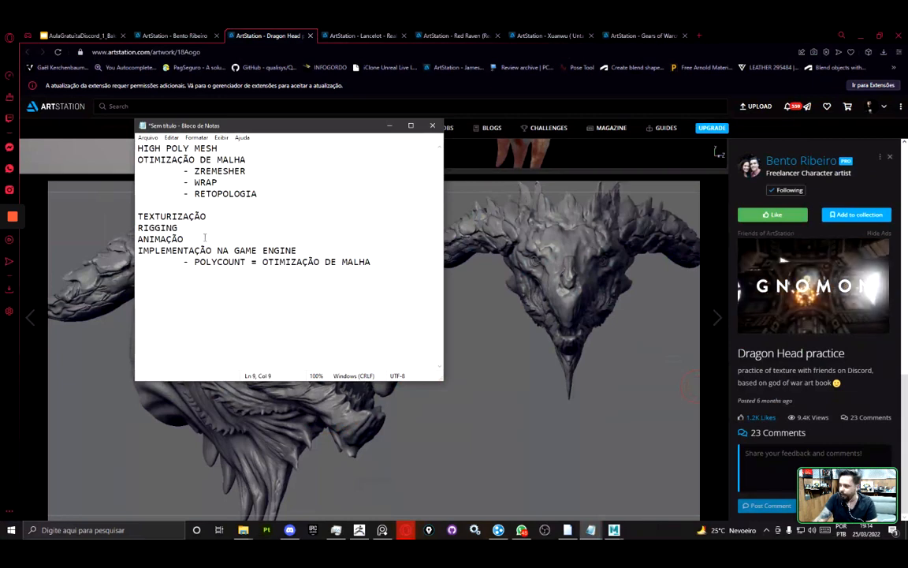
{"action": "key", "text": "shift+Home"}
{"action": "key", "text": "Up"}
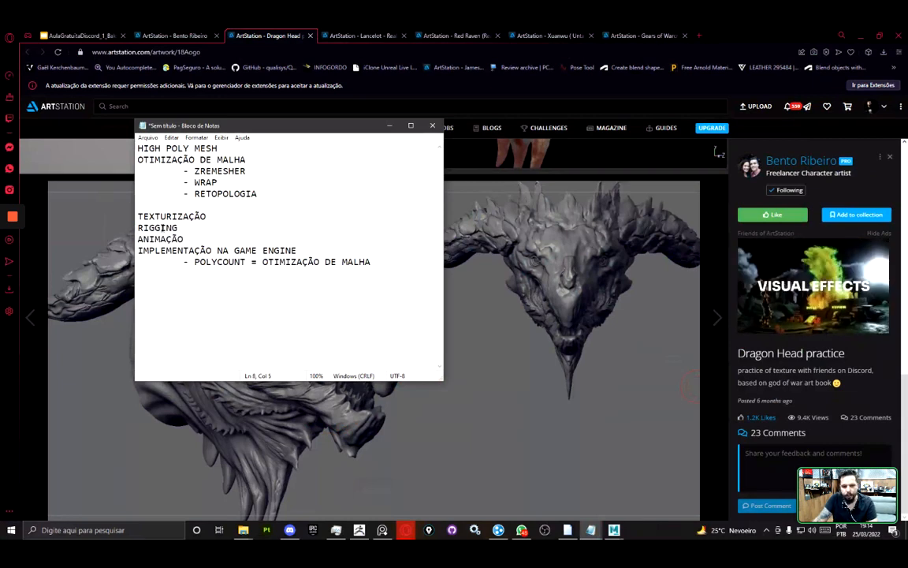
{"action": "key", "text": "shift+Down"}
{"action": "key", "text": "shift+End"}
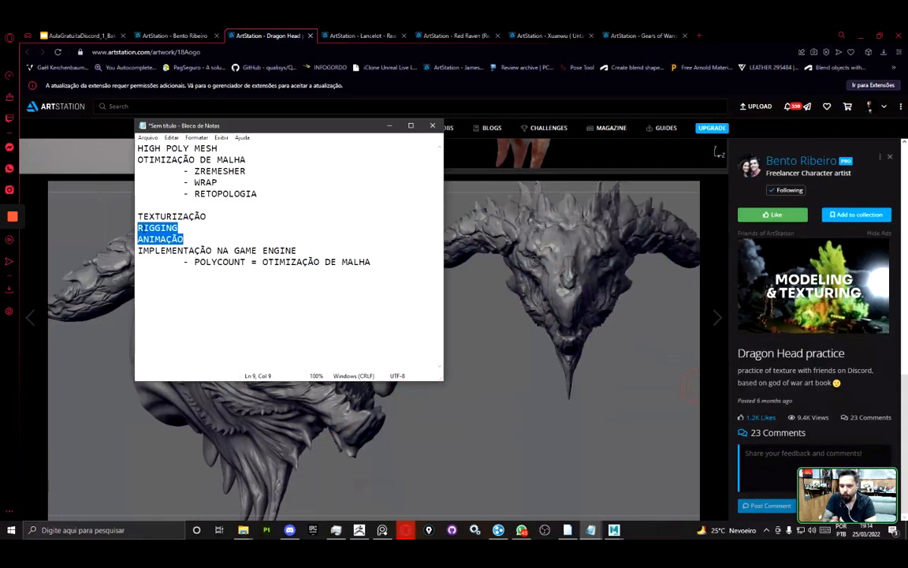
{"action": "left_click", "coordinate": [392, 264]}
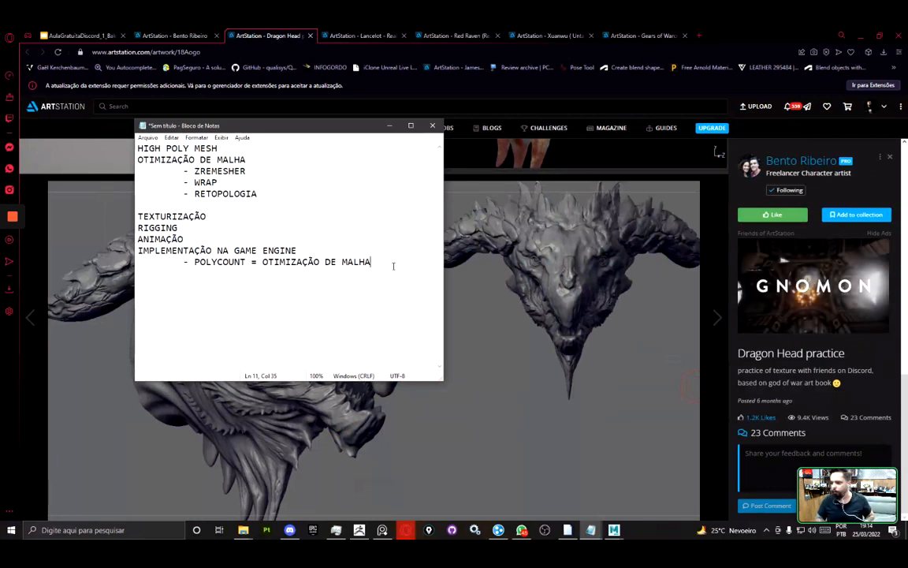
{"action": "left_click", "coordinate": [278, 198]}
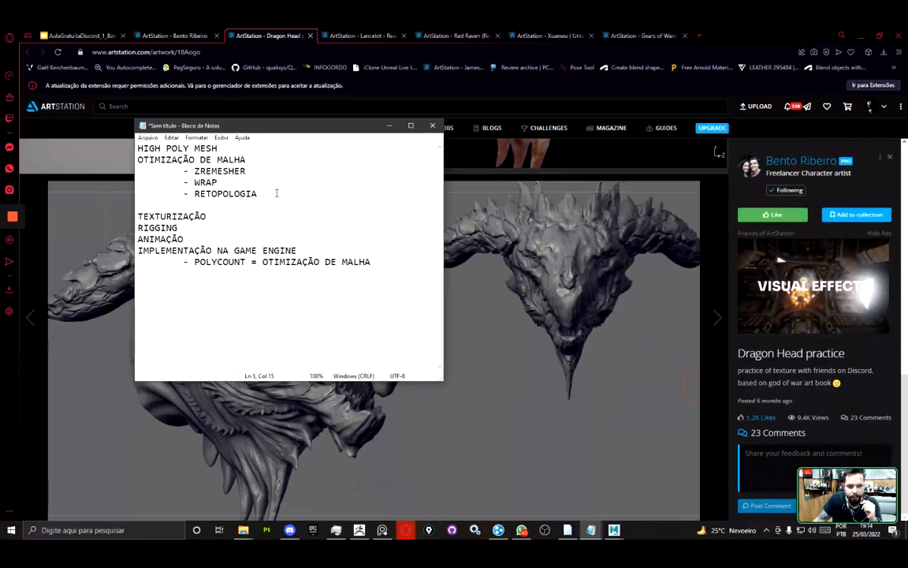
{"action": "left_click", "coordinate": [263, 170]}
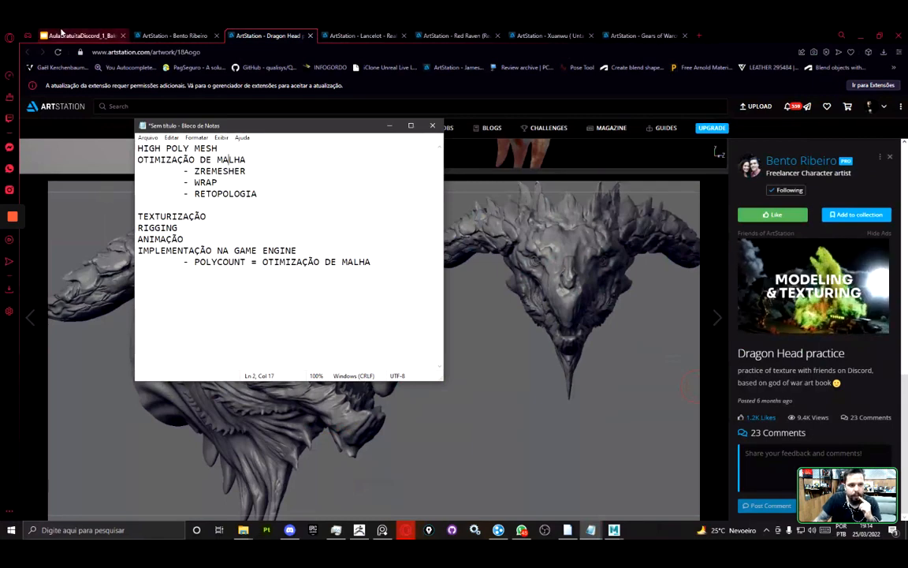
- Switch to the BakingUVSet presentation in the browser and examine slides 3 to 8, from the objectives through game optimization to UV sets
{"action": "left_click", "coordinate": [77, 35]}
{"action": "left_click", "coordinate": [75, 260]}
{"action": "left_click", "coordinate": [75, 309]}
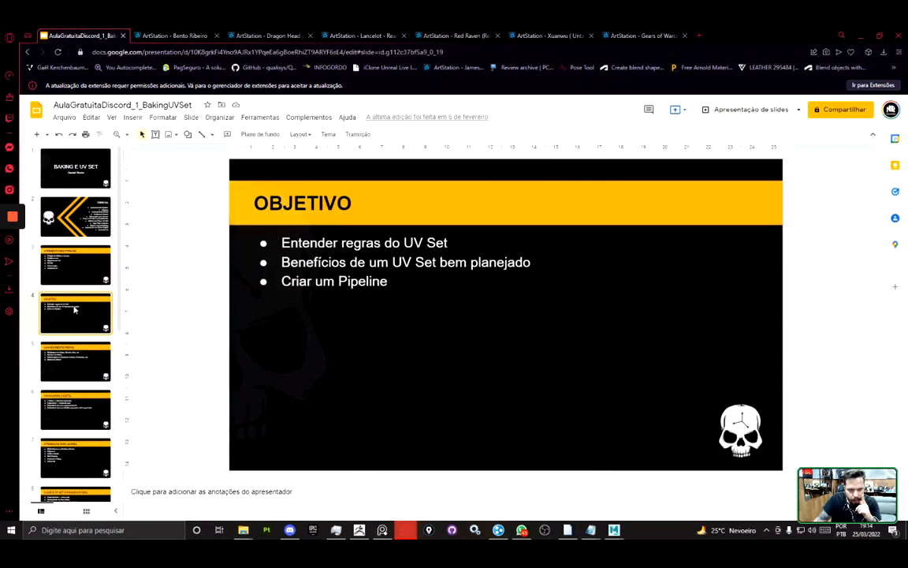
{"action": "left_click", "coordinate": [84, 347]}
{"action": "left_click", "coordinate": [78, 378]}
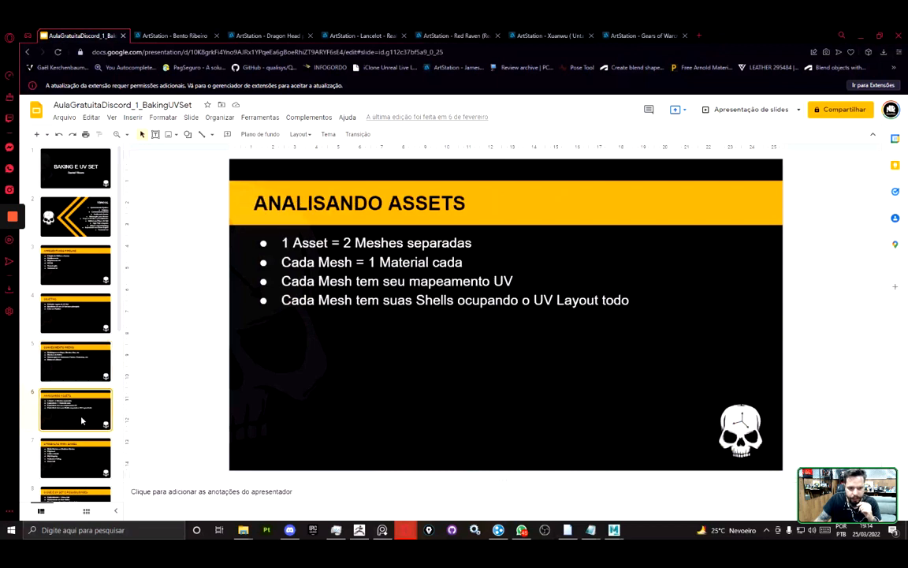
{"action": "left_click", "coordinate": [68, 442]}
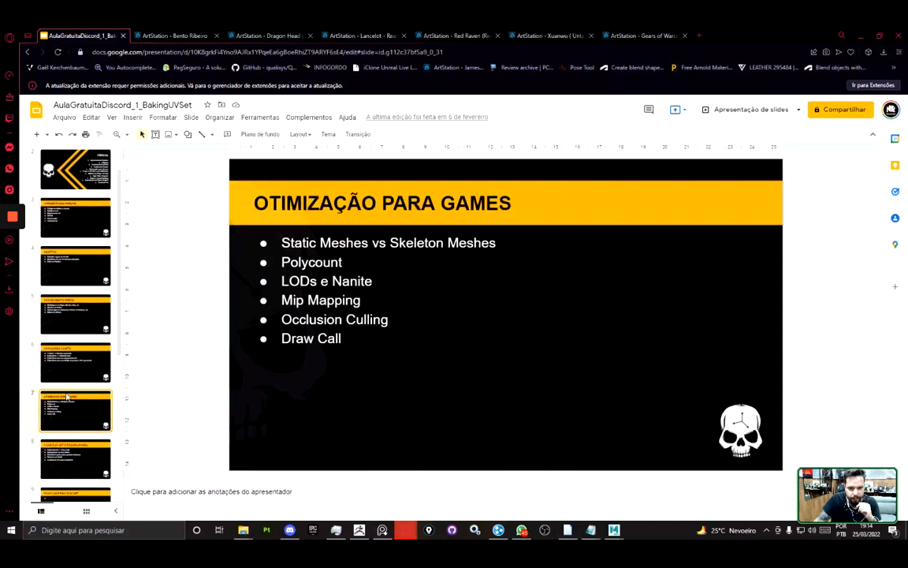
{"action": "left_click", "coordinate": [68, 461]}
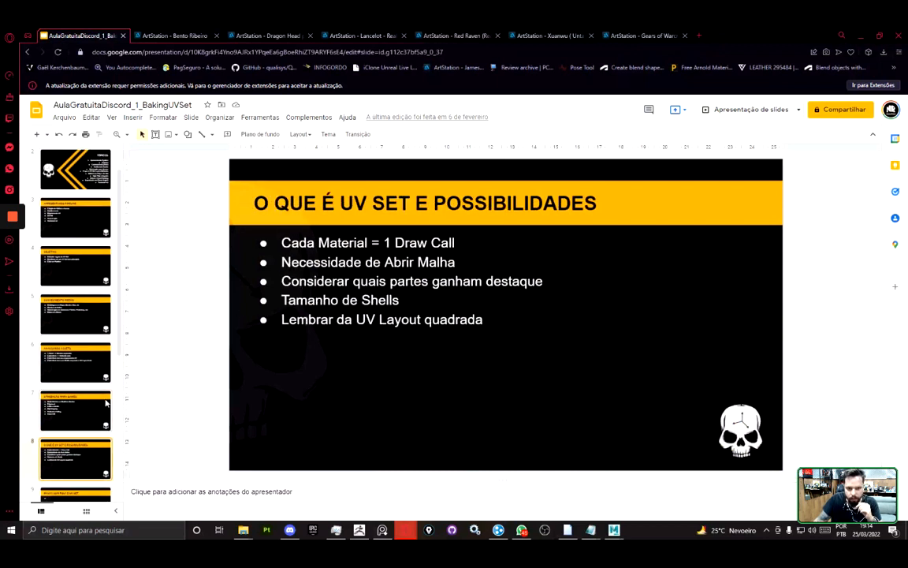
- Examine the remaining slides, including HIGH POLY E EXPORTS, BAKES E VOXEL PAINTING and TECHNICAL ART, and return to the start of the slide list
{"action": "scroll", "coordinate": [104, 401], "scroll_direction": "down", "scroll_amount": 2}
{"action": "left_click", "coordinate": [88, 414]}
{"action": "left_click", "coordinate": [71, 455]}
{"action": "scroll", "coordinate": [70, 451], "scroll_direction": "down", "scroll_amount": 3}
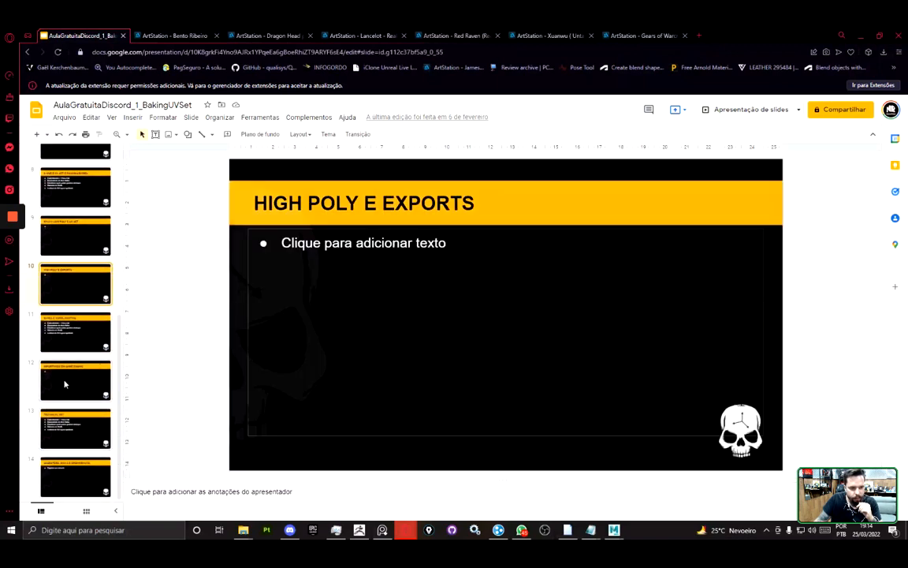
{"action": "left_click", "coordinate": [66, 392]}
{"action": "left_click", "coordinate": [54, 320]}
{"action": "scroll", "coordinate": [56, 339], "scroll_direction": "up", "scroll_amount": 6}
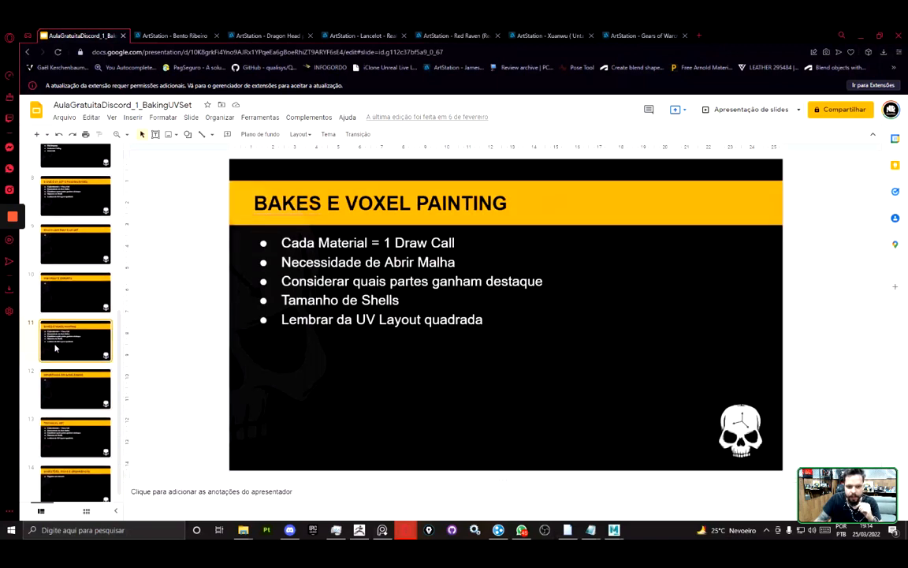
{"action": "scroll", "coordinate": [84, 427], "scroll_direction": "down", "scroll_amount": 6}
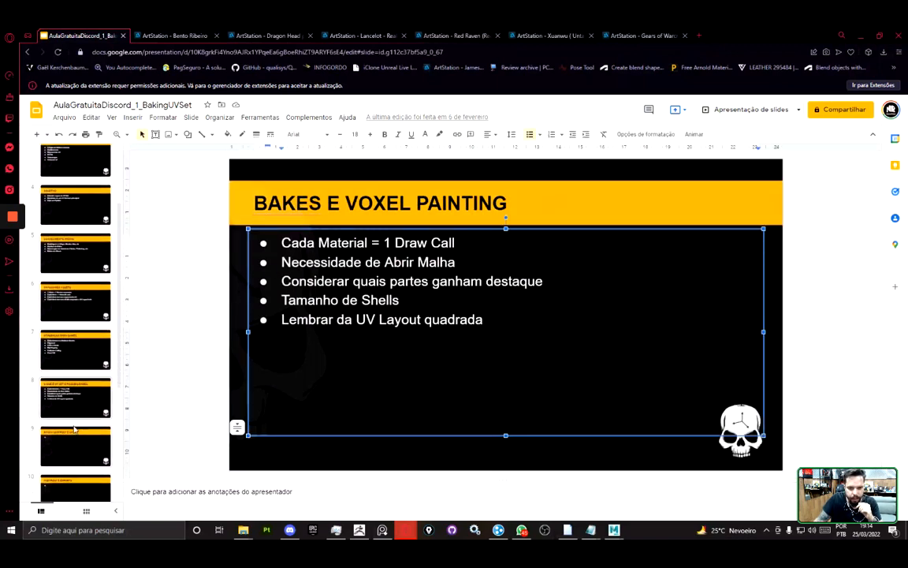
{"action": "left_click", "coordinate": [65, 421]}
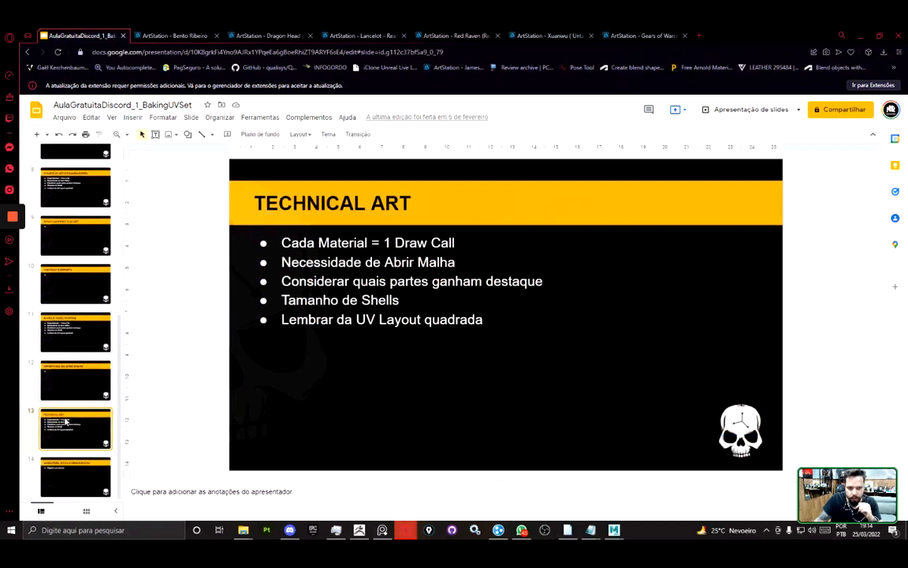
{"action": "left_click", "coordinate": [70, 341]}
{"action": "scroll", "coordinate": [47, 298], "scroll_direction": "up", "scroll_amount": 6}
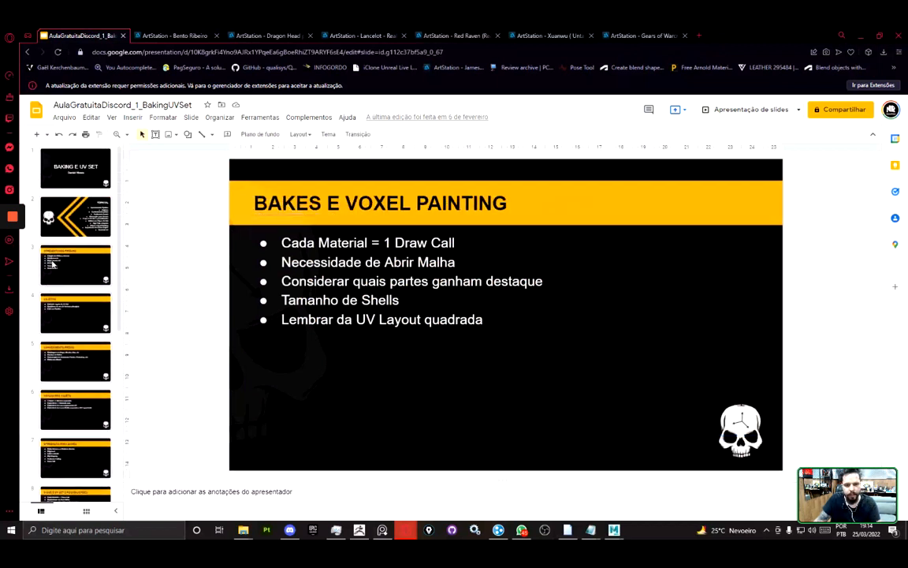
- In the Notepad notes, replace the ZREMESHER, WRAP and RETOPOLOGIA items with "FACILITAR ABERTURA DE MALHA" and start another indented "-" item below
{"action": "key", "text": "alt+Tab"}
{"action": "left_click", "coordinate": [269, 193]}
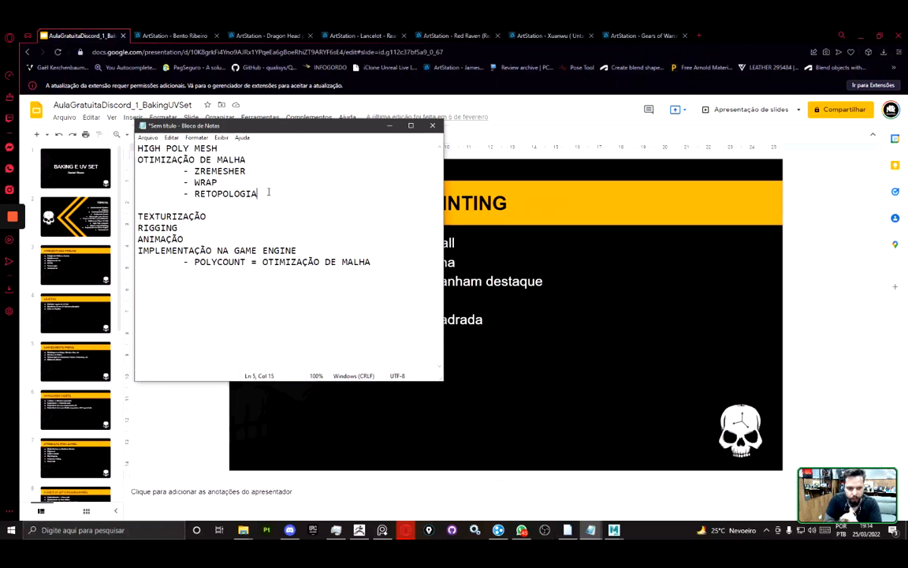
{"action": "left_click_drag", "start_coordinate": [268, 193], "coordinate": [193, 171]}
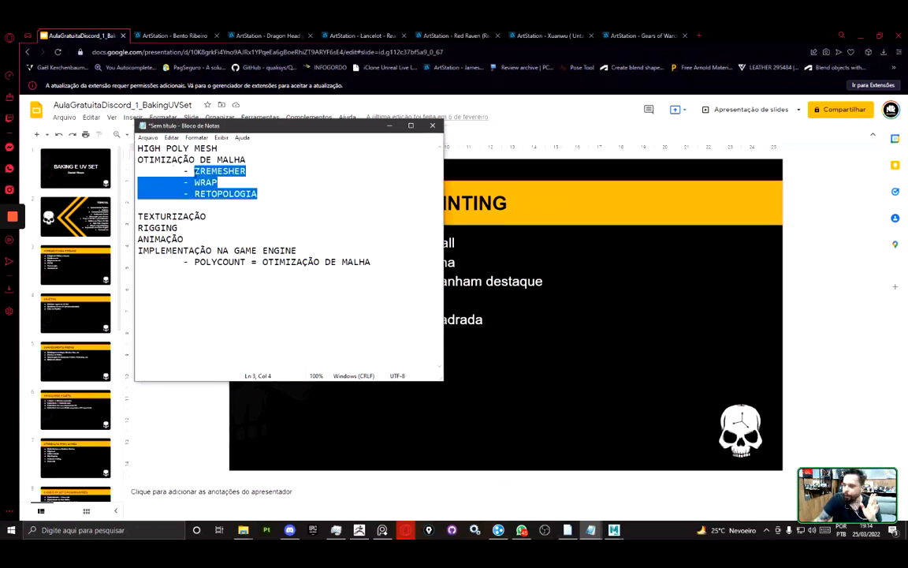
{"action": "type", "text": "FACI"}
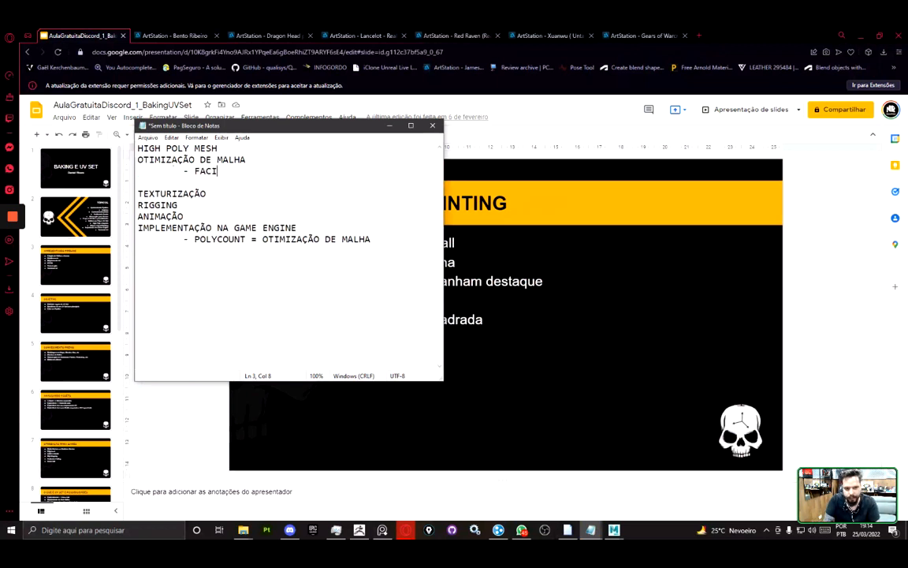
{"action": "type", "text": "LITAR ABERTURA "}
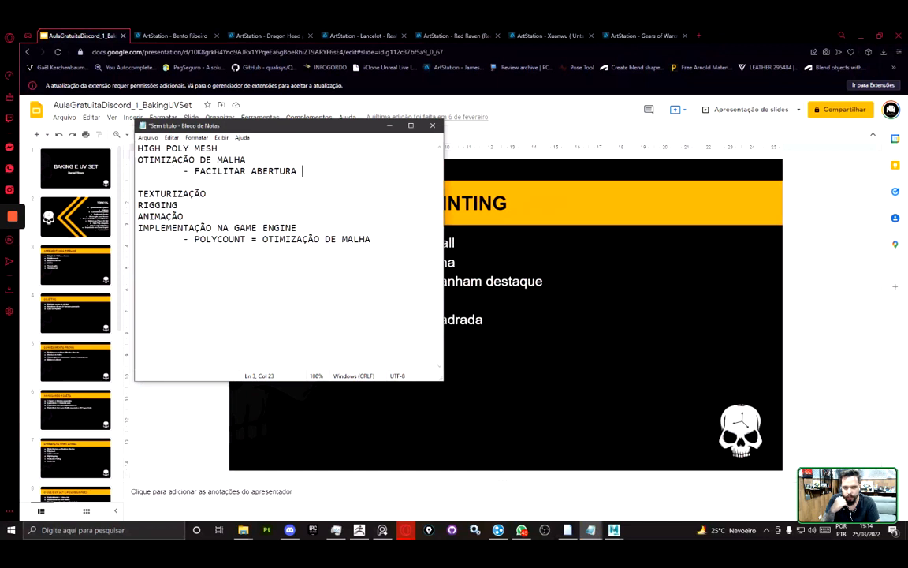
{"action": "type", "text": "DE MALHA"}
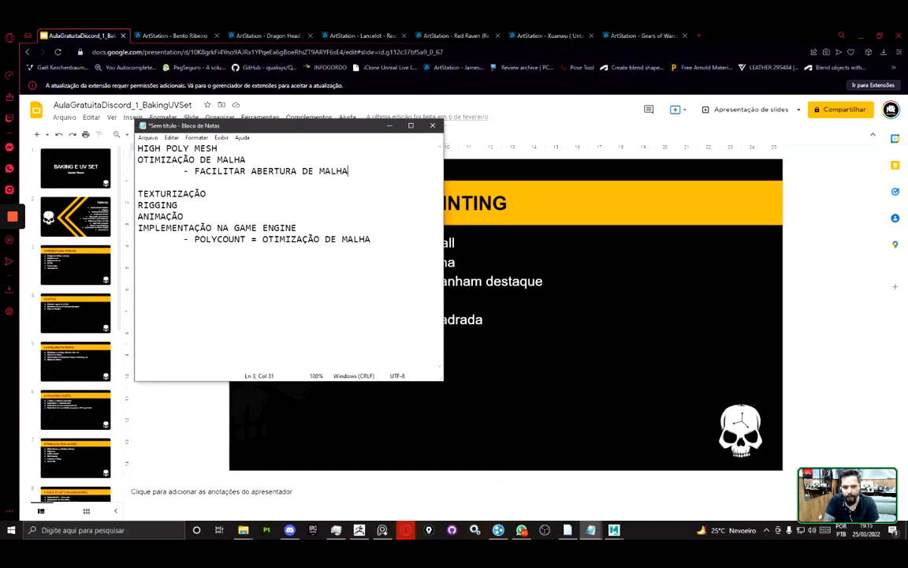
{"action": "key", "text": "Return"}
{"action": "key", "text": "Tab"}
{"action": "type", "text": "-"}
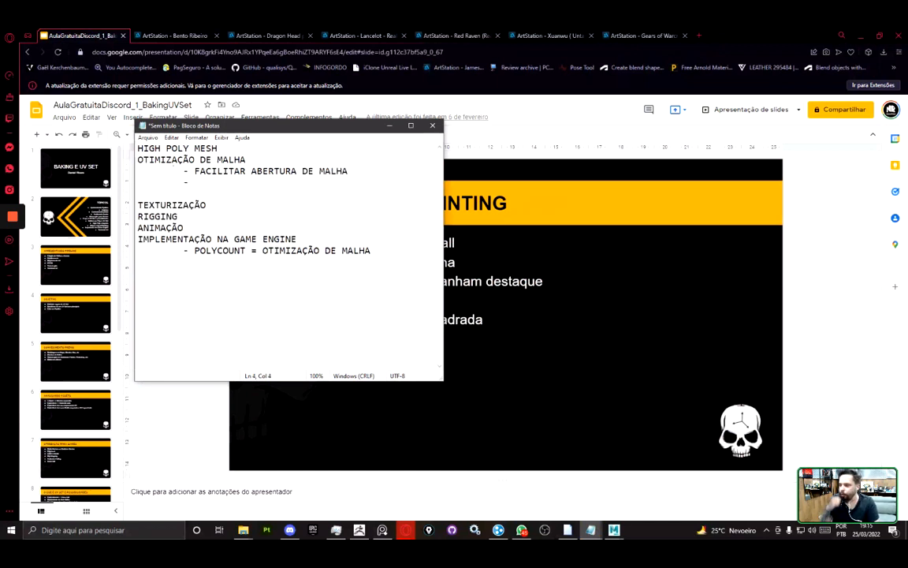
- Open the Dragon Head practice artwork in the browser and mark the cheek of the grey sculpt with a red annotation
{"action": "left_click", "coordinate": [175, 36]}
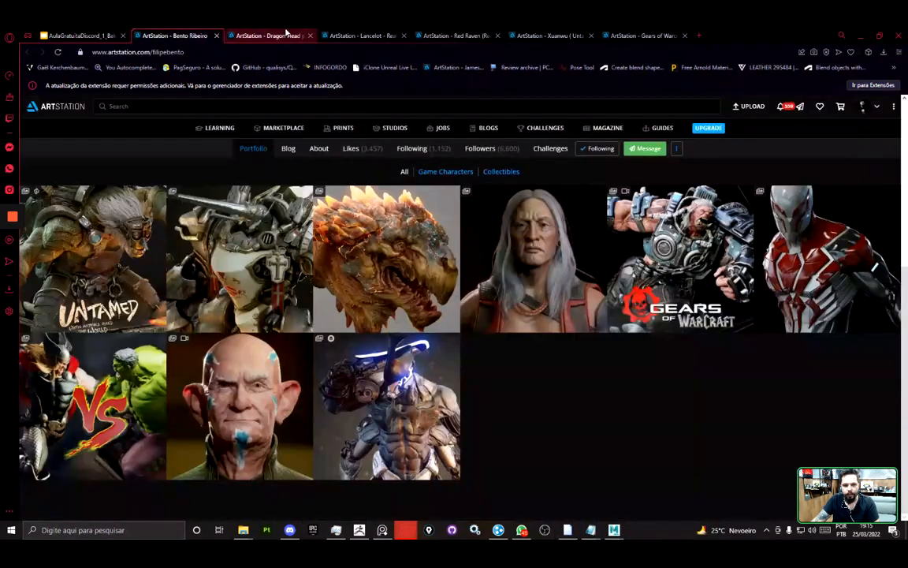
{"action": "left_click", "coordinate": [272, 36]}
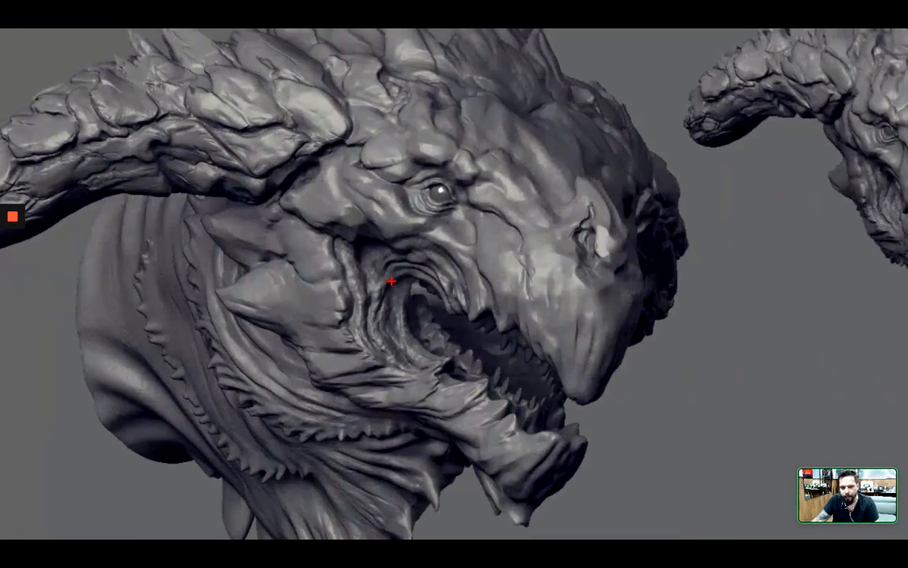
{"action": "mouse_move", "coordinate": [392, 283]}
{"action": "left_mouse_down"}
{"action": "mouse_move", "coordinate": [262, 228]}
{"action": "mouse_move", "coordinate": [316, 44]}
{"action": "mouse_move", "coordinate": [662, 111]}
{"action": "mouse_move", "coordinate": [714, 331]}
{"action": "mouse_move", "coordinate": [473, 307]}
{"action": "mouse_move", "coordinate": [375, 261]}
{"action": "left_mouse_up"}
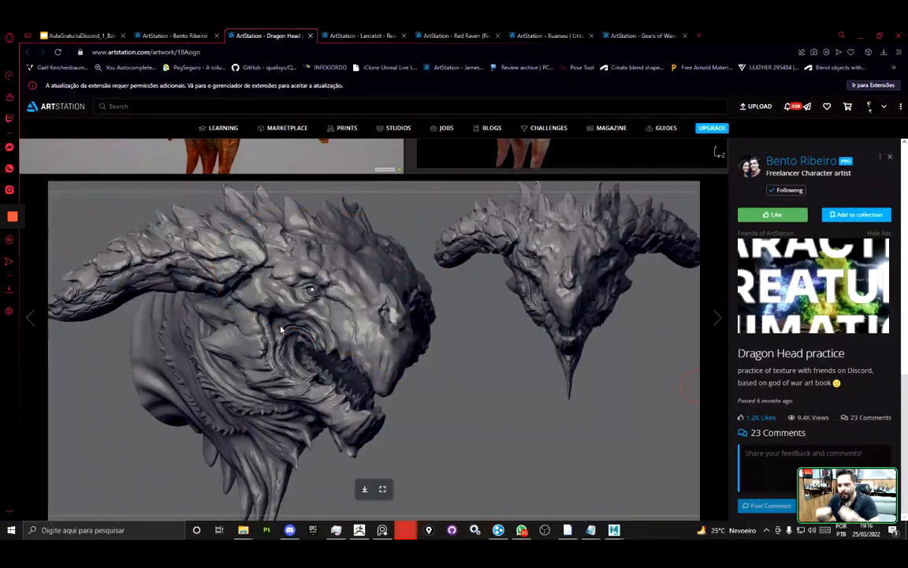
- Switch to Notepad, add "UNWRAP" on the empty line above TEXTURIZAÇÃO, and highlight the TEXTURIZAÇÃO line
{"action": "key", "text": "alt+Tab"}
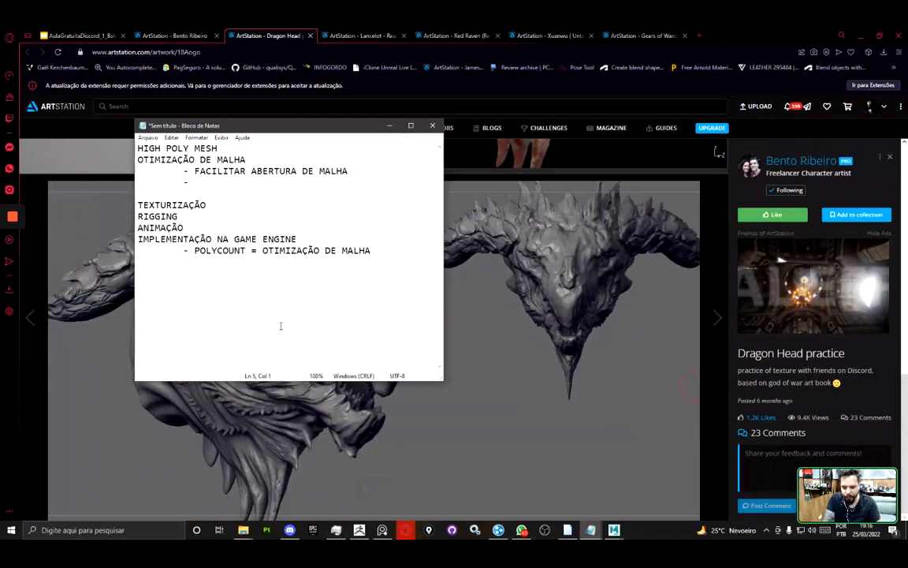
{"action": "key", "text": "Down"}
{"action": "type", "text": "UNWRAP"}
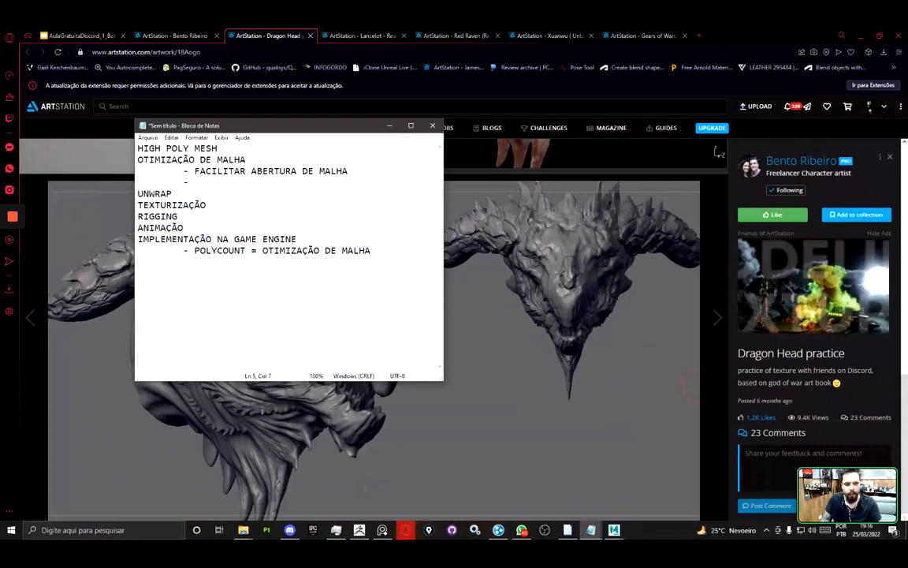
{"action": "key", "text": "Down"}
{"action": "key", "text": "End"}
{"action": "key", "text": "shift+Home"}
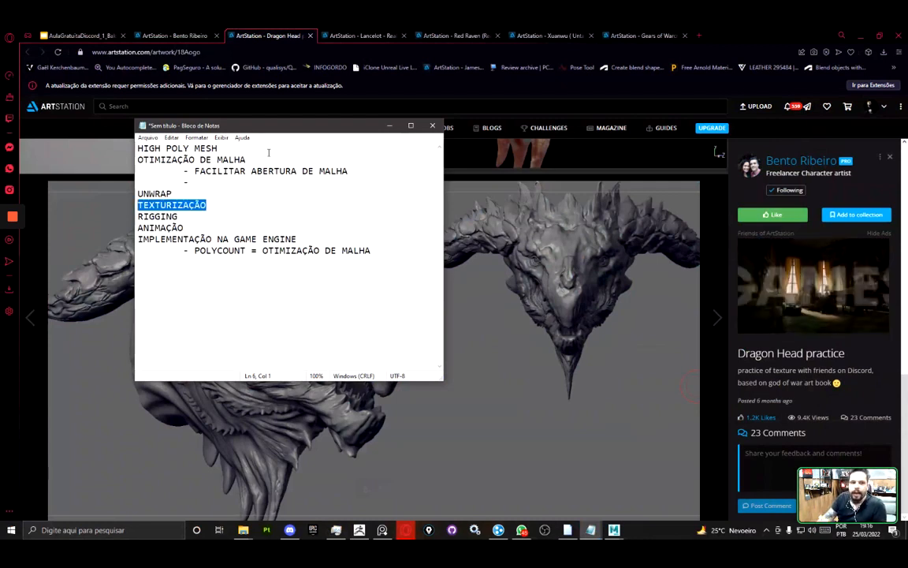
- Switch to the Dragon Head artwork in the browser and examine its textured renders, circling the blue scales and a glowing spike in red
{"action": "left_click", "coordinate": [270, 34]}
{"action": "scroll", "coordinate": [444, 292], "scroll_direction": "up", "scroll_amount": 3}
{"action": "scroll", "coordinate": [464, 318], "scroll_direction": "up", "scroll_amount": 2}
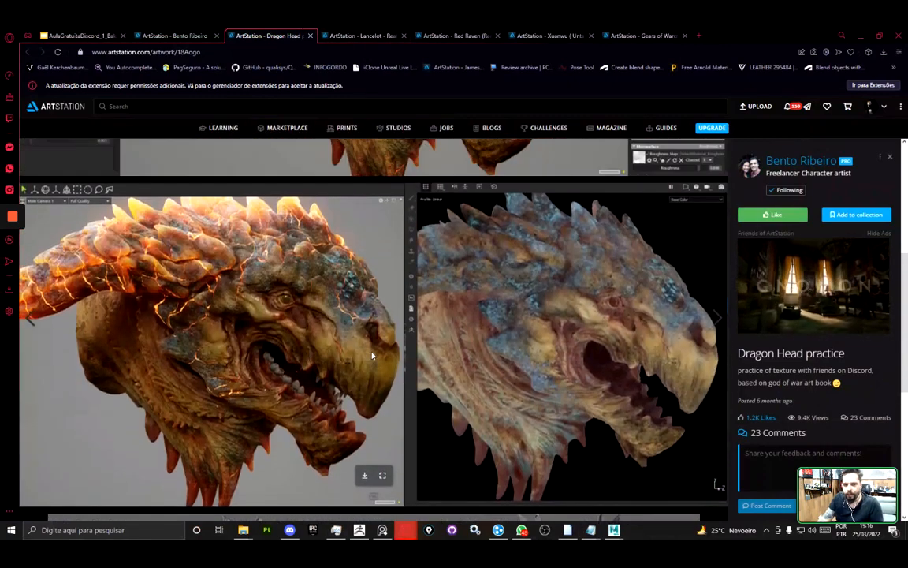
{"action": "scroll", "coordinate": [339, 376], "scroll_direction": "down", "scroll_amount": 1}
{"action": "scroll", "coordinate": [339, 377], "scroll_direction": "up", "scroll_amount": 4}
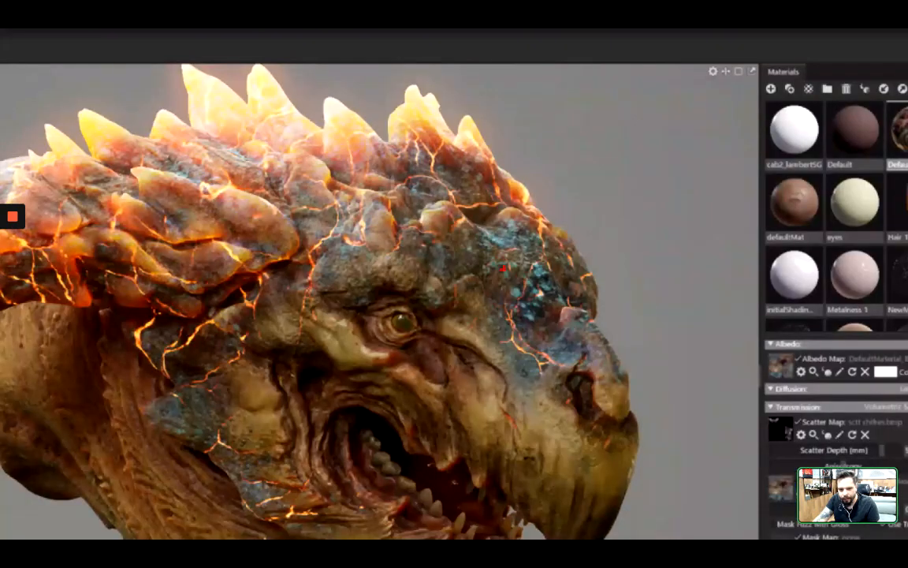
{"action": "left_click_drag", "start_coordinate": [534, 288], "coordinate": [540, 289]}
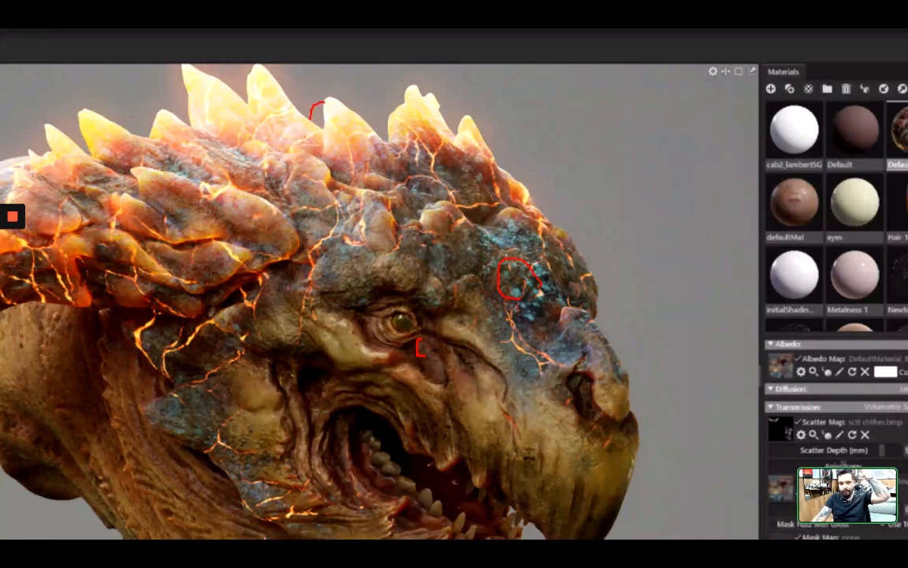
{"action": "left_click_drag", "start_coordinate": [347, 132], "coordinate": [309, 85]}
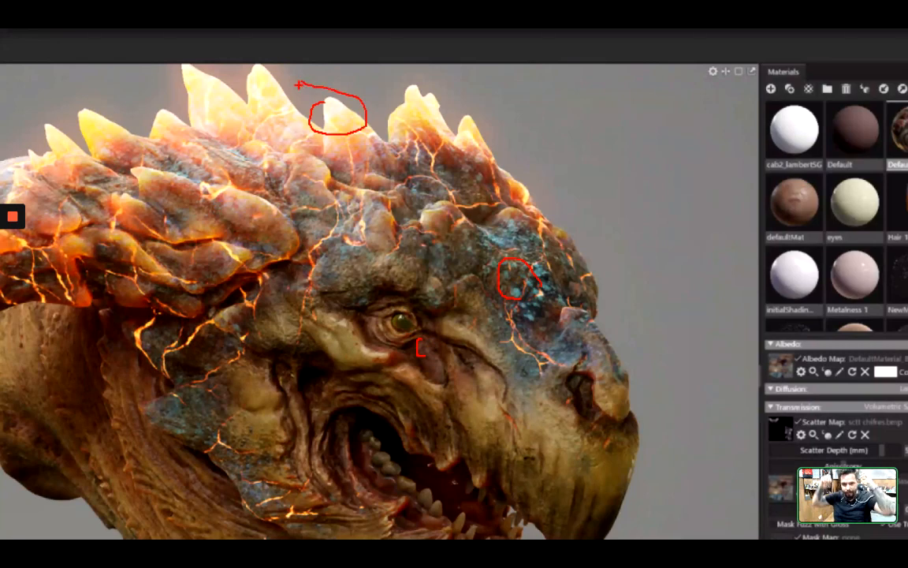
{"action": "mouse_move", "coordinate": [426, 155]}
{"action": "left_mouse_down"}
{"action": "mouse_move", "coordinate": [430, 177]}
{"action": "mouse_move", "coordinate": [465, 206]}
{"action": "left_mouse_up"}
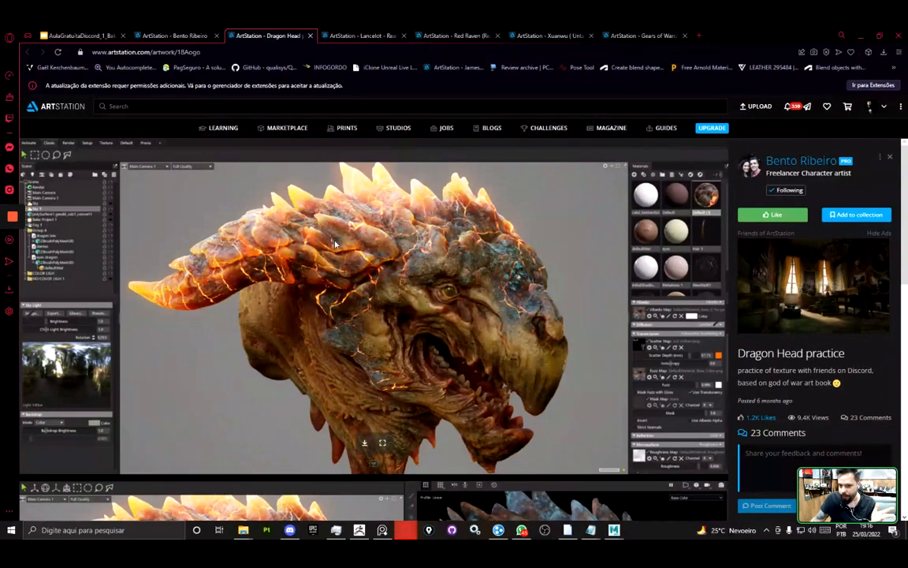
{"action": "scroll", "coordinate": [319, 221], "scroll_direction": "down", "scroll_amount": 5}
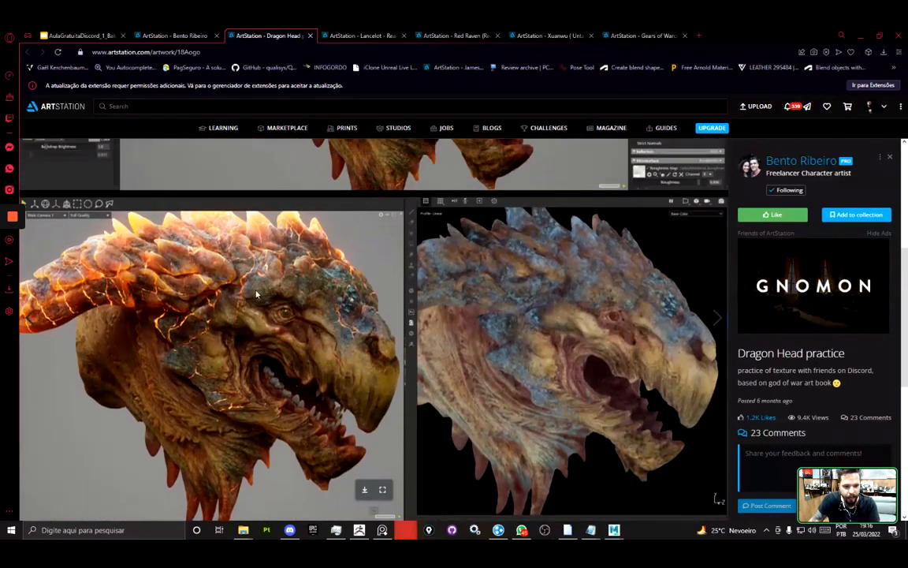
- Switch back to the Notepad notes and highlight the UNWRAP line
{"action": "key", "text": "alt+Tab"}
{"action": "key", "text": "Right"}
{"action": "left_click_drag", "start_coordinate": [172, 193], "coordinate": [138, 193]}
{"action": "left_click", "coordinate": [174, 193]}
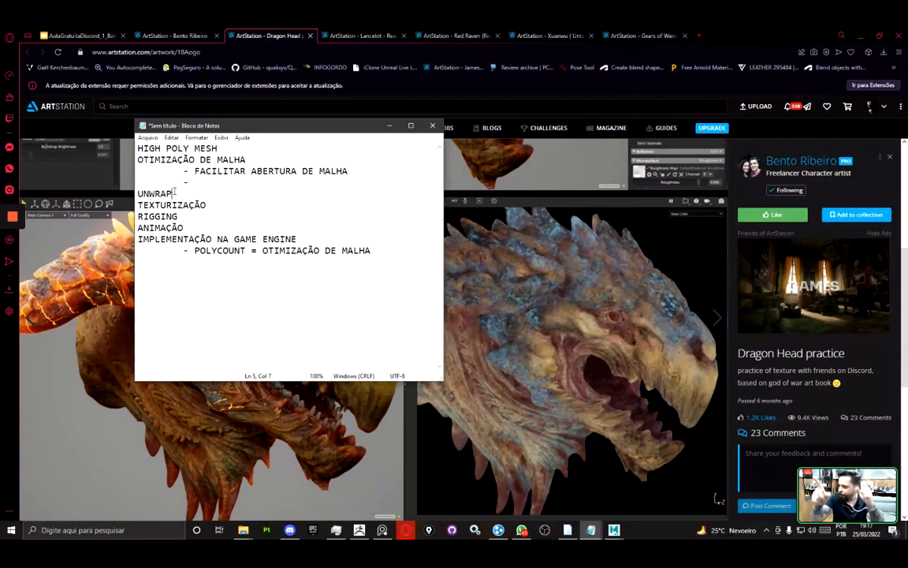
{"action": "left_click_drag", "start_coordinate": [173, 194], "coordinate": [138, 194]}
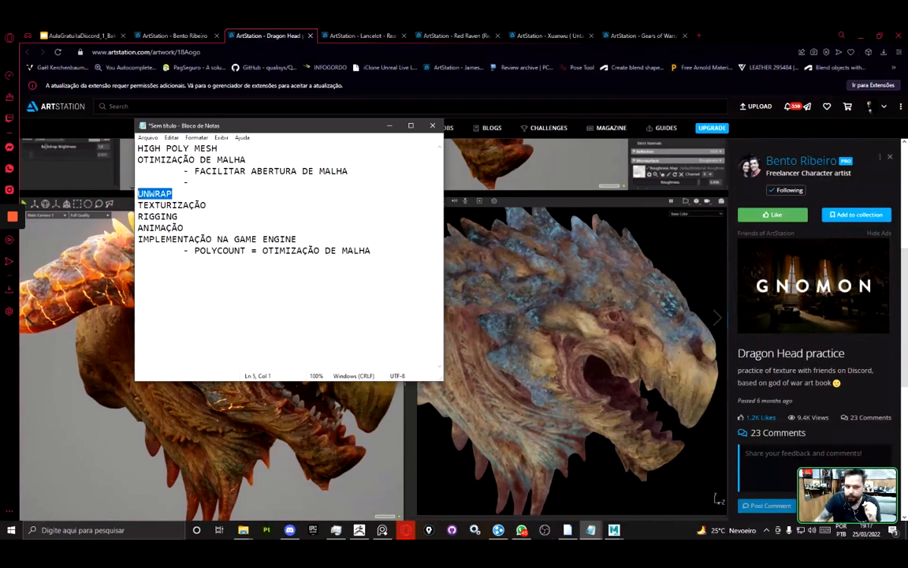
- Append "(RETOPOLOGIA)" to the OTIMIZAÇÃO DE MALHA heading
{"action": "left_click", "coordinate": [207, 182]}
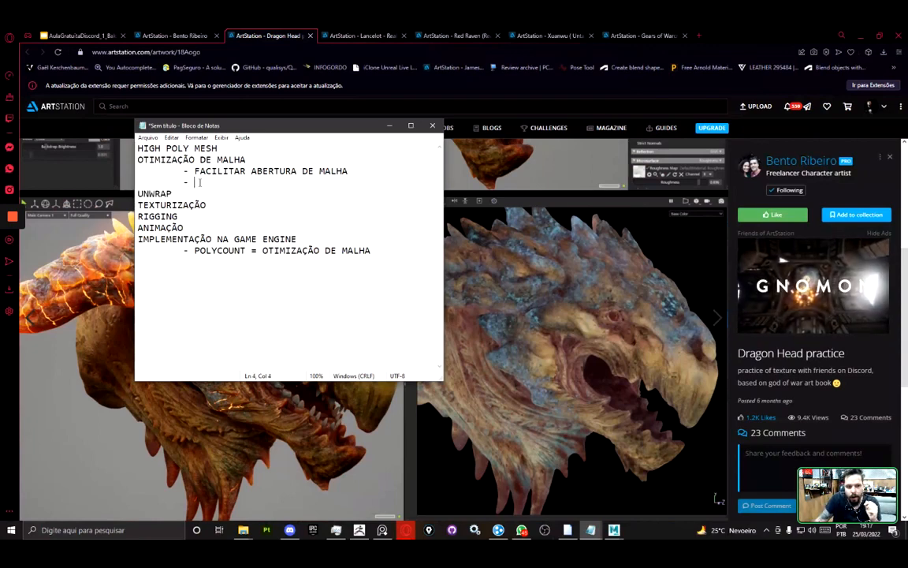
{"action": "left_click", "coordinate": [248, 161]}
{"action": "type", "text": "("}
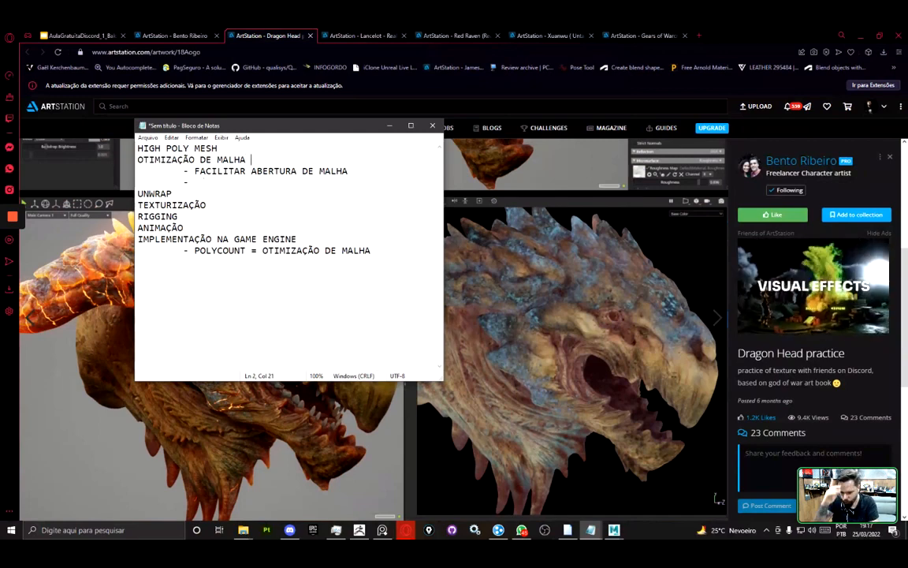
{"action": "type", "text": "RETOPOLOGIA"}
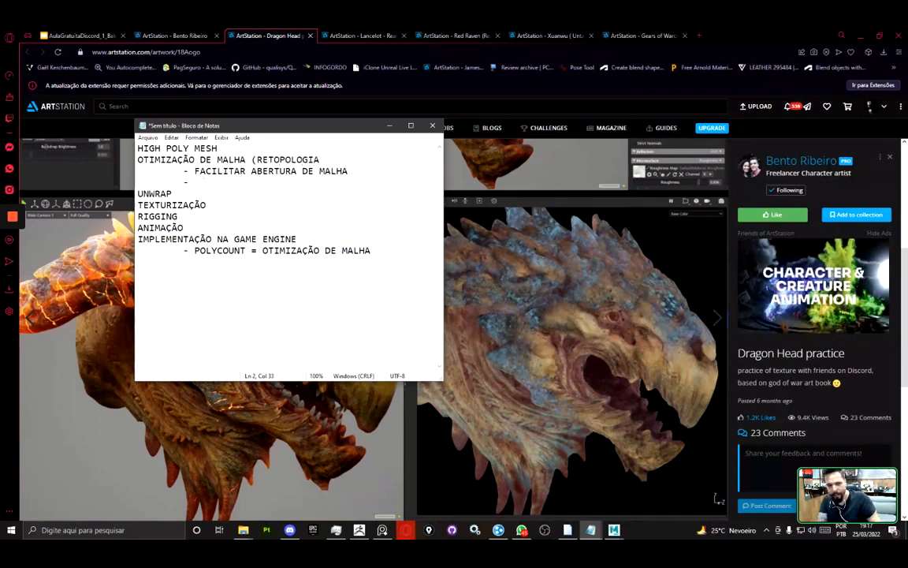
{"action": "type", "text": ")"}
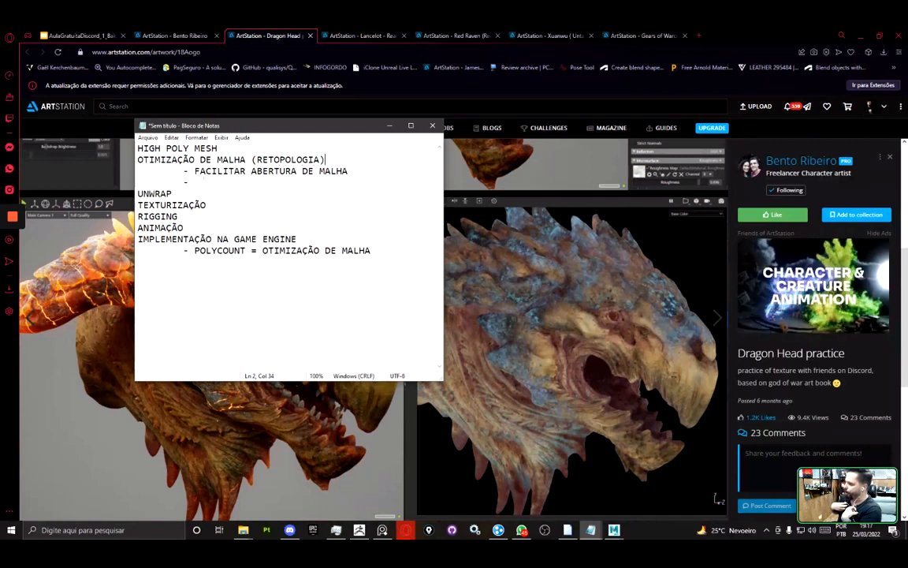
- Highlight "(RETOPOLOGIA)" in the heading for emphasis, then clear the selection
{"action": "key", "text": "shift+Left"}
{"action": "key", "text": "shift+Left"}
{"action": "key", "text": "shift+Left"}
{"action": "key", "text": "shift+Left"}
{"action": "key", "text": "shift+Left"}
{"action": "key", "text": "shift+Left"}
{"action": "key", "text": "shift+Left"}
{"action": "key", "text": "shift+Left"}
{"action": "key", "text": "shift+Left"}
{"action": "key", "text": "shift+Left"}
{"action": "key", "text": "shift+Left"}
{"action": "key", "text": "shift+Left"}
{"action": "key", "text": "shift+Left"}
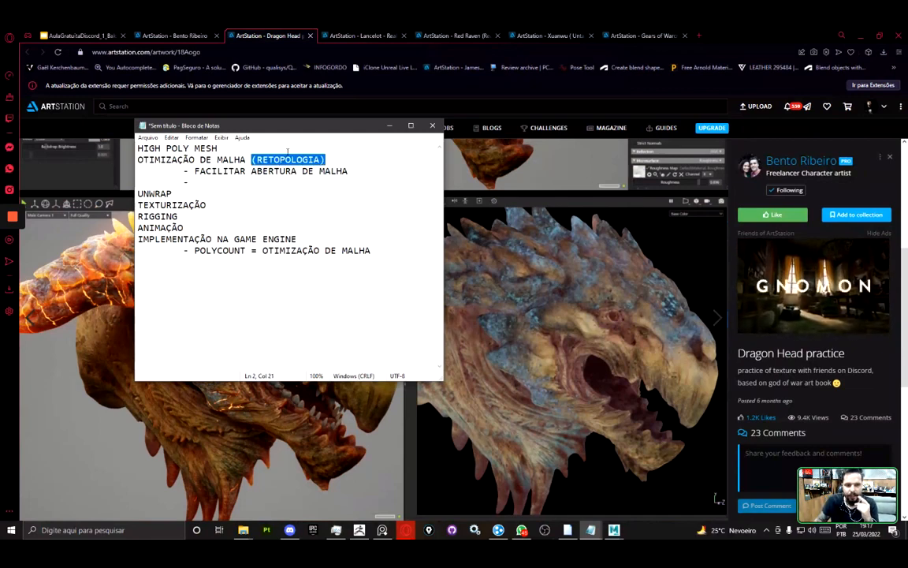
{"action": "key", "text": "Left"}
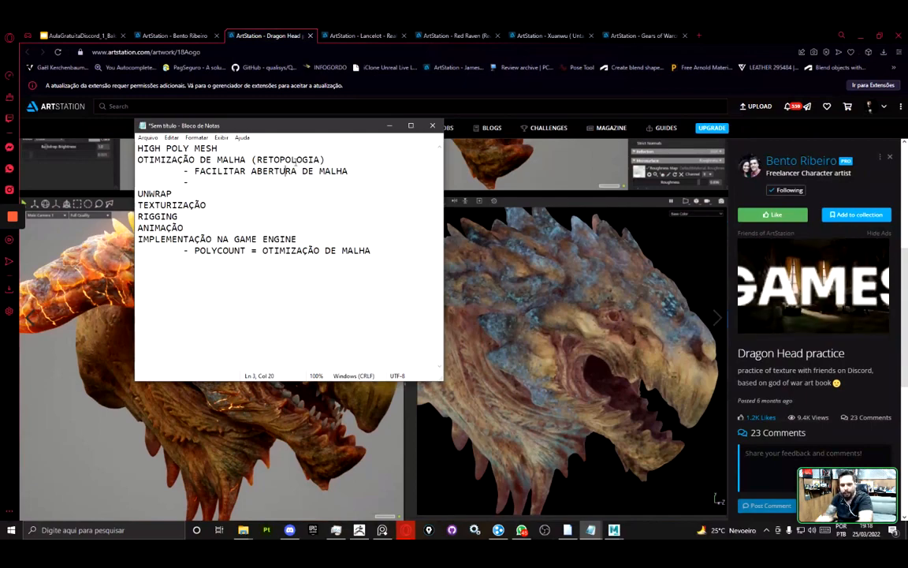
- Switch to the grey dragon sculpt in the browser, outline a large polygon over its forehead in red, and undo the annotation strokes
{"action": "left_click", "coordinate": [283, 34]}
{"action": "scroll", "coordinate": [371, 314], "scroll_direction": "down", "scroll_amount": 5}
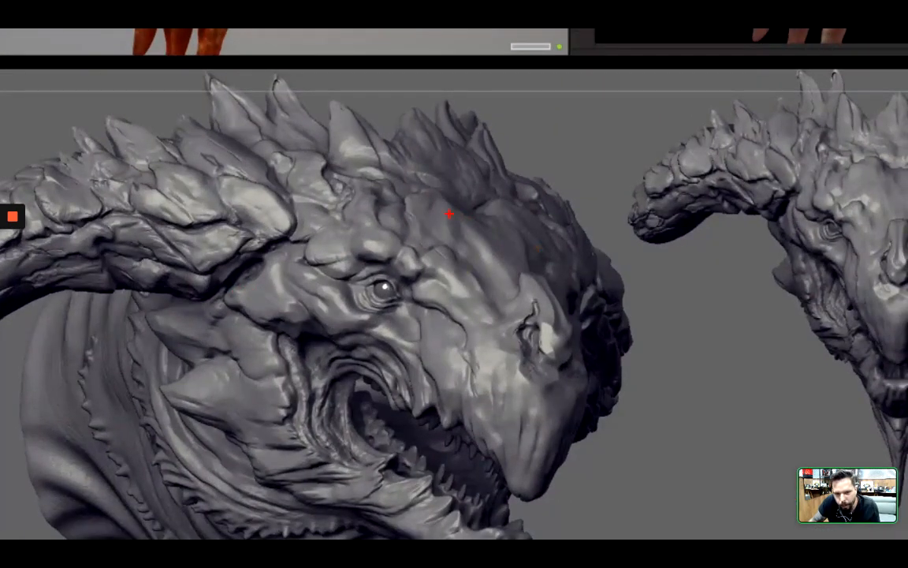
{"action": "mouse_move", "coordinate": [390, 192]}
{"action": "left_mouse_down"}
{"action": "mouse_move", "coordinate": [532, 197]}
{"action": "mouse_move", "coordinate": [550, 208]}
{"action": "mouse_move", "coordinate": [571, 301]}
{"action": "mouse_move", "coordinate": [466, 302]}
{"action": "mouse_move", "coordinate": [390, 191]}
{"action": "left_mouse_up"}
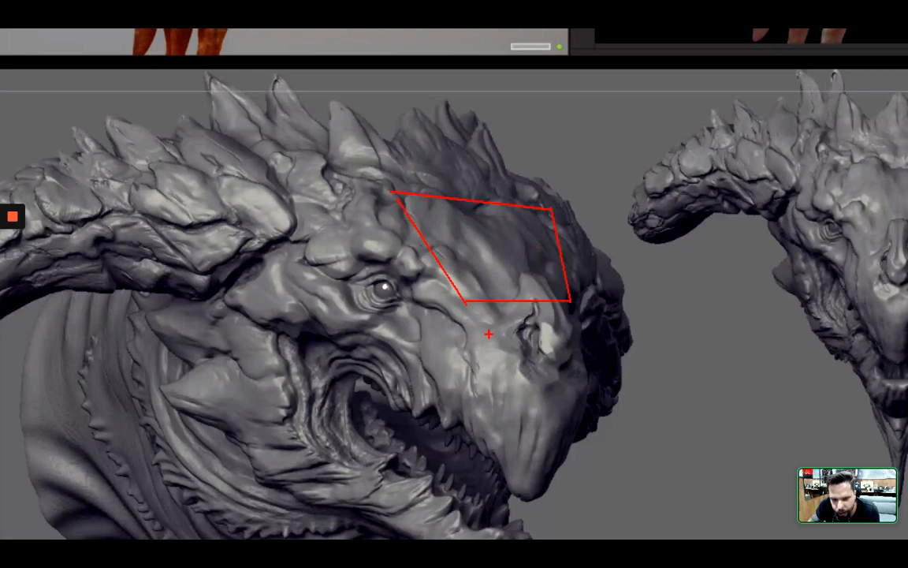
{"action": "left_click_drag", "start_coordinate": [490, 333], "coordinate": [525, 251]}
{"action": "key", "text": "ctrl+z"}
{"action": "key", "text": "ctrl+z"}
{"action": "key", "text": "ctrl+z"}
{"action": "key", "text": "ctrl+z"}
{"action": "key", "text": "ctrl+z"}
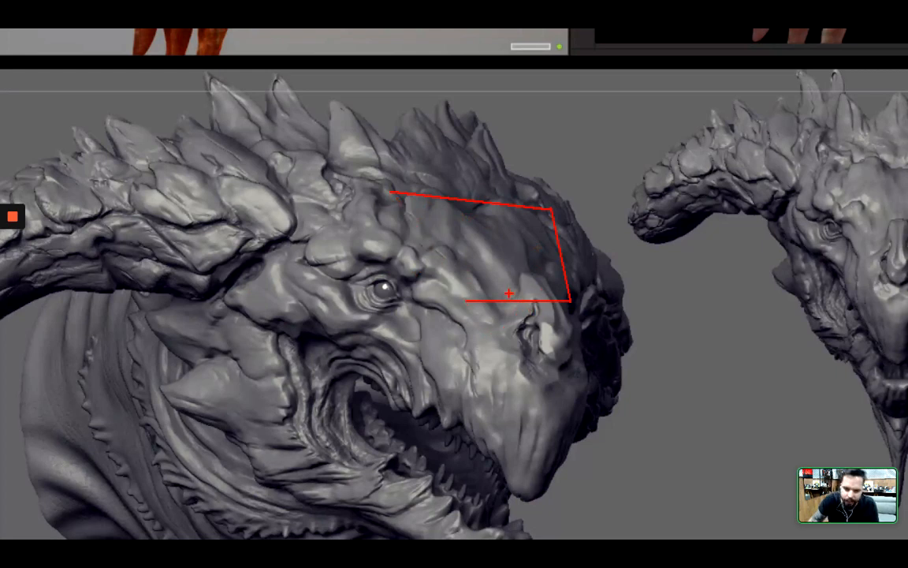
- Redraw the large forehead polygon on the sculpt, outline a smaller one above the eye, and close the annotation view
{"action": "mouse_move", "coordinate": [550, 209]}
{"action": "left_mouse_down"}
{"action": "mouse_move", "coordinate": [568, 303]}
{"action": "mouse_move", "coordinate": [557, 290]}
{"action": "mouse_move", "coordinate": [455, 292]}
{"action": "mouse_move", "coordinate": [391, 191]}
{"action": "left_mouse_up"}
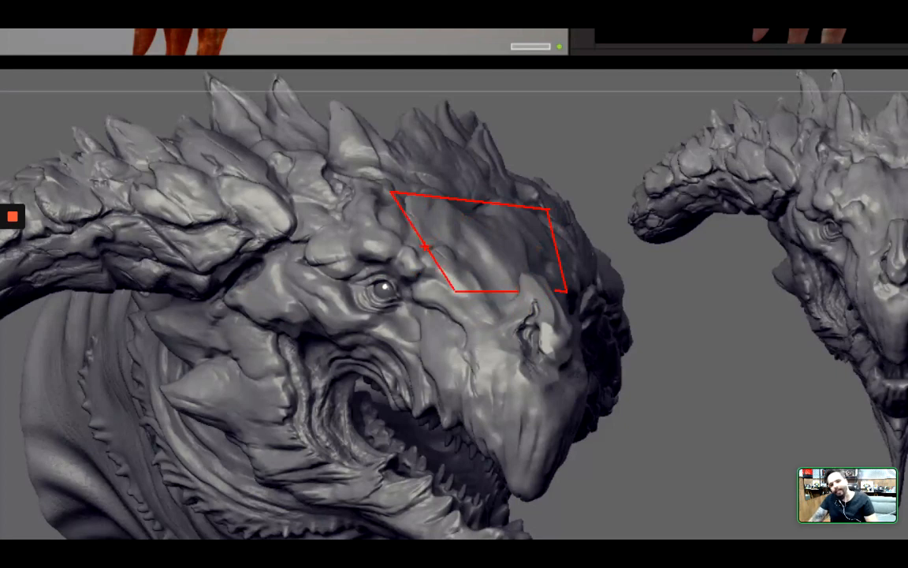
{"action": "left_click_drag", "start_coordinate": [433, 263], "coordinate": [469, 270]}
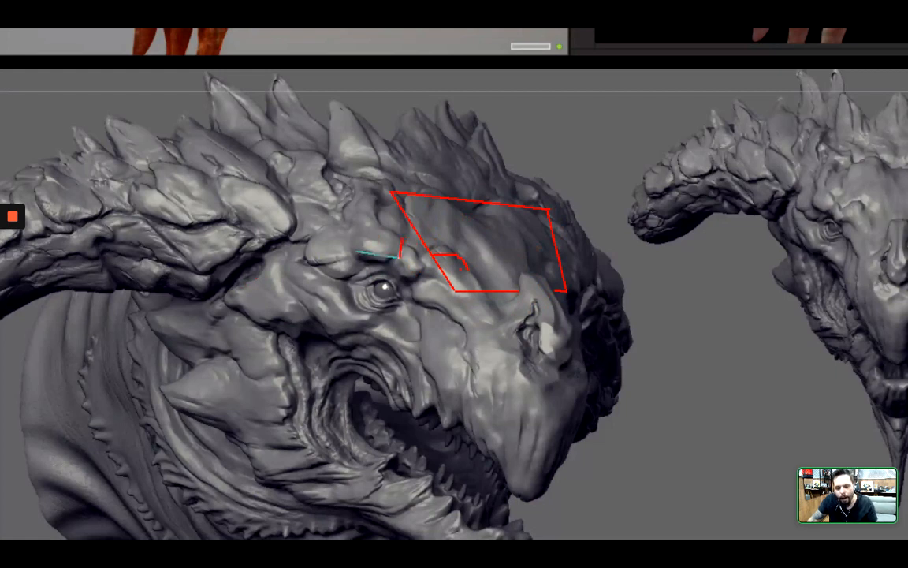
{"action": "mouse_move", "coordinate": [402, 242]}
{"action": "left_mouse_down"}
{"action": "mouse_move", "coordinate": [356, 252]}
{"action": "mouse_move", "coordinate": [361, 222]}
{"action": "mouse_move", "coordinate": [404, 239]}
{"action": "left_mouse_up"}
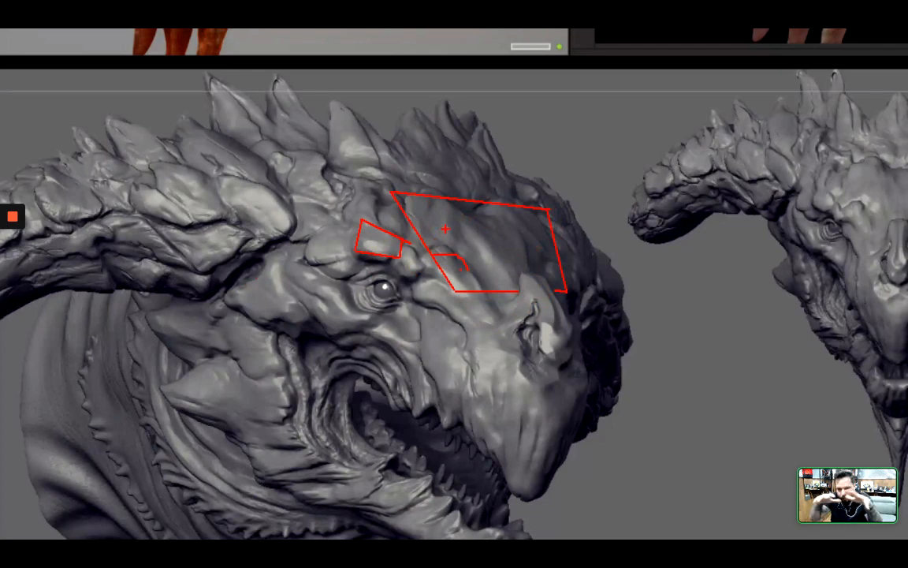
{"action": "key", "text": "Escape"}
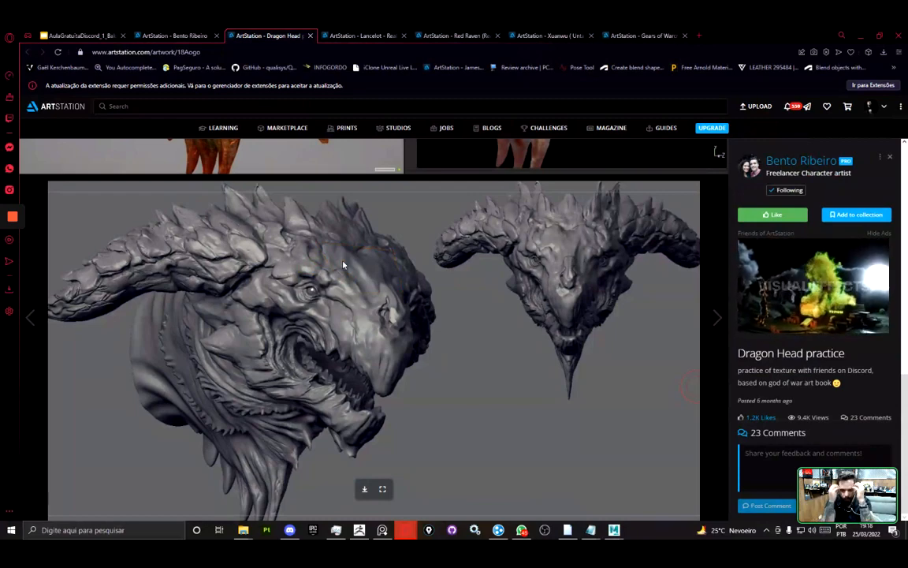
- Switch to Notepad and fill the empty "-" item under OTIMIZAÇÃO DE MALHA with "LOW POLY"
{"action": "key", "text": "alt+Tab"}
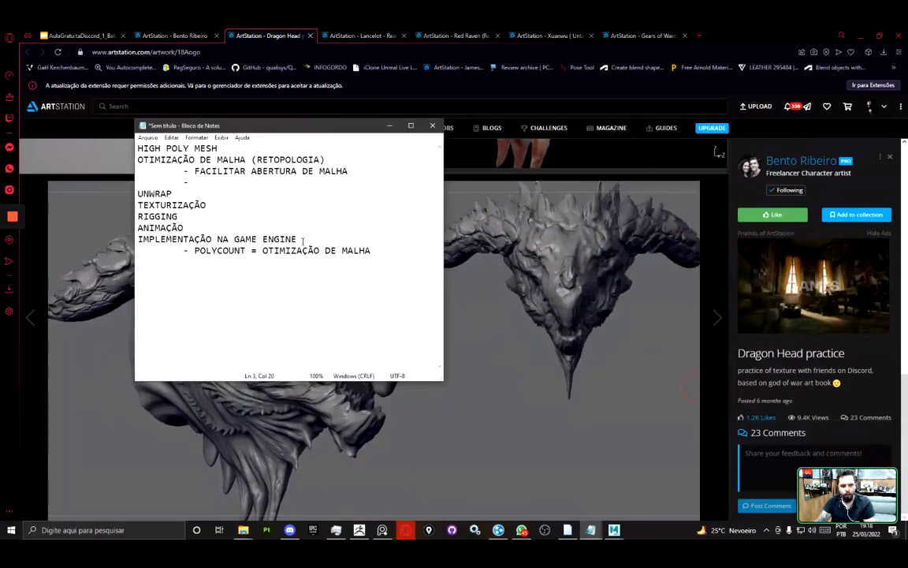
{"action": "key", "text": "Down"}
{"action": "type", "text": "LOW POLY"}
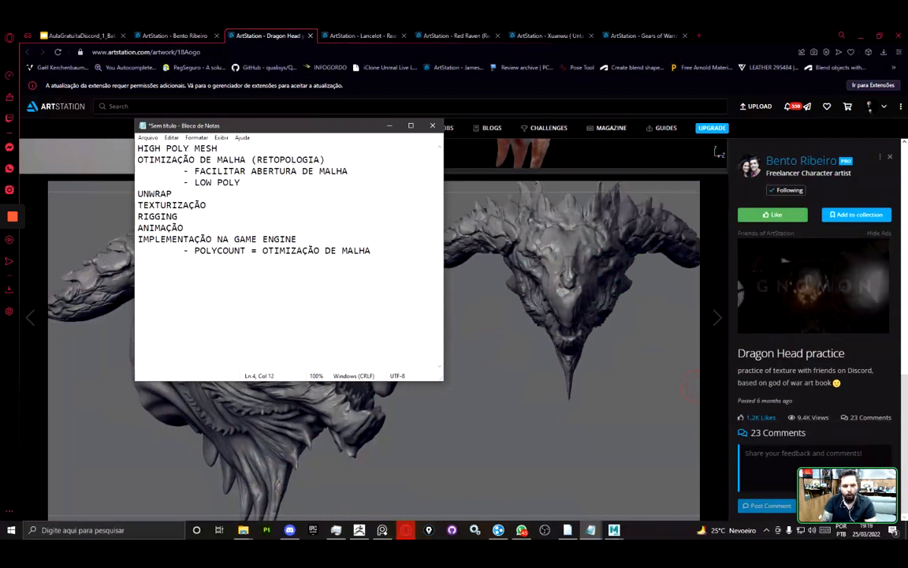
- Add the lines "UV SET" and "BAKING" below UNWRAP in the pipeline notes
{"action": "key", "text": "Down"}
{"action": "key", "text": "shift+Home"}
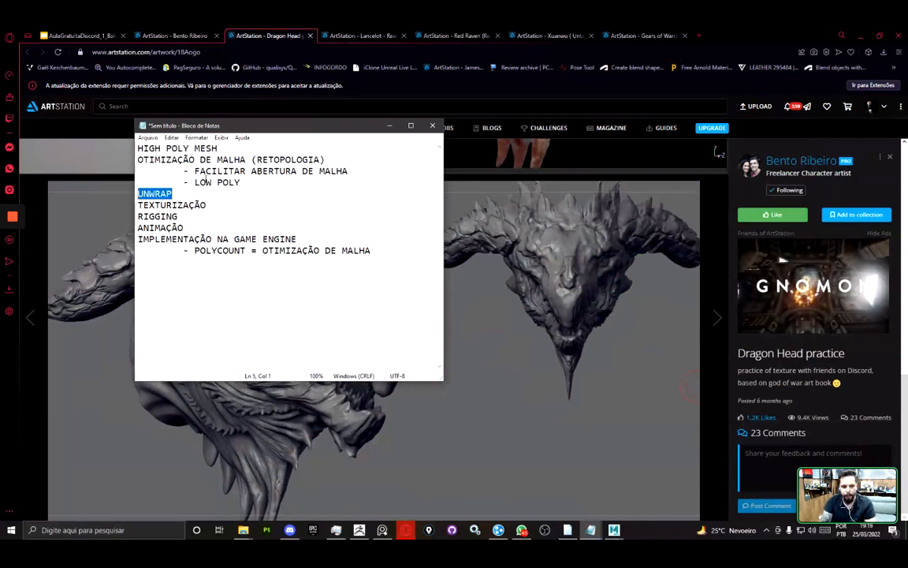
{"action": "key", "text": "End"}
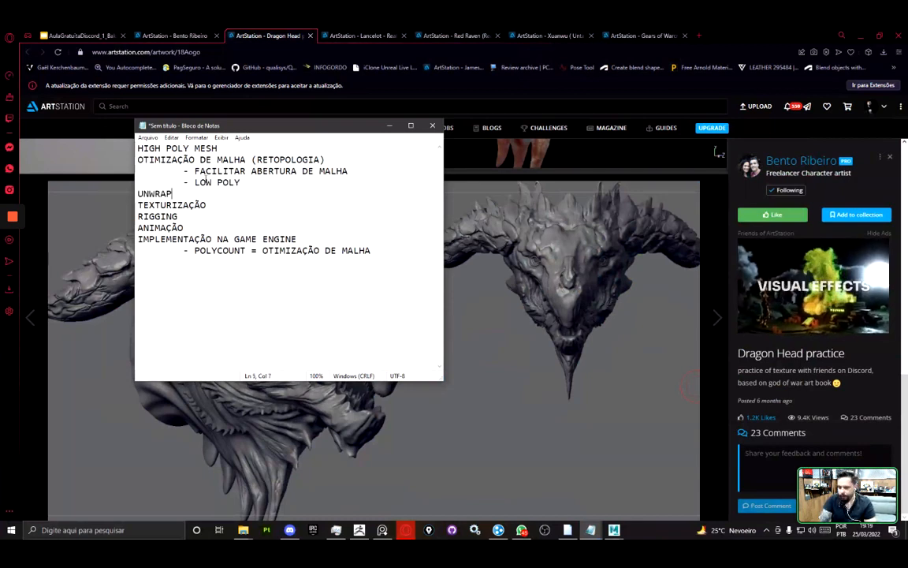
{"action": "key", "text": "Return"}
{"action": "type", "text": "UV SET"}
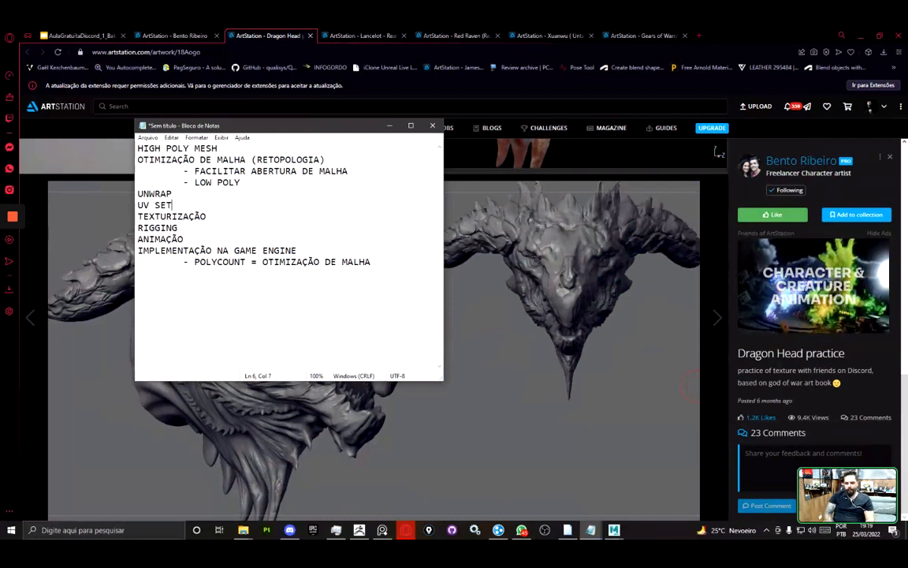
{"action": "key", "text": "shift+Home"}
{"action": "key", "text": "End"}
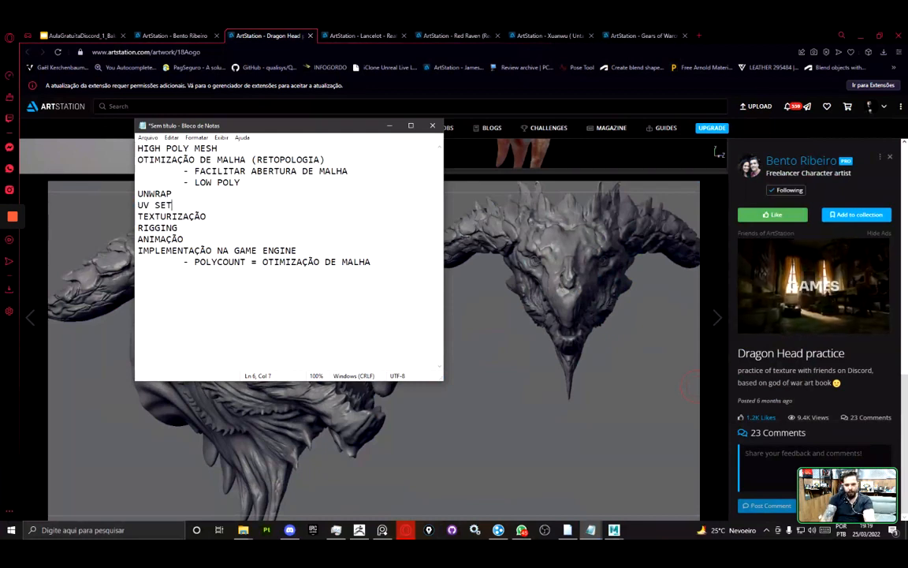
{"action": "key", "text": "Return"}
{"action": "type", "text": "BAKING"}
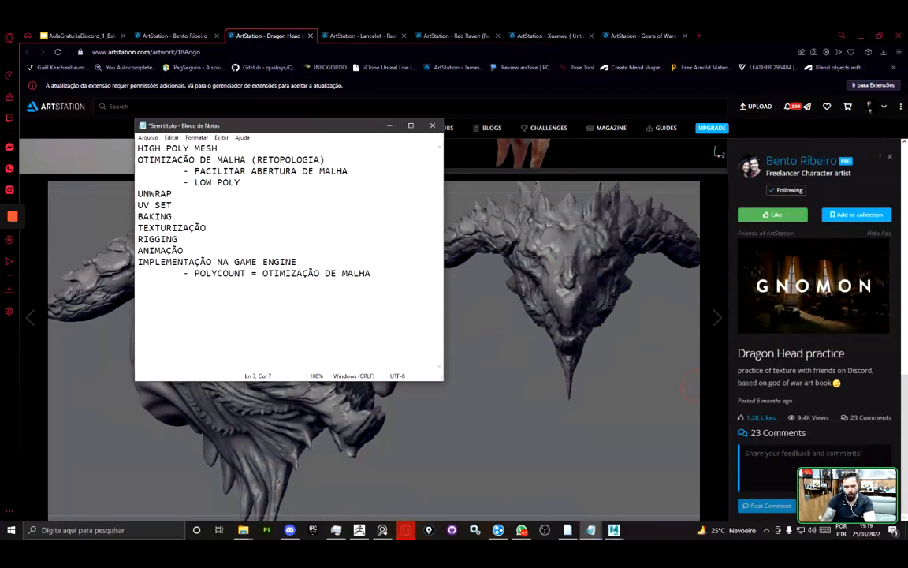
- Prefix the UV SET and BAKING lines in the notes with "->"
{"action": "key", "text": "Up"}
{"action": "key", "text": "Home"}
{"action": "type", "text": "-"}
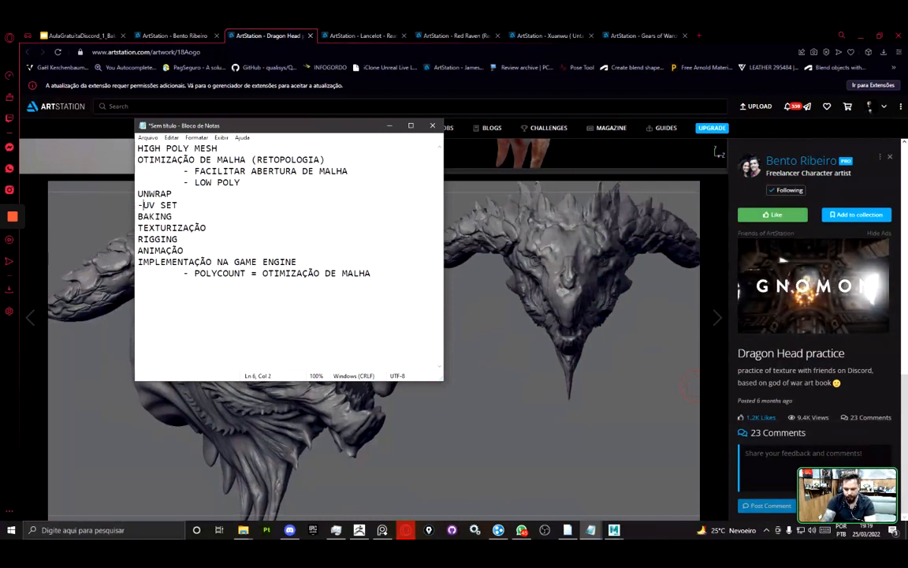
{"action": "type", "text": ">"}
{"action": "key", "text": "Down"}
{"action": "key", "text": "Home"}
{"action": "type", "text": "->"}
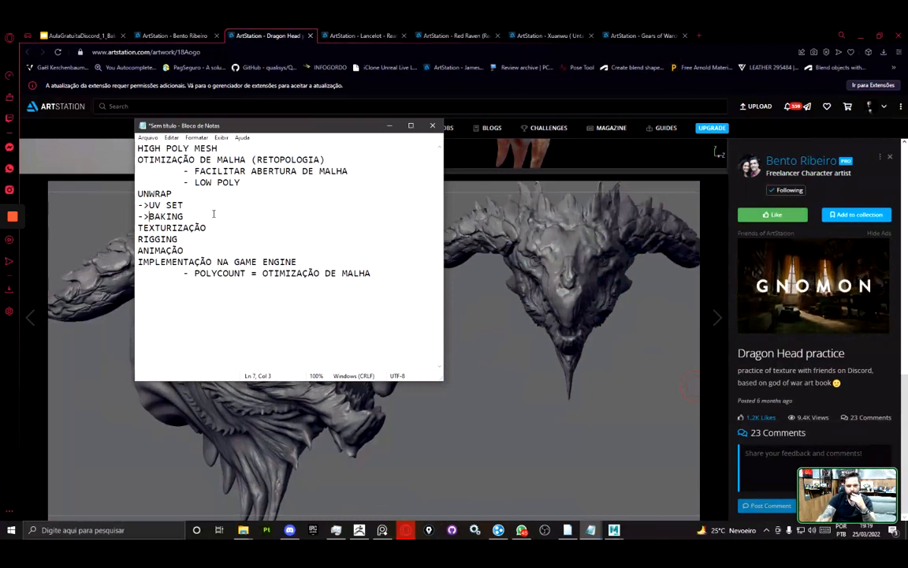
- Review the pipeline notes by highlighting each stage in turn, from HIGH POLY MESH to IMPLEMENTAÇÃO NA GAME ENGINE
{"action": "left_click_drag", "start_coordinate": [172, 193], "coordinate": [116, 191]}
{"action": "left_click", "coordinate": [179, 184]}
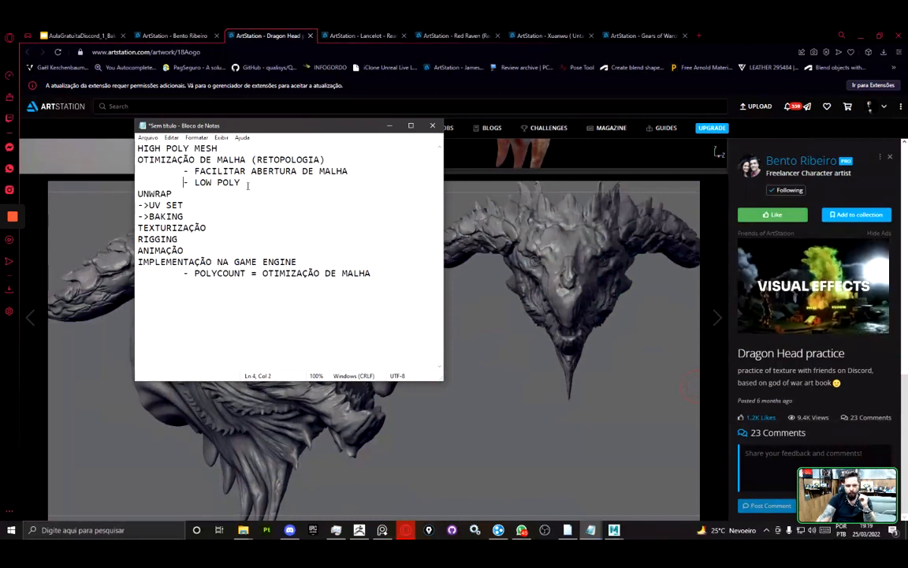
{"action": "left_click_drag", "start_coordinate": [221, 150], "coordinate": [115, 144]}
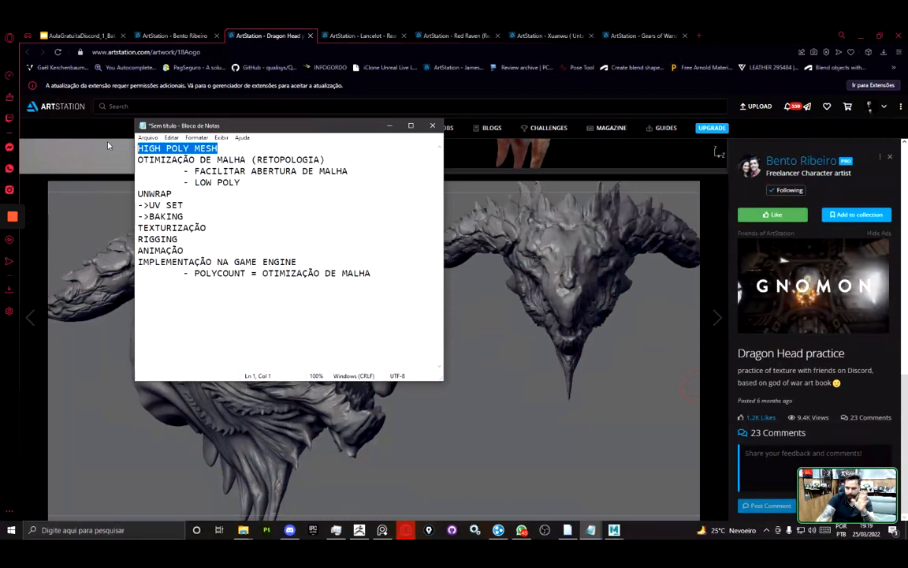
{"action": "left_click", "coordinate": [220, 147]}
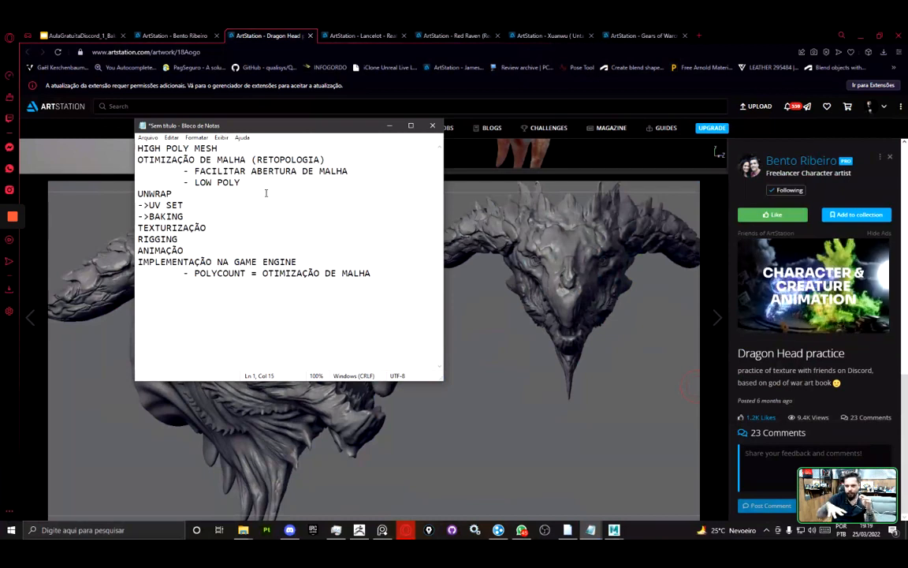
{"action": "left_click_drag", "start_coordinate": [255, 183], "coordinate": [139, 159]}
{"action": "double_click", "coordinate": [154, 193]}
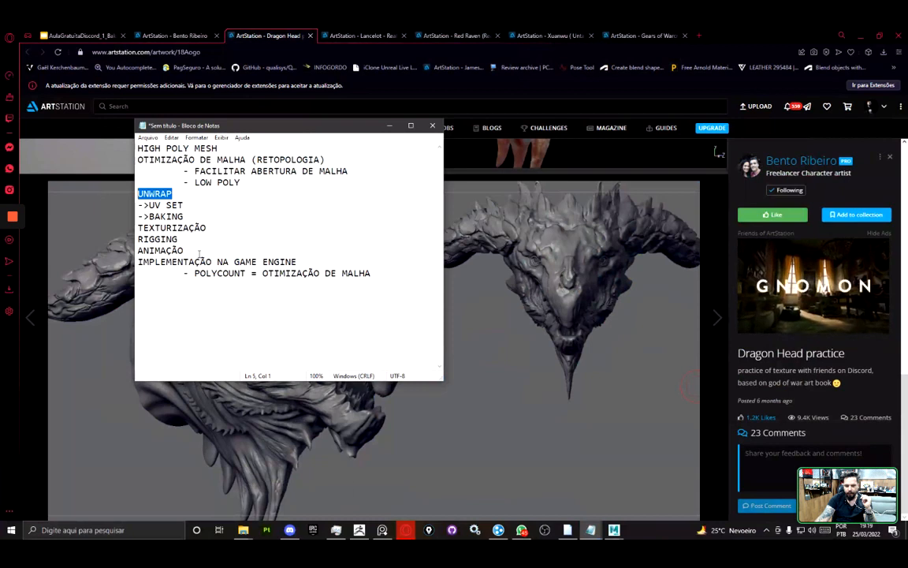
{"action": "double_click", "coordinate": [169, 228]}
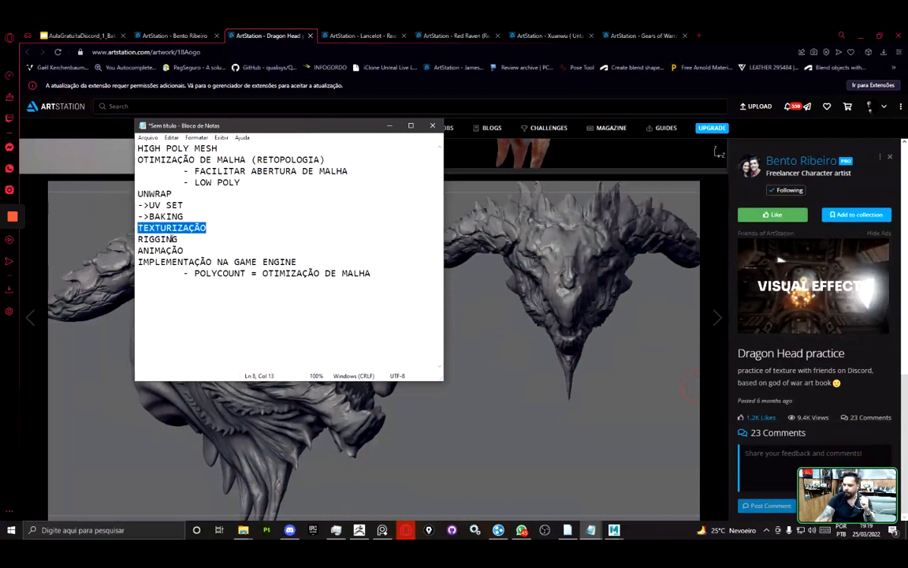
{"action": "double_click", "coordinate": [150, 239]}
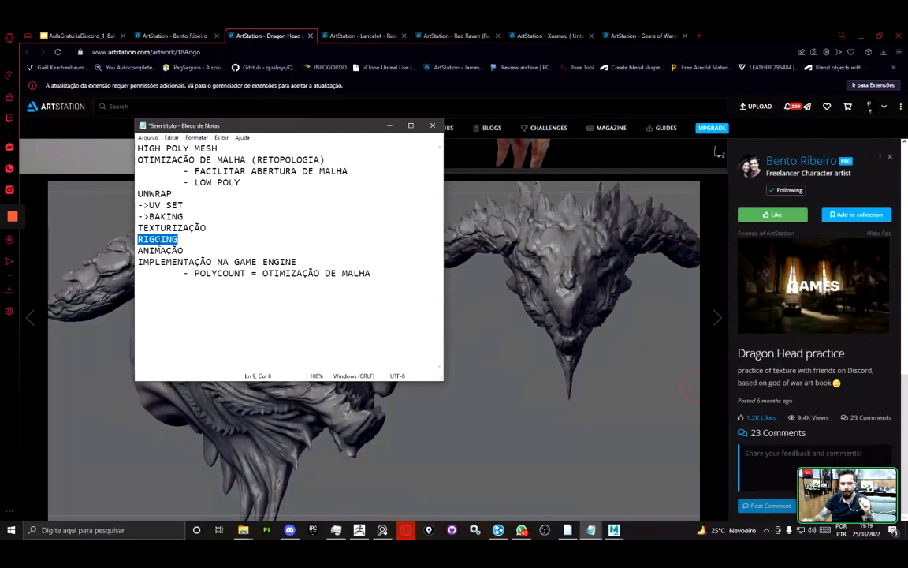
{"action": "double_click", "coordinate": [162, 250]}
{"action": "left_click_drag", "start_coordinate": [162, 249], "coordinate": [149, 238]}
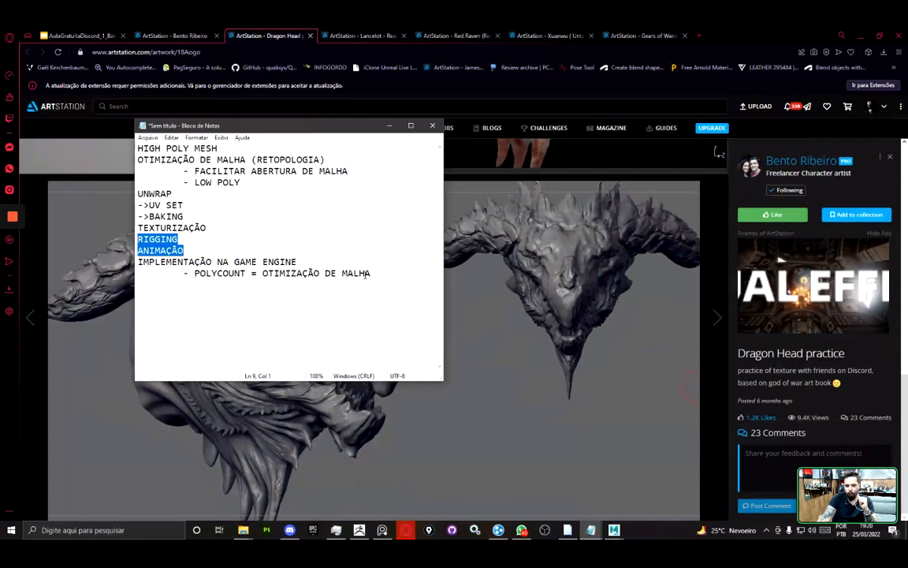
{"action": "left_click_drag", "start_coordinate": [369, 273], "coordinate": [139, 263]}
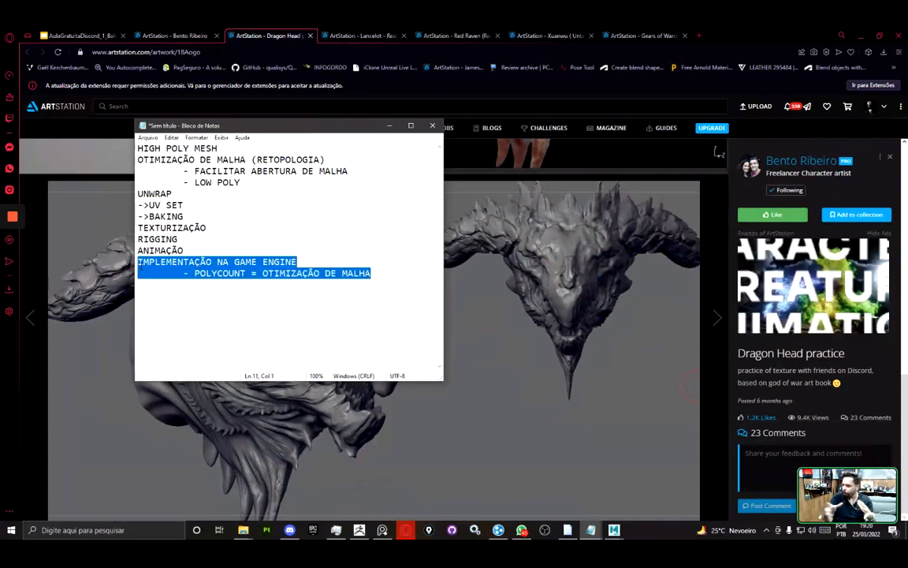
- Highlight the UV SET and BAKING lines repeatedly to examine these two stages between UNWRAP and TEXTURIZAÇÃO
{"action": "left_click", "coordinate": [145, 204]}
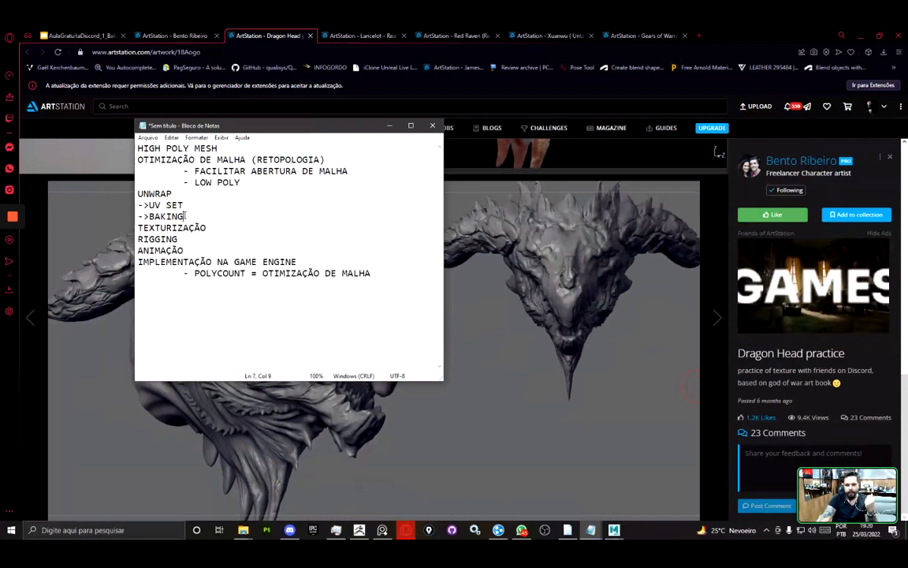
{"action": "left_click_drag", "start_coordinate": [184, 216], "coordinate": [124, 202]}
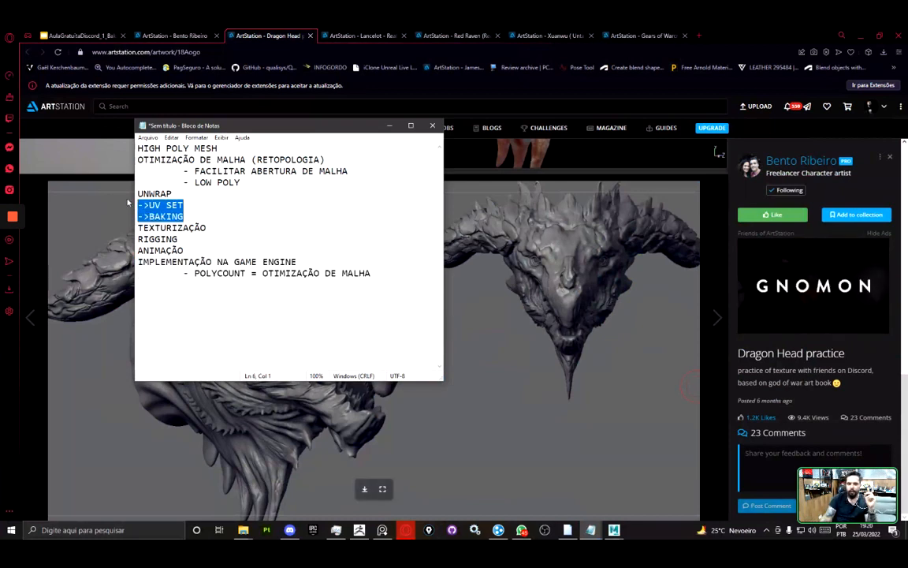
{"action": "left_click", "coordinate": [166, 205]}
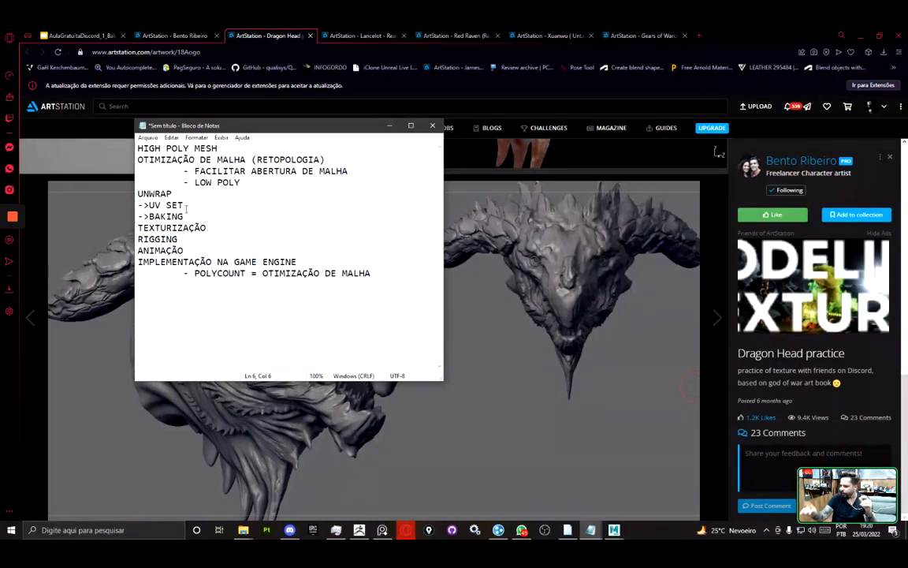
{"action": "left_click", "coordinate": [197, 219]}
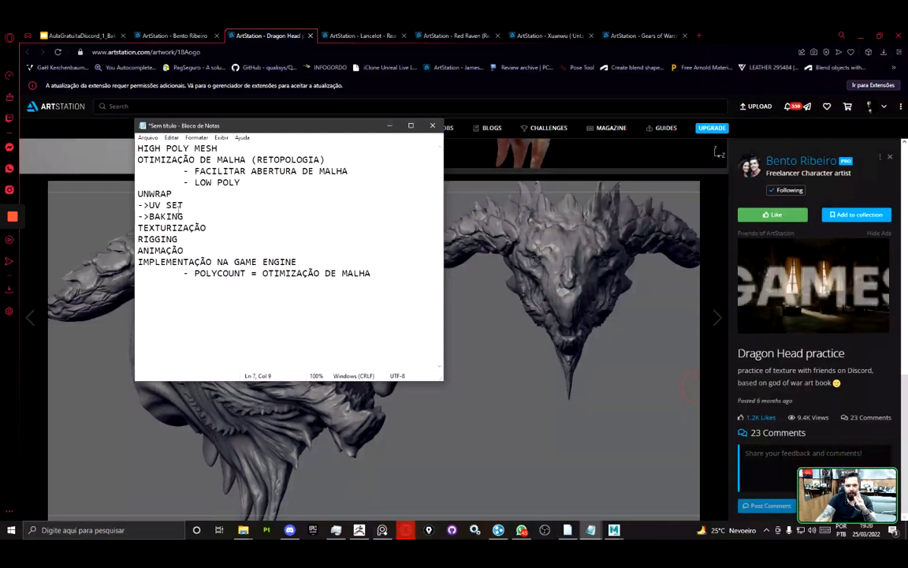
{"action": "left_click_drag", "start_coordinate": [196, 217], "coordinate": [126, 205]}
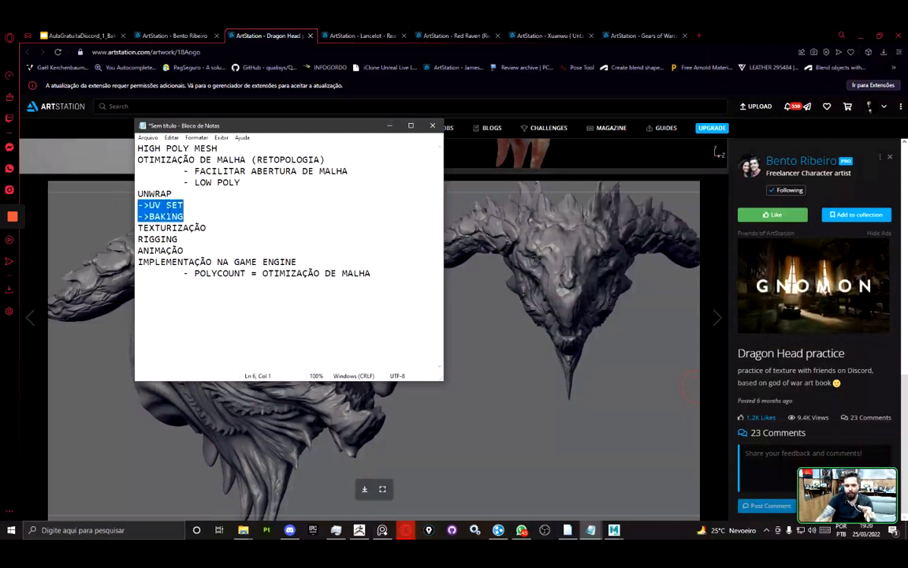
{"action": "left_click", "coordinate": [178, 215]}
{"action": "left_click_drag", "start_coordinate": [192, 216], "coordinate": [121, 200]}
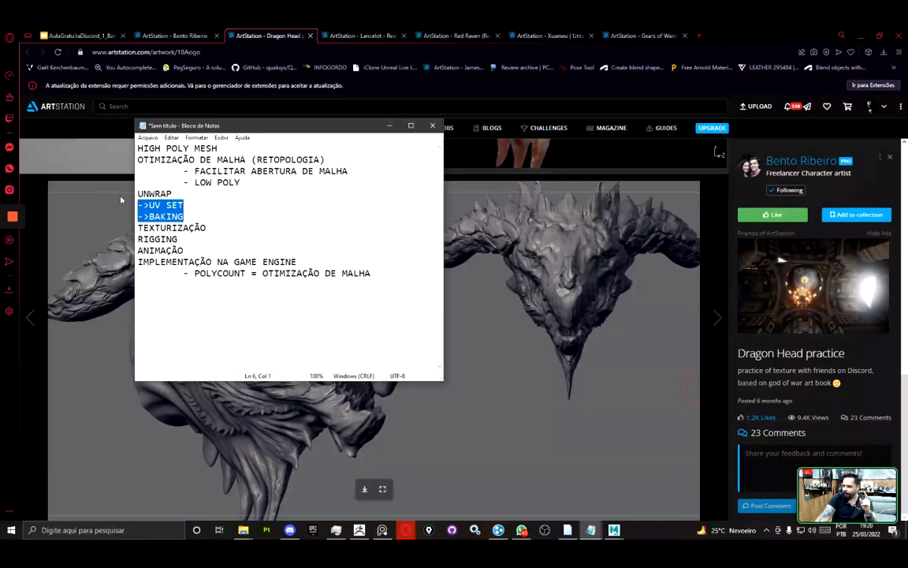
{"action": "left_click", "coordinate": [194, 206]}
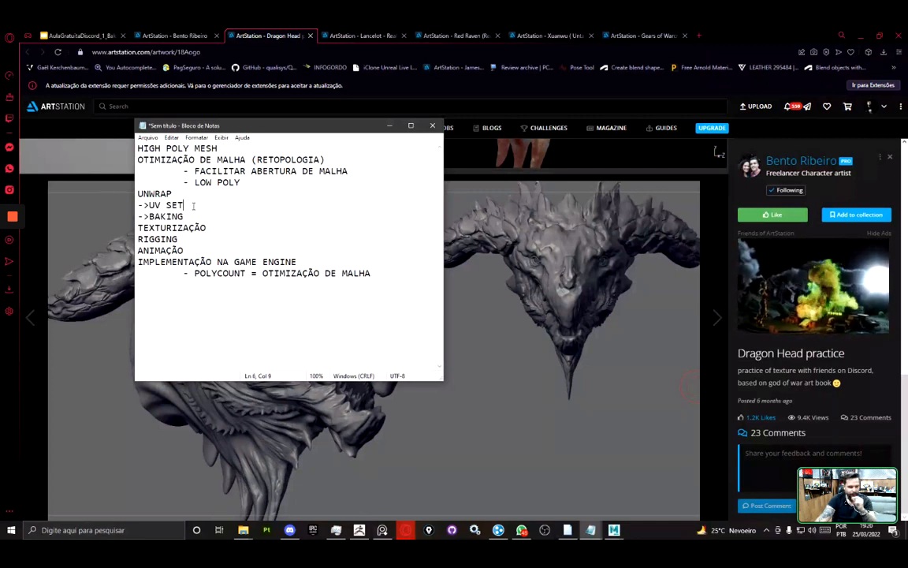
{"action": "left_click_drag", "start_coordinate": [193, 207], "coordinate": [138, 205]}
{"action": "left_click", "coordinate": [172, 205]}
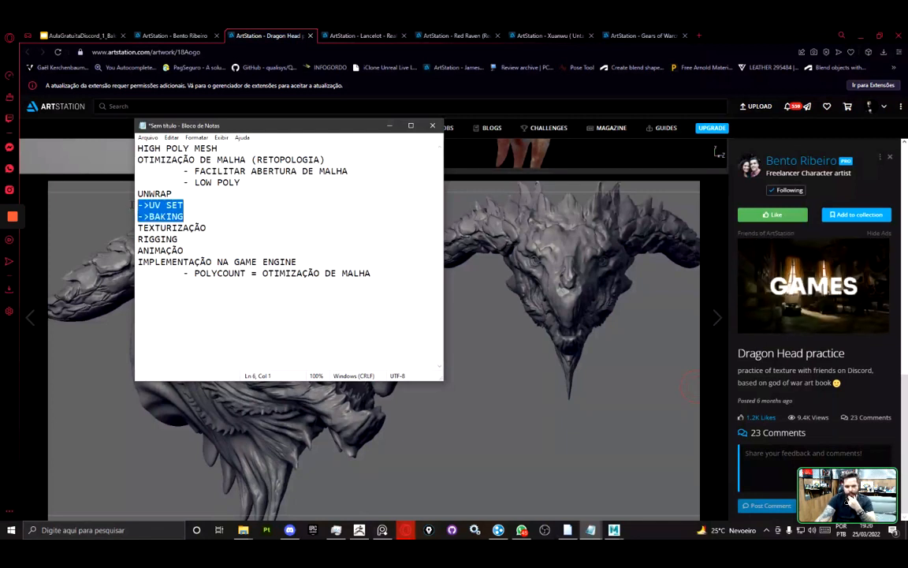
{"action": "left_click", "coordinate": [191, 206]}
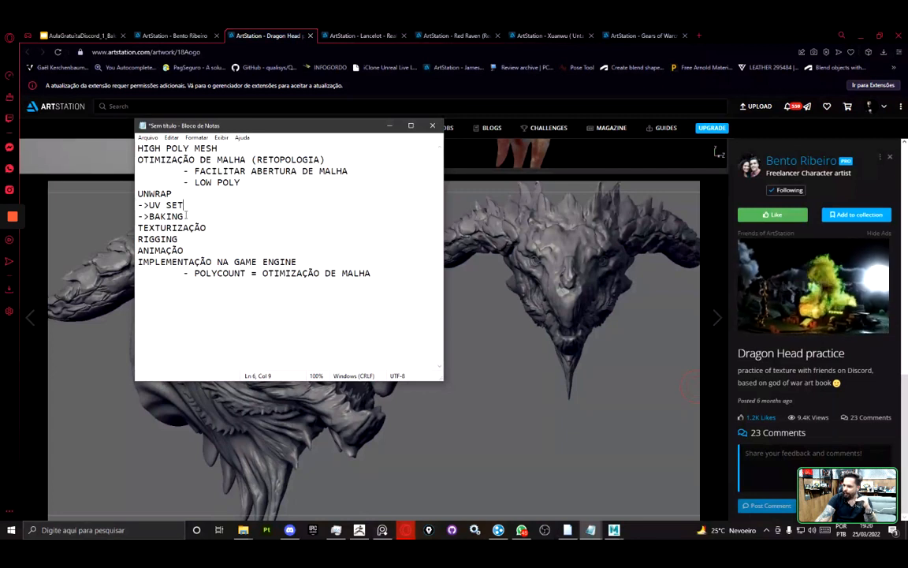
{"action": "left_click", "coordinate": [189, 216]}
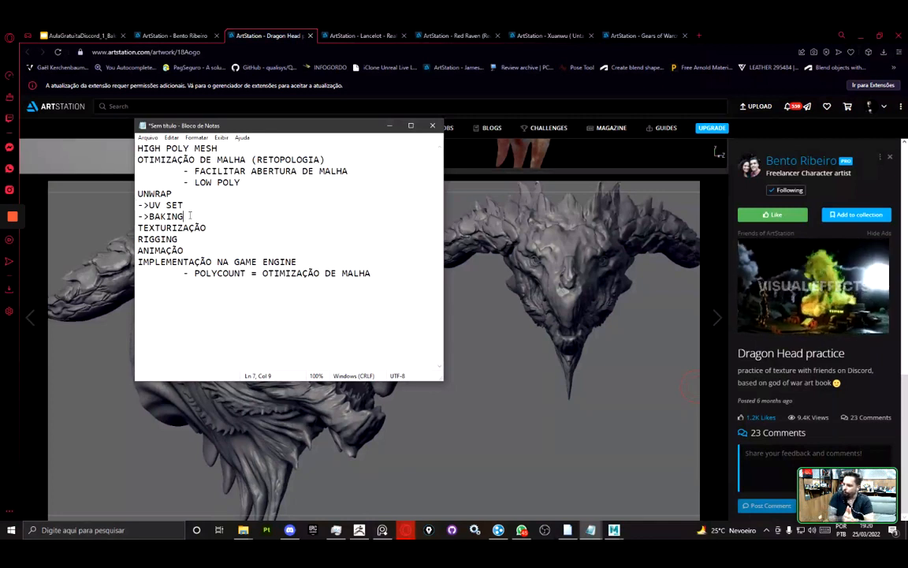
{"action": "left_click_drag", "start_coordinate": [189, 215], "coordinate": [118, 205]}
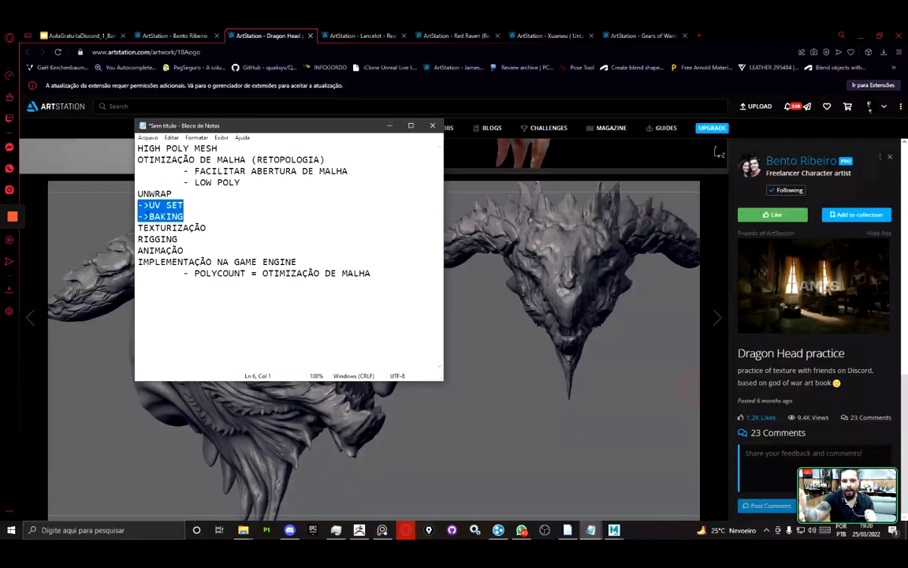
- Highlight the entire pipeline list, from HIGH POLY MESH to the POLYCOUNT item, to review the full workflow
{"action": "left_click", "coordinate": [304, 250]}
{"action": "left_click_drag", "start_coordinate": [139, 148], "coordinate": [418, 300]}
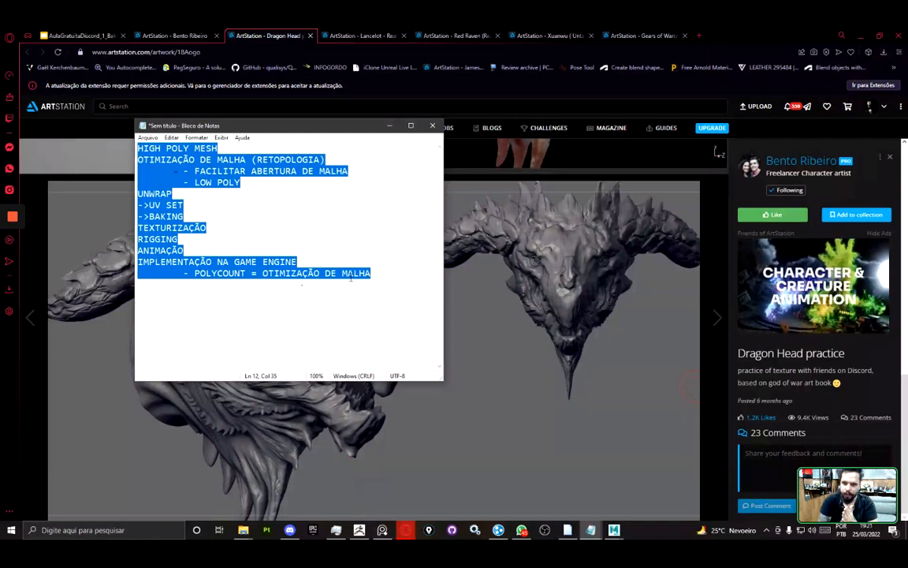
{"action": "left_click", "coordinate": [377, 274]}
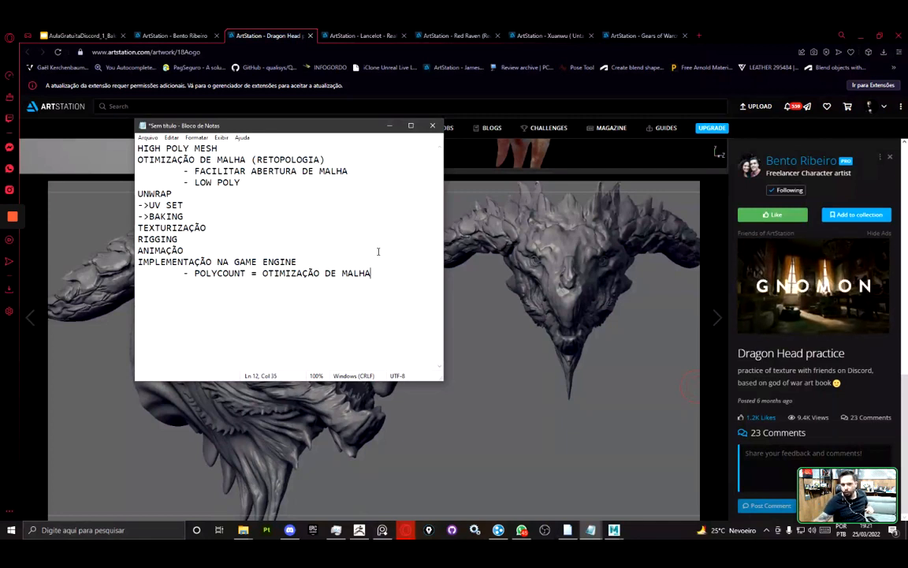
{"action": "left_click_drag", "start_coordinate": [387, 284], "coordinate": [77, 127]}
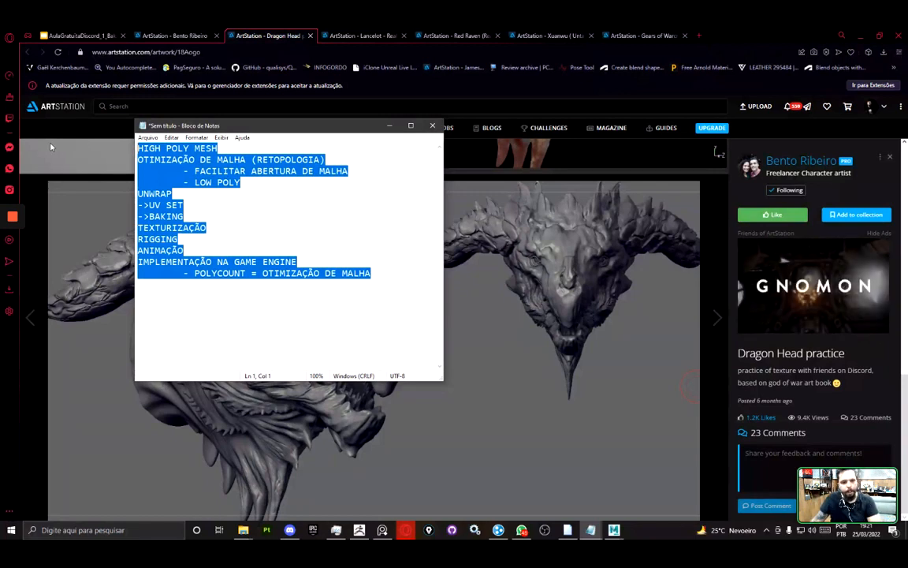
- Add an empty indented "-" sub-item below UV SET and another below BAKING
{"action": "left_click", "coordinate": [194, 203]}
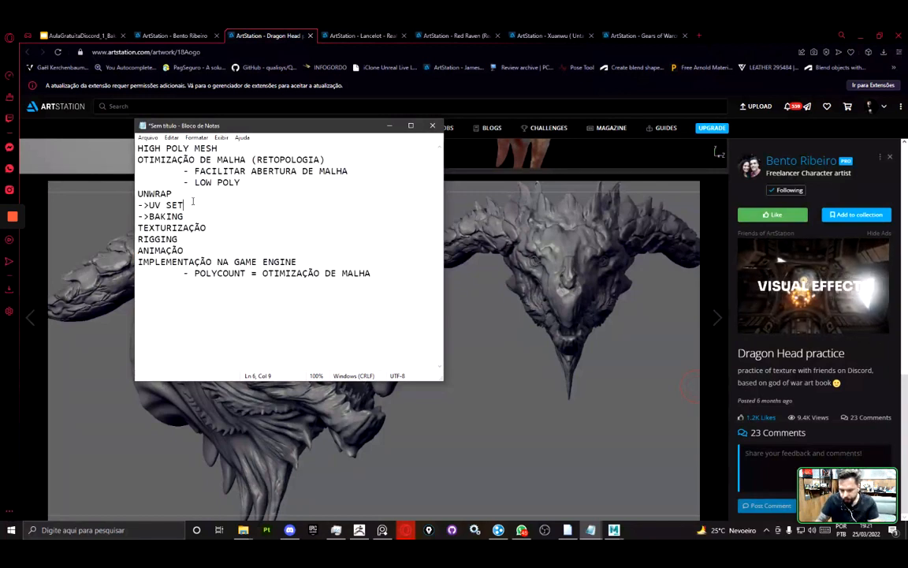
{"action": "key", "text": "Return"}
{"action": "type", "text": "-"}
{"action": "key", "text": "Down"}
{"action": "key", "text": "Return"}
{"action": "type", "text": "-"}
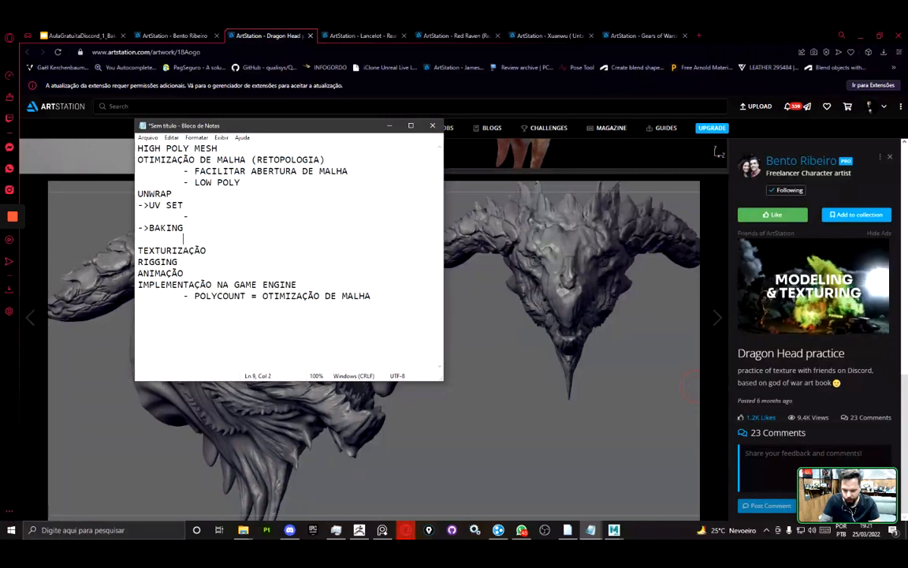
{"action": "key", "text": "Up"}
{"action": "key", "text": "Up"}
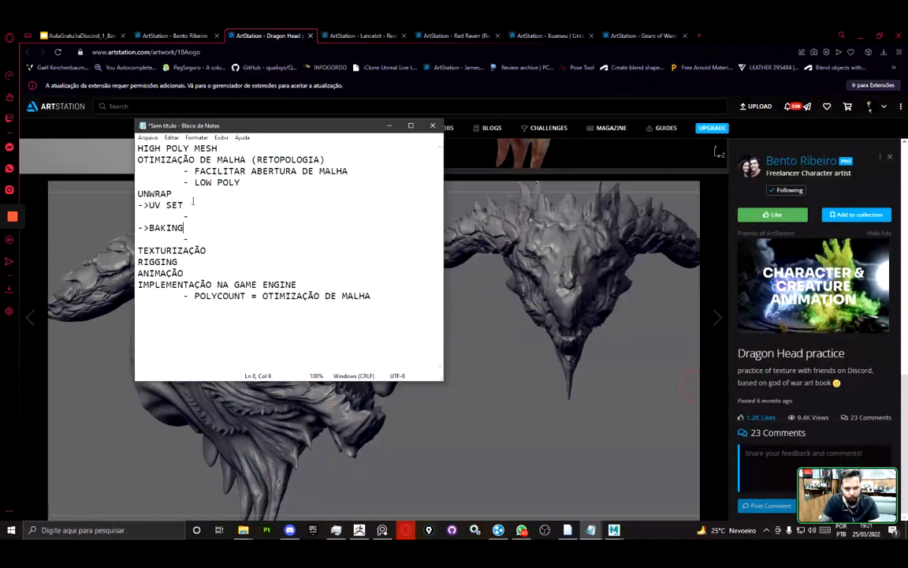
{"action": "key", "text": "Down"}
{"action": "key", "text": "Down"}
{"action": "key", "text": "Down"}
{"action": "key", "text": "Home"}
{"action": "key", "text": "Left"}
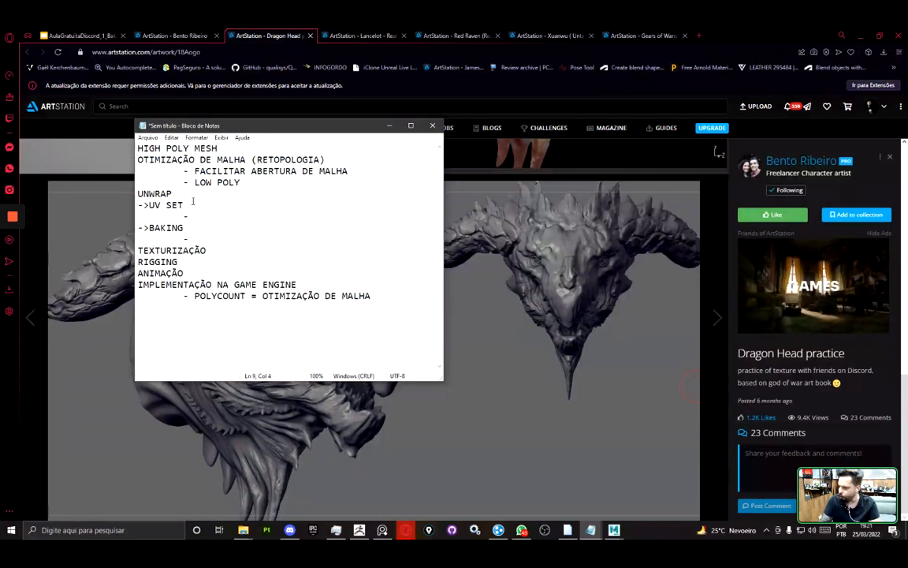
{"action": "key", "text": "Up"}
{"action": "key", "text": "Up"}
{"action": "key", "text": "Right"}
{"action": "key", "text": "Right"}
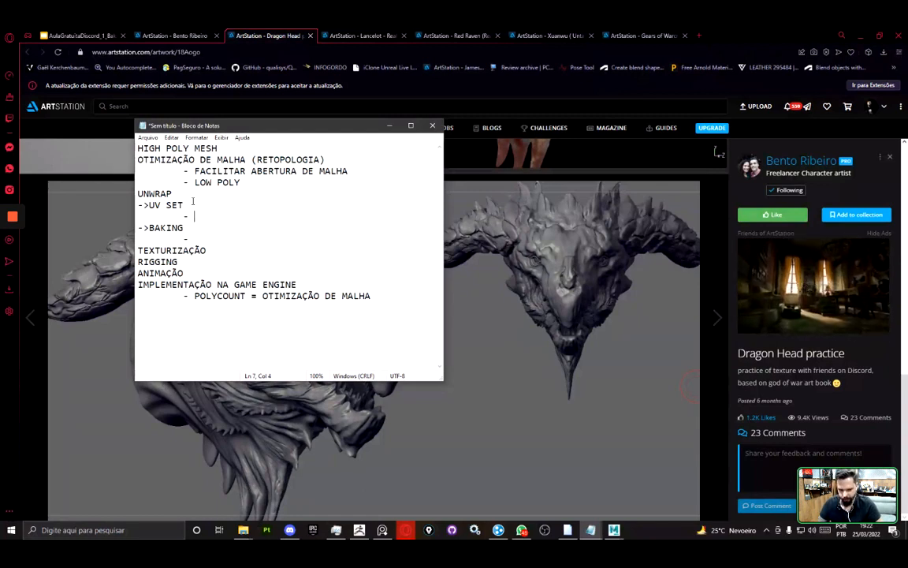
- Number the first two stages by prefixing HIGH POLY MESH with "1 - " and OTIMIZAÇÃO DE MALHA with "2 - "
{"action": "left_click", "coordinate": [237, 149]}
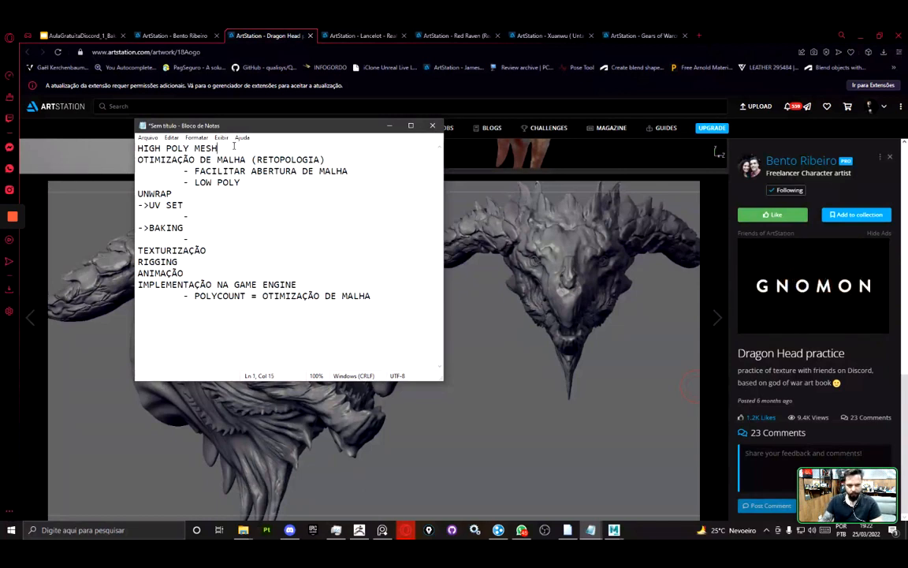
{"action": "key", "text": "Home"}
{"action": "type", "text": "1 -"}
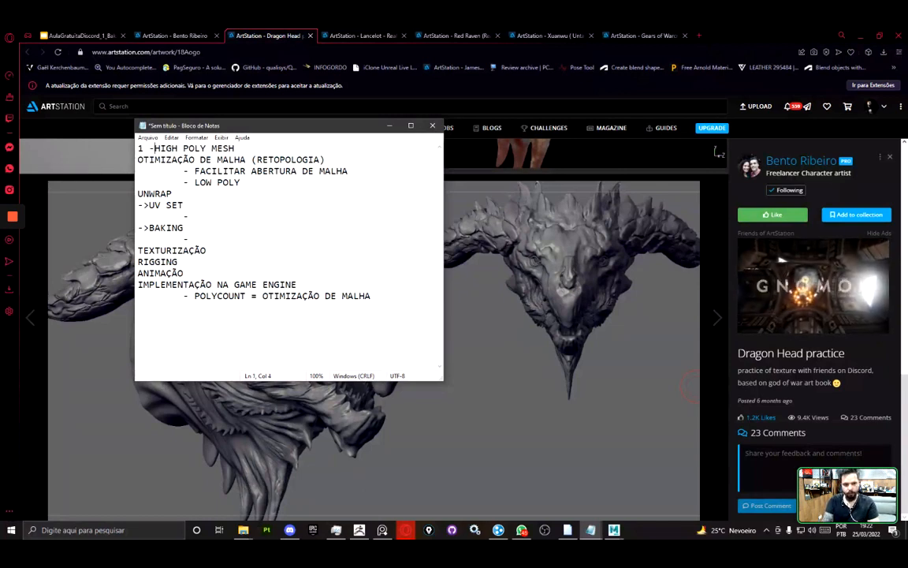
{"action": "key", "text": "Home"}
{"action": "key", "text": "Down"}
{"action": "type", "text": "2 -"}
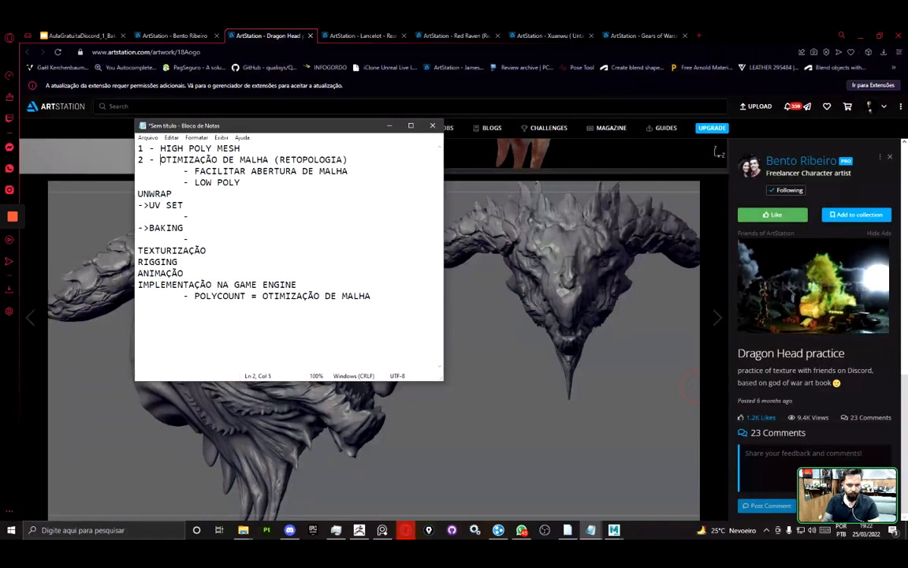
- Number the UNWRAP stage by prefixing its line with "3 - "
{"action": "key", "text": "Down"}
{"action": "key", "text": "Down"}
{"action": "key", "text": "Down"}
{"action": "key", "text": "Down"}
{"action": "key", "text": "Right"}
{"action": "key", "text": "Right"}
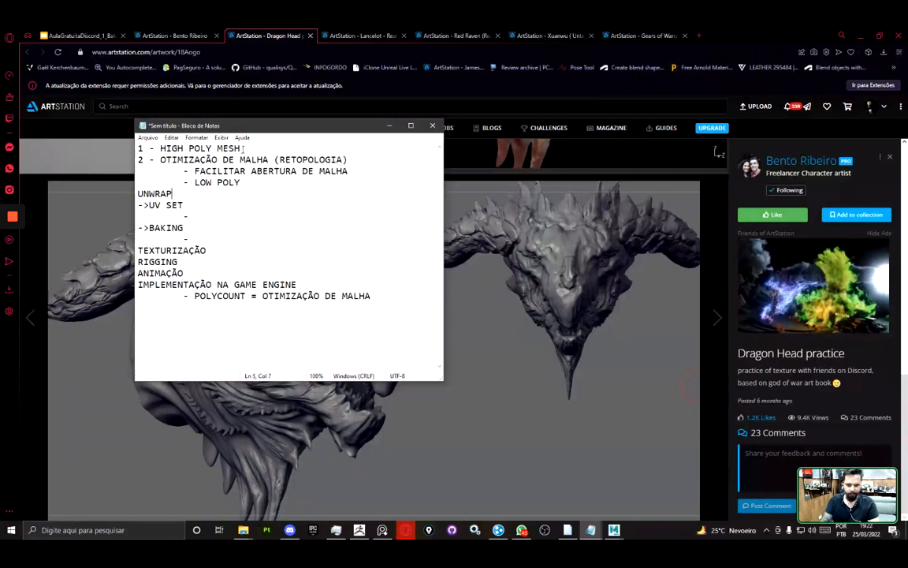
{"action": "key", "text": "Up"}
{"action": "key", "text": "Home"}
{"action": "type", "text": "3 -"}
- Number the UV SET and BAKING lines by placing "4 " and "5 " before their arrows
{"action": "key", "text": "Down"}
{"action": "key", "text": "Home"}
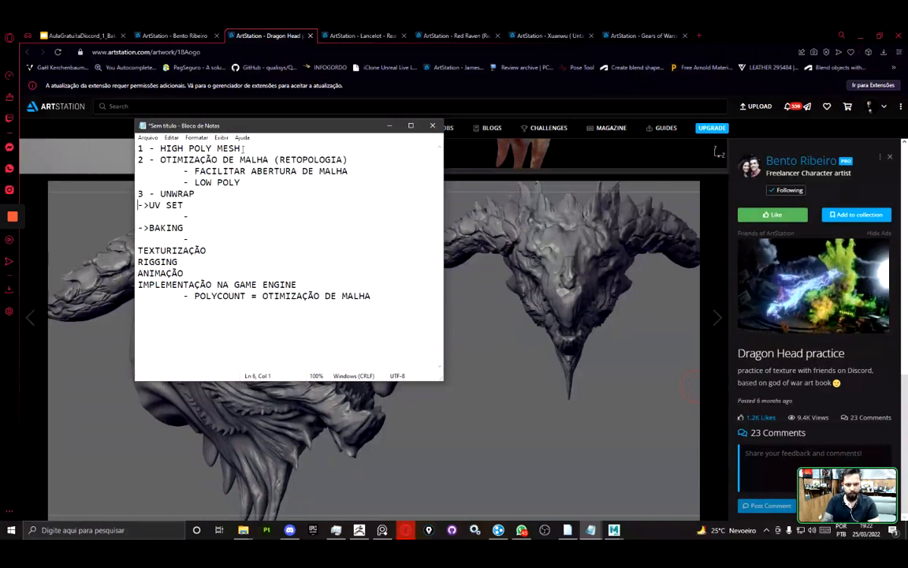
{"action": "type", "text": "4"}
{"action": "key", "text": "Down"}
{"action": "key", "text": "Down"}
{"action": "type", "text": "5"}
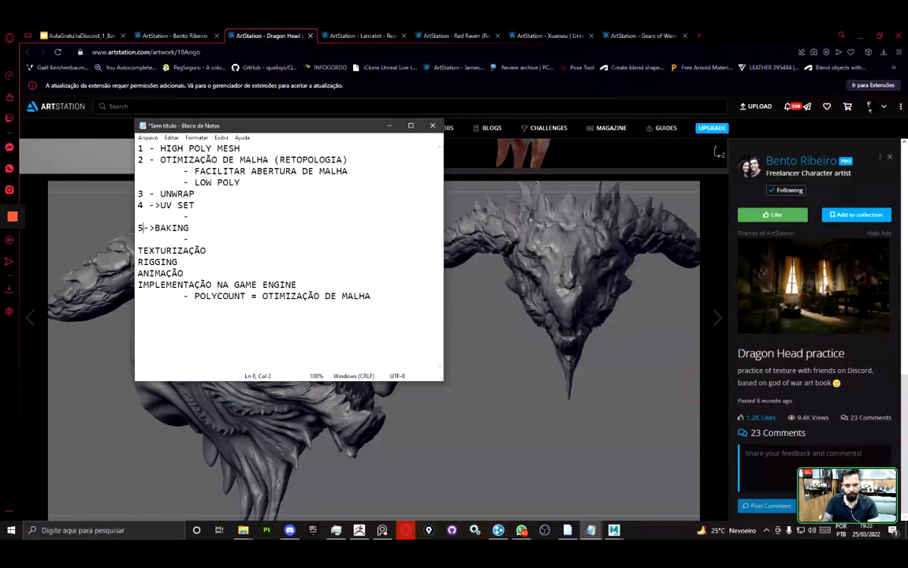
- Number the texturing and rigging stages by prefixing TEXTURIZAÇÃO with "6 - " and RIGGING with "7 - "
{"action": "key", "text": "Down"}
{"action": "key", "text": "Down"}
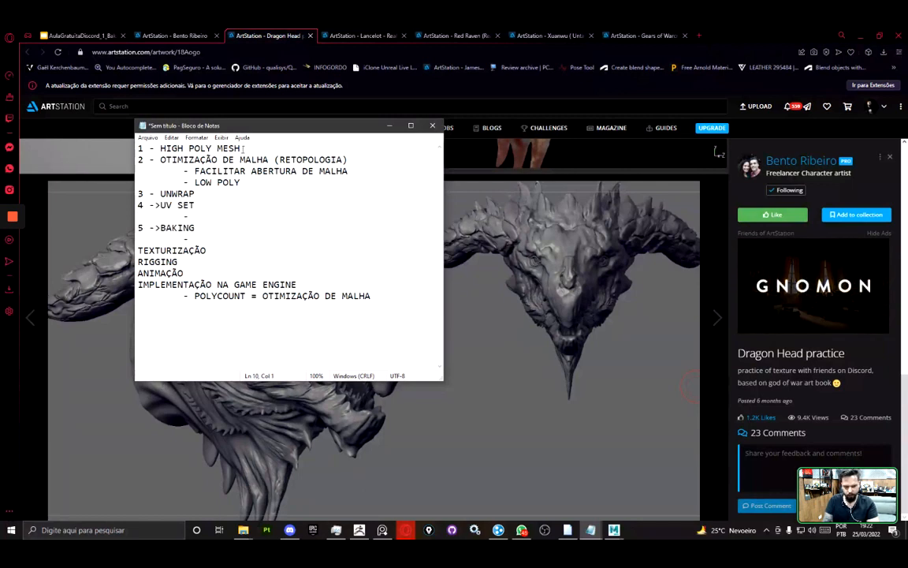
{"action": "type", "text": "6 -"}
{"action": "key", "text": "Down"}
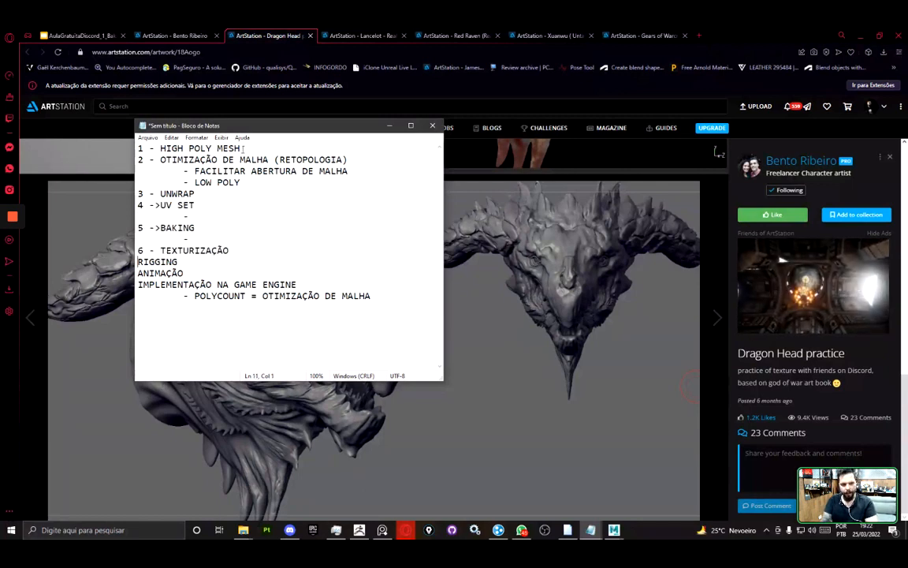
{"action": "type", "text": "7 "}
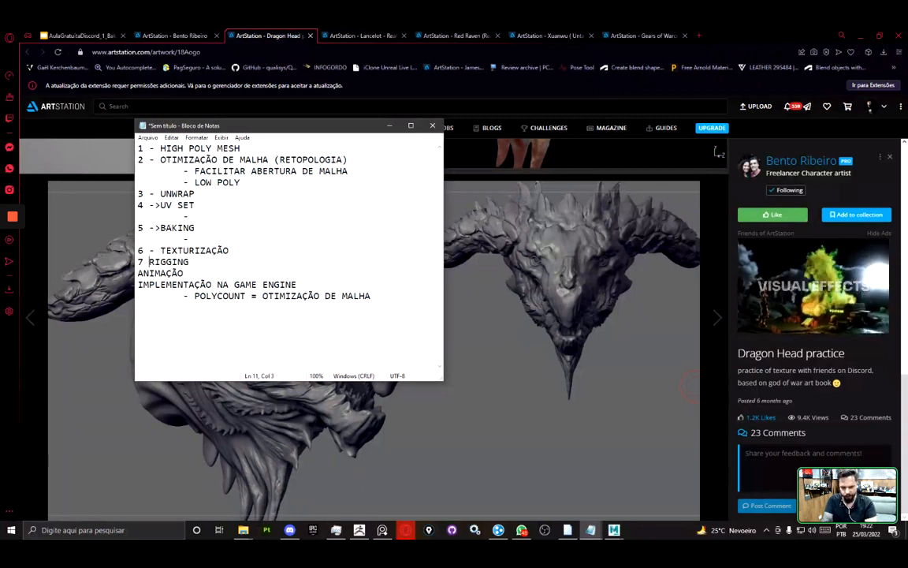
{"action": "type", "text": "-"}
- Number the last two stages by prefixing ANIMAÇÃO with "8 - " and IMPLEMENTAÇÃO NA GAME ENGINE with "9 - "
{"action": "key", "text": "Down"}
{"action": "key", "text": "Home"}
{"action": "type", "text": "8 -"}
{"action": "key", "text": "Down"}
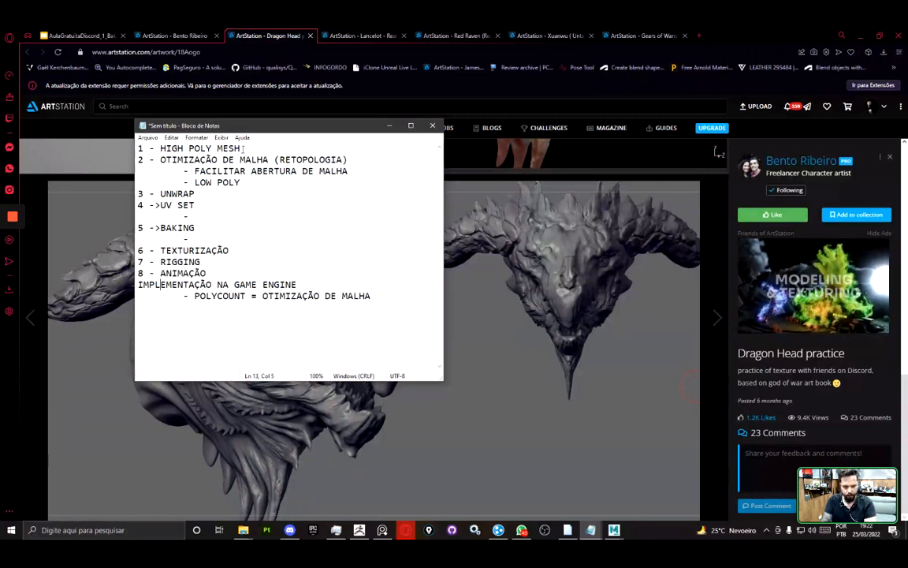
{"action": "key", "text": "Home"}
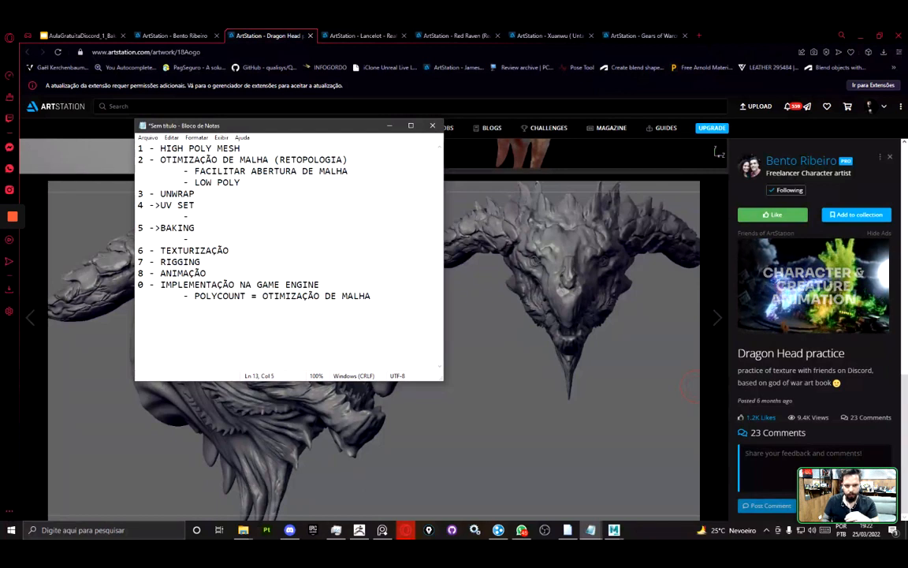
{"action": "key", "text": "Home"}
{"action": "key", "text": "Delete"}
{"action": "type", "text": "9"}
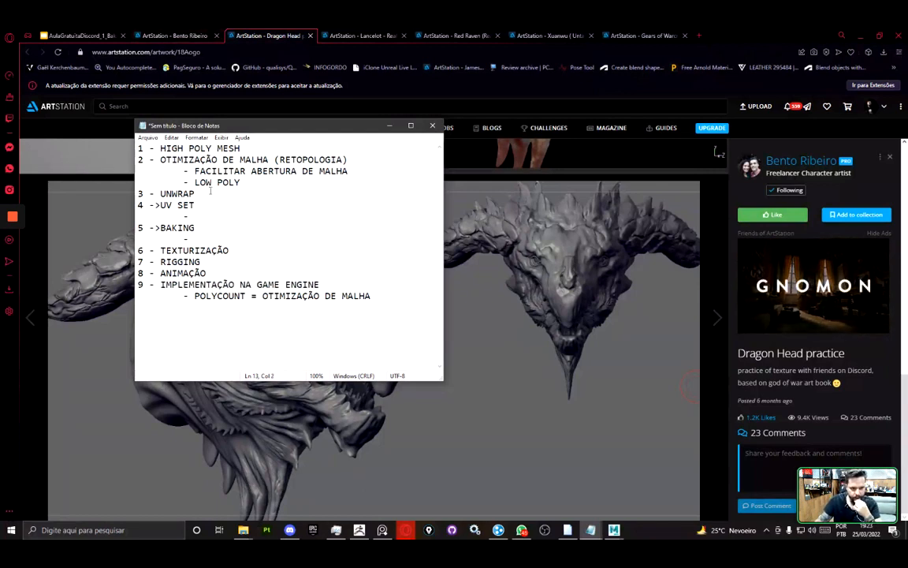
- Replace the arrow before UV SET with a plain hyphen so the line reads "4 - UV SET"
{"action": "left_click", "coordinate": [161, 227]}
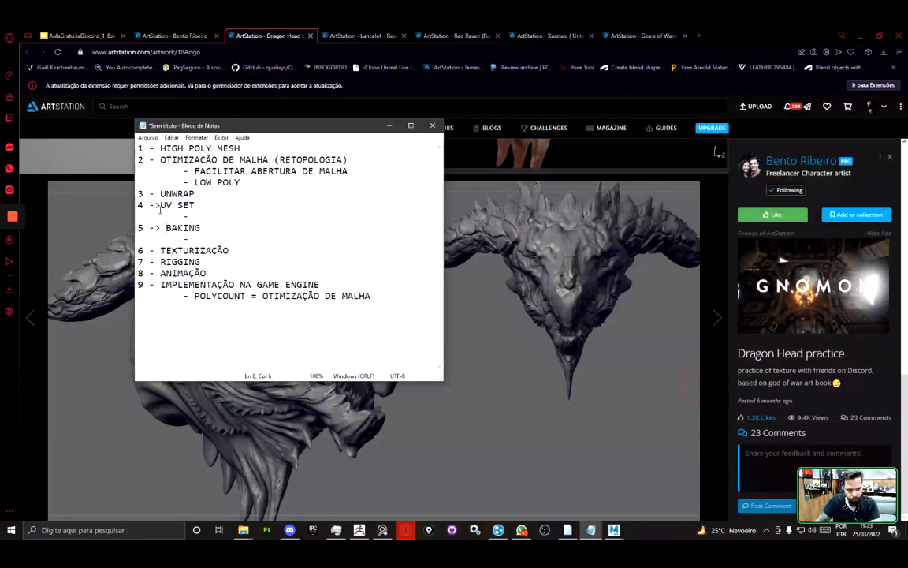
{"action": "left_click", "coordinate": [160, 205]}
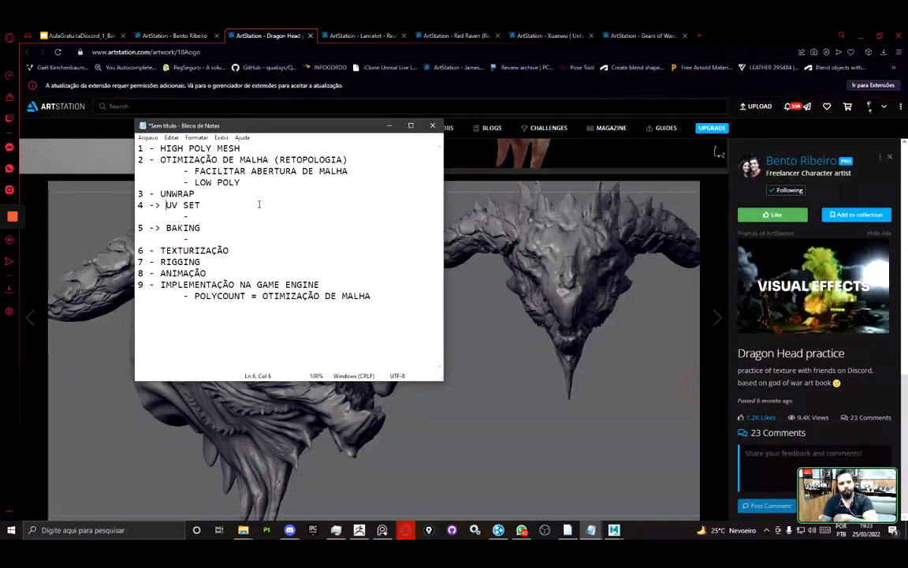
{"action": "key", "text": "BackSpace"}
{"action": "key", "text": "BackSpace"}
{"action": "key", "text": "BackSpace"}
{"action": "type", "text": "-"}
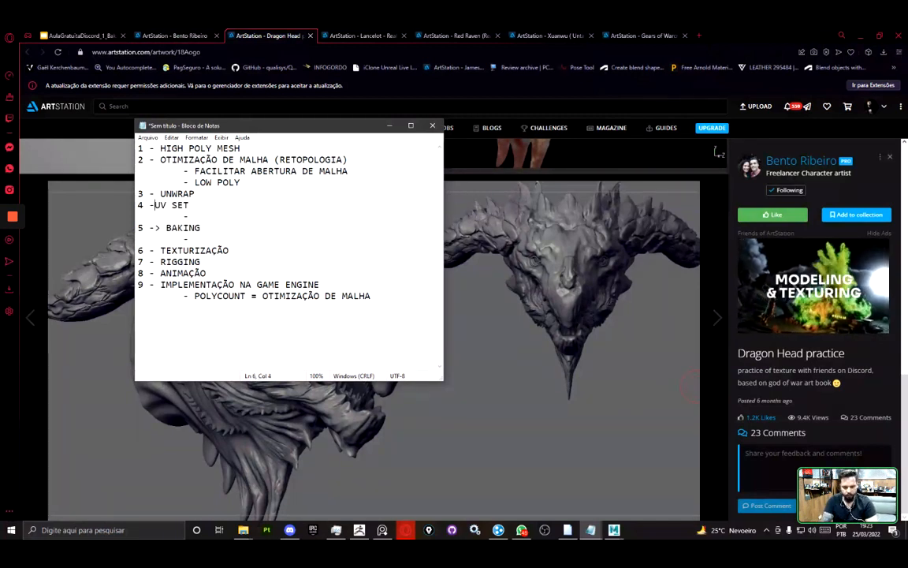
- Replace the arrow before BAKING with a plain hyphen so the line reads "5 - BAKING"
{"action": "left_click", "coordinate": [183, 227]}
{"action": "key", "text": "Up"}
{"action": "key", "text": "Down"}
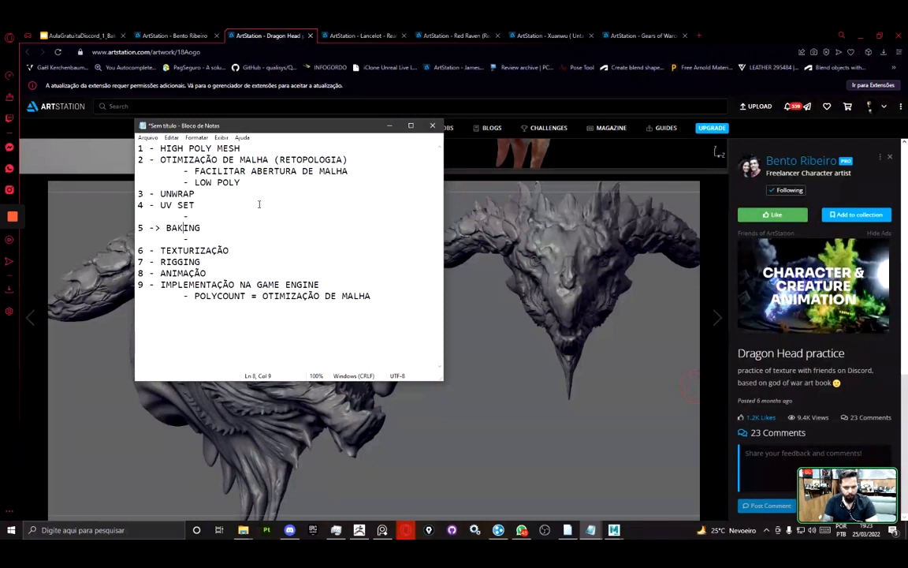
{"action": "key", "text": "Left"}
{"action": "key", "text": "Left"}
{"action": "key", "text": "Left"}
{"action": "key", "text": "BackSpace"}
{"action": "key", "text": "BackSpace"}
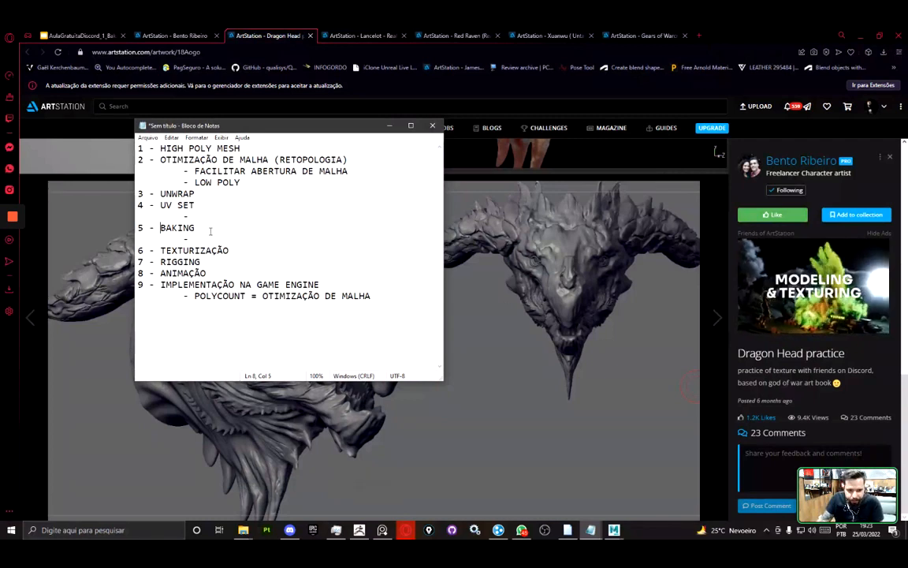
- Insert an indented "- WRAP" sub-item between FACILITAR ABERTURA DE MALHA and LOW POLY
{"action": "left_click", "coordinate": [210, 236]}
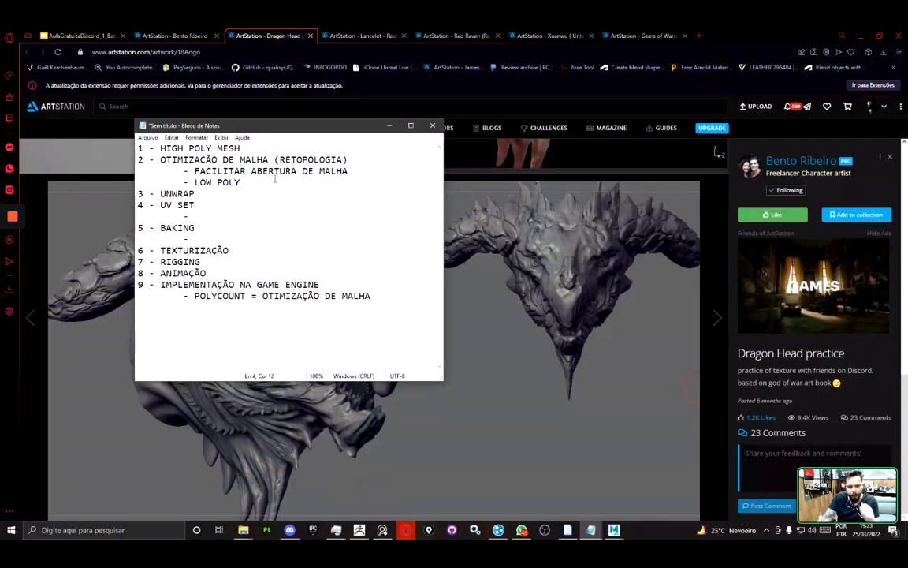
{"action": "left_click", "coordinate": [387, 172]}
{"action": "key", "text": "Return"}
{"action": "key", "text": "Tab"}
{"action": "type", "text": "- "}
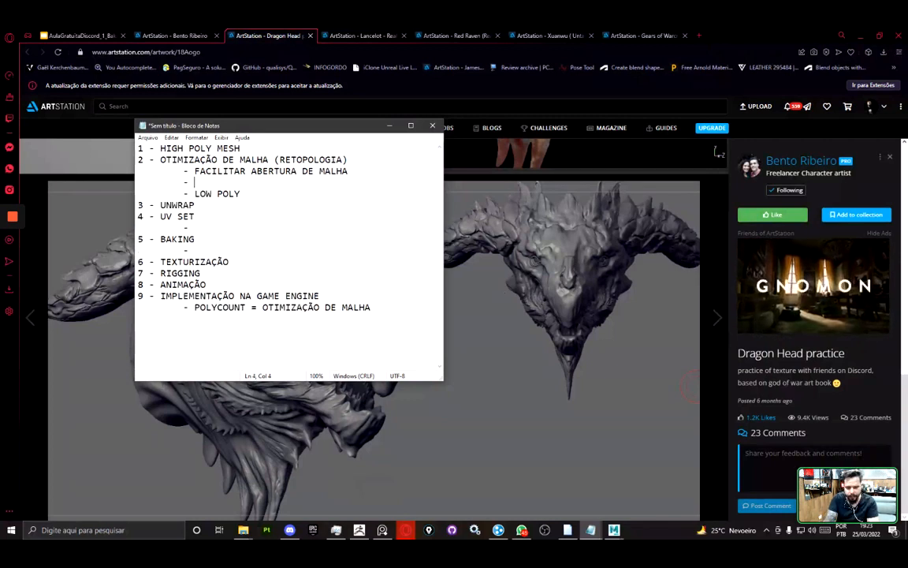
{"action": "type", "text": "wrap"}
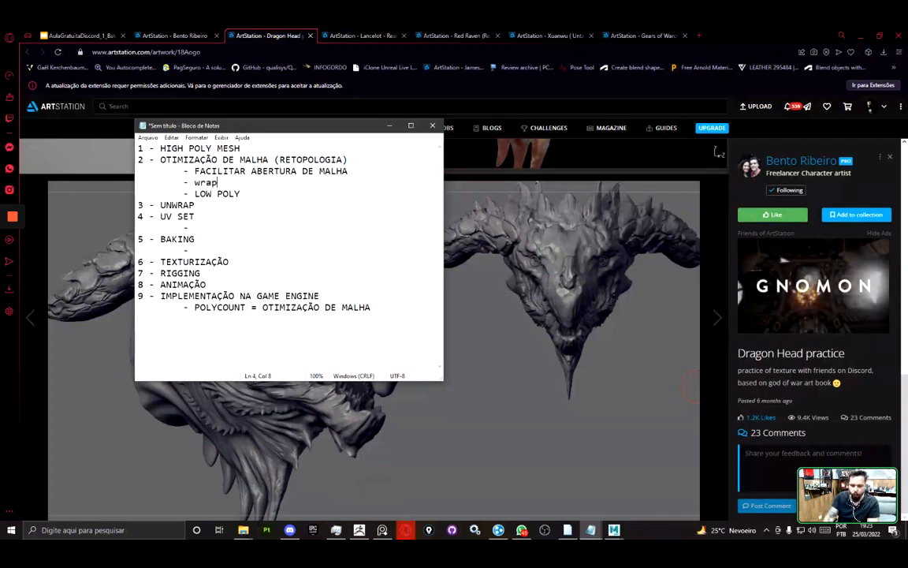
{"action": "key", "text": "ctrl+shift+Left"}
{"action": "type", "text": "WRAP"}
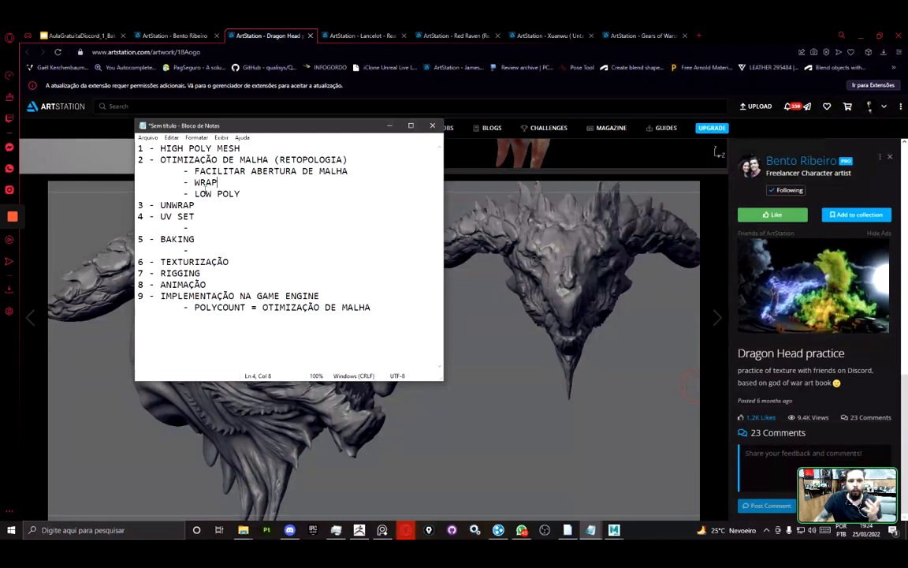
- Highlight the WRAP sub-item under the mesh optimization stage to point it out
{"action": "left_click", "coordinate": [228, 171]}
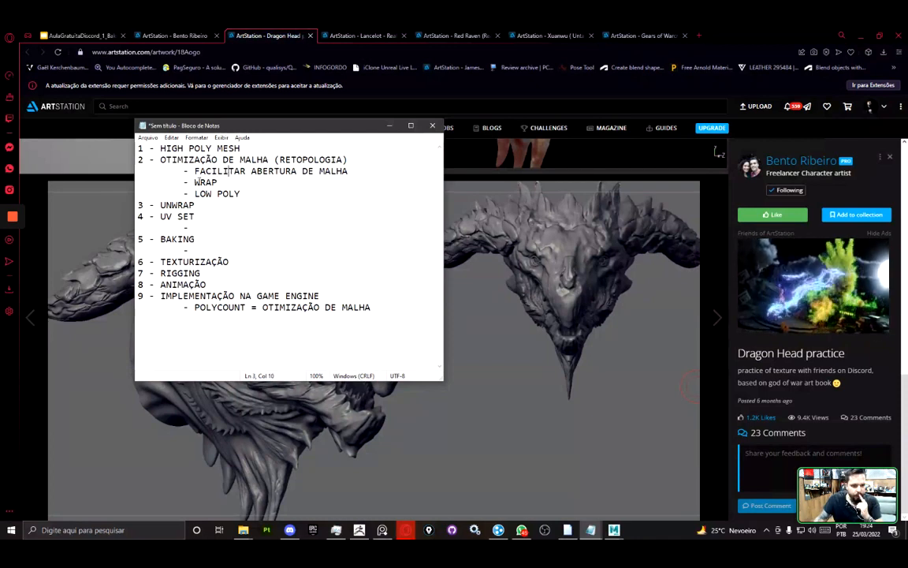
{"action": "double_click", "coordinate": [206, 182]}
{"action": "left_click", "coordinate": [227, 184]}
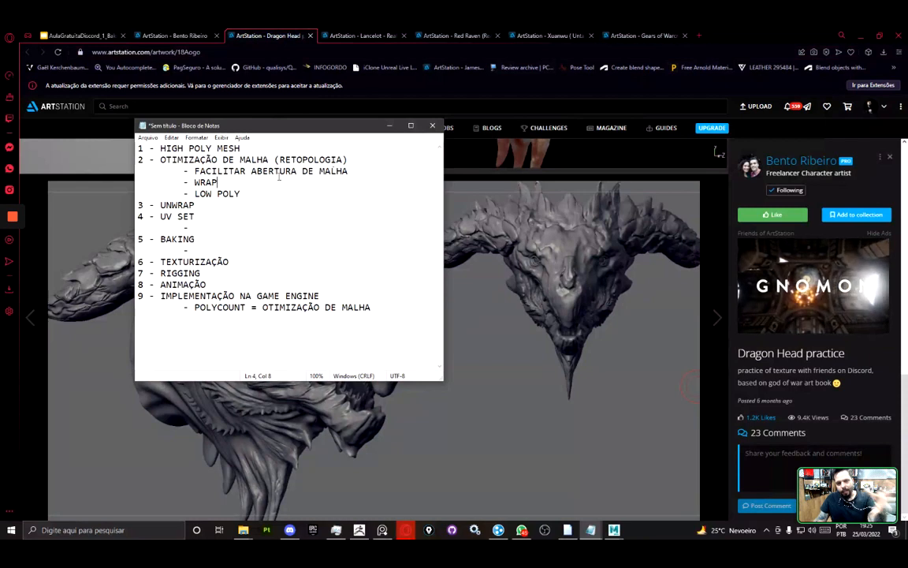
{"action": "double_click", "coordinate": [199, 182]}
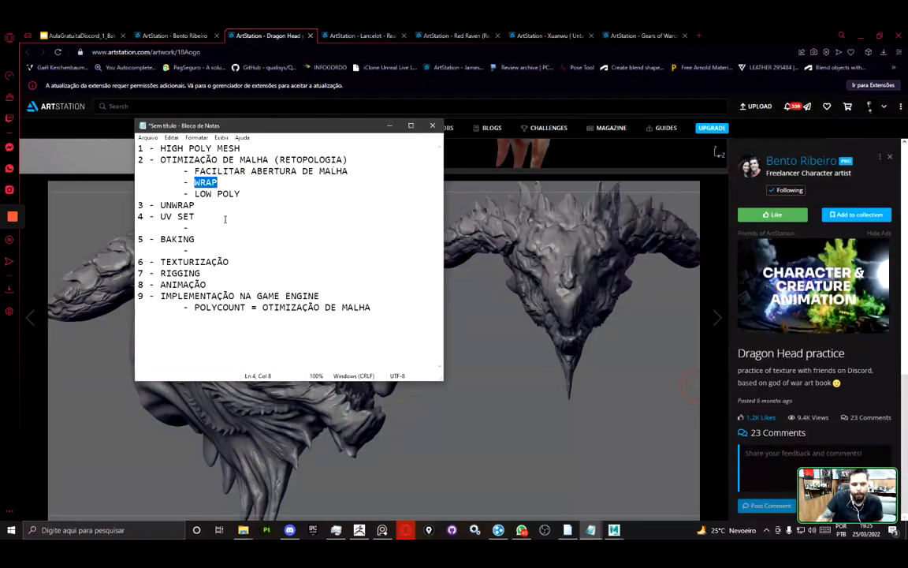
{"action": "key", "text": "Down"}
{"action": "key", "text": "Down"}
- Switch to the browser and compare the dragon head's textured renders with its grey sculpt on the artwork page
{"action": "left_click", "coordinate": [296, 33]}
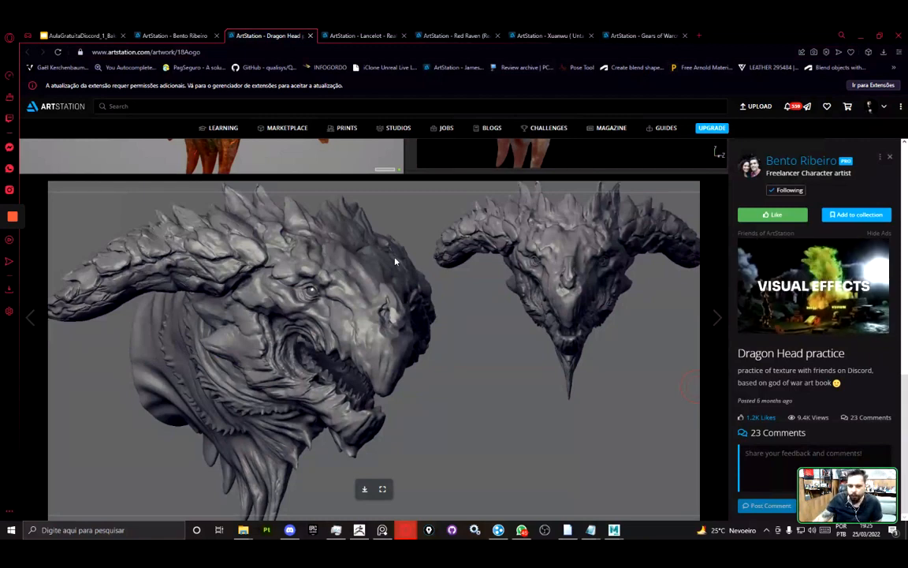
{"action": "scroll", "coordinate": [395, 261], "scroll_direction": "up", "scroll_amount": 5}
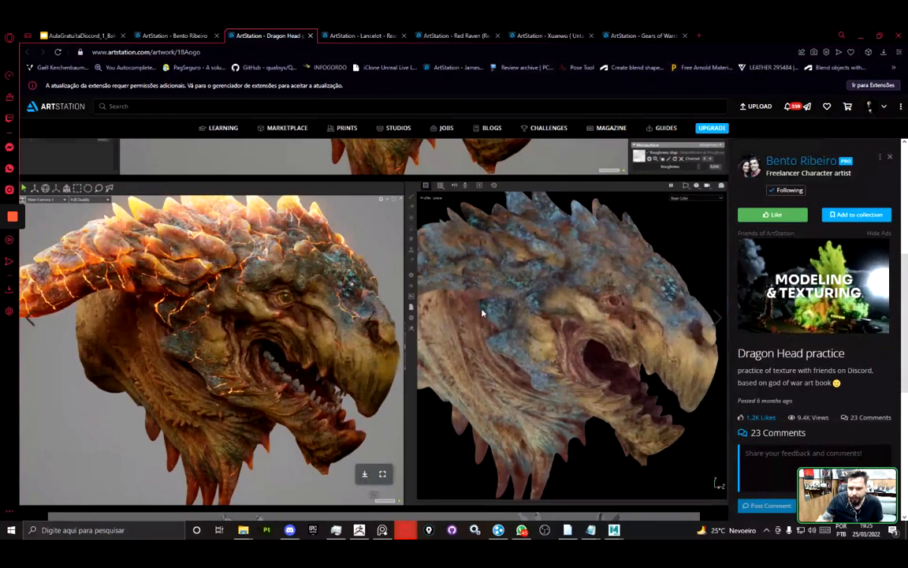
{"action": "scroll", "coordinate": [426, 348], "scroll_direction": "down", "scroll_amount": 3}
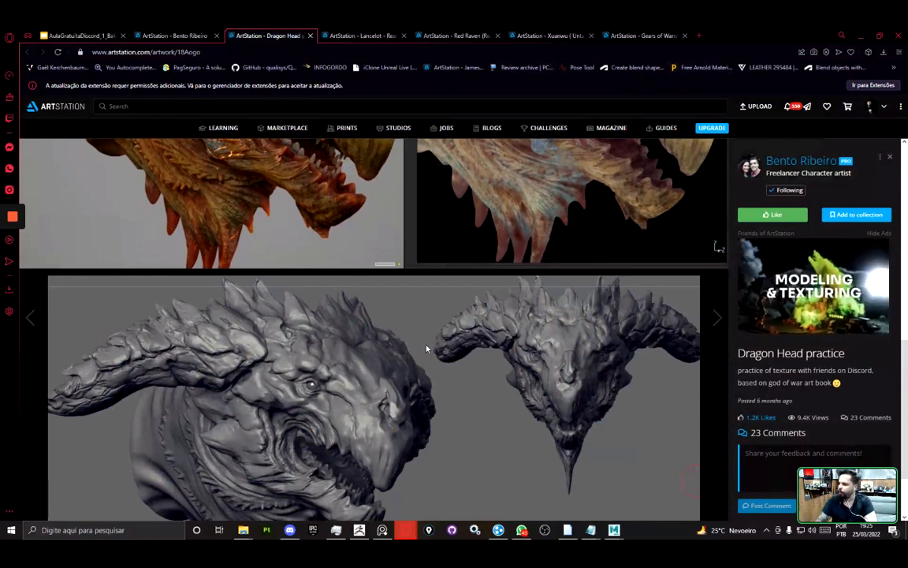
- Switch back to Notepad and highlight RETOPOLOGIA and the stages from mesh optimization to TEXTURIZAÇÃO for review
{"action": "key", "text": "alt+Tab"}
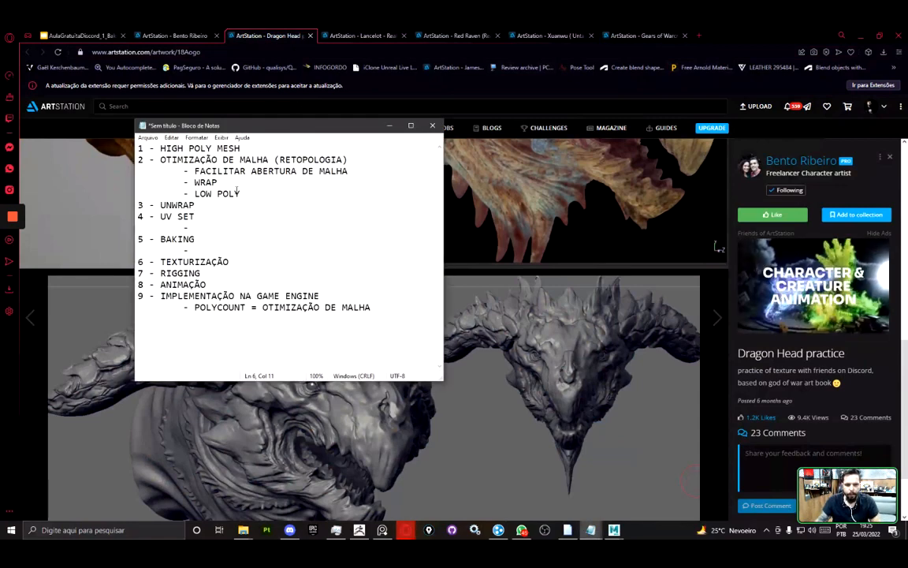
{"action": "left_click", "coordinate": [237, 192]}
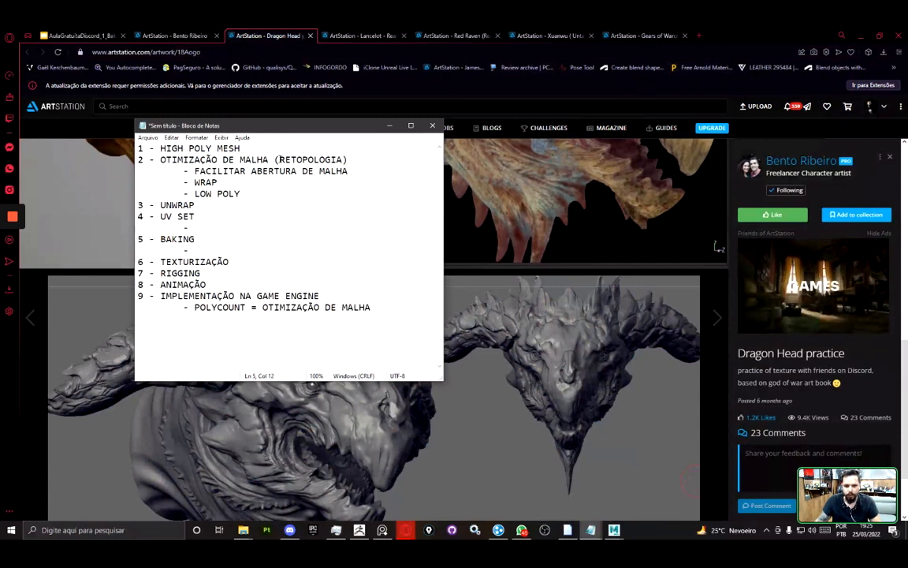
{"action": "left_click_drag", "start_coordinate": [278, 159], "coordinate": [344, 159]}
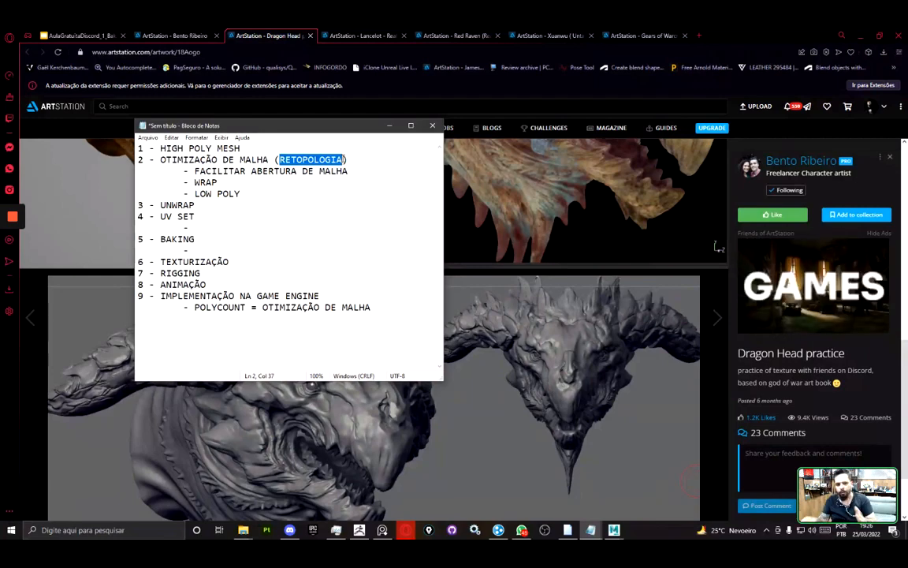
{"action": "left_click_drag", "start_coordinate": [241, 148], "coordinate": [242, 257]}
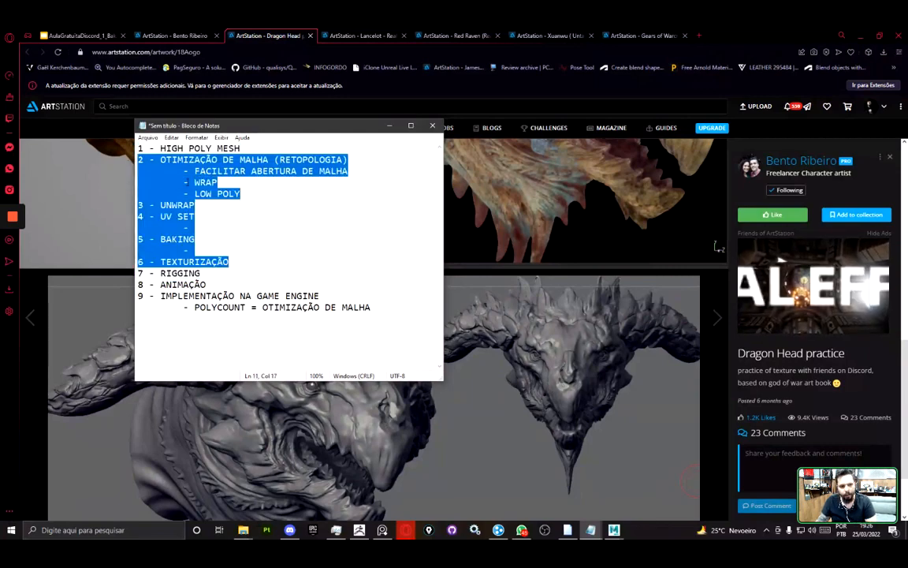
{"action": "left_click_drag", "start_coordinate": [177, 159], "coordinate": [178, 216]}
{"action": "left_click", "coordinate": [178, 217]}
{"action": "left_click", "coordinate": [217, 226]}
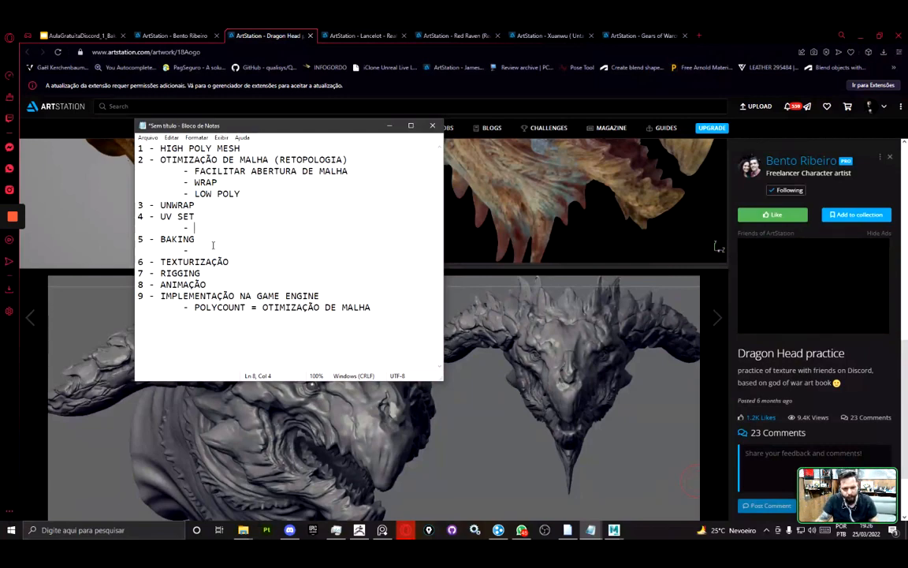
- Highlight the UV SET line and the word UNWRAP in stage 3 to focus on the unwrapping stage
{"action": "left_click", "coordinate": [209, 205]}
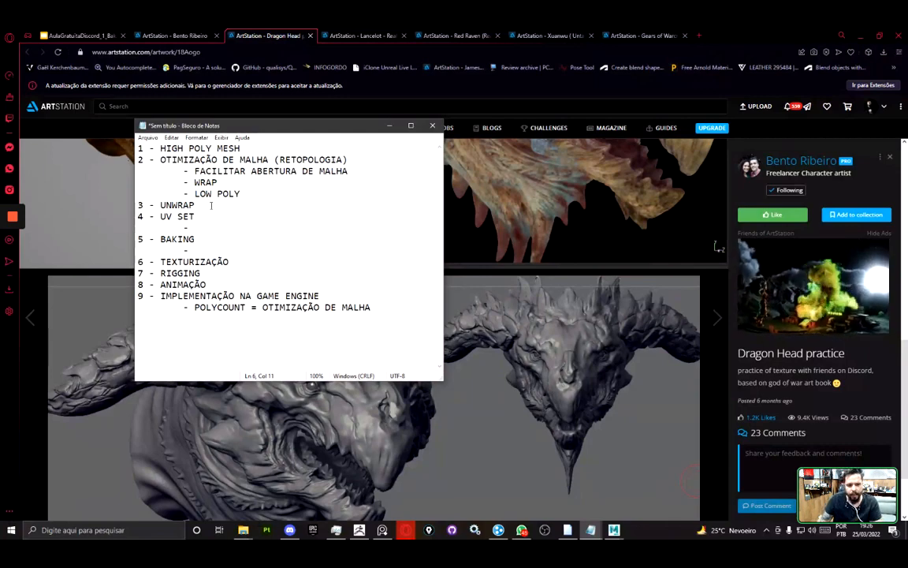
{"action": "left_click_drag", "start_coordinate": [220, 217], "coordinate": [126, 213]}
{"action": "left_click", "coordinate": [194, 216]}
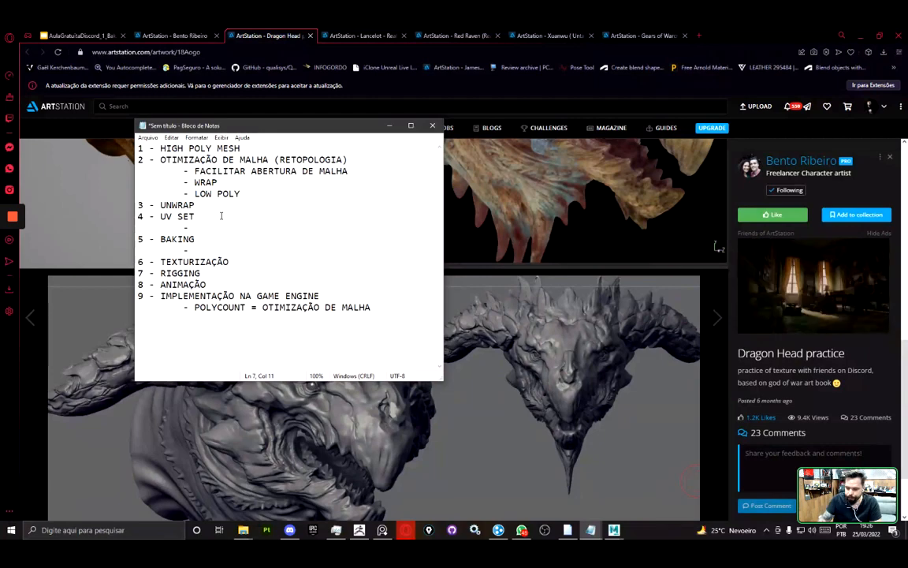
{"action": "key", "text": "Up"}
{"action": "key", "text": "shift+Home"}
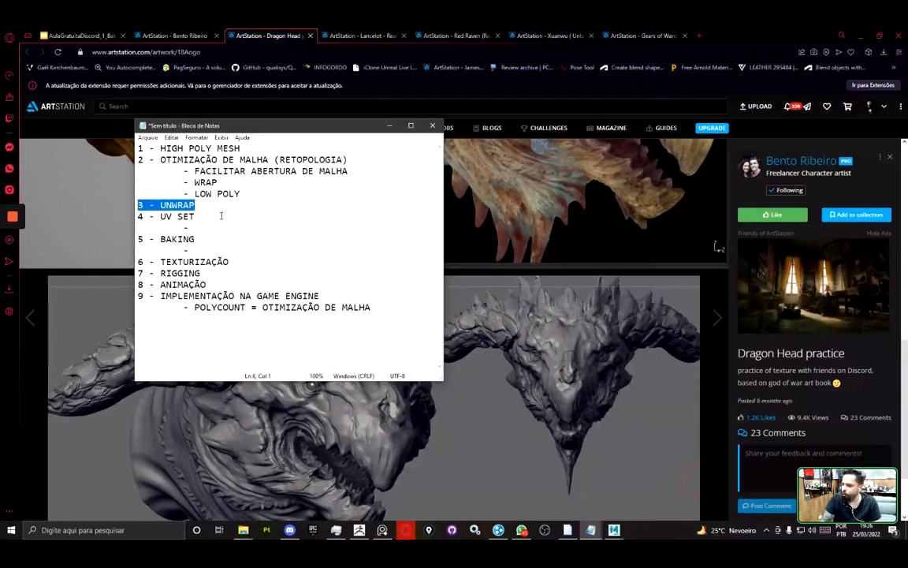
{"action": "key", "text": "End"}
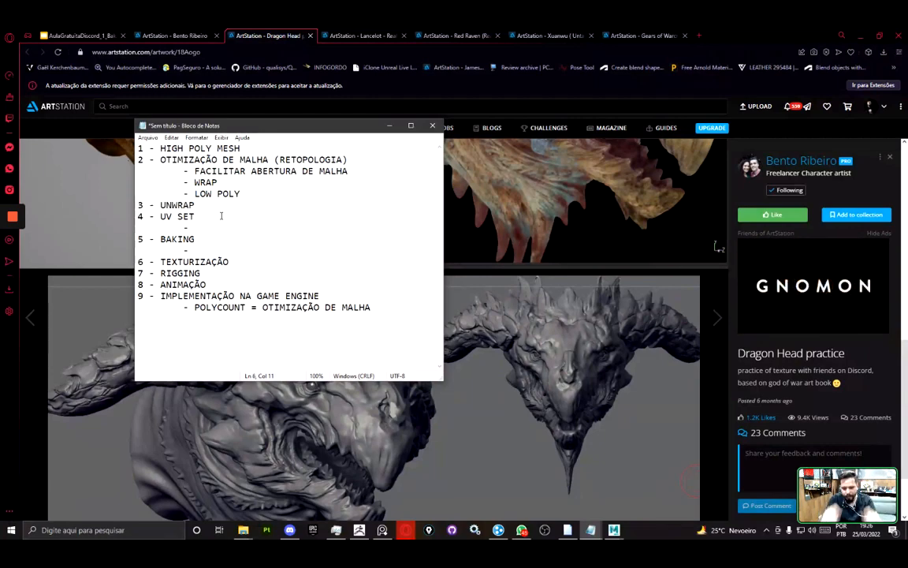
{"action": "key", "text": "shift+Left"}
{"action": "key", "text": "shift+Left"}
{"action": "key", "text": "shift+Left"}
{"action": "key", "text": "shift+Left"}
{"action": "key", "text": "shift+Left"}
{"action": "key", "text": "shift+Left"}
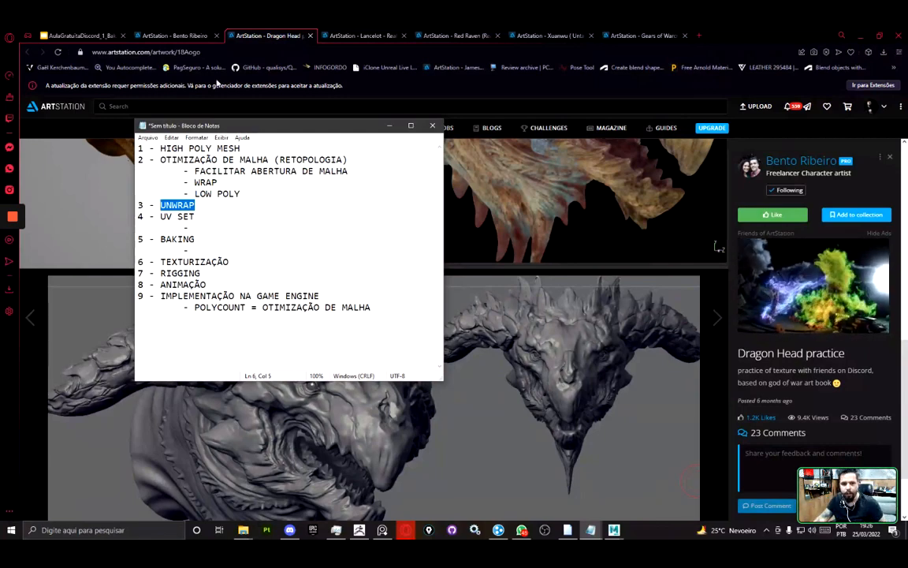
- Browse past the Lancelot artwork to the Red Raven page and find its wireframe and UV layout images
{"action": "left_click", "coordinate": [339, 36]}
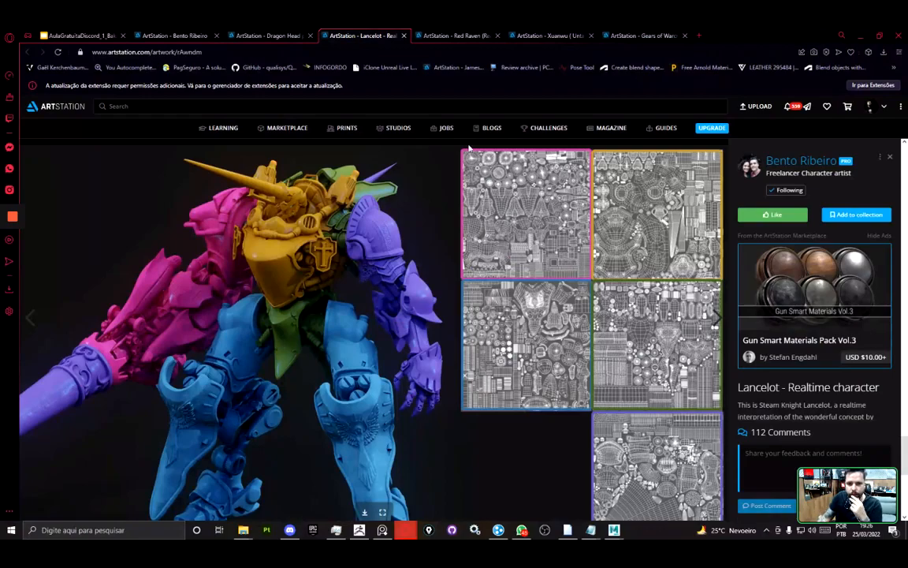
{"action": "left_click", "coordinate": [429, 35]}
{"action": "scroll", "coordinate": [419, 286], "scroll_direction": "down", "scroll_amount": 3}
{"action": "scroll", "coordinate": [419, 287], "scroll_direction": "down", "scroll_amount": 12}
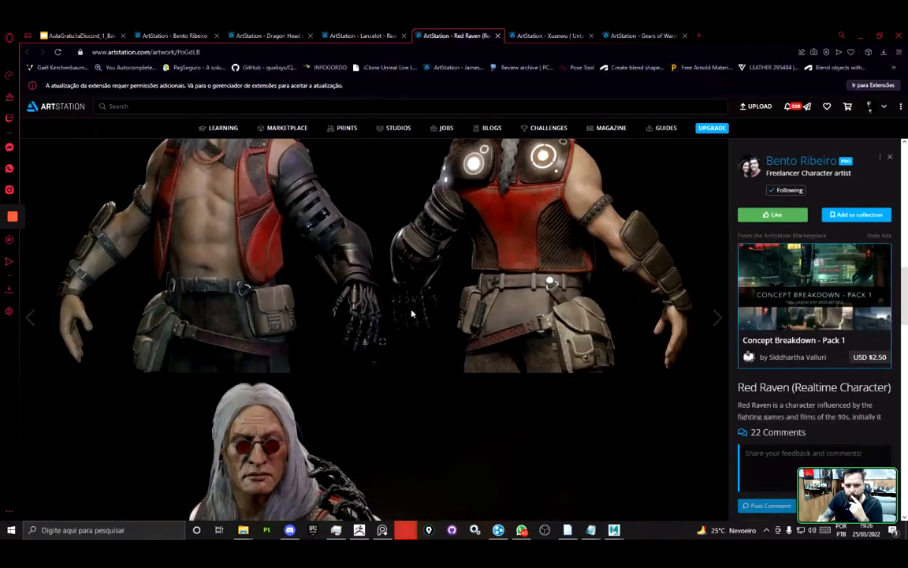
{"action": "scroll", "coordinate": [410, 299], "scroll_direction": "up", "scroll_amount": 1}
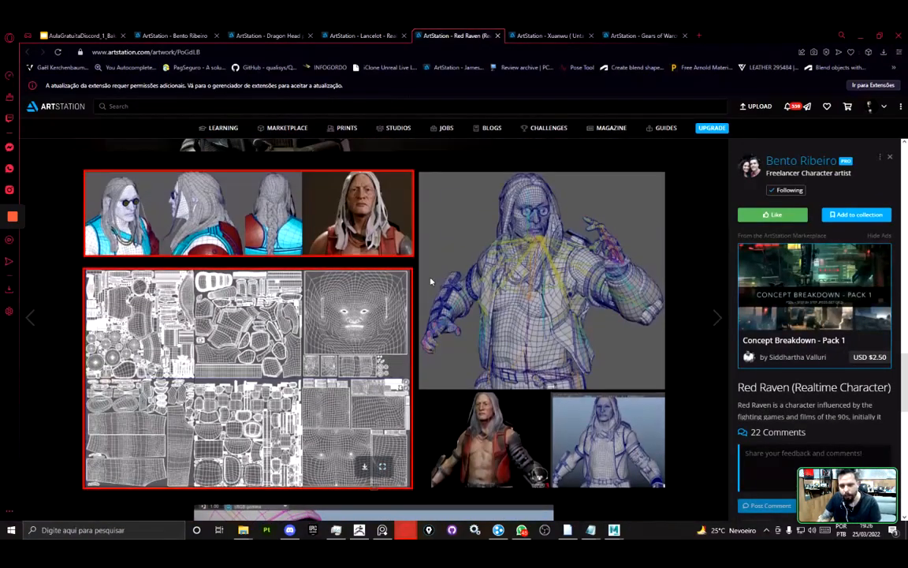
- Zoom in on the UV layouts, outline the face's UV shell and draw an arrow linking it to the rendered head
{"action": "key", "text": "ctrl+1"}
{"action": "left_click", "coordinate": [438, 254]}
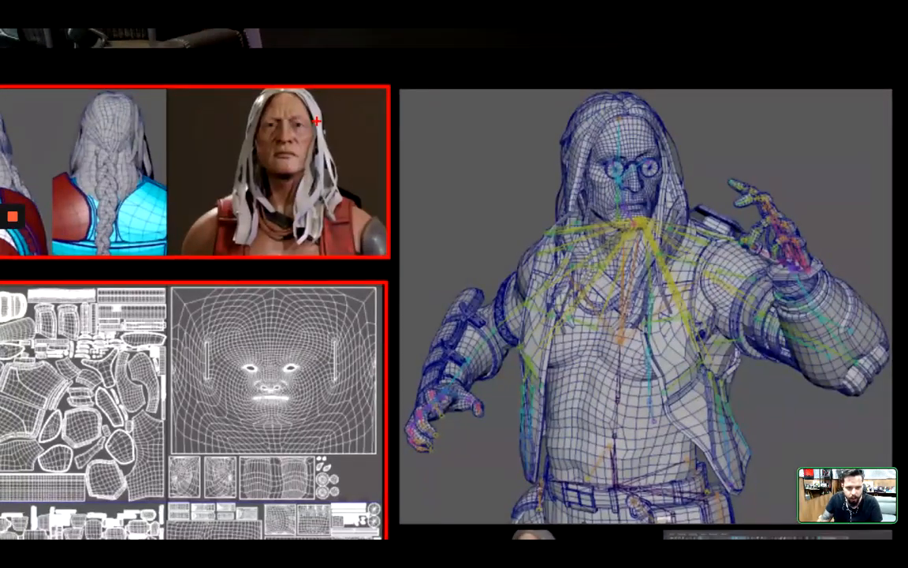
{"action": "mouse_move", "coordinate": [316, 121]}
{"action": "left_mouse_down"}
{"action": "mouse_move", "coordinate": [370, 116]}
{"action": "mouse_move", "coordinate": [392, 278]}
{"action": "mouse_move", "coordinate": [246, 451]}
{"action": "mouse_move", "coordinate": [167, 462]}
{"action": "mouse_move", "coordinate": [171, 456]}
{"action": "left_mouse_up"}
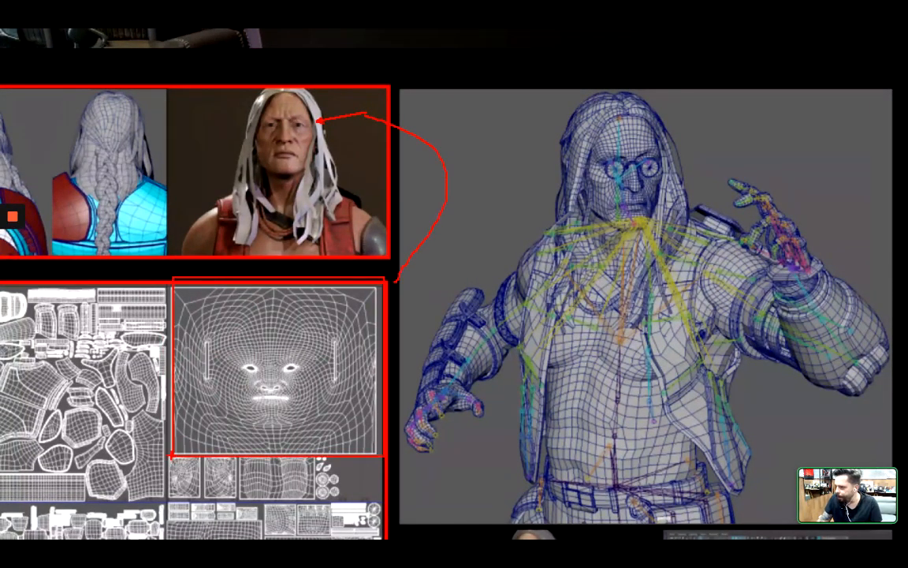
{"action": "key", "text": "Escape"}
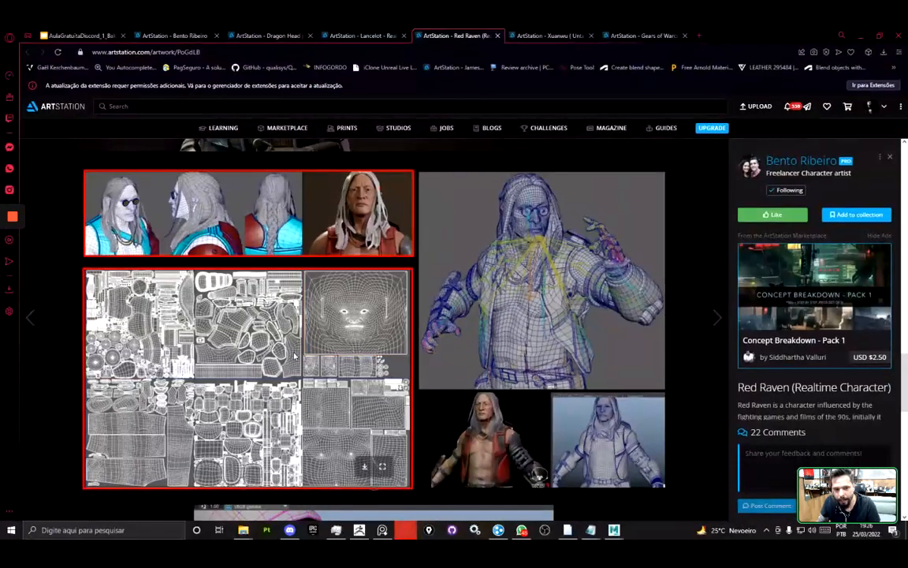
- Magnify the UV layouts again and outline the whole UV tile that contains the face shell
{"action": "key", "text": "ctrl+1"}
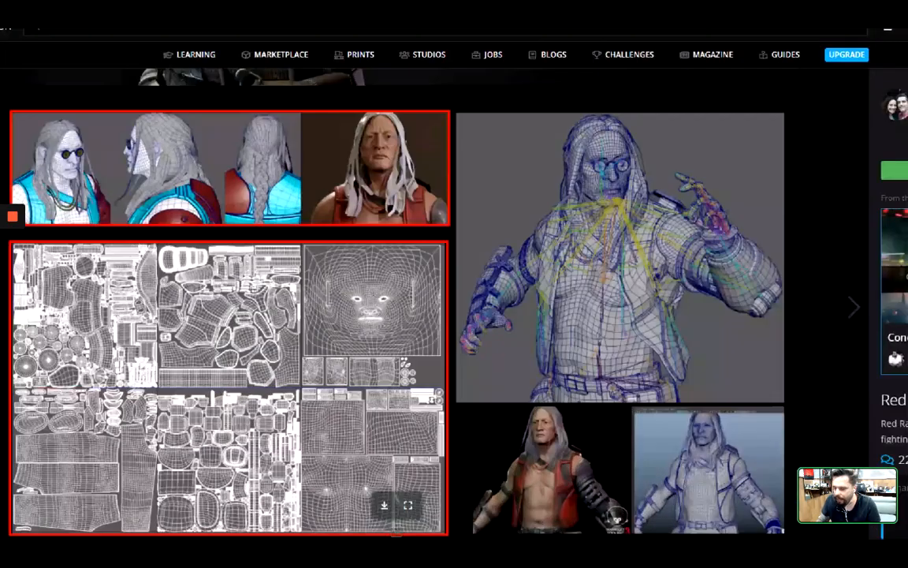
{"action": "scroll", "coordinate": [319, 333], "scroll_direction": "up", "scroll_amount": 4}
{"action": "left_click", "coordinate": [318, 310]}
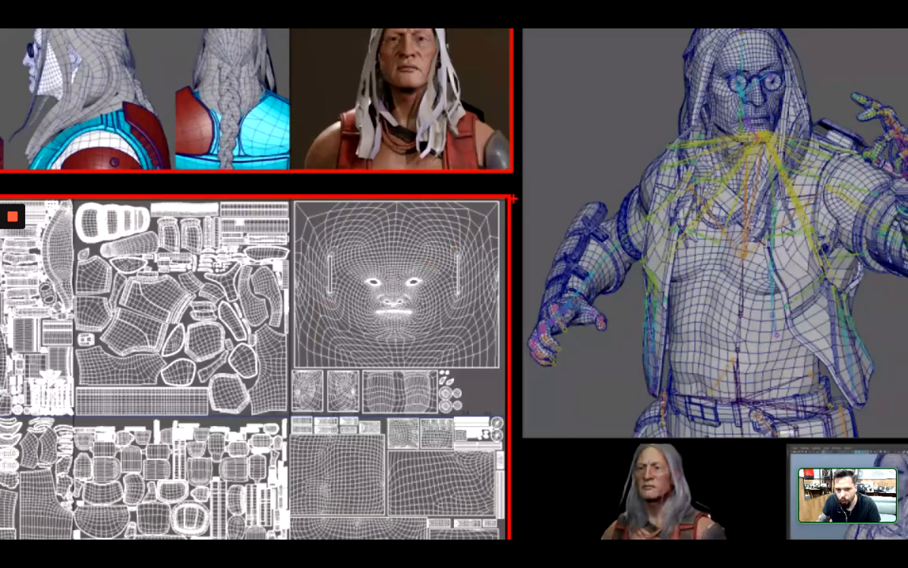
{"action": "mouse_move", "coordinate": [513, 198]}
{"action": "left_mouse_down", "text": "ctrl"}
{"action": "mouse_move", "coordinate": [319, 339]}
{"action": "mouse_move", "coordinate": [304, 395]}
{"action": "mouse_move", "coordinate": [272, 369]}
{"action": "mouse_move", "coordinate": [296, 411]}
{"action": "left_mouse_up", "text": "ctrl"}
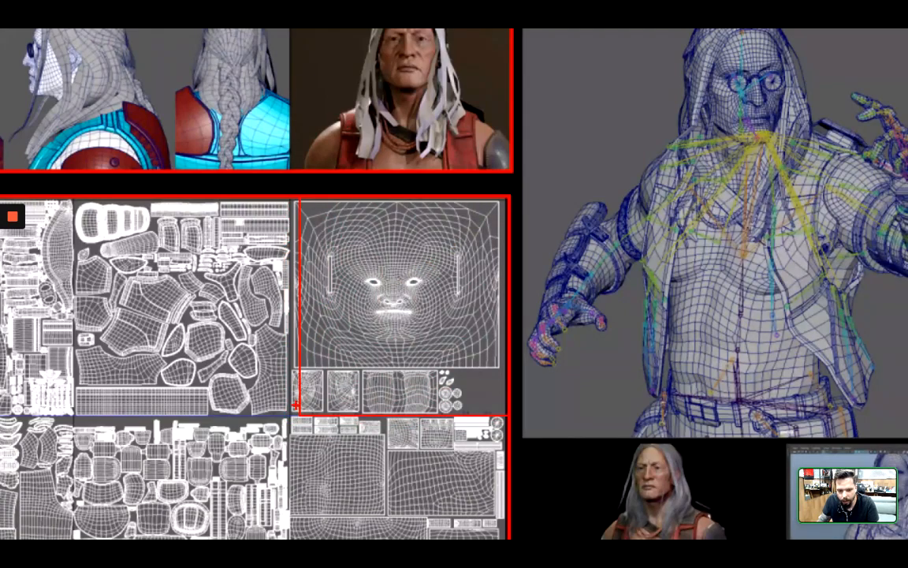
{"action": "key", "text": "Escape"}
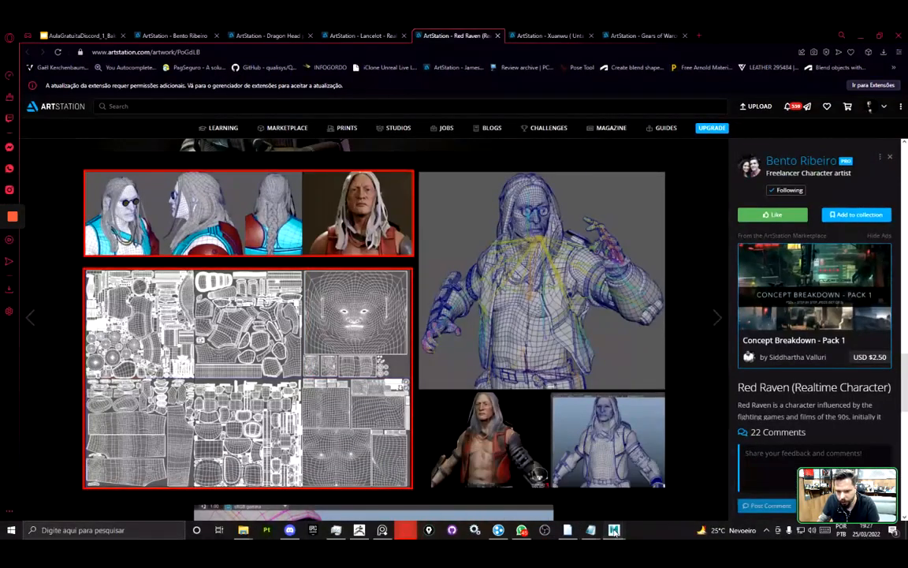
- Switch to Maya and outline the UV square around the first torso shell, marking its corner with an arrow
{"action": "mouse_move", "coordinate": [614, 531]}
{"action": "left_click", "coordinate": [646, 494]}
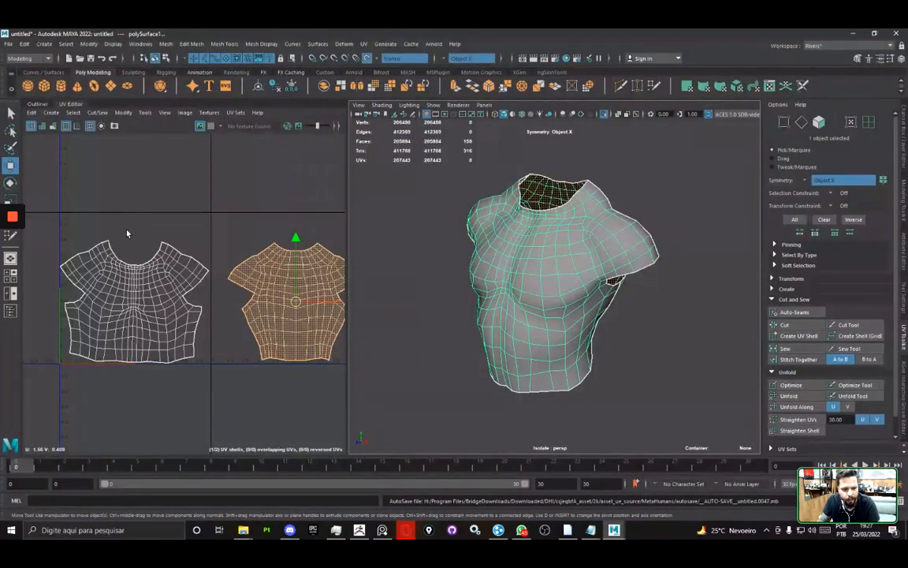
{"action": "left_click_drag", "start_coordinate": [499, 216], "coordinate": [596, 235], "text": "alt"}
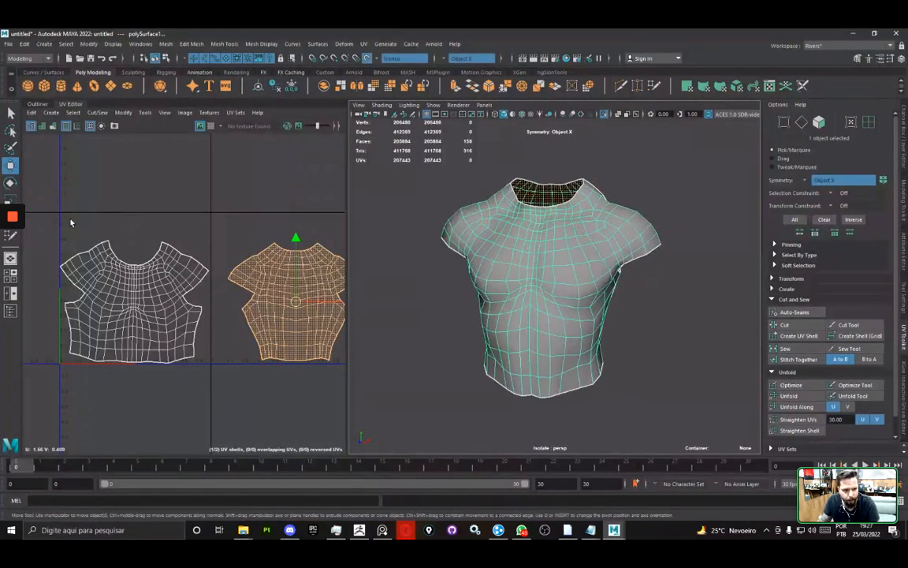
{"action": "left_click_drag", "start_coordinate": [61, 212], "coordinate": [211, 364]}
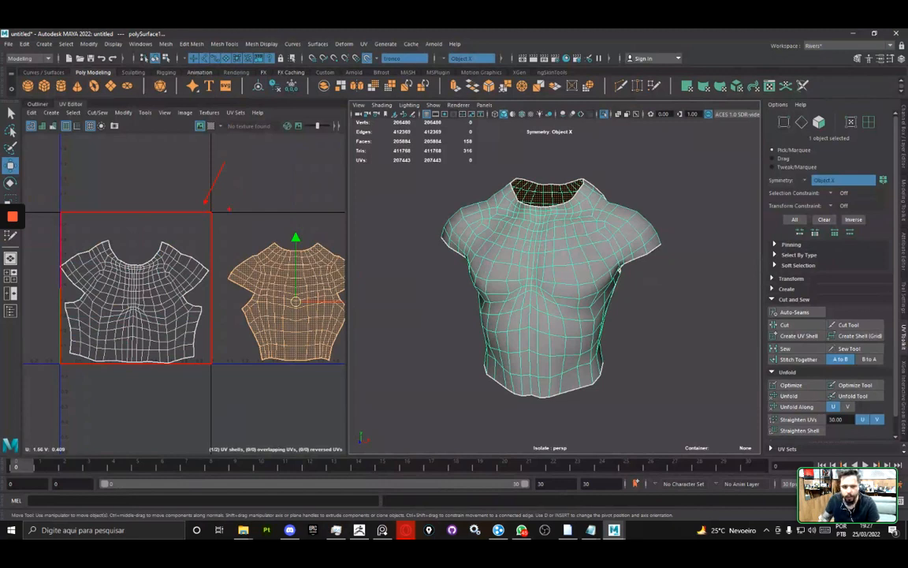
{"action": "key", "text": "Escape"}
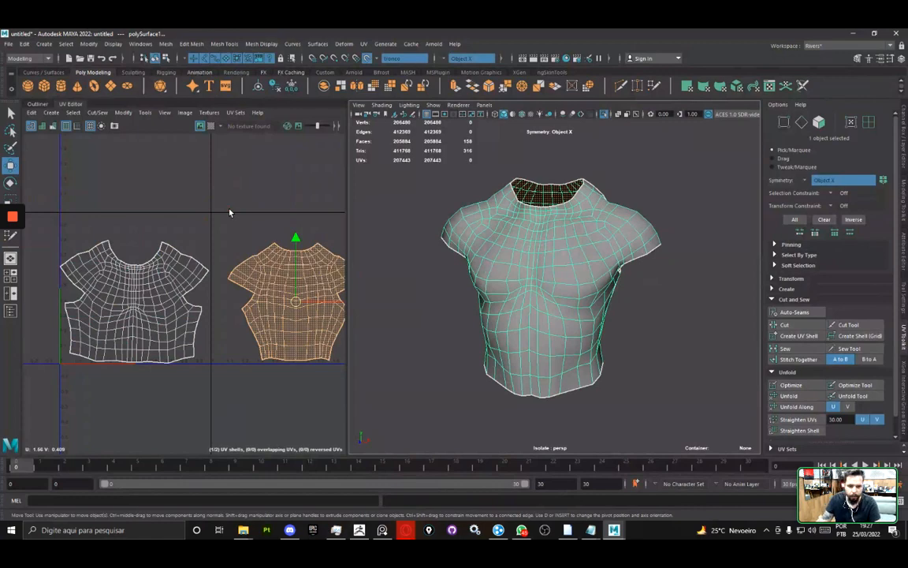
- Compare the Red Raven UV layouts in the browser with the torso mesh and its UV shells in Maya
{"action": "key", "text": "alt+Tab"}
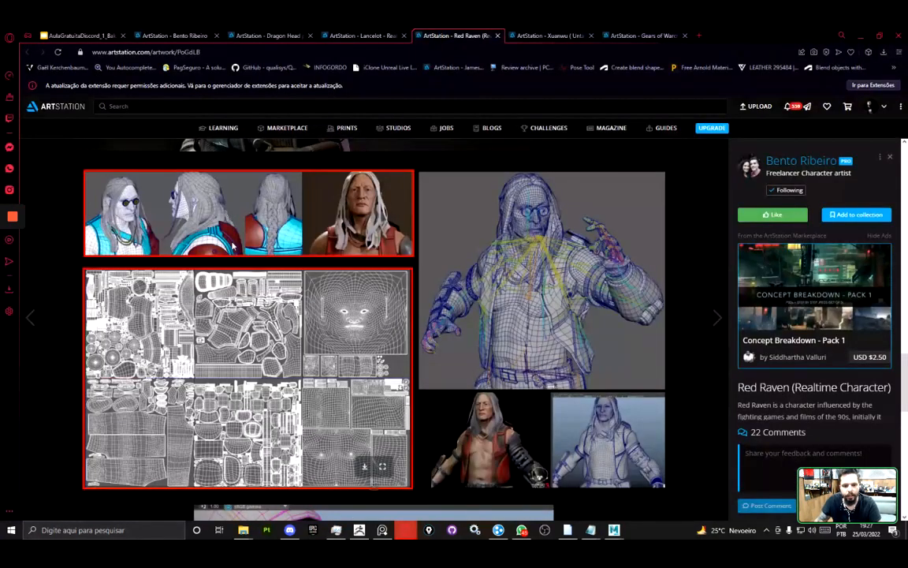
{"action": "key", "text": "alt+Tab"}
{"action": "scroll", "coordinate": [205, 241], "scroll_direction": "down", "scroll_amount": 2}
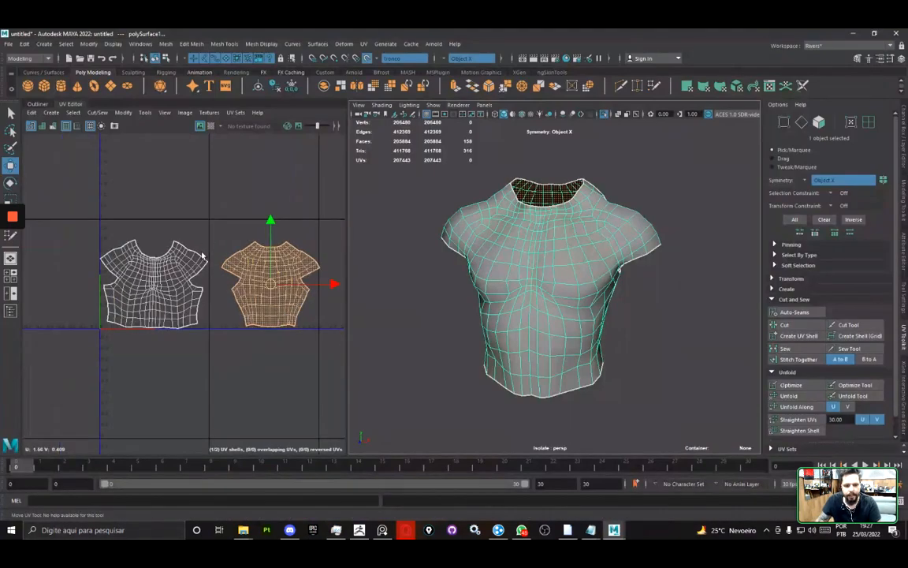
{"action": "scroll", "coordinate": [201, 239], "scroll_direction": "up", "scroll_amount": 3}
{"action": "middle_click_drag", "start_coordinate": [201, 237], "coordinate": [244, 219], "text": "alt"}
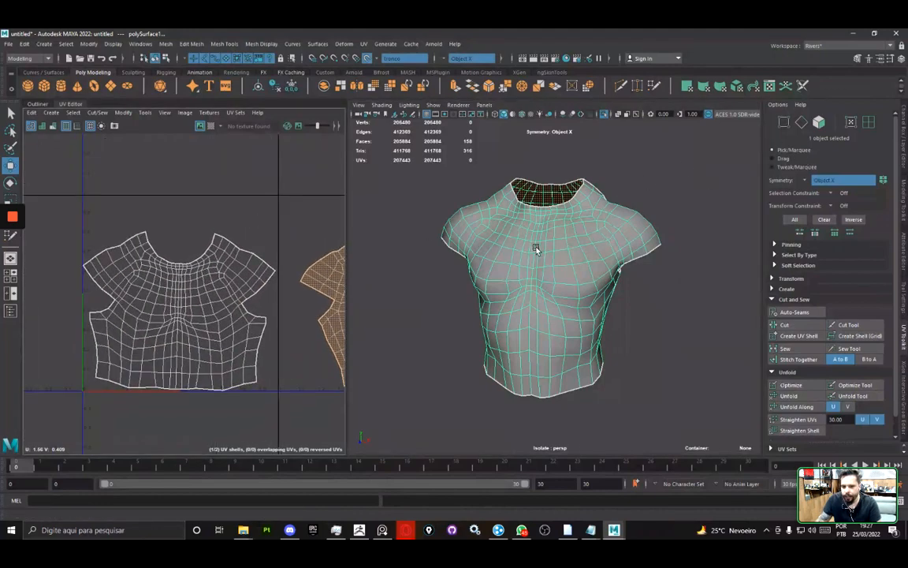
{"action": "scroll", "coordinate": [607, 207], "scroll_direction": "down", "scroll_amount": 2}
{"action": "scroll", "coordinate": [599, 214], "scroll_direction": "up", "scroll_amount": 2}
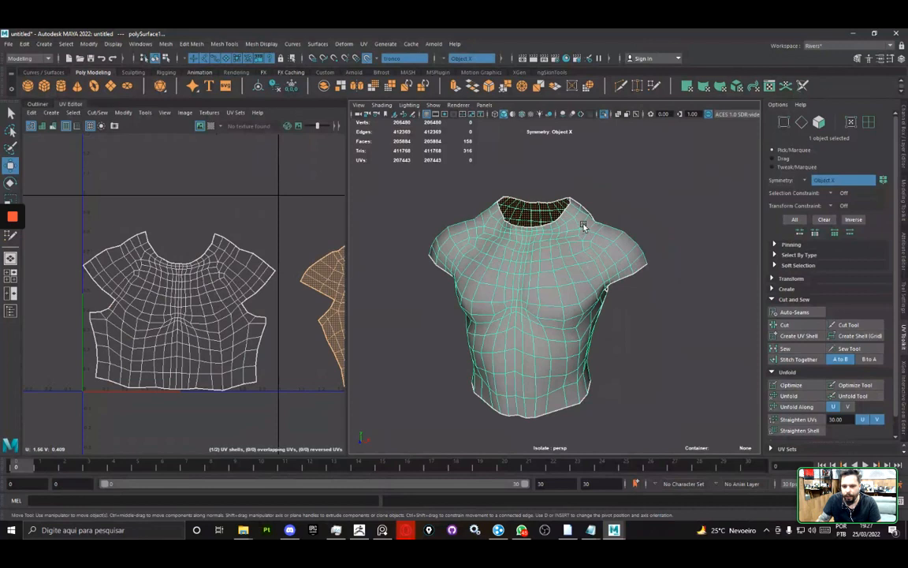
- Sketch freehand annotation marks over the torso's shoulder in the 3D view to illustrate the explanation
{"action": "left_click_drag", "start_coordinate": [611, 227], "coordinate": [672, 175]}
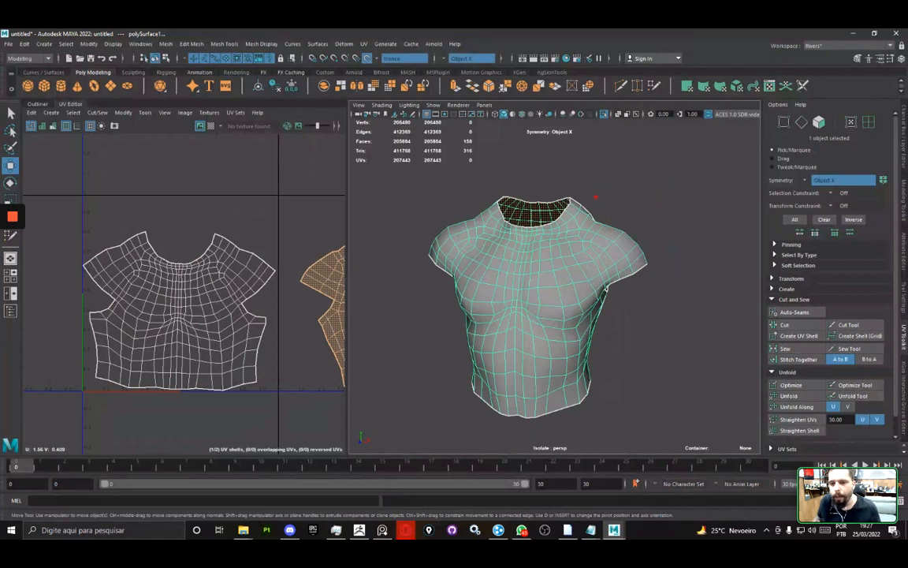
{"action": "mouse_move", "coordinate": [581, 230]}
{"action": "left_mouse_down"}
{"action": "mouse_move", "coordinate": [571, 238]}
{"action": "mouse_move", "coordinate": [607, 260]}
{"action": "mouse_move", "coordinate": [596, 198]}
{"action": "left_mouse_up"}
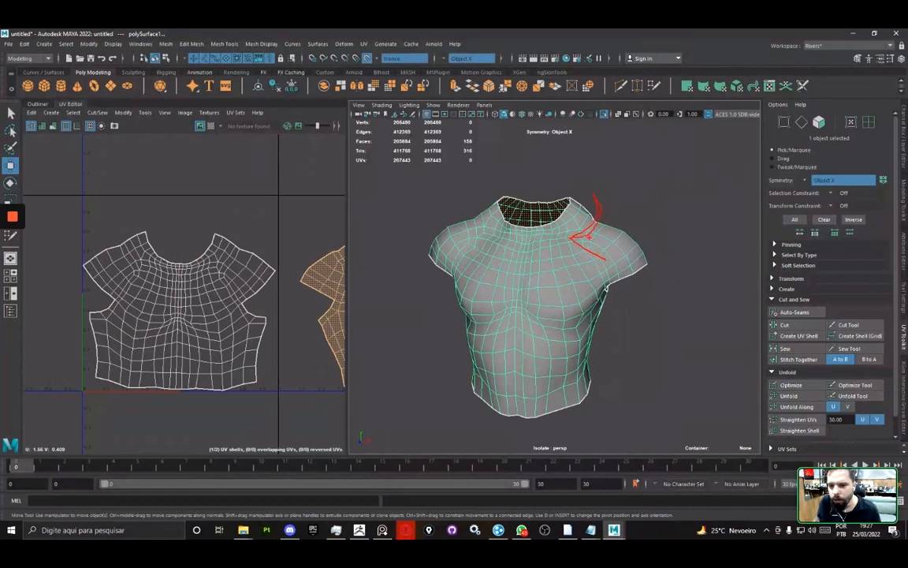
{"action": "mouse_move", "coordinate": [589, 237]}
{"action": "left_mouse_down"}
{"action": "mouse_move", "coordinate": [610, 251]}
{"action": "mouse_move", "coordinate": [604, 228]}
{"action": "left_mouse_up"}
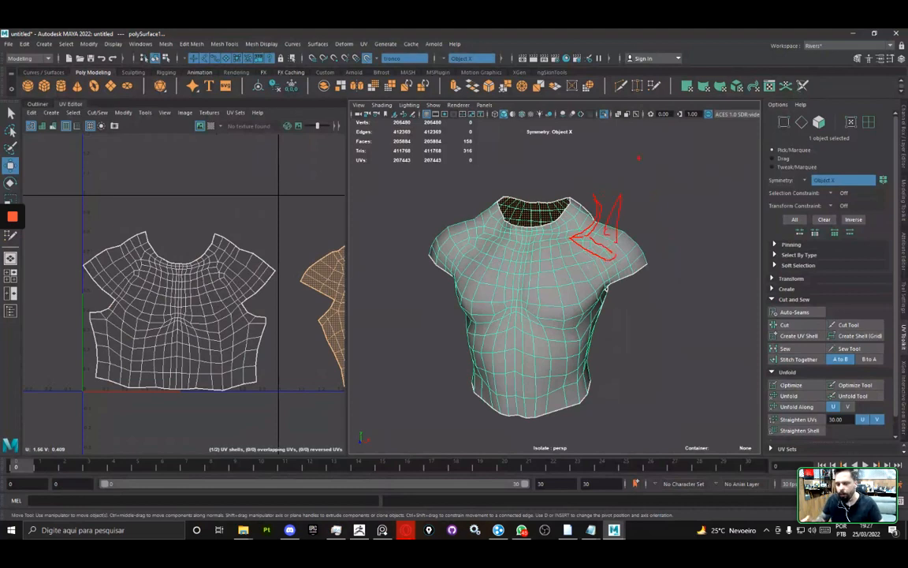
{"action": "key", "text": "Escape"}
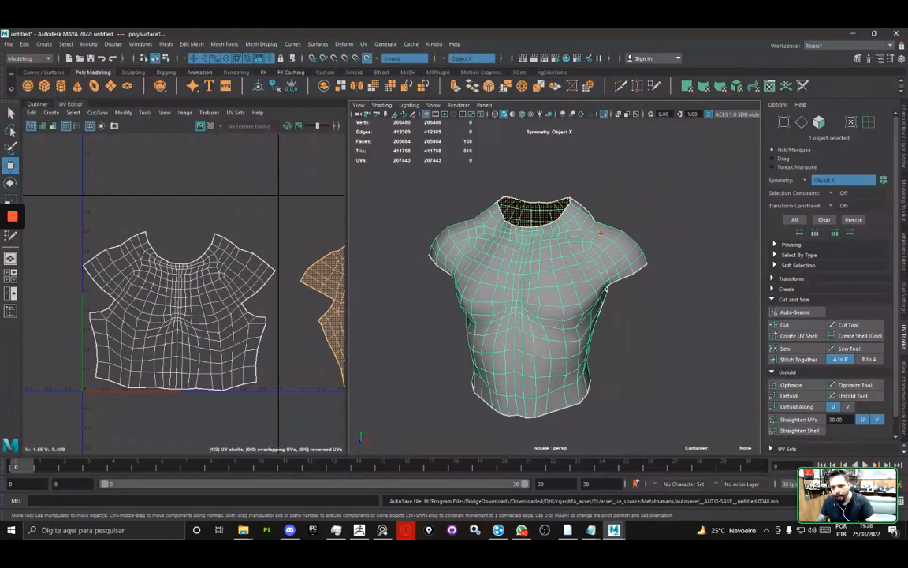
{"action": "left_click_drag", "start_coordinate": [601, 232], "coordinate": [649, 160]}
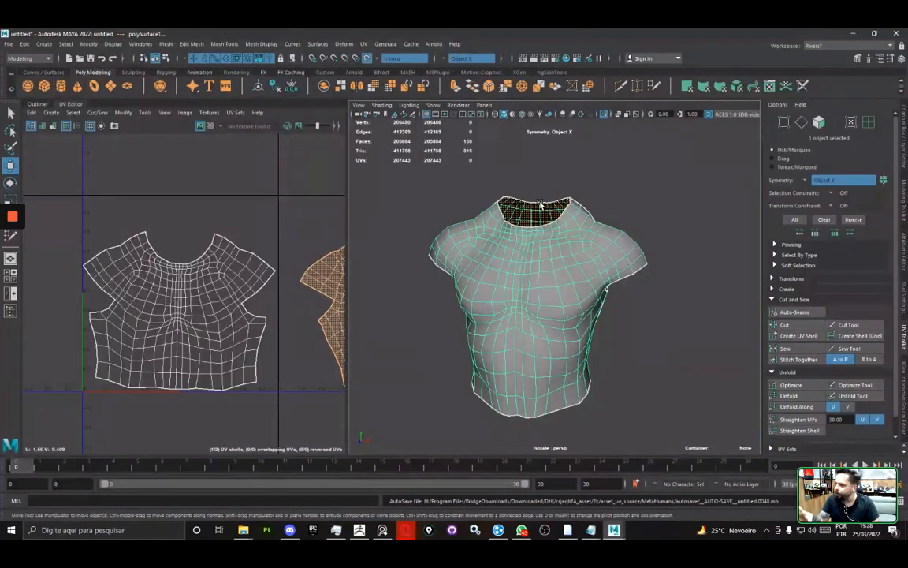
- Switch to Notepad and fill the UV SET sub-item with "OTIMIZAR QUANTIDADE DE MATERIAIS NO SEU PERSONAGEM", indenting the wrapped word
{"action": "key", "text": "alt+Tab"}
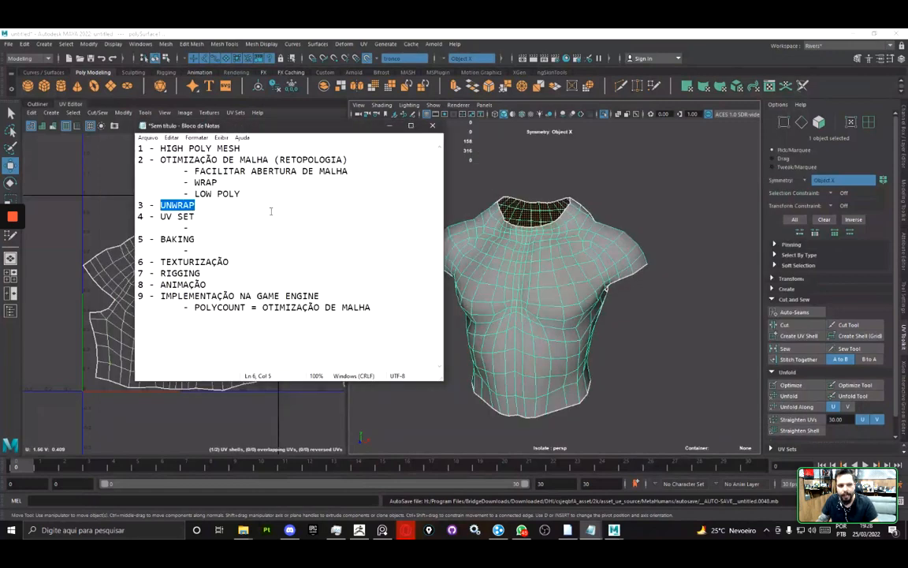
{"action": "left_click", "coordinate": [216, 208]}
{"action": "left_click", "coordinate": [212, 228]}
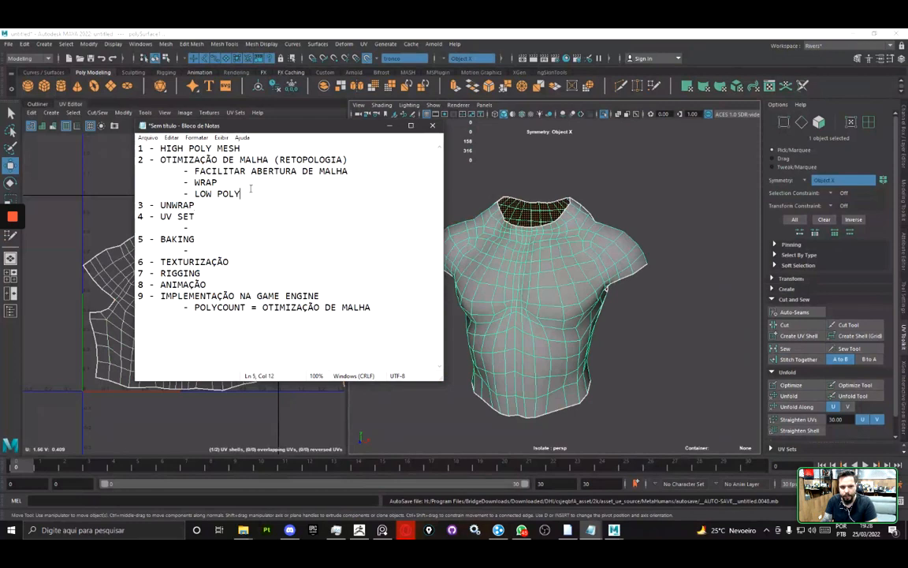
{"action": "type", "text": "OTIM"}
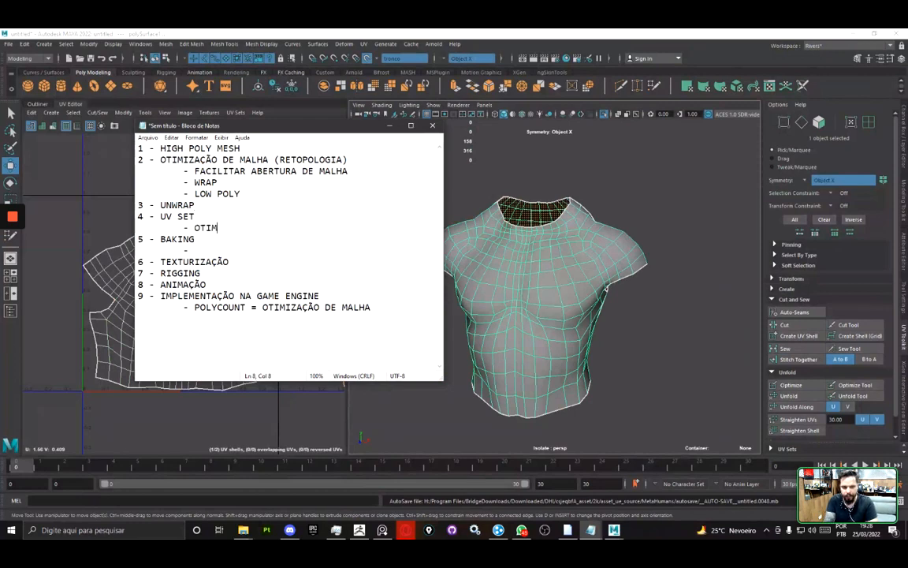
{"action": "type", "text": "IZAR QUA"}
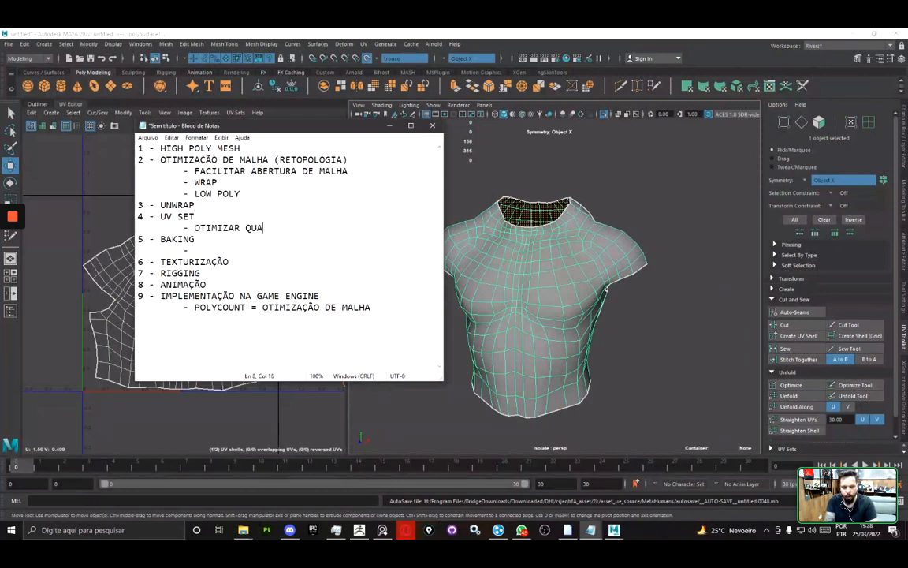
{"action": "type", "text": "NTIDADE DE MATERIAIS NO SEU ÉR"}
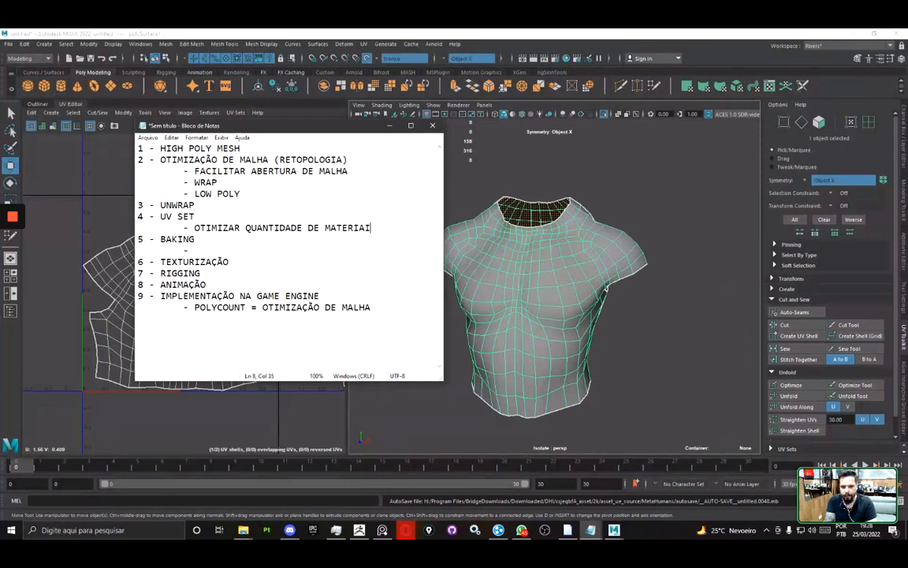
{"action": "key", "text": "BackSpace"}
{"action": "key", "text": "BackSpace"}
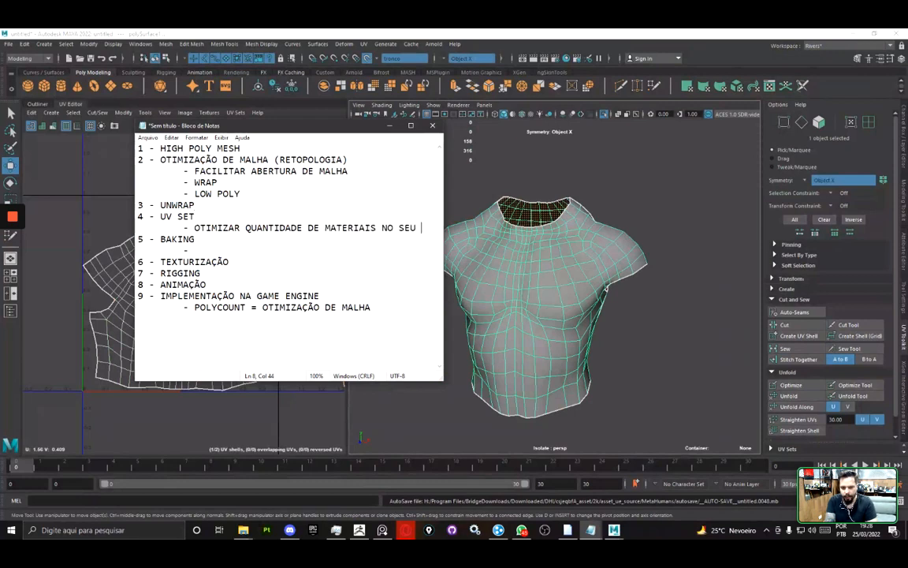
{"action": "type", "text": "PERSONAGEM"}
{"action": "key", "text": "Home"}
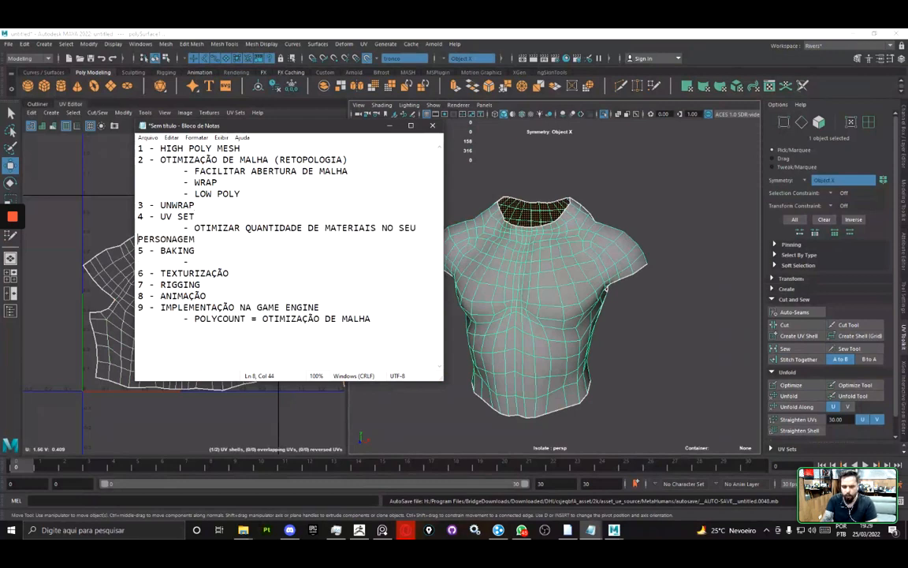
{"action": "key", "text": "Tab"}
{"action": "key", "text": "End"}
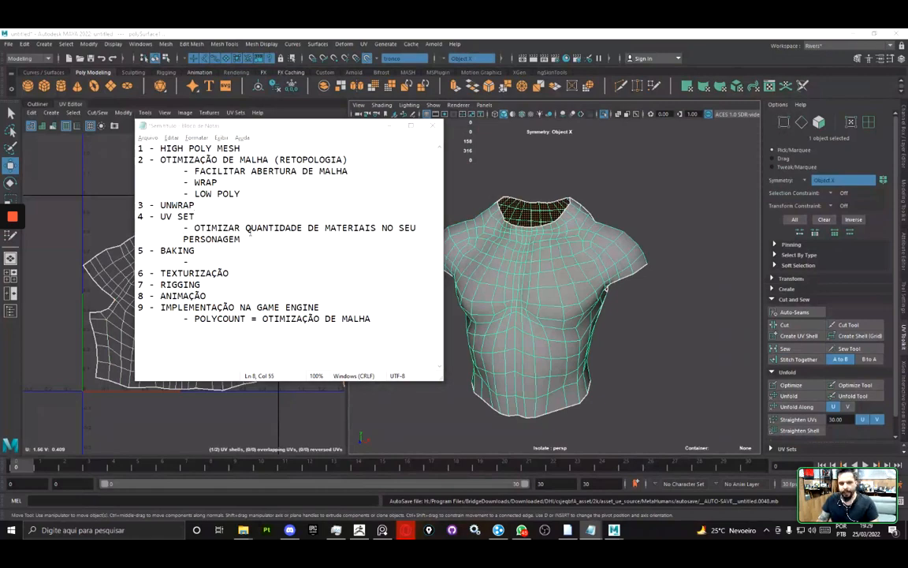
- Switch to the browser and show the Lancelot artwork's colour-coded model beside its UV layouts
{"action": "key", "text": "alt+Tab"}
{"action": "left_click", "coordinate": [479, 187]}
{"action": "left_click", "coordinate": [377, 33]}
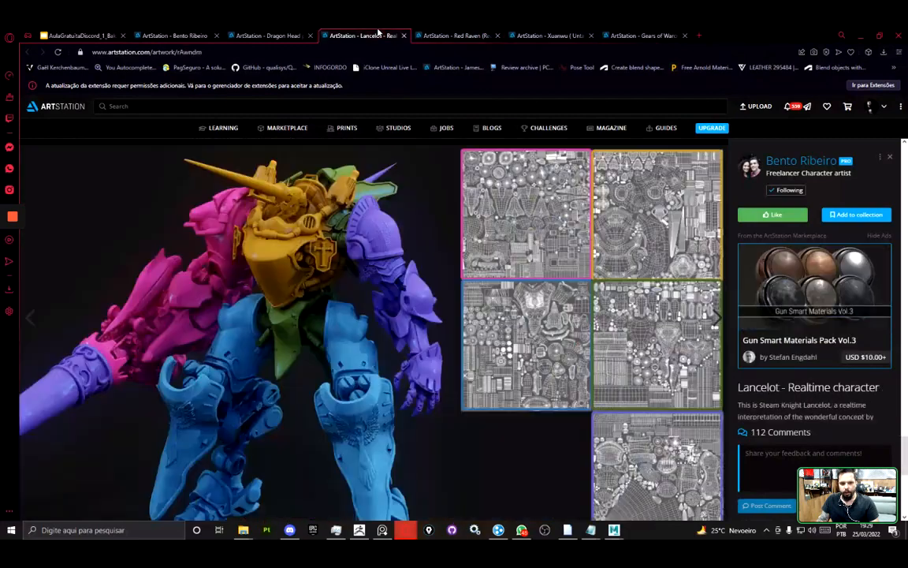
{"action": "scroll", "coordinate": [122, 349], "scroll_direction": "down", "scroll_amount": 3}
{"action": "scroll", "coordinate": [128, 331], "scroll_direction": "up", "scroll_amount": 3}
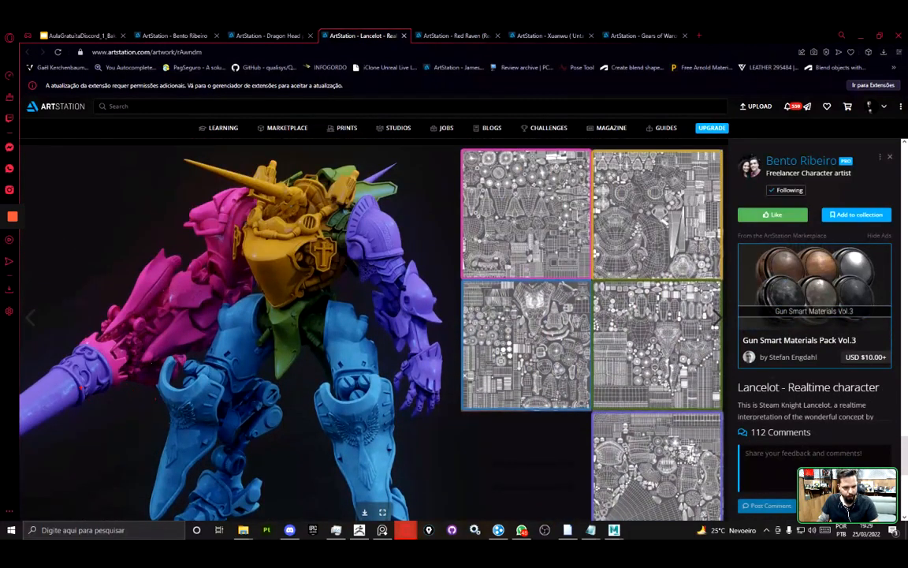
- Draw red pointer lines on the Lancelot model's pink, yellow, green, blue and purple parts to illustrate the material groups, and clear them
{"action": "left_click_drag", "start_coordinate": [81, 387], "coordinate": [96, 412]}
{"action": "left_click_drag", "start_coordinate": [139, 296], "coordinate": [94, 248]}
{"action": "left_click_drag", "start_coordinate": [296, 195], "coordinate": [296, 152]}
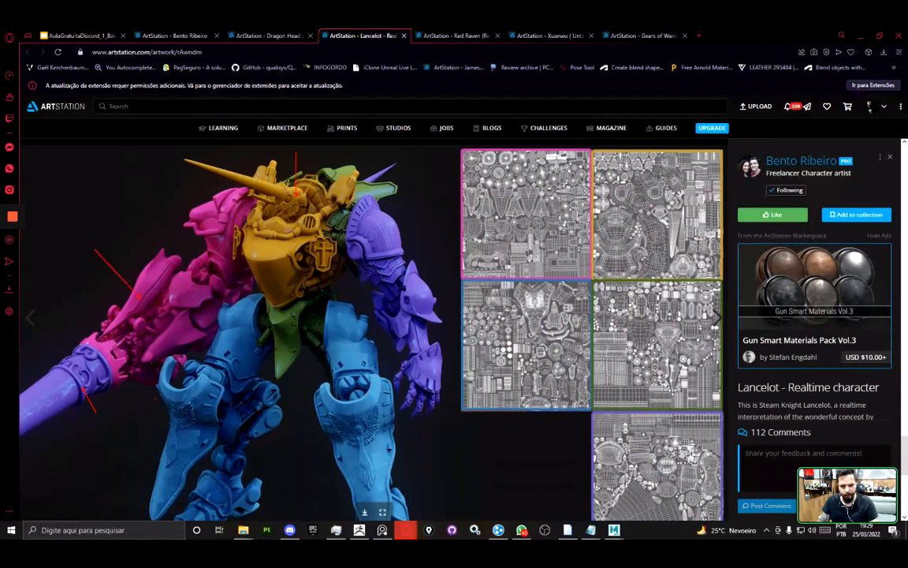
{"action": "left_click_drag", "start_coordinate": [378, 183], "coordinate": [399, 161]}
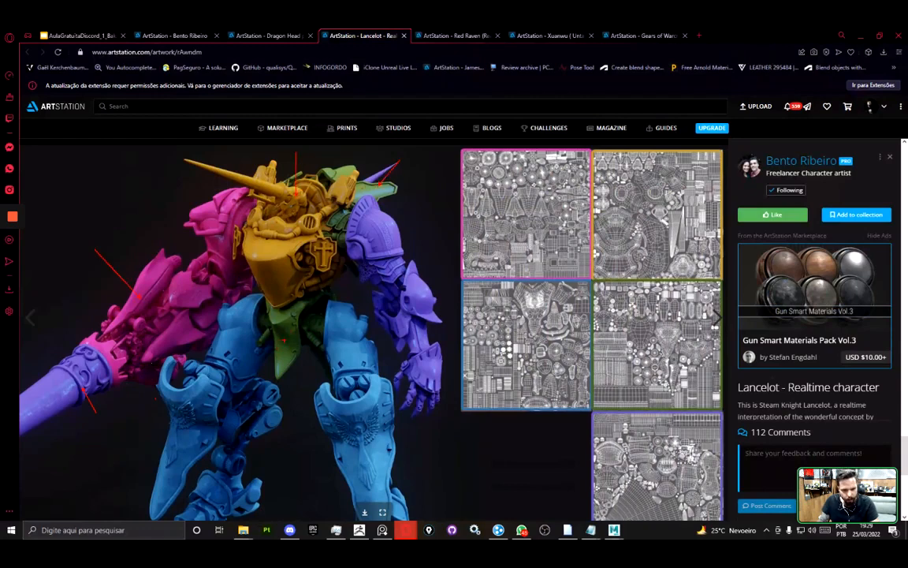
{"action": "left_click_drag", "start_coordinate": [288, 345], "coordinate": [289, 423]}
{"action": "left_click_drag", "start_coordinate": [233, 376], "coordinate": [265, 409]}
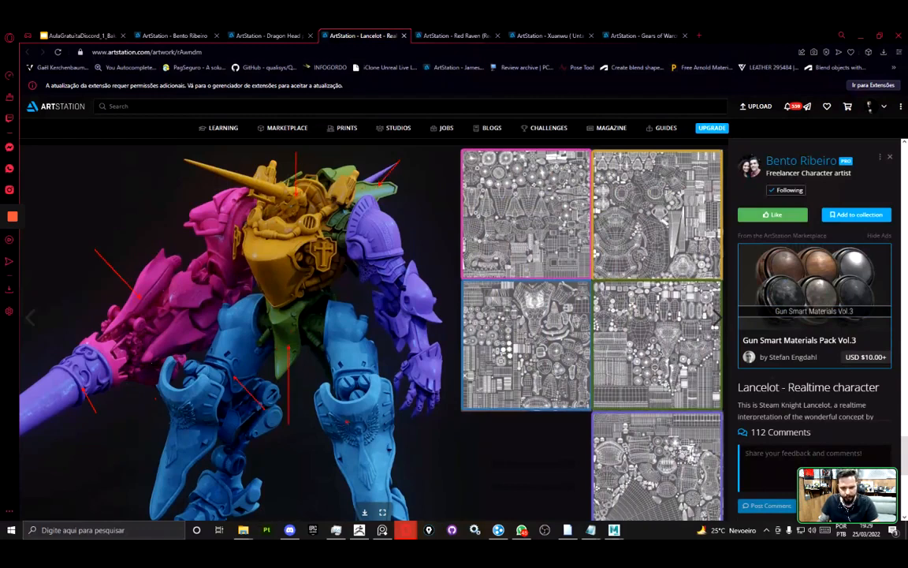
{"action": "left_click_drag", "start_coordinate": [349, 428], "coordinate": [379, 448]}
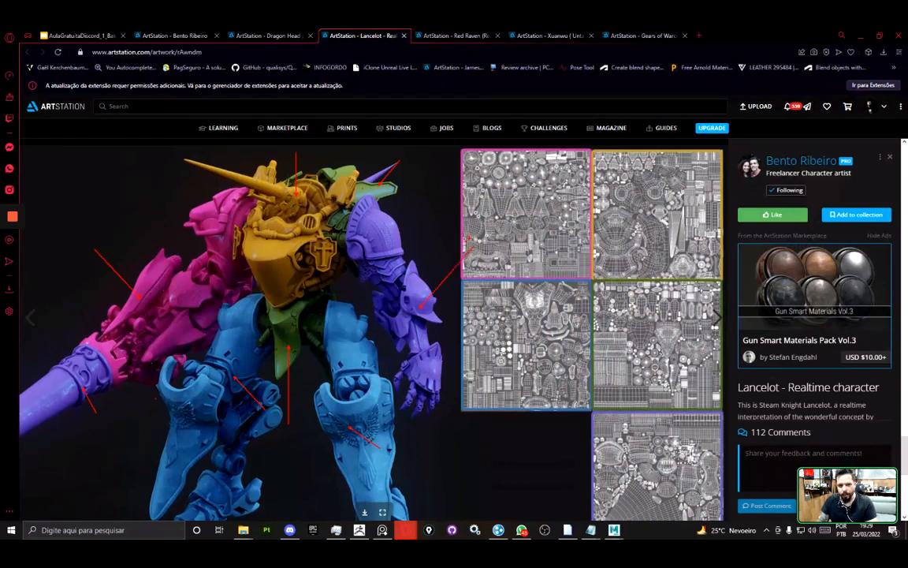
{"action": "key", "text": "Escape"}
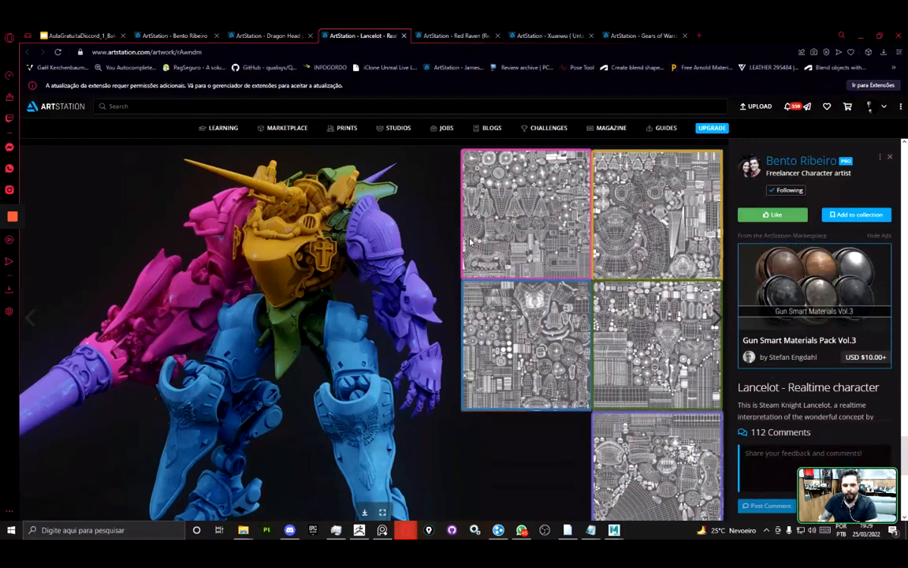
- Switch to Notepad, add the indented sub-item "- Cada material = 1 Draw Call" under UV SET and highlight that line
{"action": "key", "text": "alt+Tab"}
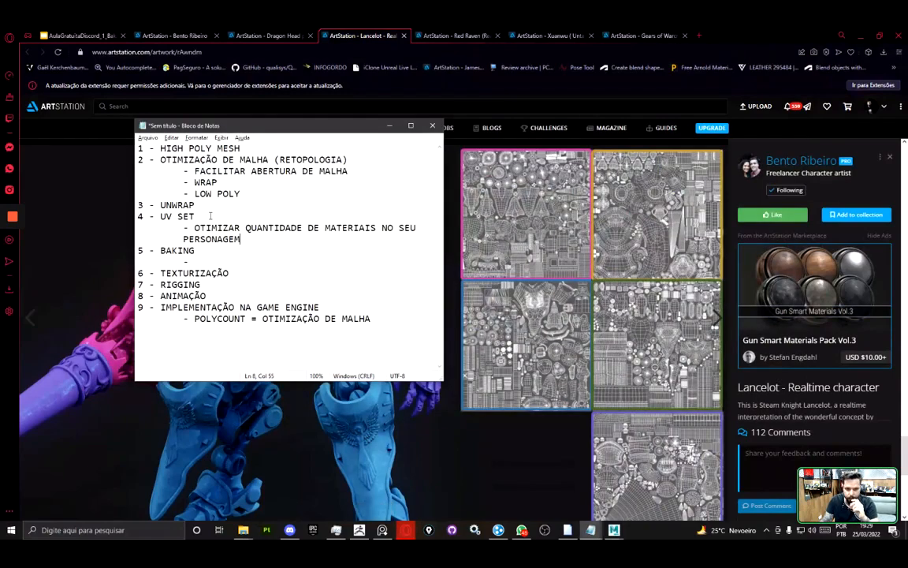
{"action": "key", "text": "Return"}
{"action": "key", "text": "Tab"}
{"action": "type", "text": "- Ca"}
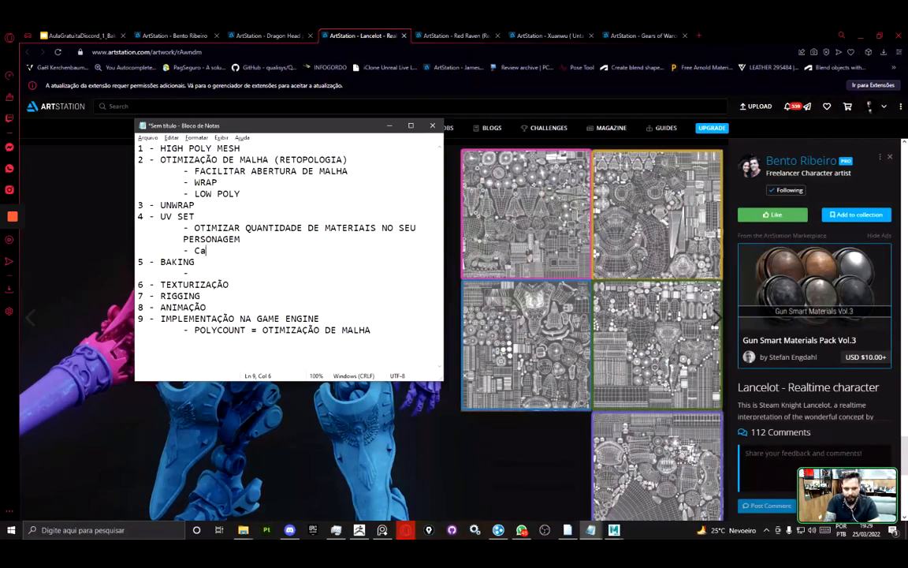
{"action": "type", "text": "da material = "}
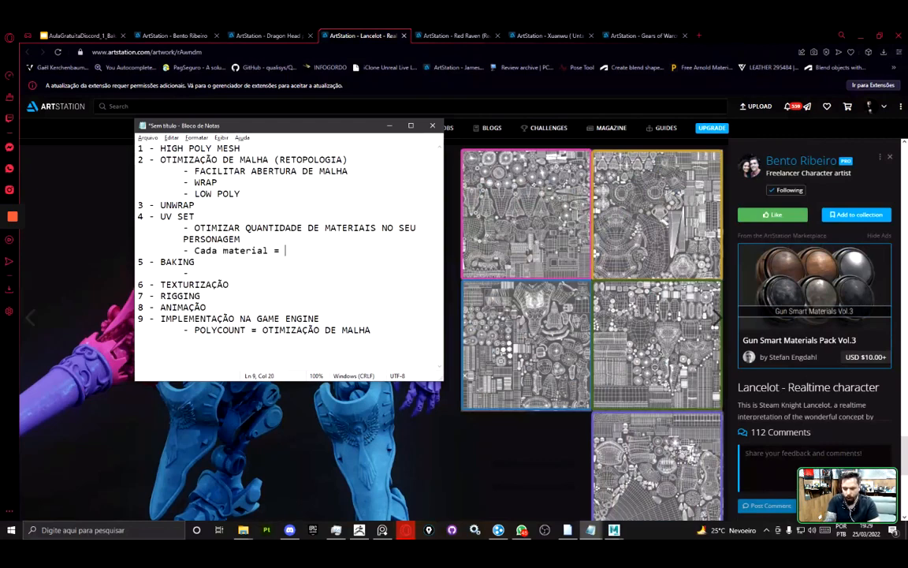
{"action": "type", "text": "1 D"}
{"action": "type", "text": "raw Call"}
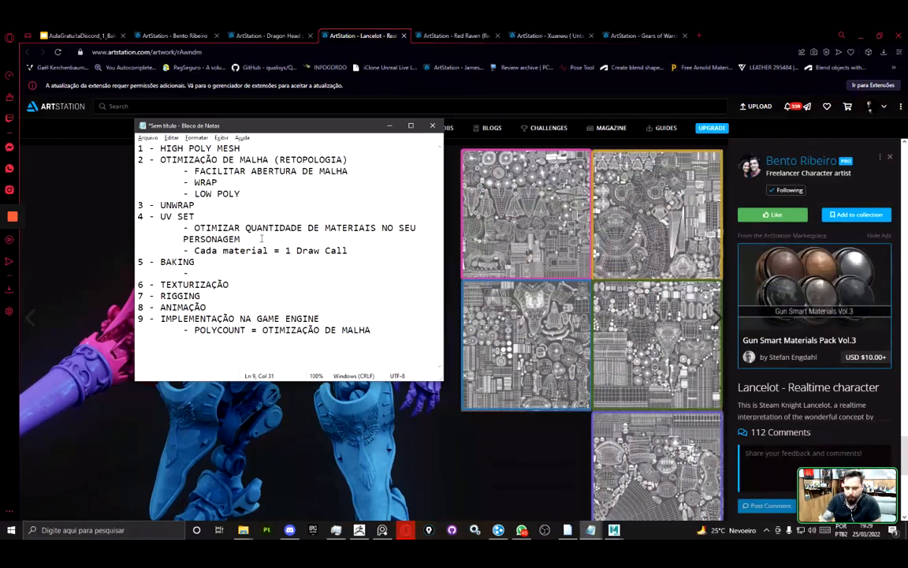
{"action": "key", "text": "shift+Home"}
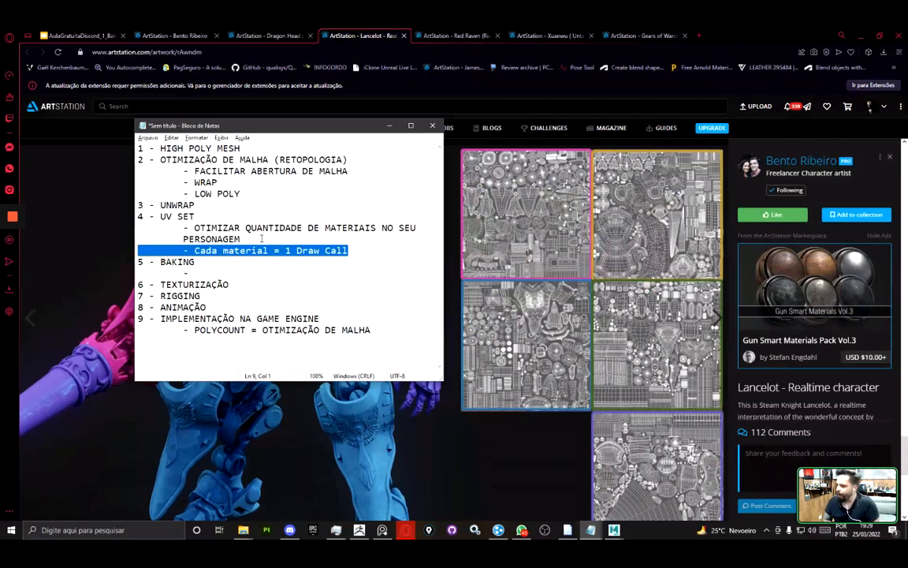
- Add the indented sub-item "- DRAW CALL" below the POLYCOUNT line under IMPLEMENTAÇÃO NA GAME ENGINE
{"action": "left_click", "coordinate": [416, 325]}
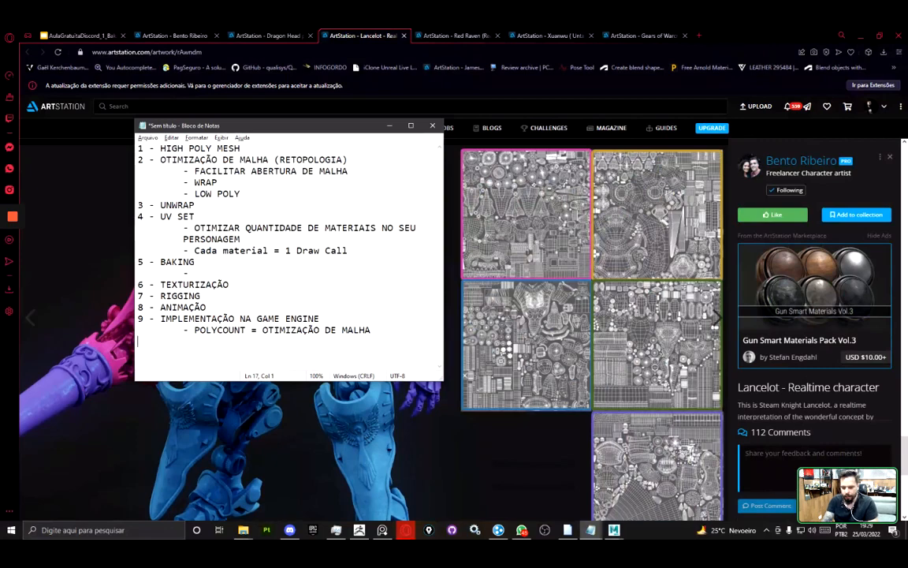
{"action": "key", "text": "Return"}
{"action": "key", "text": "Tab"}
{"action": "type", "text": "- DRAW CALL"}
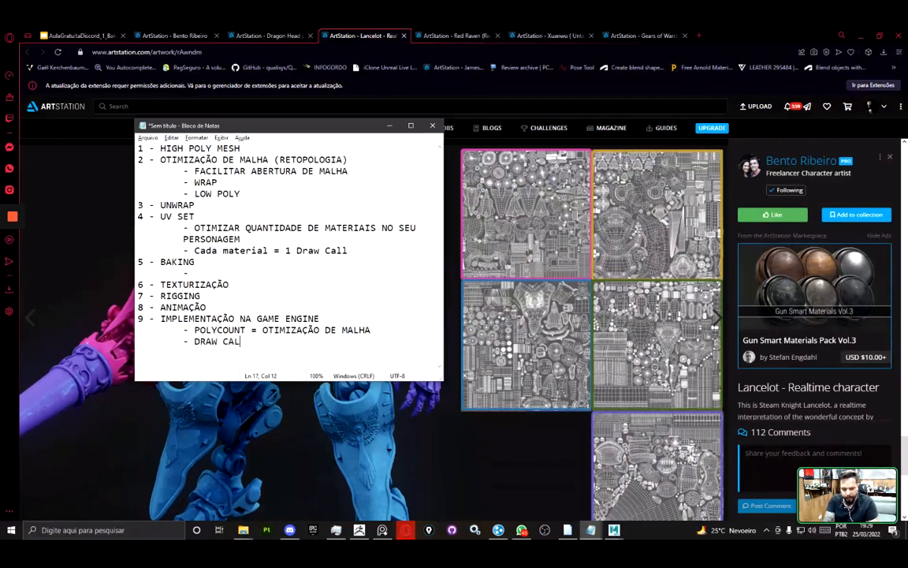
{"action": "key", "text": "ctrl+shift+Left"}
{"action": "key", "text": "ctrl+shift+Left"}
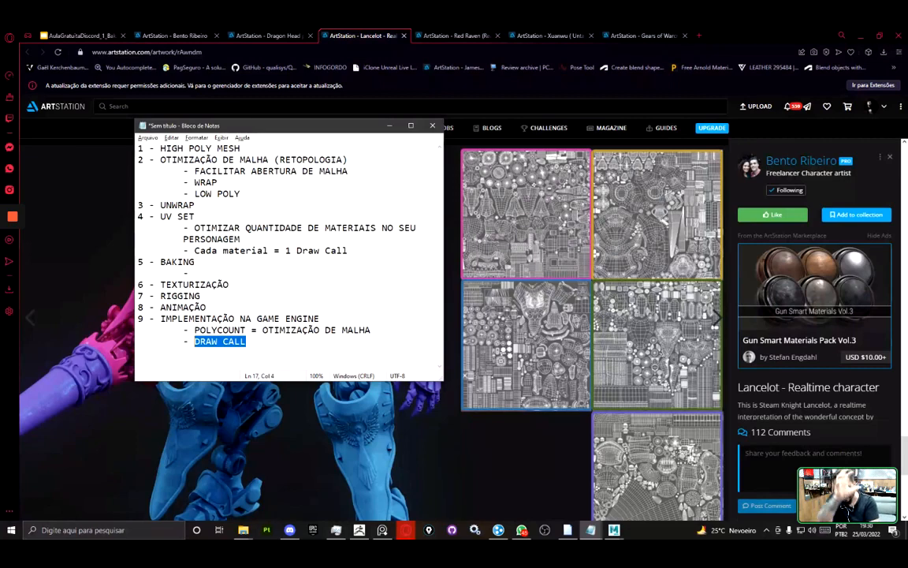
{"action": "left_click", "coordinate": [281, 349]}
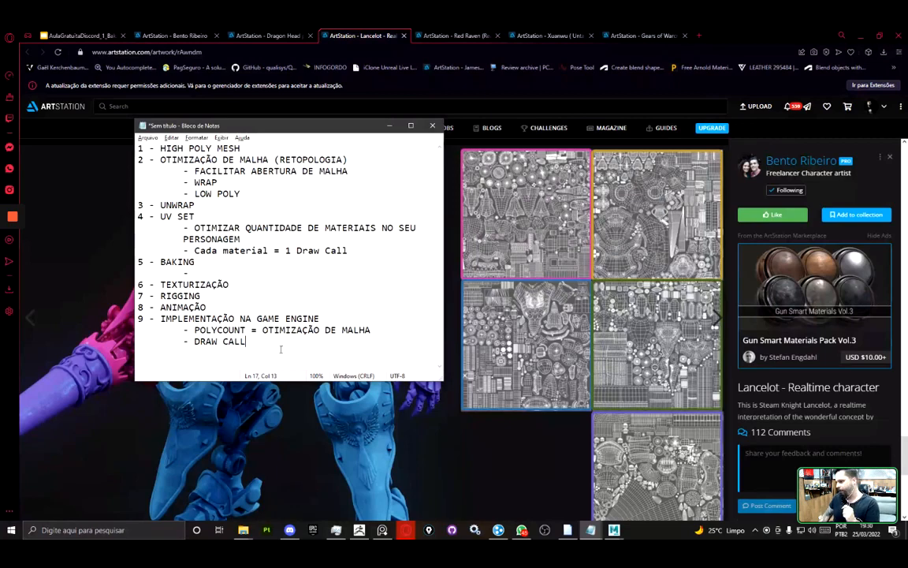
- Return to the Lancelot artwork in the browser, and unmute the microphone and turn on the camera in the Discord call
{"action": "left_click", "coordinate": [334, 32]}
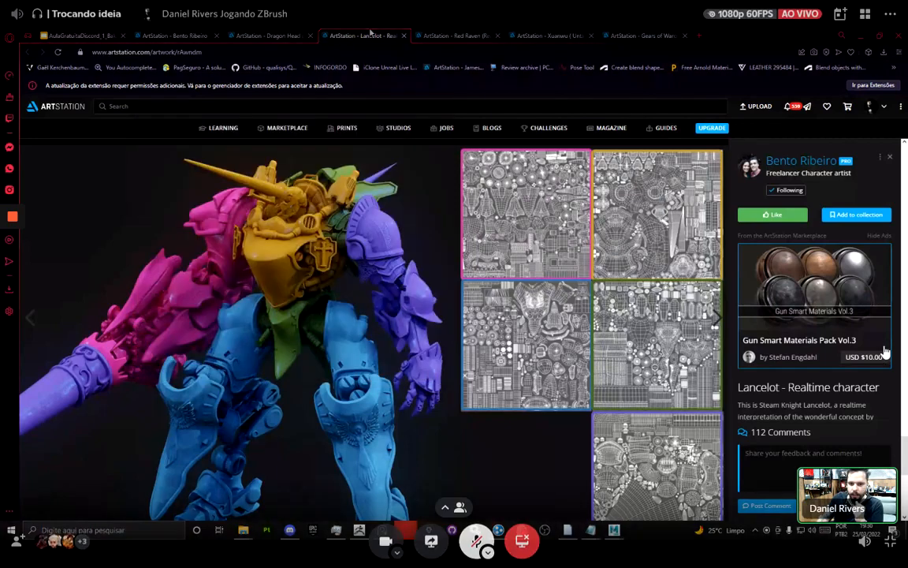
{"action": "left_click", "coordinate": [477, 539]}
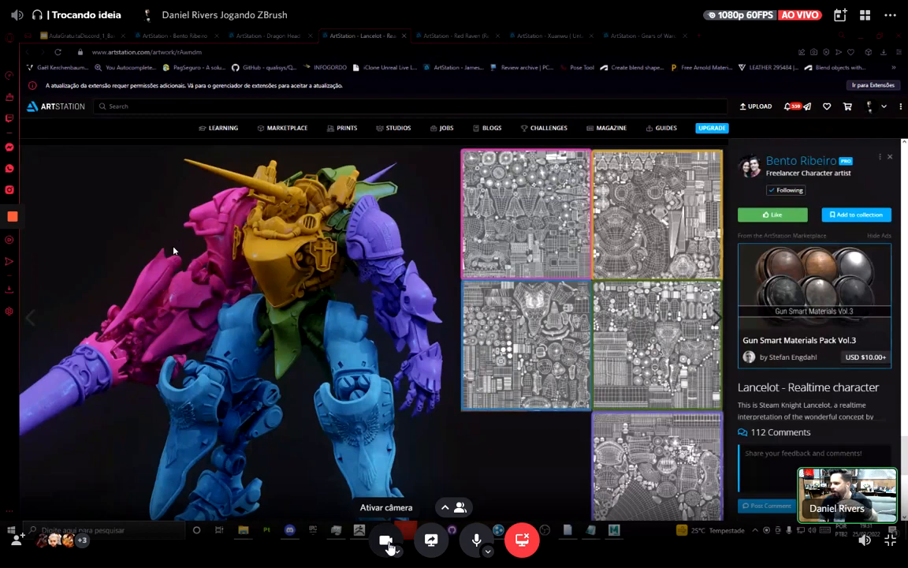
{"action": "left_click", "coordinate": [386, 542]}
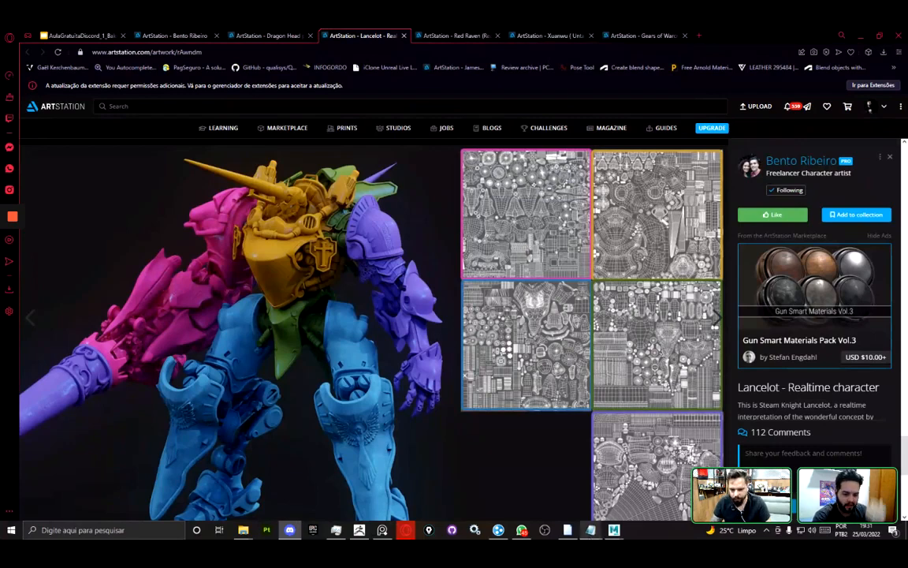
- Bring the Notepad notes back up and place the text cursor at the end of the "Cada material = 1 Draw Call" line
{"action": "mouse_move", "coordinate": [591, 530]}
{"action": "left_click", "coordinate": [555, 490]}
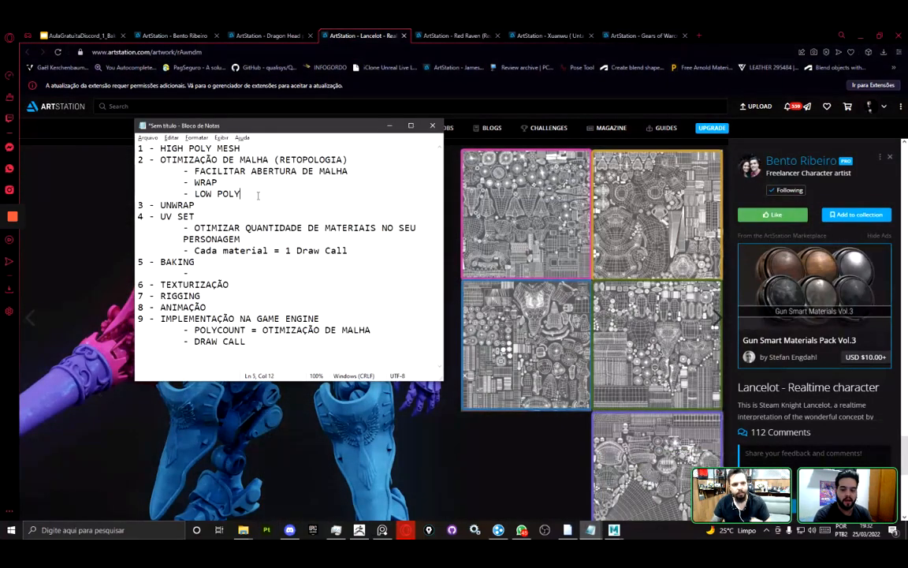
{"action": "left_click", "coordinate": [360, 251]}
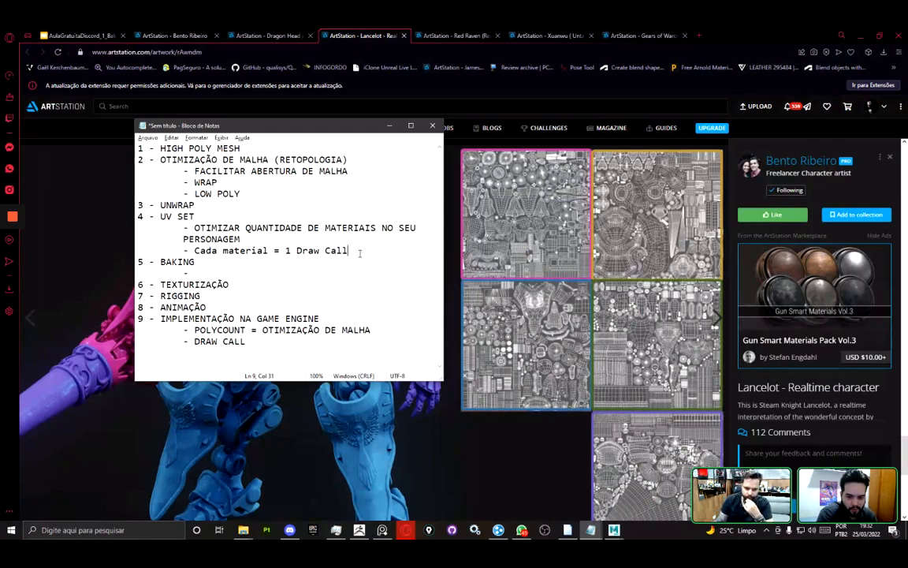
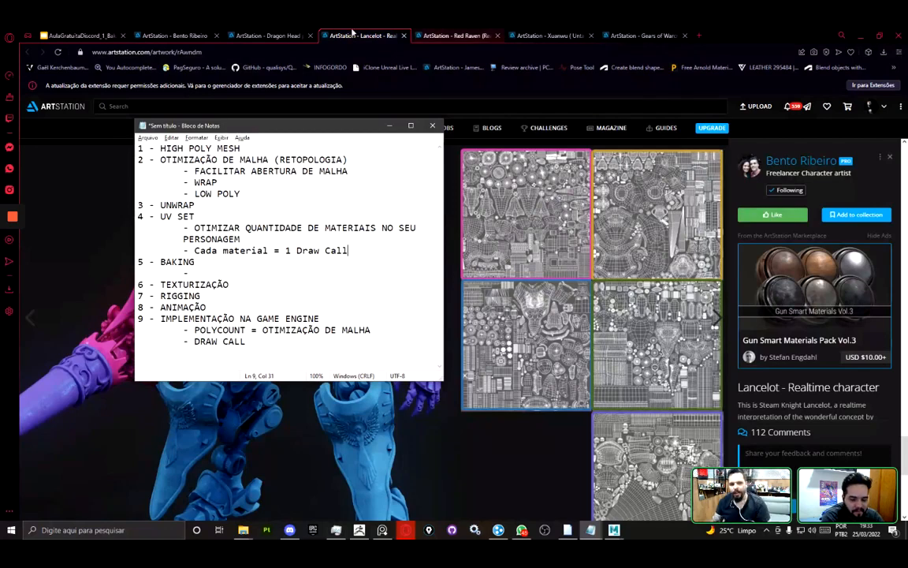
- Switch to the browser and annotate the Lancelot UV layouts with red arrows and boxes, including a box around the pink-framed layout
{"action": "left_click", "coordinate": [332, 32]}
{"action": "key", "text": "ctrl+2"}
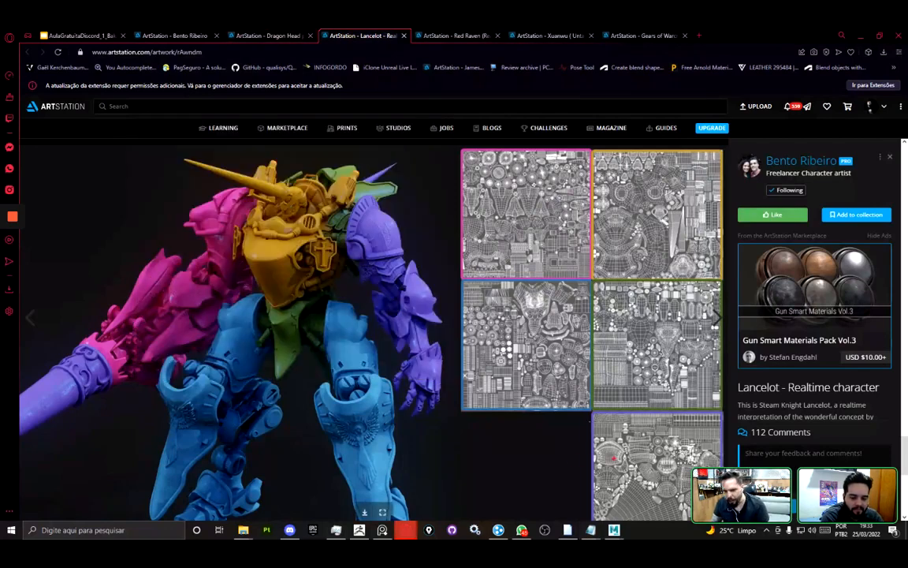
{"action": "left_click_drag", "start_coordinate": [614, 459], "coordinate": [565, 458], "text": "ctrl+shift"}
{"action": "left_click_drag", "start_coordinate": [522, 399], "coordinate": [488, 438], "text": "ctrl+shift"}
{"action": "left_click_drag", "start_coordinate": [655, 362], "coordinate": [653, 387], "text": "ctrl+shift"}
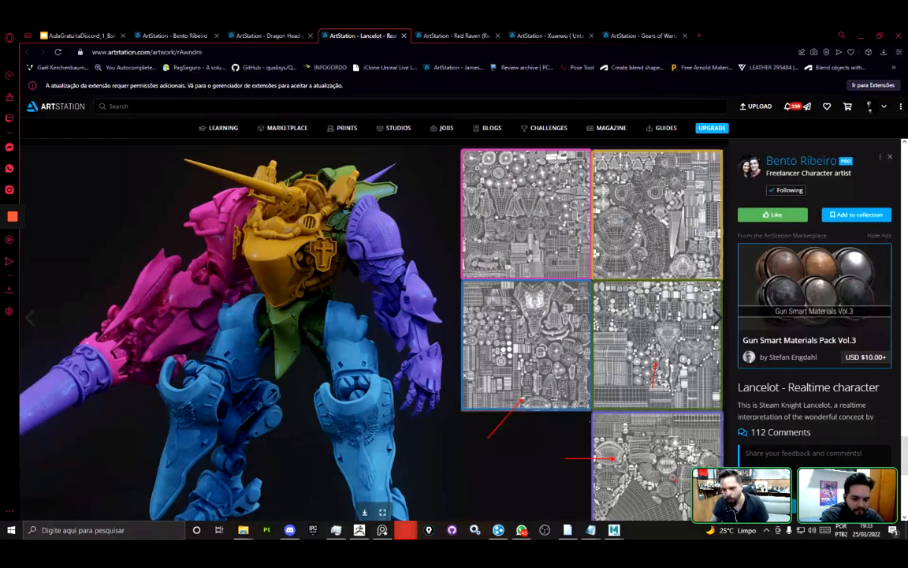
{"action": "key", "text": "b"}
{"action": "mouse_move", "coordinate": [460, 145]}
{"action": "left_mouse_down", "text": "ctrl"}
{"action": "mouse_move", "coordinate": [549, 221]}
{"action": "mouse_move", "coordinate": [605, 290]}
{"action": "mouse_move", "coordinate": [599, 281]}
{"action": "left_mouse_up", "text": "ctrl"}
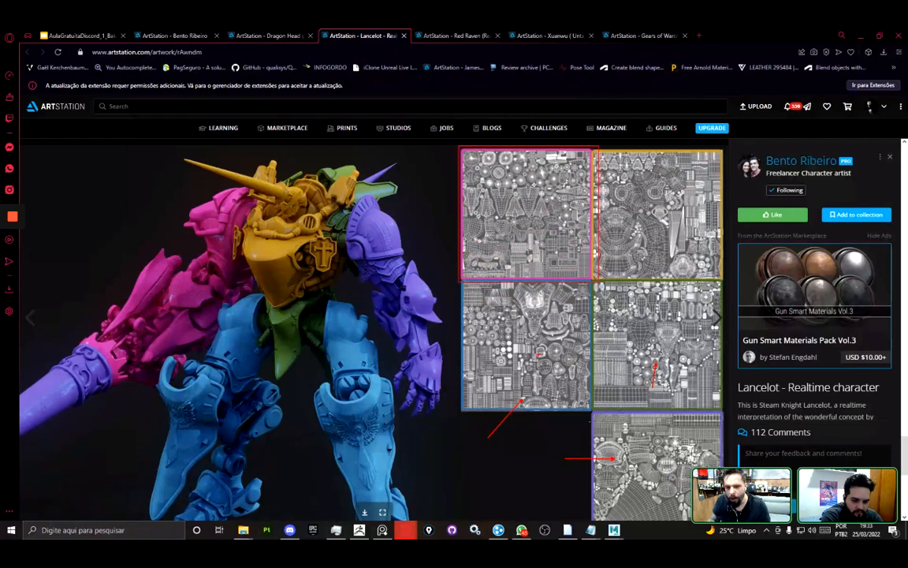
{"action": "left_click_drag", "start_coordinate": [484, 371], "coordinate": [458, 384], "text": "ctrl+shift"}
{"action": "left_click_drag", "start_coordinate": [624, 376], "coordinate": [597, 428], "text": "ctrl+shift"}
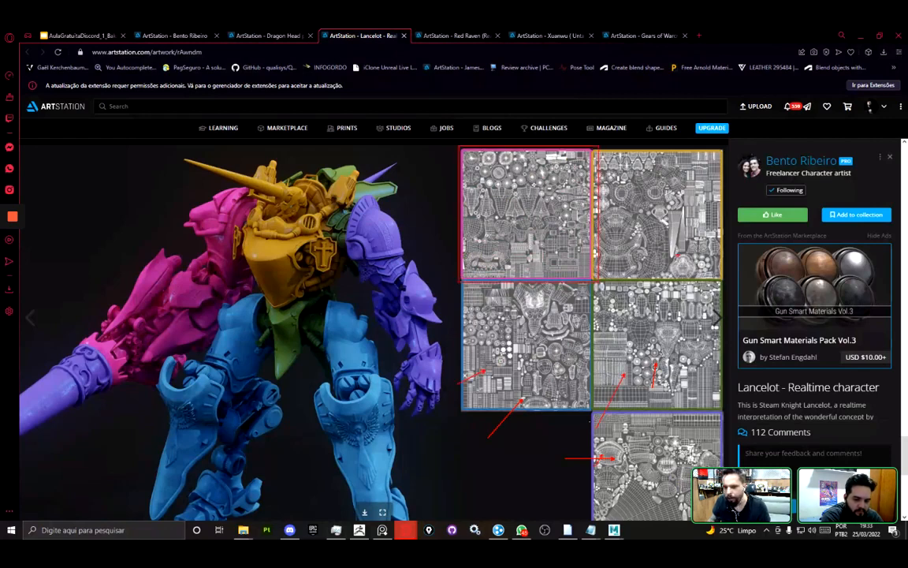
{"action": "left_click_drag", "start_coordinate": [677, 249], "coordinate": [664, 294], "text": "ctrl+shift"}
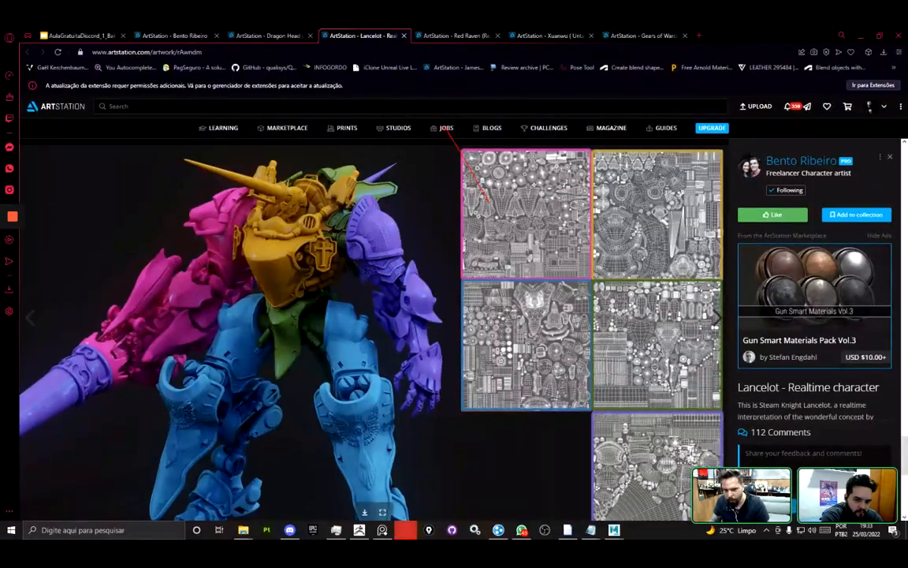
{"action": "mouse_move", "coordinate": [445, 140]}
{"action": "left_mouse_down"}
{"action": "mouse_move", "coordinate": [733, 536]}
{"action": "mouse_move", "coordinate": [734, 527]}
{"action": "left_mouse_up"}
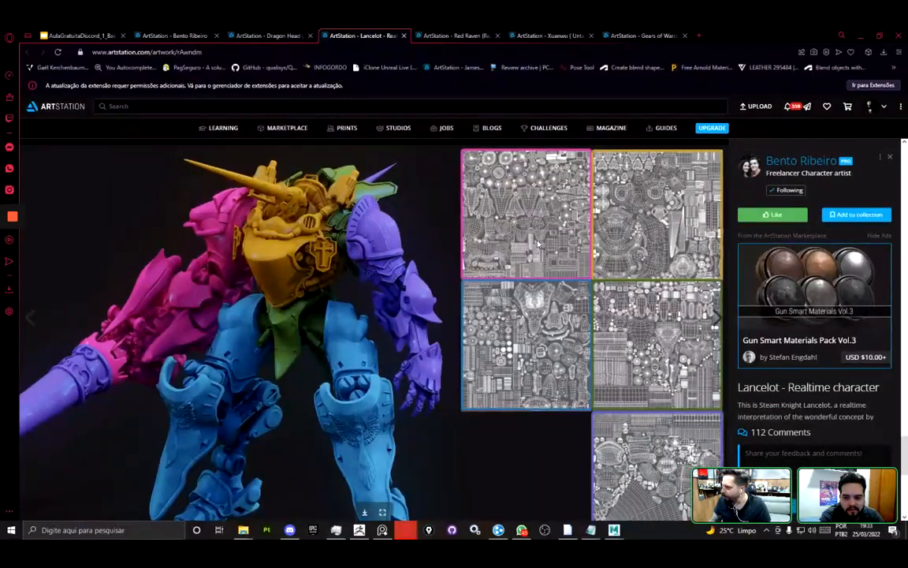
- Magnify the blue-framed UV layout, box its sections, mark it with arrows and circle the large plate shell, and clear the annotations
{"action": "scroll", "coordinate": [539, 244], "scroll_direction": "down", "scroll_amount": 1}
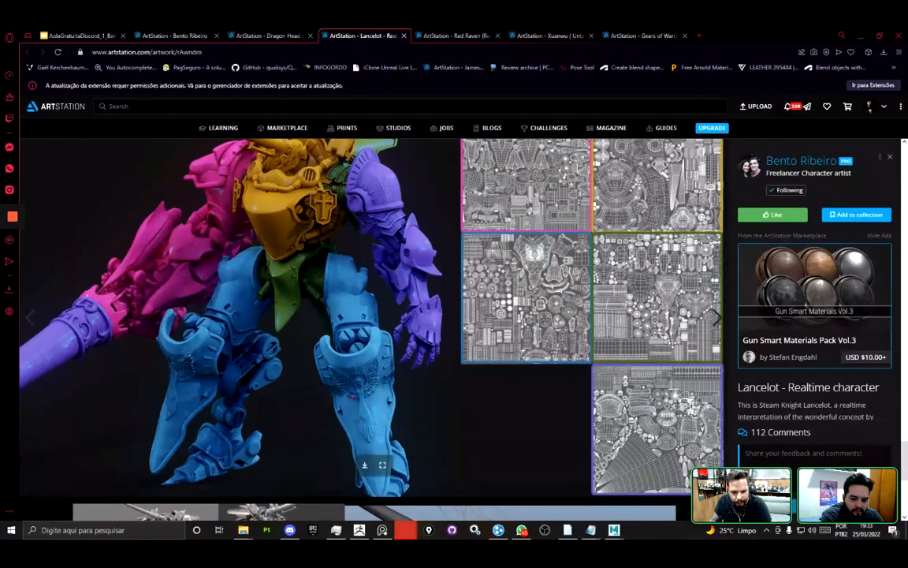
{"action": "mouse_move", "coordinate": [313, 343]}
{"action": "left_mouse_down"}
{"action": "mouse_move", "coordinate": [334, 339]}
{"action": "mouse_move", "coordinate": [410, 357]}
{"action": "mouse_move", "coordinate": [406, 471]}
{"action": "mouse_move", "coordinate": [330, 376]}
{"action": "left_mouse_up"}
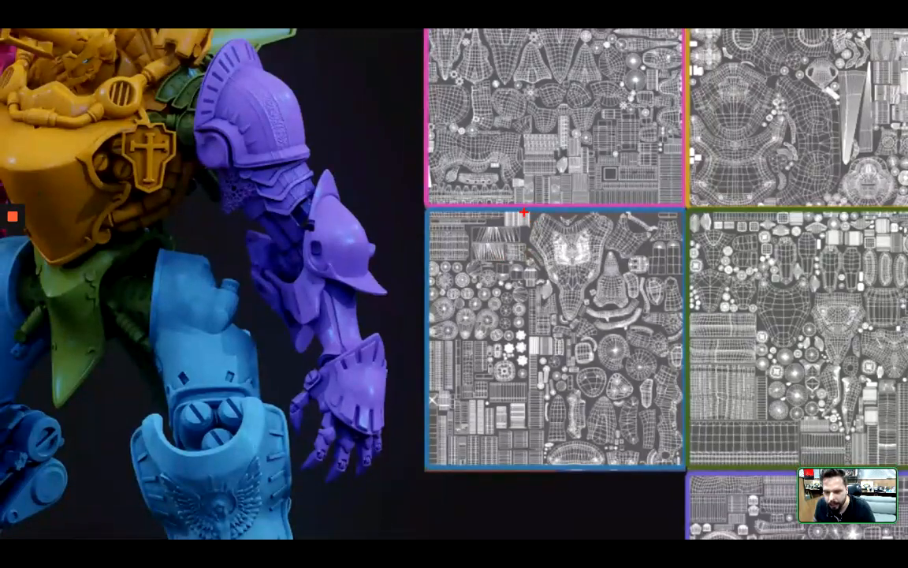
{"action": "mouse_move", "coordinate": [524, 213]}
{"action": "left_mouse_down", "text": "ctrl"}
{"action": "mouse_move", "coordinate": [581, 266]}
{"action": "mouse_move", "coordinate": [618, 323]}
{"action": "left_mouse_up", "text": "ctrl"}
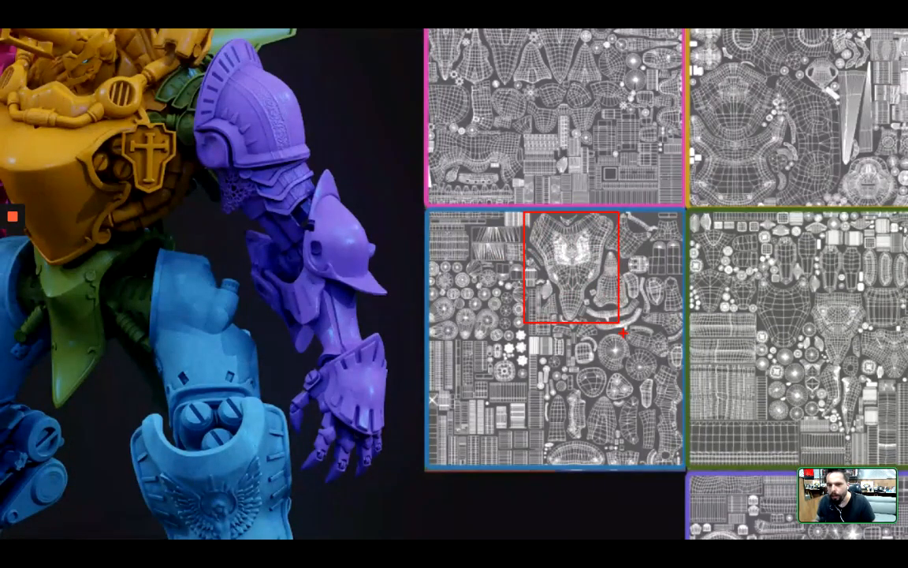
{"action": "left_click_drag", "start_coordinate": [400, 237], "coordinate": [284, 197], "text": "ctrl+shift"}
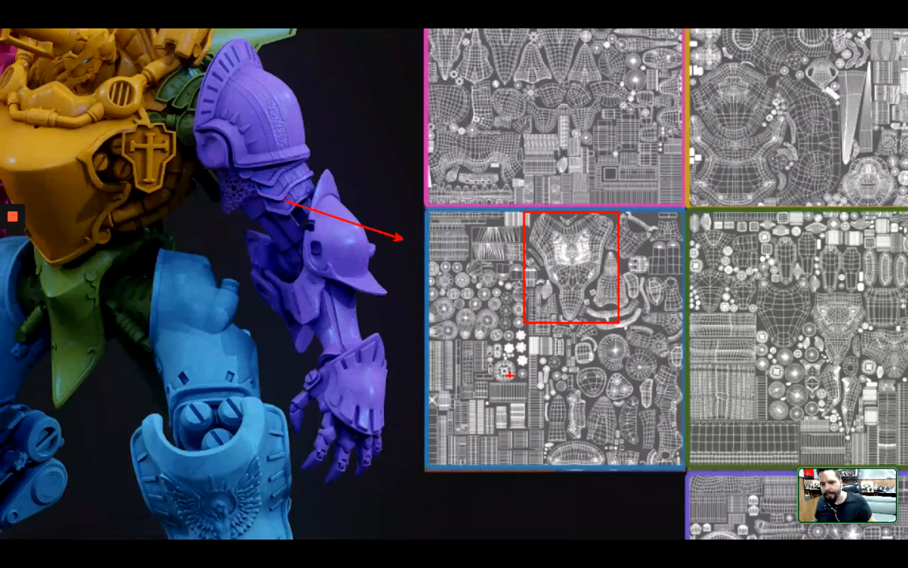
{"action": "left_click_drag", "start_coordinate": [525, 324], "coordinate": [423, 213], "text": "ctrl"}
{"action": "left_click_drag", "start_coordinate": [416, 336], "coordinate": [520, 462], "text": "ctrl"}
{"action": "mouse_move", "coordinate": [622, 326]}
{"action": "left_mouse_down", "text": "ctrl"}
{"action": "mouse_move", "coordinate": [676, 441]}
{"action": "mouse_move", "coordinate": [681, 479]}
{"action": "left_mouse_up", "text": "ctrl"}
{"action": "mouse_move", "coordinate": [677, 343]}
{"action": "left_mouse_down", "text": "ctrl"}
{"action": "mouse_move", "coordinate": [618, 215]}
{"action": "mouse_move", "coordinate": [638, 168]}
{"action": "left_mouse_up", "text": "ctrl"}
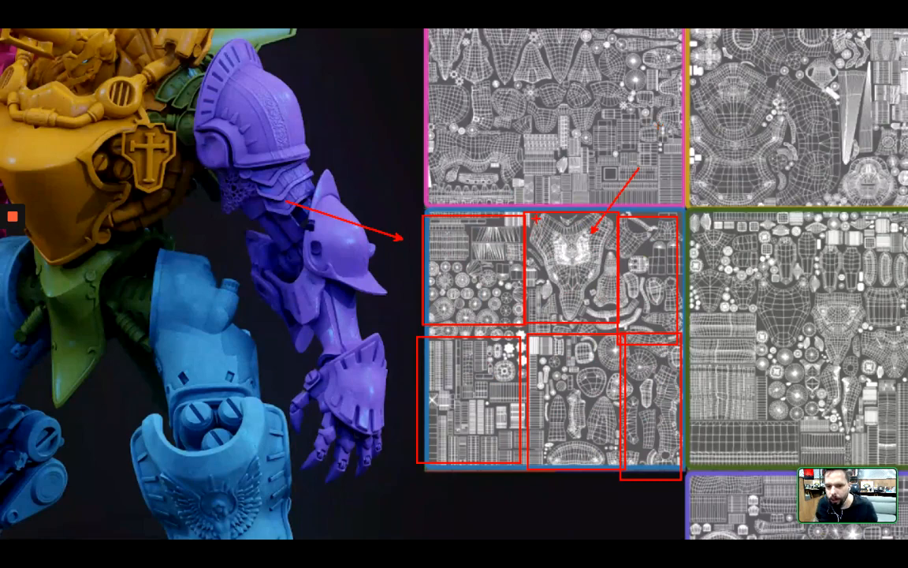
{"action": "mouse_move", "coordinate": [548, 215]}
{"action": "left_mouse_down"}
{"action": "mouse_move", "coordinate": [540, 260]}
{"action": "mouse_move", "coordinate": [582, 317]}
{"action": "mouse_move", "coordinate": [611, 252]}
{"action": "mouse_move", "coordinate": [560, 198]}
{"action": "left_mouse_up"}
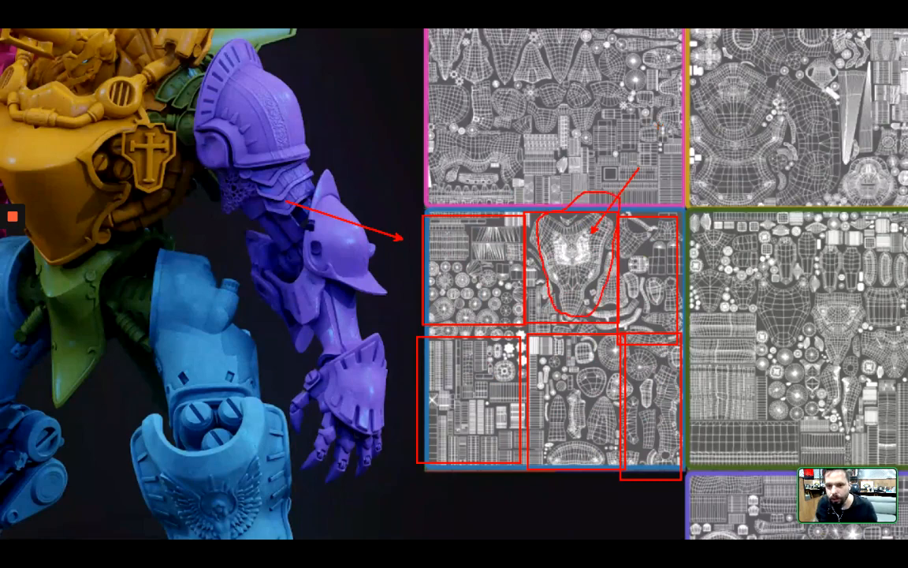
{"action": "key", "text": "Escape"}
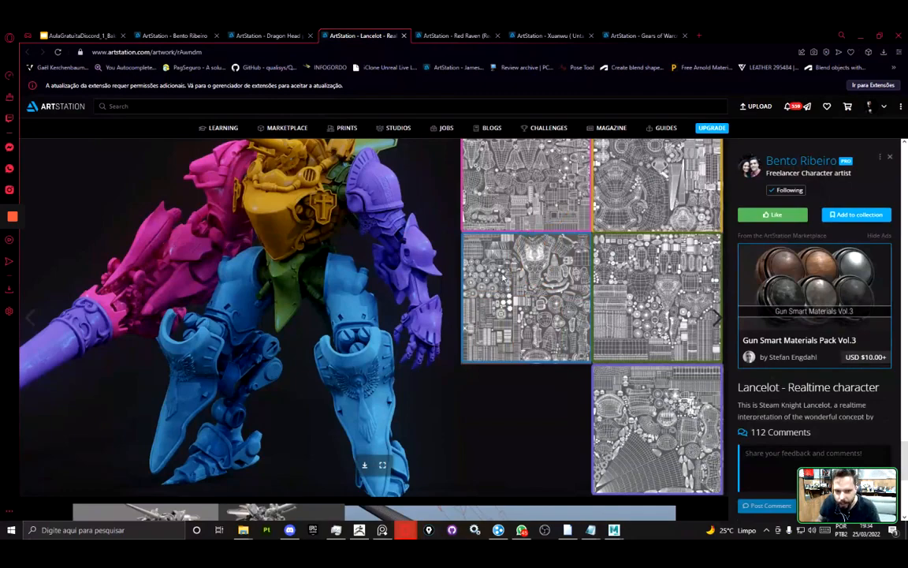
- Magnify the blue-framed UV layout again and mark a small shell at its edge with a red arrow and a small box
{"action": "key", "text": "ctrl+1"}
{"action": "left_click", "coordinate": [462, 267]}
{"action": "left_click_drag", "start_coordinate": [464, 256], "coordinate": [394, 256], "text": "ctrl+shift"}
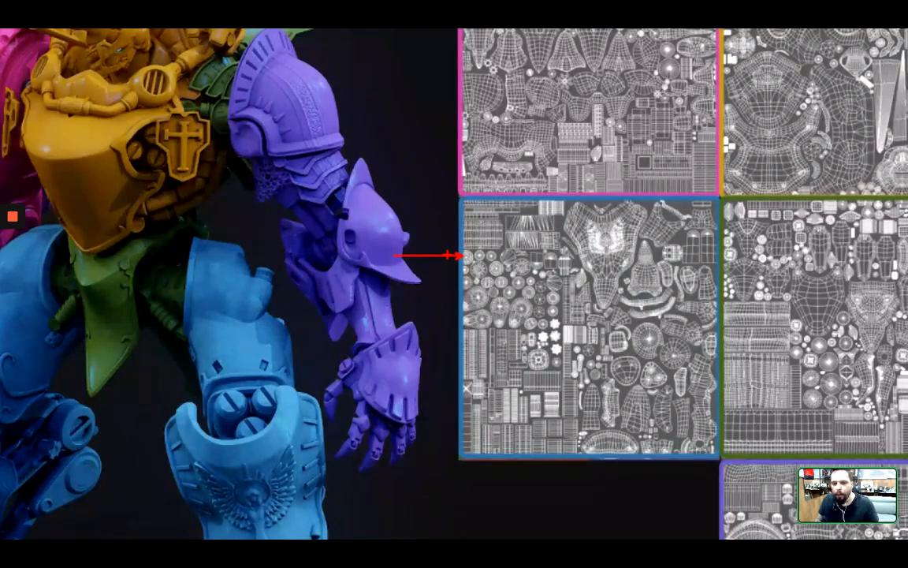
{"action": "left_click_drag", "start_coordinate": [454, 251], "coordinate": [475, 261], "text": "ctrl"}
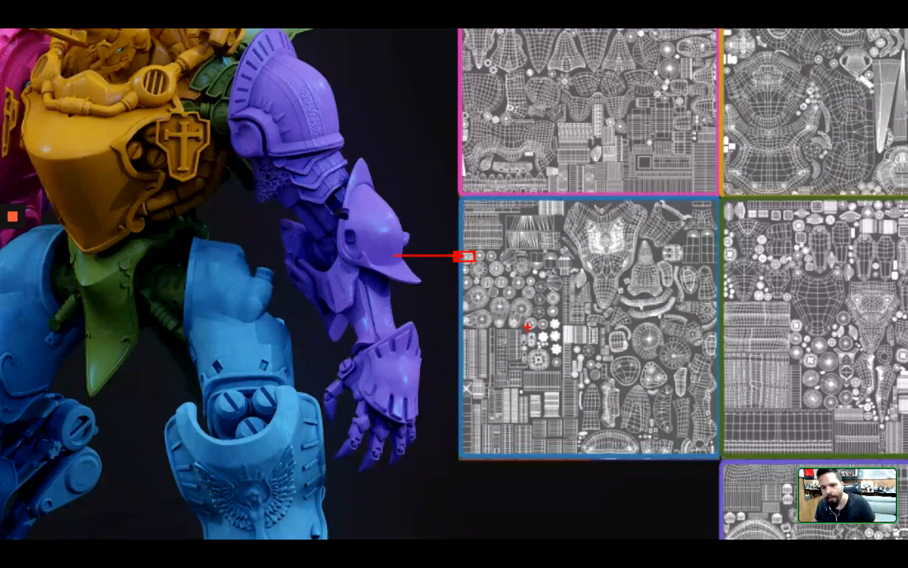
- Point a red arrow at the curved shell, box the whole blue-framed UV layout, and clear the magnified annotations
{"action": "left_click_drag", "start_coordinate": [630, 320], "coordinate": [583, 387]}
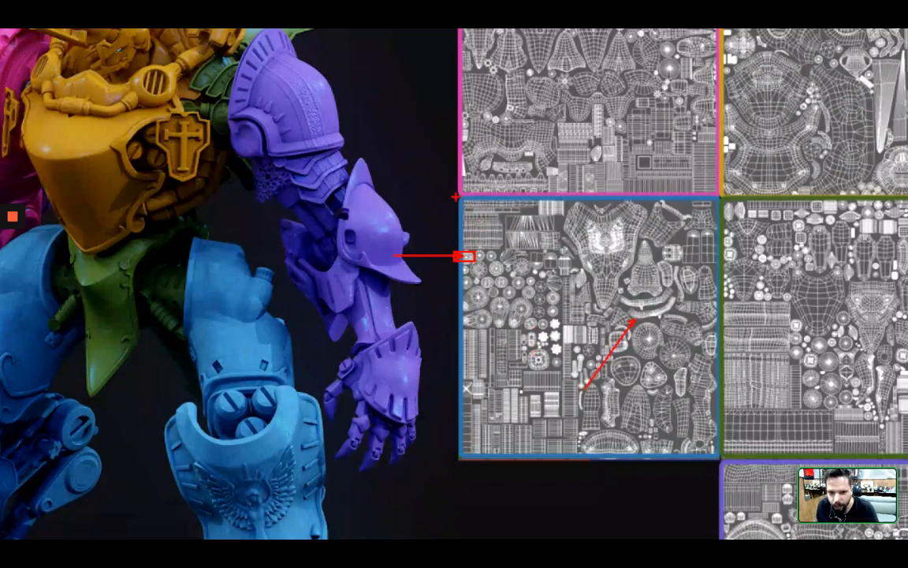
{"action": "left_click_drag", "start_coordinate": [453, 197], "coordinate": [722, 469]}
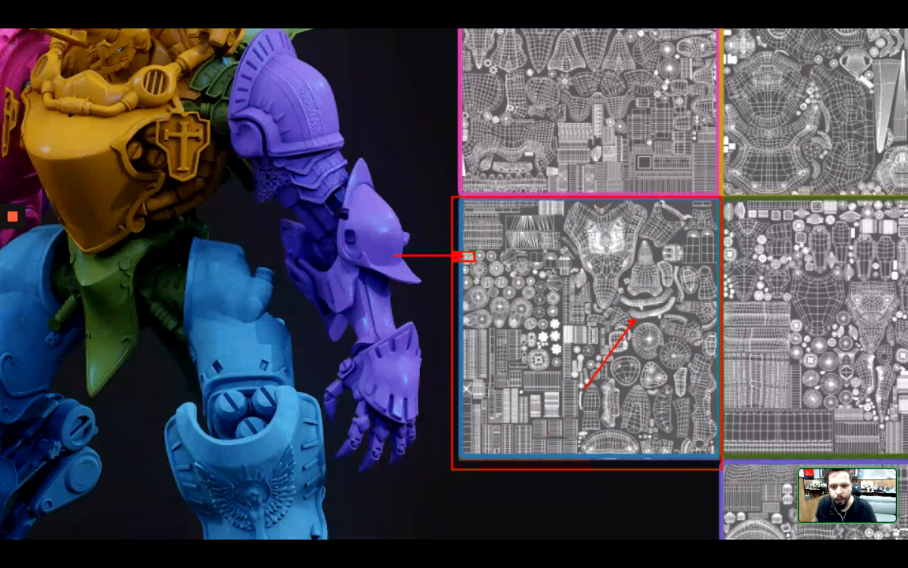
{"action": "key", "text": "Escape"}
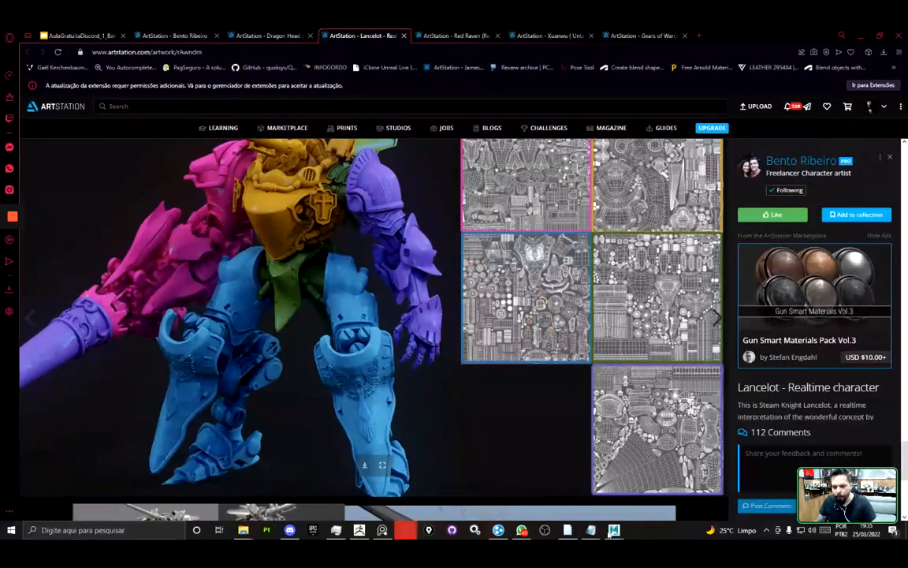
- Switch to ZBrush, select the tronco subtool of the orc and show only that torso
{"action": "left_click", "coordinate": [360, 530]}
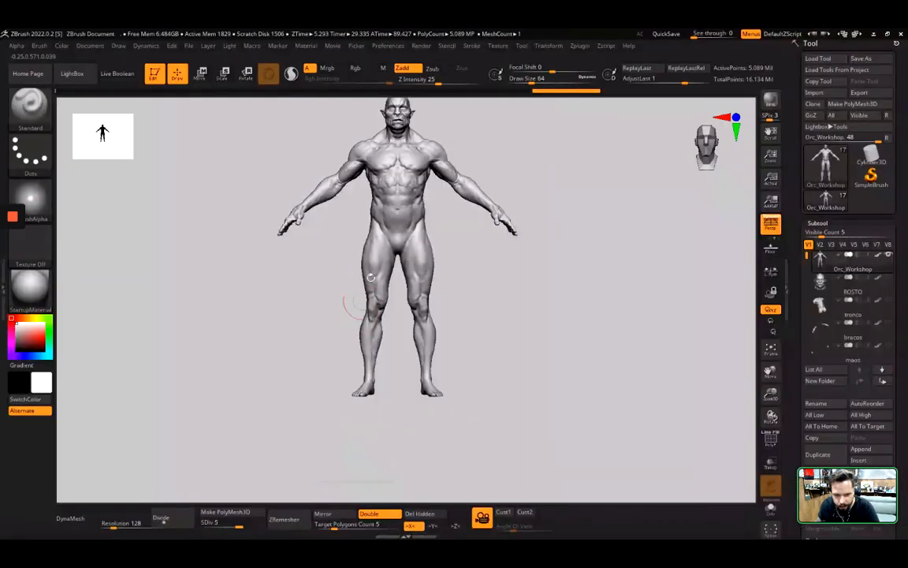
{"action": "left_click_drag", "start_coordinate": [498, 285], "coordinate": [513, 379], "text": "alt"}
{"action": "left_click_drag", "start_coordinate": [585, 280], "coordinate": [559, 400], "text": "alt"}
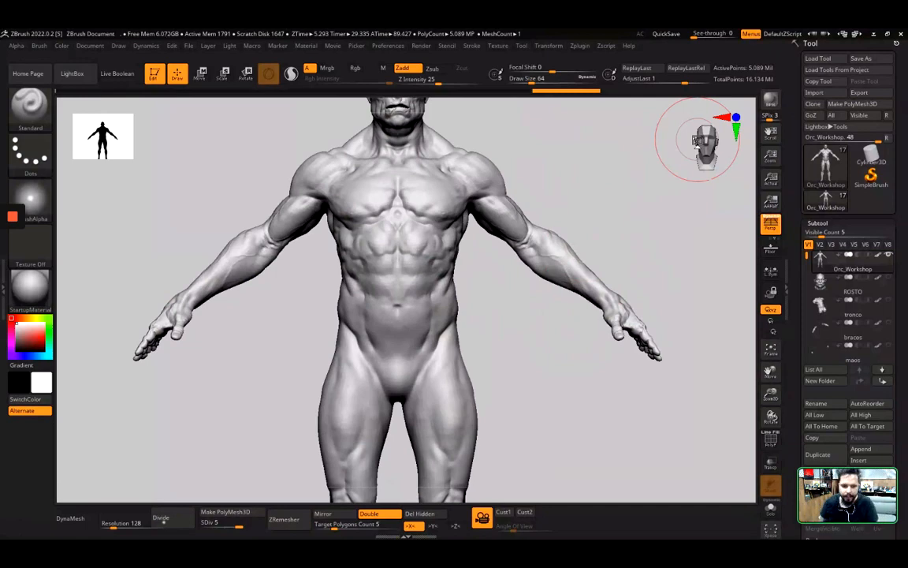
{"action": "mouse_move", "coordinate": [629, 203]}
{"action": "left_mouse_down"}
{"action": "mouse_move", "coordinate": [632, 273]}
{"action": "mouse_move", "coordinate": [570, 282]}
{"action": "mouse_move", "coordinate": [654, 270]}
{"action": "mouse_move", "coordinate": [649, 278]}
{"action": "mouse_move", "coordinate": [589, 244]}
{"action": "mouse_move", "coordinate": [565, 252]}
{"action": "mouse_move", "coordinate": [604, 249]}
{"action": "left_mouse_up"}
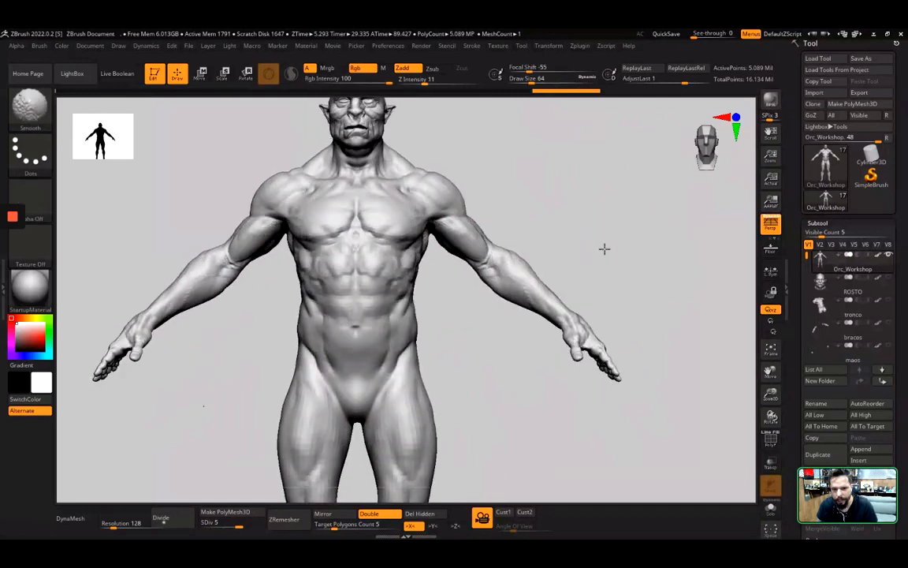
{"action": "left_click", "coordinate": [822, 311]}
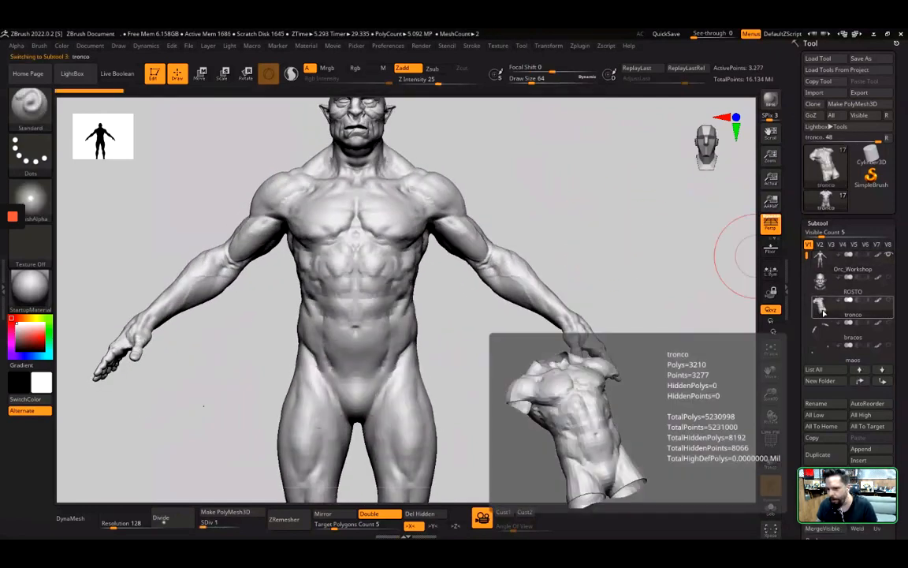
{"action": "left_click", "coordinate": [888, 300], "text": "shift"}
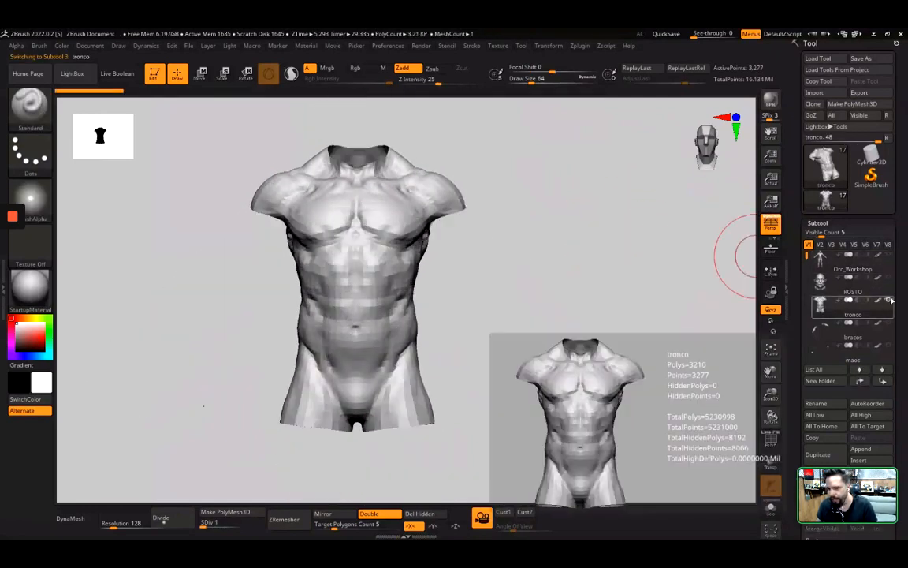
- Subdivide the isolated torso step by step up to subdivision level 6
{"action": "key", "text": "ctrl+d"}
{"action": "key", "text": "ctrl+d"}
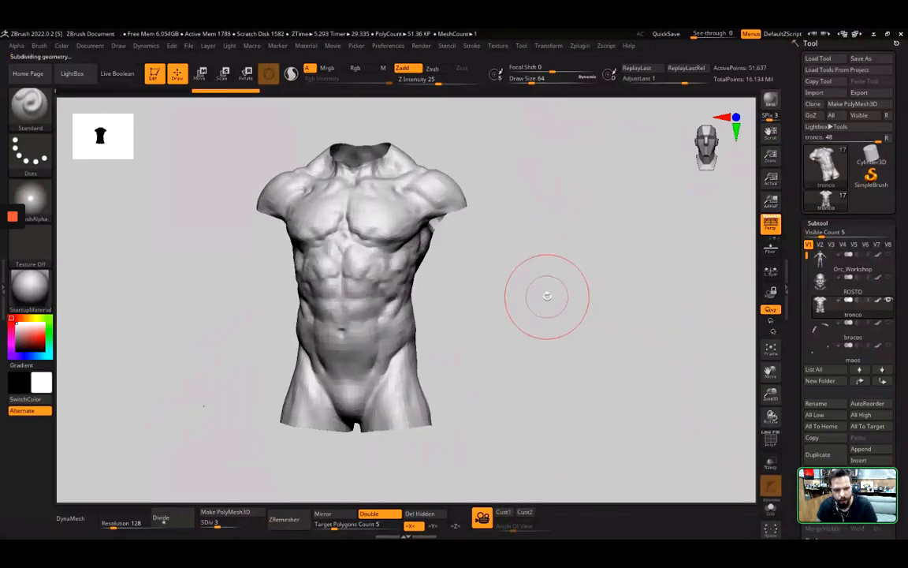
{"action": "key", "text": "ctrl+d"}
{"action": "left_click_drag", "start_coordinate": [527, 337], "coordinate": [537, 336]}
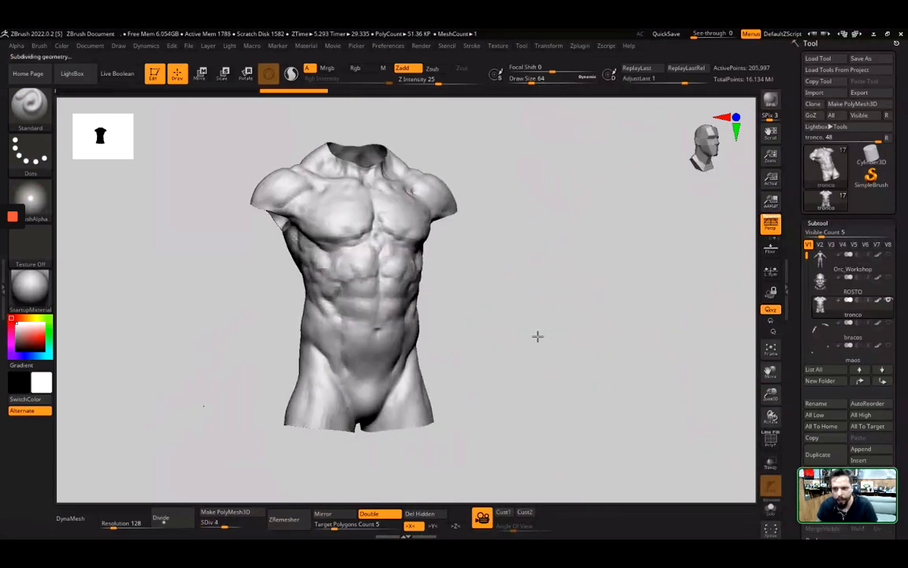
{"action": "key", "text": "ctrl+d"}
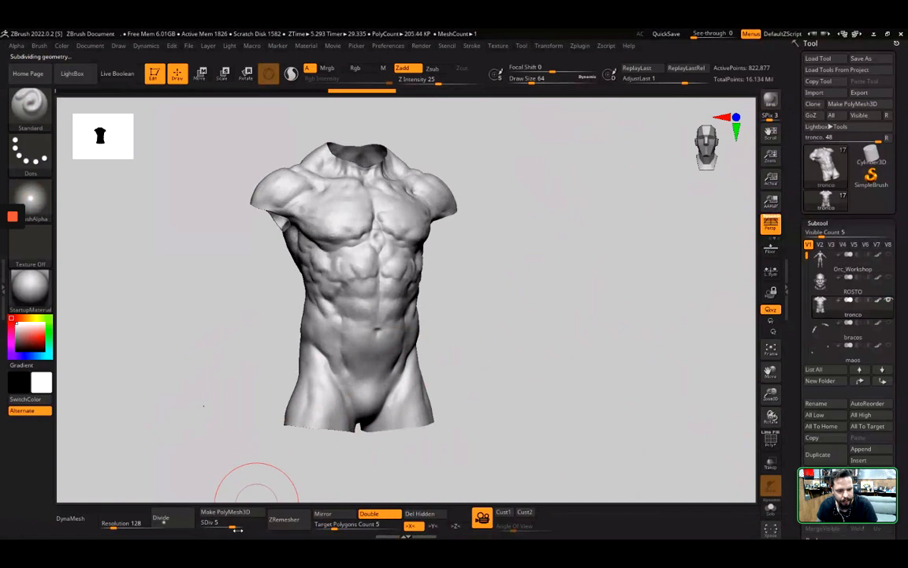
{"action": "key", "text": "ctrl+d"}
{"action": "key", "text": "shift"}
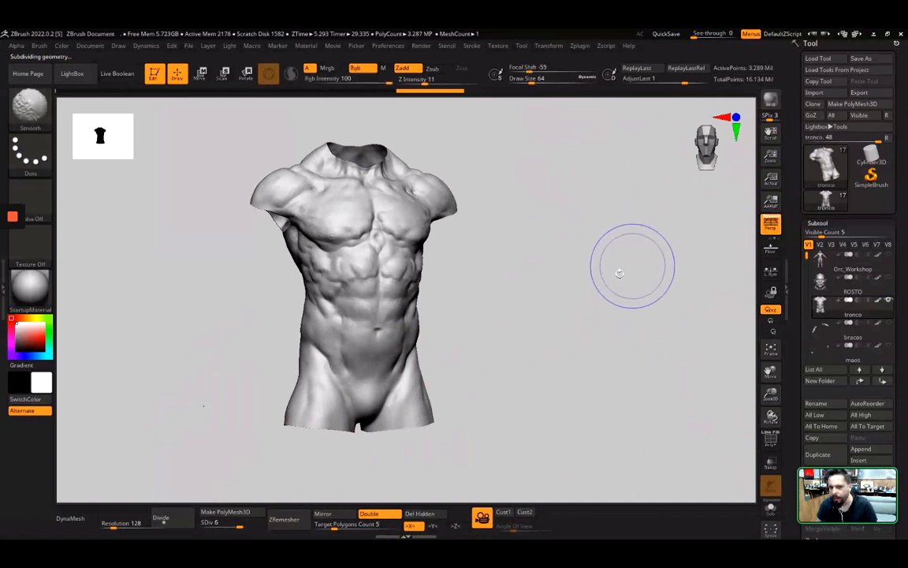
- Lower the torso's subdivision to level 4, raise it back to level 5 and view the torso straight from the front
{"action": "key", "text": "shift+d"}
{"action": "mouse_move", "coordinate": [541, 301]}
{"action": "left_mouse_down"}
{"action": "mouse_move", "coordinate": [528, 343]}
{"action": "mouse_move", "coordinate": [565, 373]}
{"action": "mouse_move", "coordinate": [571, 339]}
{"action": "mouse_move", "coordinate": [659, 314]}
{"action": "left_mouse_up"}
{"action": "key", "text": "shift+d"}
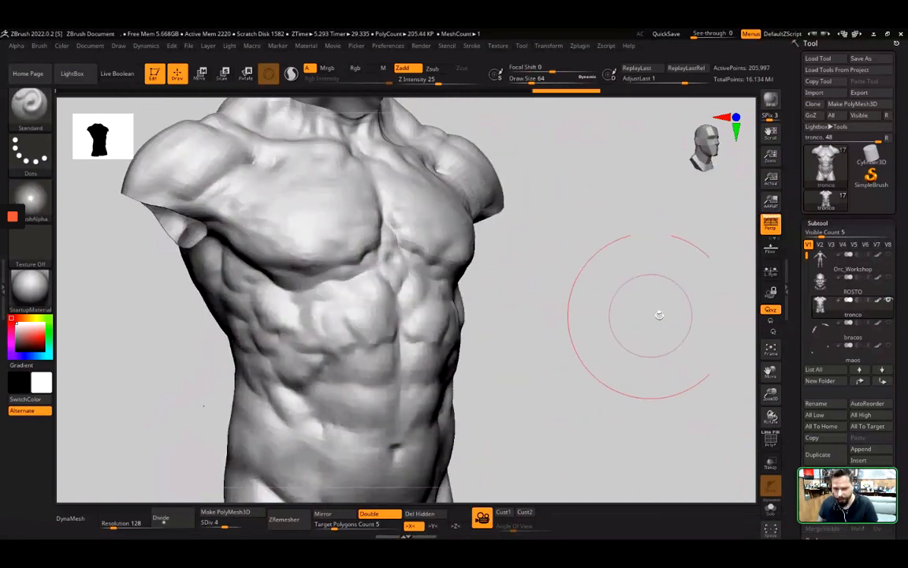
{"action": "key", "text": "d"}
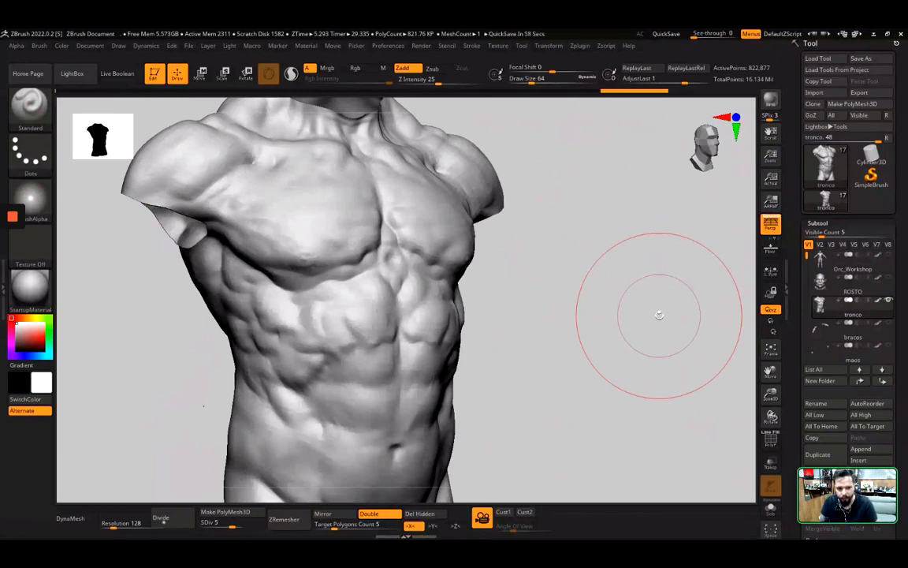
{"action": "left_click_drag", "start_coordinate": [620, 330], "coordinate": [604, 344], "text": "shift"}
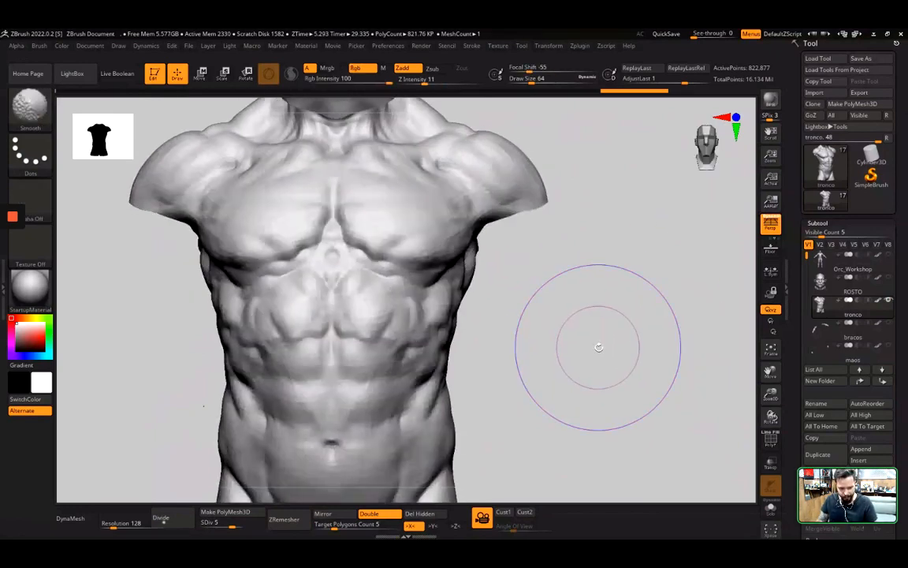
- Switch to Maya and examine the low-poly torso's polygon mesh up close and as a whole
{"action": "key", "text": "alt+Tab"}
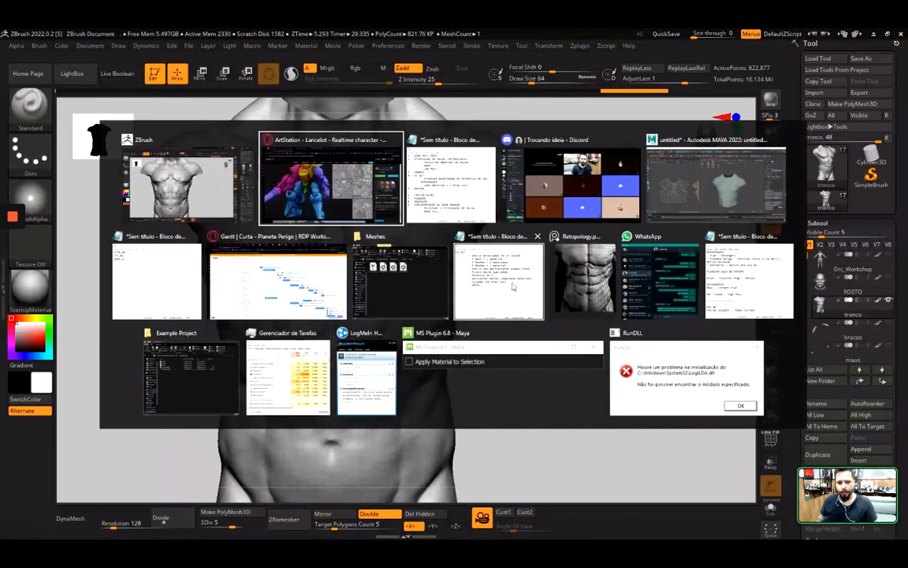
{"action": "left_click", "coordinate": [739, 180]}
{"action": "scroll", "coordinate": [552, 264], "scroll_direction": "up", "scroll_amount": 5}
{"action": "left_click_drag", "start_coordinate": [564, 284], "coordinate": [614, 299], "text": "alt"}
{"action": "scroll", "coordinate": [575, 265], "scroll_direction": "down", "scroll_amount": 5}
{"action": "scroll", "coordinate": [622, 308], "scroll_direction": "up", "scroll_amount": 6}
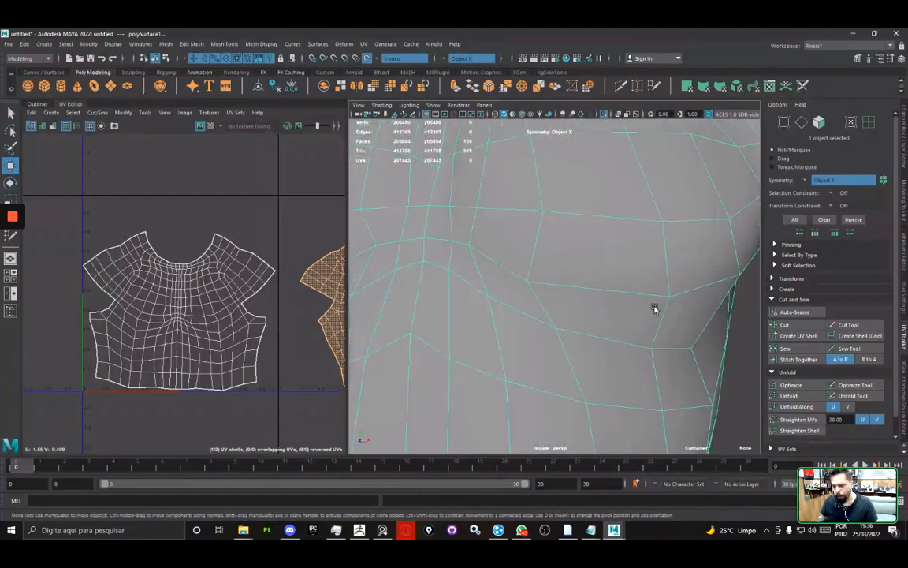
{"action": "key", "text": "f"}
{"action": "left_click", "coordinate": [166, 43]}
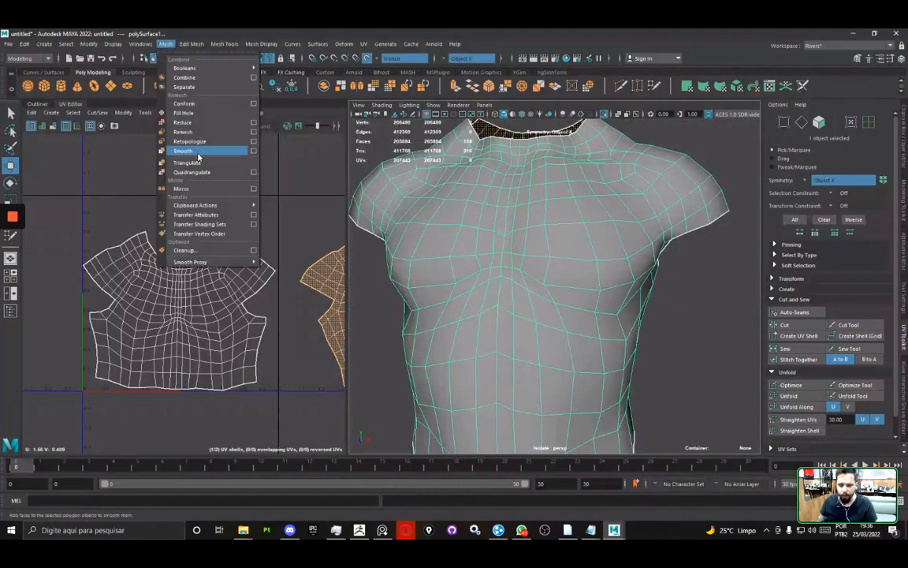
{"action": "left_click", "coordinate": [512, 34]}
{"action": "scroll", "coordinate": [552, 282], "scroll_direction": "down", "scroll_amount": 5}
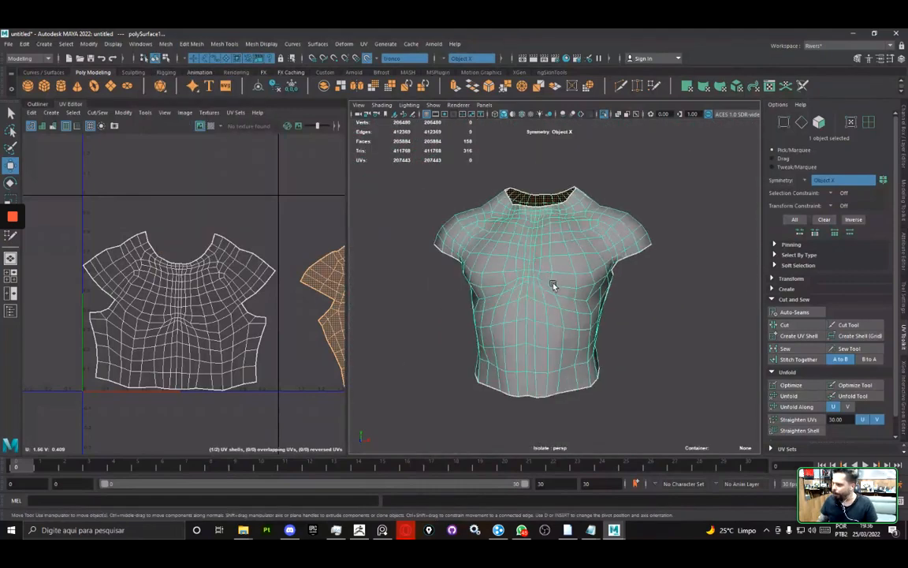
{"action": "left_click_drag", "start_coordinate": [552, 285], "coordinate": [566, 291], "text": "alt"}
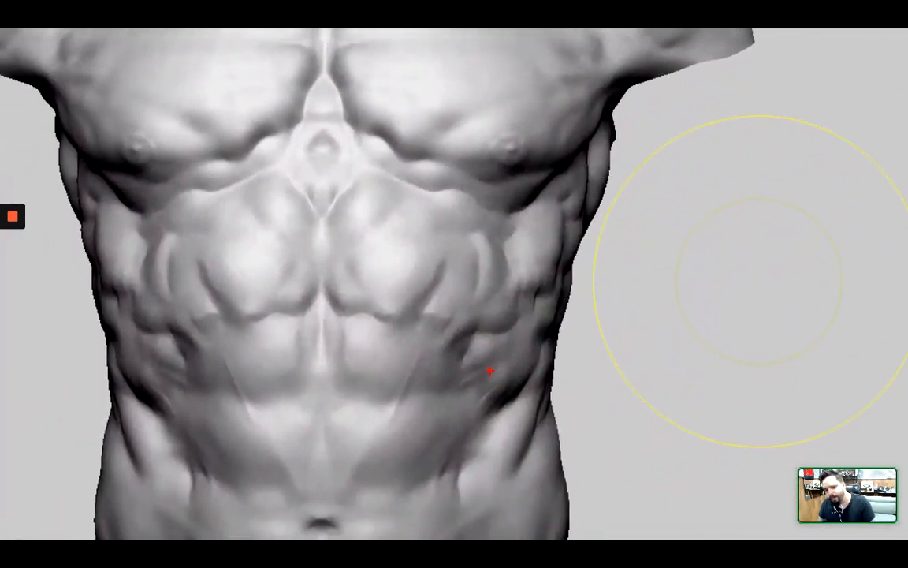
- Magnify the sculpted torso in ZBrush and draw red annotation strokes over its abdominal and chest muscles
{"action": "mouse_move", "coordinate": [490, 370]}
{"action": "left_mouse_down"}
{"action": "mouse_move", "coordinate": [432, 405]}
{"action": "mouse_move", "coordinate": [478, 351]}
{"action": "left_mouse_up"}
{"action": "left_click_drag", "start_coordinate": [342, 280], "coordinate": [344, 339]}
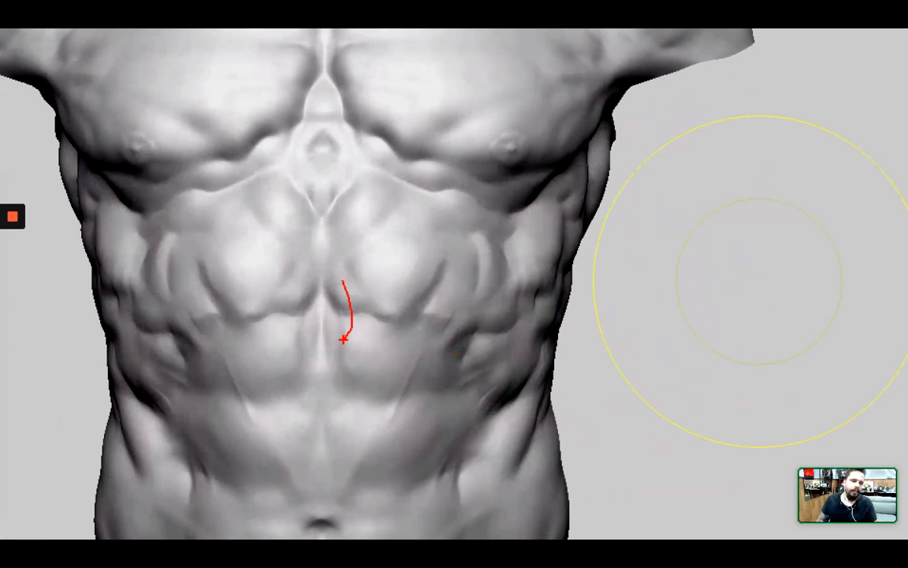
{"action": "mouse_move", "coordinate": [324, 196]}
{"action": "left_mouse_down"}
{"action": "mouse_move", "coordinate": [324, 223]}
{"action": "mouse_move", "coordinate": [409, 164]}
{"action": "mouse_move", "coordinate": [422, 175]}
{"action": "left_mouse_up"}
{"action": "left_click_drag", "start_coordinate": [427, 182], "coordinate": [538, 197]}
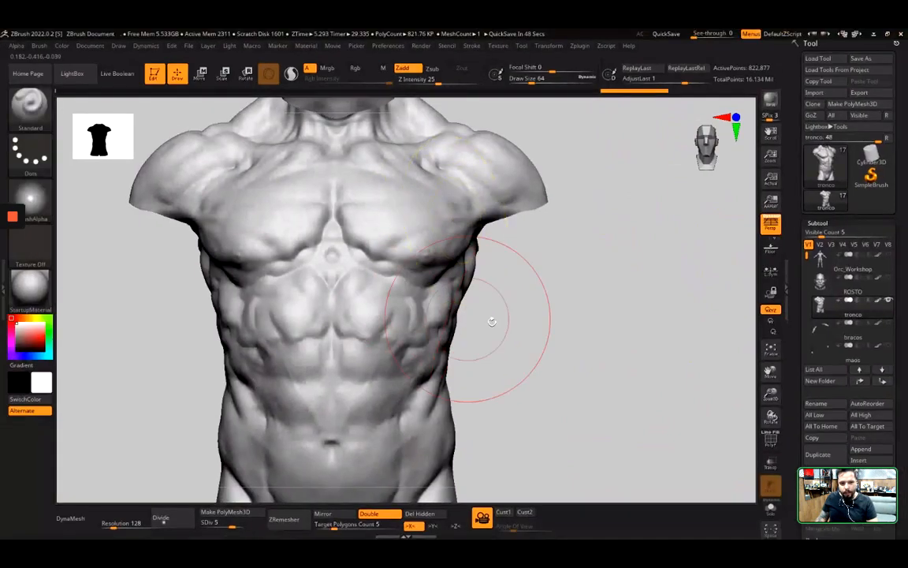
- Turn the sculpted torso to its side, trace its chest and belly silhouette with a red line, and clear the annotation
{"action": "left_click_drag", "start_coordinate": [487, 315], "coordinate": [493, 337]}
{"action": "left_click_drag", "start_coordinate": [188, 276], "coordinate": [297, 241], "text": "alt"}
{"action": "left_click_drag", "start_coordinate": [222, 265], "coordinate": [310, 251], "text": "alt"}
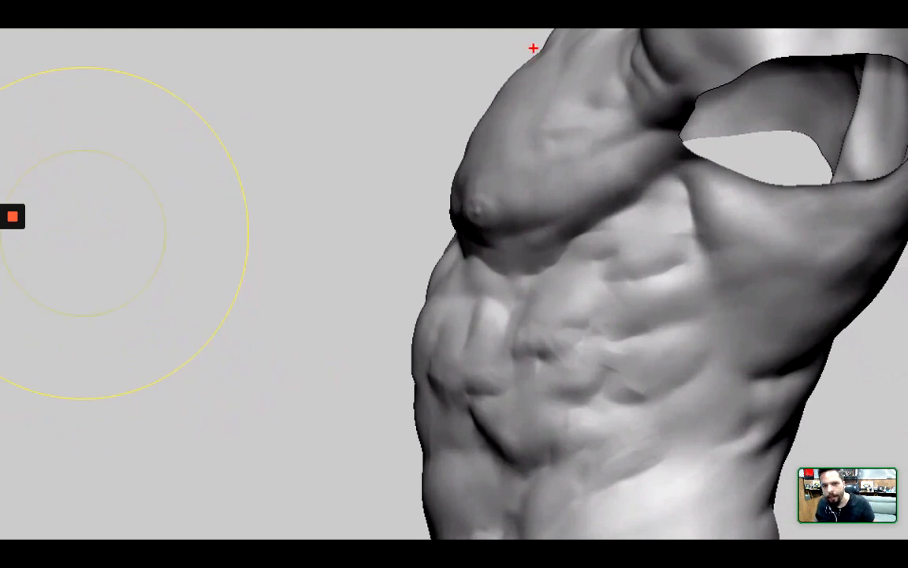
{"action": "mouse_move", "coordinate": [535, 48]}
{"action": "left_mouse_down"}
{"action": "mouse_move", "coordinate": [473, 140]}
{"action": "mouse_move", "coordinate": [432, 265]}
{"action": "mouse_move", "coordinate": [403, 453]}
{"action": "mouse_move", "coordinate": [413, 523]}
{"action": "left_mouse_up"}
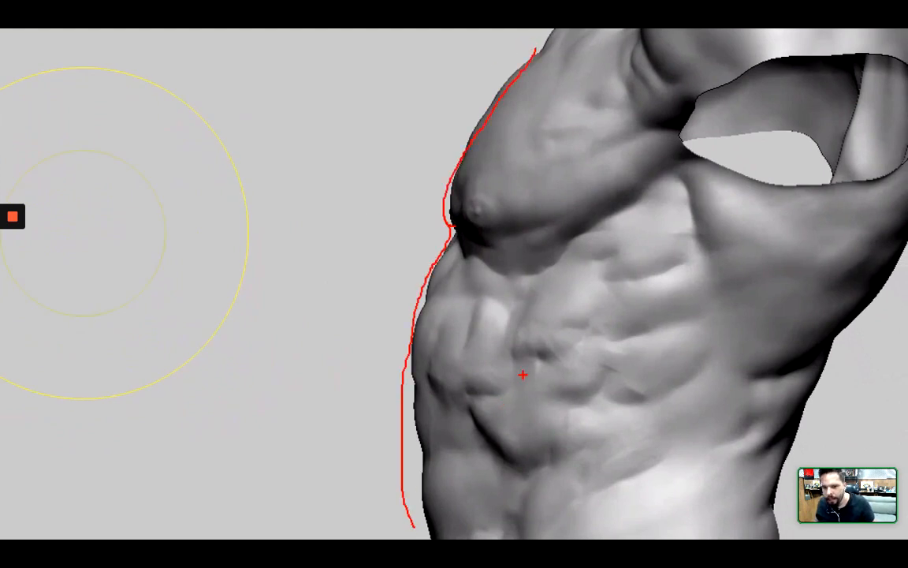
{"action": "mouse_move", "coordinate": [604, 264]}
{"action": "left_mouse_down"}
{"action": "mouse_move", "coordinate": [611, 233]}
{"action": "mouse_move", "coordinate": [587, 267]}
{"action": "mouse_move", "coordinate": [602, 260]}
{"action": "mouse_move", "coordinate": [619, 268]}
{"action": "left_mouse_up"}
{"action": "key", "text": "Escape"}
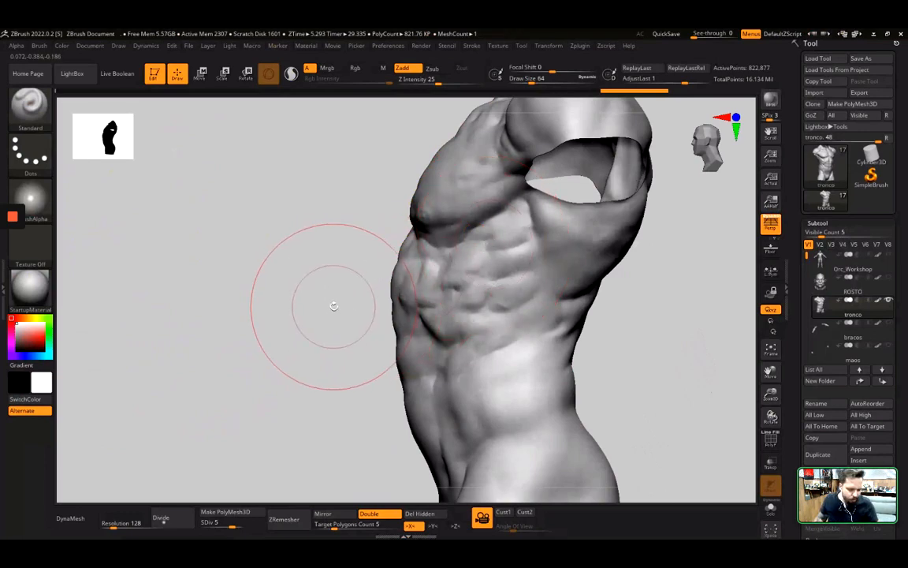
- Set the brush draw size to about 18 and frame the torso from the front
{"action": "key", "text": "s"}
{"action": "mouse_move", "coordinate": [333, 306]}
{"action": "left_mouse_down"}
{"action": "mouse_move", "coordinate": [294, 320]}
{"action": "mouse_move", "coordinate": [373, 322]}
{"action": "mouse_move", "coordinate": [306, 316]}
{"action": "left_mouse_up"}
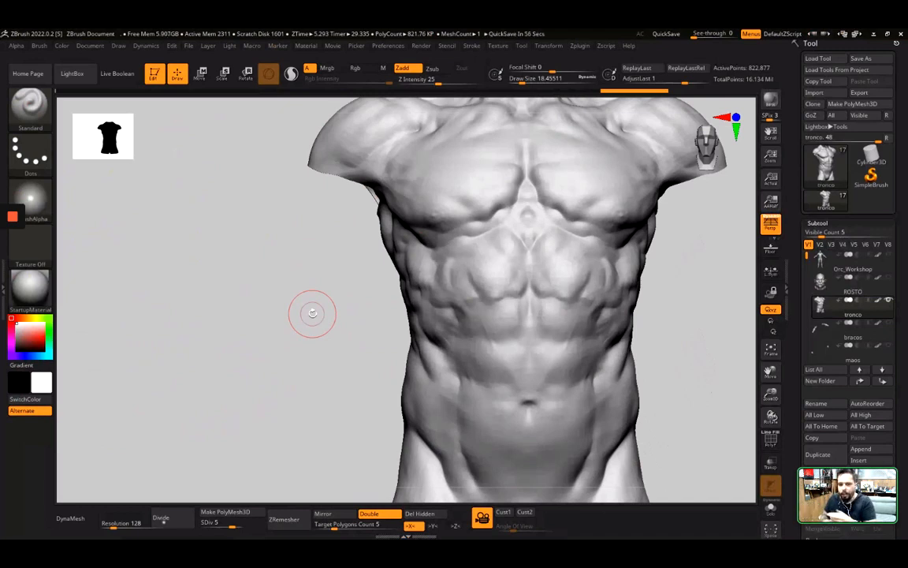
{"action": "left_click_drag", "start_coordinate": [295, 328], "coordinate": [274, 290], "text": "alt"}
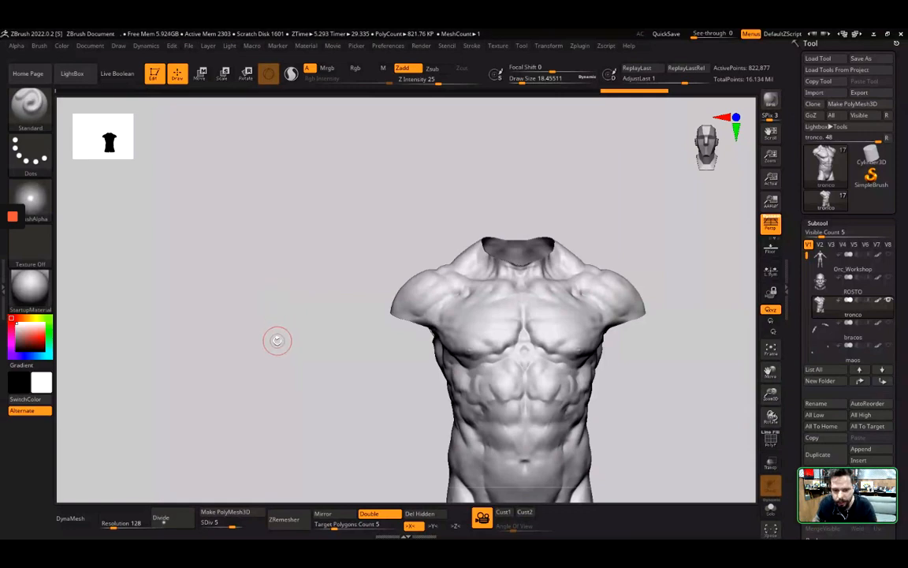
{"action": "left_click_drag", "start_coordinate": [276, 339], "coordinate": [223, 267], "text": "alt"}
- Switch to the Notepad pipeline notes and highlight the word UNWRAP in item 3
{"action": "key", "text": "alt+Tab"}
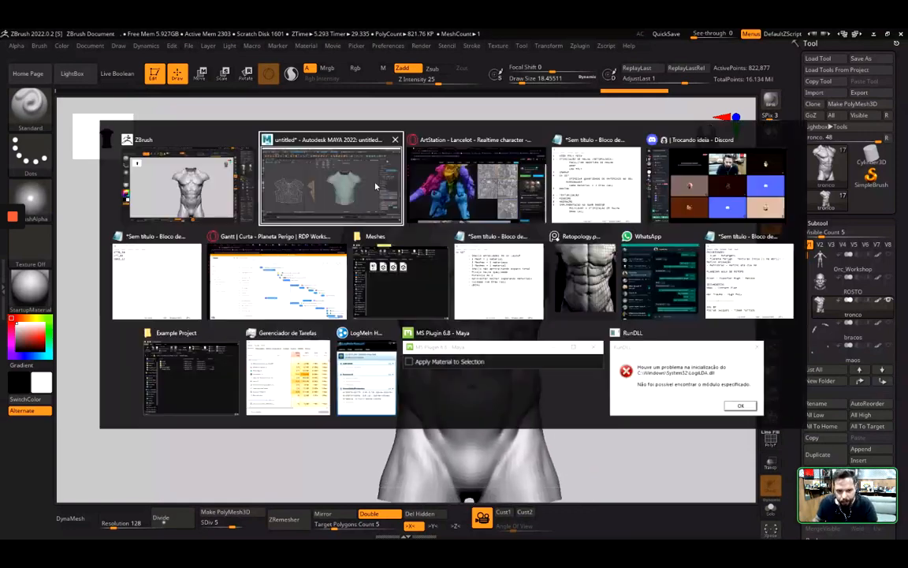
{"action": "left_click", "coordinate": [327, 164]}
{"action": "key", "text": "alt+Tab"}
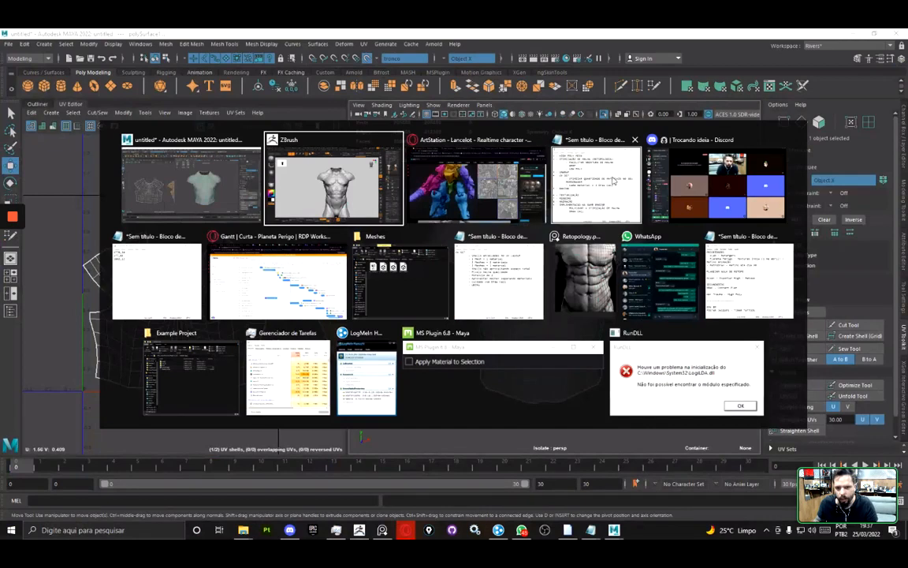
{"action": "left_click", "coordinate": [585, 192]}
{"action": "left_click", "coordinate": [200, 208]}
{"action": "double_click", "coordinate": [208, 208]}
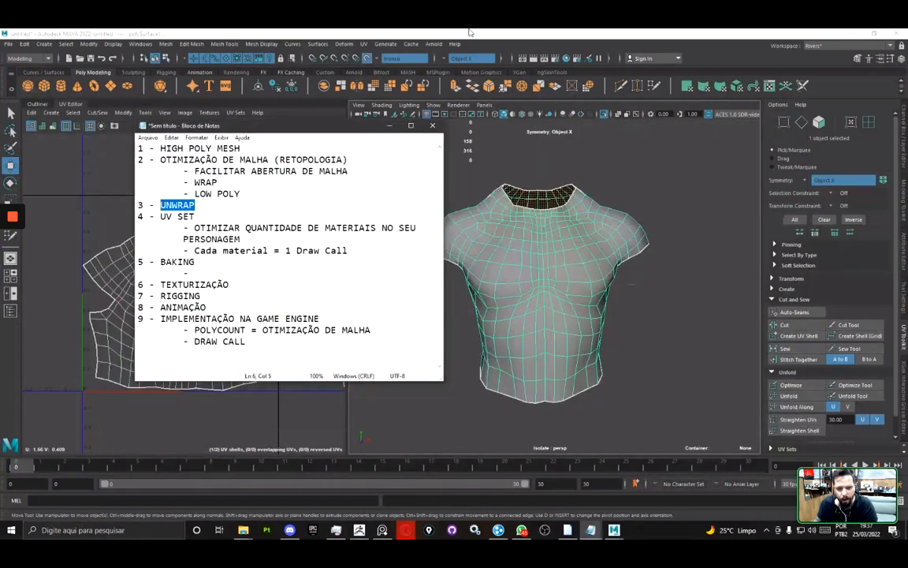
- Switch to Maya, turn on UV shell selection and mark the torso's side seam with a red line
{"action": "key", "text": "alt+Tab"}
{"action": "left_click", "coordinate": [868, 122]}
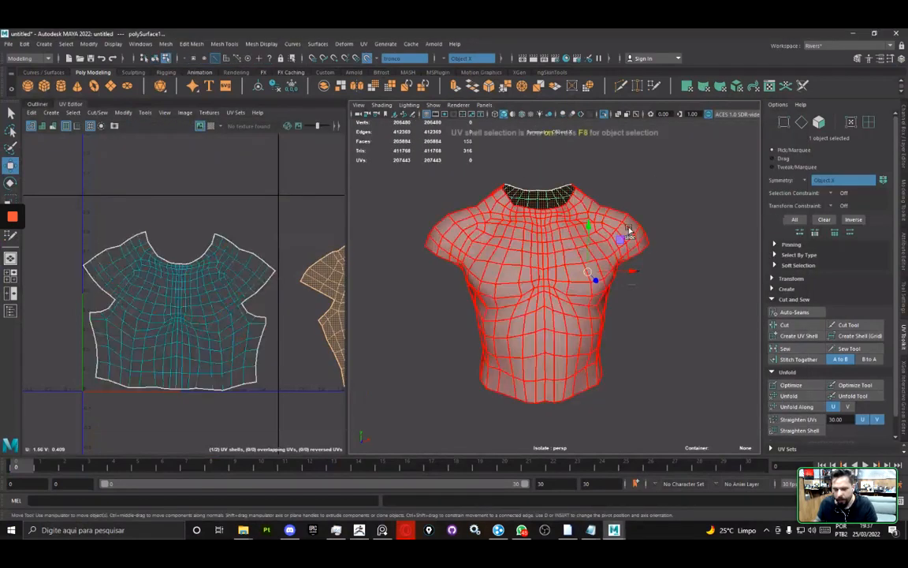
{"action": "left_click_drag", "start_coordinate": [629, 231], "coordinate": [653, 243], "text": "alt"}
{"action": "left_click", "coordinate": [653, 244]}
{"action": "left_click_drag", "start_coordinate": [595, 239], "coordinate": [601, 232], "text": "alt"}
{"action": "scroll", "coordinate": [651, 219], "scroll_direction": "down", "scroll_amount": 3}
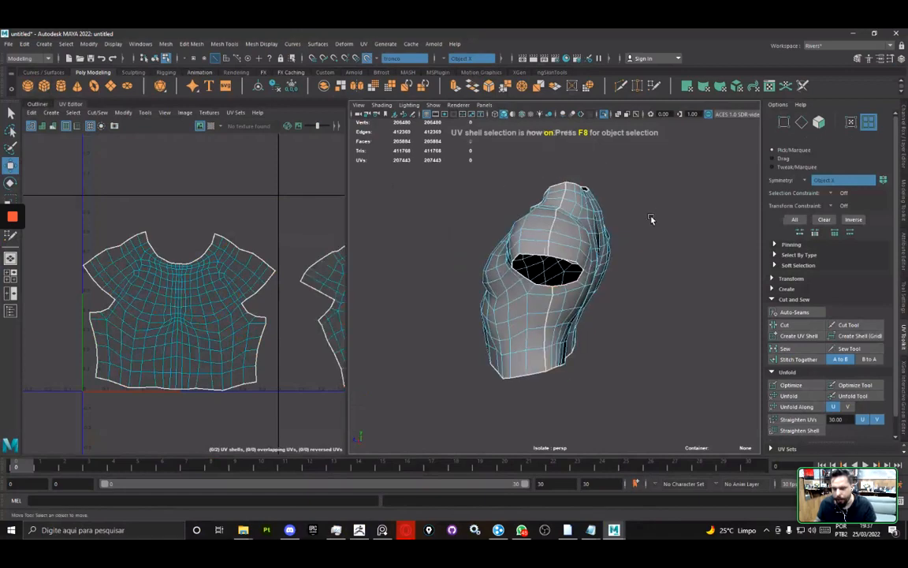
{"action": "mouse_move", "coordinate": [575, 169]}
{"action": "left_mouse_down"}
{"action": "mouse_move", "coordinate": [548, 264]}
{"action": "mouse_move", "coordinate": [541, 389]}
{"action": "left_mouse_up"}
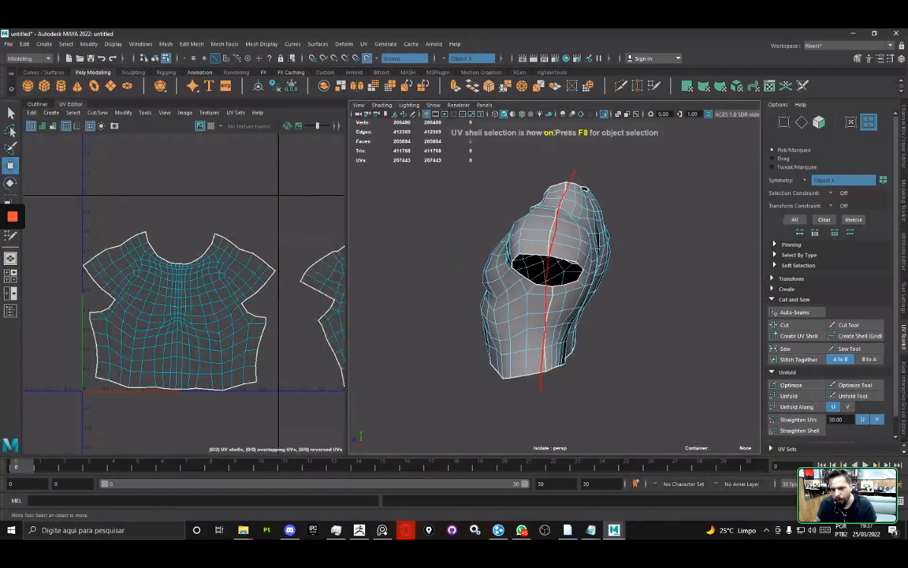
- Select the torso's back UV shell and then its front UV shell on the model
{"action": "left_click_drag", "start_coordinate": [662, 221], "coordinate": [600, 213], "text": "alt"}
{"action": "left_click", "coordinate": [581, 225]}
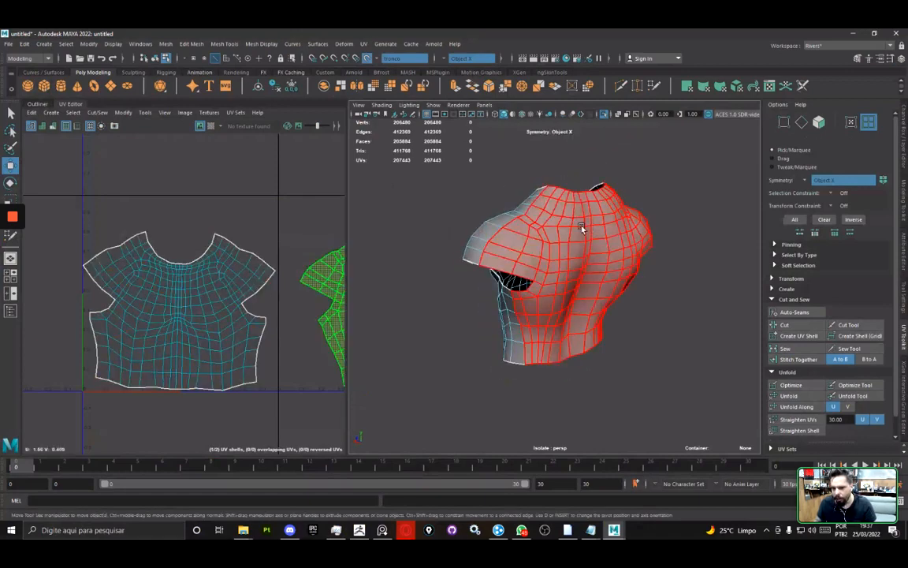
{"action": "left_click", "coordinate": [818, 394]}
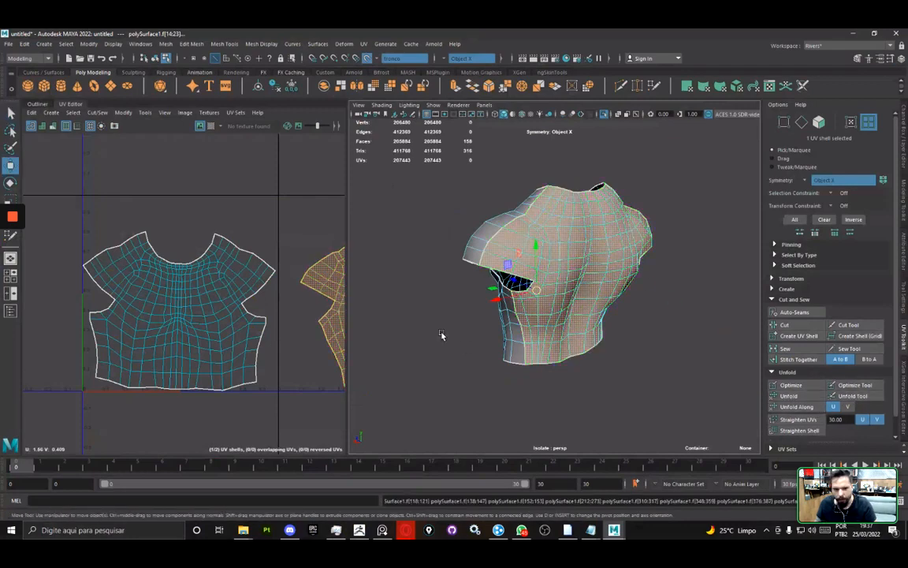
{"action": "left_click_drag", "start_coordinate": [493, 232], "coordinate": [564, 236], "text": "alt"}
{"action": "left_click", "coordinate": [564, 235]}
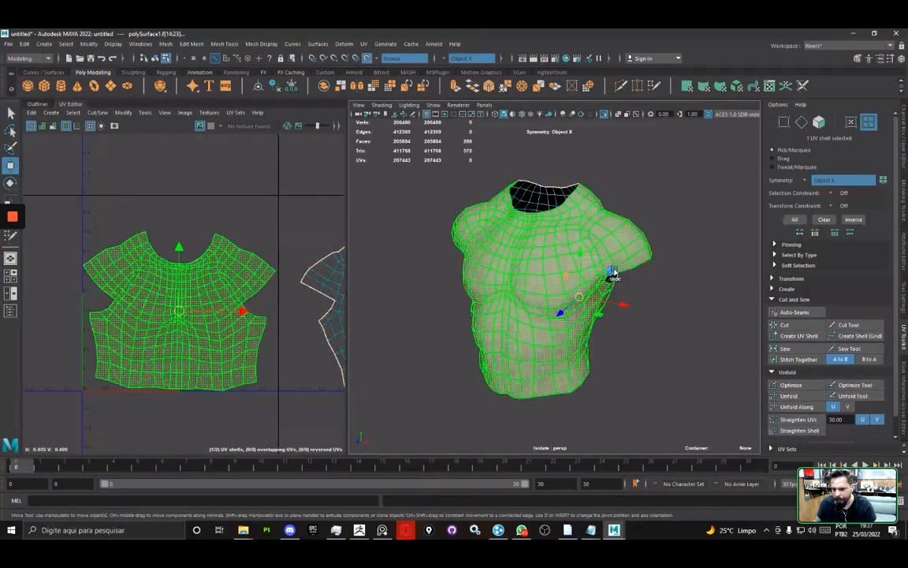
- Unfold the front torso UV shell and select it
{"action": "left_click", "coordinate": [791, 396]}
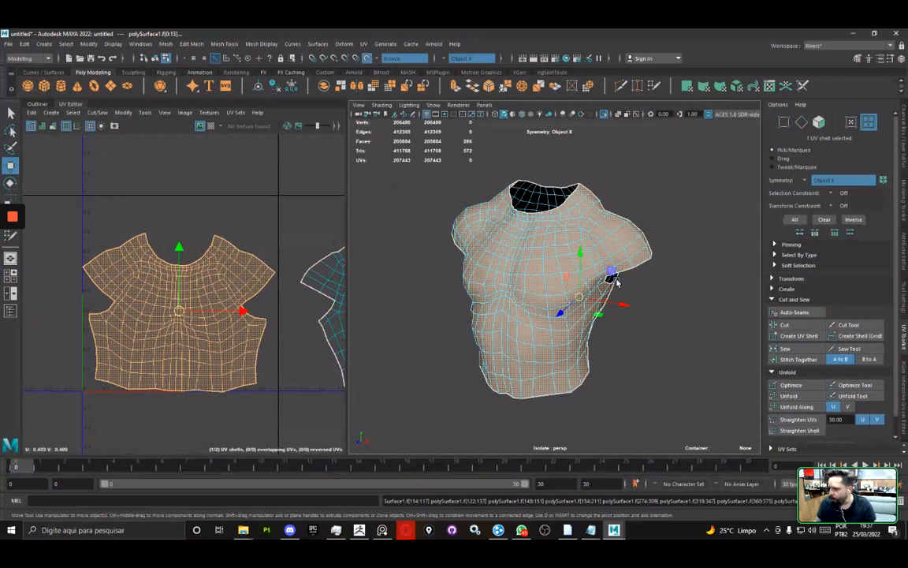
{"action": "scroll", "coordinate": [194, 288], "scroll_direction": "down", "scroll_amount": 2}
{"action": "left_click", "coordinate": [197, 268]}
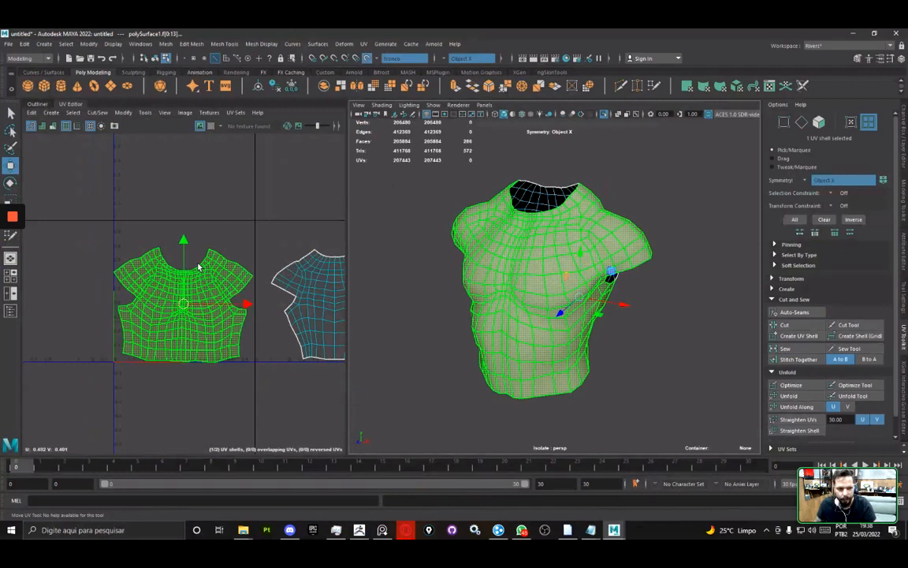
{"action": "scroll", "coordinate": [198, 268], "scroll_direction": "up", "scroll_amount": 2}
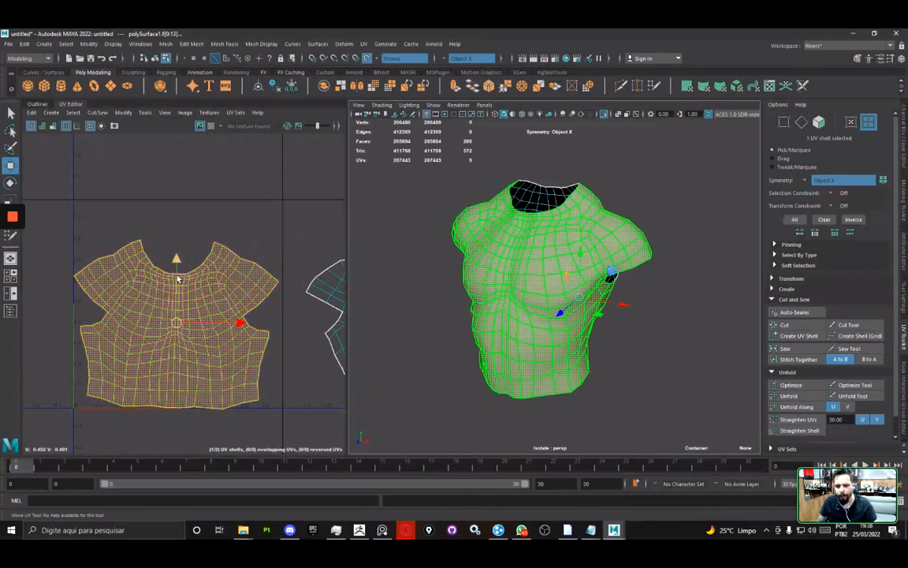
- Outline the 0–1 UV tile, the front torso shell and the empty strip above it with on-screen rectangles
{"action": "left_click_drag", "start_coordinate": [489, 260], "coordinate": [574, 258], "text": "alt"}
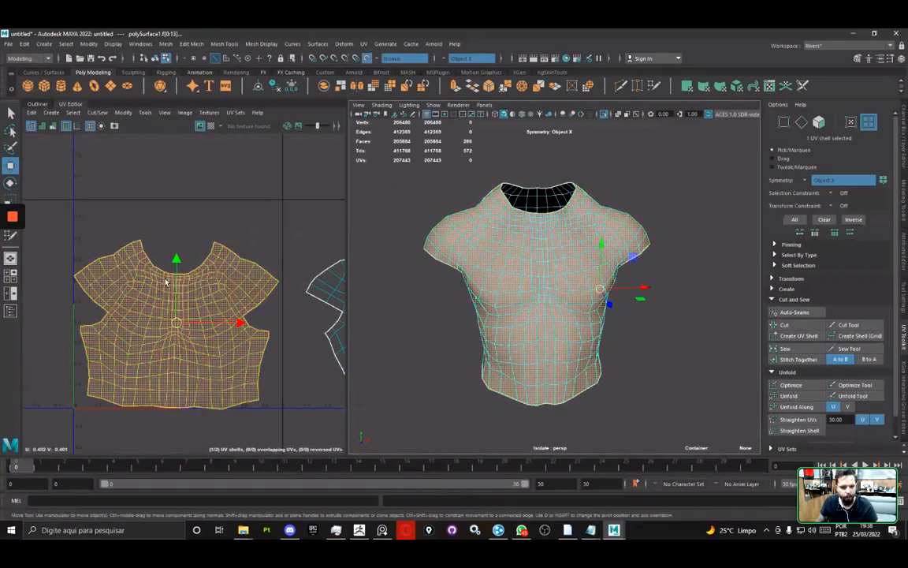
{"action": "scroll", "coordinate": [157, 236], "scroll_direction": "down", "scroll_amount": 1}
{"action": "scroll", "coordinate": [132, 195], "scroll_direction": "down", "scroll_amount": 3}
{"action": "middle_click_drag", "start_coordinate": [126, 197], "coordinate": [183, 209], "text": "alt"}
{"action": "scroll", "coordinate": [173, 211], "scroll_direction": "up", "scroll_amount": 3}
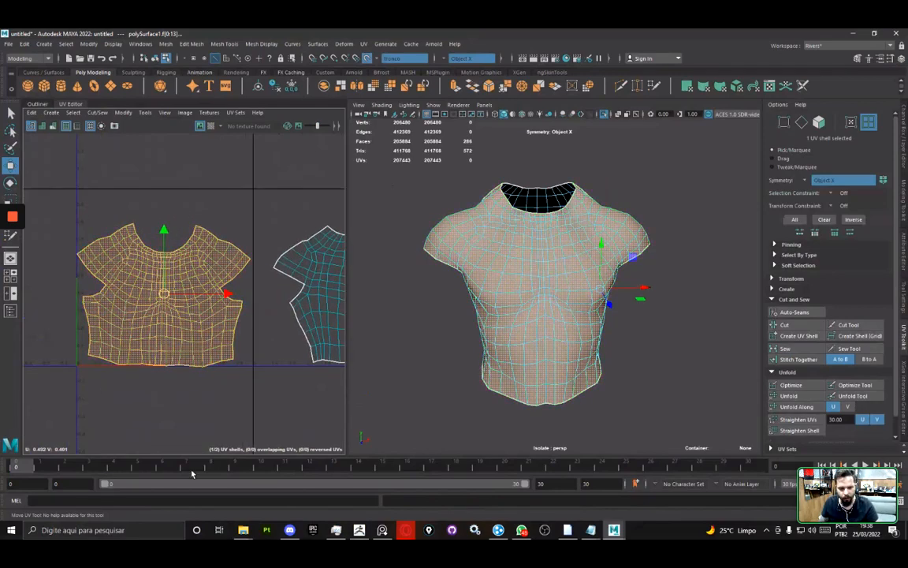
{"action": "left_click", "coordinate": [266, 529]}
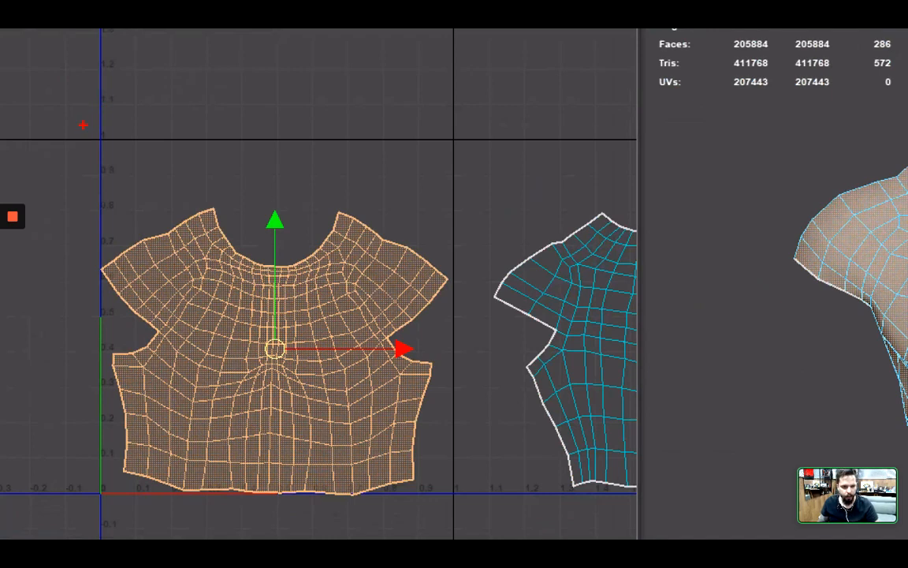
{"action": "mouse_move", "coordinate": [83, 125]}
{"action": "left_mouse_down"}
{"action": "mouse_move", "coordinate": [510, 536]}
{"action": "mouse_move", "coordinate": [462, 501]}
{"action": "mouse_move", "coordinate": [475, 508]}
{"action": "left_mouse_up"}
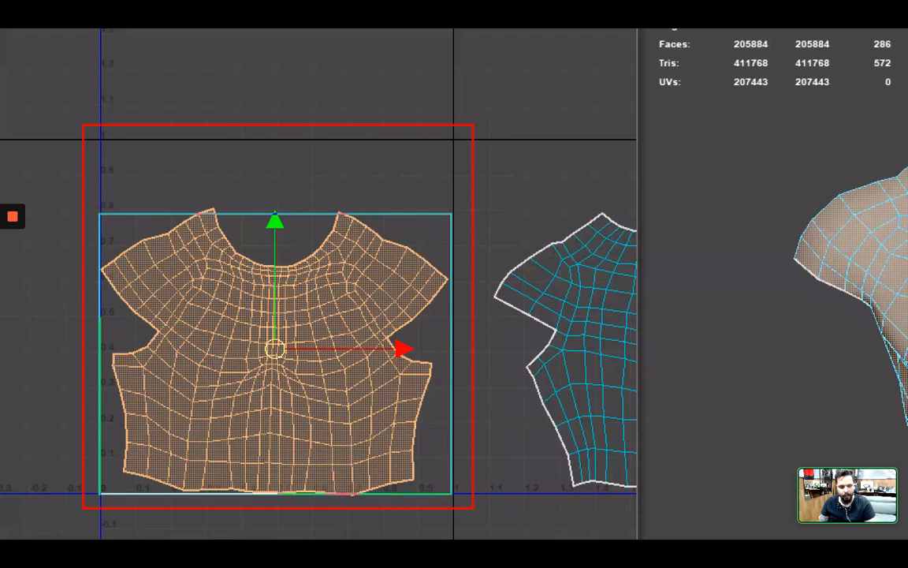
{"action": "left_click_drag", "start_coordinate": [100, 493], "coordinate": [105, 493], "text": "ctrl"}
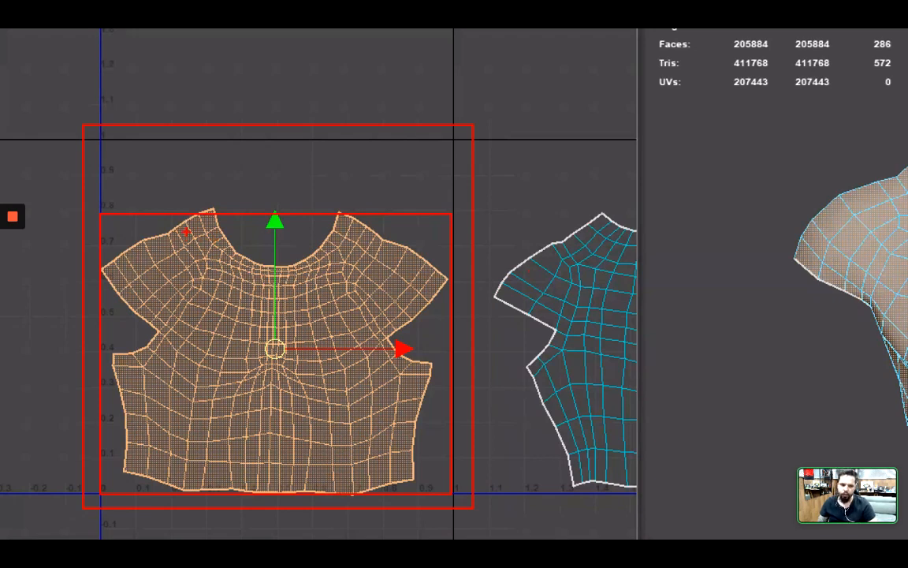
{"action": "left_click_drag", "start_coordinate": [115, 203], "coordinate": [444, 149]}
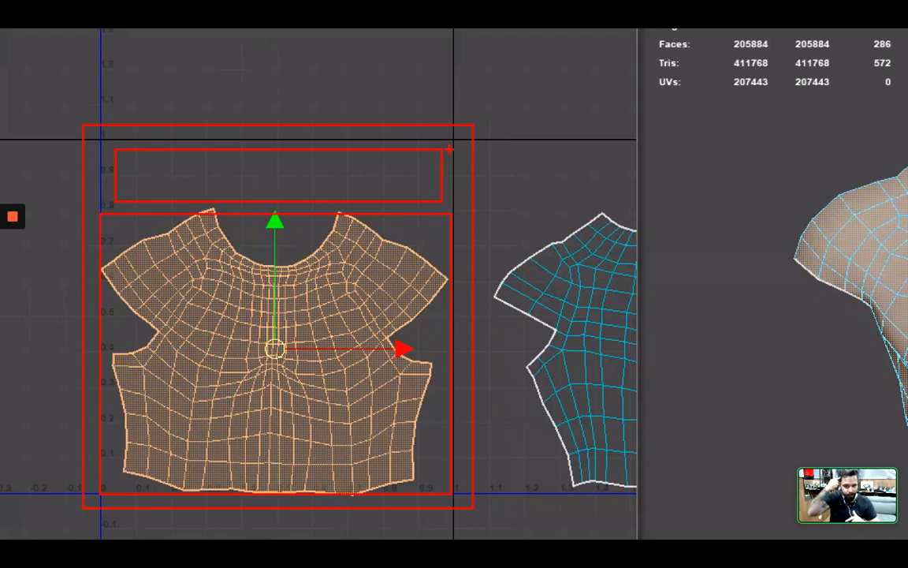
{"action": "key", "text": "Escape"}
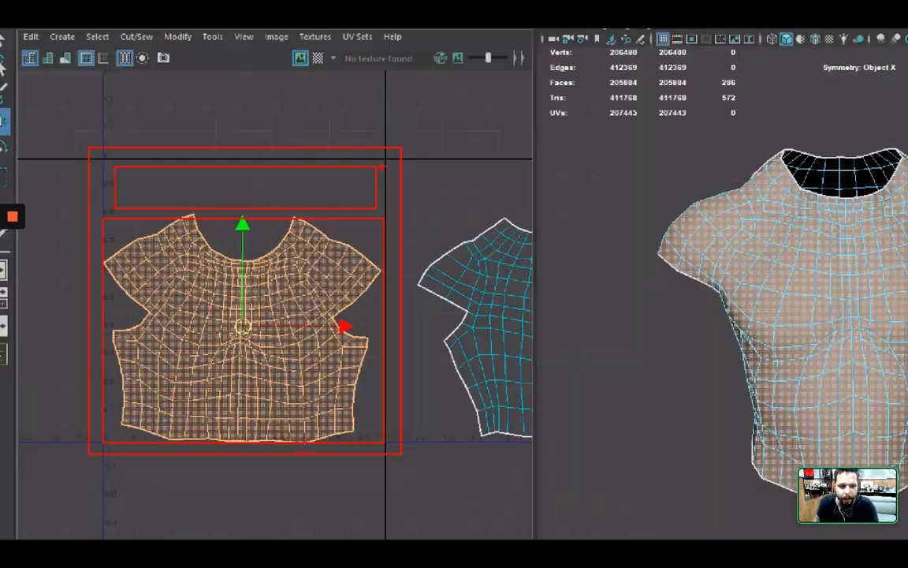
- Mark the gap between the front shell's sleeve corner and the UV tile edge with two on-screen arrows
{"action": "scroll", "coordinate": [402, 164], "scroll_direction": "up", "scroll_amount": 2}
{"action": "middle_click_drag", "start_coordinate": [310, 207], "coordinate": [388, 198], "text": "alt"}
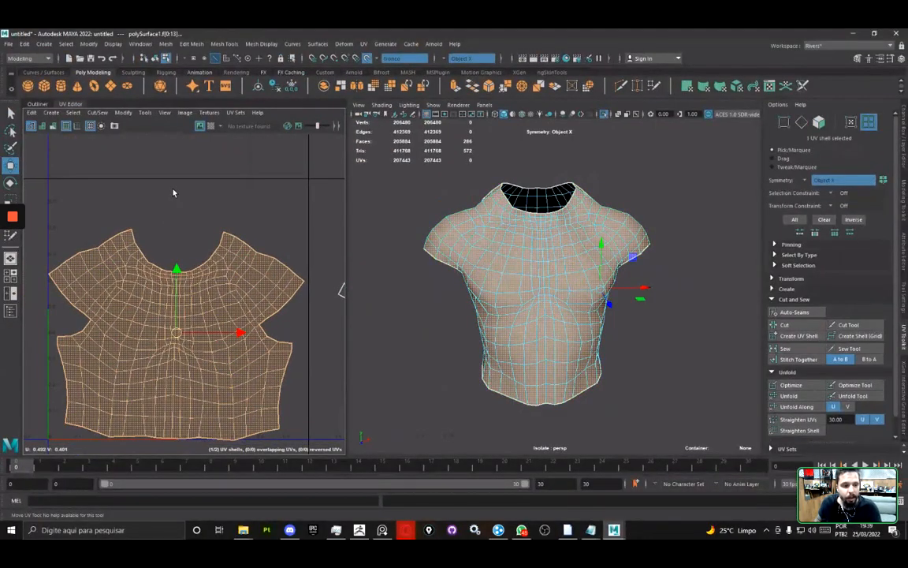
{"action": "middle_click_drag", "start_coordinate": [85, 235], "coordinate": [185, 227], "text": "alt"}
{"action": "scroll", "coordinate": [180, 228], "scroll_direction": "up", "scroll_amount": 7}
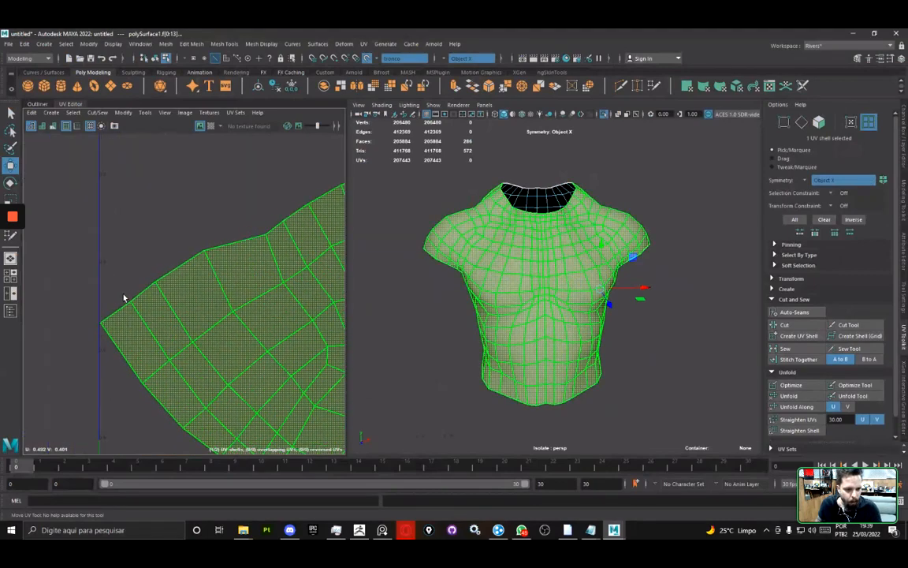
{"action": "scroll", "coordinate": [112, 307], "scroll_direction": "up", "scroll_amount": 6}
{"action": "middle_click_drag", "start_coordinate": [49, 358], "coordinate": [144, 265], "text": "alt"}
{"action": "key", "text": "ctrl+1"}
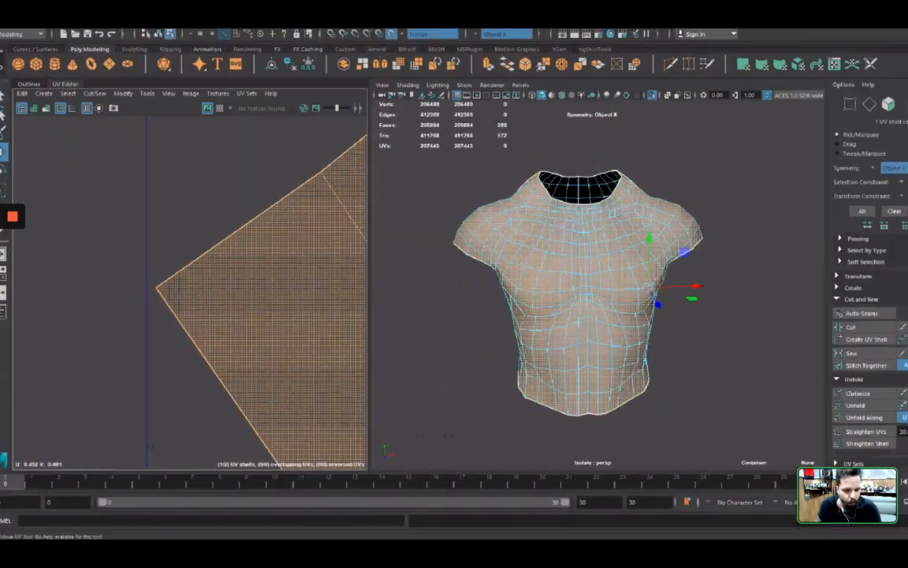
{"action": "left_click", "coordinate": [119, 302]}
{"action": "mouse_move", "coordinate": [153, 281]}
{"action": "left_mouse_down", "text": "ctrl+shift"}
{"action": "mouse_move", "coordinate": [165, 239]}
{"action": "mouse_move", "coordinate": [100, 172]}
{"action": "left_mouse_up", "text": "ctrl+shift"}
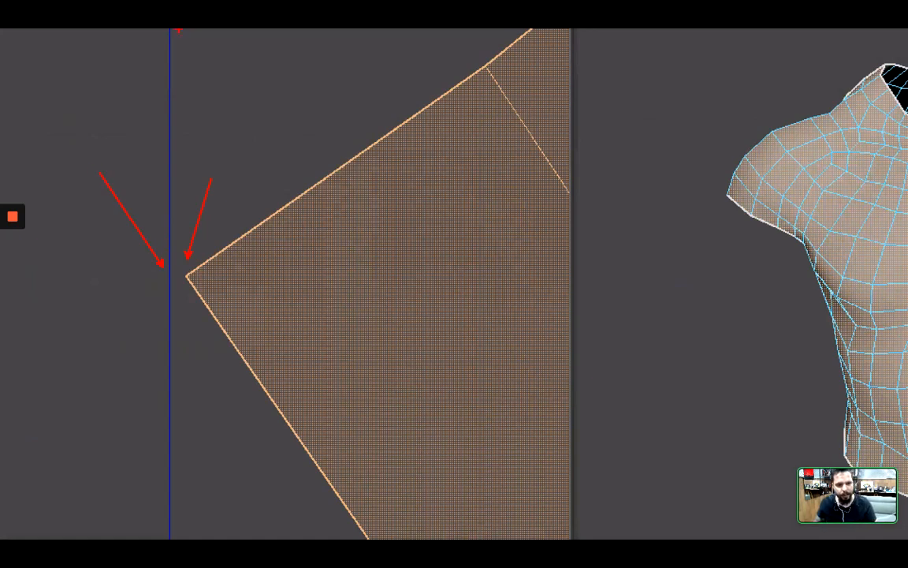
{"action": "key", "text": "Escape"}
- Try shifting the front torso UV shell horizontally
{"action": "right_click_drag", "start_coordinate": [268, 315], "coordinate": [215, 308], "text": "alt"}
{"action": "middle_click_drag", "start_coordinate": [339, 347], "coordinate": [247, 314], "text": "alt"}
{"action": "left_click_drag", "start_coordinate": [312, 302], "coordinate": [287, 302]}
{"action": "key", "text": "ctrl+z"}
- Lay out the front and back torso UV shells together within the 0–1 tile, and clear the selection
{"action": "middle_click_drag", "start_coordinate": [243, 264], "coordinate": [173, 275], "text": "alt"}
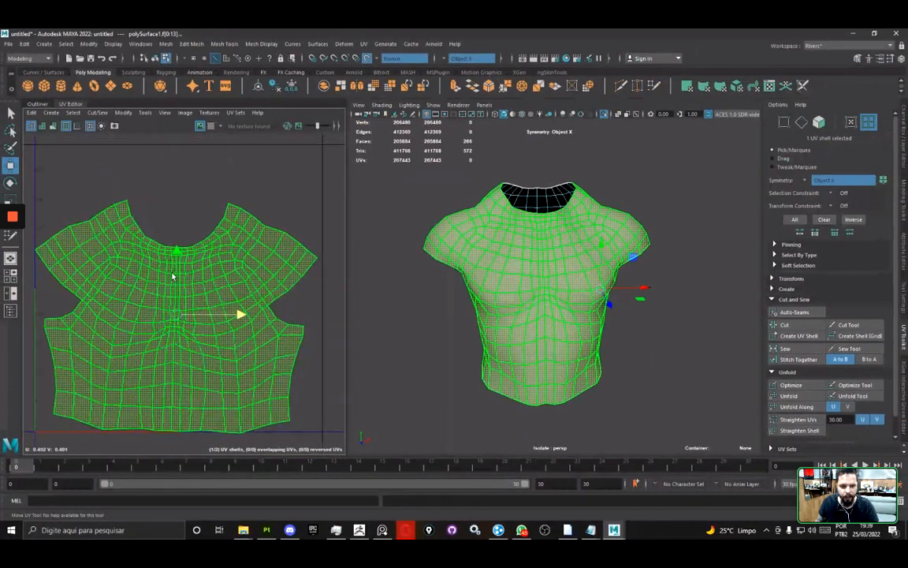
{"action": "scroll", "coordinate": [186, 265], "scroll_direction": "down", "scroll_amount": 5}
{"action": "left_click_drag", "start_coordinate": [97, 203], "coordinate": [339, 339]}
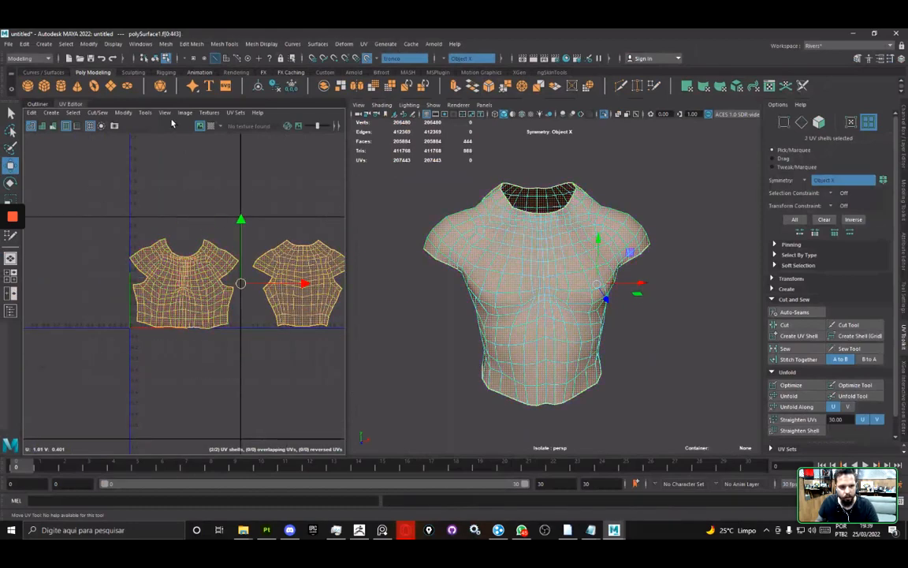
{"action": "left_click", "coordinate": [145, 113]}
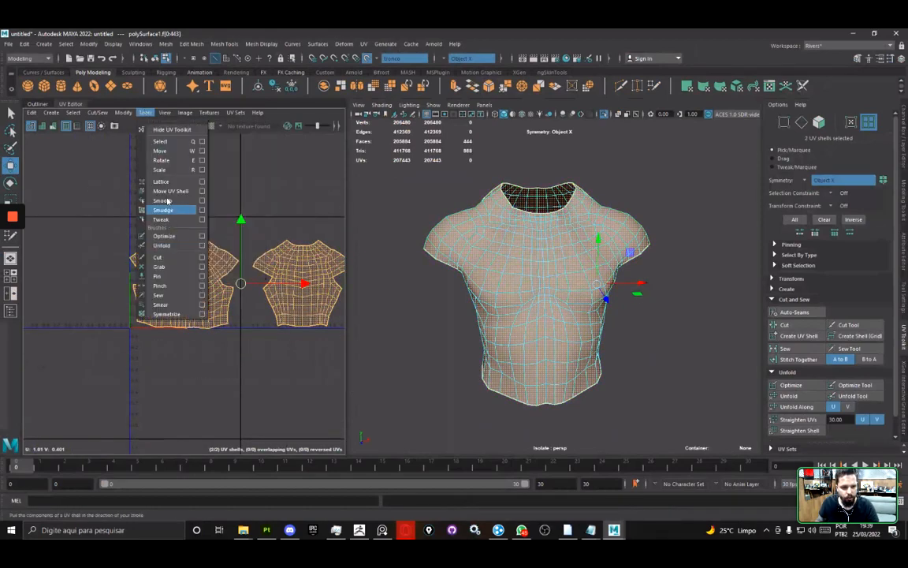
{"action": "left_click", "coordinate": [123, 112]}
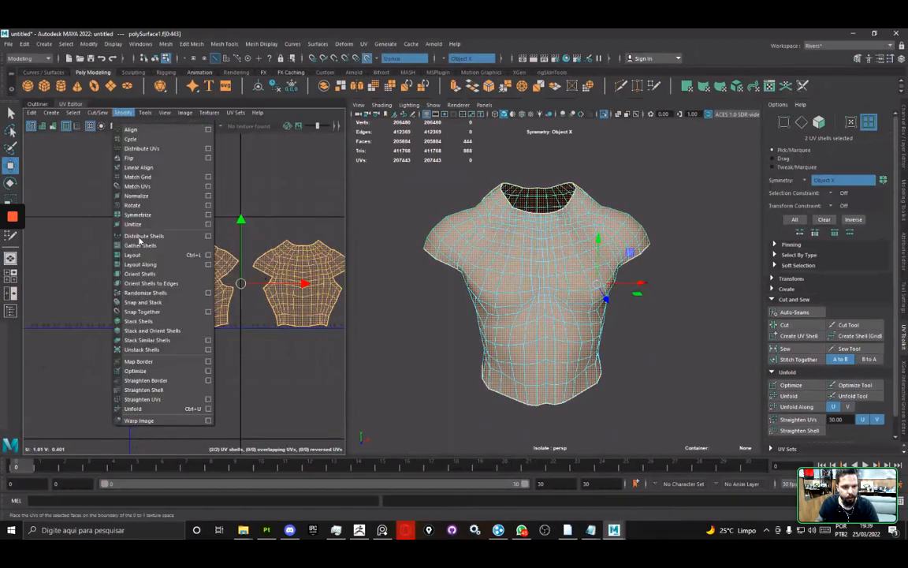
{"action": "left_click", "coordinate": [136, 255]}
{"action": "scroll", "coordinate": [128, 264], "scroll_direction": "up", "scroll_amount": 4}
{"action": "left_click", "coordinate": [102, 250]}
{"action": "scroll", "coordinate": [100, 251], "scroll_direction": "down", "scroll_amount": 5}
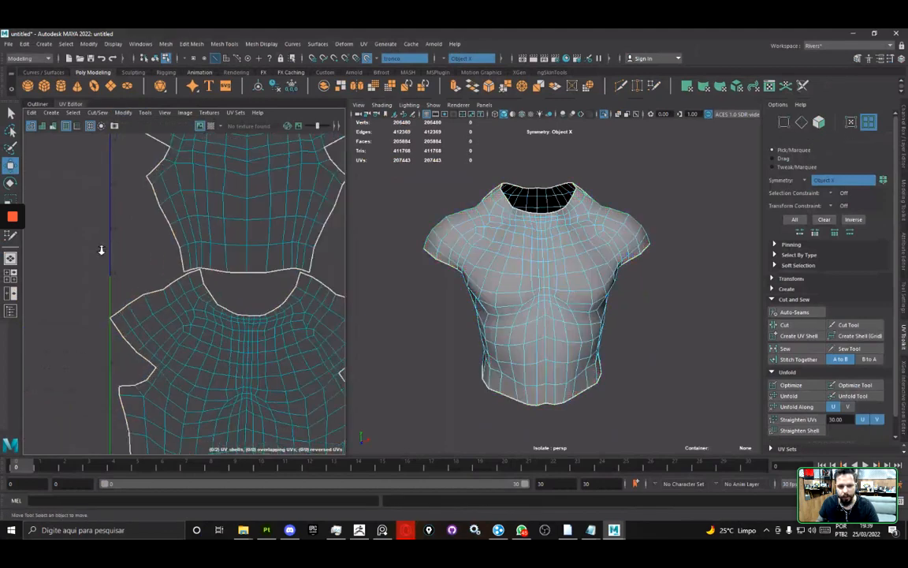
{"action": "scroll", "coordinate": [93, 250], "scroll_direction": "up", "scroll_amount": 2}
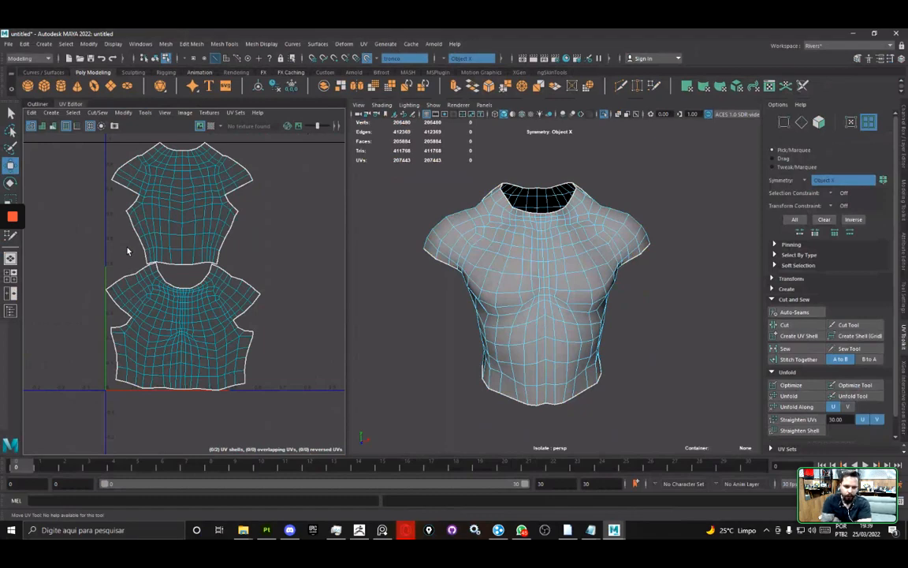
- Outline the two stacked UV shells and the two empty areas beside them with on-screen rectangles
{"action": "middle_click_drag", "start_coordinate": [126, 268], "coordinate": [85, 279], "text": "alt"}
{"action": "left_click_drag", "start_coordinate": [224, 276], "coordinate": [64, 383]}
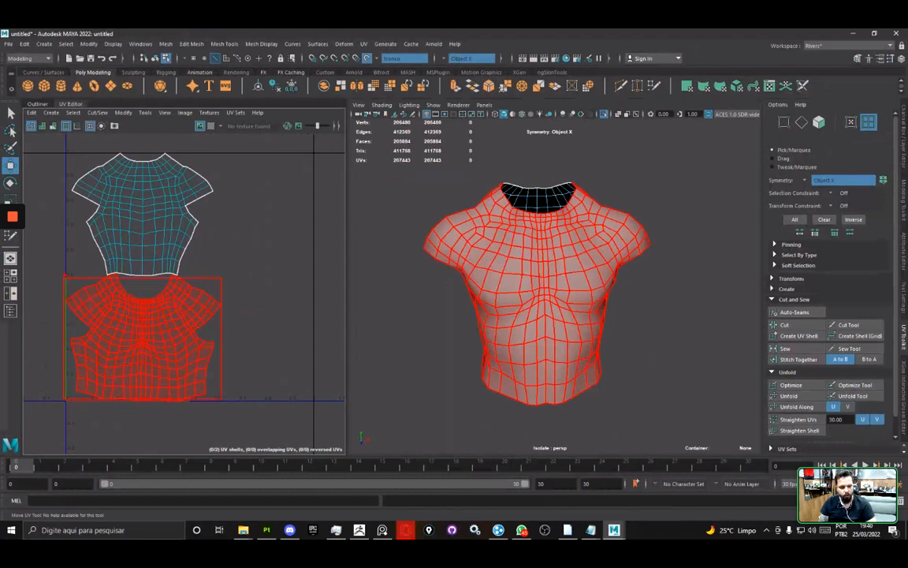
{"action": "left_click_drag", "start_coordinate": [65, 275], "coordinate": [313, 155]}
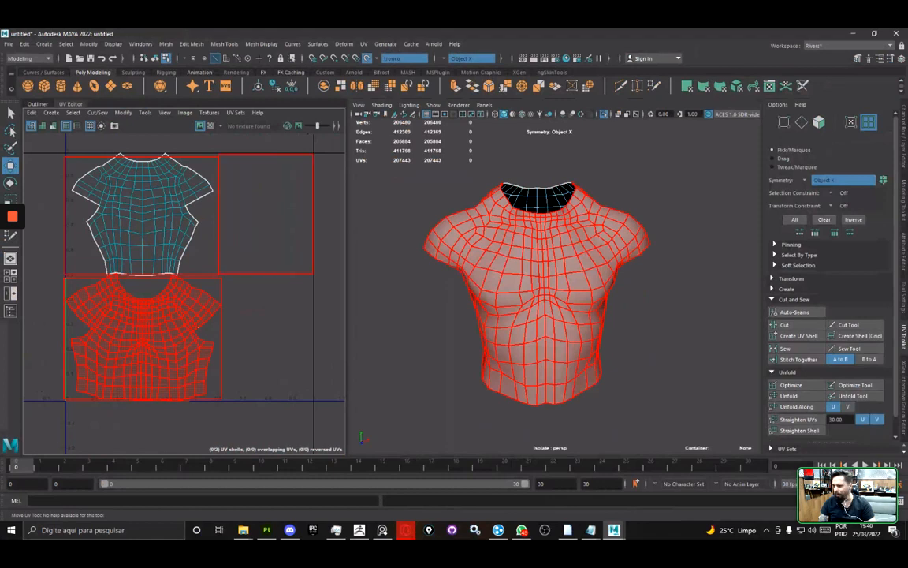
{"action": "left_click_drag", "start_coordinate": [313, 275], "coordinate": [222, 397]}
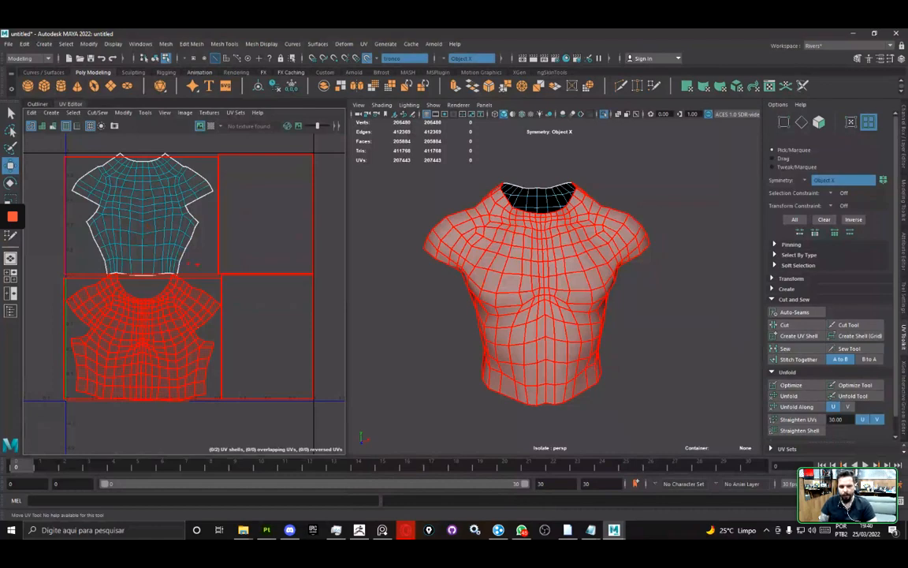
{"action": "left_click", "coordinate": [219, 263]}
- Switch to Calculator, divide 2048 by 4, and close it
{"action": "key", "text": "super"}
{"action": "type", "text": "calc"}
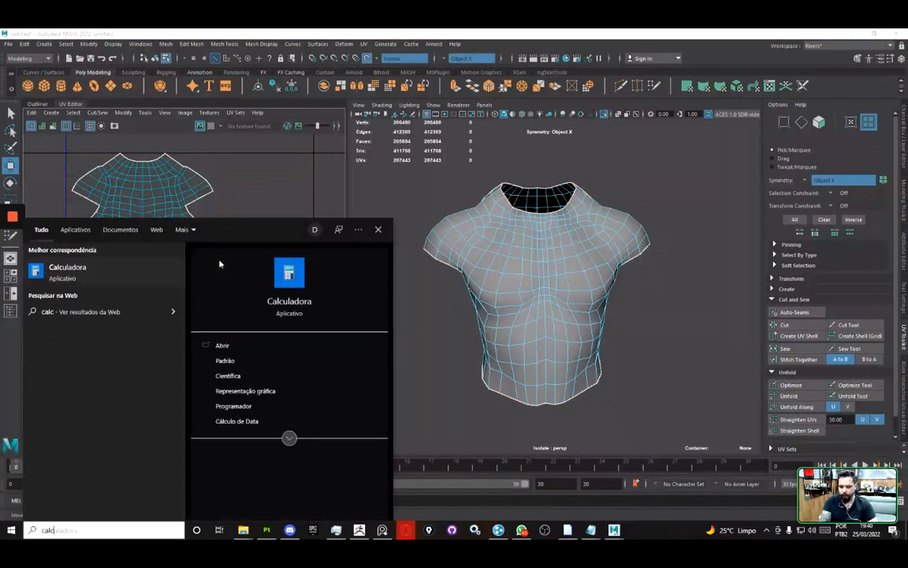
{"action": "key", "text": "Return"}
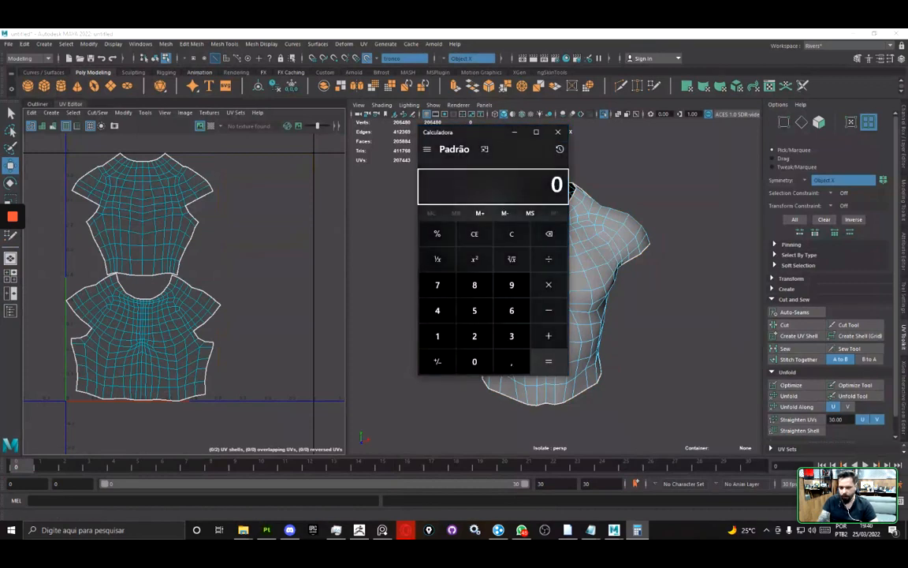
{"action": "type", "text": "2048/4"}
{"action": "key", "text": "Return"}
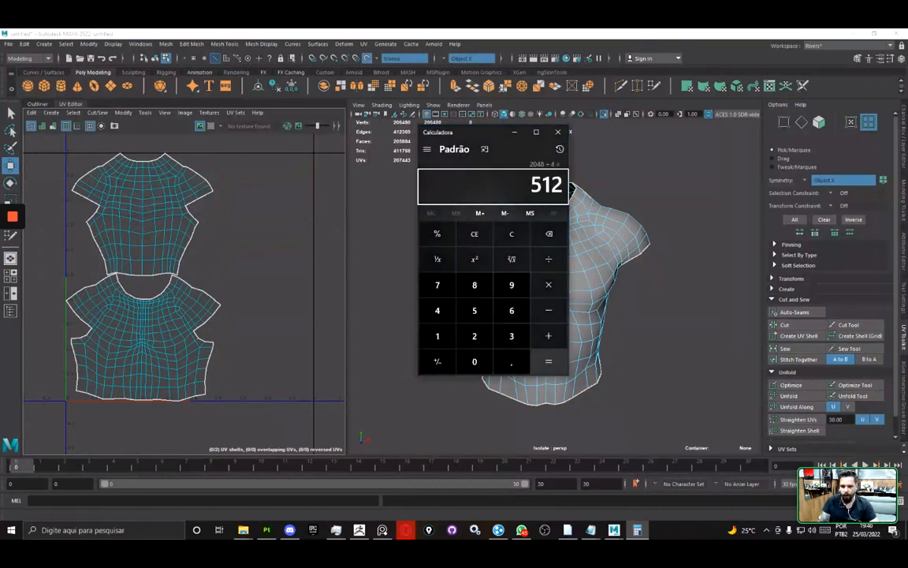
{"action": "left_click", "coordinate": [557, 133]}
- Mark an area around the lower UV shell with an on-screen rectangle
{"action": "left_click", "coordinate": [122, 314]}
{"action": "key", "text": "ctrl+1"}
{"action": "left_click", "coordinate": [81, 332]}
{"action": "left_click_drag", "start_coordinate": [44, 212], "coordinate": [361, 479], "text": "ctrl"}
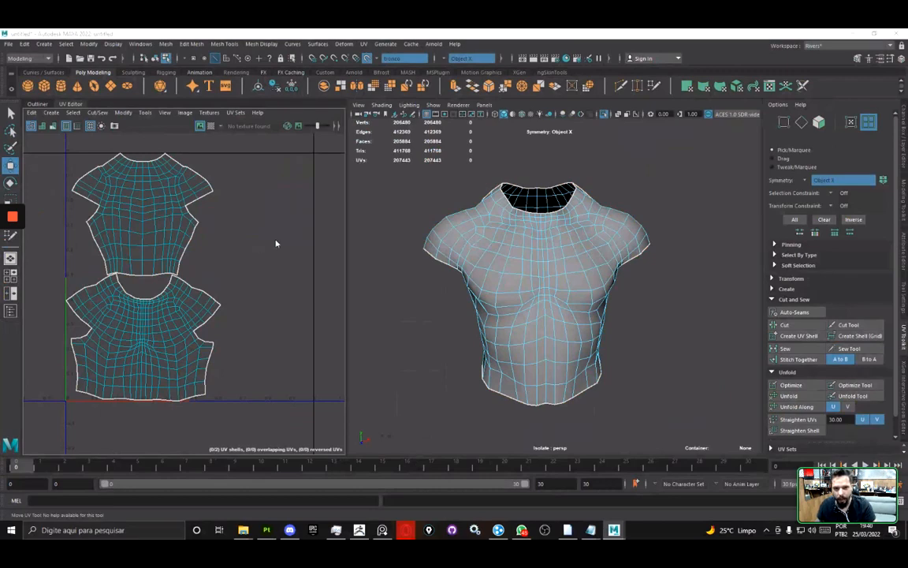
- Switch to Notepad and add the items "- Replanejar" and "- Jornada do Asset" at the end of the UV SET section
{"action": "key", "text": "alt+Tab"}
{"action": "left_click", "coordinate": [348, 251]}
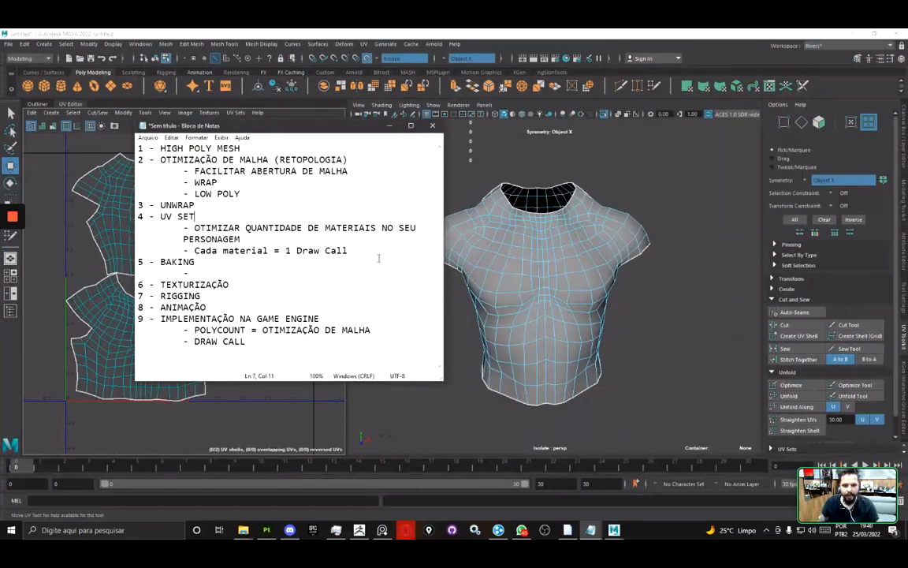
{"action": "key", "text": "Return"}
{"action": "type", "text": "- Replanejar"}
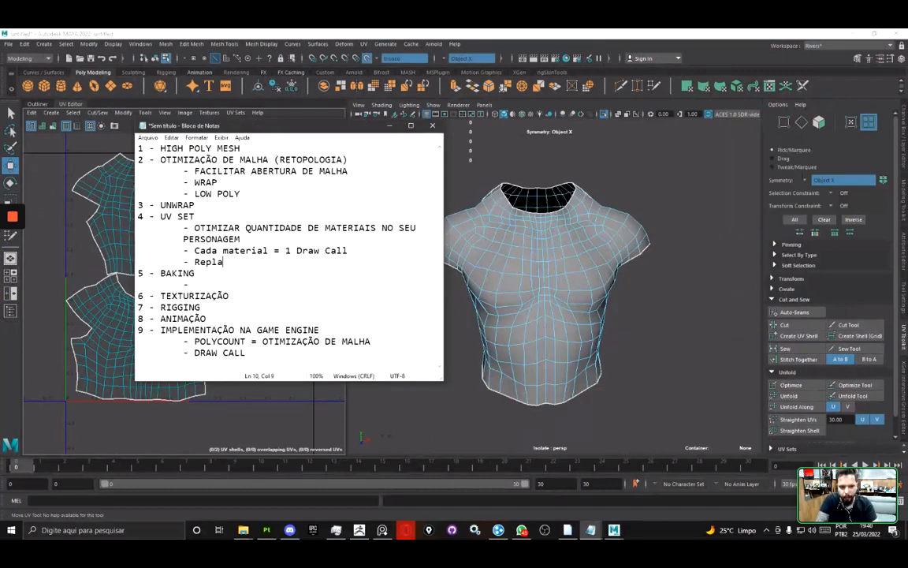
{"action": "key", "text": "Return"}
{"action": "type", "text": "- "}
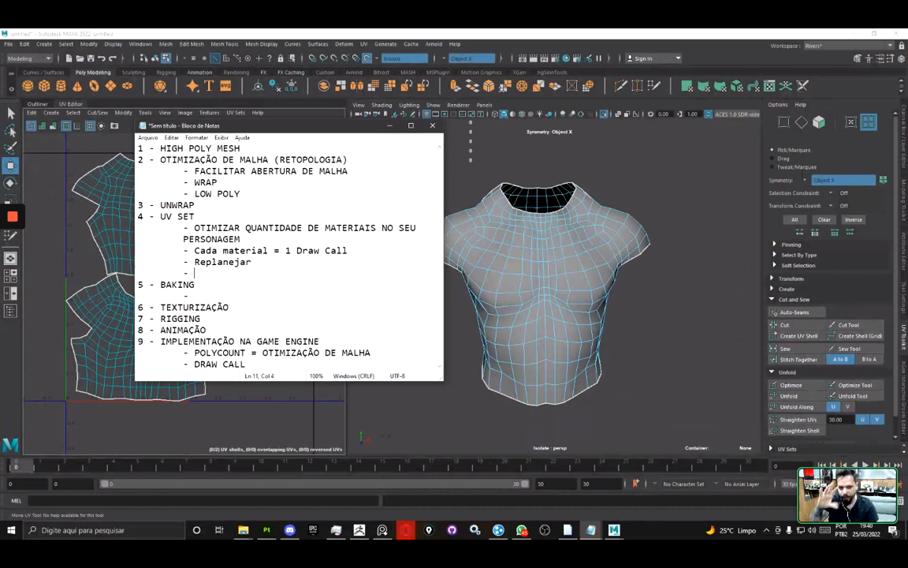
{"action": "type", "text": "Jo"}
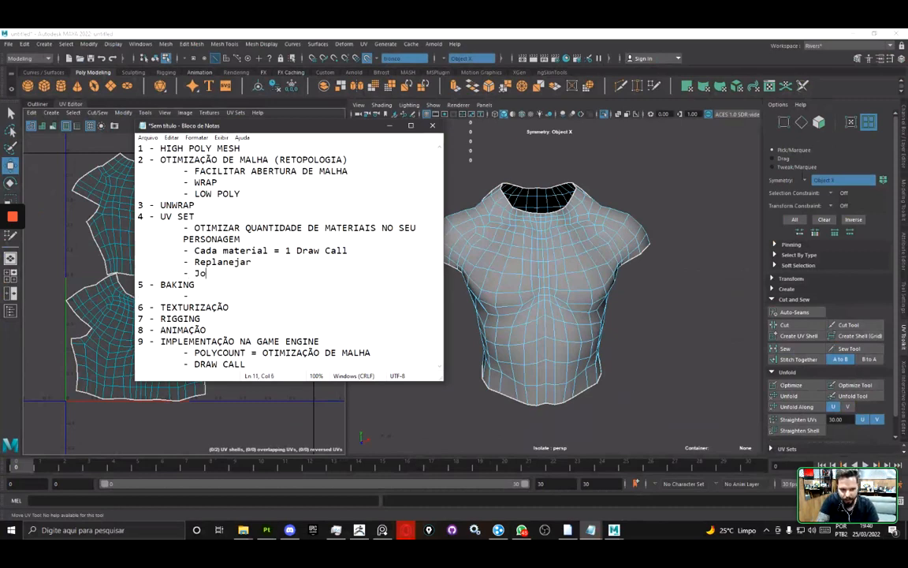
{"action": "type", "text": "rnada do Asset"}
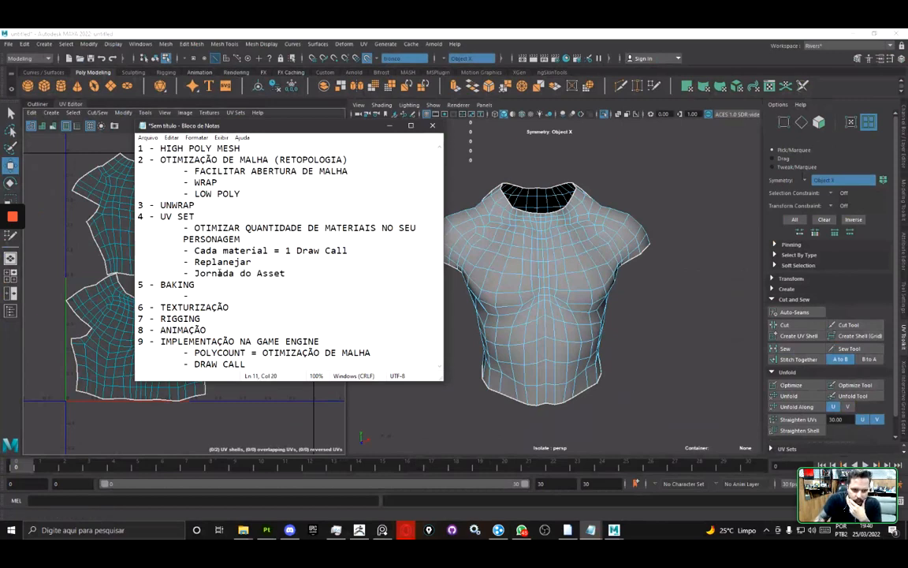
{"action": "left_click_drag", "start_coordinate": [194, 273], "coordinate": [286, 272]}
{"action": "left_click", "coordinate": [301, 276]}
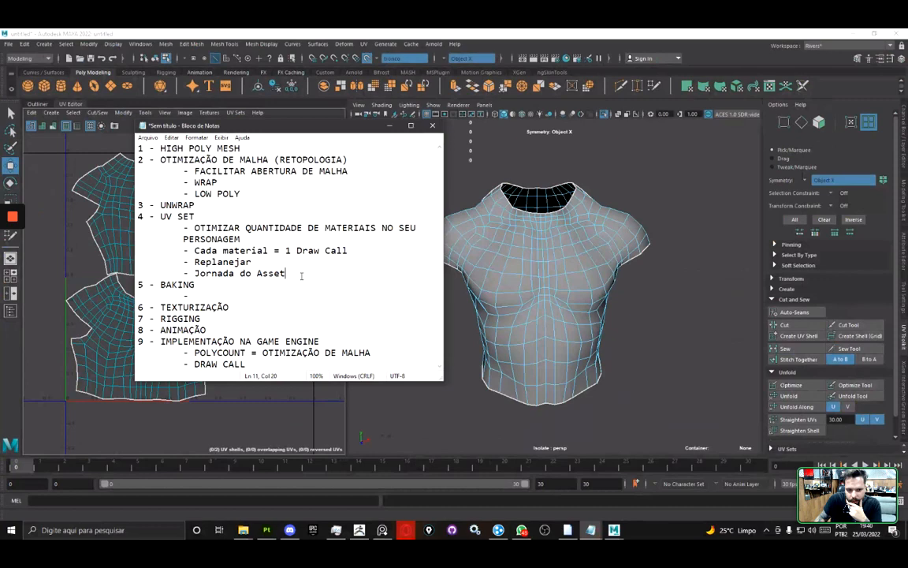
- Return to Maya and examine the torso mesh from the front, side and back
{"action": "left_click", "coordinate": [478, 33]}
{"action": "left_click_drag", "start_coordinate": [585, 230], "coordinate": [553, 227], "text": "alt"}
{"action": "left_click", "coordinate": [559, 227]}
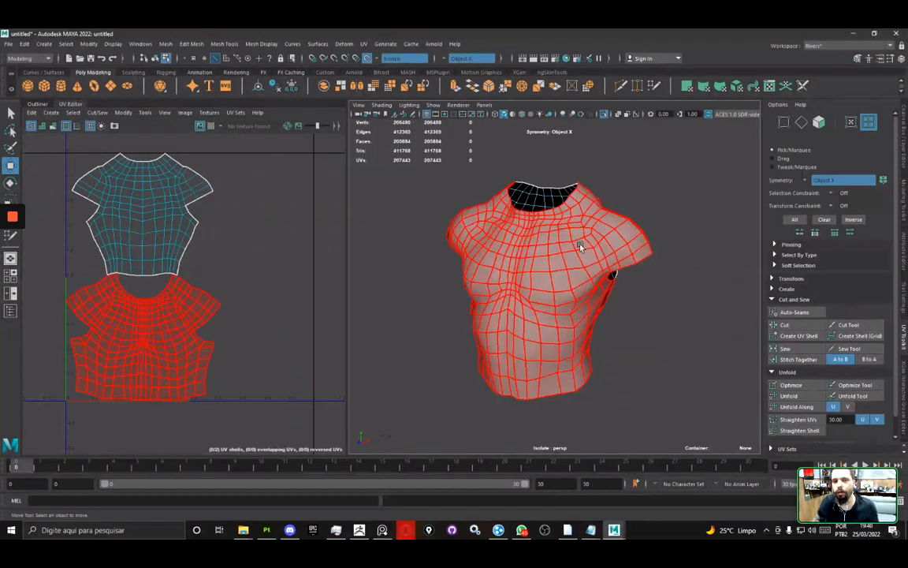
{"action": "left_click", "coordinate": [643, 219]}
{"action": "left_click_drag", "start_coordinate": [643, 218], "coordinate": [461, 193], "text": "alt"}
{"action": "middle_click_drag", "start_coordinate": [462, 193], "coordinate": [430, 216], "text": "alt"}
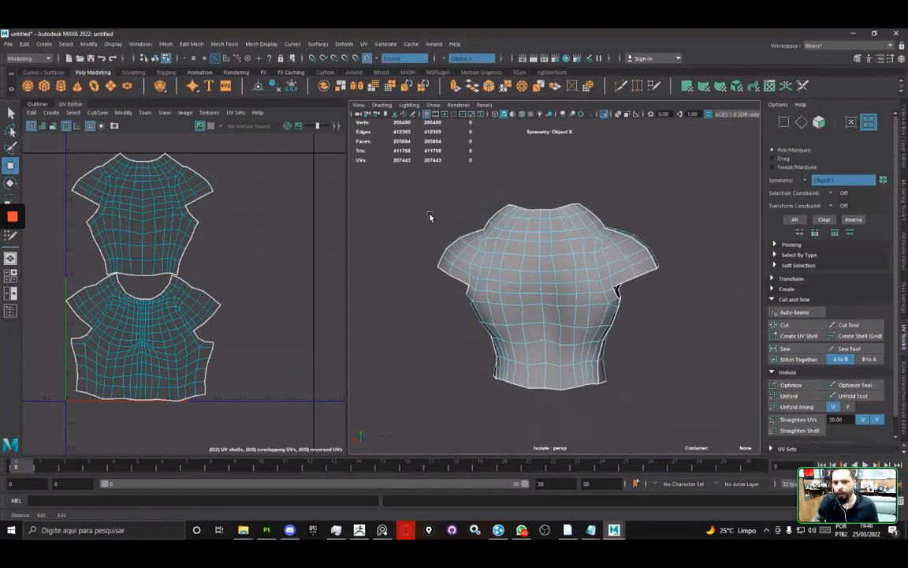
- Select the torso's back UV shell, enlarge it and move it to the middle of the UV tile
{"action": "mouse_move", "coordinate": [430, 216]}
{"action": "left_mouse_down", "text": "alt"}
{"action": "mouse_move", "coordinate": [605, 212]}
{"action": "mouse_move", "coordinate": [429, 235]}
{"action": "mouse_move", "coordinate": [443, 225]}
{"action": "left_mouse_up", "text": "alt"}
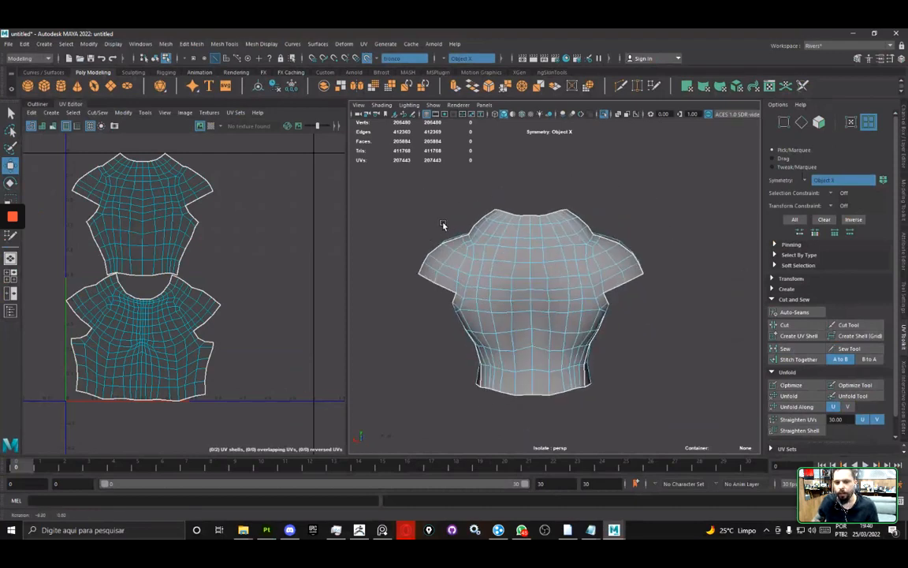
{"action": "scroll", "coordinate": [443, 225], "scroll_direction": "up", "scroll_amount": 2}
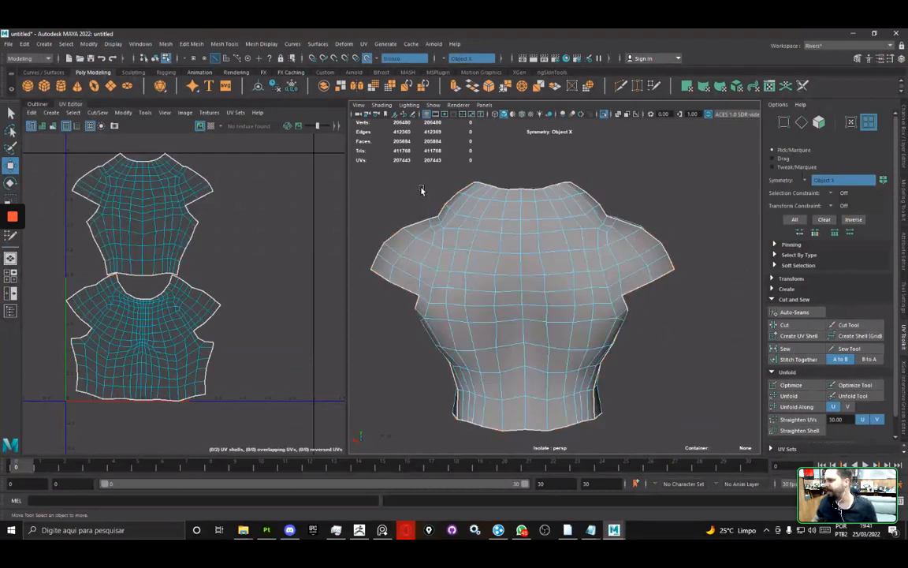
{"action": "left_click_drag", "start_coordinate": [442, 211], "coordinate": [439, 220], "text": "alt"}
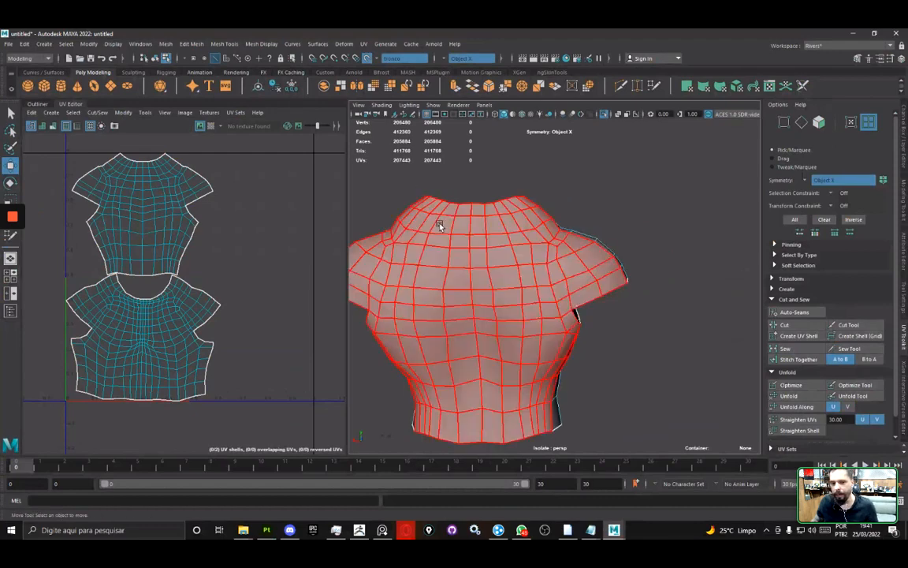
{"action": "left_click", "coordinate": [438, 220]}
{"action": "key", "text": "r"}
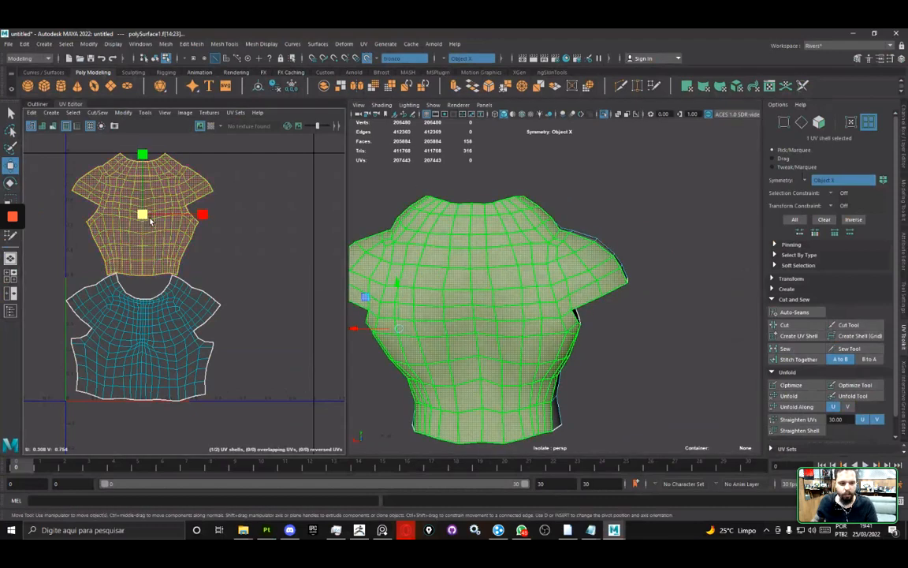
{"action": "left_click_drag", "start_coordinate": [143, 214], "coordinate": [189, 282]}
{"action": "key", "text": "w"}
{"action": "key", "text": "r"}
{"action": "key", "text": "w"}
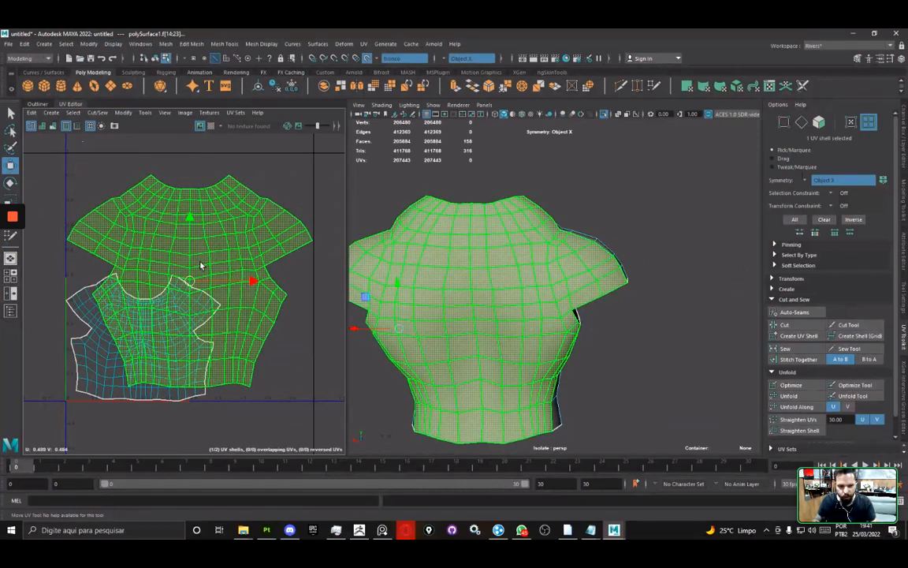
- Select the front UV shell and scale it down slightly in place
{"action": "left_click", "coordinate": [99, 317]}
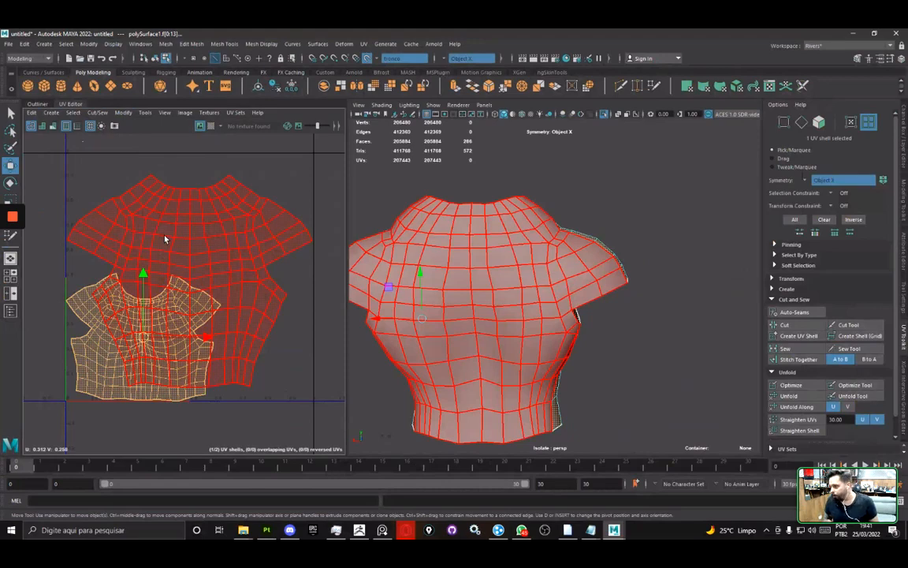
{"action": "key", "text": "r"}
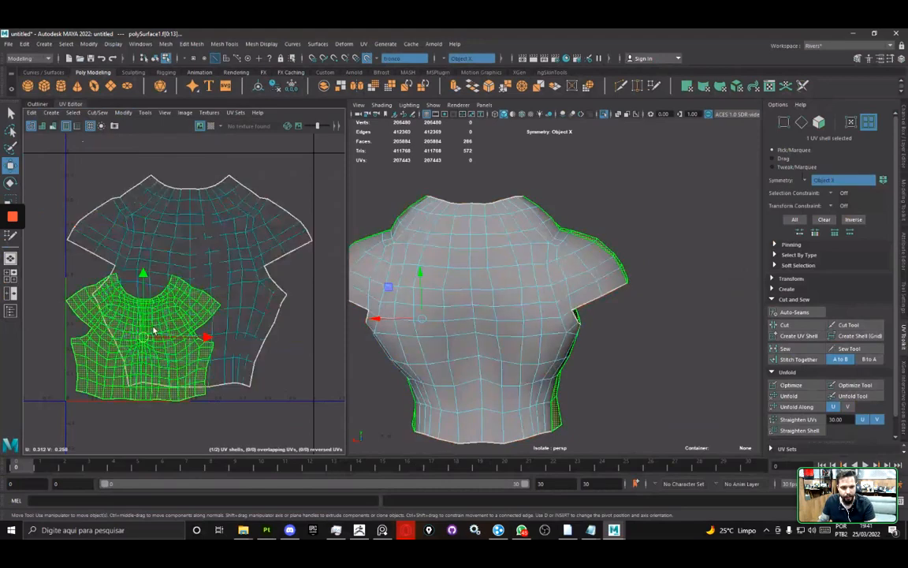
{"action": "left_click_drag", "start_coordinate": [144, 338], "coordinate": [134, 338]}
{"action": "key", "text": "w"}
- Scale the back UV shell down and move it toward the upper-right corner of the UV tile
{"action": "left_click", "coordinate": [183, 294]}
{"action": "key", "text": "r"}
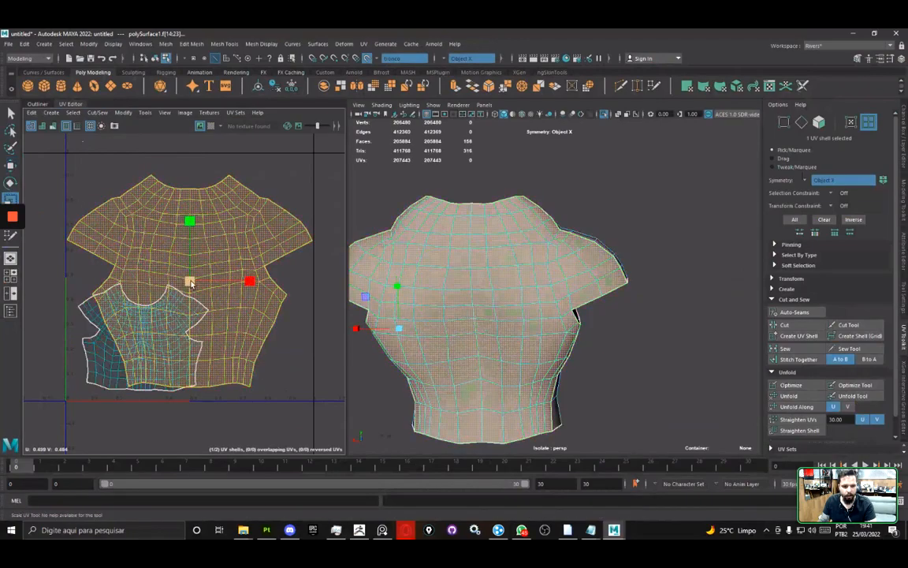
{"action": "key", "text": "w"}
{"action": "left_click_drag", "start_coordinate": [192, 282], "coordinate": [202, 251]}
{"action": "key", "text": "r"}
{"action": "key", "text": "w"}
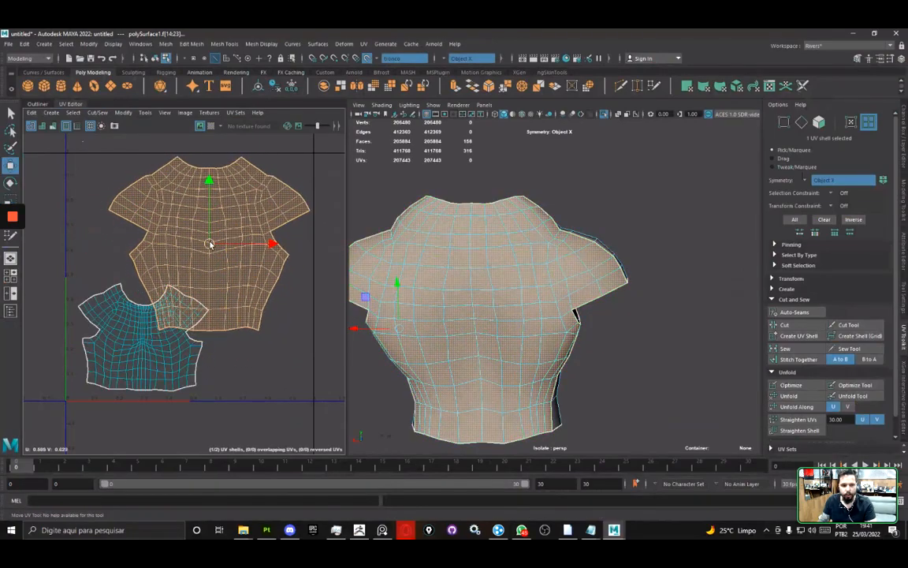
- Shrink the front UV shell further and move it toward the lower-left corner of the UV tile
{"action": "left_click", "coordinate": [150, 334]}
{"action": "key", "text": "r"}
{"action": "left_click_drag", "start_coordinate": [143, 337], "coordinate": [127, 350]}
{"action": "key", "text": "w"}
{"action": "key", "text": "r"}
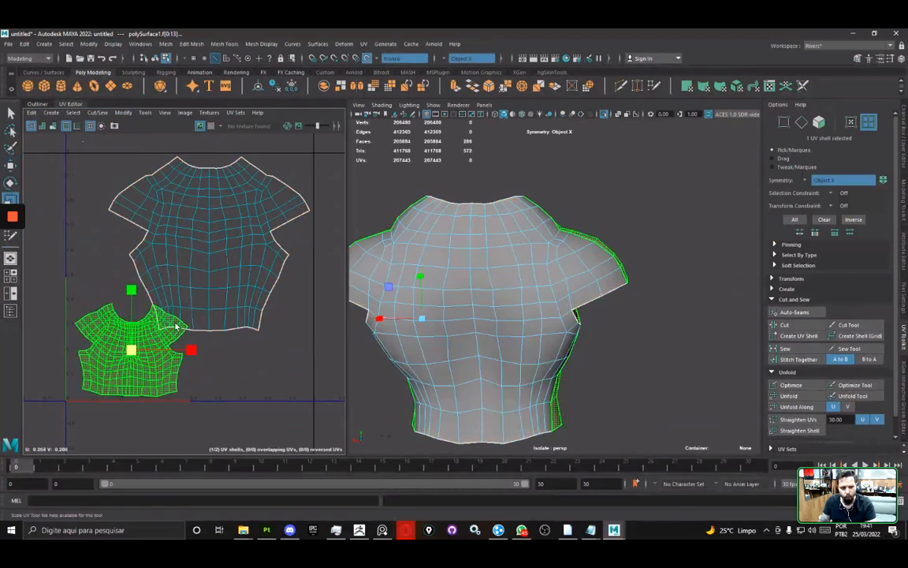
- Scale the back UV shell down slightly and tuck it closer to the tile's upper-right corner
{"action": "key", "text": "w"}
{"action": "left_click", "coordinate": [205, 290]}
{"action": "left_click_drag", "start_coordinate": [209, 249], "coordinate": [215, 244]}
{"action": "key", "text": "r"}
{"action": "key", "text": "w"}
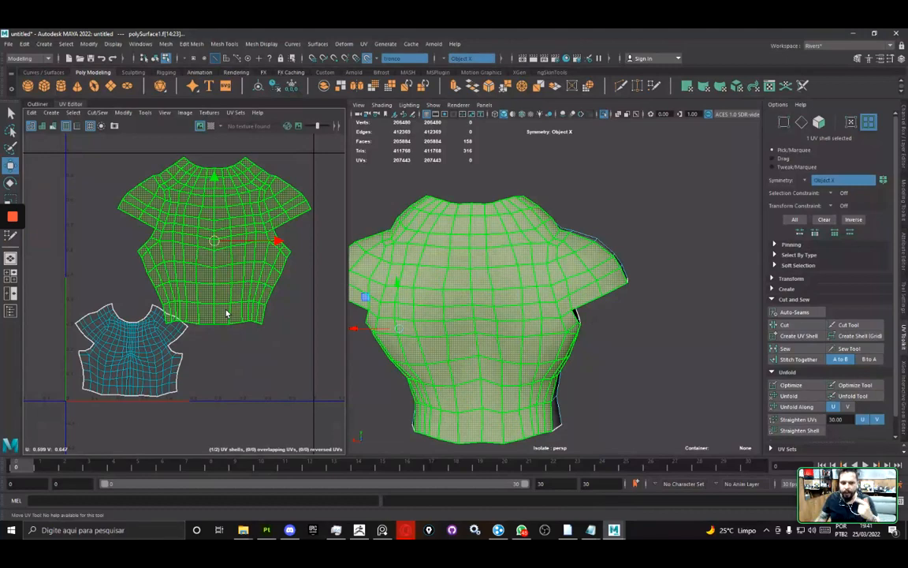
- Enlarge the front UV shell past the tile's lower-left edges and select both shells
{"action": "left_click", "coordinate": [134, 326]}
{"action": "left_click", "coordinate": [135, 343]}
{"action": "key", "text": "r"}
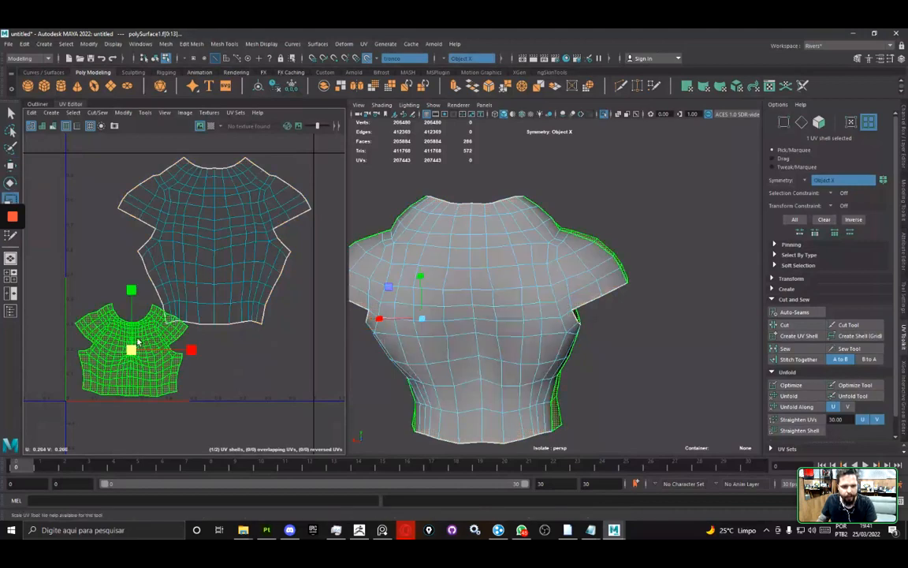
{"action": "left_click_drag", "start_coordinate": [131, 349], "coordinate": [166, 307]}
{"action": "key", "text": "w"}
{"action": "left_click_drag", "start_coordinate": [64, 161], "coordinate": [260, 404]}
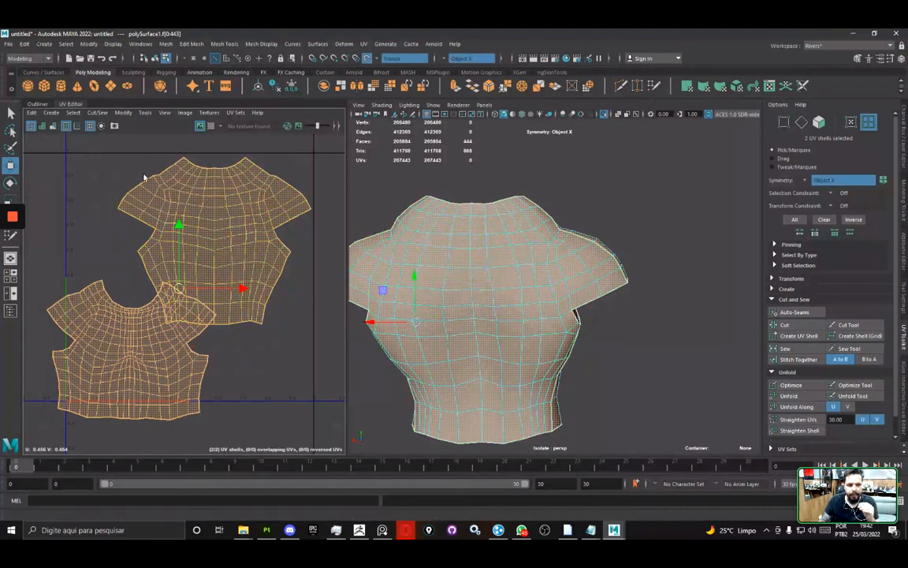
- Try shrinking the front UV shell and moving it toward the tile's lower-left corner, and undo both changes
{"action": "left_click", "coordinate": [124, 203]}
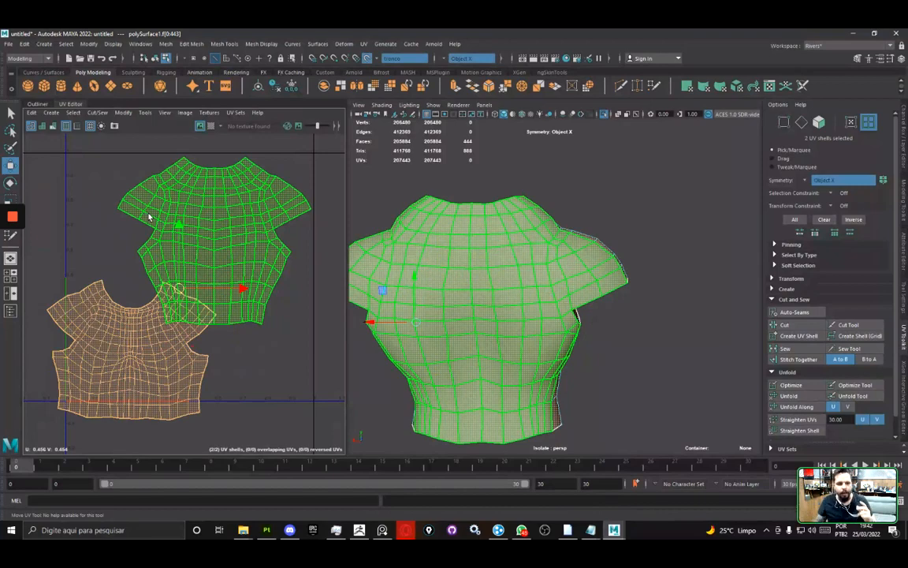
{"action": "left_click", "coordinate": [137, 355]}
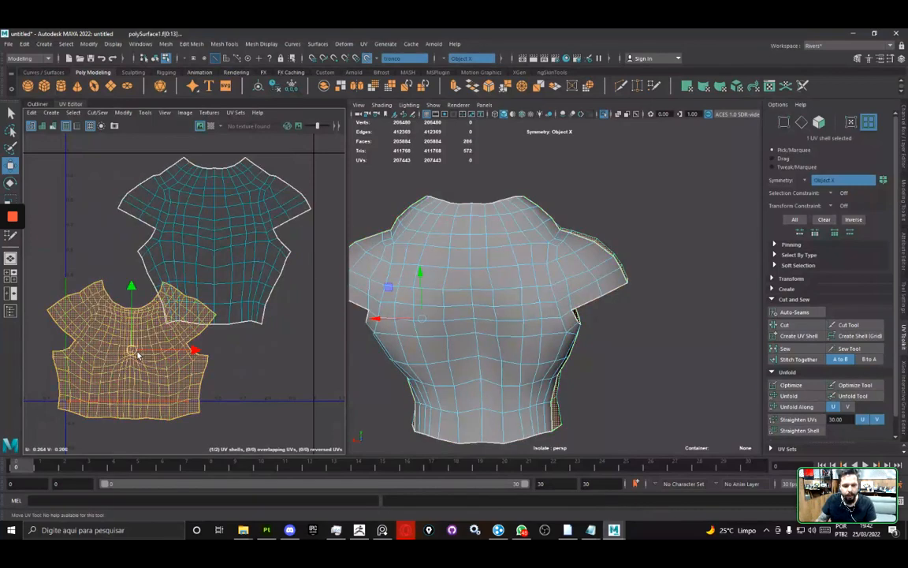
{"action": "mouse_move", "coordinate": [137, 355]}
{"action": "left_mouse_down"}
{"action": "mouse_move", "coordinate": [186, 285]}
{"action": "mouse_move", "coordinate": [123, 355]}
{"action": "left_mouse_up"}
{"action": "key", "text": "r"}
{"action": "key", "text": "w"}
{"action": "key", "text": "ctrl+z"}
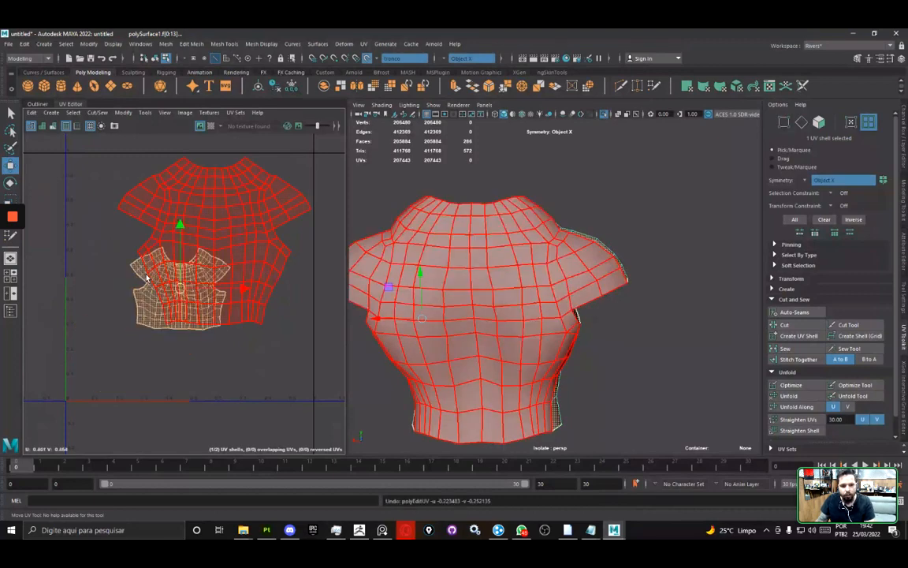
{"action": "key", "text": "ctrl+z"}
- Scale the back UV shell down slightly and move it over the front shell near the tile's centre
{"action": "left_click", "coordinate": [247, 198]}
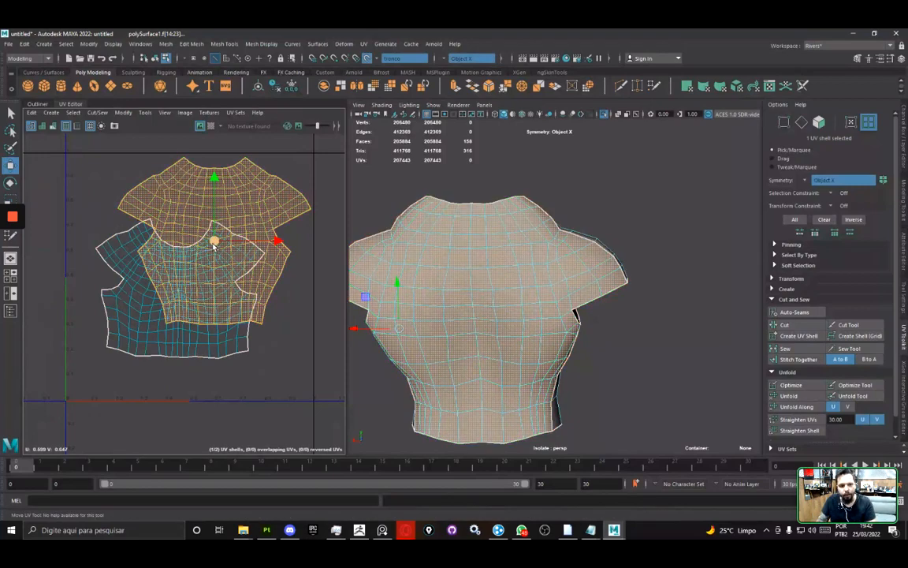
{"action": "left_click_drag", "start_coordinate": [214, 240], "coordinate": [197, 260]}
{"action": "key", "text": "r"}
{"action": "key", "text": "w"}
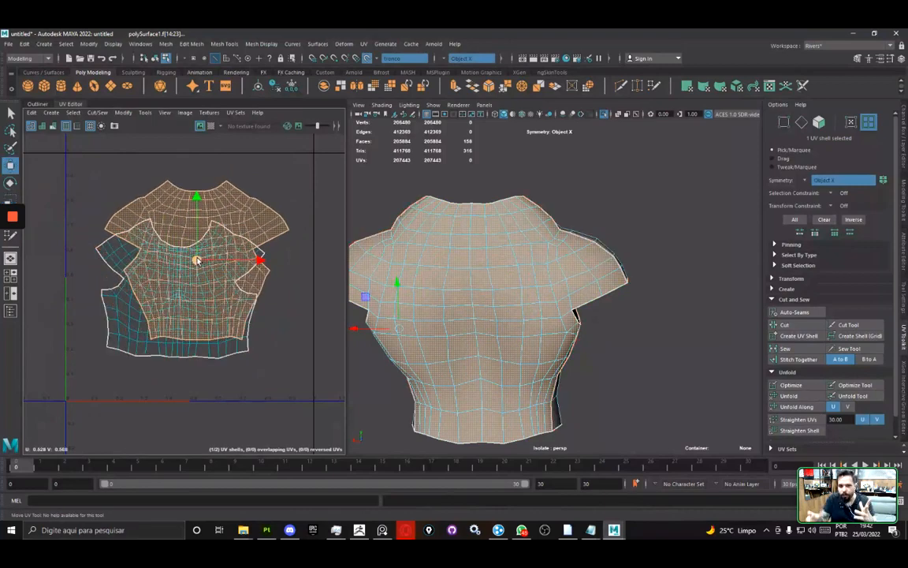
- Select both torso UV shells and repack them in the UV tile with Layout
{"action": "left_click_drag", "start_coordinate": [83, 153], "coordinate": [283, 318]}
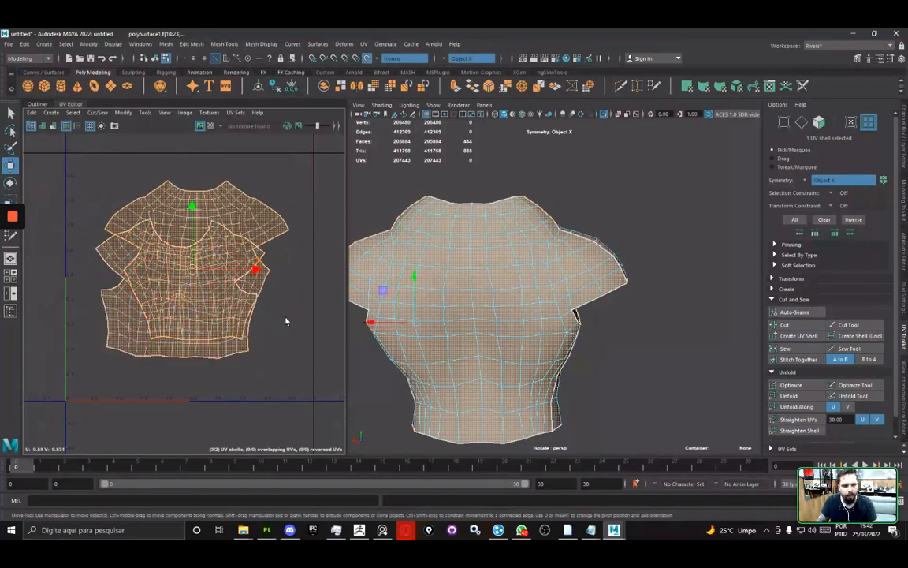
{"action": "left_click", "coordinate": [123, 113]}
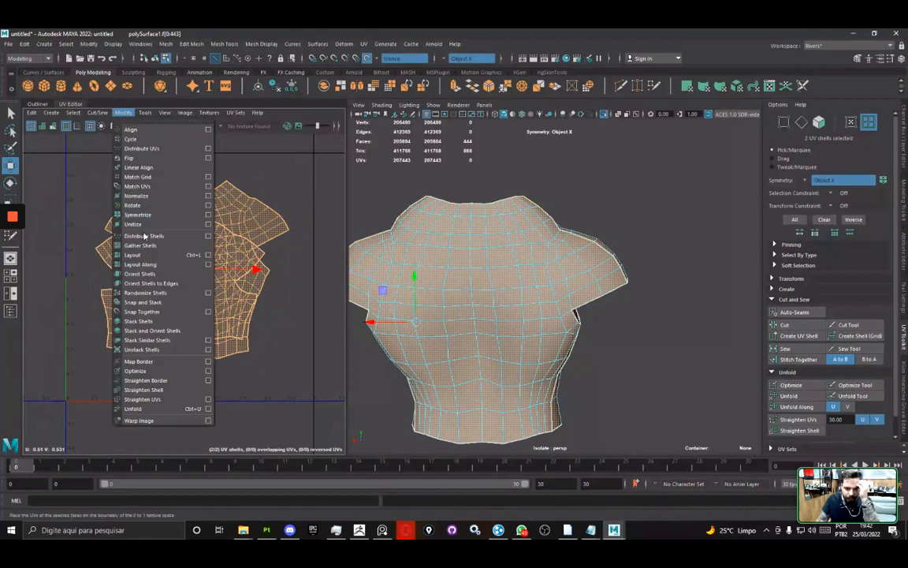
{"action": "left_click", "coordinate": [139, 255]}
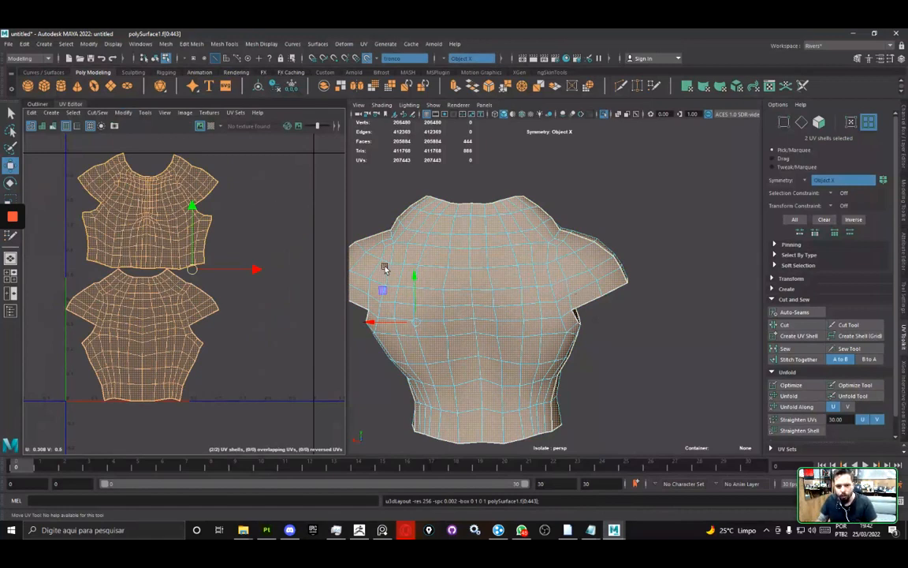
- Return to object mode, select the torso mesh and view its chest from the front
{"action": "right_click_drag", "start_coordinate": [468, 252], "coordinate": [497, 253]}
{"action": "left_click", "coordinate": [558, 148]}
{"action": "left_click", "coordinate": [442, 240]}
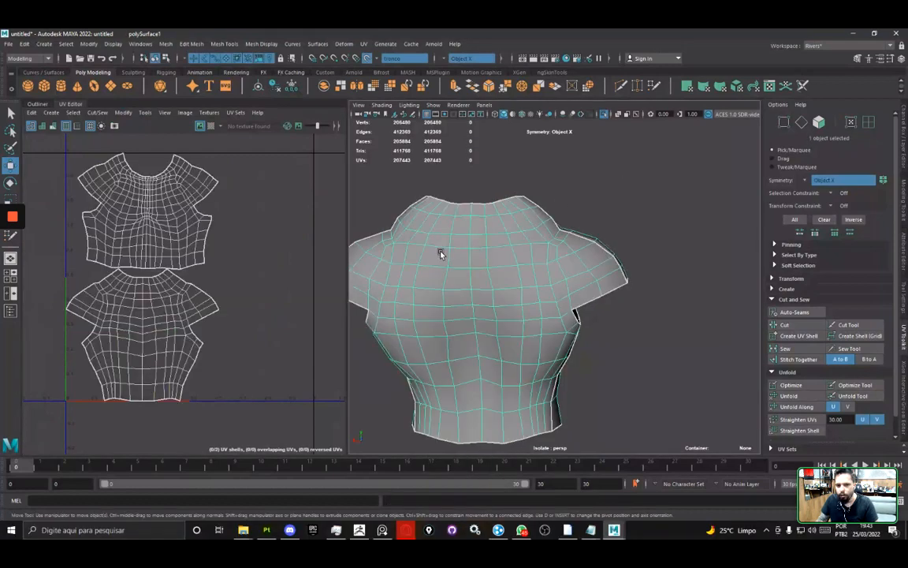
{"action": "left_click_drag", "start_coordinate": [440, 253], "coordinate": [635, 268], "text": "alt"}
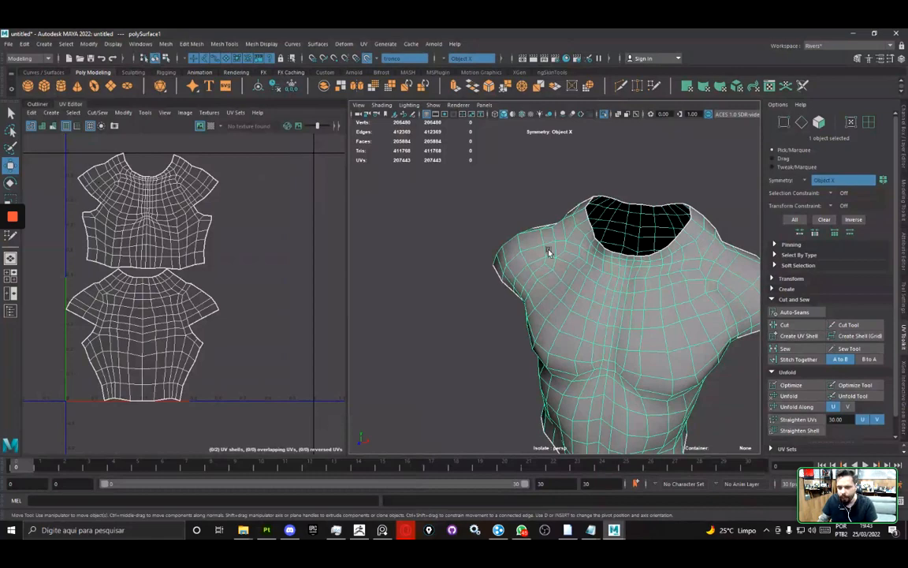
{"action": "left_click_drag", "start_coordinate": [549, 252], "coordinate": [430, 294], "text": "alt"}
- Switch to Notepad and add the item "- Aplicar Material" at the end of the UV SET section
{"action": "key", "text": "alt+Tab"}
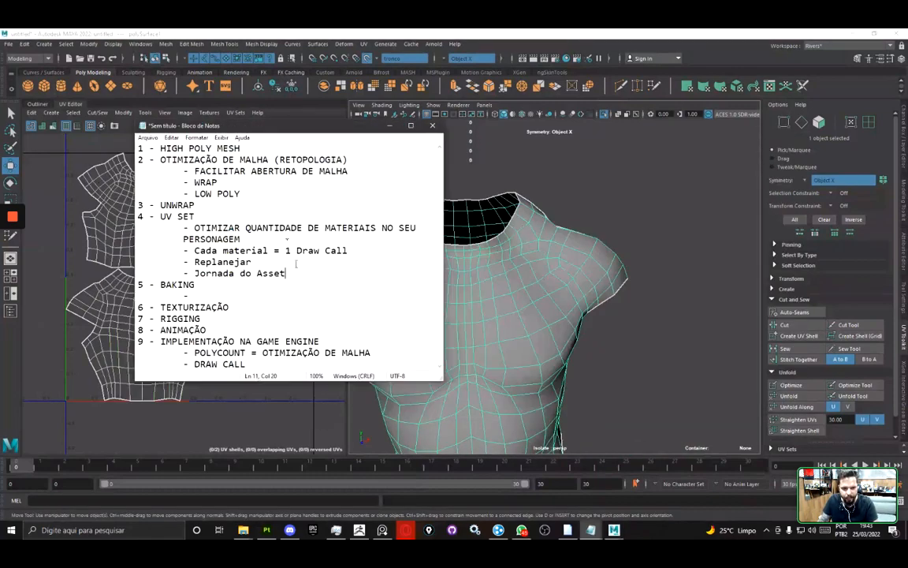
{"action": "key", "text": "Return"}
{"action": "key", "text": "Tab"}
{"action": "type", "text": "-"}
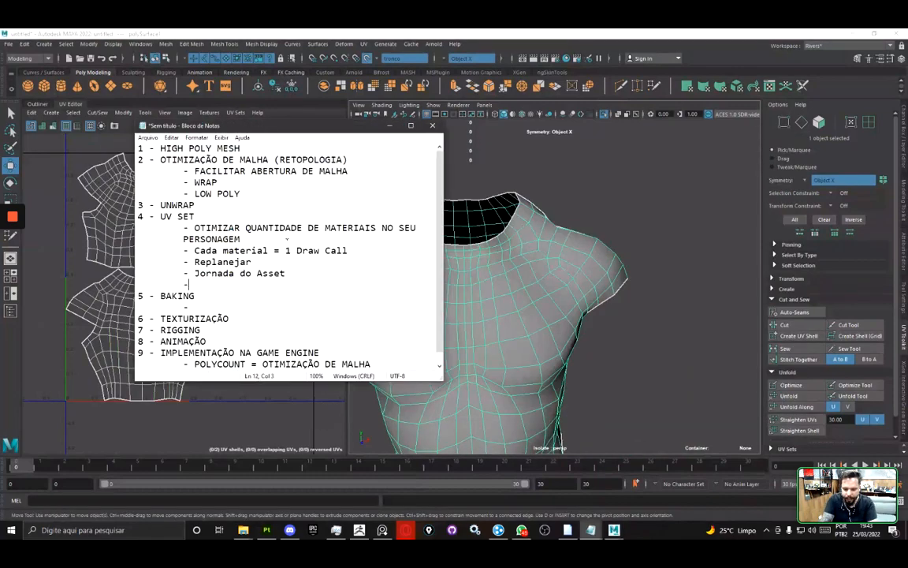
{"action": "type", "text": " Aplicar Material"}
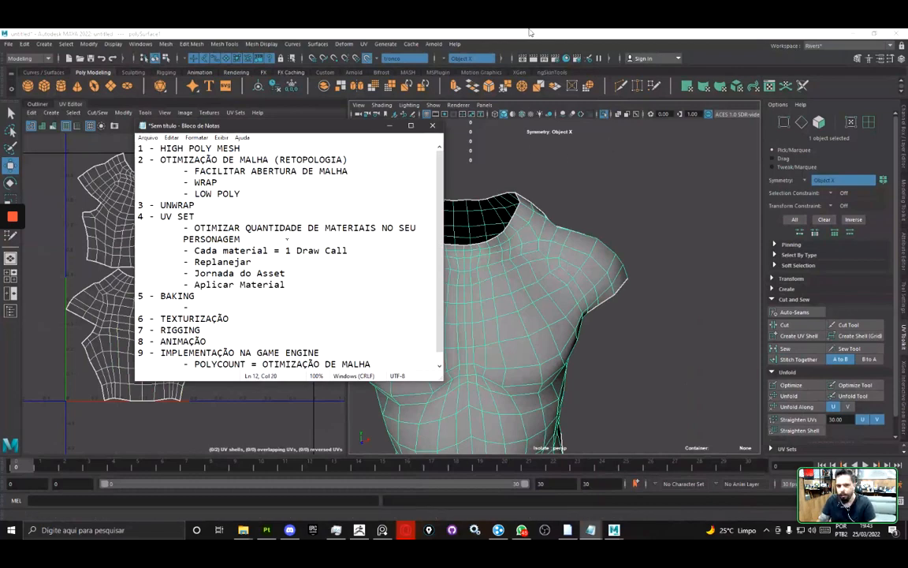
- Return to Maya and assign a new Lambert material to the torso mesh
{"action": "left_click", "coordinate": [529, 33]}
{"action": "right_click", "coordinate": [499, 258]}
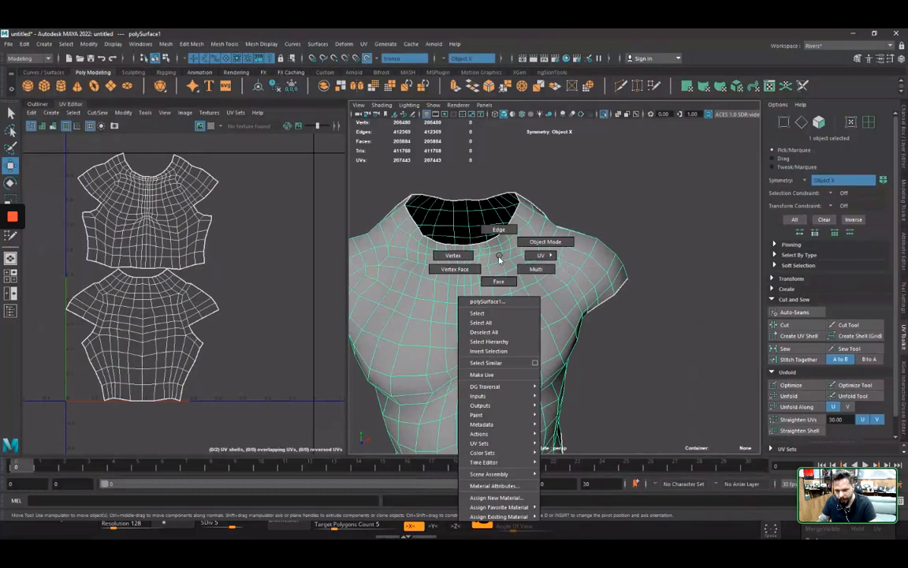
{"action": "right_click_drag", "start_coordinate": [499, 259], "coordinate": [513, 498]}
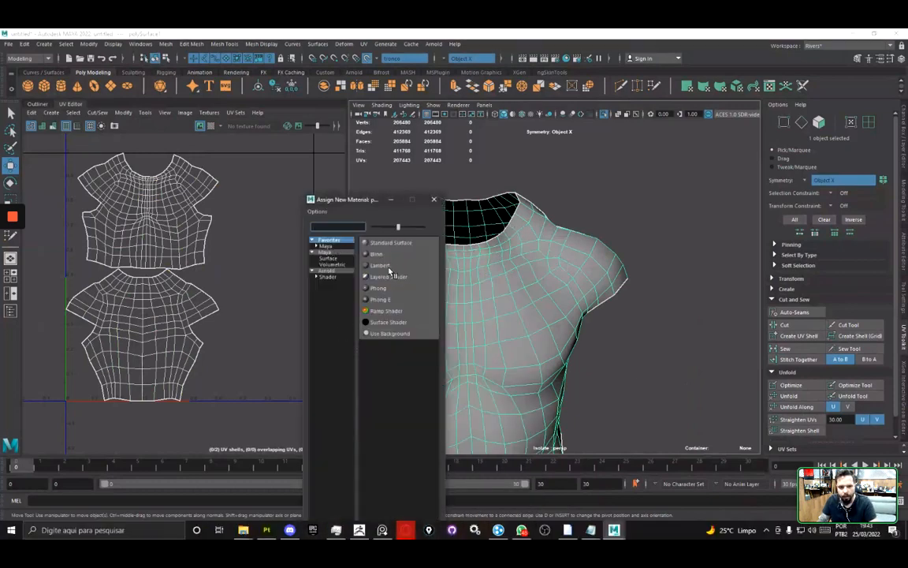
{"action": "left_click", "coordinate": [389, 268]}
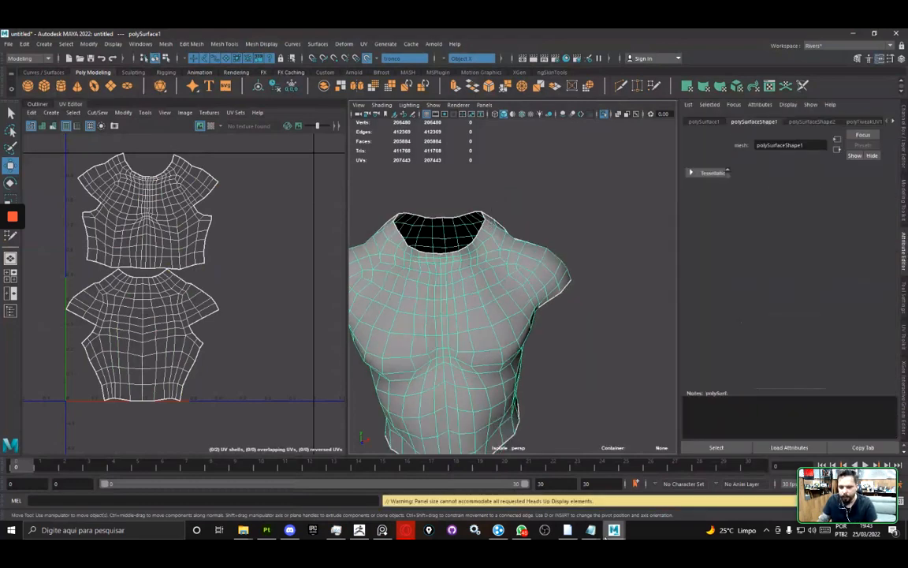
- Switch to the Notepad note headed UV SET and cut its three lines relating meshes to materials
{"action": "mouse_move", "coordinate": [591, 530]}
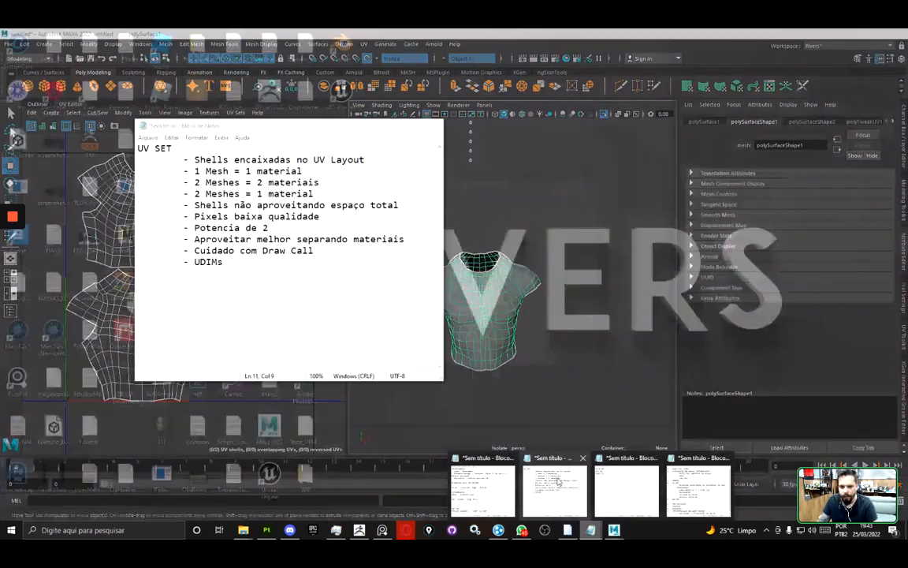
{"action": "left_click", "coordinate": [557, 480]}
{"action": "left_click_drag", "start_coordinate": [313, 194], "coordinate": [138, 168]}
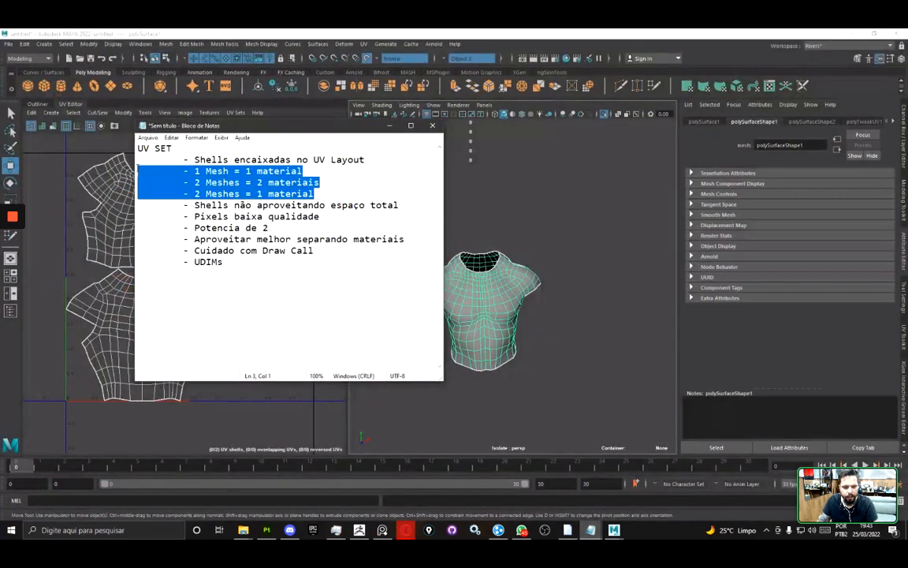
{"action": "key", "text": "BackSpace"}
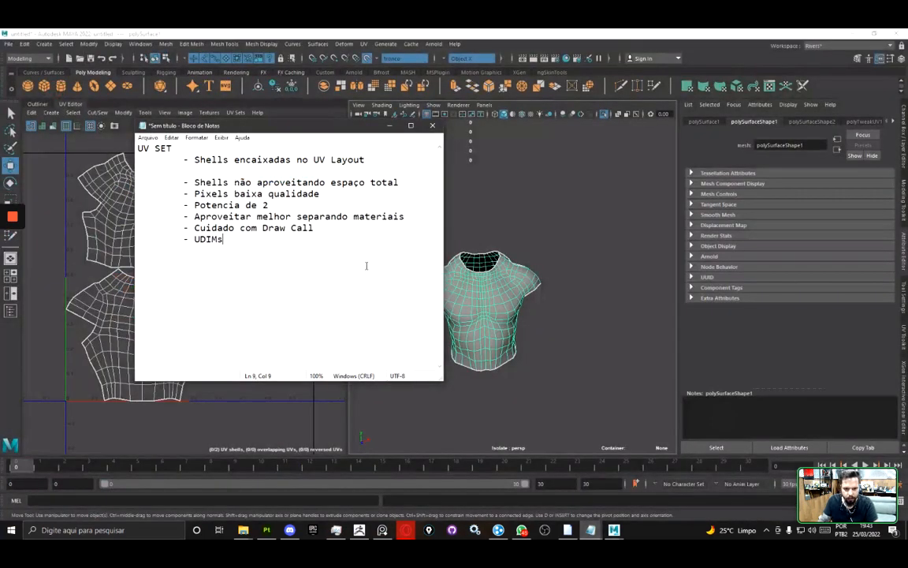
- Paste the three mesh and material lines several blank lines below the list and highlight "Mesh = 1 material"
{"action": "key", "text": "ctrl+End"}
{"action": "key", "text": "Return"}
{"action": "key", "text": "Return"}
{"action": "key", "text": "Return"}
{"action": "key", "text": "Return"}
{"action": "key", "text": "Return"}
{"action": "key", "text": "Return"}
{"action": "key", "text": "Return"}
{"action": "key", "text": "Return"}
{"action": "key", "text": "Return"}
{"action": "key", "text": "Return"}
{"action": "key", "text": "Return"}
{"action": "key", "text": "Return"}
{"action": "key", "text": "Return"}
{"action": "key", "text": "Return"}
{"action": "key", "text": "Return"}
{"action": "key", "text": "Return"}
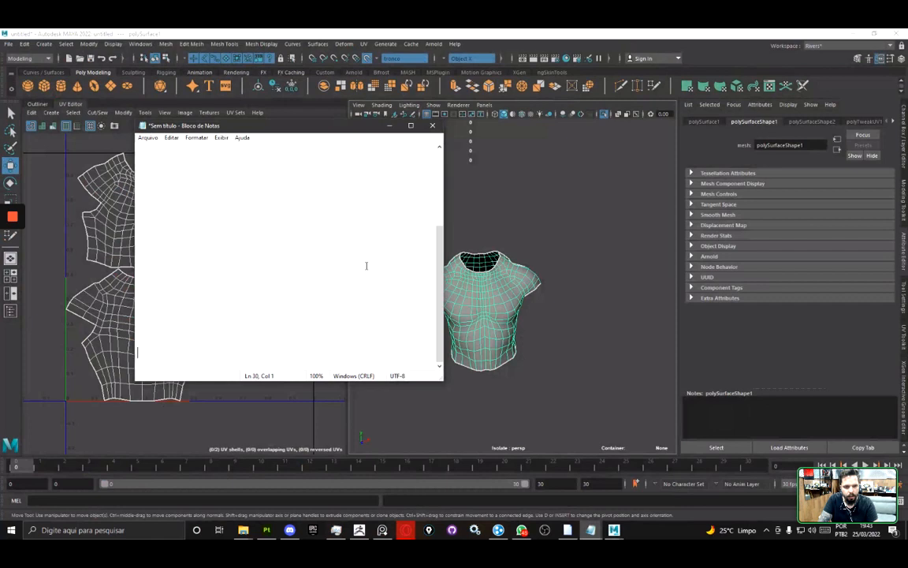
{"action": "key", "text": "ctrl+z"}
{"action": "key", "text": "ctrl+z"}
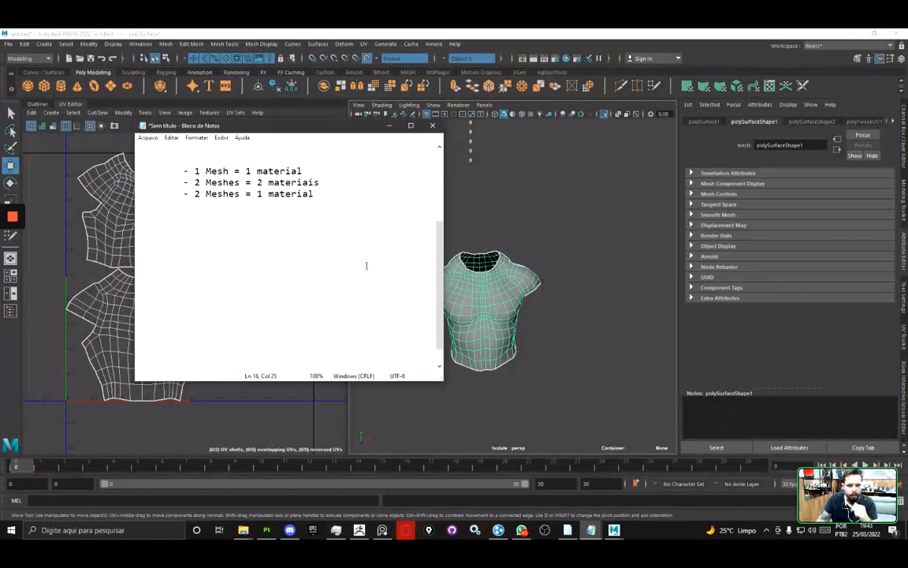
{"action": "left_click_drag", "start_coordinate": [207, 171], "coordinate": [302, 171]}
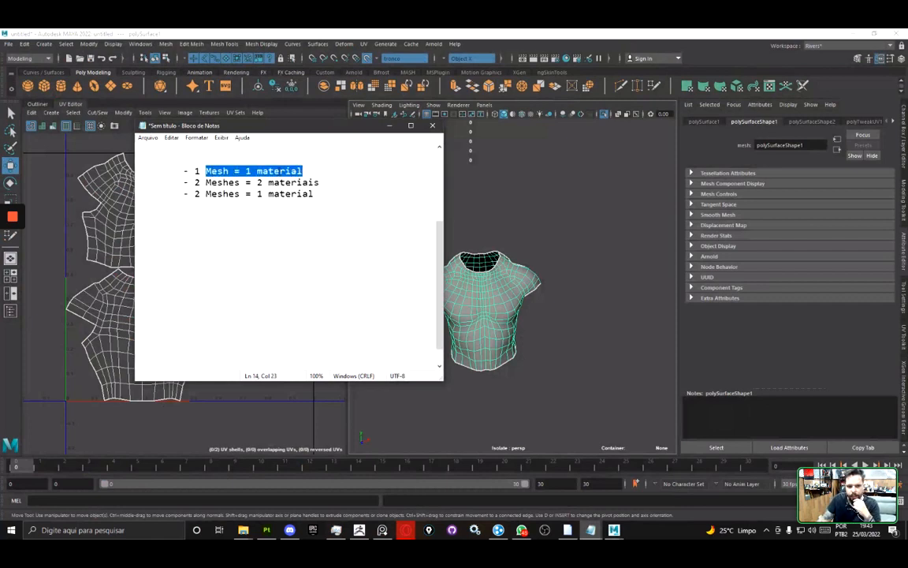
- View the torso in Maya, then return to Notepad and highlight the line "2 Meshes = 1 material"
{"action": "left_click", "coordinate": [491, 32]}
{"action": "scroll", "coordinate": [489, 293], "scroll_direction": "up", "scroll_amount": 3}
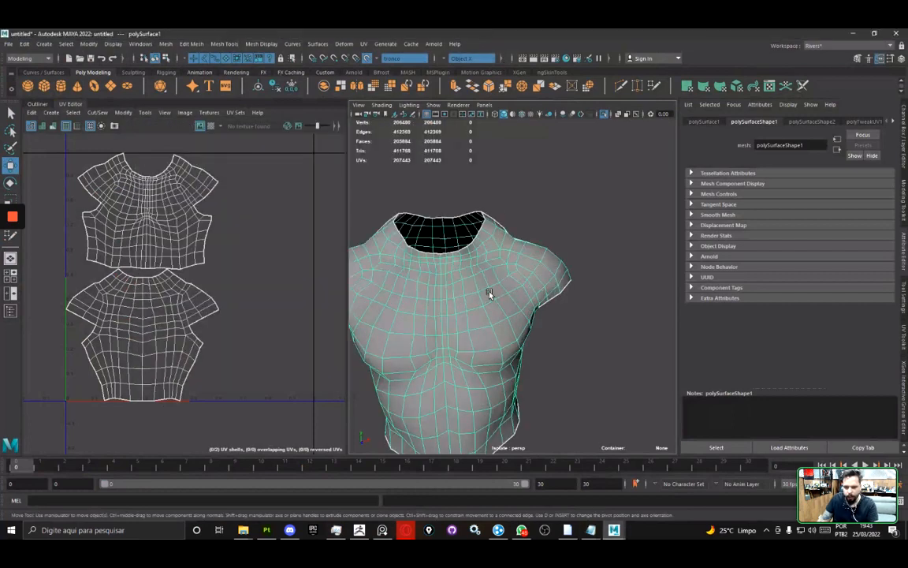
{"action": "middle_click_drag", "start_coordinate": [500, 281], "coordinate": [526, 247], "text": "alt"}
{"action": "key", "text": "alt+Tab"}
{"action": "left_click", "coordinate": [286, 182]}
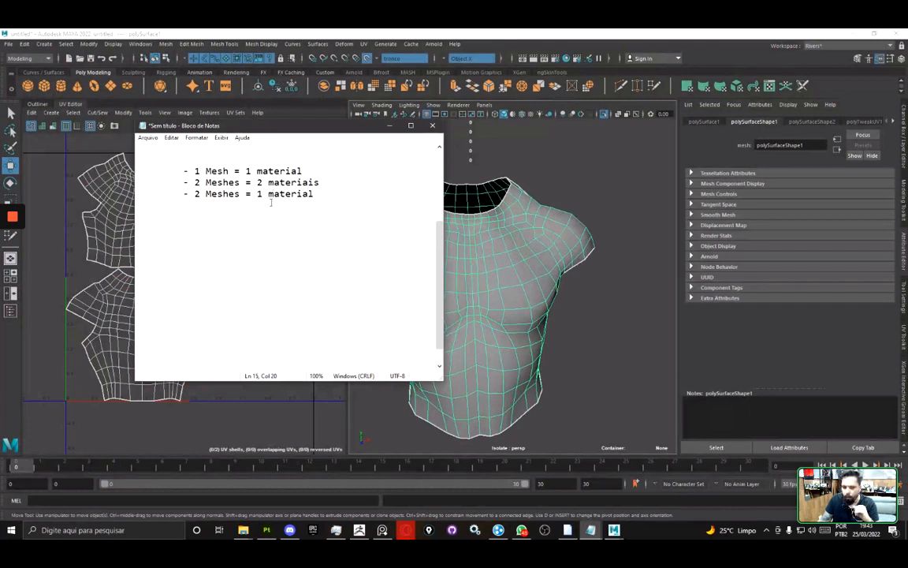
{"action": "left_click_drag", "start_coordinate": [314, 194], "coordinate": [193, 199]}
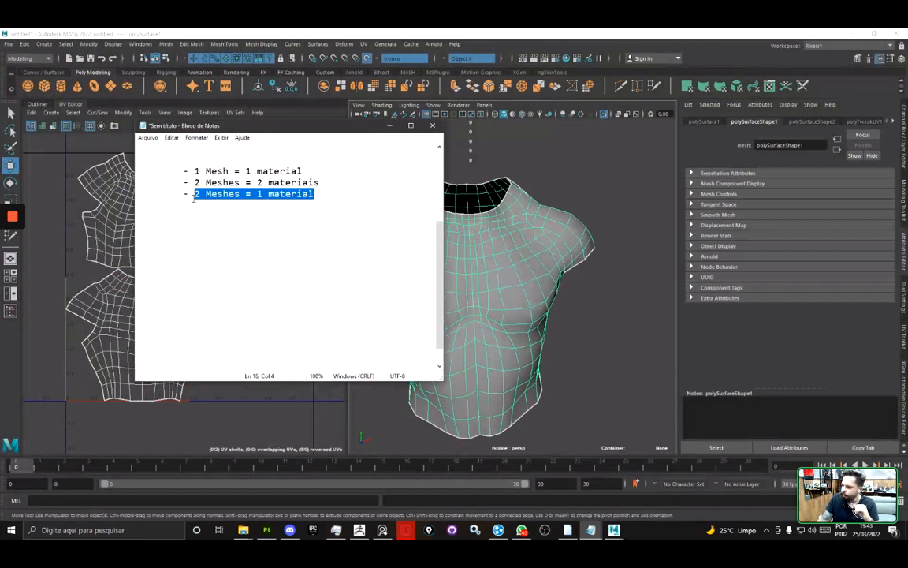
{"action": "left_click", "coordinate": [358, 203]}
- Switch back to Maya, create a polygon cube, scale it up and place it beside the torso
{"action": "left_click", "coordinate": [495, 33]}
{"action": "scroll", "coordinate": [521, 275], "scroll_direction": "down", "scroll_amount": 5}
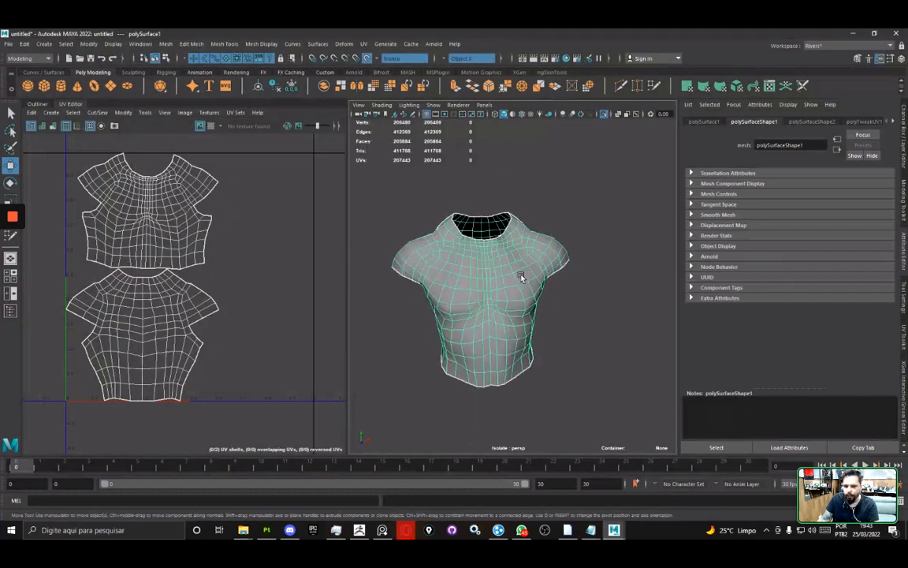
{"action": "scroll", "coordinate": [511, 304], "scroll_direction": "up", "scroll_amount": 2}
{"action": "scroll", "coordinate": [475, 228], "scroll_direction": "down", "scroll_amount": 6}
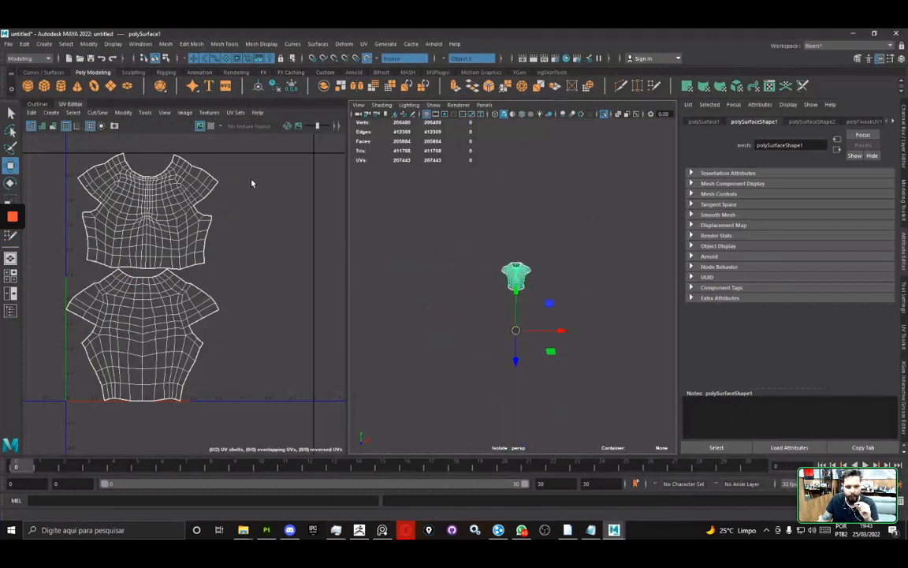
{"action": "left_click", "coordinate": [44, 86]}
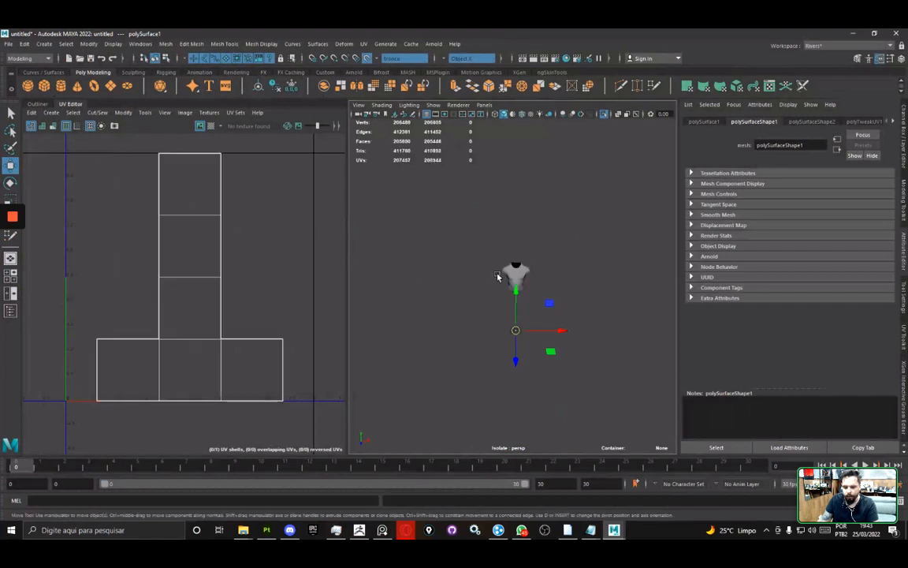
{"action": "scroll", "coordinate": [471, 291], "scroll_direction": "up", "scroll_amount": 2}
{"action": "scroll", "coordinate": [471, 291], "scroll_direction": "up", "scroll_amount": 3}
{"action": "key", "text": "r"}
{"action": "left_click_drag", "start_coordinate": [521, 397], "coordinate": [462, 289]}
{"action": "key", "text": "w"}
- Delete the construction history of the torso mesh
{"action": "left_click", "coordinate": [522, 254]}
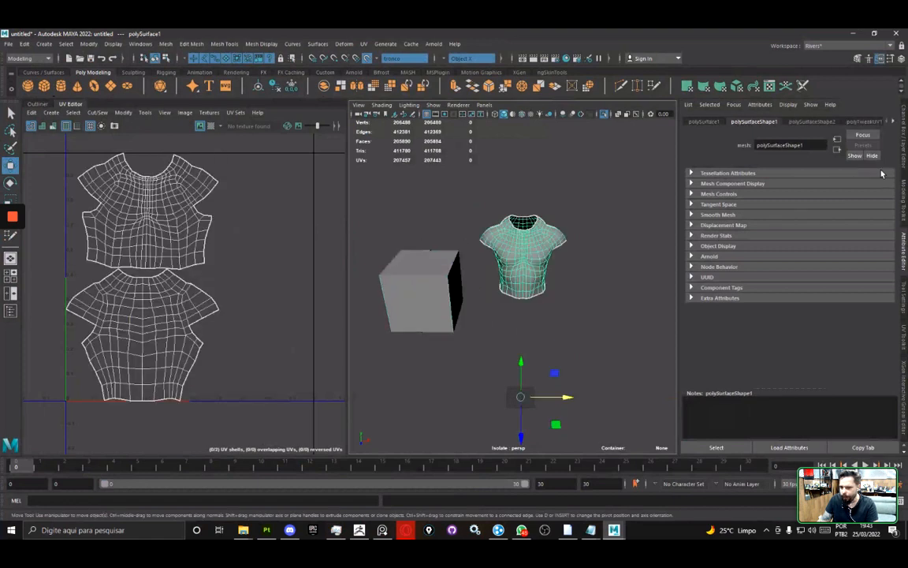
{"action": "left_click", "coordinate": [904, 134]}
{"action": "left_click", "coordinate": [798, 115]}
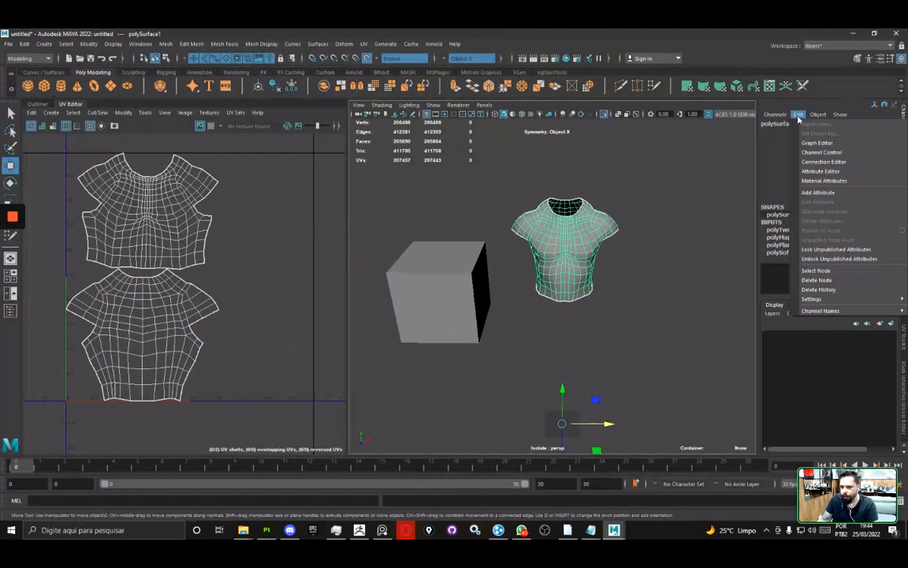
{"action": "left_click", "coordinate": [832, 291]}
- Rename the Lambert material assigned to the torso as MAT_Corpo
{"action": "left_click", "coordinate": [902, 253]}
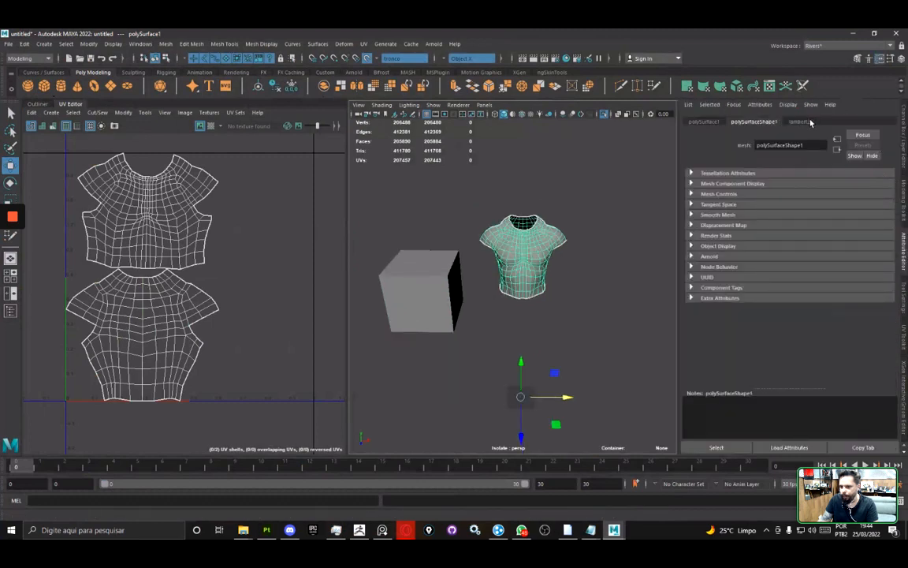
{"action": "left_click", "coordinate": [806, 122]}
{"action": "double_click", "coordinate": [776, 145]}
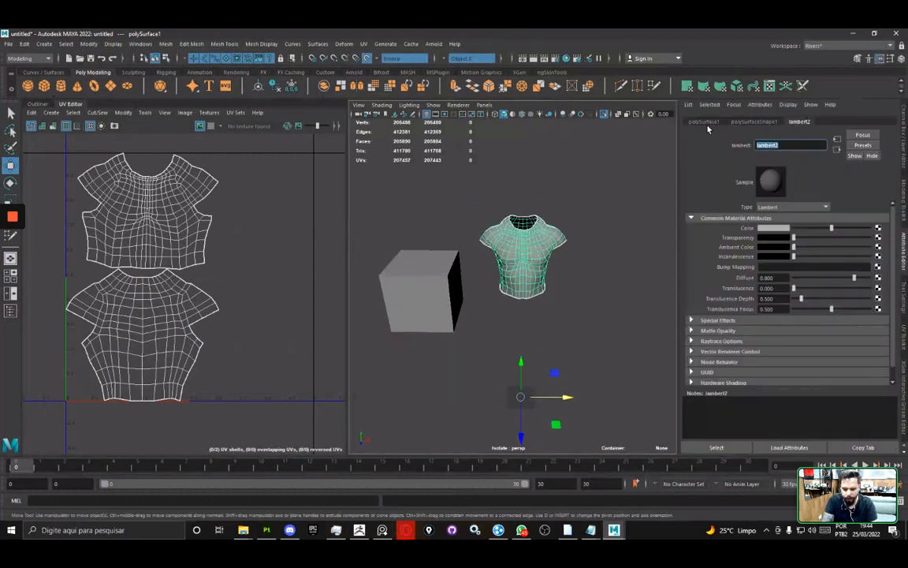
{"action": "type", "text": "MAT_C"}
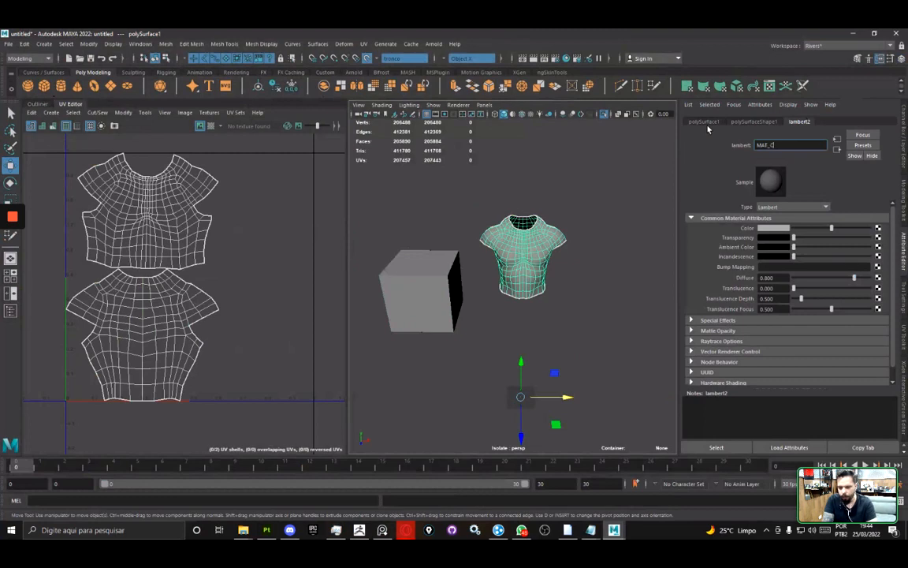
{"action": "type", "text": "orpo"}
{"action": "key", "text": "Return"}
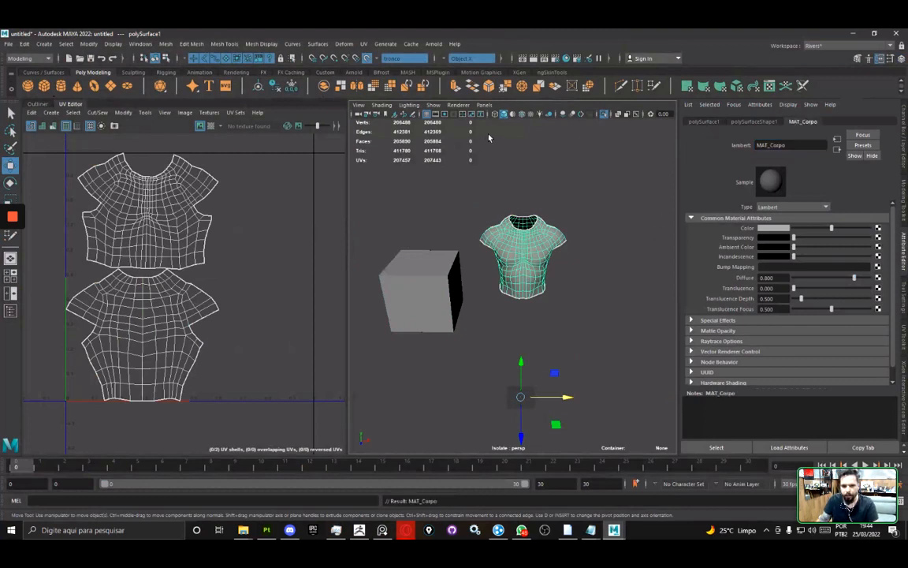
- Open the Hypershade, select the MAT_Corpo material among the scene materials, and move the window out of the way
{"action": "left_click", "coordinate": [567, 58]}
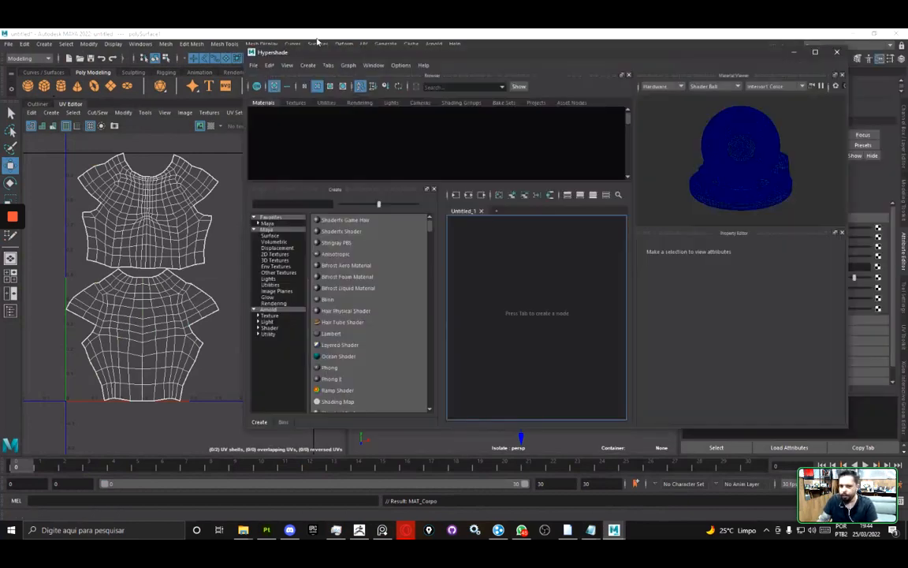
{"action": "left_click_drag", "start_coordinate": [316, 49], "coordinate": [350, 72]}
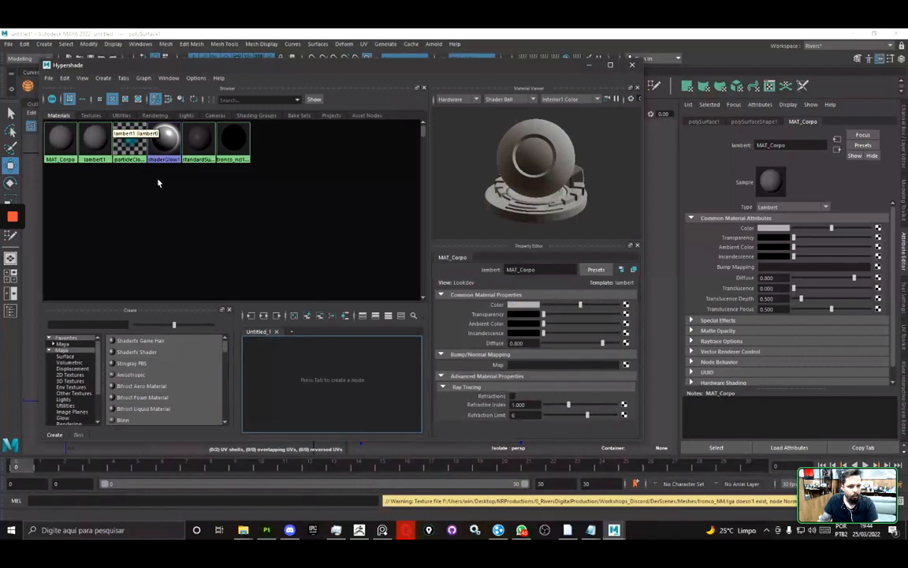
{"action": "left_click", "coordinate": [60, 140]}
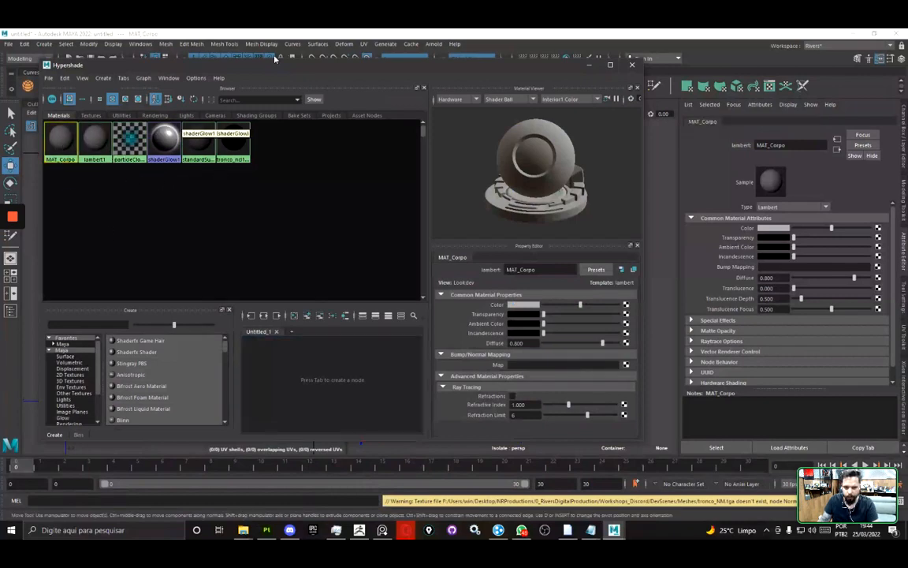
{"action": "left_click_drag", "start_coordinate": [376, 68], "coordinate": [907, 105]}
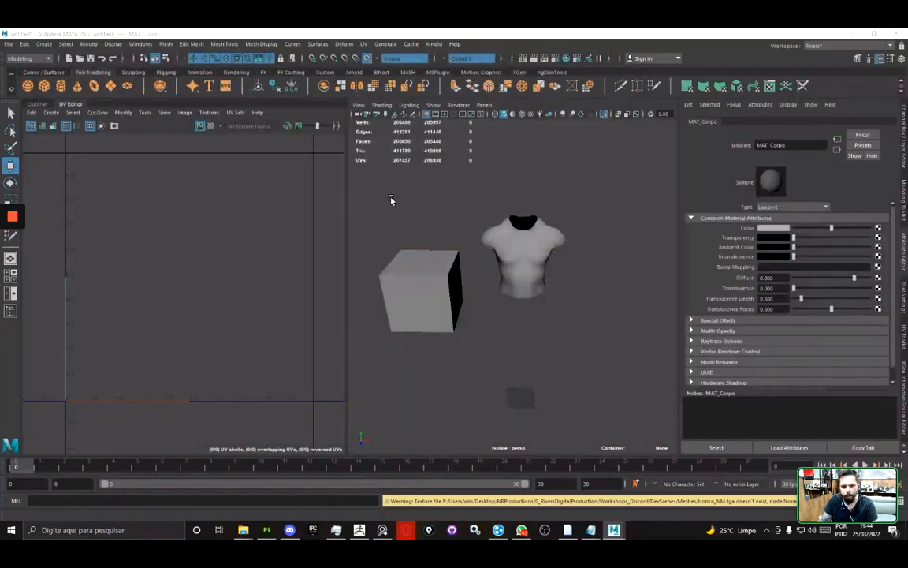
- Review the cube's UV layout and assign a new Lambert material to the cube
{"action": "left_click", "coordinate": [444, 293]}
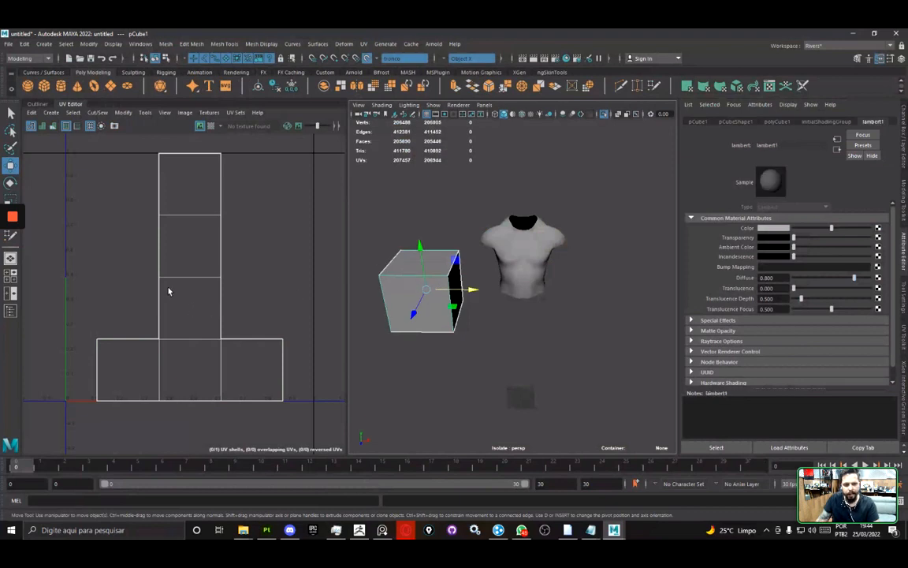
{"action": "scroll", "coordinate": [154, 276], "scroll_direction": "down", "scroll_amount": 1}
{"action": "scroll", "coordinate": [155, 272], "scroll_direction": "down", "scroll_amount": 2}
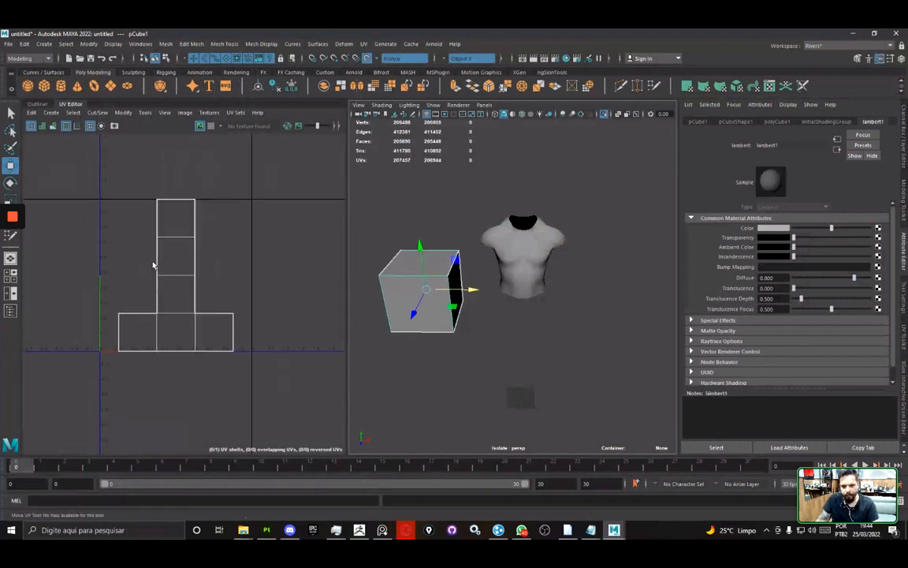
{"action": "scroll", "coordinate": [152, 266], "scroll_direction": "up", "scroll_amount": 3}
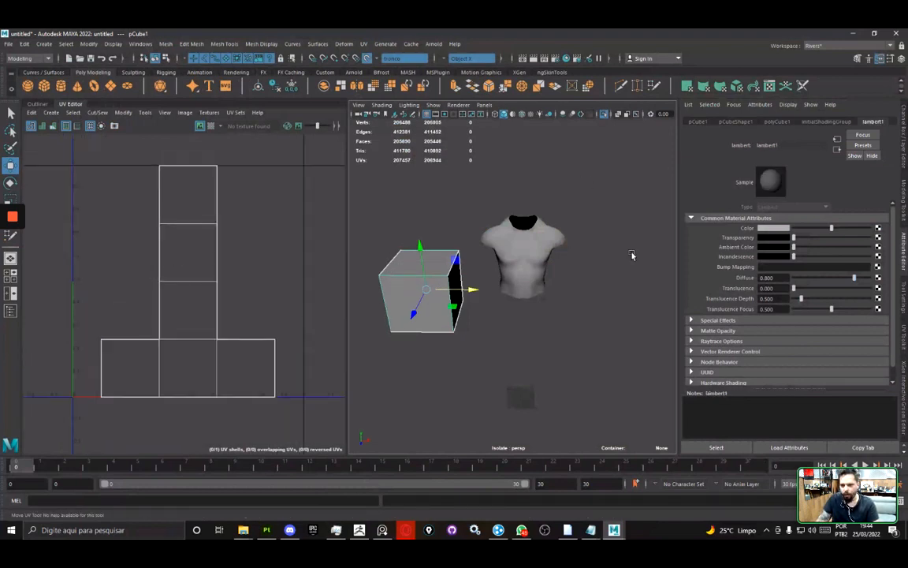
{"action": "right_click_drag", "start_coordinate": [418, 269], "coordinate": [432, 514]}
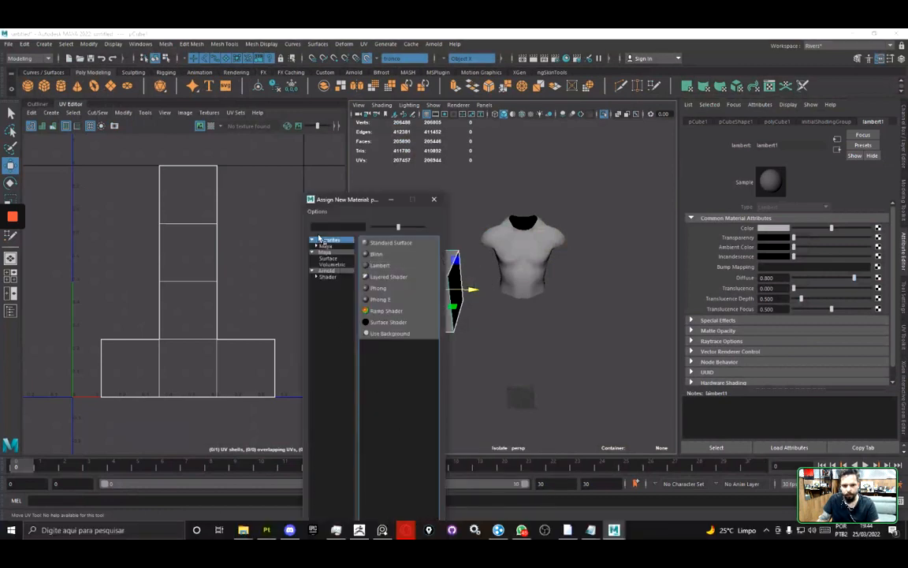
{"action": "left_click", "coordinate": [404, 269]}
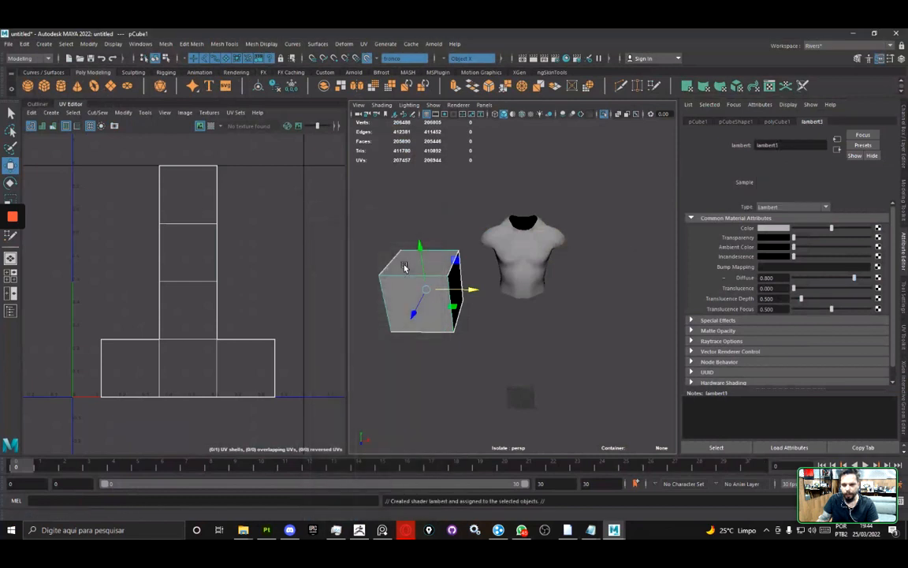
{"action": "left_click", "coordinate": [463, 193]}
{"action": "left_click", "coordinate": [437, 264]}
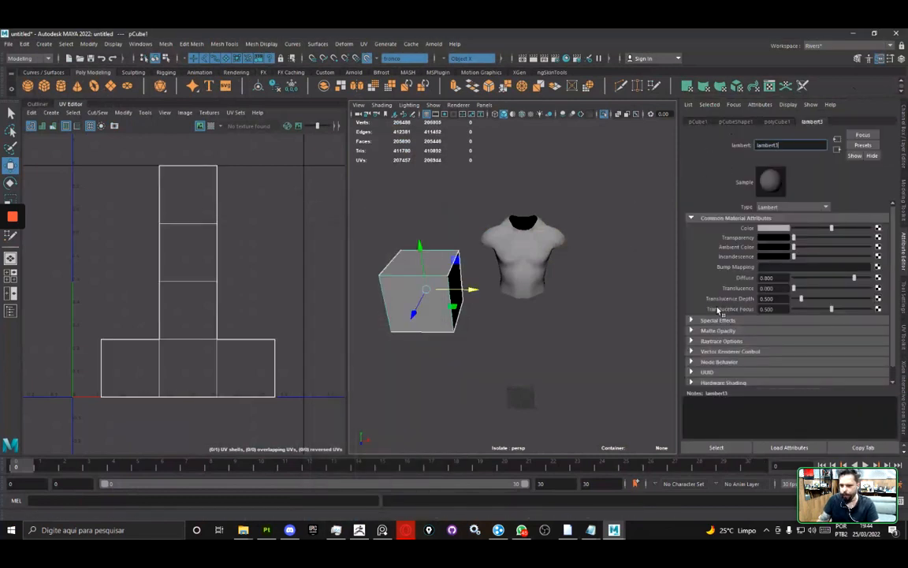
- Rename the cube's new Lambert material as MAT_Cubo
{"action": "double_click", "coordinate": [768, 145]}
{"action": "type", "text": "MAT_CUBO"}
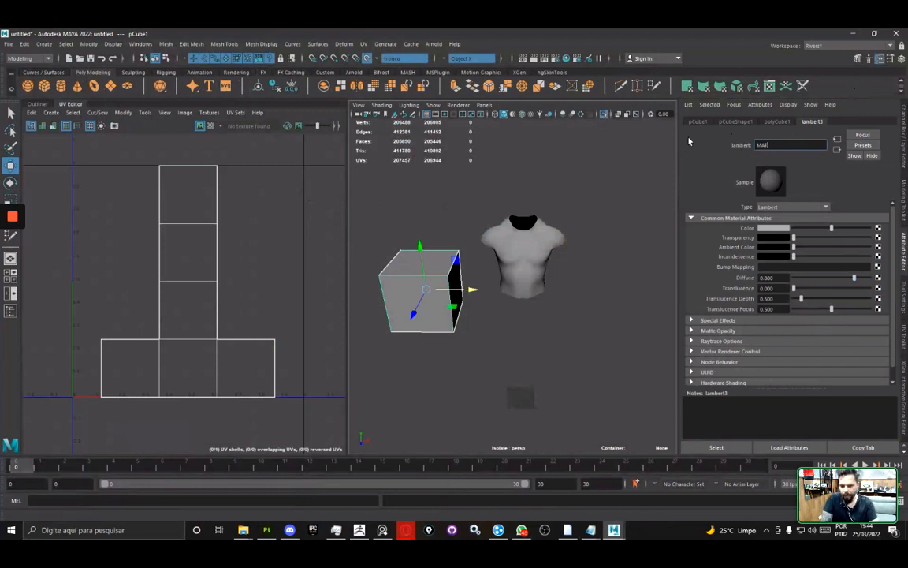
{"action": "key", "text": "BackSpace"}
{"action": "key", "text": "BackSpace"}
{"action": "key", "text": "BackSpace"}
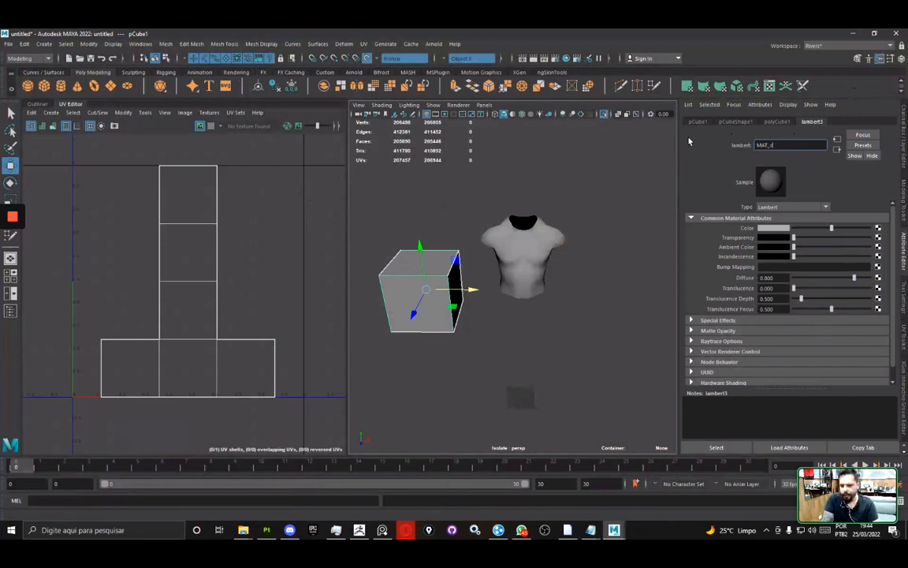
{"action": "type", "text": "ubo"}
{"action": "key", "text": "Return"}
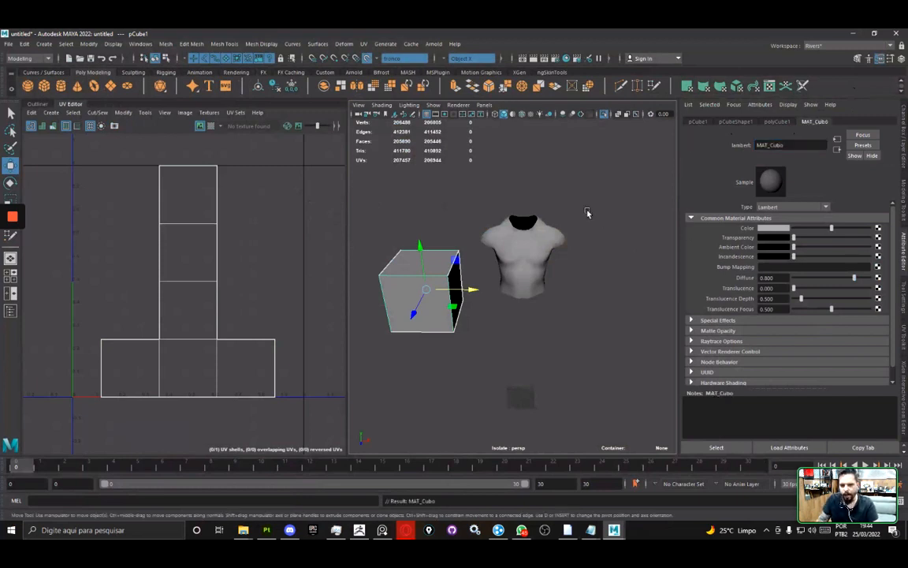
- Select the torso and the cube in turn to compare their separate materials and UV layouts
{"action": "left_click", "coordinate": [537, 231]}
{"action": "left_click", "coordinate": [440, 256]}
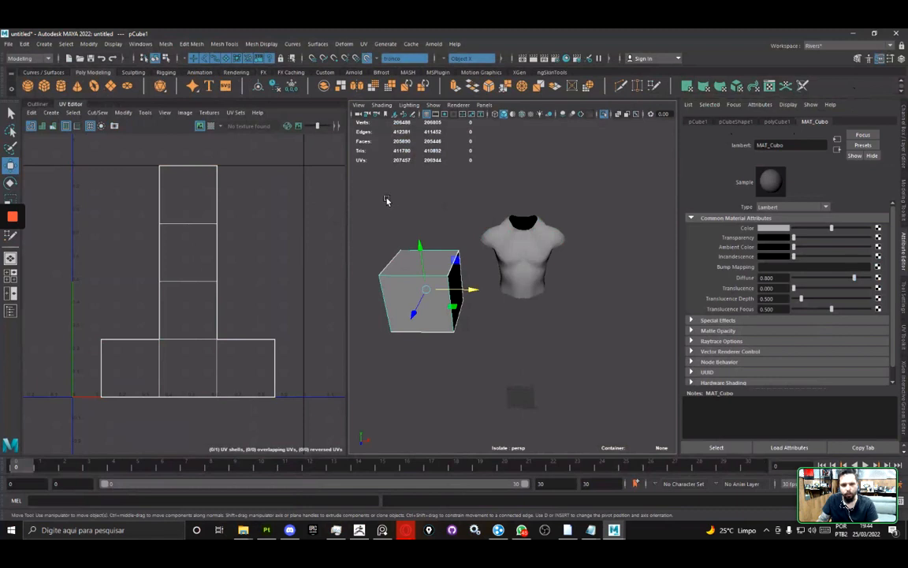
{"action": "scroll", "coordinate": [388, 211], "scroll_direction": "up", "scroll_amount": 4}
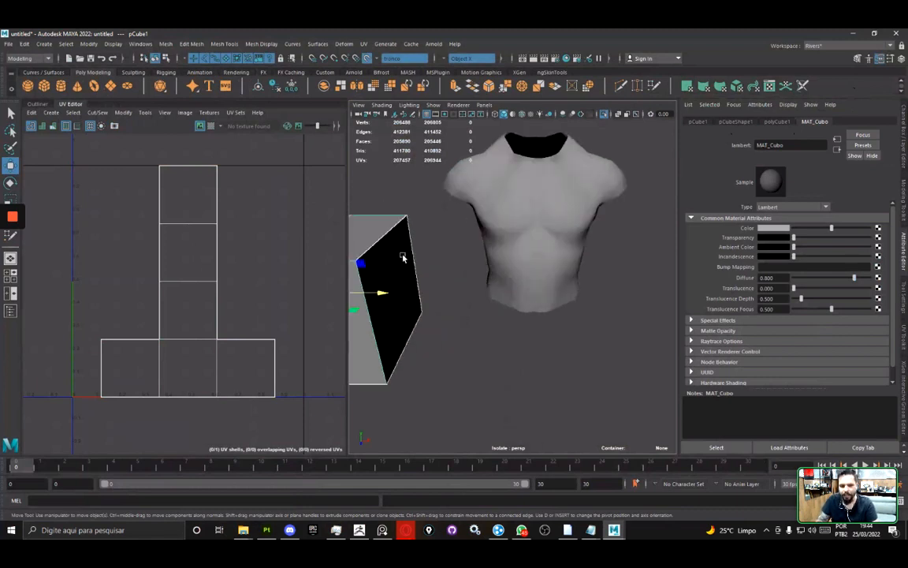
{"action": "scroll", "coordinate": [411, 238], "scroll_direction": "down", "scroll_amount": 6}
{"action": "middle_click_drag", "start_coordinate": [419, 228], "coordinate": [444, 221], "text": "alt"}
{"action": "scroll", "coordinate": [440, 223], "scroll_direction": "up", "scroll_amount": 3}
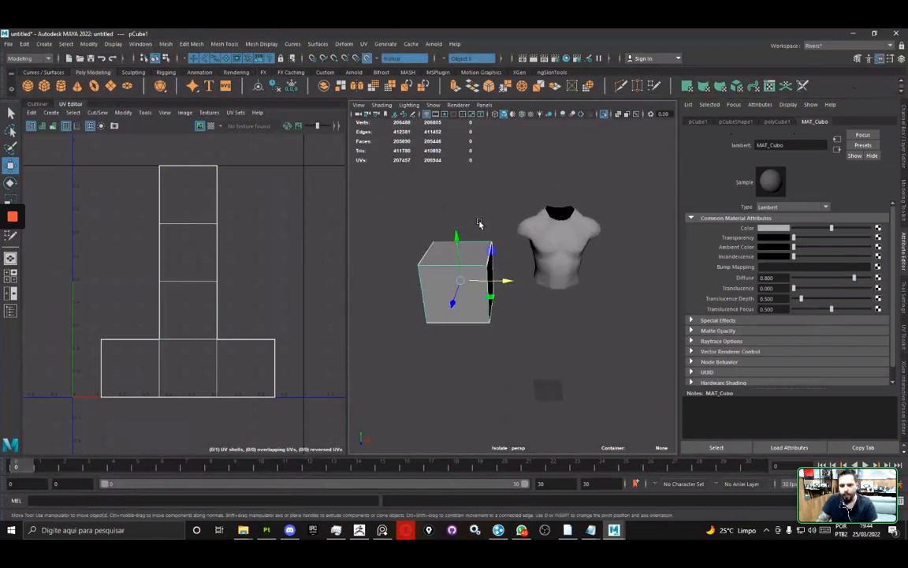
{"action": "scroll", "coordinate": [479, 227], "scroll_direction": "up", "scroll_amount": 2}
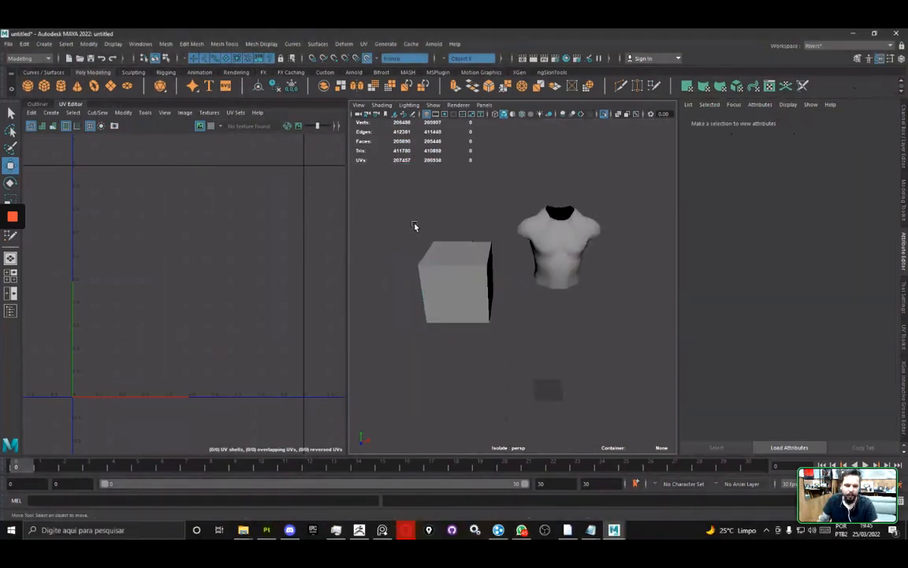
- Select the cube and the torso together to examine how both meshes share the UV space
{"action": "left_click_drag", "start_coordinate": [429, 198], "coordinate": [587, 332]}
{"action": "left_click", "coordinate": [427, 217]}
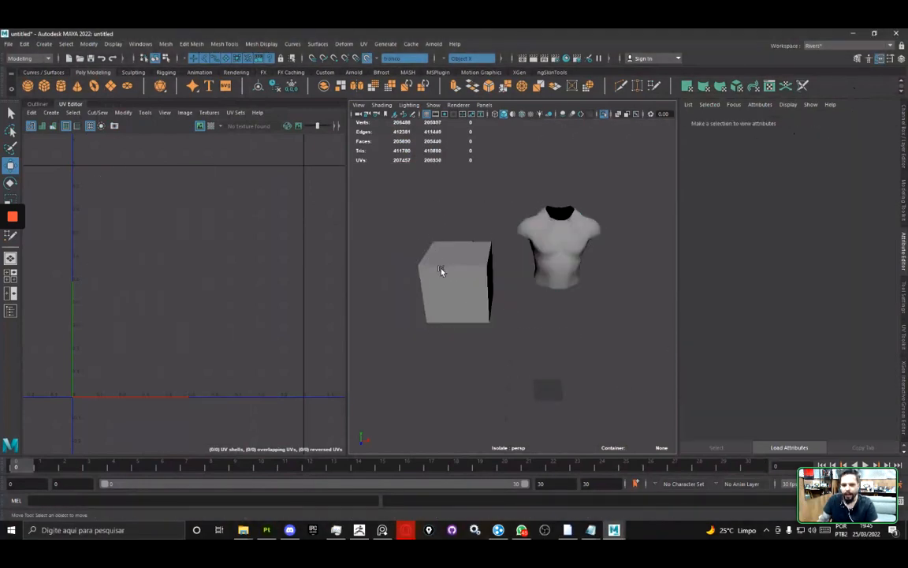
{"action": "left_click", "coordinate": [437, 246]}
{"action": "left_click_drag", "start_coordinate": [416, 210], "coordinate": [596, 347]}
{"action": "left_click", "coordinate": [432, 229]}
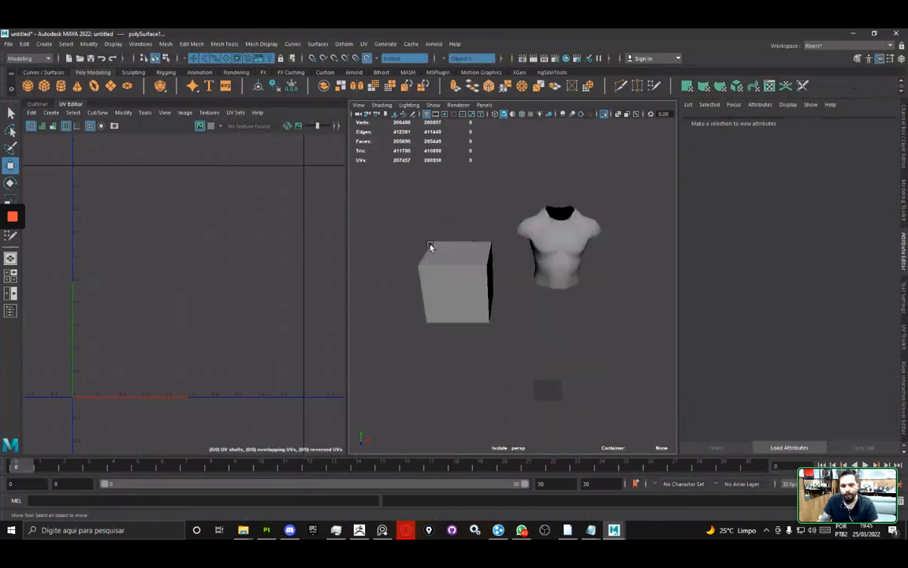
{"action": "left_click", "coordinate": [432, 272]}
{"action": "key", "text": "f"}
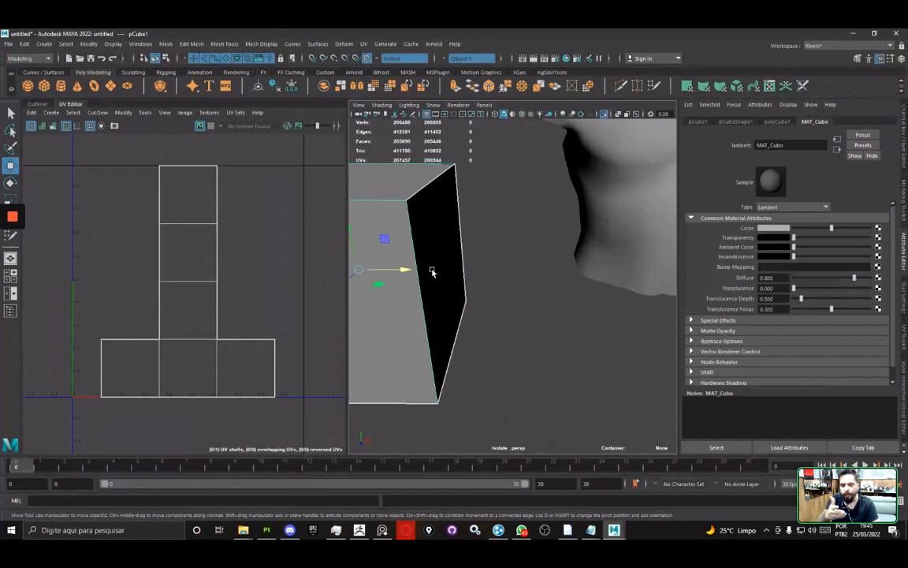
{"action": "scroll", "coordinate": [432, 272], "scroll_direction": "down", "scroll_amount": 5}
{"action": "left_click", "coordinate": [532, 231], "text": "shift"}
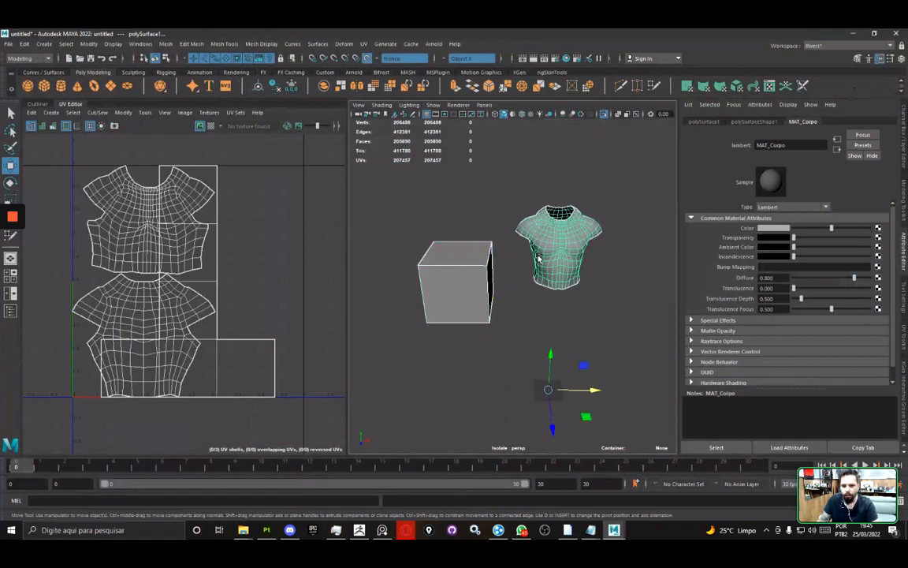
- Assign the existing MAT_Corpo material to the cube and select both meshes to compare their UVs
{"action": "left_click", "coordinate": [454, 218]}
{"action": "left_click", "coordinate": [461, 298]}
{"action": "right_click_drag", "start_coordinate": [449, 252], "coordinate": [516, 481]}
{"action": "left_click", "coordinate": [477, 264]}
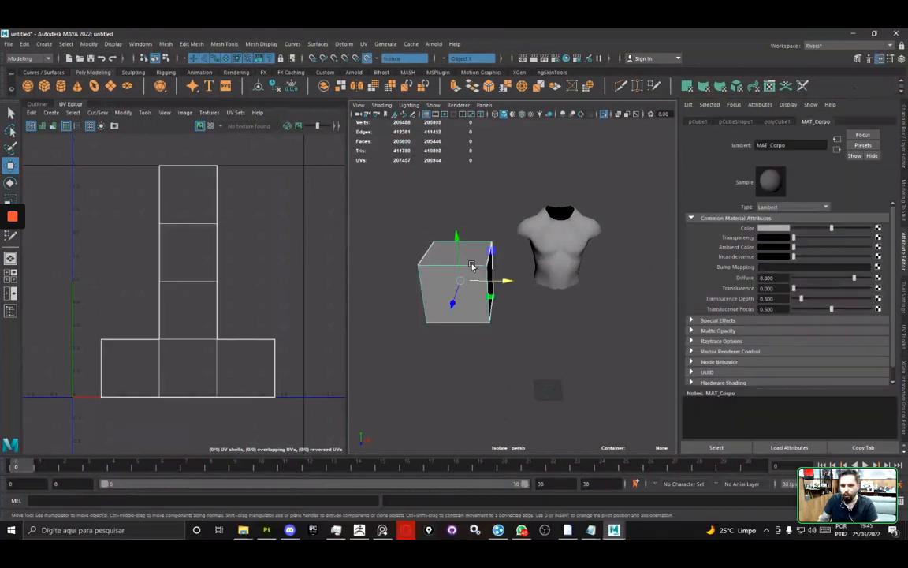
{"action": "left_click", "coordinate": [549, 227], "text": "shift"}
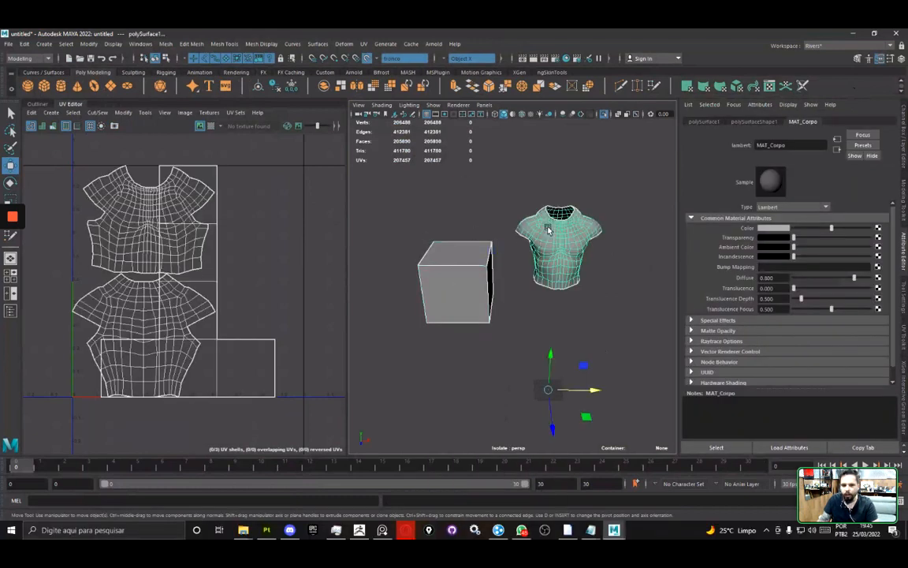
- Search for Paint and switch to it with a blank canvas
{"action": "scroll", "coordinate": [198, 256], "scroll_direction": "up", "scroll_amount": 3}
{"action": "key", "text": "f"}
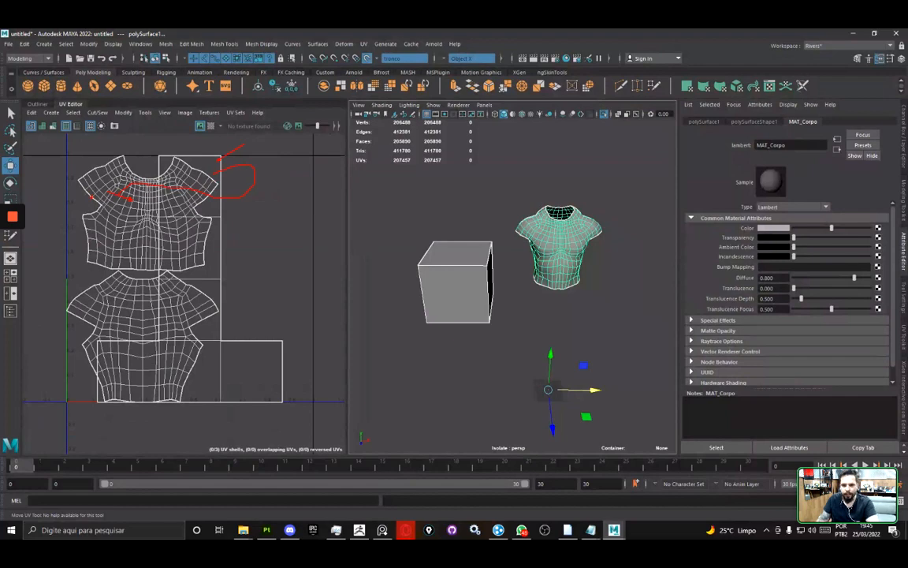
{"action": "key", "text": "super"}
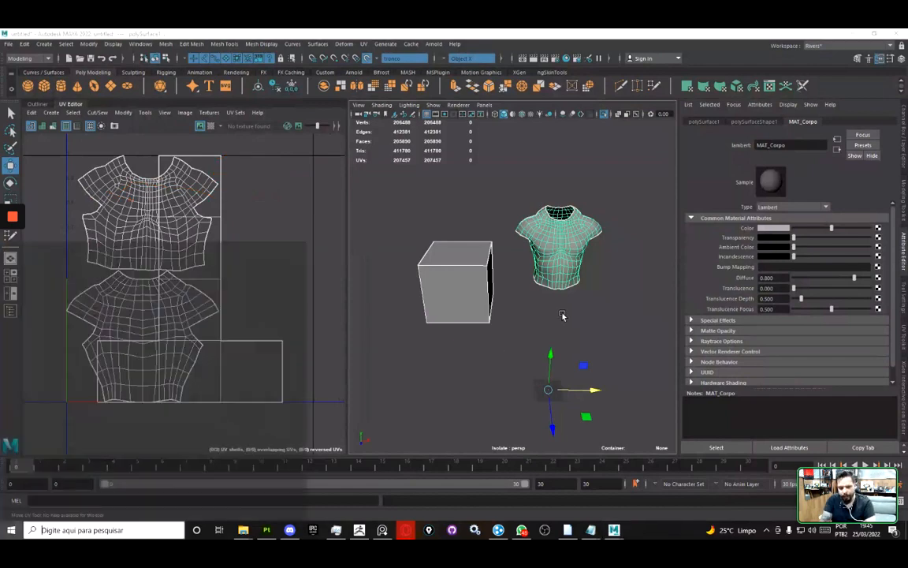
{"action": "type", "text": "pain"}
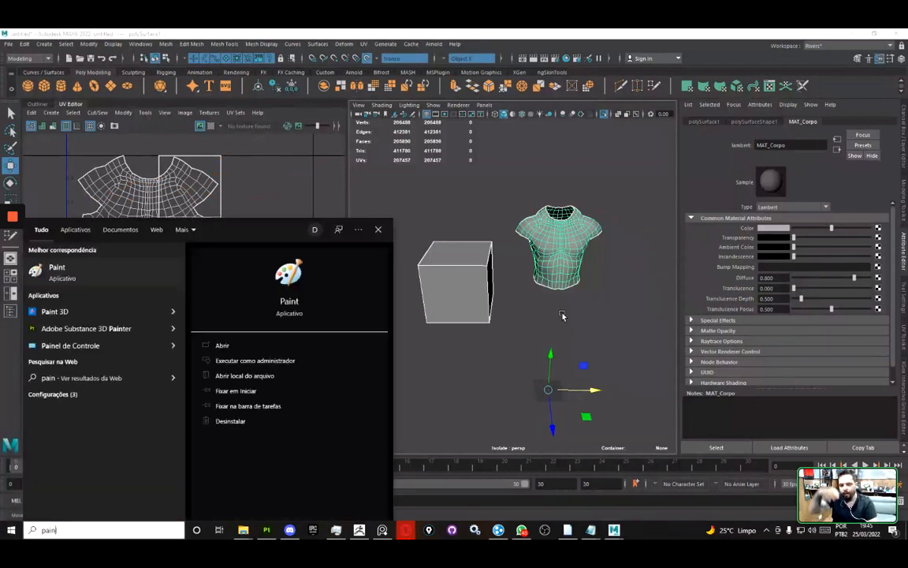
{"action": "key", "text": "Escape"}
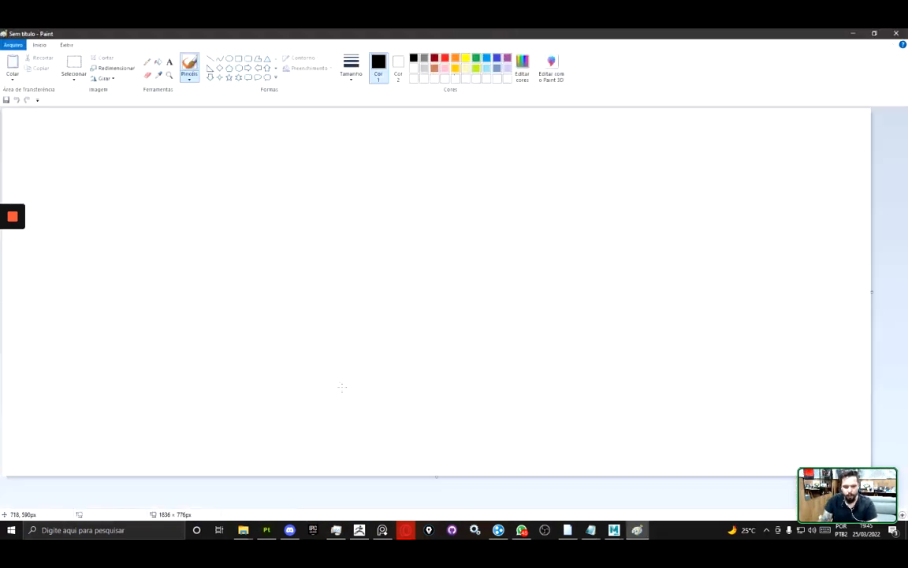
- Sketch three separate rectangles in a row across the lower part of the canvas
{"action": "mouse_move", "coordinate": [243, 361]}
{"action": "left_mouse_down"}
{"action": "mouse_move", "coordinate": [233, 398]}
{"action": "mouse_move", "coordinate": [243, 362]}
{"action": "left_mouse_up"}
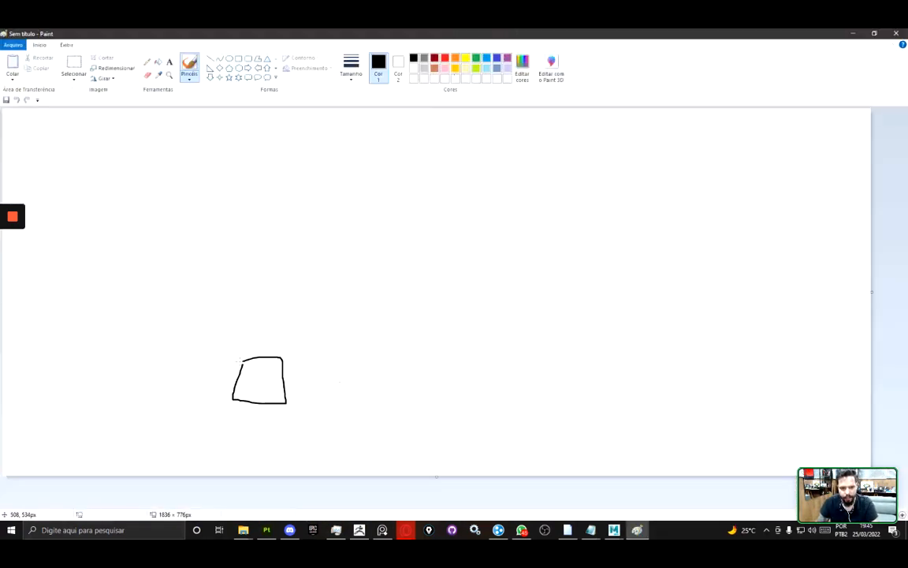
{"action": "mouse_move", "coordinate": [339, 358]}
{"action": "left_mouse_down"}
{"action": "mouse_move", "coordinate": [415, 359]}
{"action": "mouse_move", "coordinate": [332, 354]}
{"action": "left_mouse_up"}
{"action": "mouse_move", "coordinate": [476, 356]}
{"action": "left_mouse_down"}
{"action": "mouse_move", "coordinate": [503, 395]}
{"action": "mouse_move", "coordinate": [472, 357]}
{"action": "left_mouse_up"}
{"action": "mouse_move", "coordinate": [320, 423]}
{"action": "left_mouse_down"}
{"action": "mouse_move", "coordinate": [342, 424]}
{"action": "mouse_move", "coordinate": [296, 410]}
{"action": "left_mouse_up"}
{"action": "mouse_move", "coordinate": [400, 436]}
{"action": "left_mouse_down"}
{"action": "mouse_move", "coordinate": [453, 415]}
{"action": "mouse_move", "coordinate": [446, 430]}
{"action": "left_mouse_up"}
{"action": "key", "text": "ctrl+z"}
{"action": "key", "text": "ctrl+z"}
{"action": "key", "text": "ctrl+z"}
{"action": "key", "text": "ctrl+z"}
{"action": "key", "text": "ctrl+z"}
{"action": "key", "text": "ctrl+z"}
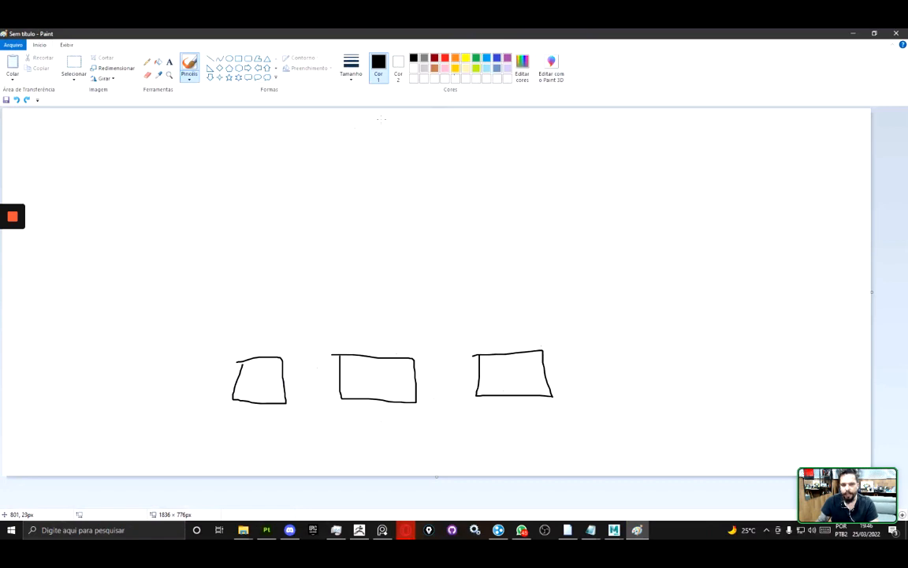
- Sketch a rounded shape with a short line above it, and a separate square labelled UV
{"action": "mouse_move", "coordinate": [382, 119]}
{"action": "left_mouse_down"}
{"action": "mouse_move", "coordinate": [384, 145]}
{"action": "mouse_move", "coordinate": [369, 152]}
{"action": "mouse_move", "coordinate": [397, 152]}
{"action": "left_mouse_up"}
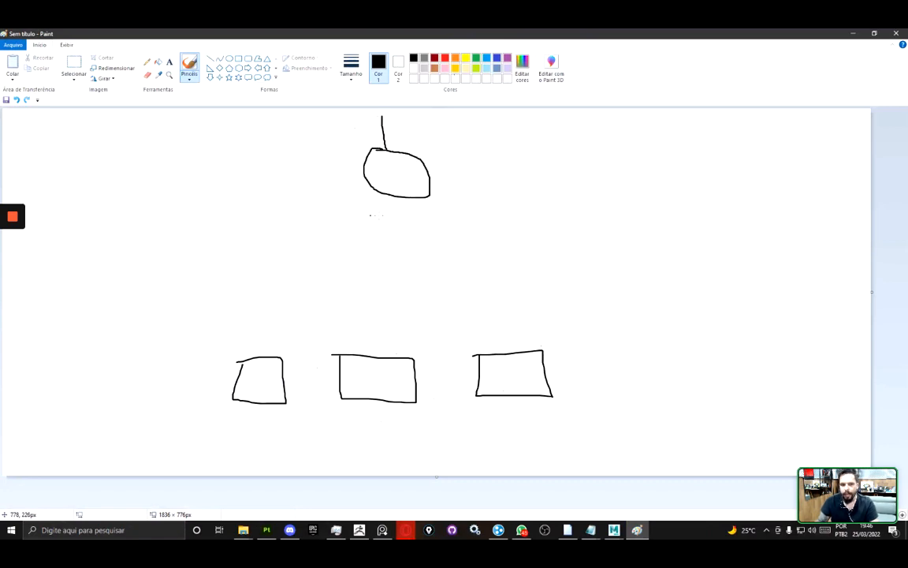
{"action": "mouse_move", "coordinate": [673, 173]}
{"action": "left_mouse_down"}
{"action": "mouse_move", "coordinate": [709, 252]}
{"action": "mouse_move", "coordinate": [678, 175]}
{"action": "mouse_move", "coordinate": [684, 220]}
{"action": "mouse_move", "coordinate": [705, 199]}
{"action": "mouse_move", "coordinate": [717, 224]}
{"action": "mouse_move", "coordinate": [732, 197]}
{"action": "left_mouse_up"}
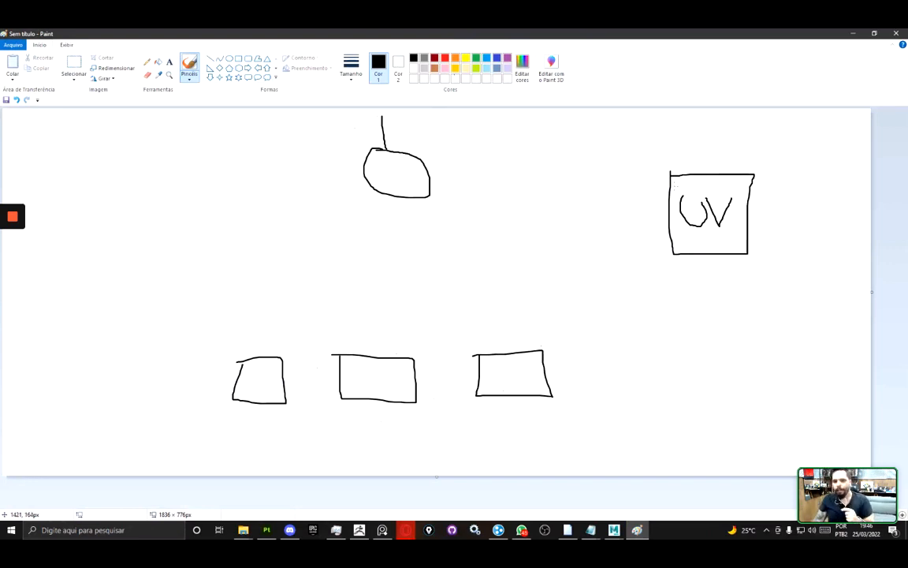
{"action": "mouse_move", "coordinate": [675, 185]}
{"action": "left_mouse_down"}
{"action": "mouse_move", "coordinate": [531, 170]}
{"action": "mouse_move", "coordinate": [471, 177]}
{"action": "mouse_move", "coordinate": [422, 154]}
{"action": "left_mouse_up"}
{"action": "key", "text": "ctrl+z"}
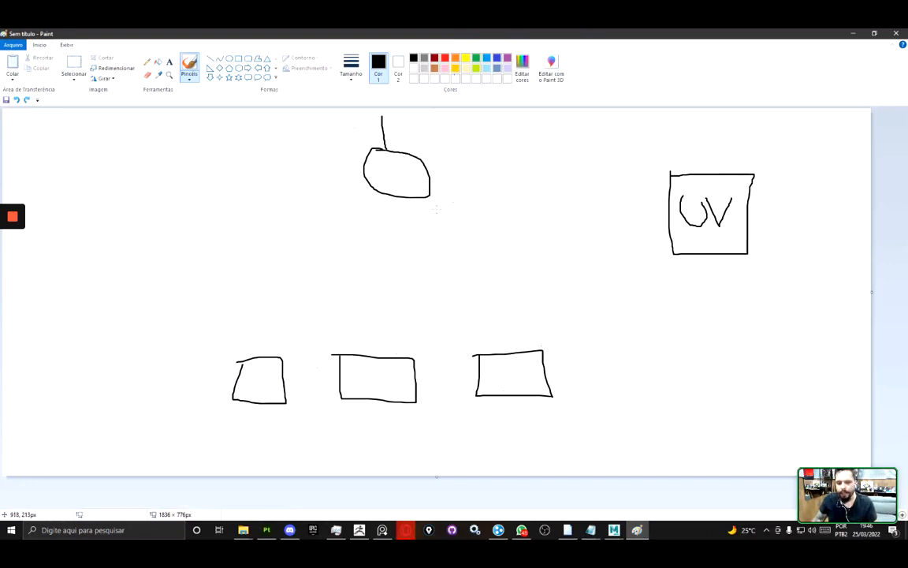
- Write the number 3 below the rounded shape and draw an arrow pointing at the shape
{"action": "mouse_move", "coordinate": [445, 217]}
{"action": "left_mouse_down"}
{"action": "mouse_move", "coordinate": [474, 226]}
{"action": "mouse_move", "coordinate": [448, 241]}
{"action": "left_mouse_up"}
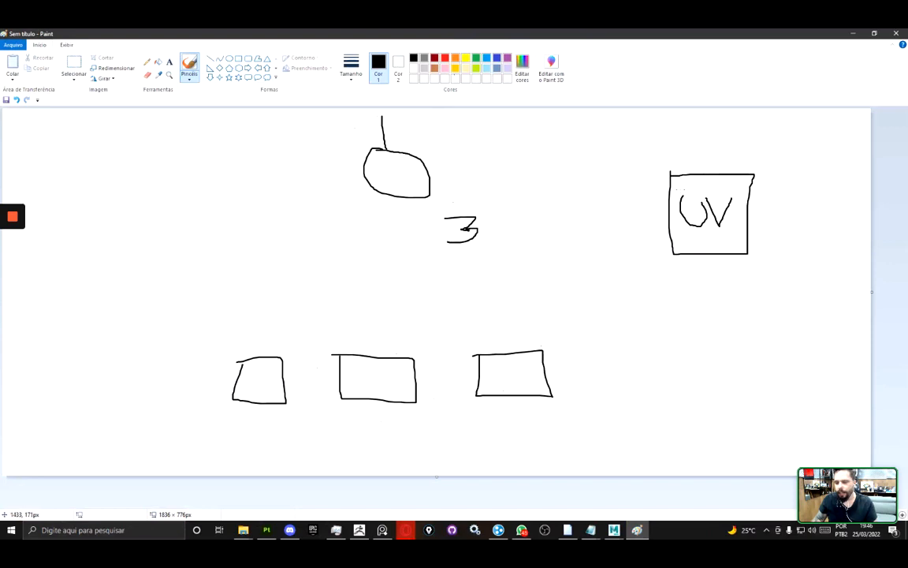
{"action": "left_click_drag", "start_coordinate": [677, 199], "coordinate": [721, 185]}
{"action": "key", "text": "ctrl+z"}
{"action": "key", "text": "ctrl+z"}
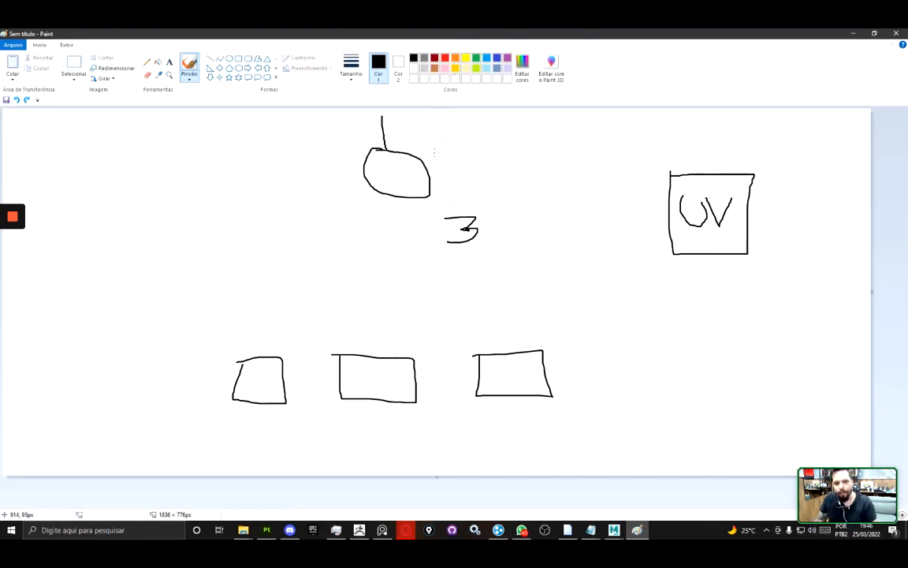
{"action": "mouse_move", "coordinate": [465, 166]}
{"action": "left_mouse_down"}
{"action": "mouse_move", "coordinate": [432, 175]}
{"action": "mouse_move", "coordinate": [488, 128]}
{"action": "left_mouse_up"}
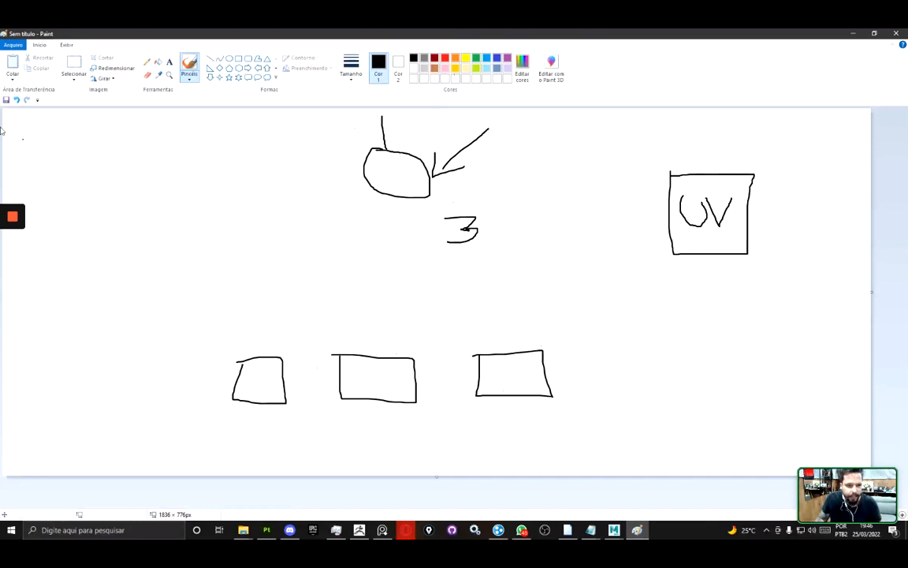
- Draw four circles in the upper part of the canvas, with lines leading down to the numbers 10, 1, 5 and 3
{"action": "mouse_move", "coordinate": [54, 145]}
{"action": "left_mouse_down"}
{"action": "mouse_move", "coordinate": [32, 157]}
{"action": "mouse_move", "coordinate": [70, 143]}
{"action": "mouse_move", "coordinate": [139, 155]}
{"action": "left_mouse_up"}
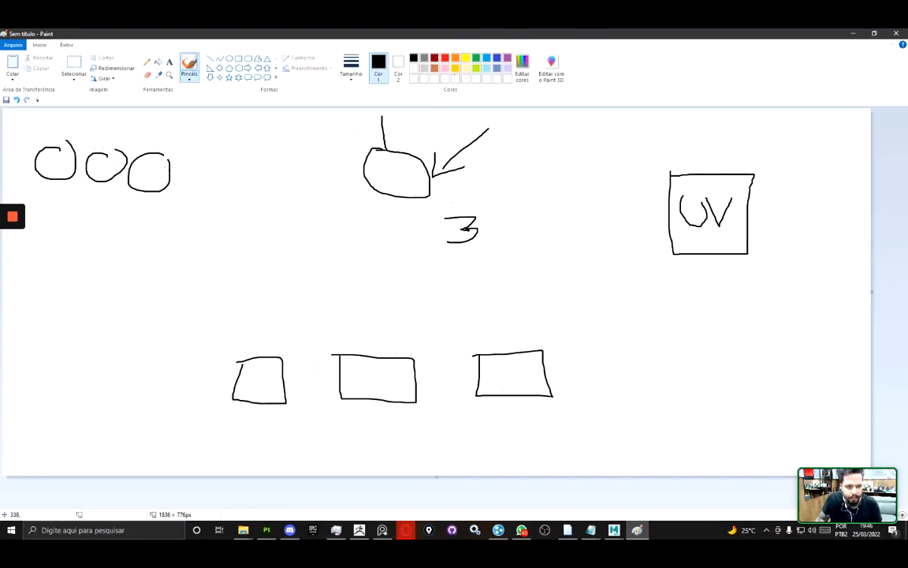
{"action": "mouse_move", "coordinate": [207, 150]}
{"action": "left_mouse_down"}
{"action": "mouse_move", "coordinate": [254, 154]}
{"action": "mouse_move", "coordinate": [204, 150]}
{"action": "left_mouse_up"}
{"action": "mouse_move", "coordinate": [43, 201]}
{"action": "left_mouse_down"}
{"action": "mouse_move", "coordinate": [23, 260]}
{"action": "mouse_move", "coordinate": [37, 244]}
{"action": "left_mouse_up"}
{"action": "left_click_drag", "start_coordinate": [89, 204], "coordinate": [92, 259]}
{"action": "mouse_move", "coordinate": [140, 204]}
{"action": "left_mouse_down"}
{"action": "mouse_move", "coordinate": [145, 249]}
{"action": "mouse_move", "coordinate": [130, 256]}
{"action": "left_mouse_up"}
{"action": "mouse_move", "coordinate": [226, 201]}
{"action": "left_mouse_down"}
{"action": "mouse_move", "coordinate": [225, 242]}
{"action": "mouse_move", "coordinate": [212, 255]}
{"action": "left_mouse_up"}
{"action": "mouse_move", "coordinate": [10, 240]}
{"action": "left_mouse_down"}
{"action": "mouse_move", "coordinate": [10, 254]}
{"action": "mouse_move", "coordinate": [198, 270]}
{"action": "mouse_move", "coordinate": [223, 229]}
{"action": "mouse_move", "coordinate": [29, 231]}
{"action": "left_mouse_up"}
{"action": "mouse_move", "coordinate": [59, 140]}
{"action": "left_mouse_down"}
{"action": "mouse_move", "coordinate": [15, 162]}
{"action": "mouse_move", "coordinate": [292, 150]}
{"action": "mouse_move", "coordinate": [38, 146]}
{"action": "left_mouse_up"}
{"action": "key", "text": "ctrl+z"}
{"action": "key", "text": "ctrl+z"}
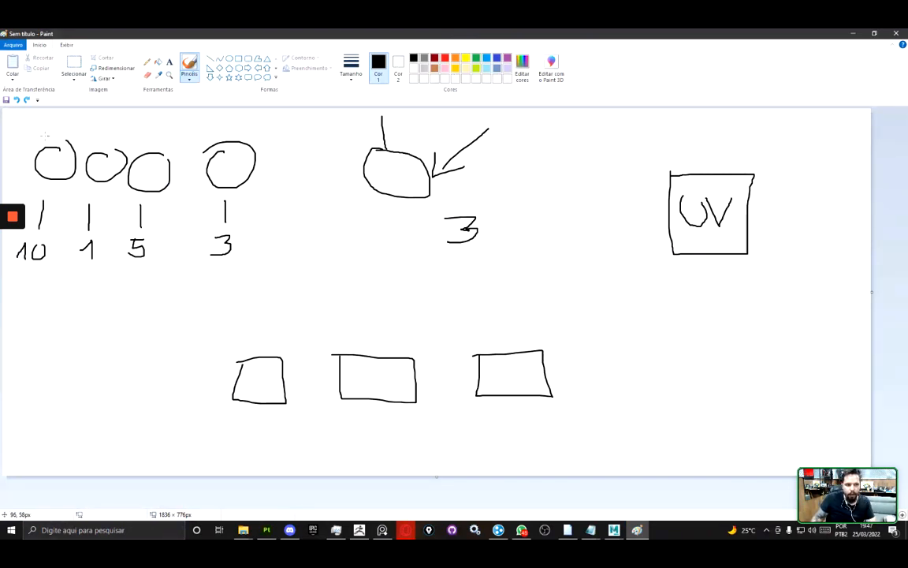
{"action": "mouse_move", "coordinate": [6, 238]}
{"action": "left_mouse_down"}
{"action": "mouse_move", "coordinate": [49, 275]}
{"action": "mouse_move", "coordinate": [4, 237]}
{"action": "left_mouse_up"}
{"action": "key", "text": "ctrl+z"}
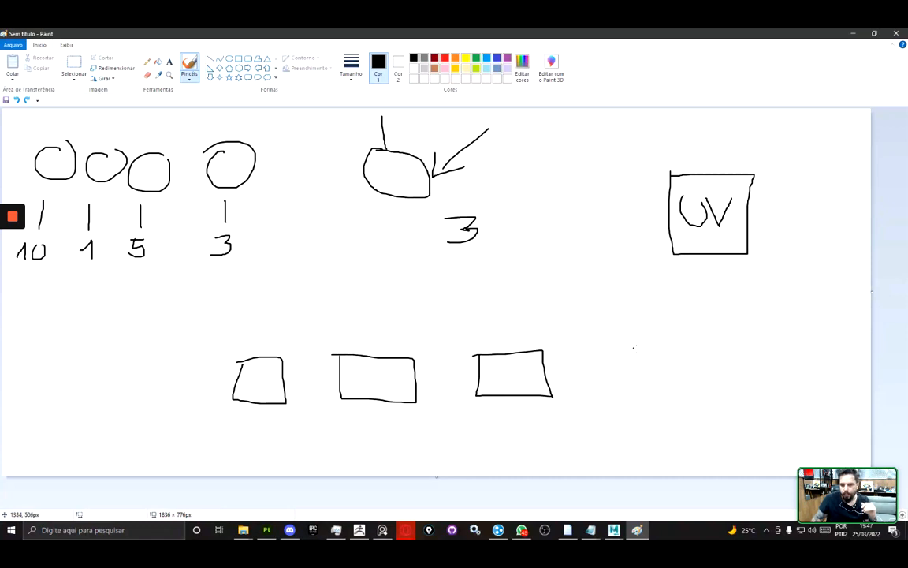
- Draw a row of five circles below the UV square, each with a line leading down to the number 1
{"action": "mouse_move", "coordinate": [634, 310]}
{"action": "left_mouse_down"}
{"action": "mouse_move", "coordinate": [620, 334]}
{"action": "mouse_move", "coordinate": [636, 312]}
{"action": "mouse_move", "coordinate": [674, 338]}
{"action": "mouse_move", "coordinate": [692, 315]}
{"action": "left_mouse_up"}
{"action": "mouse_move", "coordinate": [720, 313]}
{"action": "left_mouse_down"}
{"action": "mouse_move", "coordinate": [707, 331]}
{"action": "mouse_move", "coordinate": [729, 314]}
{"action": "mouse_move", "coordinate": [755, 337]}
{"action": "mouse_move", "coordinate": [771, 315]}
{"action": "left_mouse_up"}
{"action": "mouse_move", "coordinate": [796, 301]}
{"action": "left_mouse_down"}
{"action": "mouse_move", "coordinate": [812, 312]}
{"action": "mouse_move", "coordinate": [798, 320]}
{"action": "left_mouse_up"}
{"action": "left_click_drag", "start_coordinate": [613, 354], "coordinate": [617, 402]}
{"action": "left_click_drag", "start_coordinate": [669, 352], "coordinate": [674, 404]}
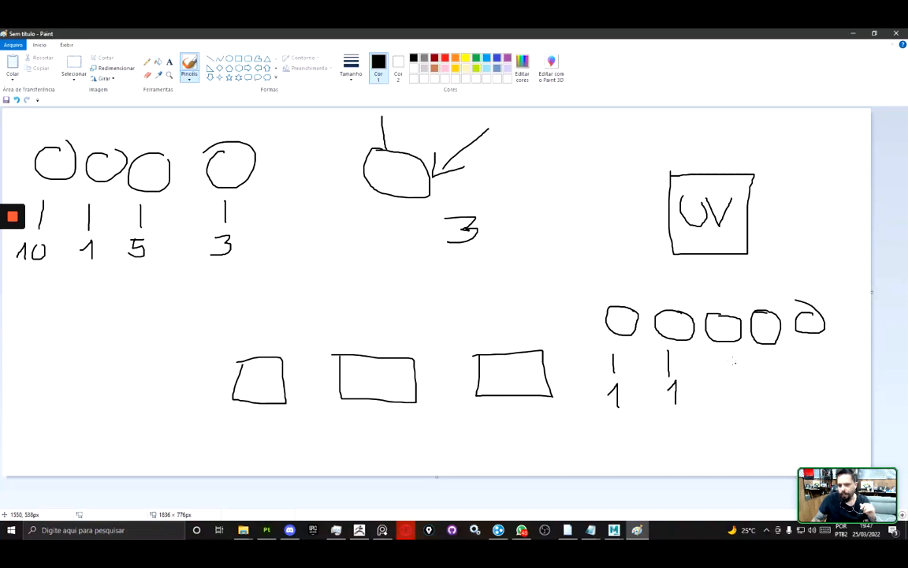
{"action": "left_click_drag", "start_coordinate": [723, 352], "coordinate": [720, 407]}
{"action": "left_click_drag", "start_coordinate": [765, 353], "coordinate": [768, 401]}
{"action": "left_click_drag", "start_coordinate": [809, 344], "coordinate": [810, 409]}
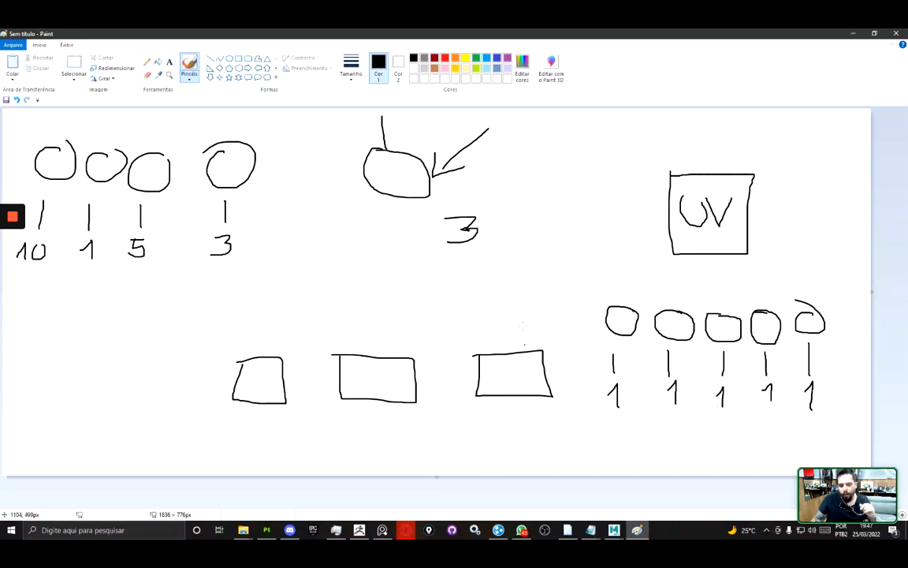
- Draw a large arrow towards the row of five circles and a small one from its second circle to its first
{"action": "mouse_move", "coordinate": [511, 209]}
{"action": "left_mouse_down"}
{"action": "mouse_move", "coordinate": [593, 262]}
{"action": "mouse_move", "coordinate": [634, 271]}
{"action": "mouse_move", "coordinate": [619, 283]}
{"action": "left_mouse_up"}
{"action": "mouse_move", "coordinate": [820, 308]}
{"action": "left_mouse_down"}
{"action": "mouse_move", "coordinate": [778, 295]}
{"action": "mouse_move", "coordinate": [790, 379]}
{"action": "mouse_move", "coordinate": [685, 281]}
{"action": "mouse_move", "coordinate": [620, 308]}
{"action": "mouse_move", "coordinate": [629, 305]}
{"action": "left_mouse_up"}
{"action": "key", "text": "ctrl+z"}
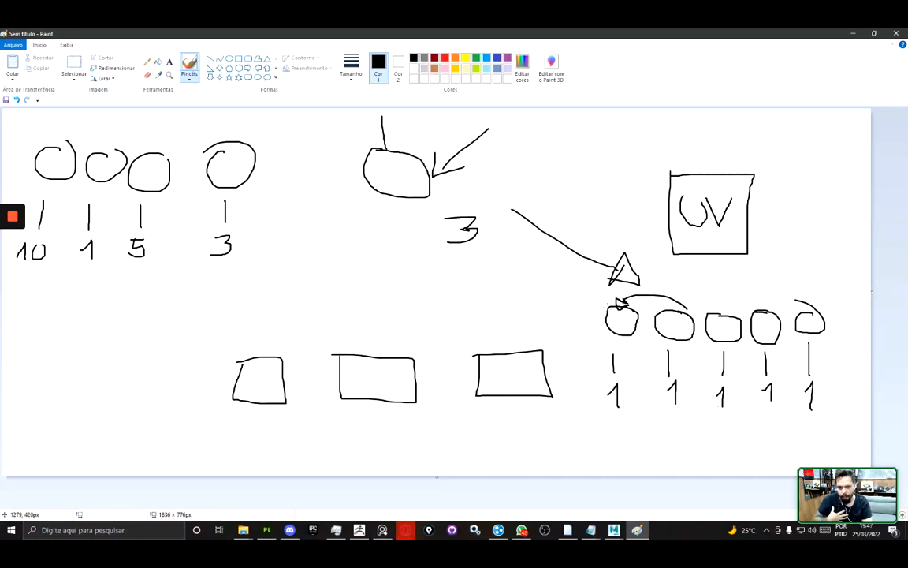
- Switch back to Maya, select the cube and torso together, and pick the cube's UV shell in UV shell selection mode
{"action": "key", "text": "alt+Tab"}
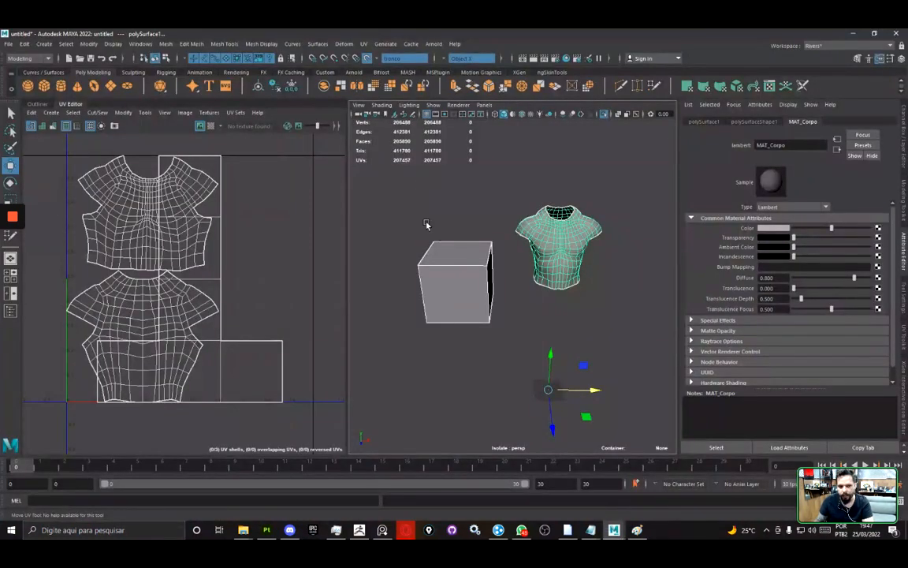
{"action": "left_click", "coordinate": [384, 203]}
{"action": "left_click", "coordinate": [460, 290]}
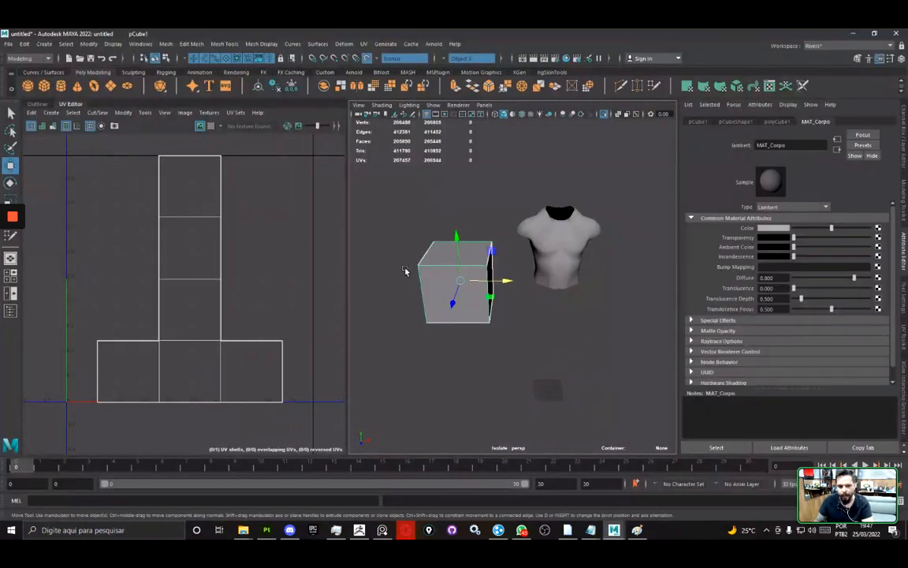
{"action": "left_click", "coordinate": [572, 243]}
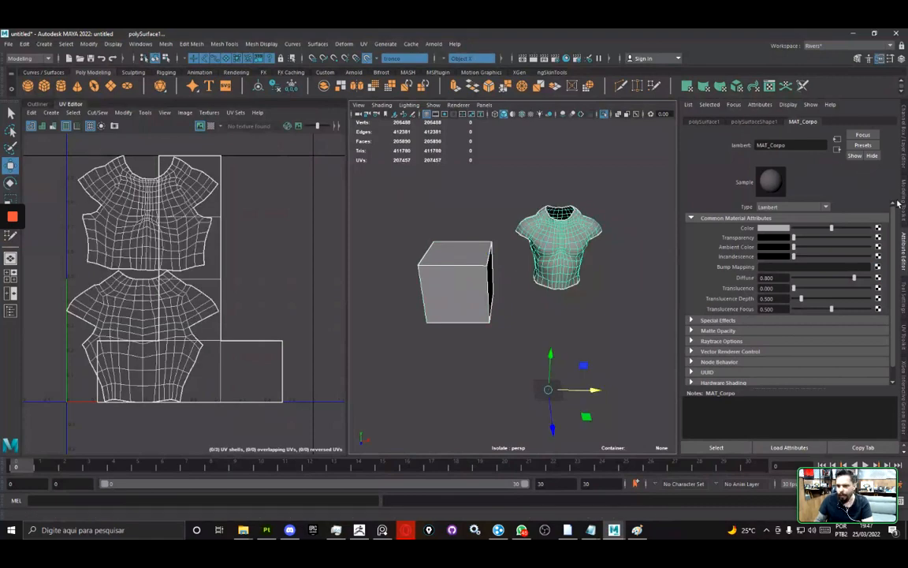
{"action": "left_click", "coordinate": [904, 342]}
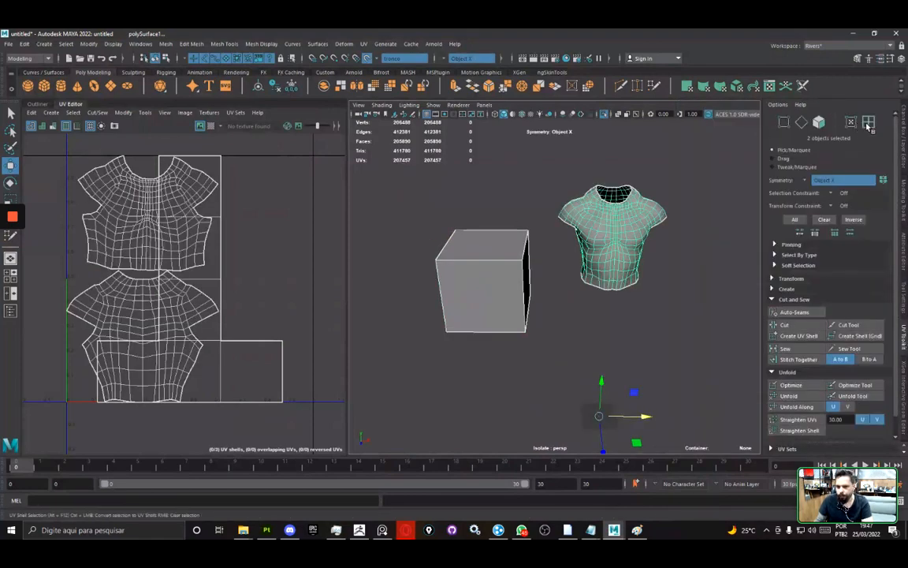
{"action": "left_click", "coordinate": [868, 123]}
{"action": "left_click", "coordinate": [222, 213]}
- Scale the cube's UV shell down to about half size and place it in the free space beside the torso shells
{"action": "key", "text": "r"}
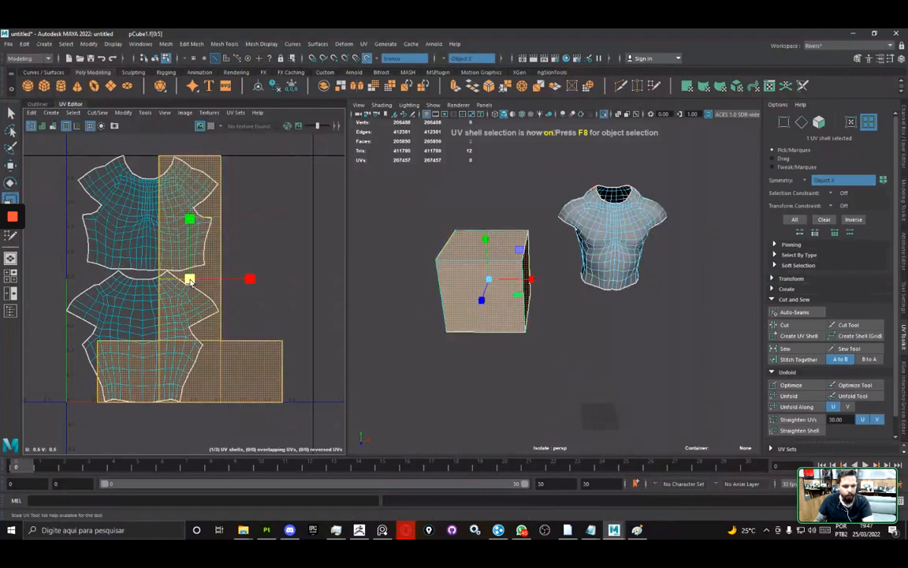
{"action": "left_click_drag", "start_coordinate": [190, 279], "coordinate": [153, 316]}
{"action": "key", "text": "w"}
{"action": "left_click_drag", "start_coordinate": [190, 280], "coordinate": [252, 338]}
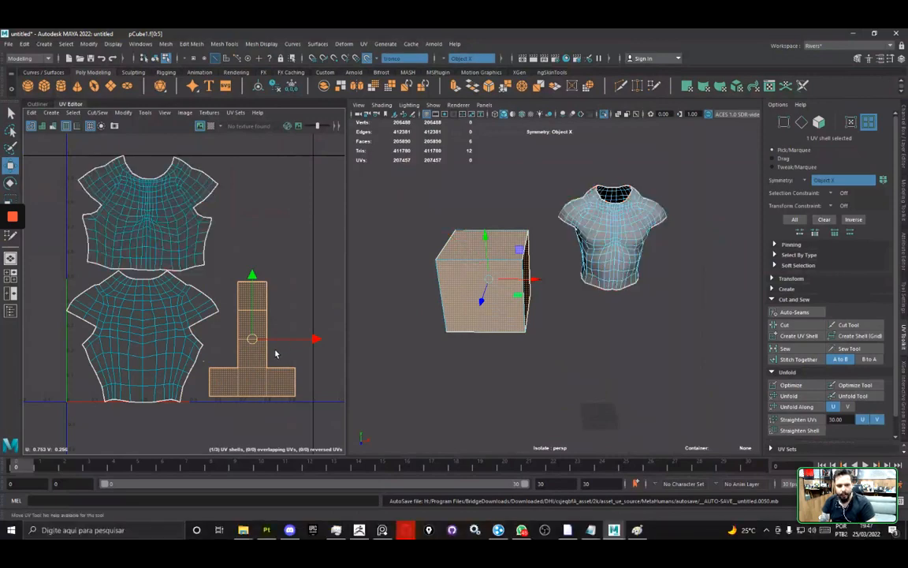
- Overlap the cube's UV shell with the lower torso shell and mark the shared area on the 3D torso
{"action": "left_click_drag", "start_coordinate": [252, 339], "coordinate": [140, 326]}
{"action": "left_click_drag", "start_coordinate": [706, 291], "coordinate": [410, 289], "text": "alt"}
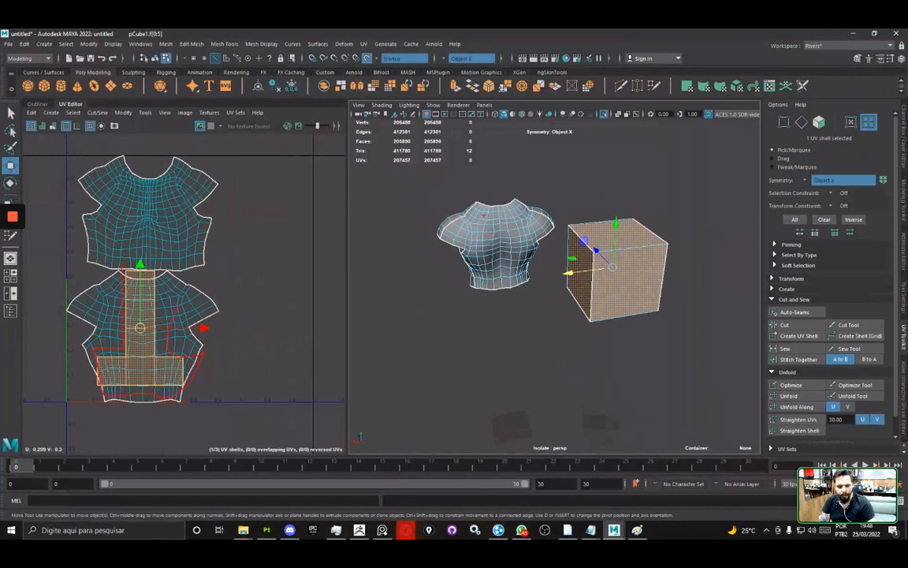
{"action": "left_click_drag", "start_coordinate": [463, 254], "coordinate": [559, 287]}
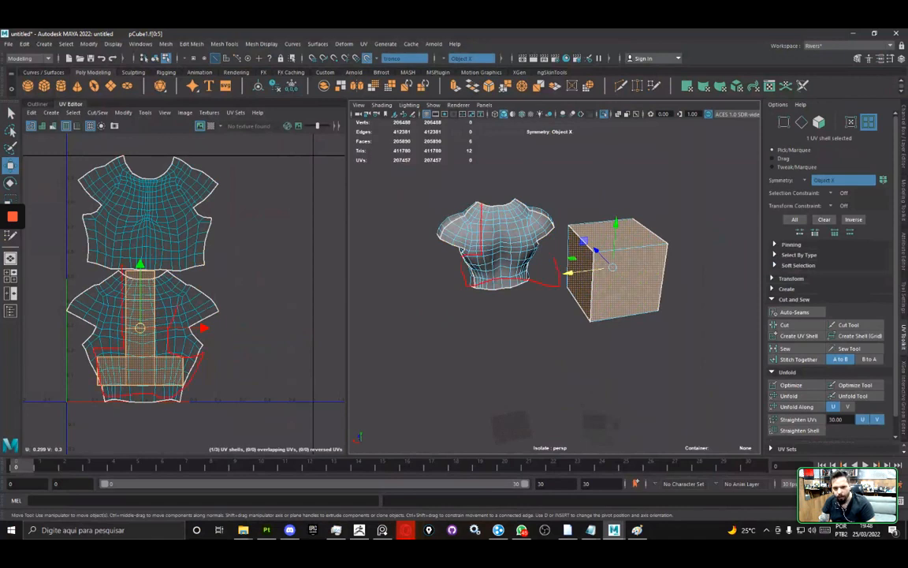
{"action": "mouse_move", "coordinate": [511, 259]}
{"action": "left_mouse_down"}
{"action": "mouse_move", "coordinate": [509, 212]}
{"action": "mouse_move", "coordinate": [482, 211]}
{"action": "left_mouse_up"}
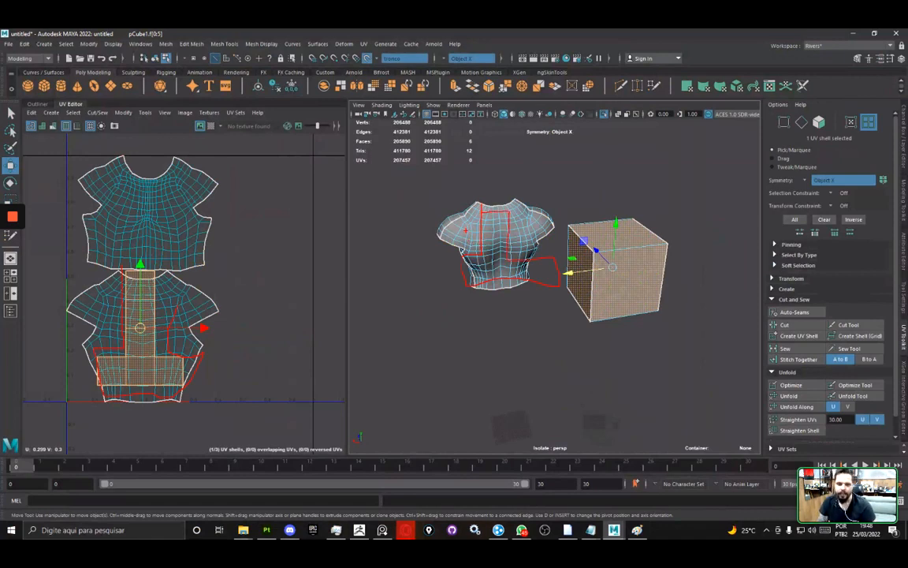
{"action": "key", "text": "Escape"}
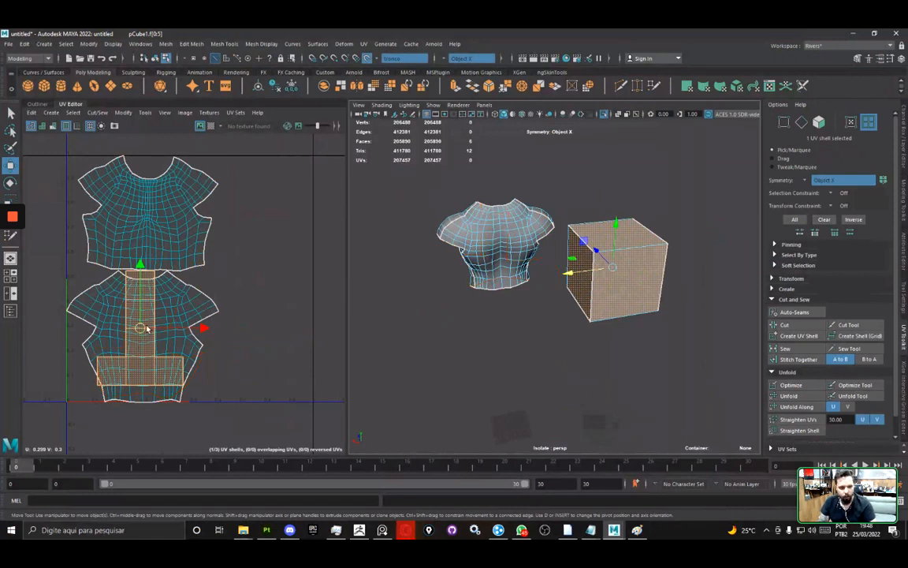
- Move the cube's UV shell clear of the torso shells and back over the lower torso shell to compare both placements
{"action": "left_click_drag", "start_coordinate": [141, 328], "coordinate": [265, 340]}
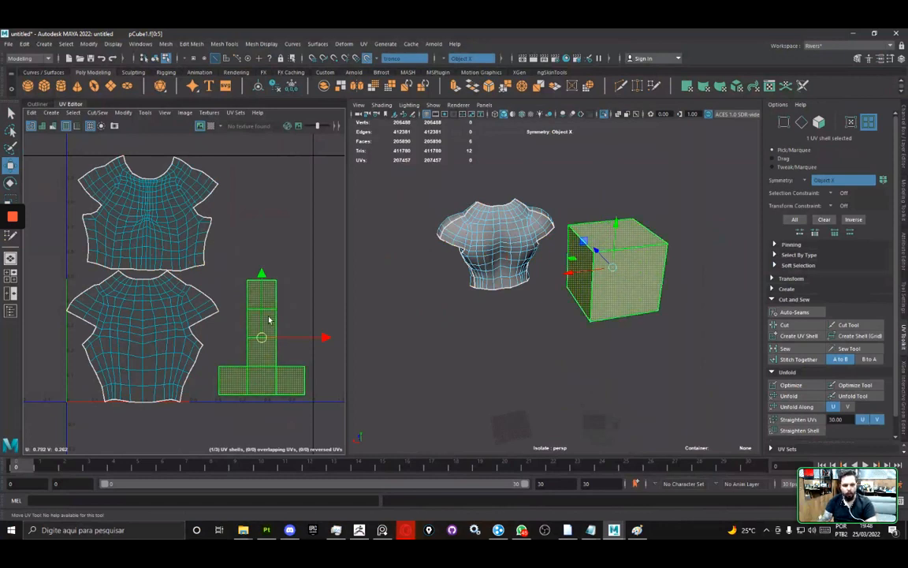
{"action": "left_click_drag", "start_coordinate": [261, 338], "coordinate": [164, 332]}
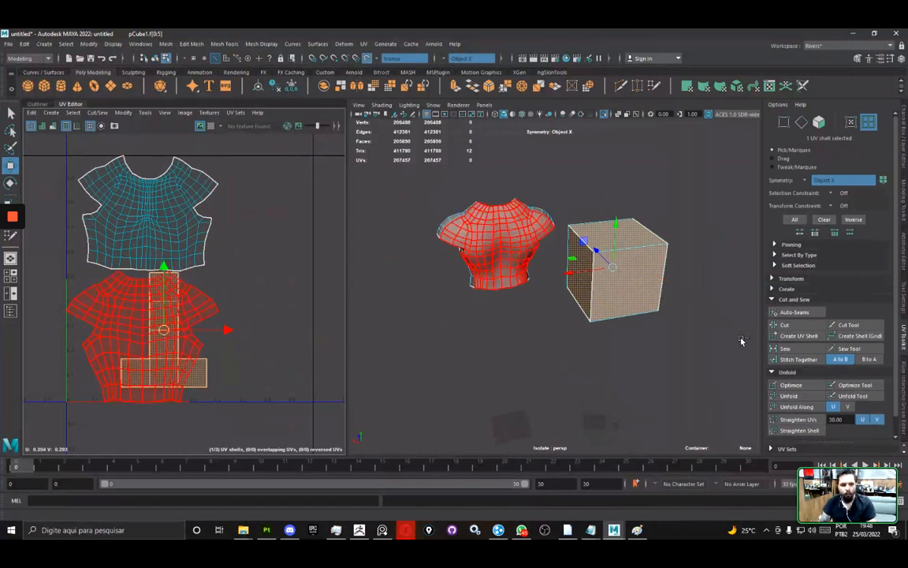
- Switch to the Notepad notes and add the line "- Distribuição de materiais" below "- Aplicar Material" under UV SET
{"action": "key", "text": "alt+Tab"}
{"action": "left_click", "coordinate": [540, 188]}
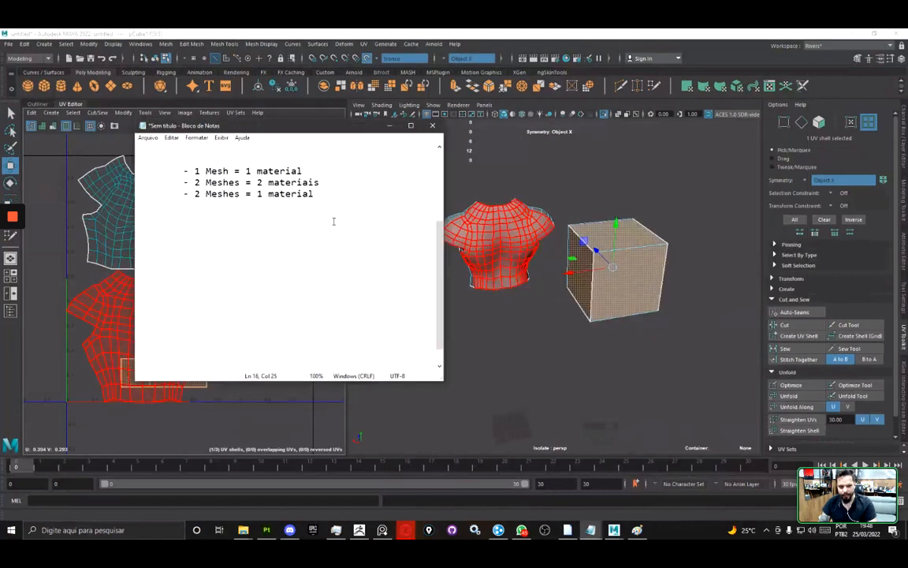
{"action": "scroll", "coordinate": [333, 237], "scroll_direction": "up", "scroll_amount": 8}
{"action": "left_click", "coordinate": [430, 31]}
{"action": "left_click", "coordinate": [590, 530]}
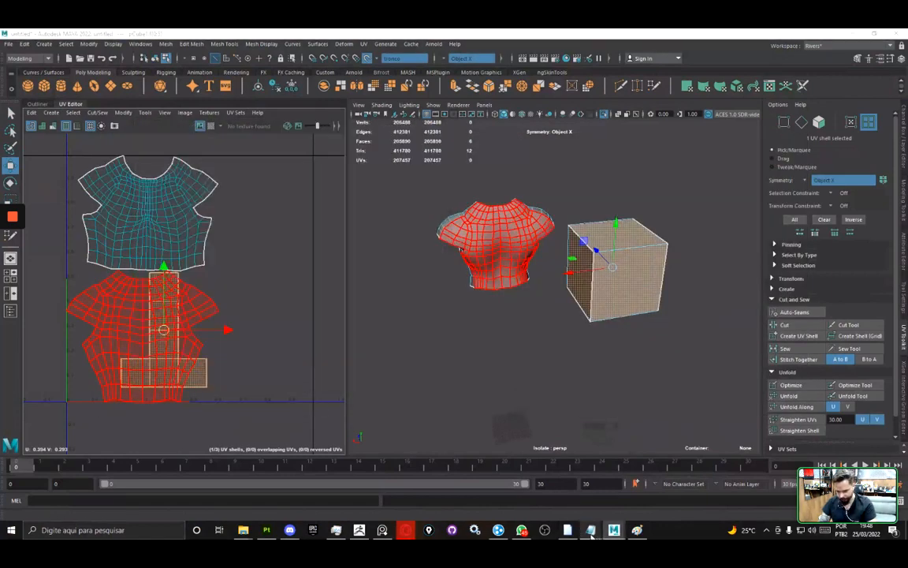
{"action": "left_click", "coordinate": [624, 448]}
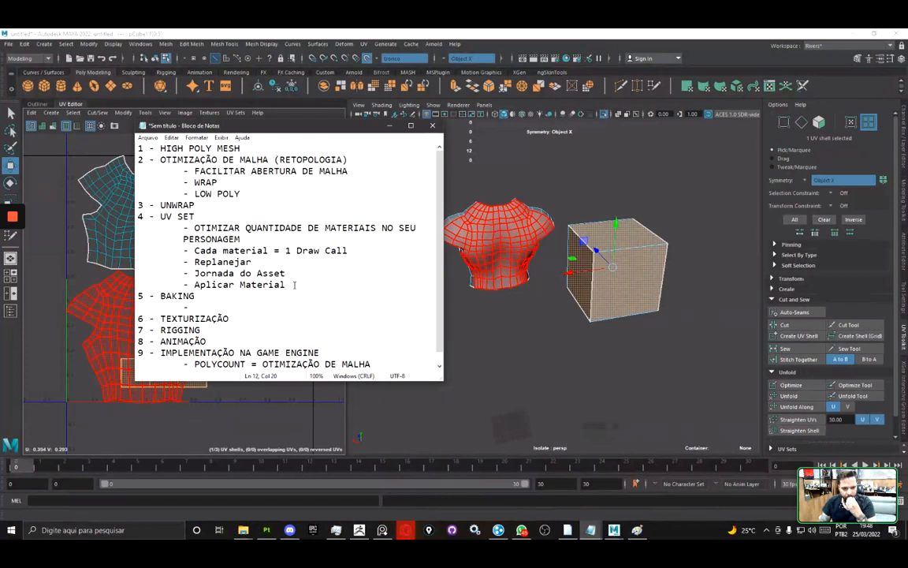
{"action": "key", "text": "Return"}
{"action": "key", "text": "Tab"}
{"action": "type", "text": "- Distribuil"}
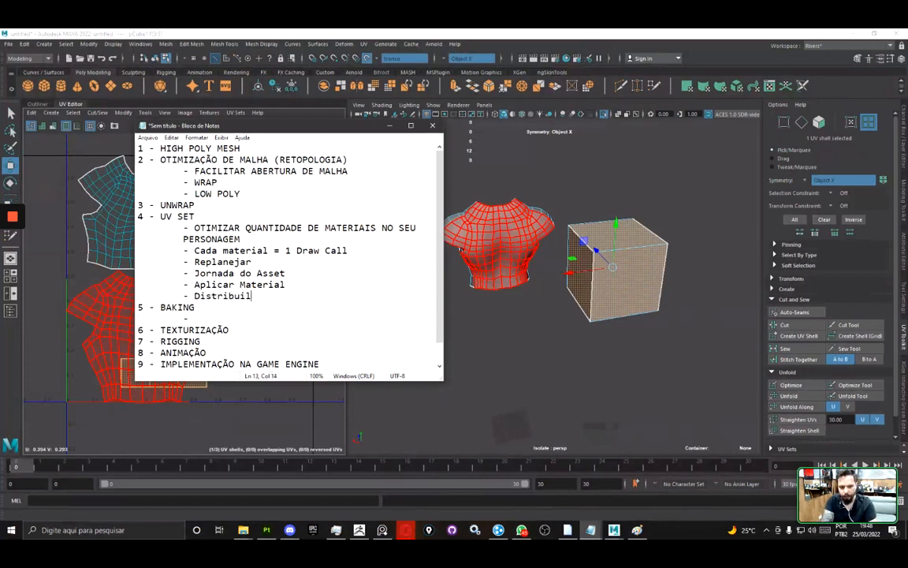
{"action": "key", "text": "BackSpace"}
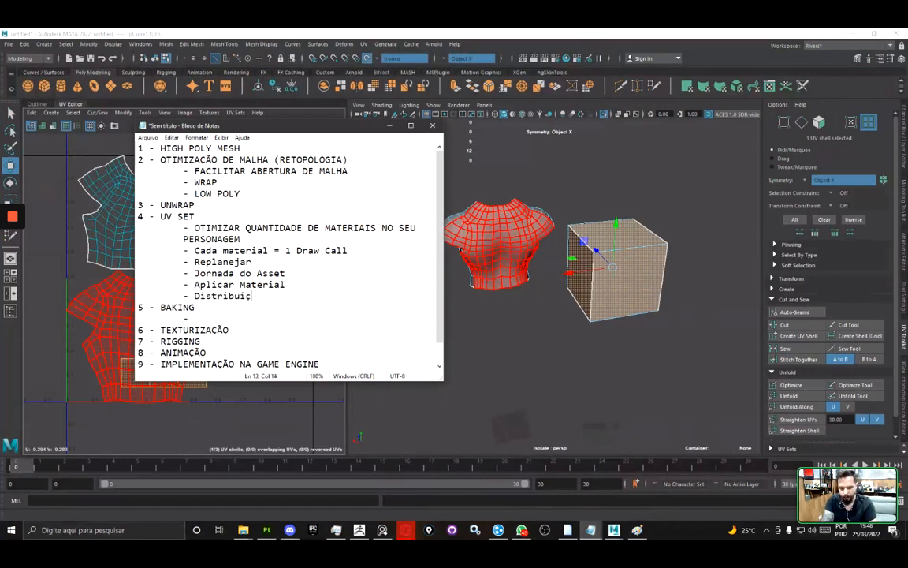
{"action": "type", "text": "ção de materiais"}
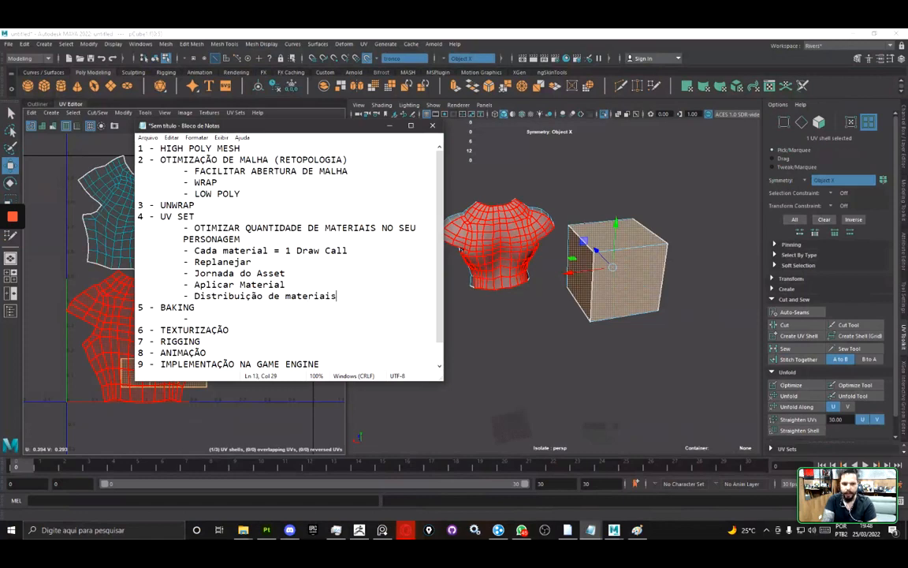
- Switch back to Maya, return to object selection and delete the cube
{"action": "left_click", "coordinate": [536, 33]}
{"action": "right_click_drag", "start_coordinate": [640, 267], "coordinate": [675, 250]}
{"action": "left_click", "coordinate": [686, 207]}
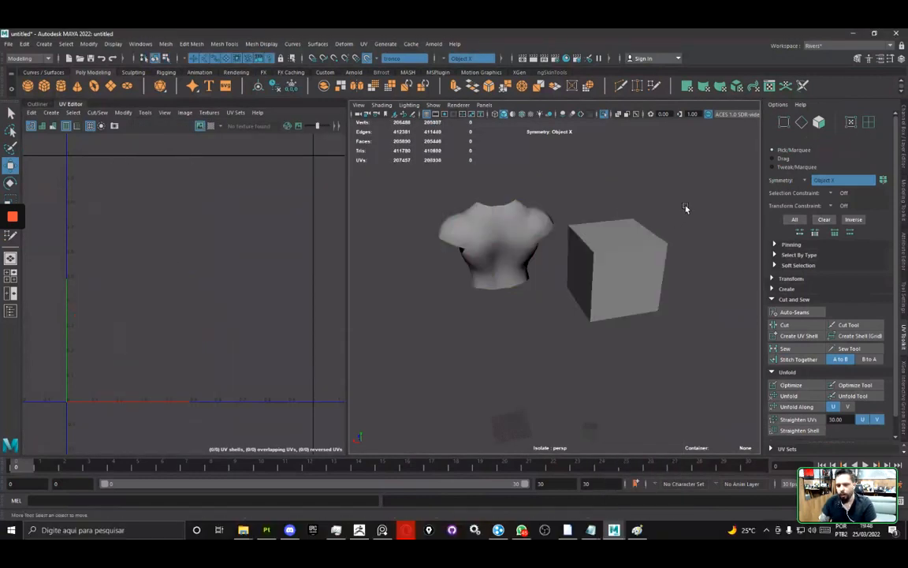
{"action": "left_click", "coordinate": [619, 268]}
{"action": "key", "text": "Delete"}
- Select the low-poly torso mesh and open the options for exporting the selection
{"action": "left_click", "coordinate": [473, 272]}
{"action": "left_click_drag", "start_coordinate": [473, 273], "coordinate": [573, 290], "text": "alt"}
{"action": "middle_click_drag", "start_coordinate": [574, 290], "coordinate": [516, 301], "text": "alt"}
{"action": "left_click", "coordinate": [9, 43]}
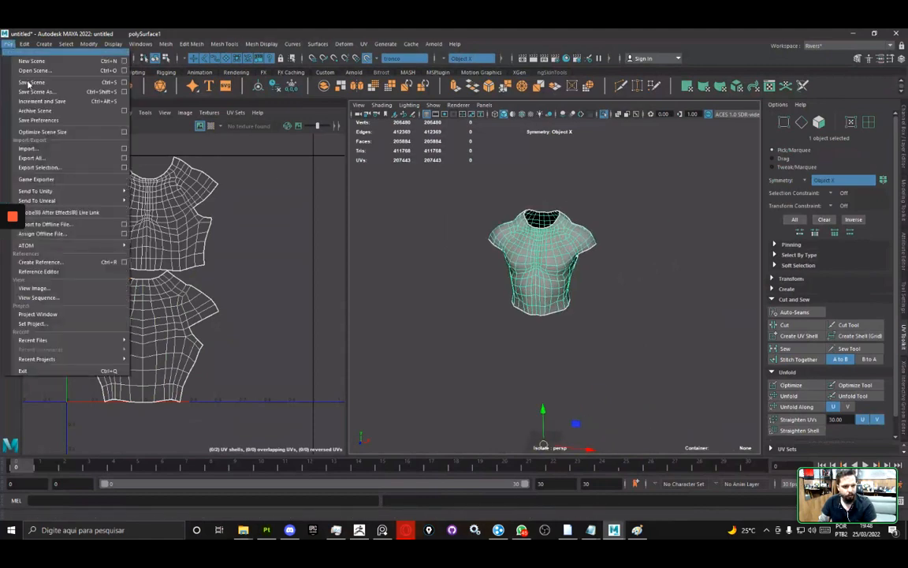
{"action": "left_click", "coordinate": [124, 168]}
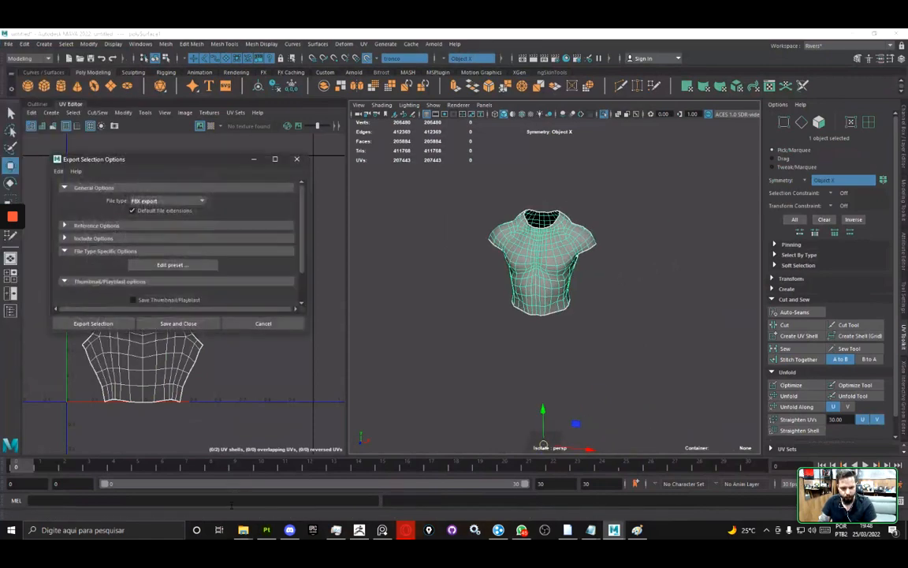
- Copy the path of the existing Meshes folder from File Explorer and use it as the FBX export destination
{"action": "mouse_move", "coordinate": [243, 530]}
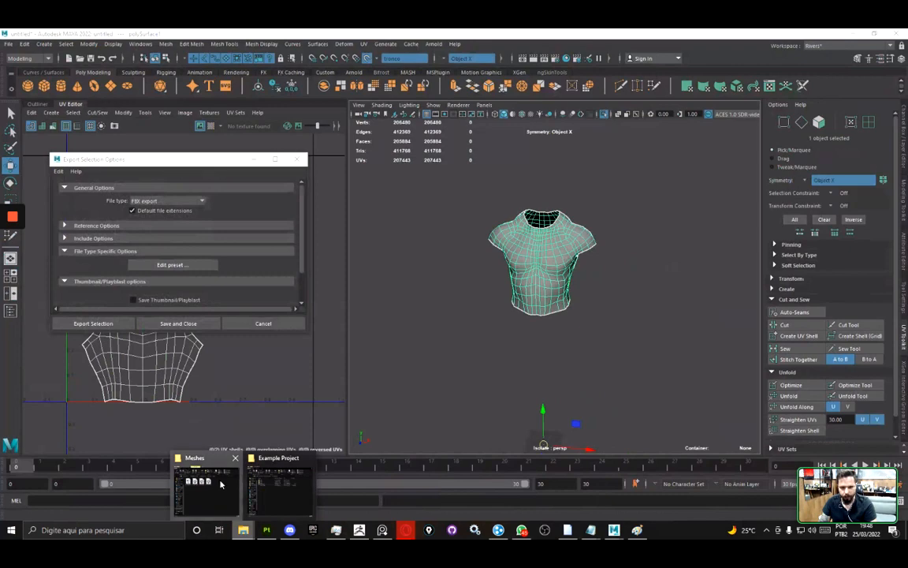
{"action": "left_click", "coordinate": [203, 481]}
{"action": "left_click", "coordinate": [489, 117]}
{"action": "left_click", "coordinate": [138, 164]}
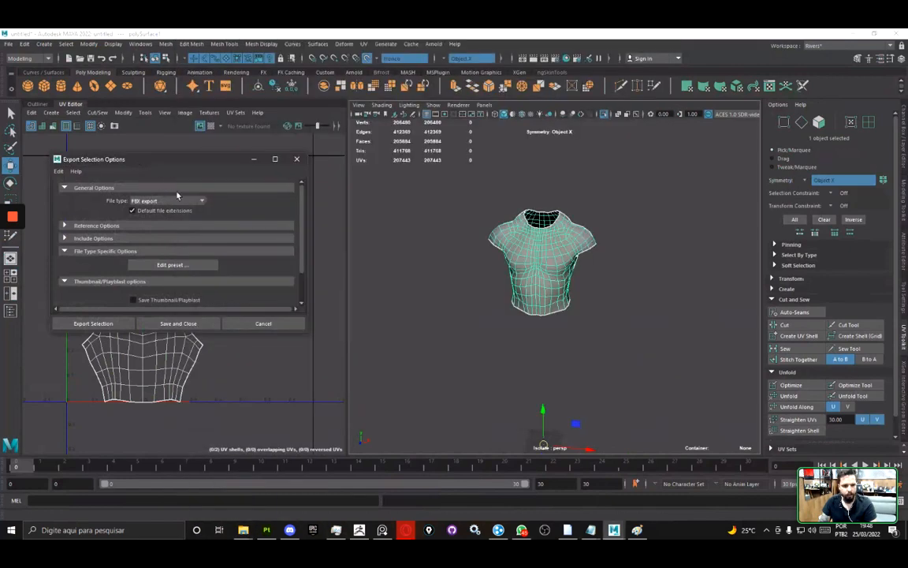
{"action": "left_click", "coordinate": [111, 328]}
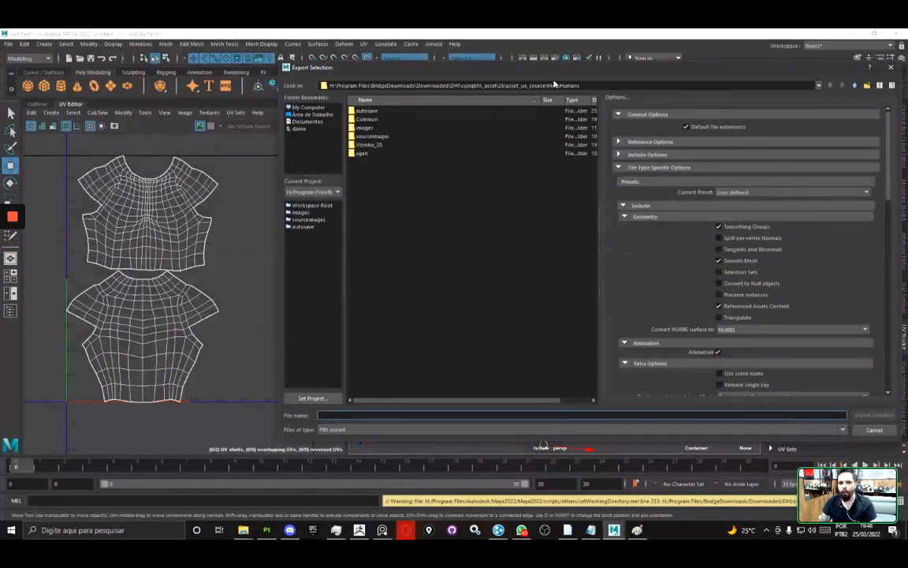
{"action": "left_click", "coordinate": [554, 83]}
{"action": "key", "text": "ctrl+a"}
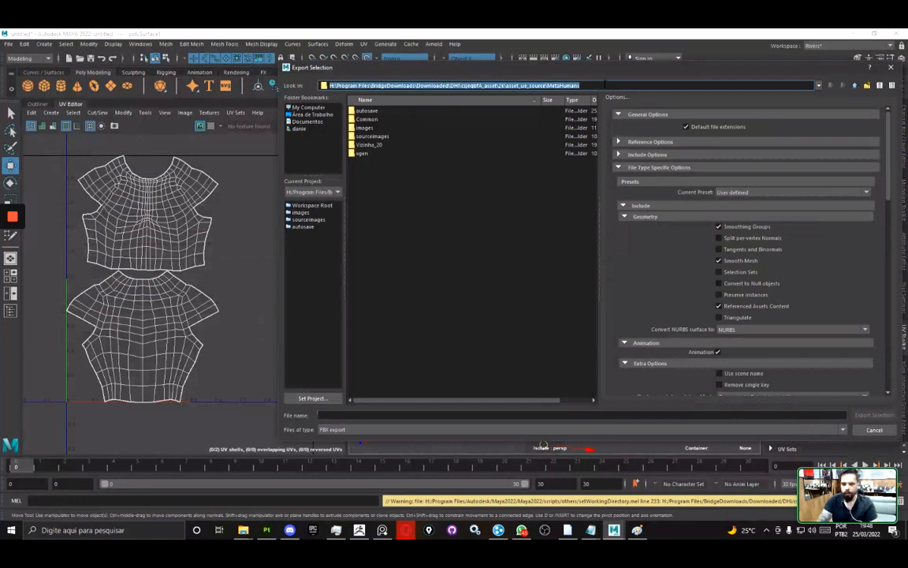
{"action": "type", "text": "F:\\Users\\wim\\Desktop\\NRProductions\\2_RiversDigitalProduction\\Workshops_Discord\\DevScenes\\Meshes"}
{"action": "key", "text": "Return"}
{"action": "left_click", "coordinate": [345, 415]}
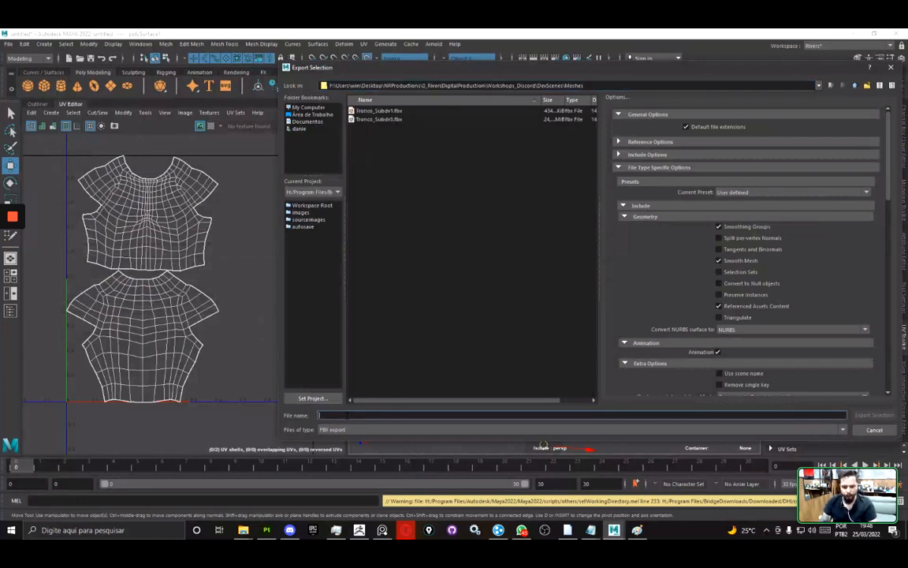
- Name the file MeshTronco_LowPoly and export the selected torso as FBX
{"action": "type", "text": "Me"}
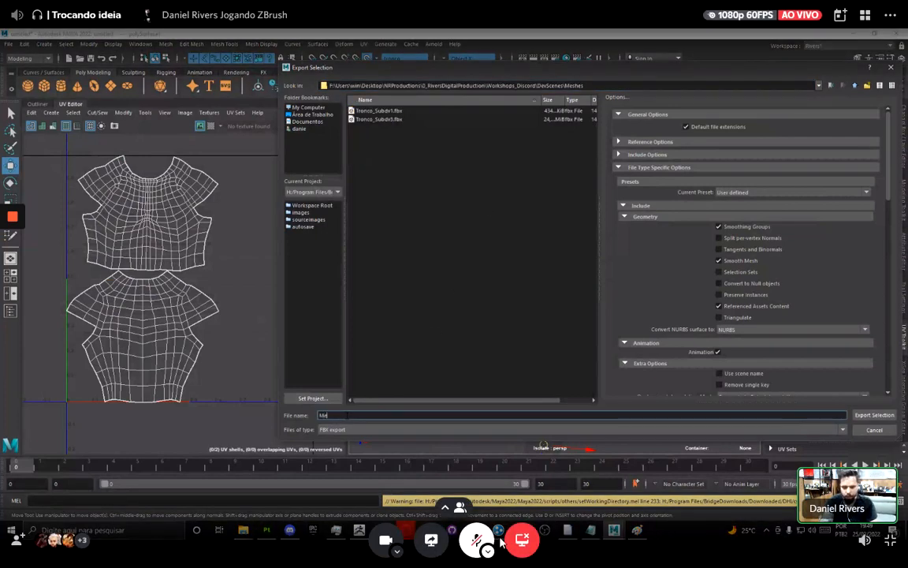
{"action": "type", "text": "shTronco_"}
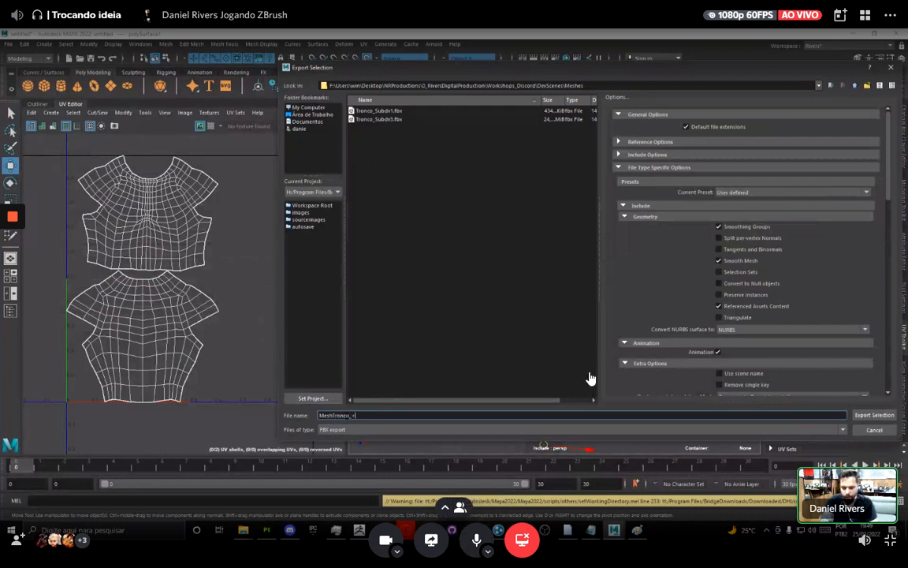
{"action": "type", "text": "LowPoly"}
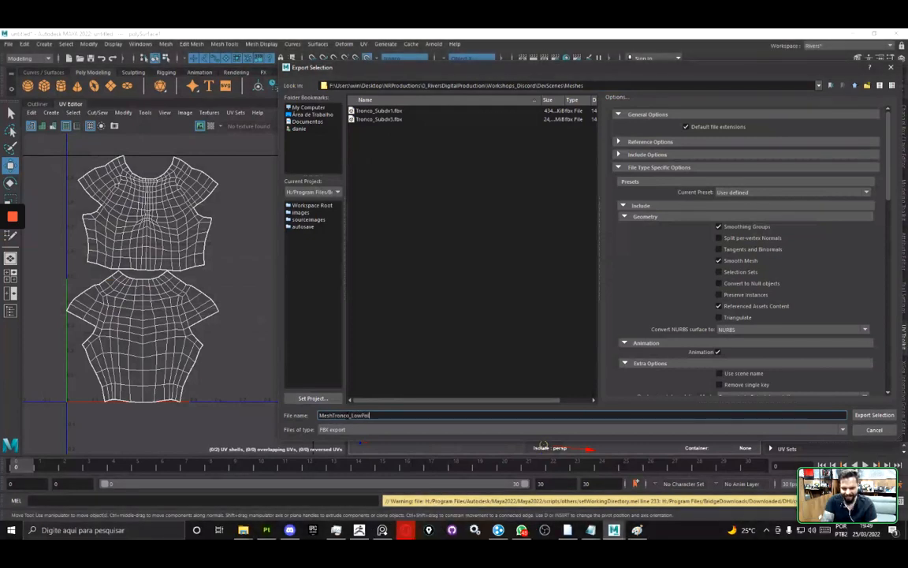
{"action": "key", "text": "Return"}
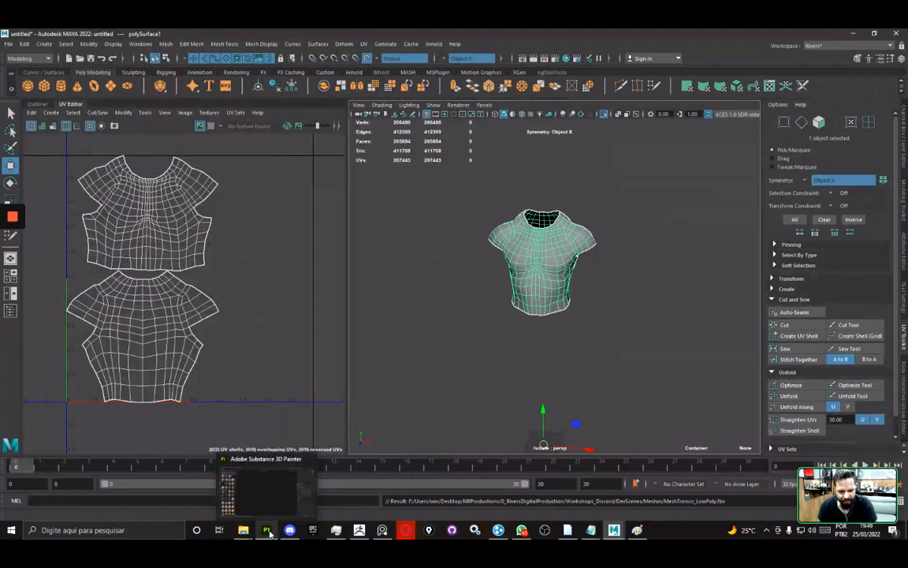
- In ZBrush, set the tronco subtool's export format to FBX and save it as Tronco_HR in the Meshes folder
{"action": "mouse_move", "coordinate": [600, 375]}
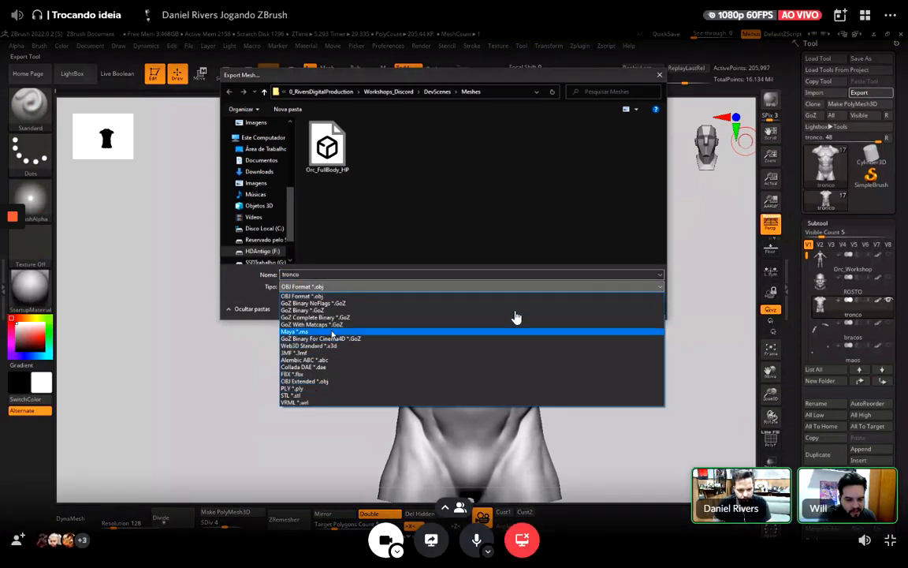
{"action": "key", "text": "Down"}
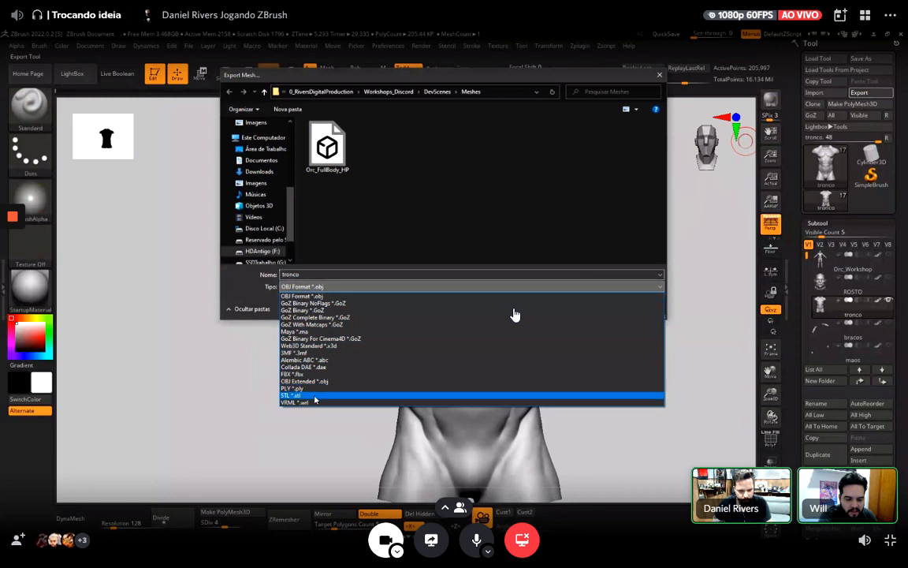
{"action": "key", "text": "Up"}
{"action": "key", "text": "Up"}
{"action": "key", "text": "Up"}
{"action": "key", "text": "Return"}
{"action": "key", "text": "shift+Tab"}
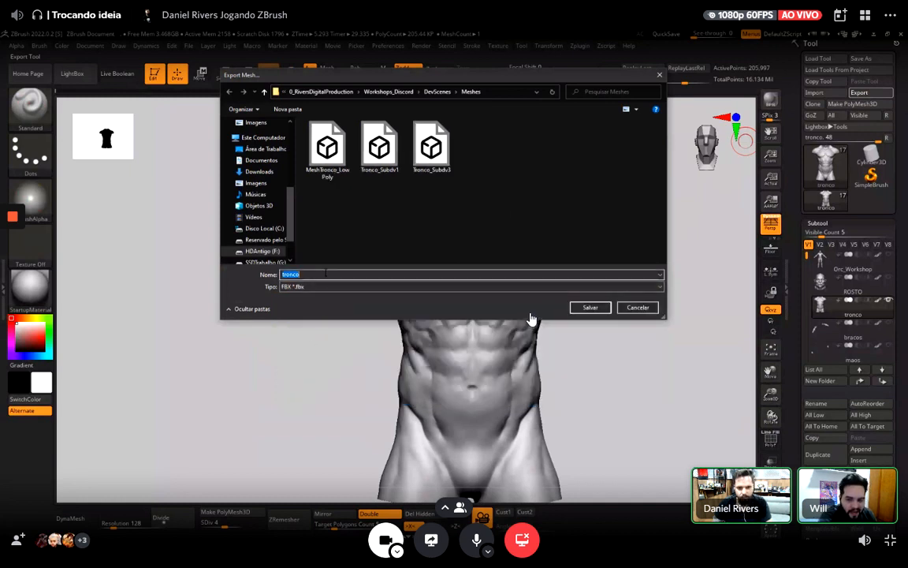
{"action": "type", "text": "Tronco_HR"}
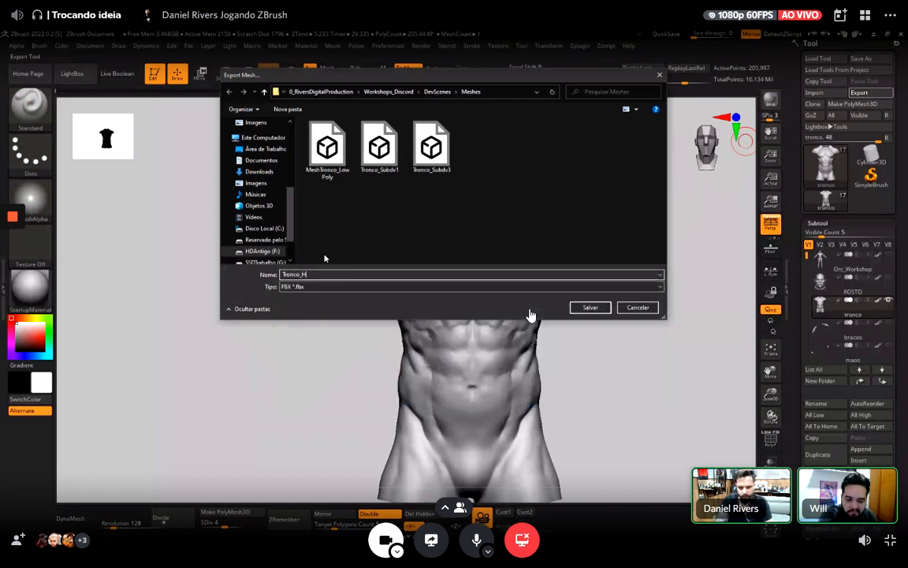
{"action": "key", "text": "Return"}
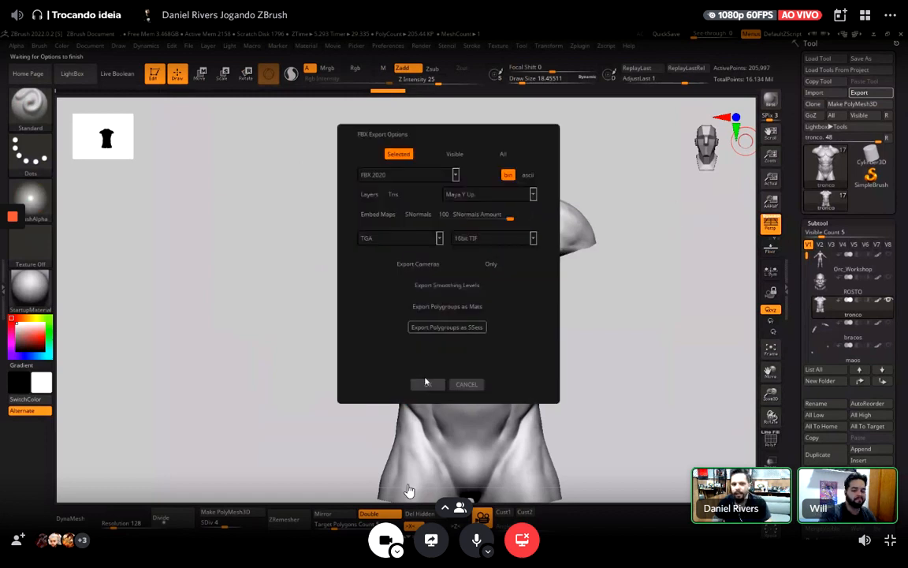
{"action": "left_click", "coordinate": [476, 539]}
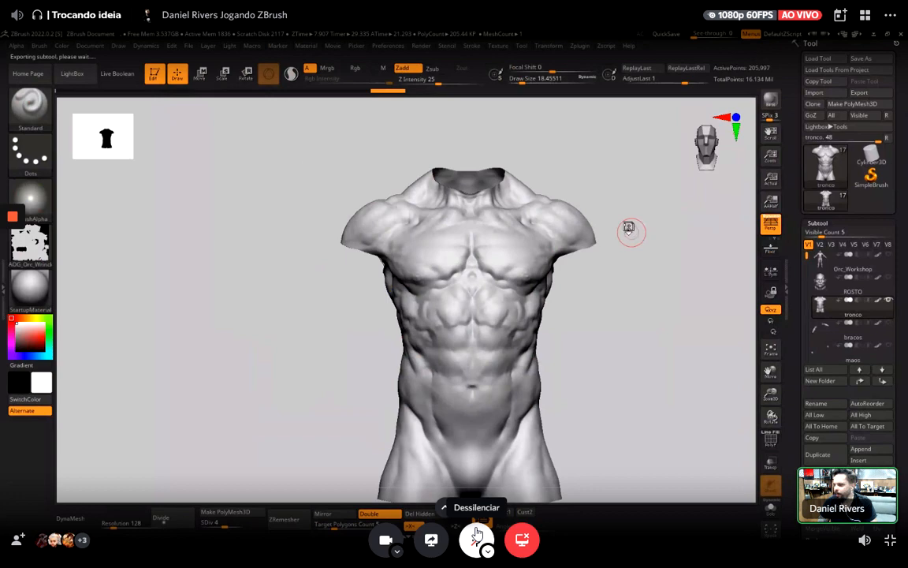
{"action": "left_click", "coordinate": [477, 536]}
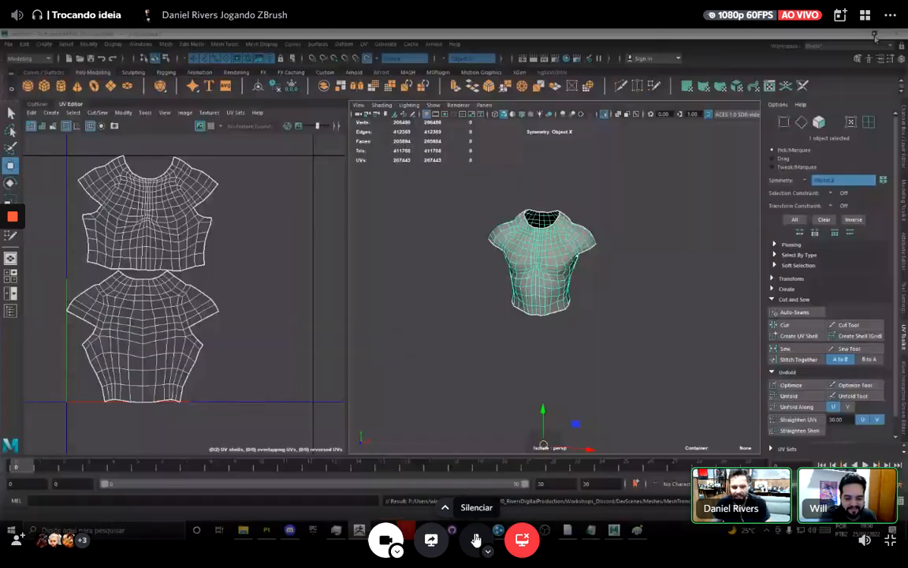
{"action": "left_click", "coordinate": [476, 539]}
{"action": "left_click", "coordinate": [386, 540]}
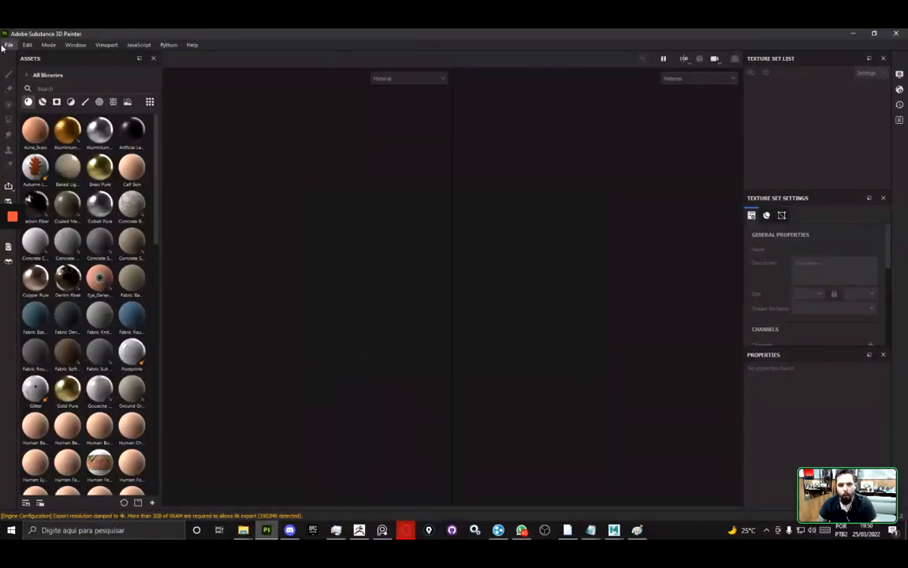
- Switch to Maya and turn off isolate select to show the high-poly torso together with the low-poly mesh
{"action": "mouse_move", "coordinate": [360, 531]}
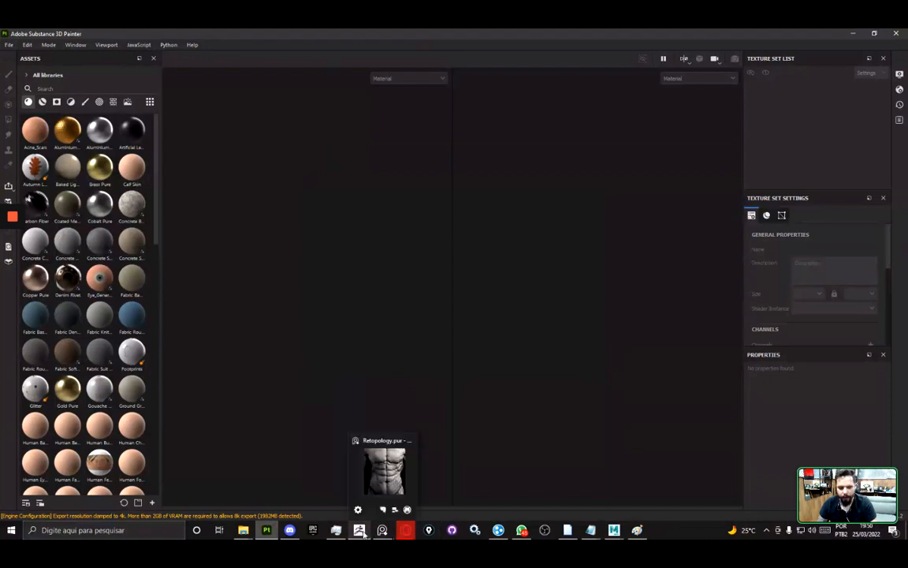
{"action": "left_click", "coordinate": [614, 531]}
{"action": "left_click", "coordinate": [666, 480]}
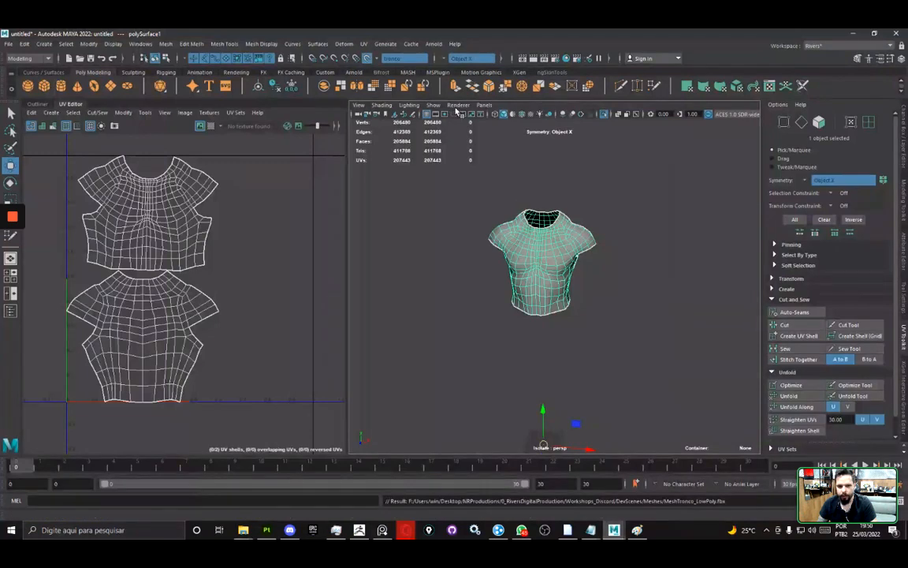
{"action": "left_click", "coordinate": [605, 113]}
{"action": "left_click_drag", "start_coordinate": [606, 241], "coordinate": [567, 219], "text": "alt"}
- Disable the live surface on the high-poly torso, select that mesh and examine its surface and UV layout
{"action": "left_click", "coordinate": [551, 333]}
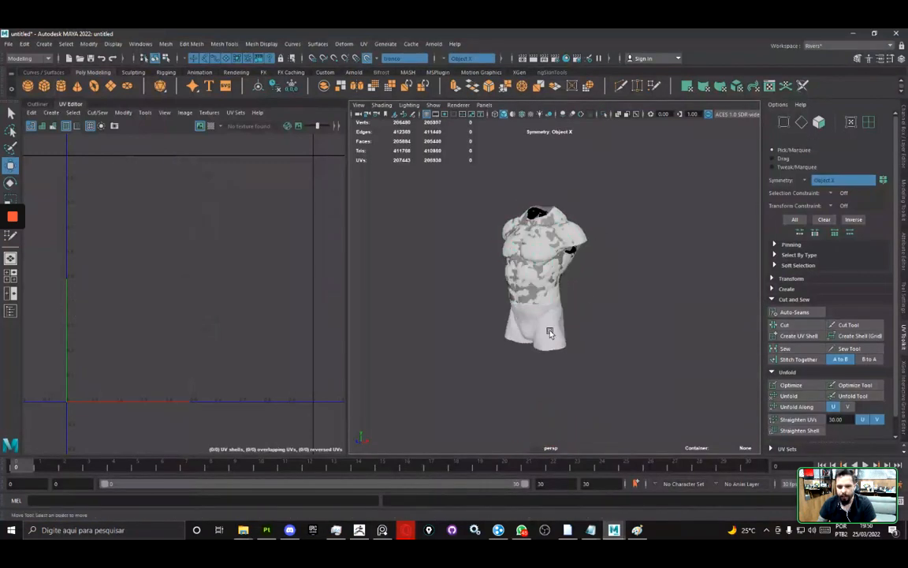
{"action": "left_click_drag", "start_coordinate": [606, 334], "coordinate": [568, 276], "text": "alt"}
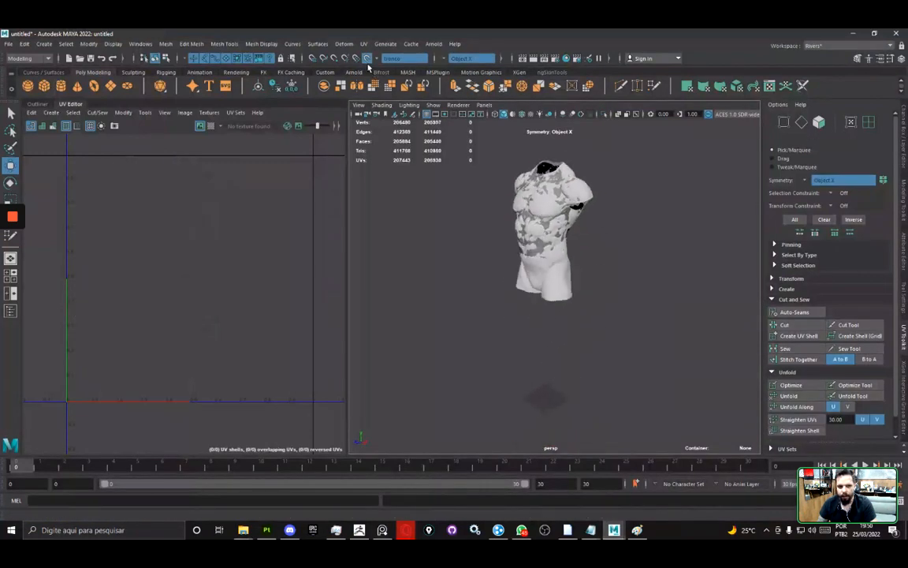
{"action": "left_click", "coordinate": [367, 58]}
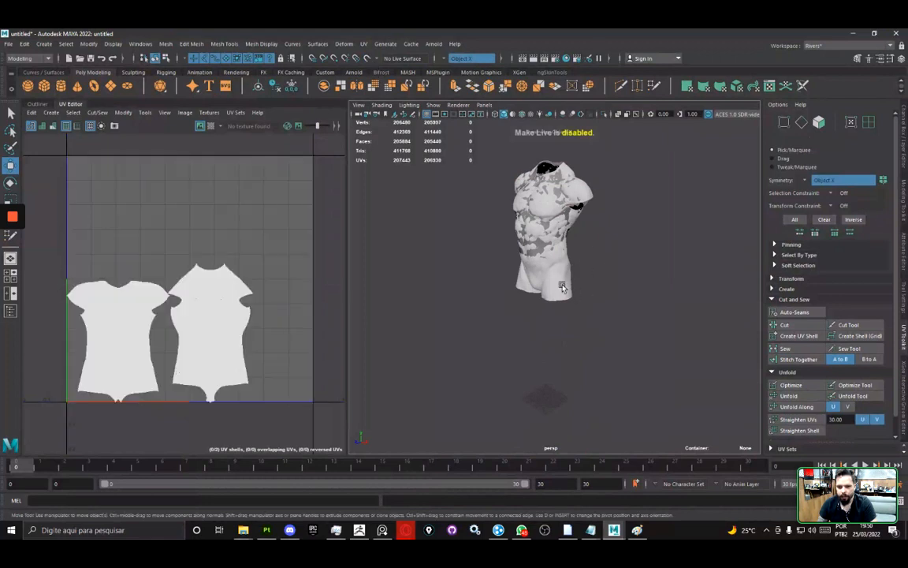
{"action": "left_click_drag", "start_coordinate": [564, 281], "coordinate": [549, 276], "text": "alt"}
{"action": "left_click", "coordinate": [549, 276]}
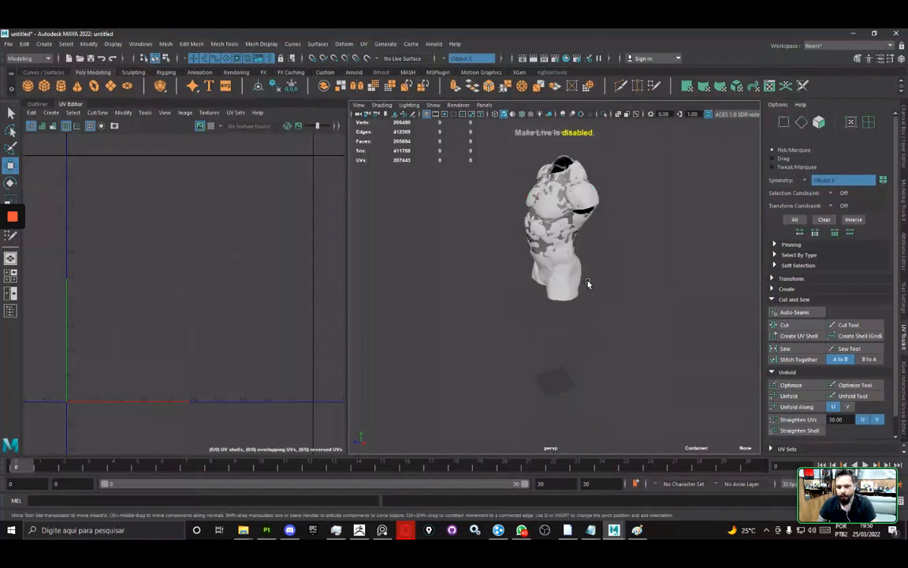
{"action": "left_click", "coordinate": [586, 284]}
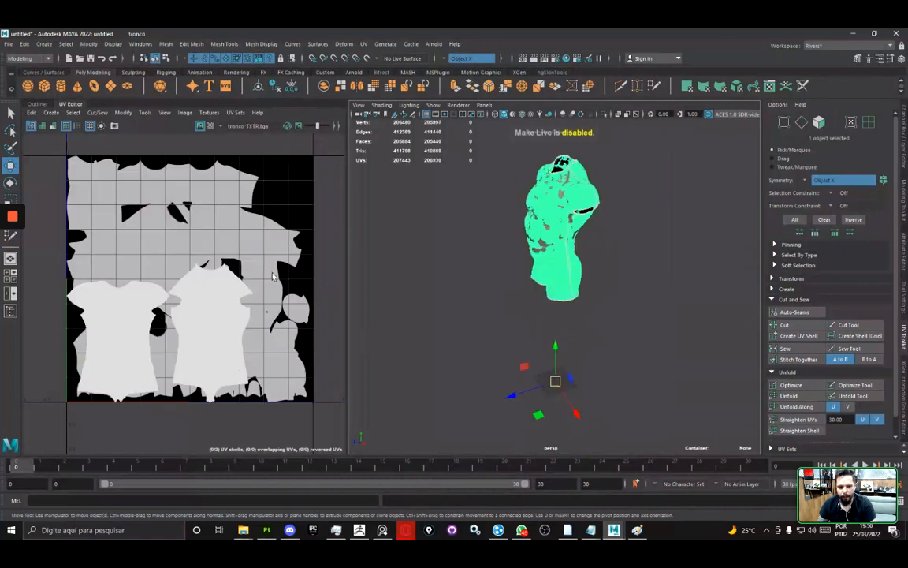
{"action": "scroll", "coordinate": [509, 260], "scroll_direction": "up", "scroll_amount": 8}
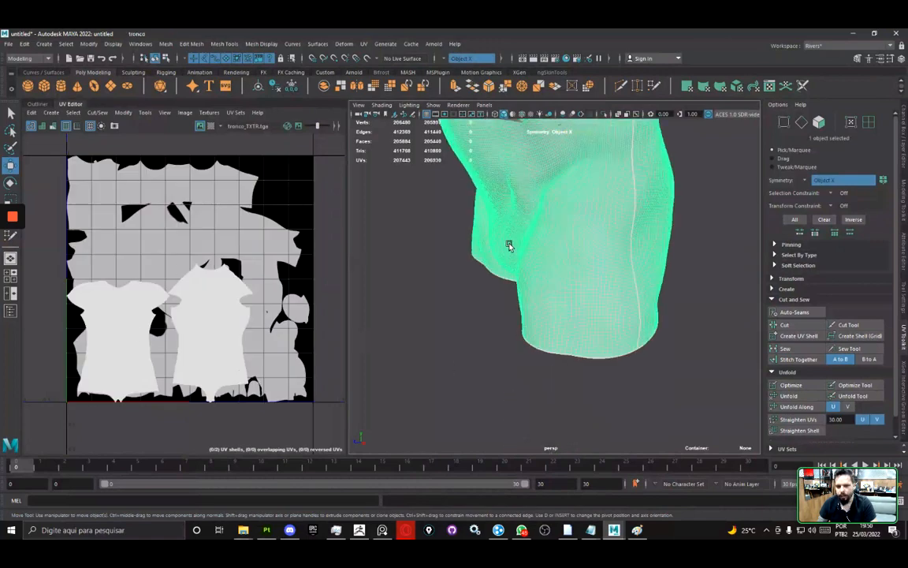
{"action": "left_click_drag", "start_coordinate": [508, 246], "coordinate": [477, 308], "text": "alt"}
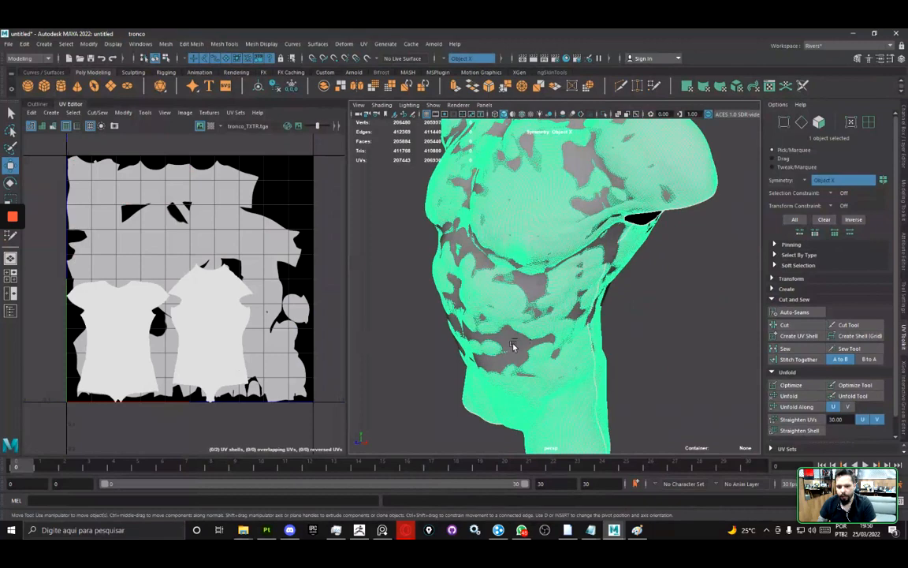
- Select the low-poly torso and move it along X so it stands beside the high-poly torso
{"action": "left_click", "coordinate": [512, 344]}
{"action": "left_click_drag", "start_coordinate": [512, 345], "coordinate": [541, 320], "text": "alt"}
{"action": "scroll", "coordinate": [543, 320], "scroll_direction": "down", "scroll_amount": 10}
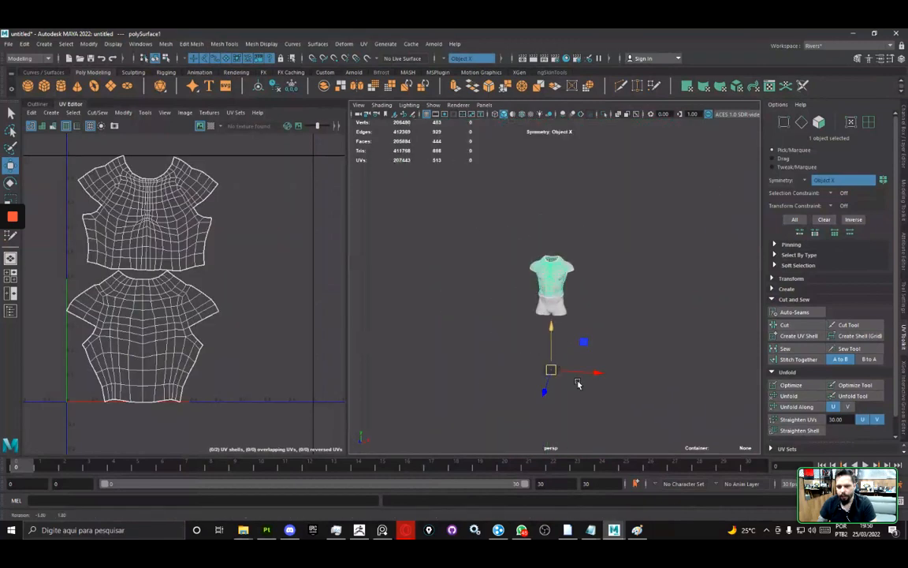
{"action": "left_click_drag", "start_coordinate": [590, 372], "coordinate": [640, 371]}
{"action": "scroll", "coordinate": [591, 315], "scroll_direction": "up", "scroll_amount": 10}
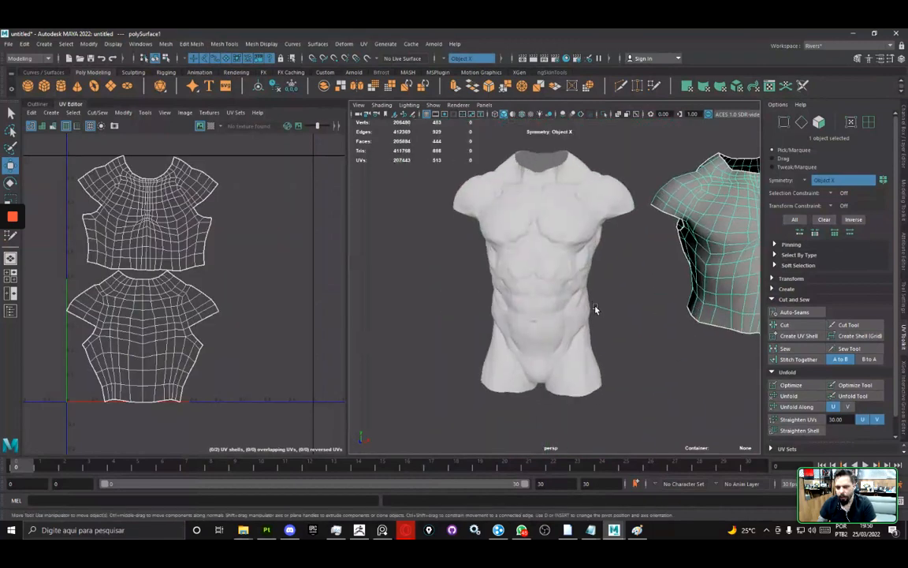
- Compare the mesh density and UV layouts of the high-poly and low-poly torsos, selecting each in turn
{"action": "left_click_drag", "start_coordinate": [595, 309], "coordinate": [552, 317], "text": "alt"}
{"action": "left_click", "coordinate": [524, 279]}
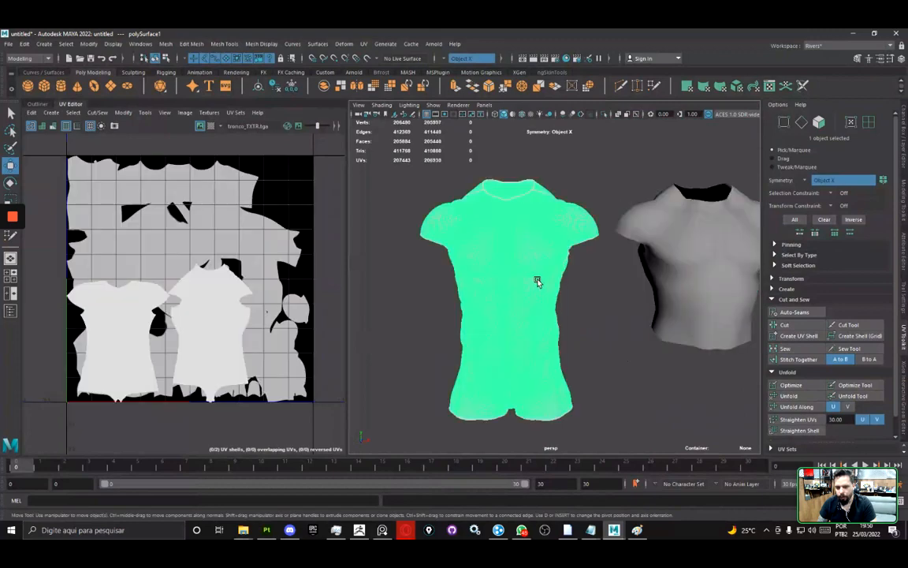
{"action": "scroll", "coordinate": [531, 309], "scroll_direction": "up", "scroll_amount": 10}
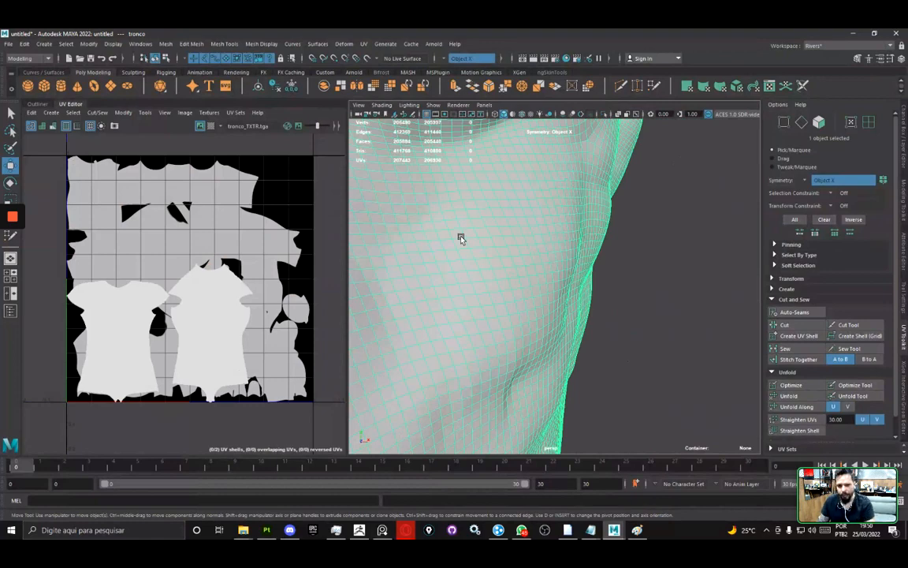
{"action": "scroll", "coordinate": [473, 248], "scroll_direction": "down", "scroll_amount": 10}
{"action": "middle_click_drag", "start_coordinate": [557, 265], "coordinate": [409, 268], "text": "alt"}
{"action": "left_click", "coordinate": [539, 264]}
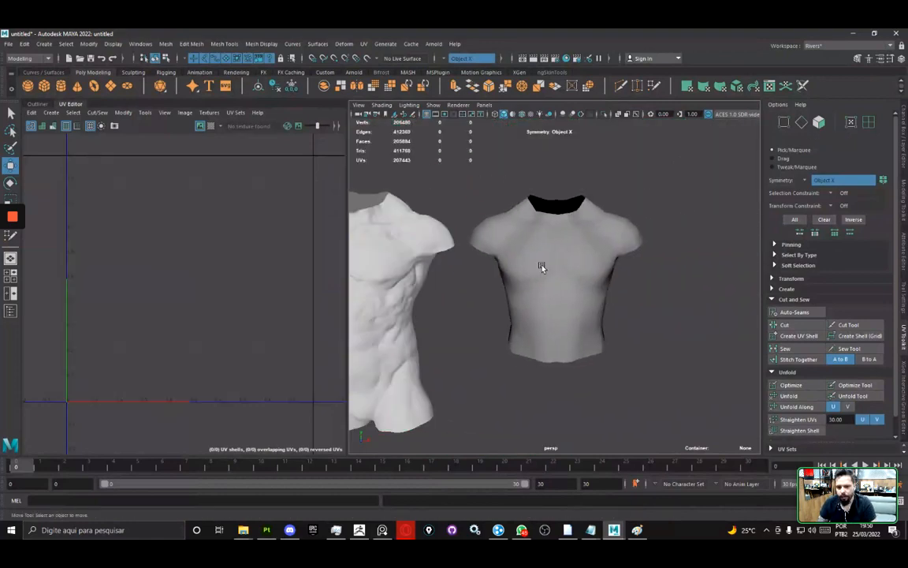
{"action": "scroll", "coordinate": [467, 299], "scroll_direction": "up", "scroll_amount": 6}
{"action": "scroll", "coordinate": [422, 292], "scroll_direction": "down", "scroll_amount": 5}
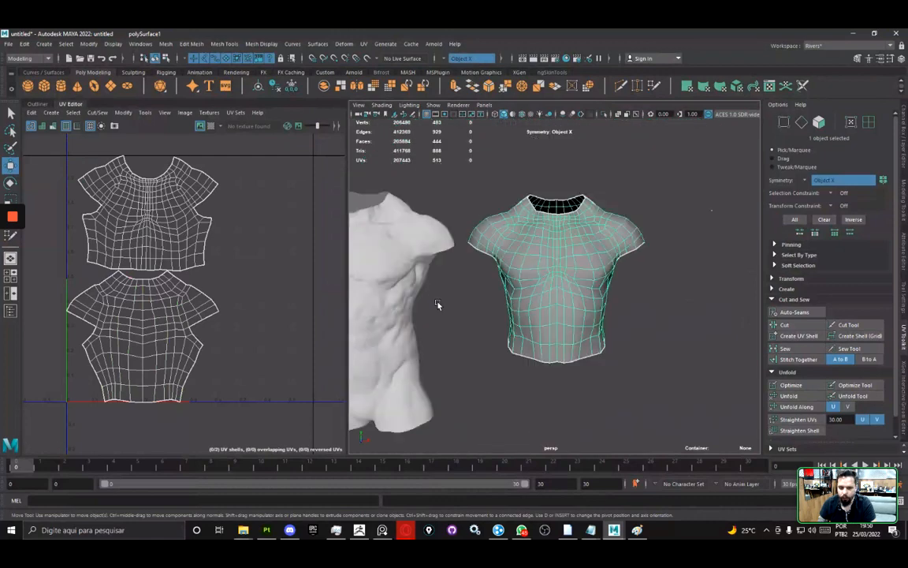
- Switch to Substance 3D Painter and set up a new project with the UV Tile workflow disabled, keeping the ASM - PBR Metallic Roughness template
{"action": "key", "text": "alt+Tab"}
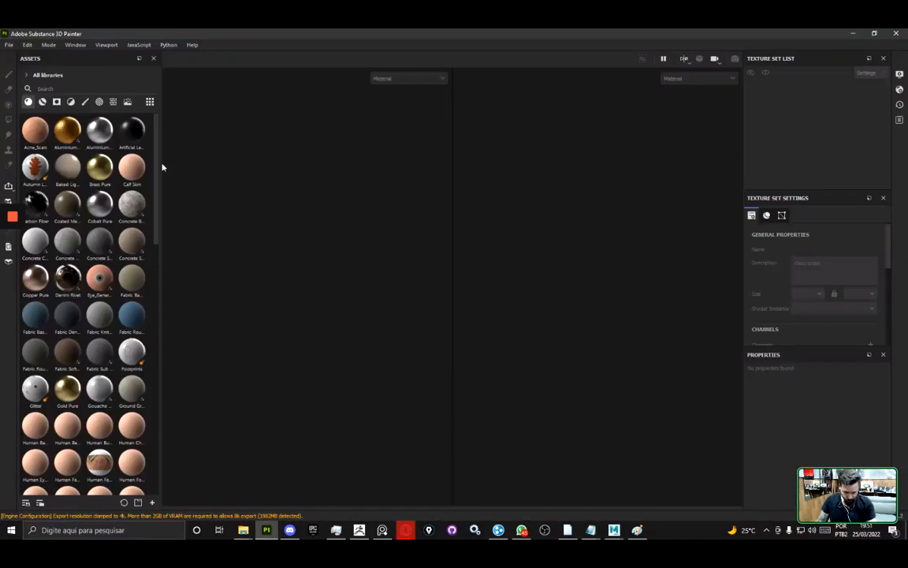
{"action": "left_click", "coordinate": [10, 45]}
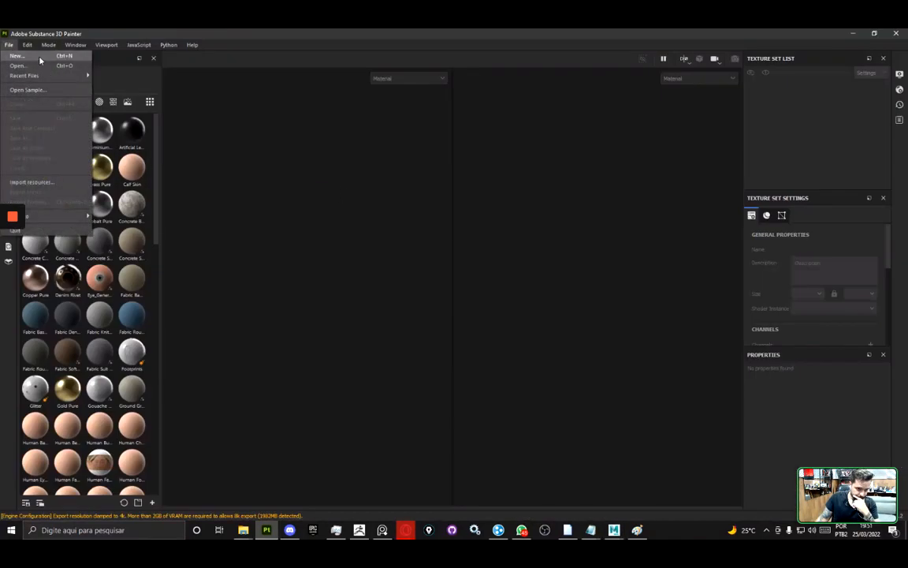
{"action": "left_click", "coordinate": [40, 58]}
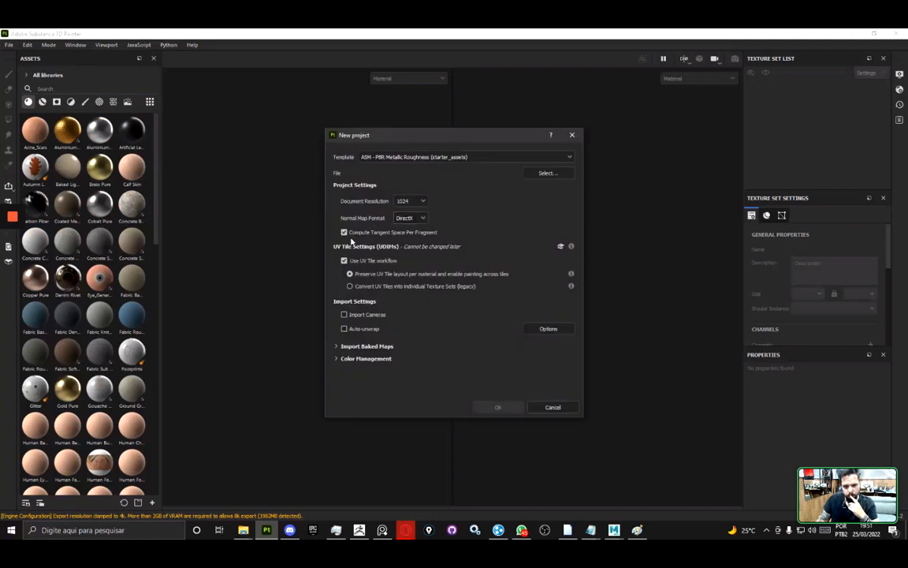
{"action": "left_click", "coordinate": [344, 260]}
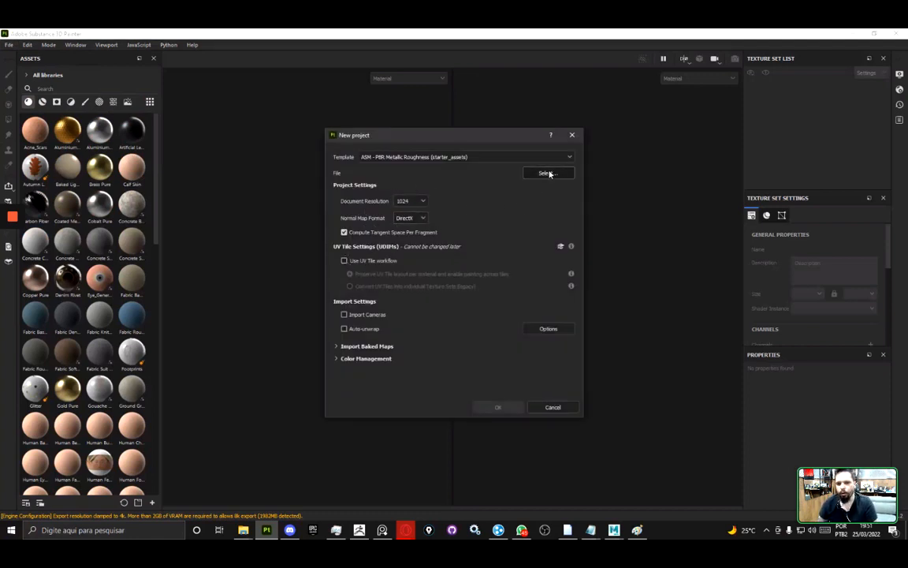
{"action": "left_click", "coordinate": [468, 158]}
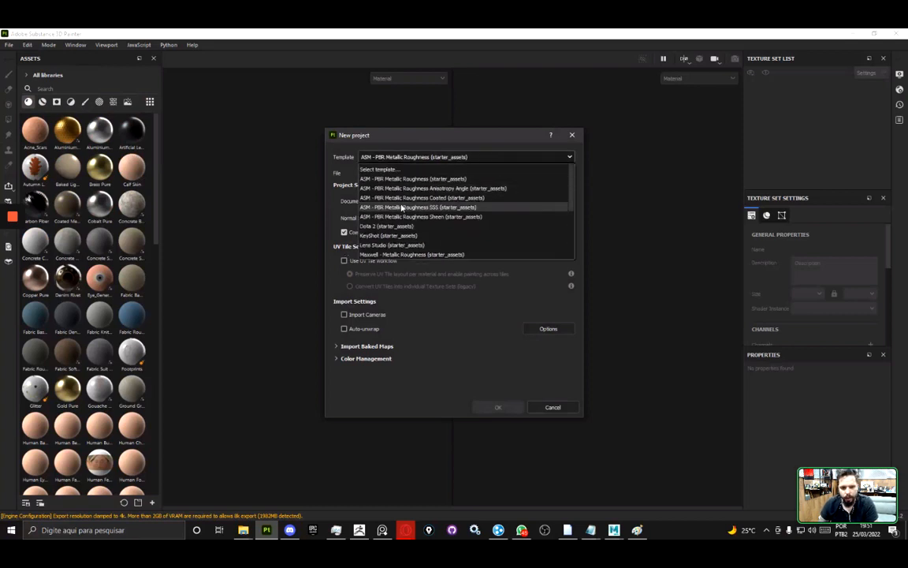
{"action": "left_click", "coordinate": [441, 139]}
- Load MeshTronco_LowPoly from the DevScenes Meshes folder as the project mesh and create the project
{"action": "left_click", "coordinate": [555, 176]}
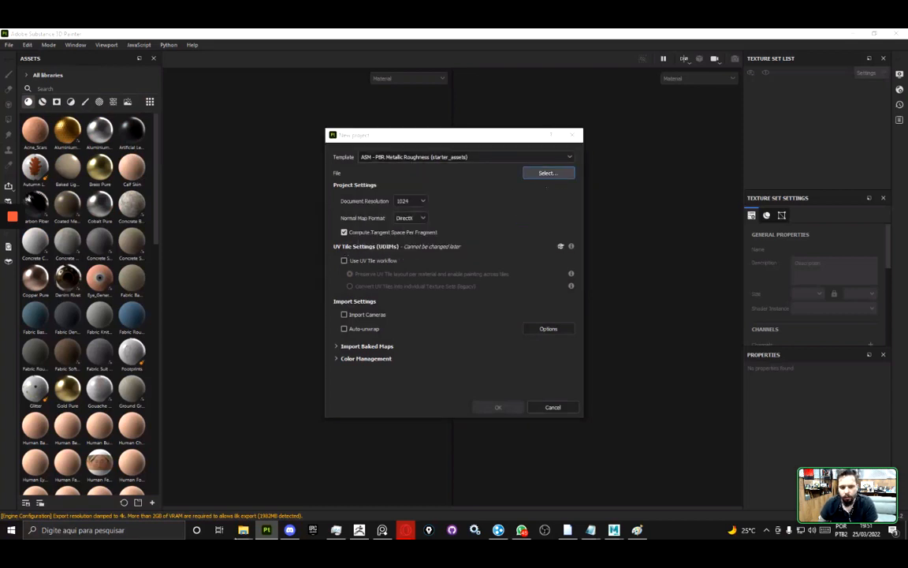
{"action": "mouse_move", "coordinate": [244, 530]}
{"action": "left_click", "coordinate": [219, 490]}
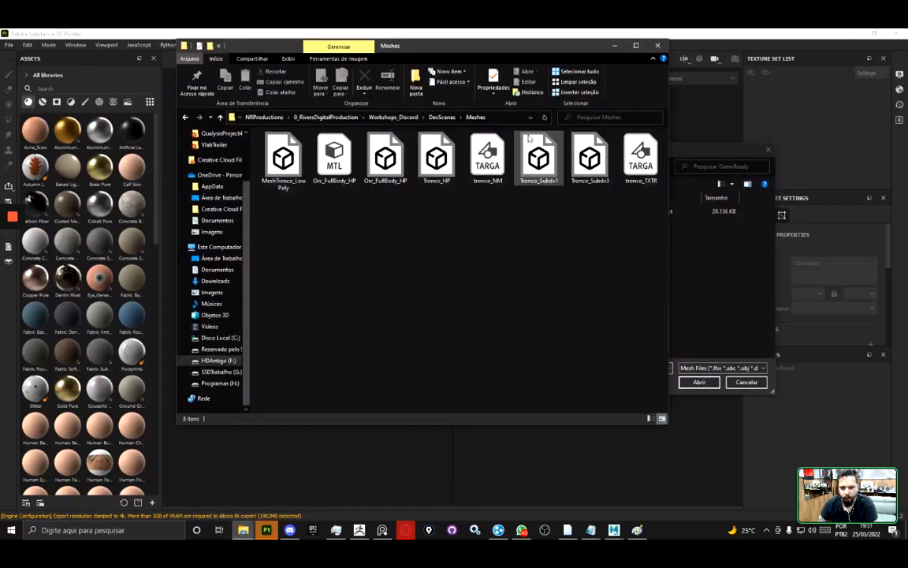
{"action": "left_click", "coordinate": [516, 122]}
{"action": "left_click", "coordinate": [697, 154]}
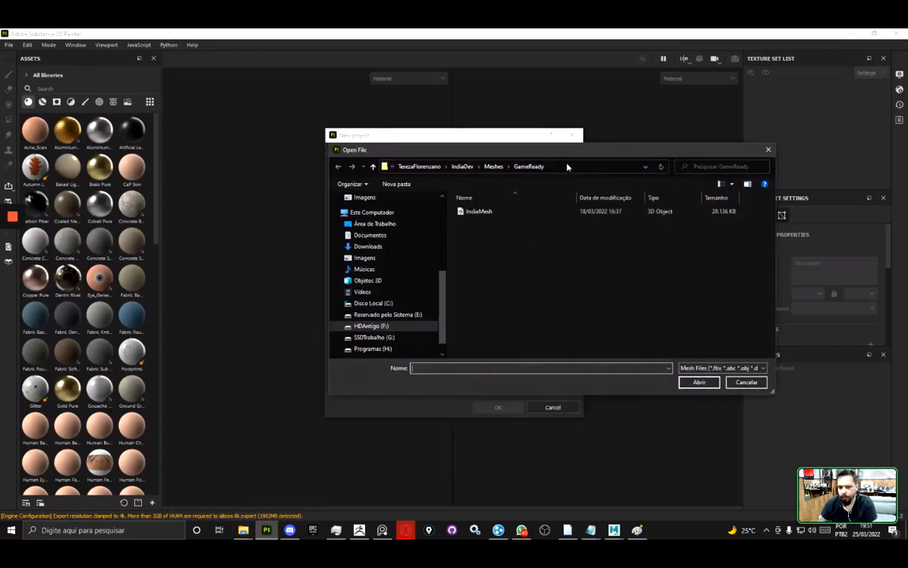
{"action": "left_click", "coordinate": [567, 166]}
{"action": "key", "text": "ctrl+v"}
{"action": "key", "text": "Return"}
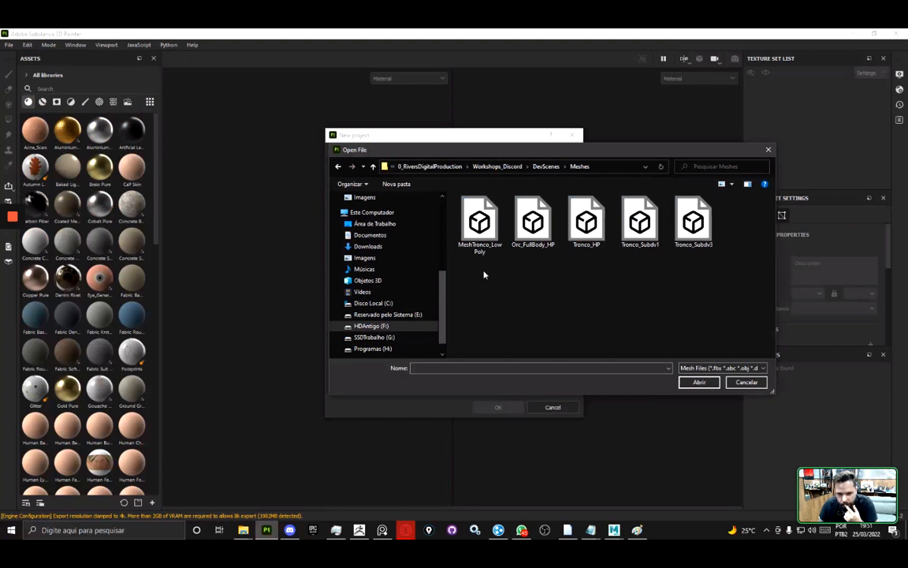
{"action": "double_click", "coordinate": [480, 223]}
{"action": "left_click", "coordinate": [514, 405]}
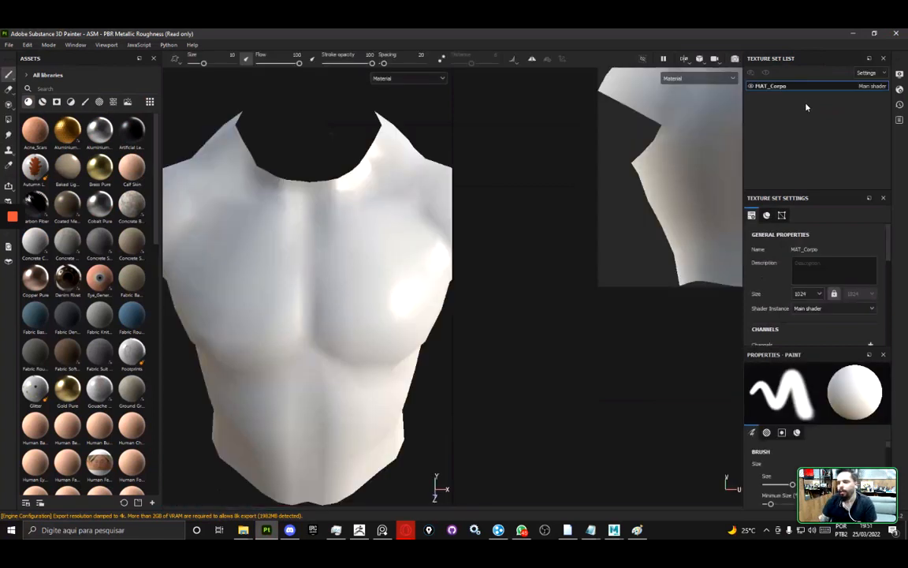
- Examine the imported torso and its whole UV layout, giving the 3D view more width than the UV view
{"action": "scroll", "coordinate": [345, 215], "scroll_direction": "down", "scroll_amount": 5}
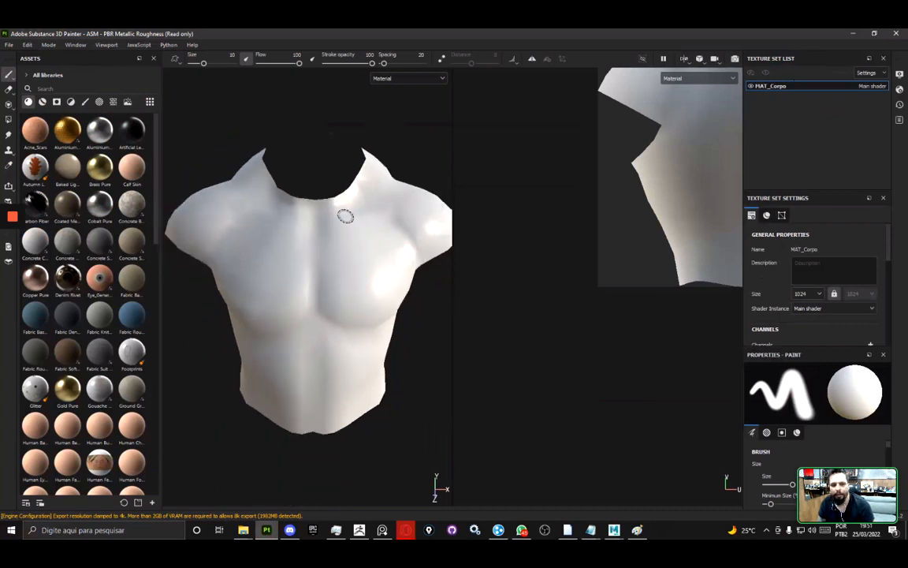
{"action": "left_click_drag", "start_coordinate": [294, 223], "coordinate": [265, 202], "text": "alt"}
{"action": "scroll", "coordinate": [701, 126], "scroll_direction": "down", "scroll_amount": 5}
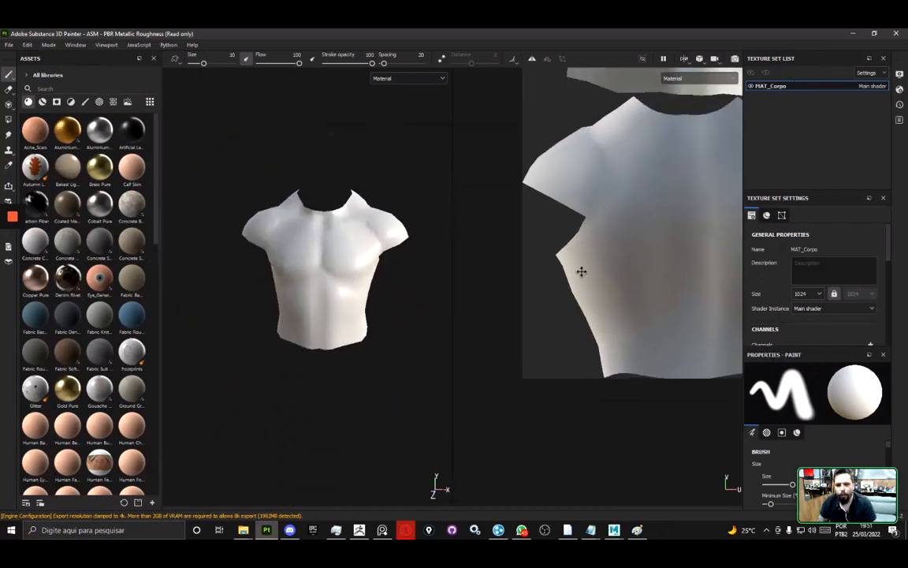
{"action": "scroll", "coordinate": [623, 256], "scroll_direction": "down", "scroll_amount": 2}
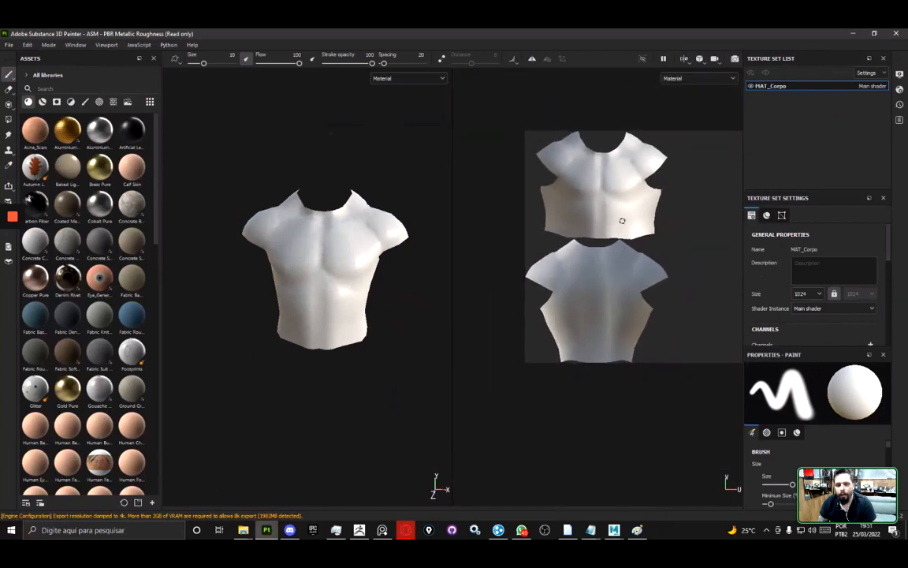
{"action": "middle_click_drag", "start_coordinate": [622, 225], "coordinate": [589, 241]}
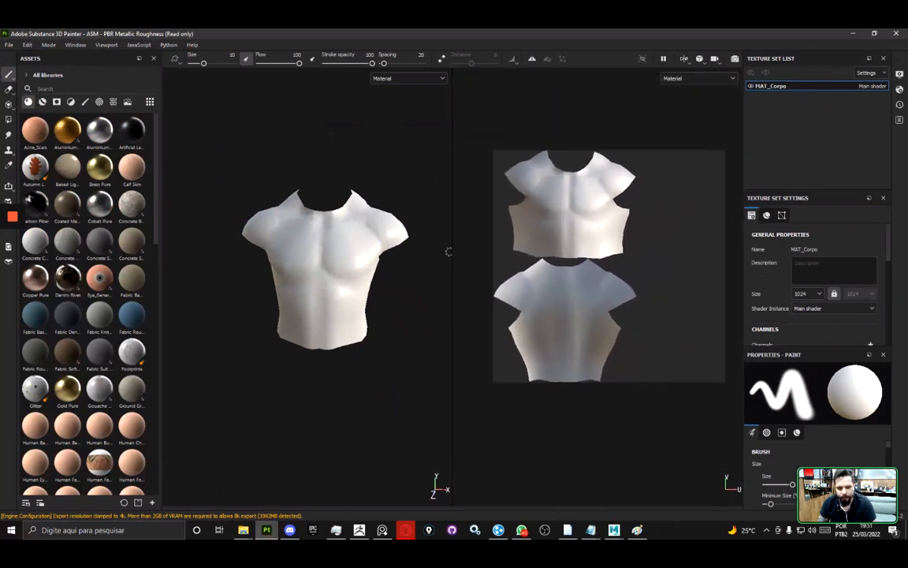
{"action": "left_click_drag", "start_coordinate": [448, 251], "coordinate": [518, 249]}
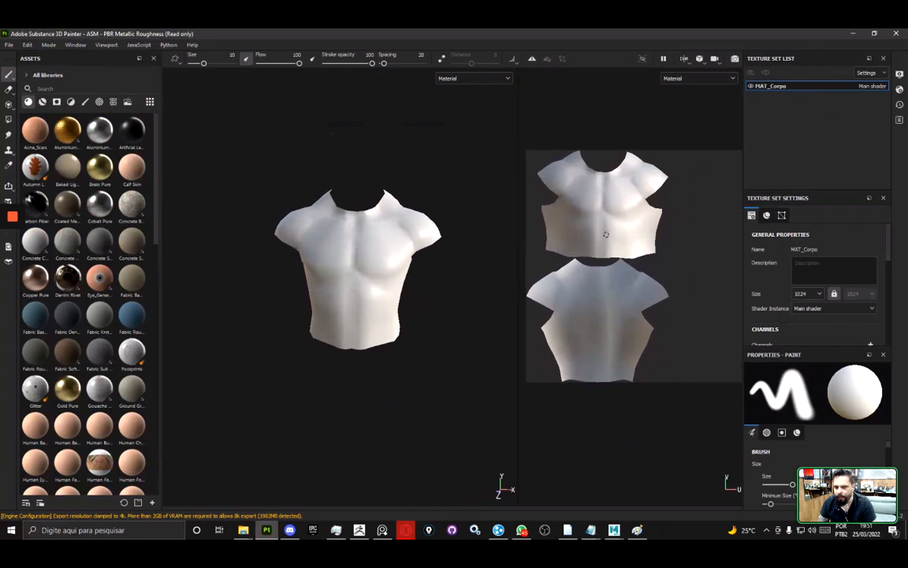
{"action": "middle_click_drag", "start_coordinate": [606, 234], "coordinate": [591, 233]}
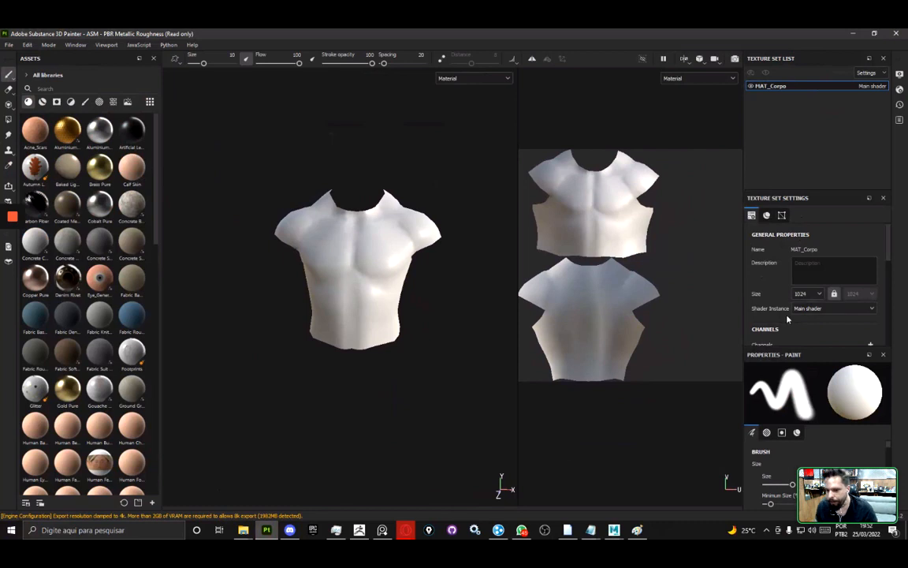
- Open mesh map baking from MAT_Corpo's texture set settings and set the output size to 2048
{"action": "mouse_move", "coordinate": [907, 236]}
{"action": "left_mouse_down"}
{"action": "mouse_move", "coordinate": [770, 241]}
{"action": "mouse_move", "coordinate": [796, 216]}
{"action": "mouse_move", "coordinate": [799, 235]}
{"action": "mouse_move", "coordinate": [837, 220]}
{"action": "mouse_move", "coordinate": [847, 228]}
{"action": "left_mouse_up"}
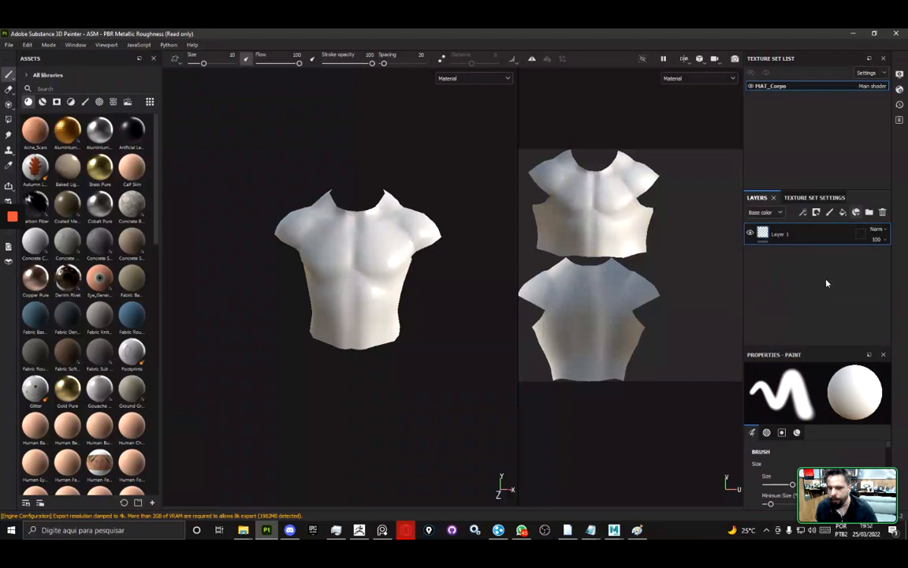
{"action": "left_click", "coordinate": [798, 198]}
{"action": "scroll", "coordinate": [828, 265], "scroll_direction": "down", "scroll_amount": 2}
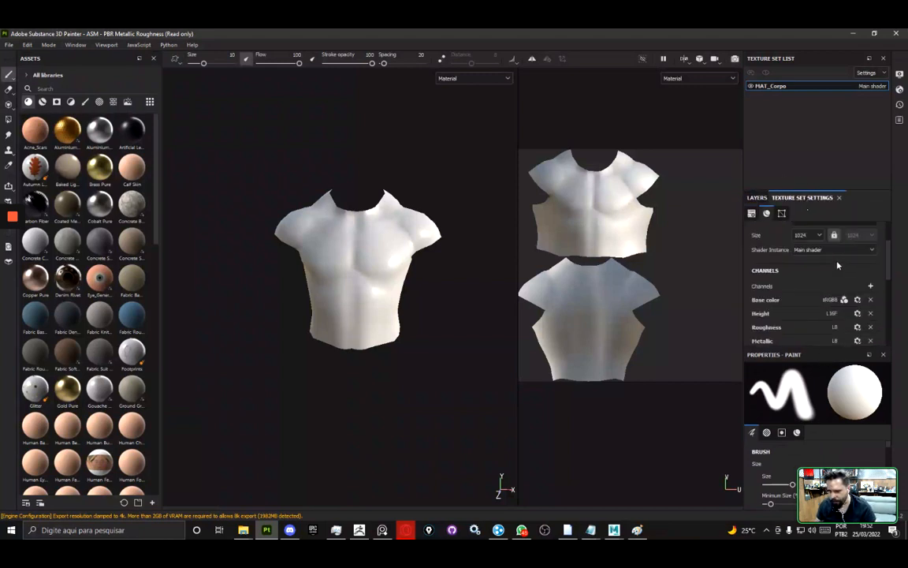
{"action": "scroll", "coordinate": [837, 265], "scroll_direction": "down", "scroll_amount": 6}
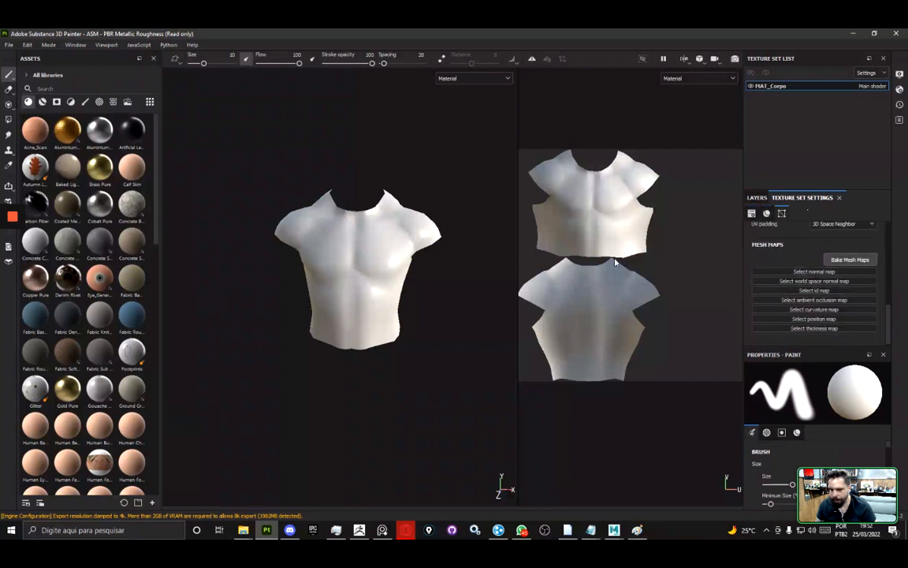
{"action": "left_click", "coordinate": [461, 148]}
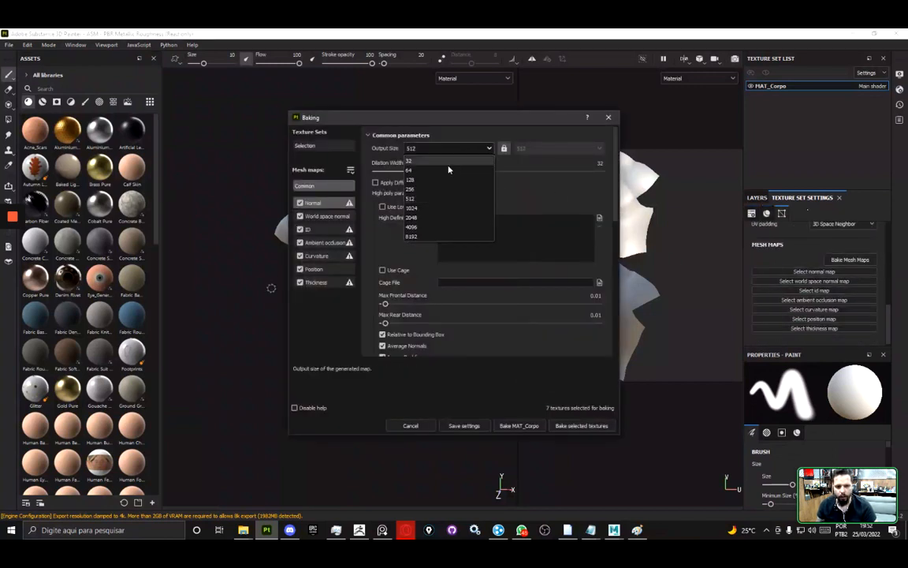
{"action": "left_click", "coordinate": [418, 216]}
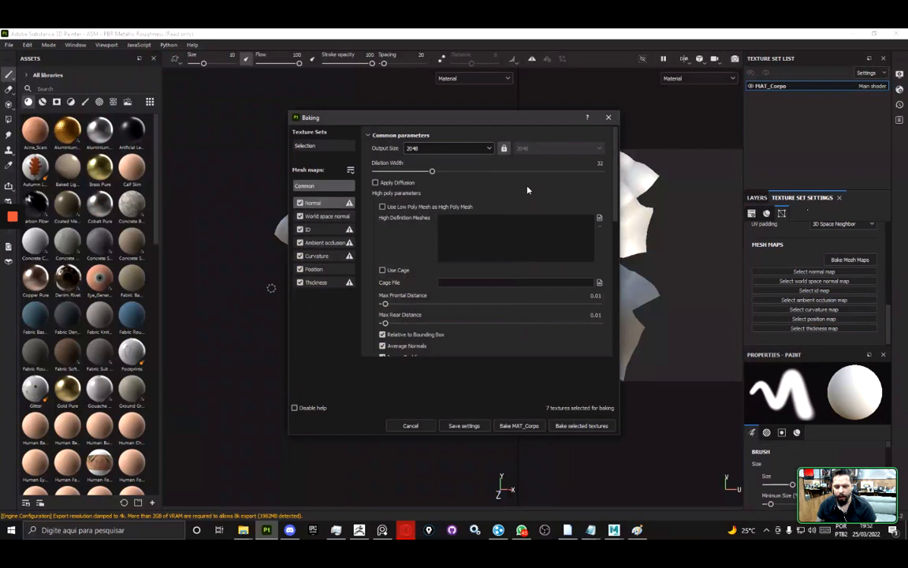
- Load Orc_FullBody_HP from the Meshes folder as the high definition mesh for the bake
{"action": "left_click", "coordinate": [600, 219]}
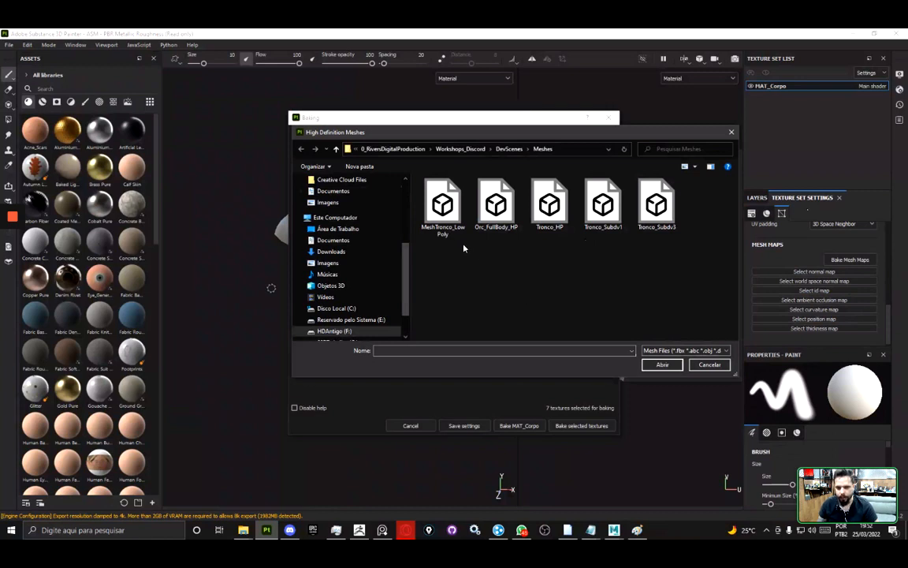
{"action": "left_click", "coordinate": [496, 203]}
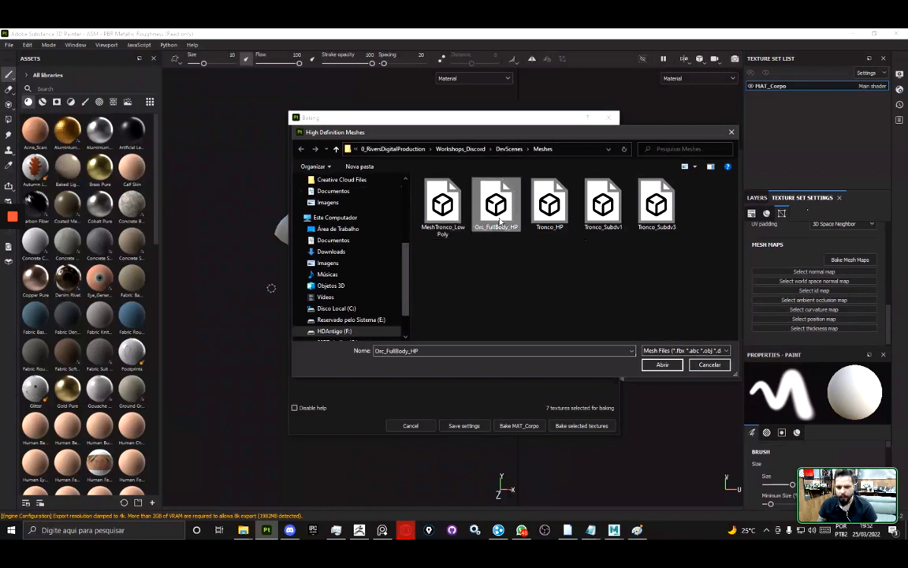
{"action": "left_click", "coordinate": [661, 365]}
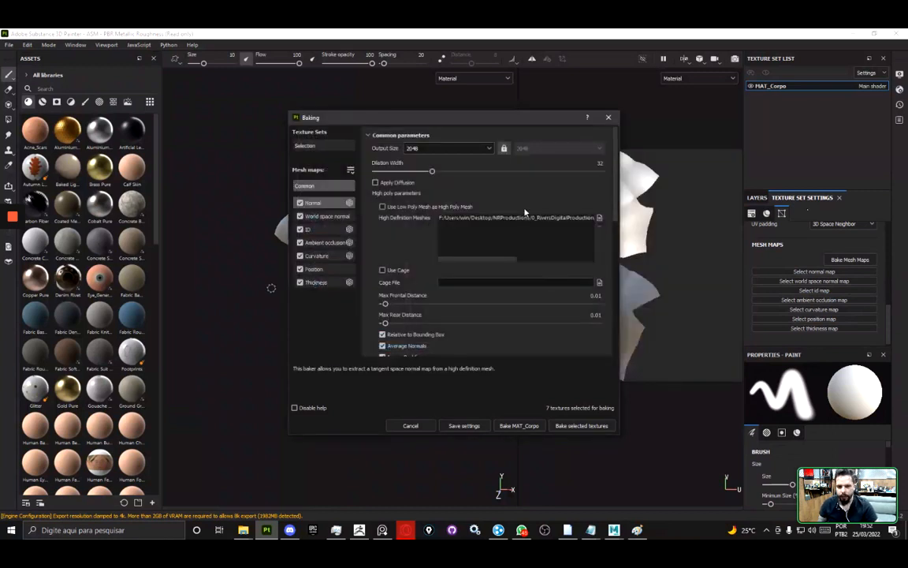
- Check the available output sizes, keep 2048, and bake the selected mesh maps for MAT_Corpo
{"action": "left_click_drag", "start_coordinate": [501, 118], "coordinate": [481, 120]}
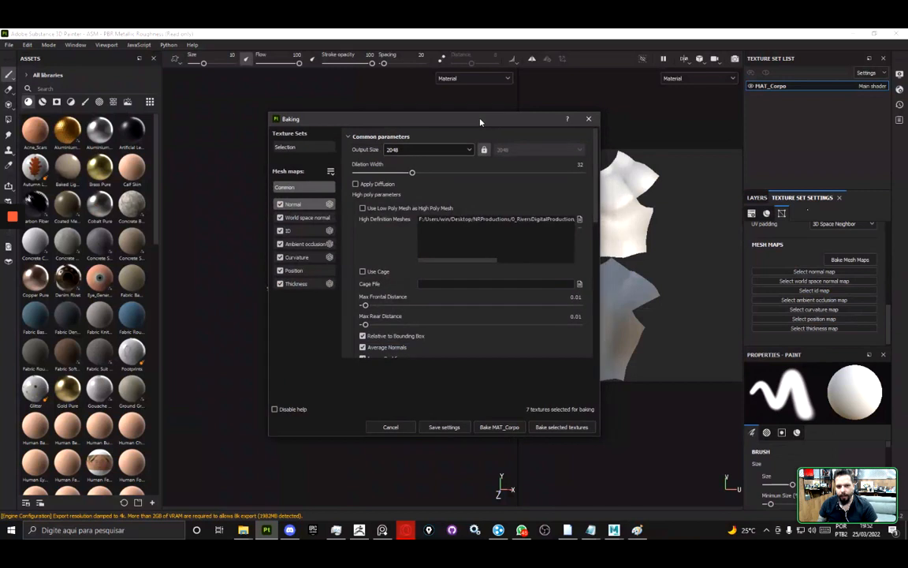
{"action": "left_click", "coordinate": [442, 151]}
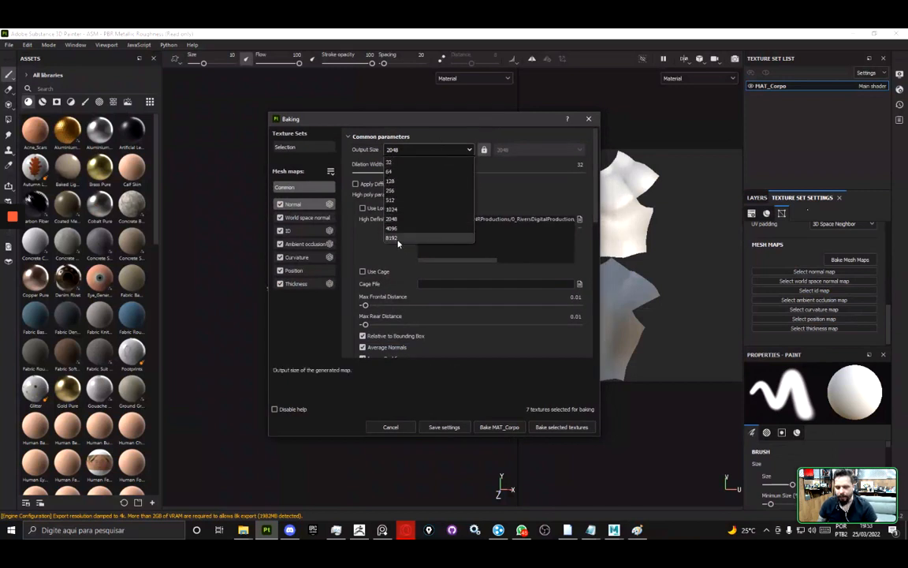
{"action": "left_click", "coordinate": [512, 128]}
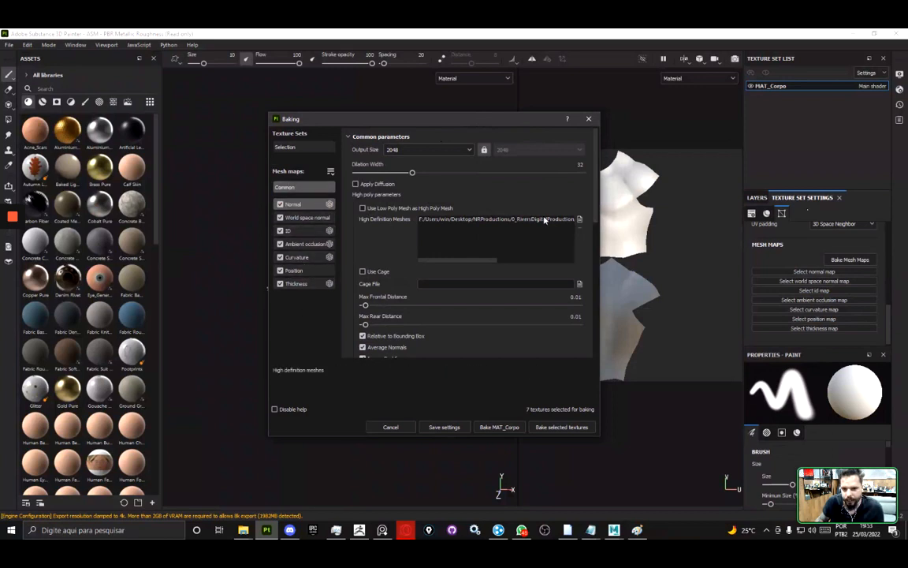
{"action": "left_click", "coordinate": [560, 427]}
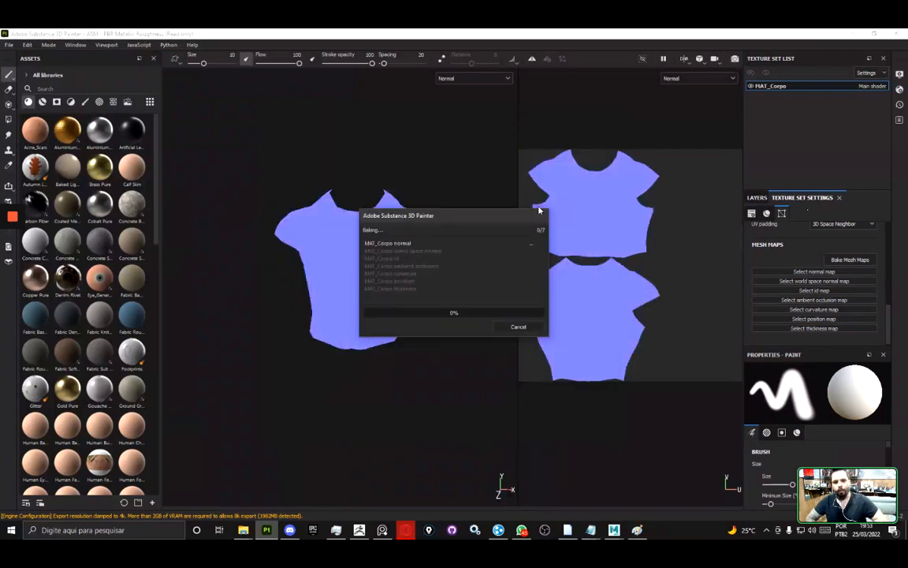
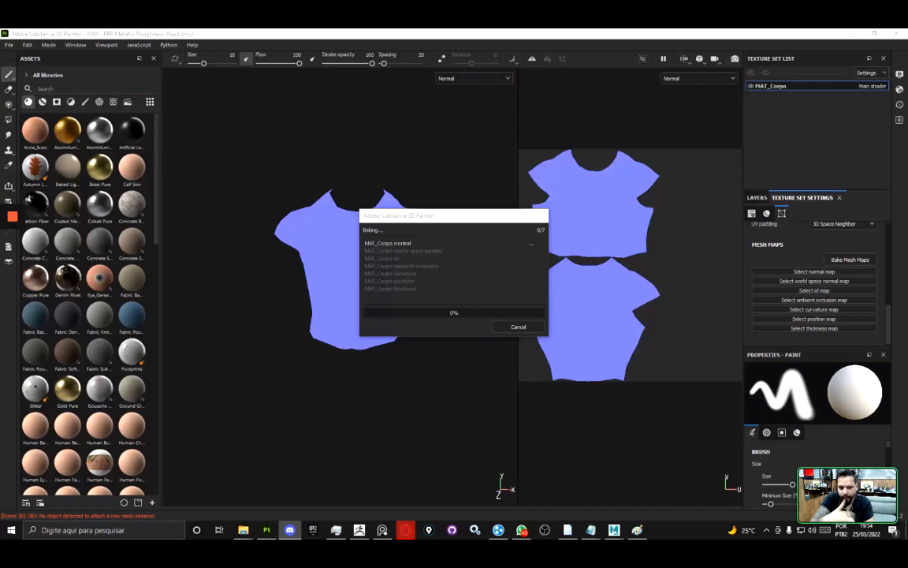
- Switch to the Opera browser, search Google Images for "unwrap 3D", and look through the UV unwrapping examples
{"action": "mouse_move", "coordinate": [400, 522]}
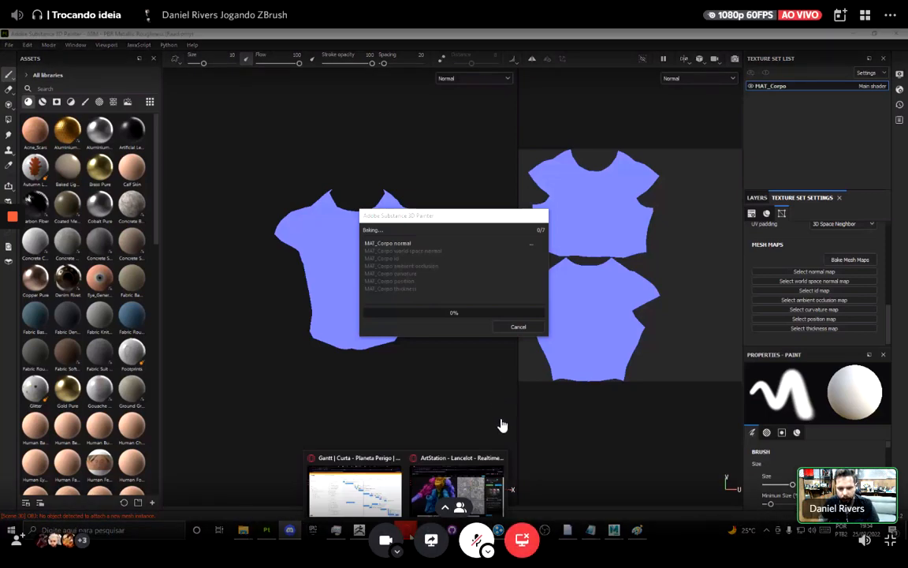
{"action": "left_click", "coordinate": [501, 483]}
{"action": "left_click", "coordinate": [699, 36]}
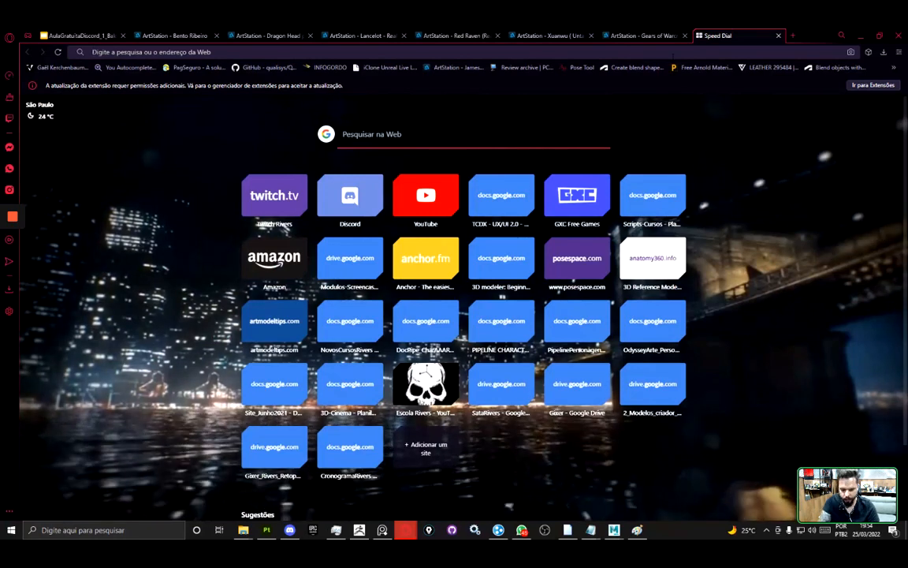
{"action": "type", "text": "artapa"}
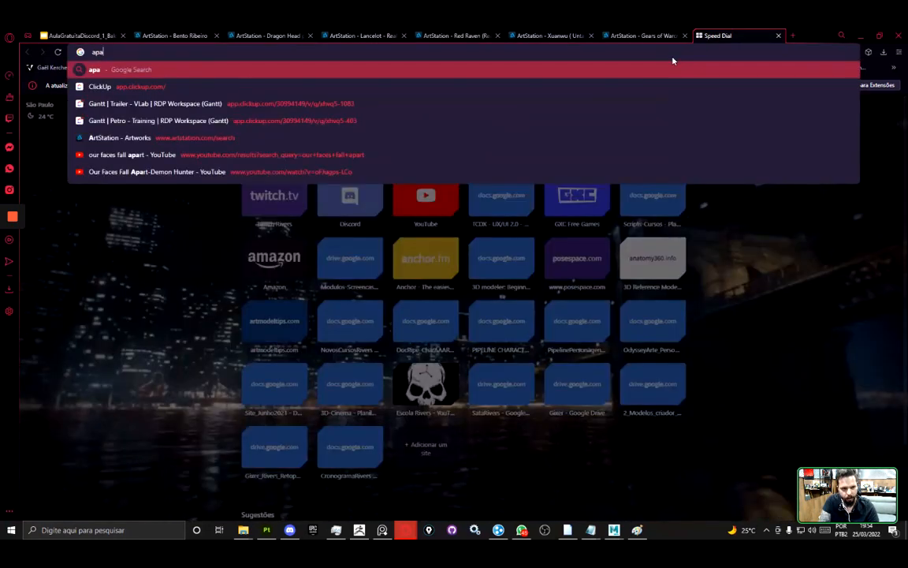
{"action": "key", "text": "BackSpace"}
{"action": "key", "text": "BackSpace"}
{"action": "key", "text": "BackSpace"}
{"action": "type", "text": "un"}
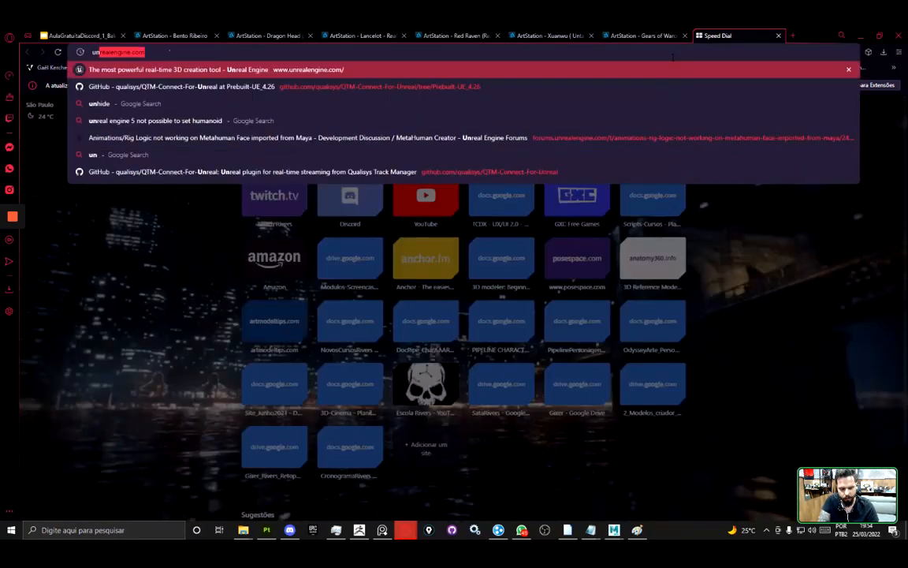
{"action": "type", "text": "wrap 3D"}
{"action": "key", "text": "Return"}
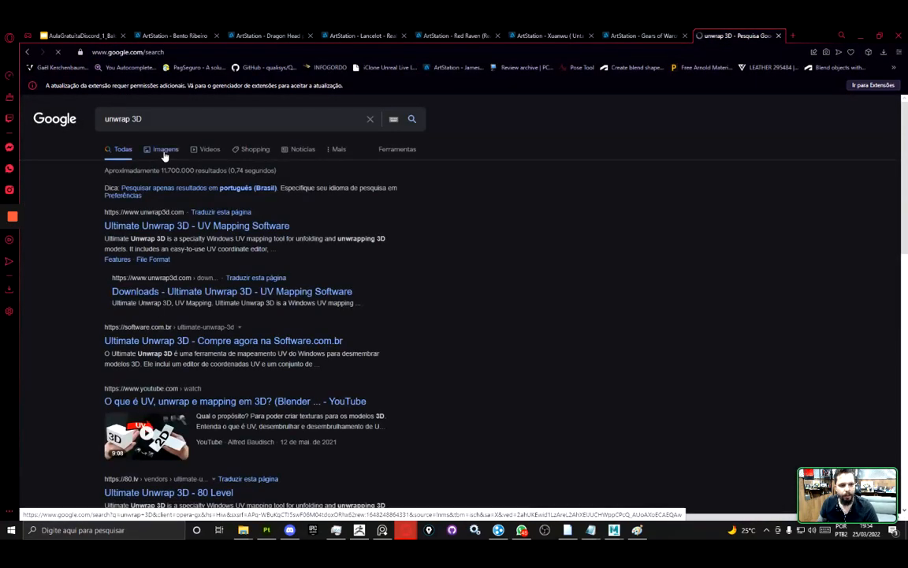
{"action": "left_click", "coordinate": [166, 150]}
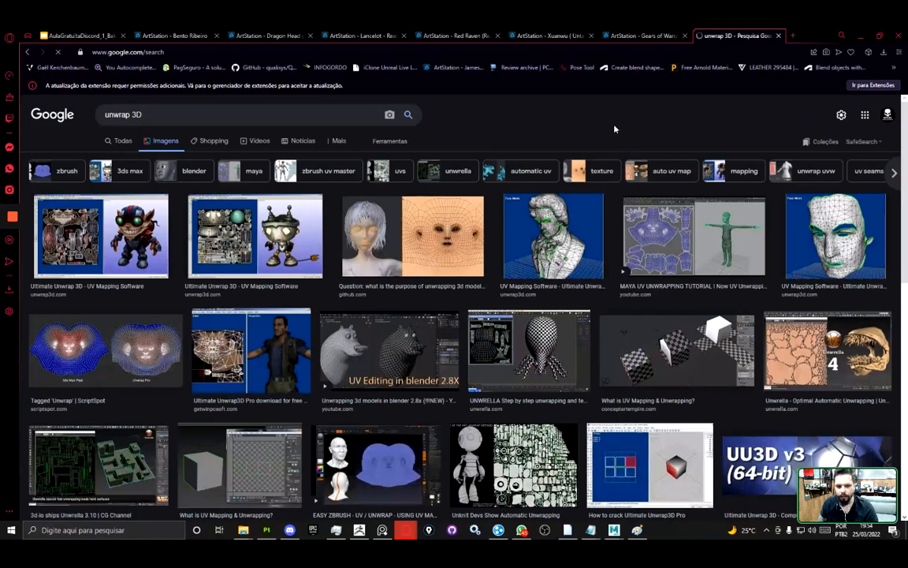
{"action": "scroll", "coordinate": [314, 347], "scroll_direction": "down", "scroll_amount": 3}
{"action": "scroll", "coordinate": [313, 347], "scroll_direction": "down", "scroll_amount": 2}
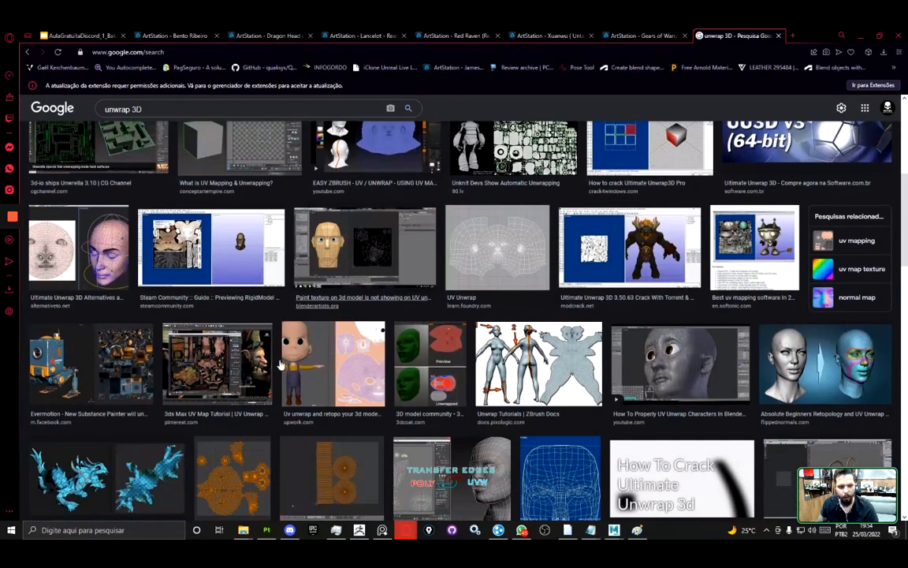
{"action": "scroll", "coordinate": [287, 305], "scroll_direction": "up", "scroll_amount": 5}
- Search Google Images for "coelho chocolate embalagem"
{"action": "triple_click", "coordinate": [237, 109]}
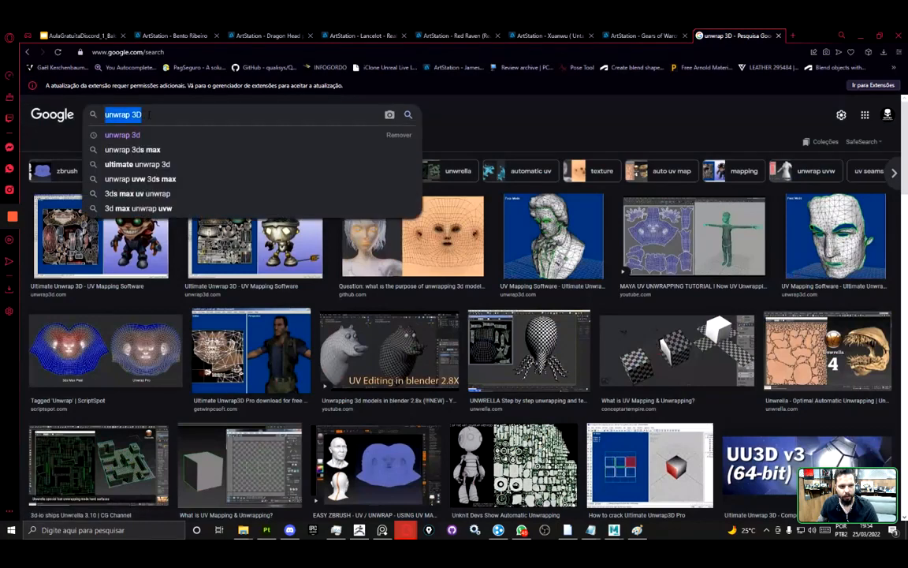
{"action": "type", "text": "coe"}
{"action": "type", "text": "lh"}
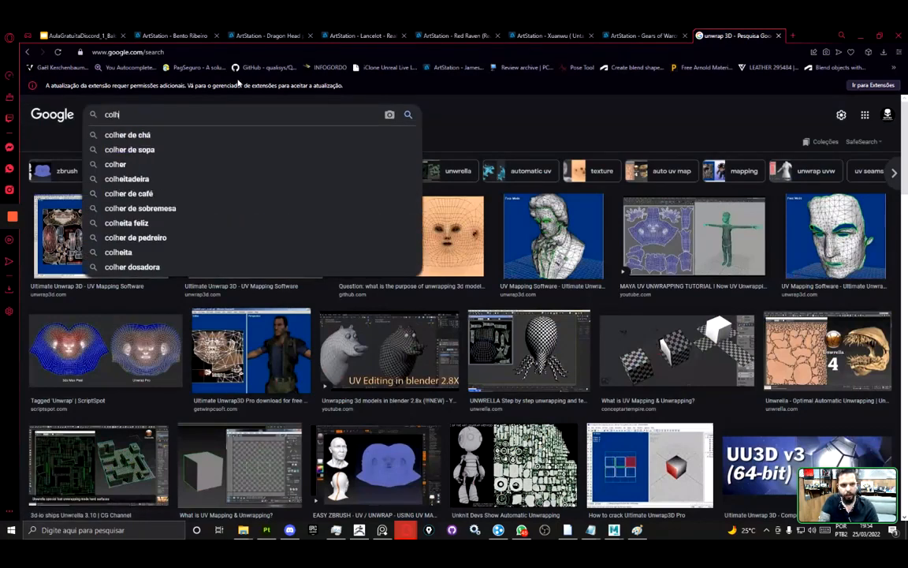
{"action": "key", "text": "BackSpace"}
{"action": "key", "text": "BackSpace"}
{"action": "type", "text": "elho chocolate emb"}
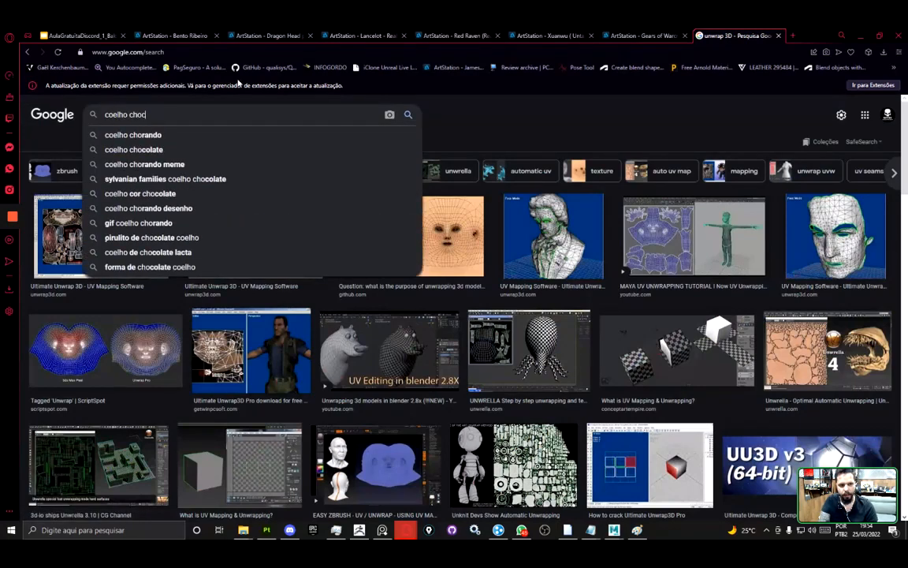
{"action": "type", "text": "alagem"}
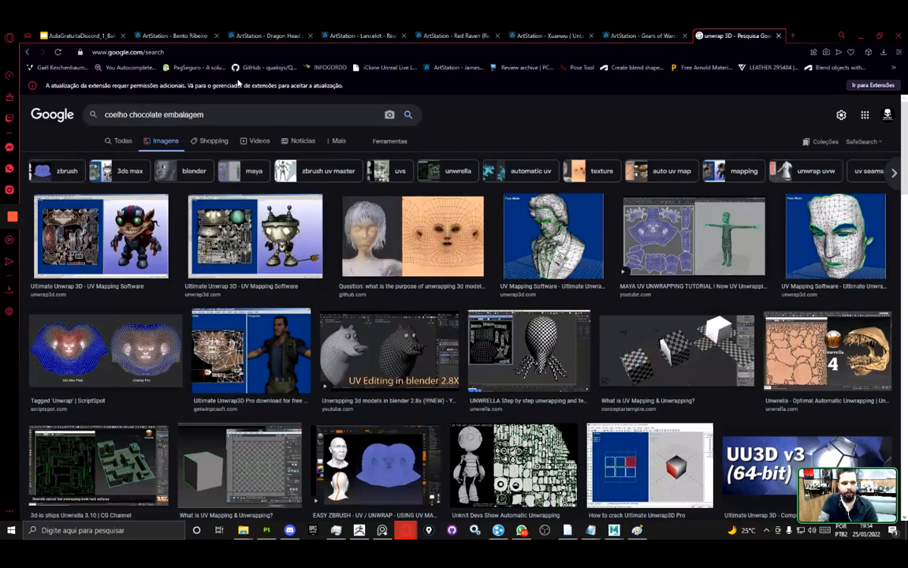
{"action": "key", "text": "Return"}
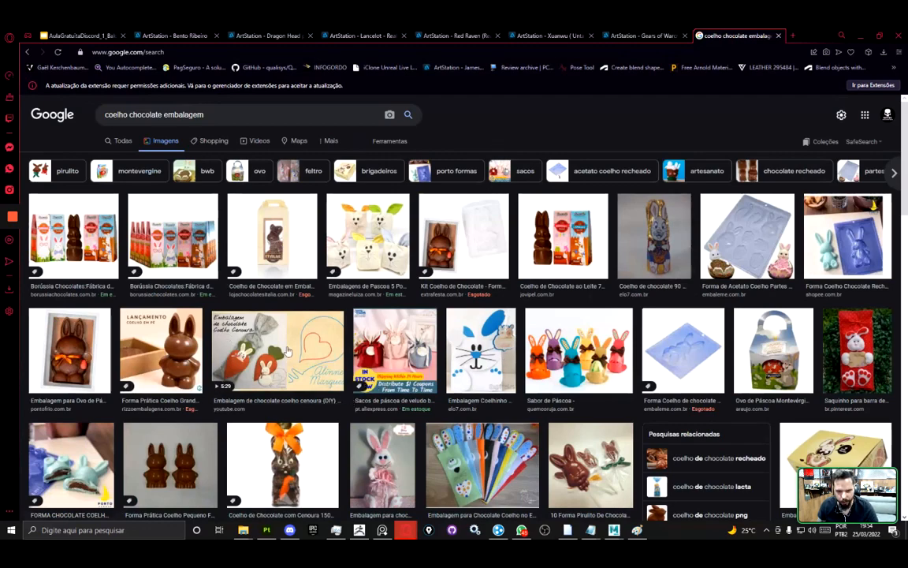
- Find the DHgate picture of two white rabbit-ear bags among the image results and open its preview
{"action": "scroll", "coordinate": [158, 378], "scroll_direction": "down", "scroll_amount": 3}
{"action": "scroll", "coordinate": [170, 408], "scroll_direction": "down", "scroll_amount": 1}
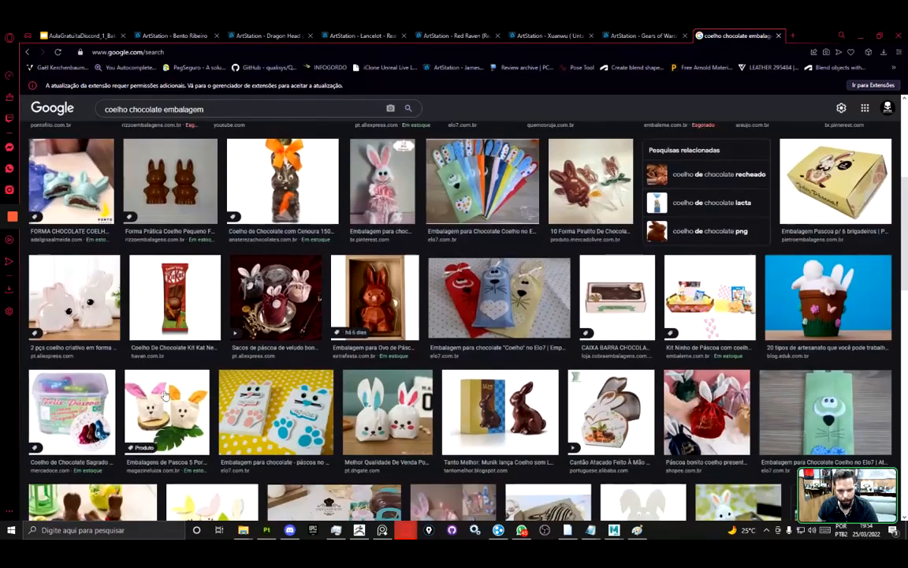
{"action": "scroll", "coordinate": [489, 347], "scroll_direction": "down", "scroll_amount": 1}
{"action": "scroll", "coordinate": [489, 355], "scroll_direction": "down", "scroll_amount": 1}
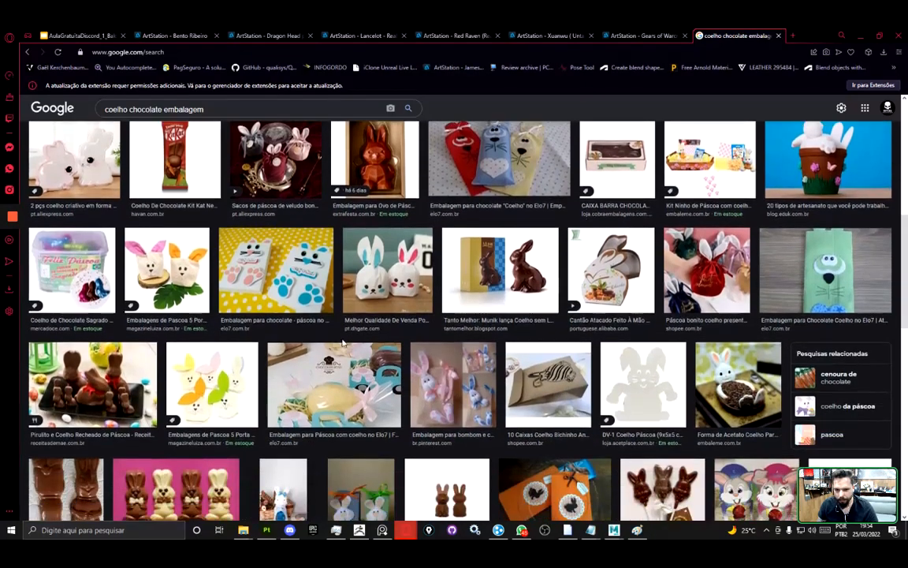
{"action": "scroll", "coordinate": [292, 324], "scroll_direction": "down", "scroll_amount": 1}
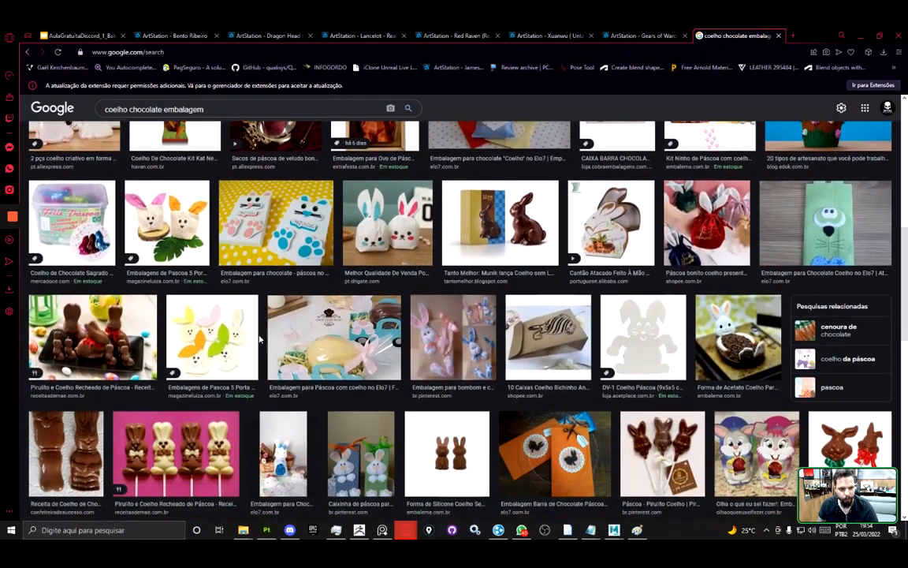
{"action": "left_click", "coordinate": [388, 229]}
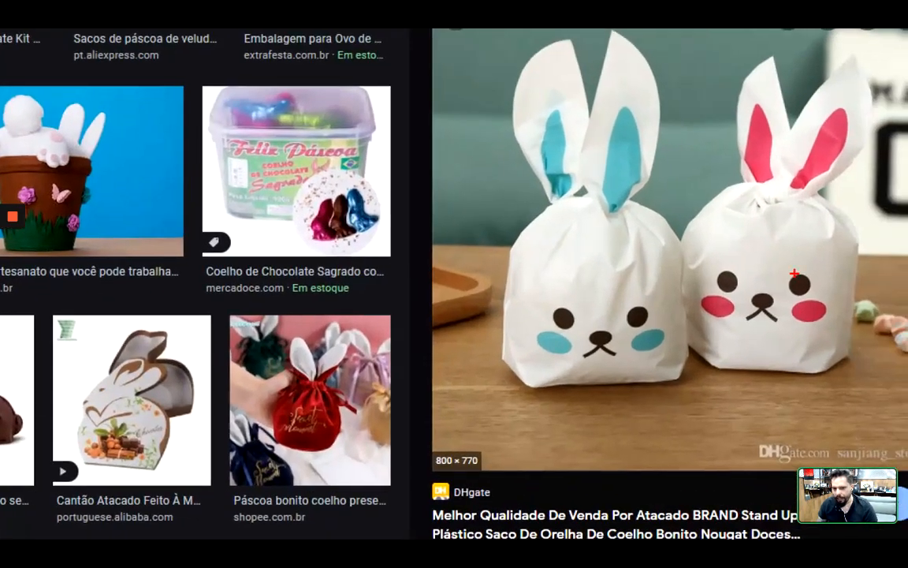
- Magnify the rabbit bag picture and outline the body of the blue-eared bag with red annotation lines
{"action": "mouse_move", "coordinate": [594, 289]}
{"action": "left_mouse_down"}
{"action": "mouse_move", "coordinate": [524, 370]}
{"action": "mouse_move", "coordinate": [595, 292]}
{"action": "left_mouse_up"}
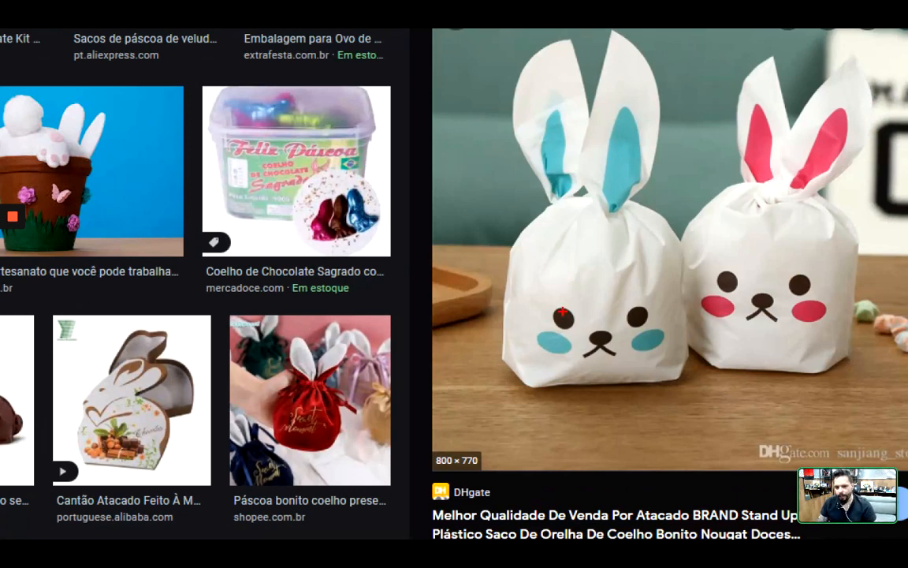
{"action": "mouse_move", "coordinate": [518, 384]}
{"action": "left_mouse_down"}
{"action": "mouse_move", "coordinate": [684, 383]}
{"action": "mouse_move", "coordinate": [677, 241]}
{"action": "mouse_move", "coordinate": [588, 197]}
{"action": "mouse_move", "coordinate": [540, 206]}
{"action": "mouse_move", "coordinate": [501, 253]}
{"action": "mouse_move", "coordinate": [500, 375]}
{"action": "left_mouse_up"}
{"action": "mouse_move", "coordinate": [574, 312]}
{"action": "left_mouse_down"}
{"action": "mouse_move", "coordinate": [540, 304]}
{"action": "mouse_move", "coordinate": [576, 257]}
{"action": "left_mouse_up"}
{"action": "key", "text": "ctrl+z"}
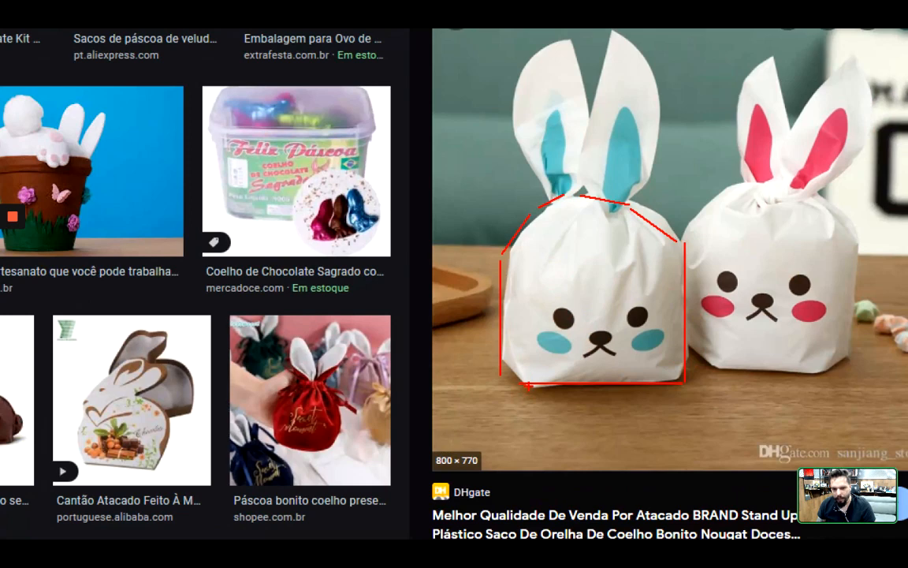
{"action": "mouse_move", "coordinate": [528, 385]}
{"action": "left_mouse_down"}
{"action": "mouse_move", "coordinate": [528, 270]}
{"action": "mouse_move", "coordinate": [569, 217]}
{"action": "left_mouse_up"}
{"action": "mouse_move", "coordinate": [571, 218]}
{"action": "left_mouse_down"}
{"action": "mouse_move", "coordinate": [637, 218]}
{"action": "mouse_move", "coordinate": [657, 253]}
{"action": "mouse_move", "coordinate": [675, 324]}
{"action": "mouse_move", "coordinate": [675, 388]}
{"action": "left_mouse_up"}
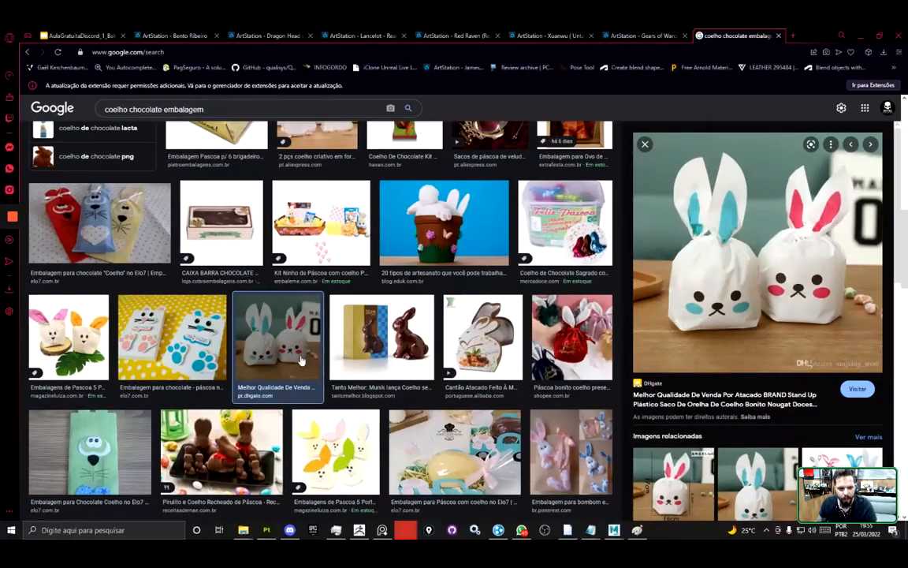
- Browse further rabbit packaging results while keeping the two white bags open in the preview
{"action": "scroll", "coordinate": [246, 354], "scroll_direction": "down", "scroll_amount": 5}
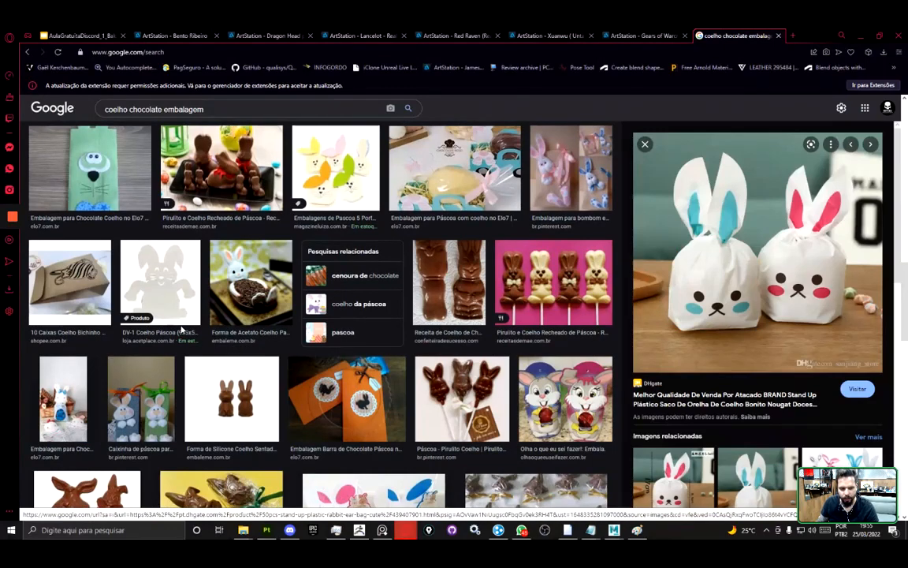
{"action": "scroll", "coordinate": [281, 292], "scroll_direction": "down", "scroll_amount": 3}
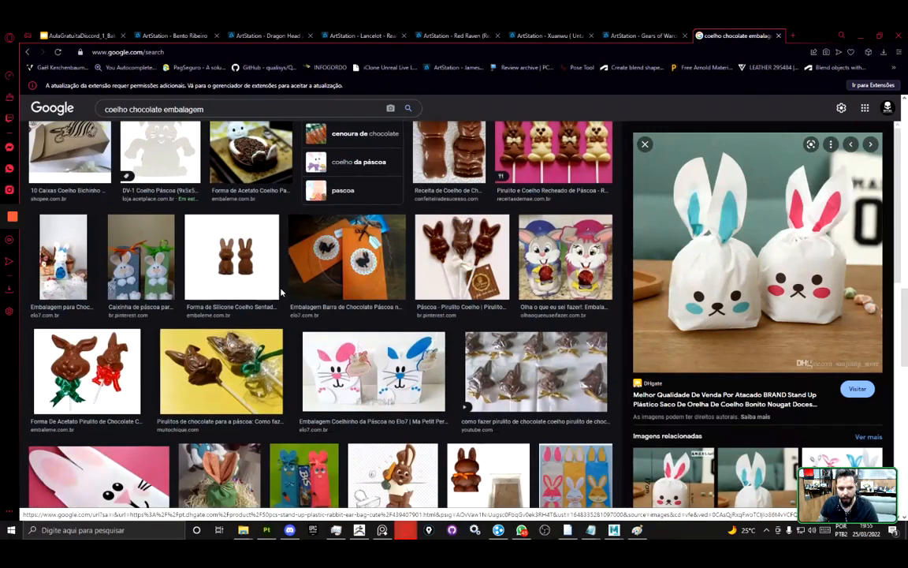
{"action": "scroll", "coordinate": [281, 292], "scroll_direction": "down", "scroll_amount": 3}
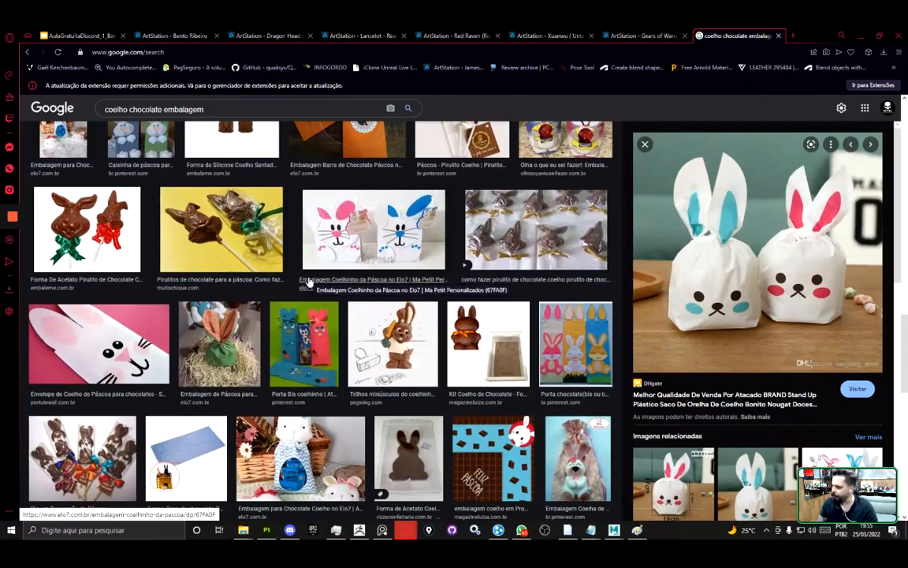
{"action": "scroll", "coordinate": [308, 307], "scroll_direction": "down", "scroll_amount": 4}
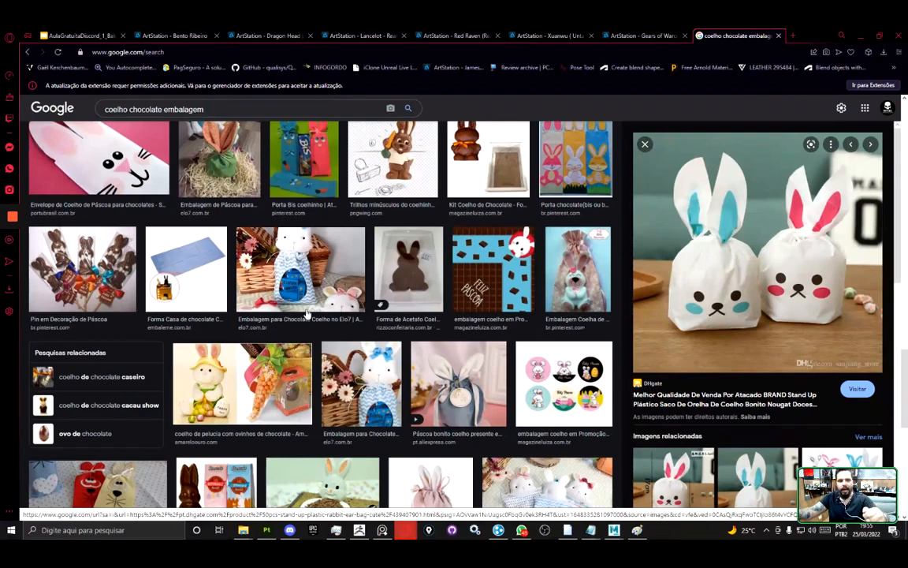
{"action": "scroll", "coordinate": [308, 314], "scroll_direction": "down", "scroll_amount": 4}
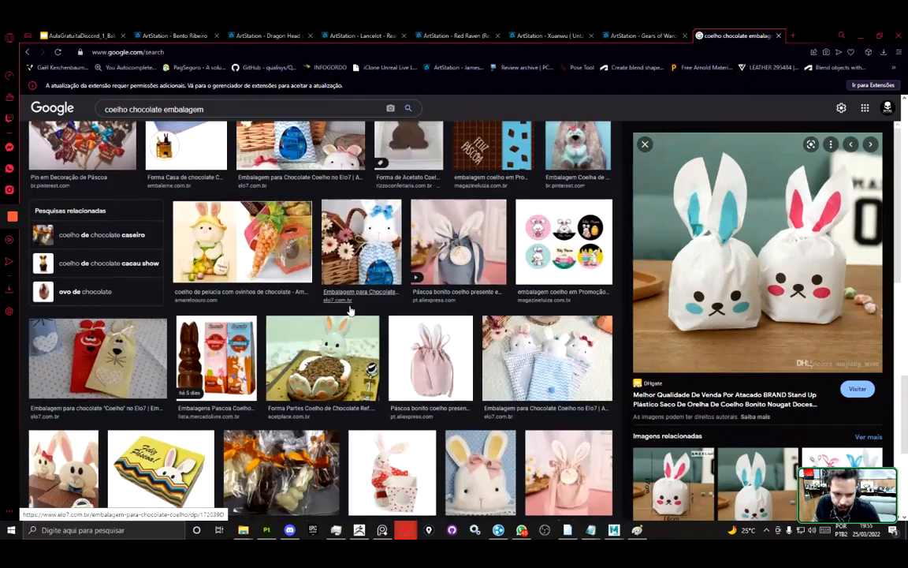
{"action": "scroll", "coordinate": [343, 272], "scroll_direction": "down", "scroll_amount": 2}
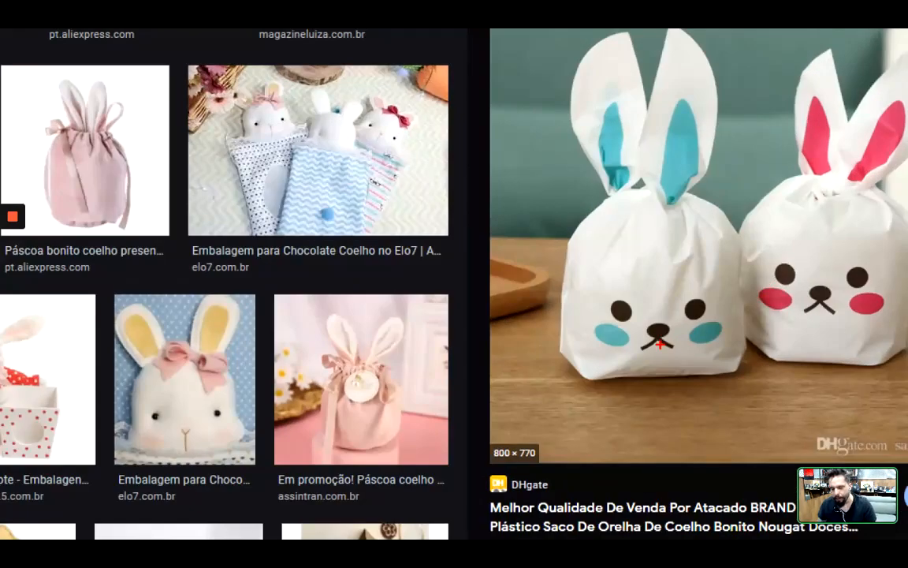
- Point red annotation arrows at the blue-eared bag's eyes and cheek, clear them, and leave the magnified view
{"action": "left_click_drag", "start_coordinate": [608, 312], "coordinate": [518, 310]}
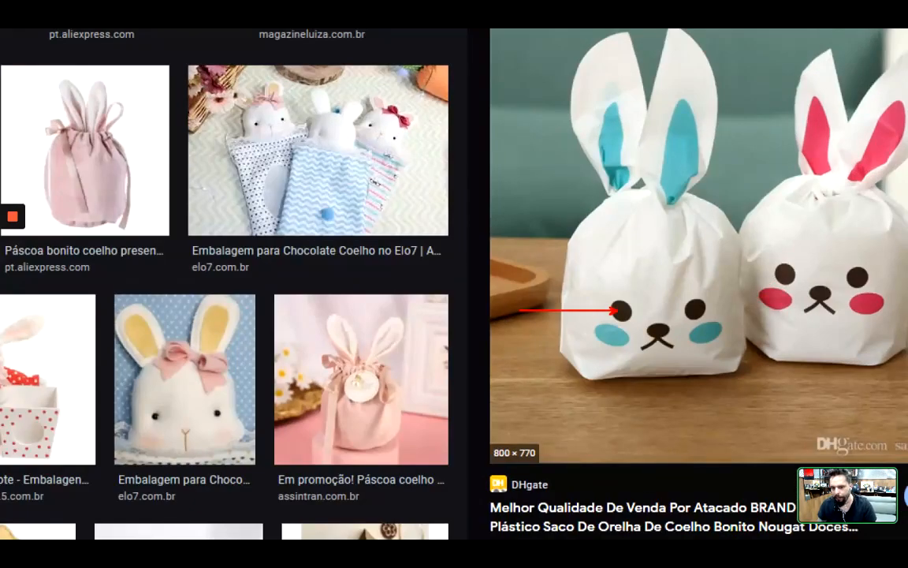
{"action": "left_click_drag", "start_coordinate": [700, 300], "coordinate": [767, 264]}
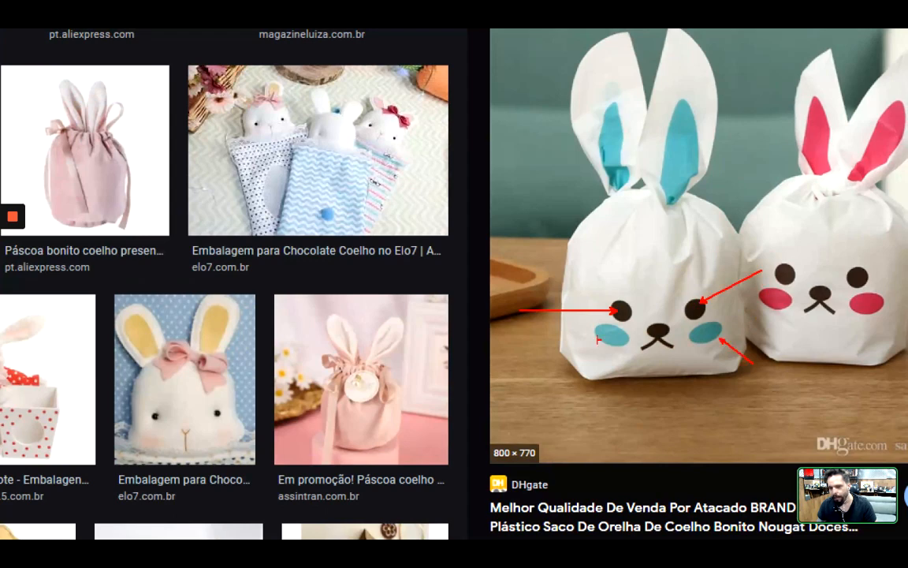
{"action": "key", "text": "ctrl+z"}
{"action": "key", "text": "ctrl+z"}
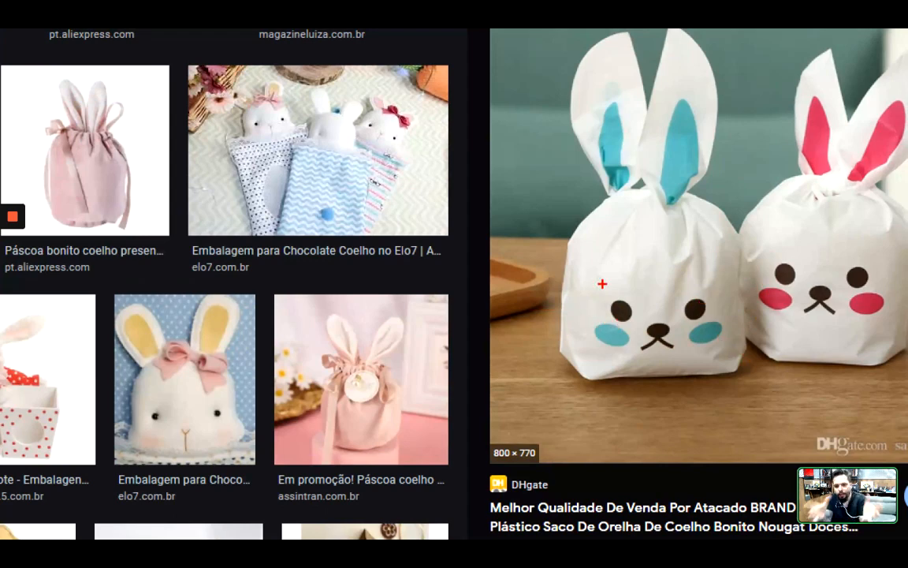
{"action": "key", "text": "Escape"}
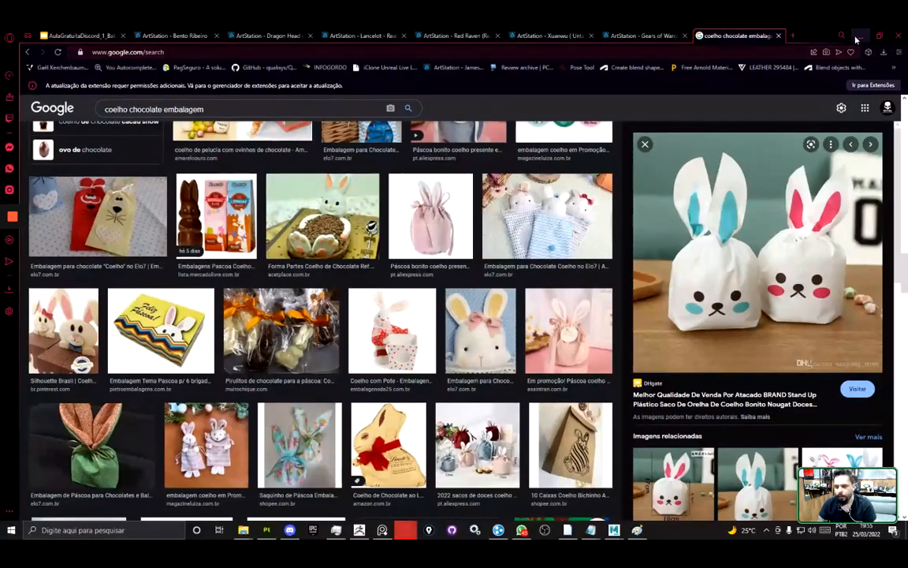
- Return to Substance 3D Painter, dismiss the baking report, and view the baked torso up close from an angle
{"action": "left_click", "coordinate": [857, 35]}
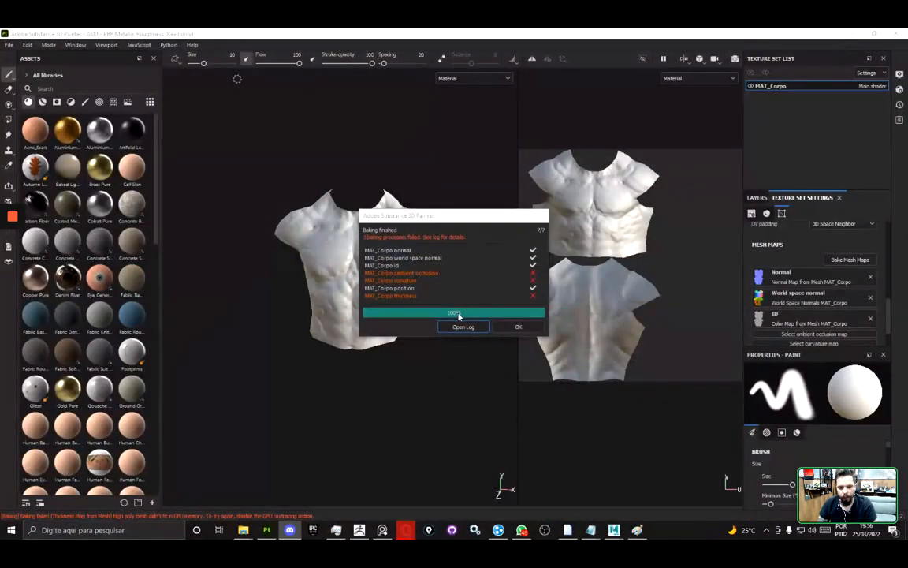
{"action": "left_click", "coordinate": [518, 327]}
{"action": "scroll", "coordinate": [314, 252], "scroll_direction": "up", "scroll_amount": 6}
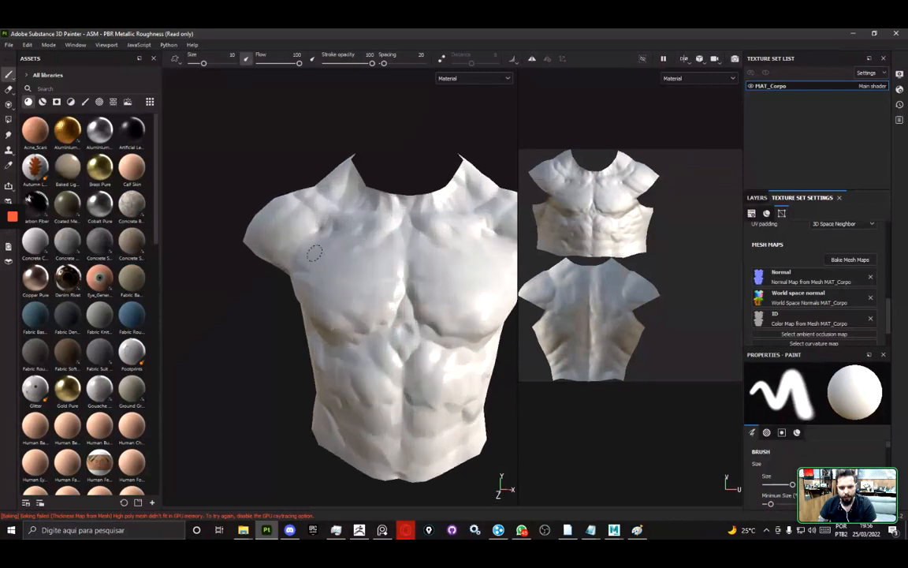
{"action": "left_click_drag", "start_coordinate": [312, 208], "coordinate": [302, 212], "text": "alt"}
- Magnify the torso, circle the rib area beneath the chest muscle in red, and examine the baked detail around it
{"action": "key", "text": "ctrl+1"}
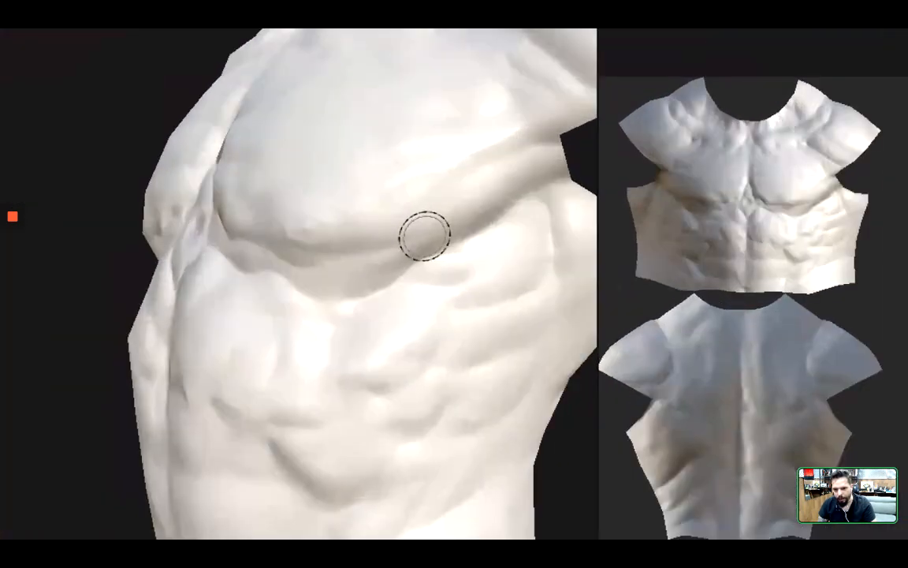
{"action": "left_click", "coordinate": [444, 230]}
{"action": "left_click_drag", "start_coordinate": [430, 237], "coordinate": [473, 264]}
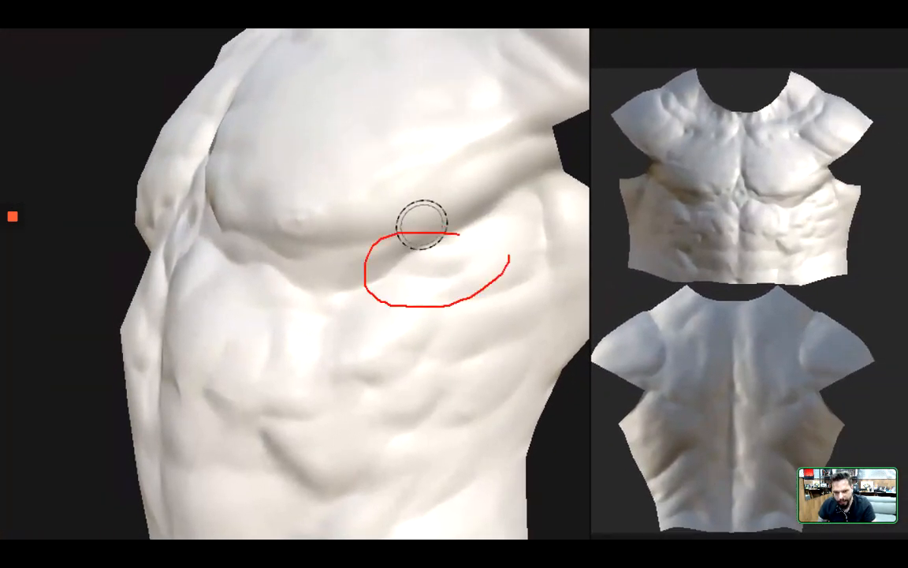
{"action": "key", "text": "Escape"}
{"action": "left_click_drag", "start_coordinate": [393, 258], "coordinate": [378, 329], "text": "alt"}
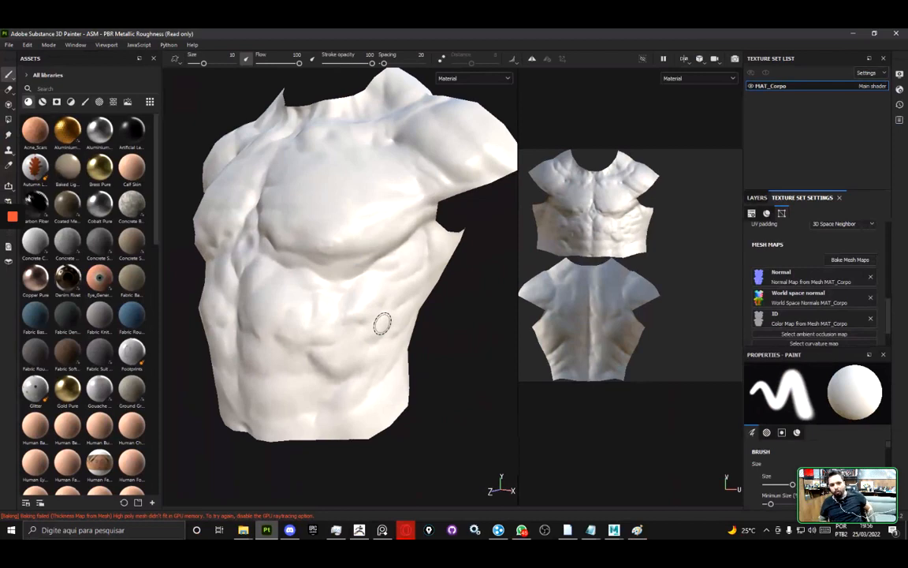
{"action": "left_click_drag", "start_coordinate": [359, 355], "coordinate": [327, 330], "text": "alt"}
{"action": "mouse_move", "coordinate": [359, 270]}
{"action": "left_mouse_down"}
{"action": "mouse_move", "coordinate": [337, 293]}
{"action": "mouse_move", "coordinate": [398, 260]}
{"action": "left_mouse_up"}
{"action": "key", "text": "Escape"}
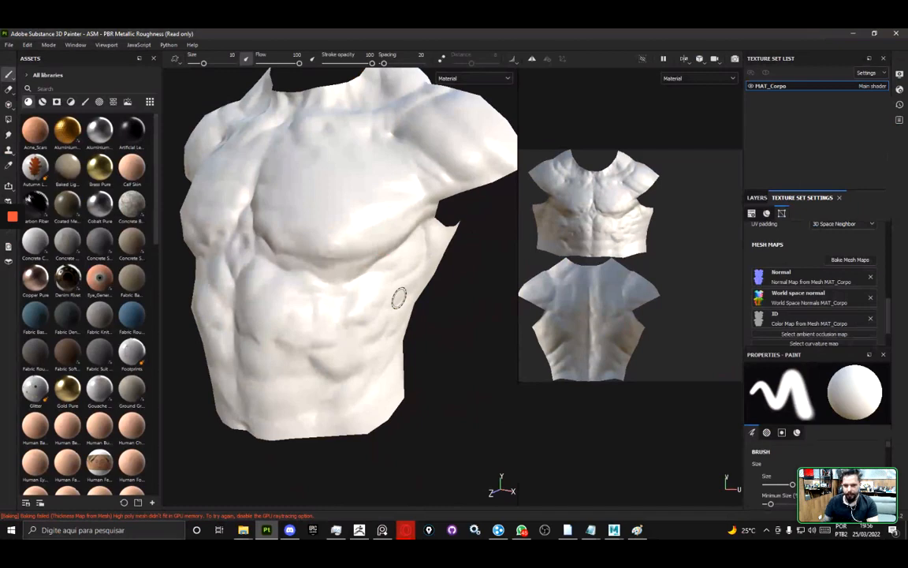
- Magnify the torso, draw red arrows pointing upward and outward from the ribs, outline the flank around them, and leave the magnified view
{"action": "key", "text": "ctrl+1"}
{"action": "left_click", "coordinate": [377, 276]}
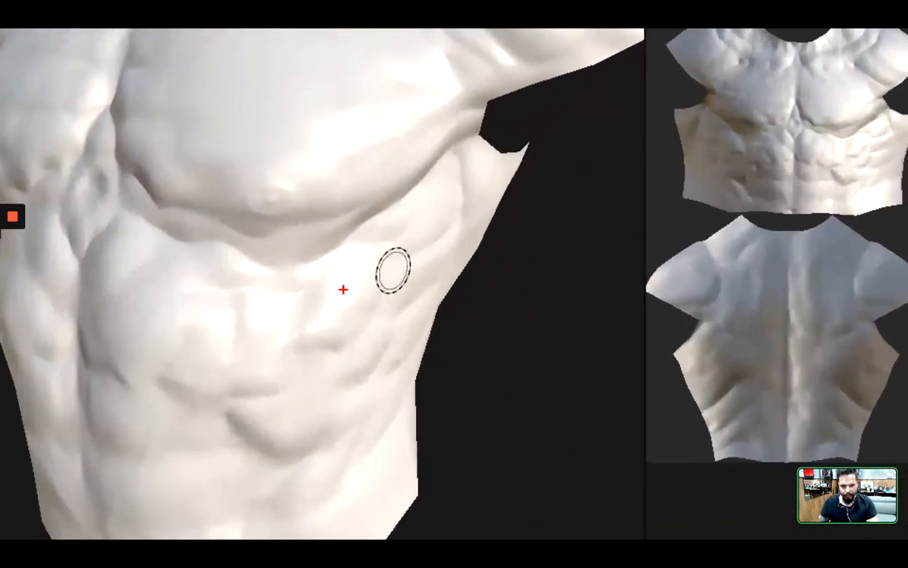
{"action": "left_click_drag", "start_coordinate": [347, 194], "coordinate": [346, 298], "text": "ctrl+shift"}
{"action": "left_click_drag", "start_coordinate": [430, 316], "coordinate": [373, 307], "text": "ctrl+shift"}
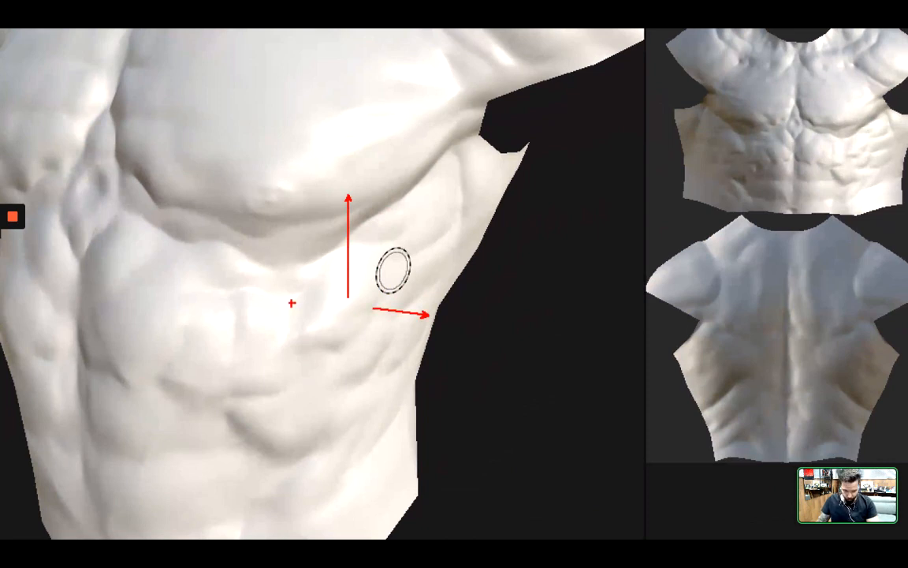
{"action": "mouse_move", "coordinate": [280, 294]}
{"action": "left_mouse_down"}
{"action": "mouse_move", "coordinate": [430, 178]}
{"action": "mouse_move", "coordinate": [439, 149]}
{"action": "left_mouse_up"}
{"action": "mouse_move", "coordinate": [457, 140]}
{"action": "left_mouse_down"}
{"action": "mouse_move", "coordinate": [498, 248]}
{"action": "mouse_move", "coordinate": [438, 371]}
{"action": "mouse_move", "coordinate": [289, 314]}
{"action": "left_mouse_up"}
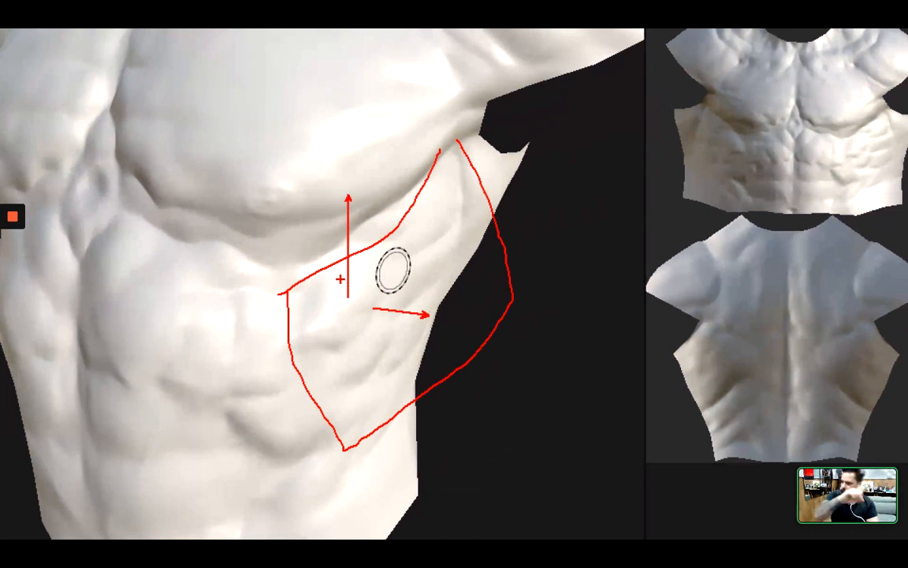
{"action": "key", "text": "Escape"}
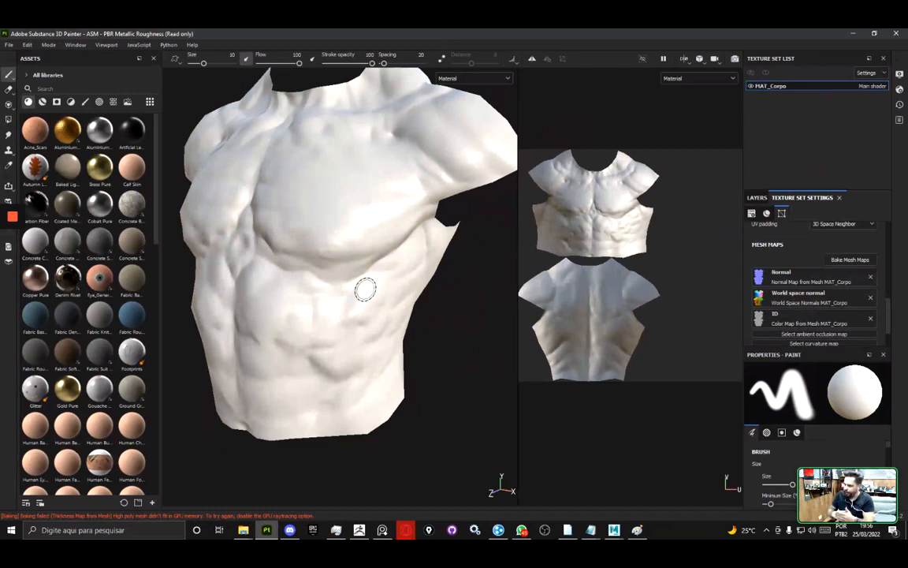
- Turn the torso to expose its arm and side silhouette, and trace the angular low-poly edges with coloured annotation lines
{"action": "mouse_move", "coordinate": [373, 284]}
{"action": "left_mouse_down", "text": "alt"}
{"action": "mouse_move", "coordinate": [294, 363]}
{"action": "mouse_move", "coordinate": [284, 281]}
{"action": "mouse_move", "coordinate": [241, 262]}
{"action": "mouse_move", "coordinate": [285, 306]}
{"action": "mouse_move", "coordinate": [245, 278]}
{"action": "mouse_move", "coordinate": [326, 315]}
{"action": "mouse_move", "coordinate": [415, 318]}
{"action": "mouse_move", "coordinate": [344, 320]}
{"action": "mouse_move", "coordinate": [330, 330]}
{"action": "mouse_move", "coordinate": [386, 326]}
{"action": "mouse_move", "coordinate": [301, 335]}
{"action": "mouse_move", "coordinate": [304, 290]}
{"action": "mouse_move", "coordinate": [319, 338]}
{"action": "left_mouse_up", "text": "alt"}
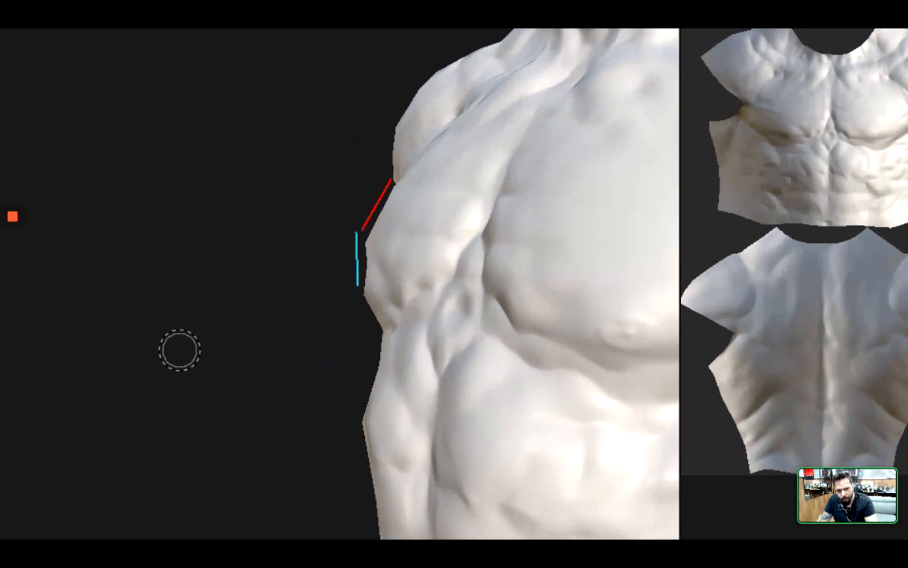
{"action": "left_click", "coordinate": [356, 286]}
{"action": "left_click", "coordinate": [381, 333]}
{"action": "left_click", "coordinate": [342, 435]}
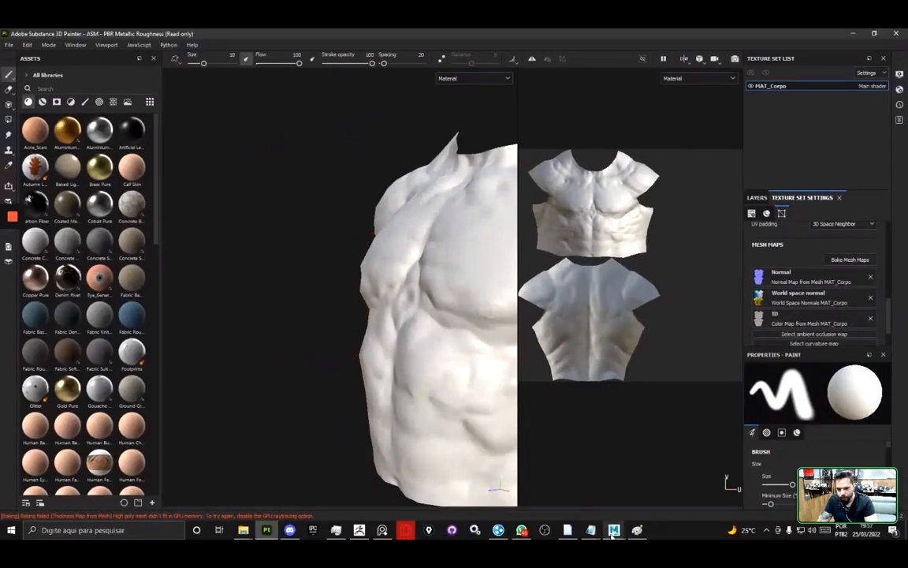
- Switch to Maya and undo the recent moves that separated the low-poly torso from the high-poly one
{"action": "mouse_move", "coordinate": [613, 530]}
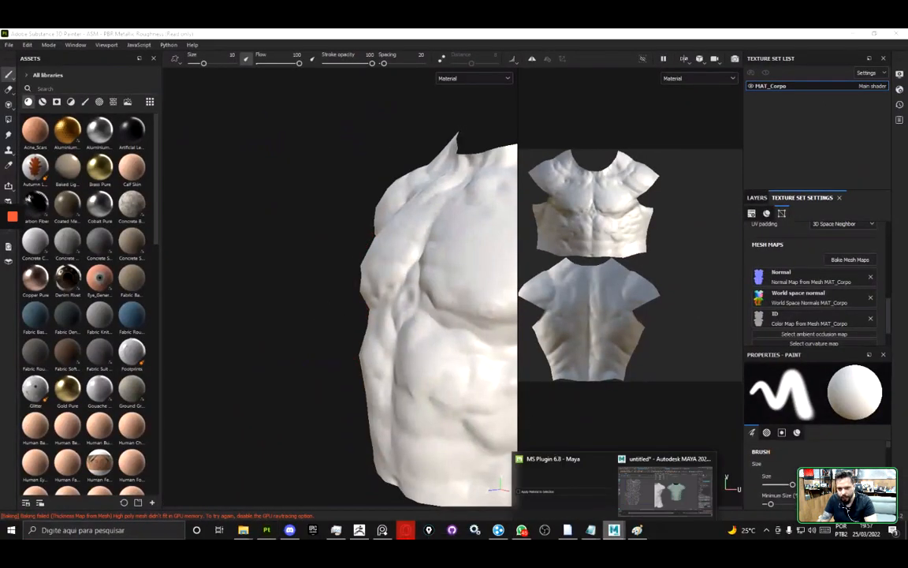
{"action": "left_click", "coordinate": [665, 477]}
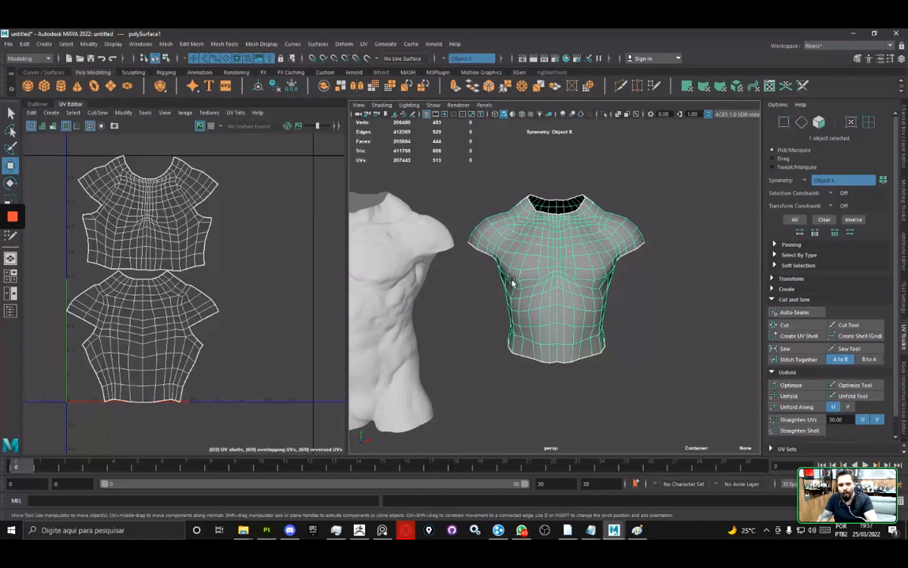
{"action": "scroll", "coordinate": [512, 282], "scroll_direction": "down", "scroll_amount": 5}
{"action": "middle_click_drag", "start_coordinate": [525, 308], "coordinate": [552, 243], "text": "alt"}
{"action": "key", "text": "ctrl+z"}
{"action": "key", "text": "ctrl+z"}
{"action": "key", "text": "ctrl+z"}
{"action": "key", "text": "ctrl+z"}
{"action": "key", "text": "ctrl+z"}
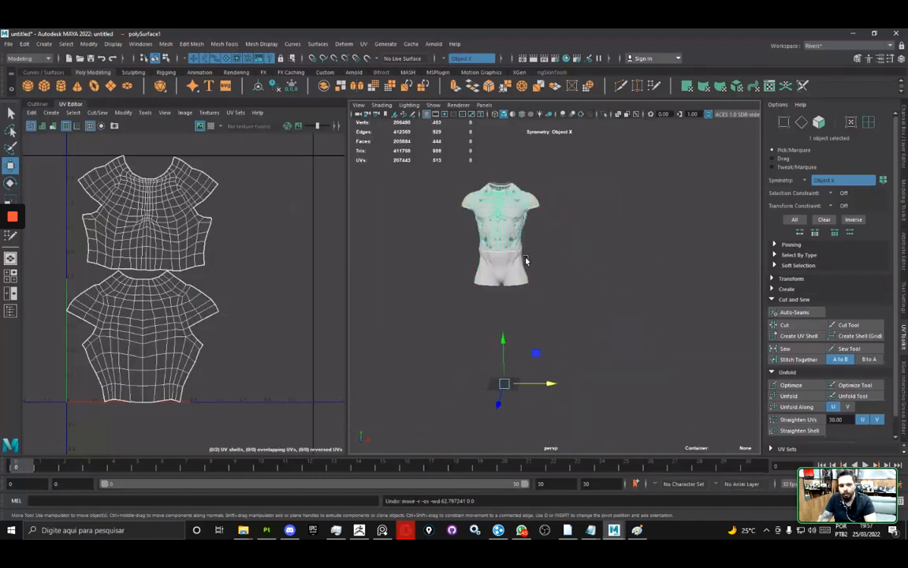
- Select the low-poly torso between the overlapping meshes and isolate it in the perspective view
{"action": "left_click", "coordinate": [471, 236]}
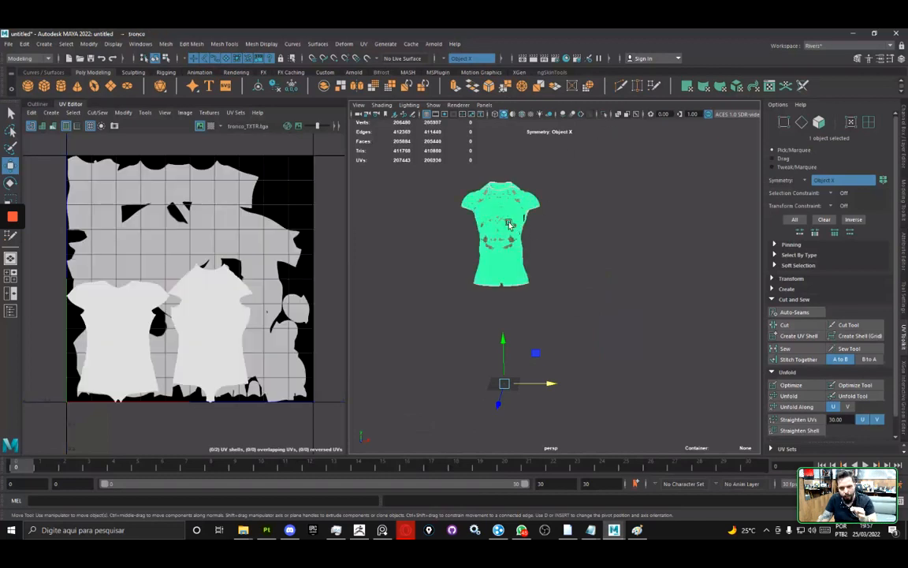
{"action": "scroll", "coordinate": [508, 245], "scroll_direction": "up", "scroll_amount": 4}
{"action": "scroll", "coordinate": [514, 234], "scroll_direction": "up", "scroll_amount": 5}
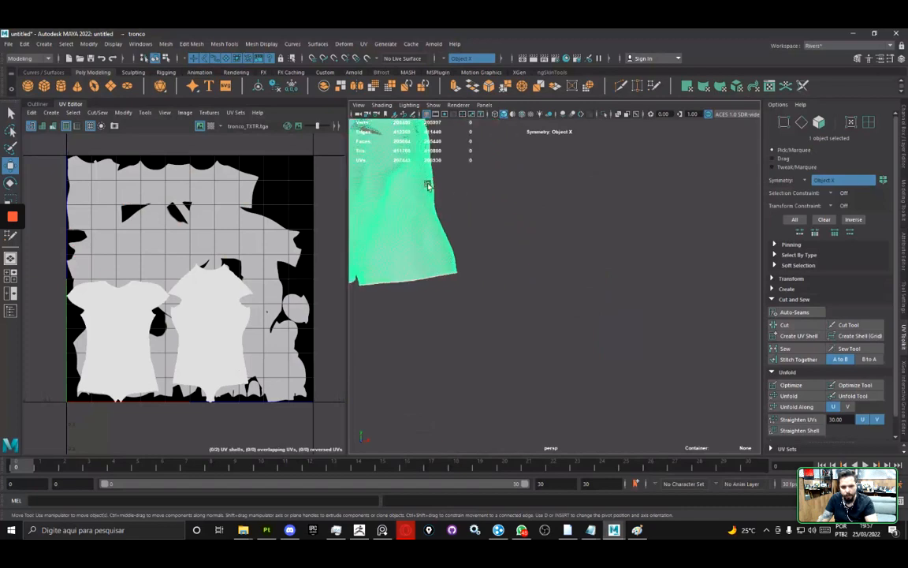
{"action": "middle_click_drag", "start_coordinate": [458, 198], "coordinate": [726, 400], "text": "alt"}
{"action": "left_click", "coordinate": [621, 289]}
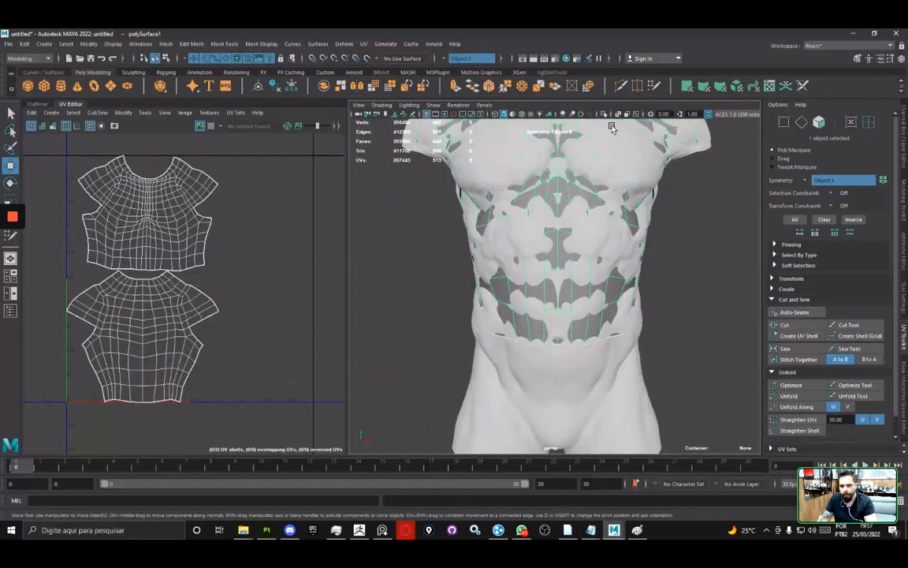
{"action": "key", "text": "ctrl+1"}
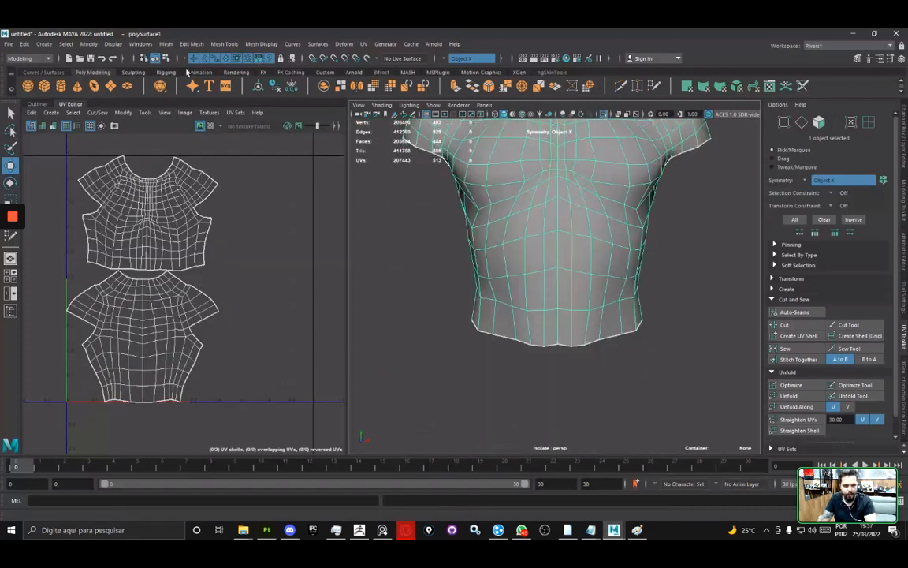
- Apply Smooth to the isolated low-poly torso to subdivide it, and reselect it as an object
{"action": "left_click", "coordinate": [165, 43]}
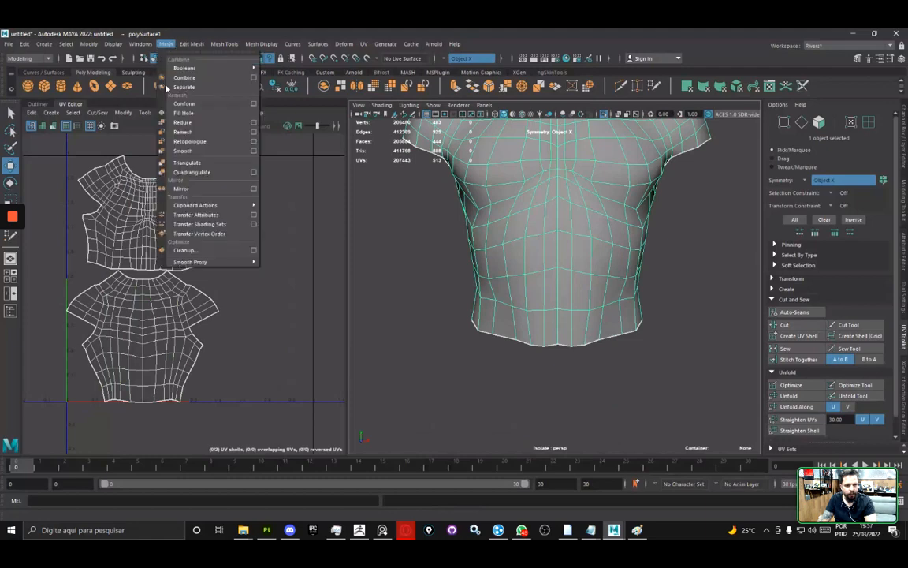
{"action": "left_click", "coordinate": [188, 151]}
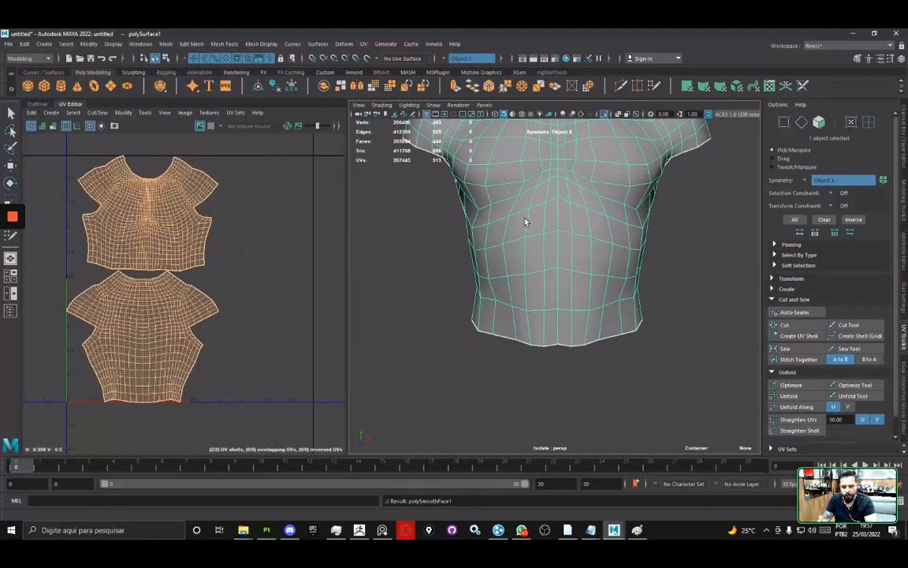
{"action": "middle_click_drag", "start_coordinate": [523, 226], "coordinate": [509, 277], "text": "alt"}
{"action": "key", "text": "w"}
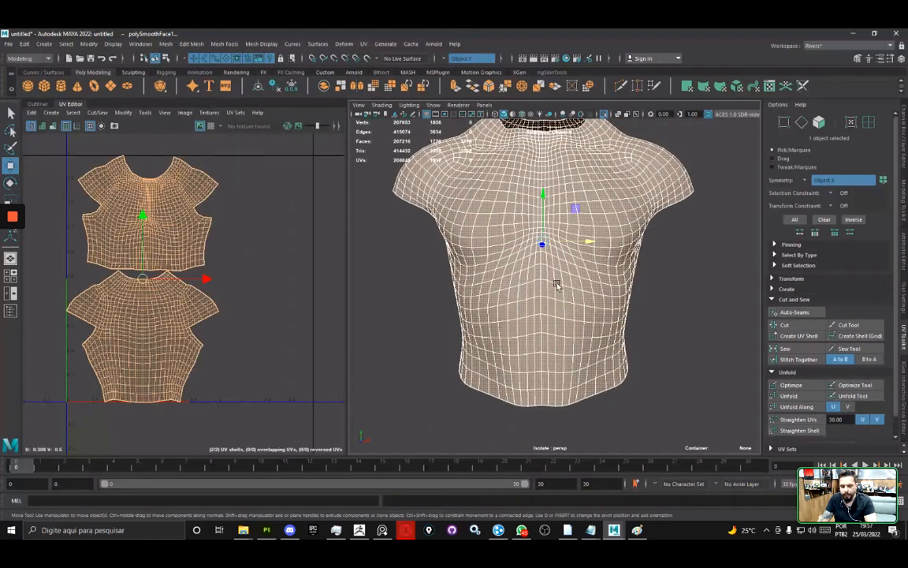
{"action": "scroll", "coordinate": [557, 284], "scroll_direction": "down", "scroll_amount": 3}
{"action": "left_click", "coordinate": [636, 277]}
{"action": "left_click", "coordinate": [522, 264]}
- Deselect the smoothed torso and examine its surface and silhouette up close from an angle
{"action": "scroll", "coordinate": [481, 275], "scroll_direction": "up", "scroll_amount": 5}
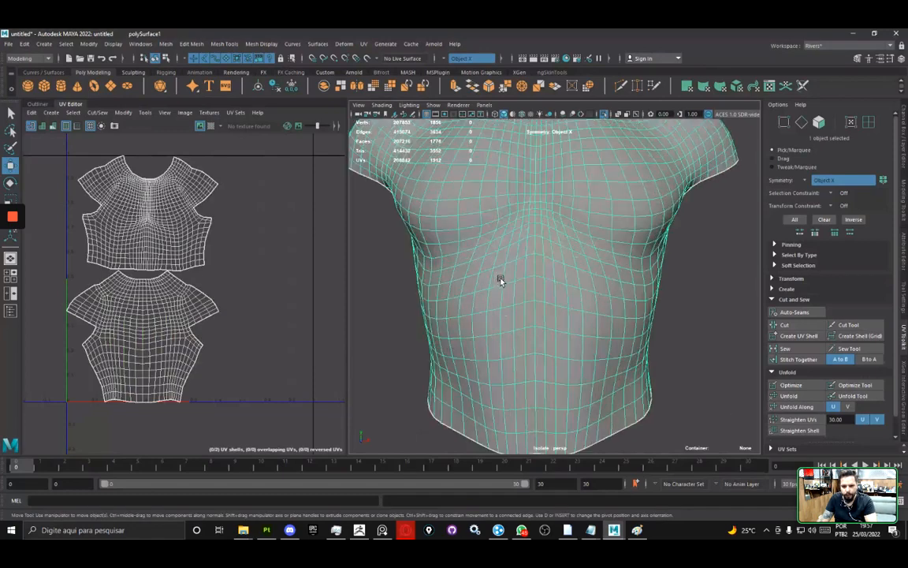
{"action": "left_click_drag", "start_coordinate": [500, 281], "coordinate": [395, 266], "text": "alt"}
{"action": "left_click", "coordinate": [395, 265]}
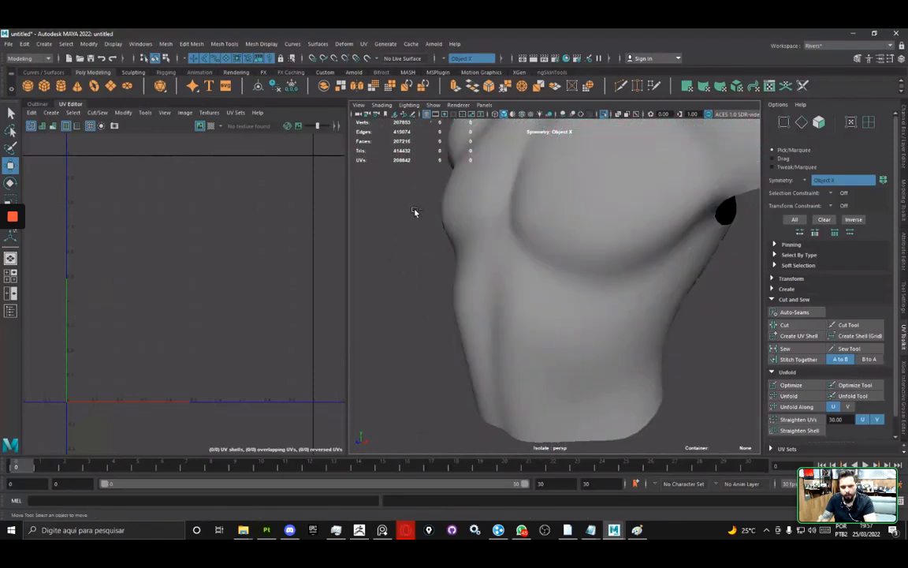
{"action": "key", "text": "Escape"}
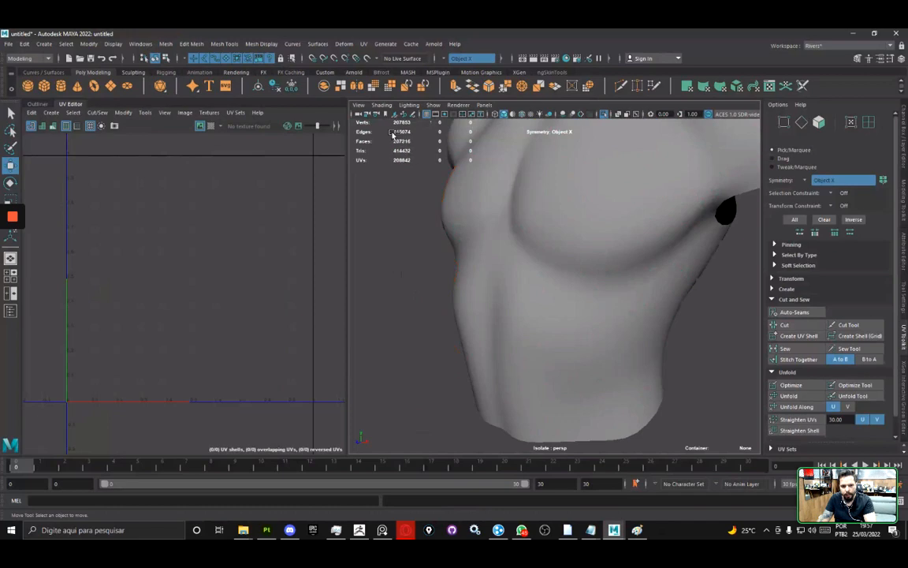
- Turn off the isolation and delete the high-poly torso from the scene
{"action": "scroll", "coordinate": [574, 219], "scroll_direction": "down", "scroll_amount": 5}
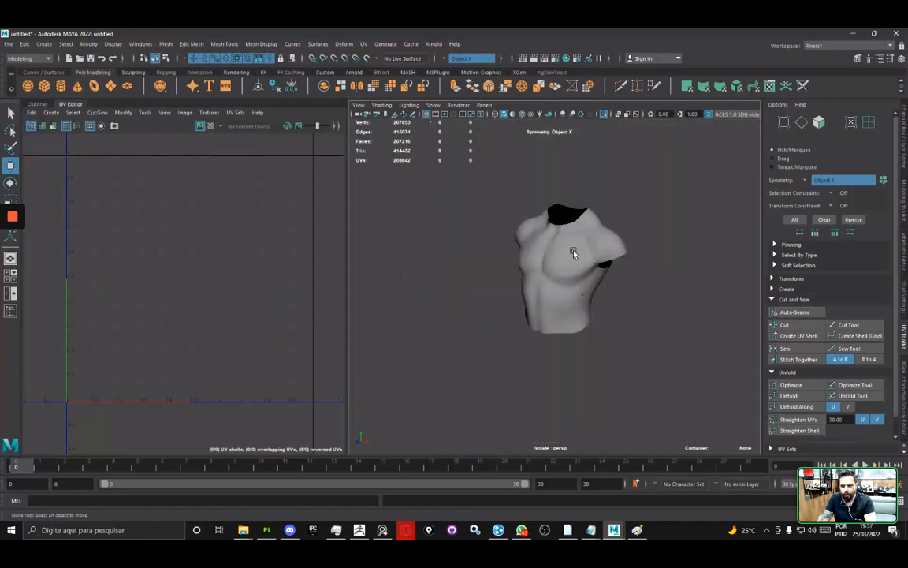
{"action": "left_click", "coordinate": [601, 114]}
{"action": "left_click", "coordinate": [525, 322]}
{"action": "key", "text": "Delete"}
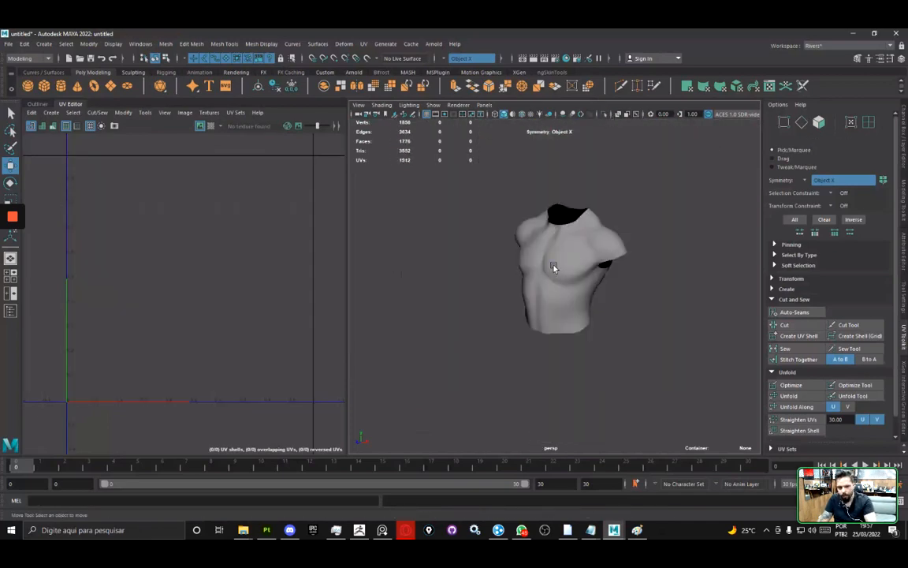
- Select the smoothed torso, mark its triangle count with a red annotation in the magnified view, and clear the markings
{"action": "left_click", "coordinate": [553, 268]}
{"action": "key", "text": "ctrl+1"}
{"action": "left_click", "coordinate": [396, 124]}
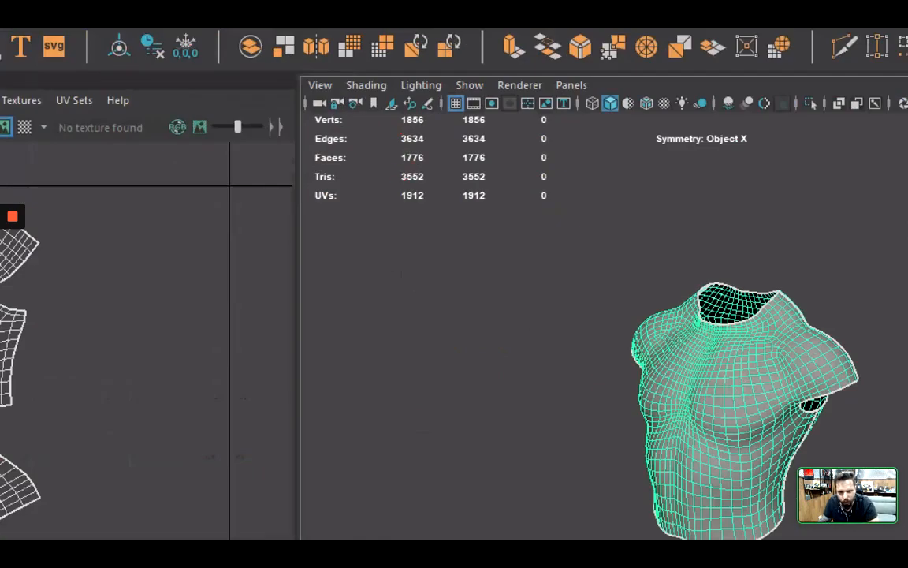
{"action": "left_click_drag", "start_coordinate": [390, 163], "coordinate": [506, 182], "text": "ctrl"}
{"action": "key", "text": "Escape"}
{"action": "key", "text": "ctrl+1"}
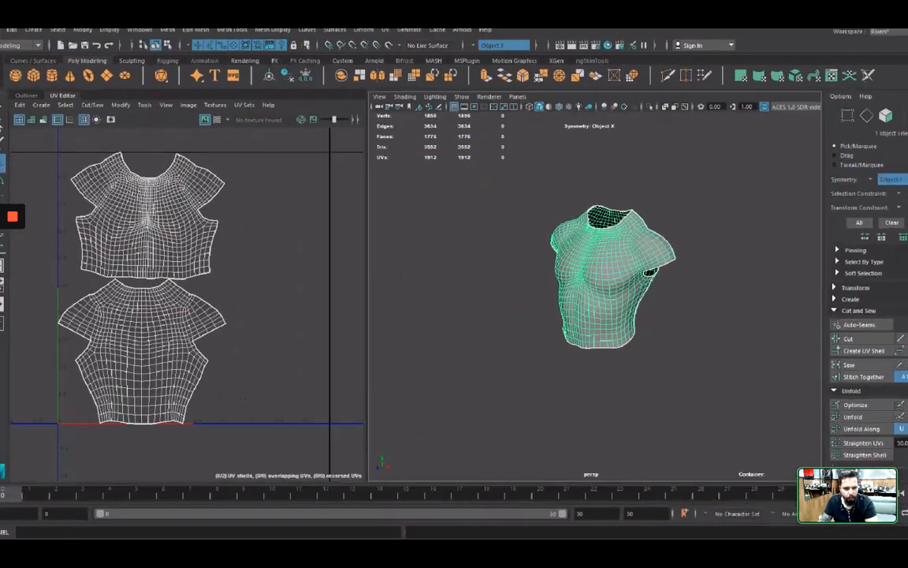
{"action": "mouse_move", "coordinate": [489, 55]}
{"action": "left_mouse_down", "text": "ctrl"}
{"action": "mouse_move", "coordinate": [320, 296]}
{"action": "mouse_move", "coordinate": [46, 537]}
{"action": "left_mouse_up", "text": "ctrl"}
{"action": "key", "text": "Escape"}
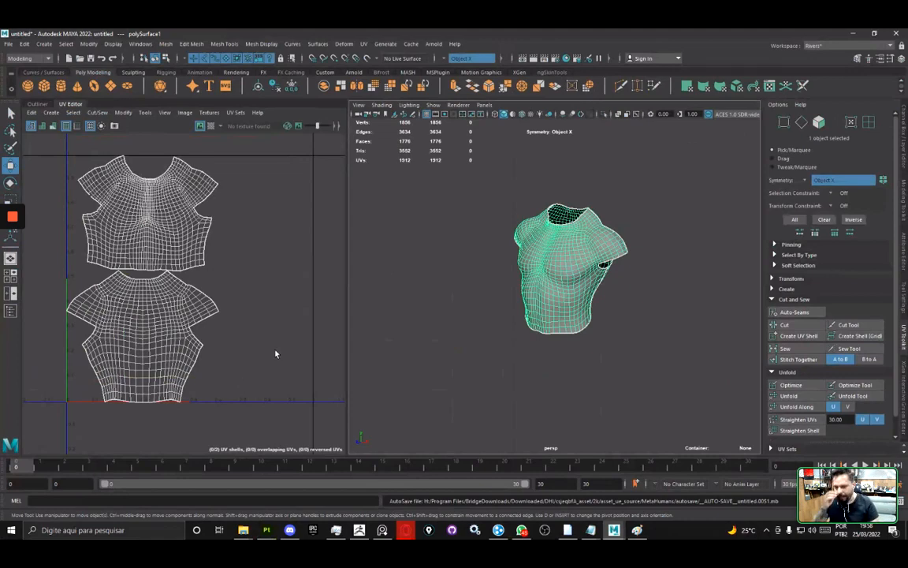
- Switch to Substance 3D Painter and examine the baked torso's muscle detail from the front and both sides
{"action": "key", "text": "alt+Tab"}
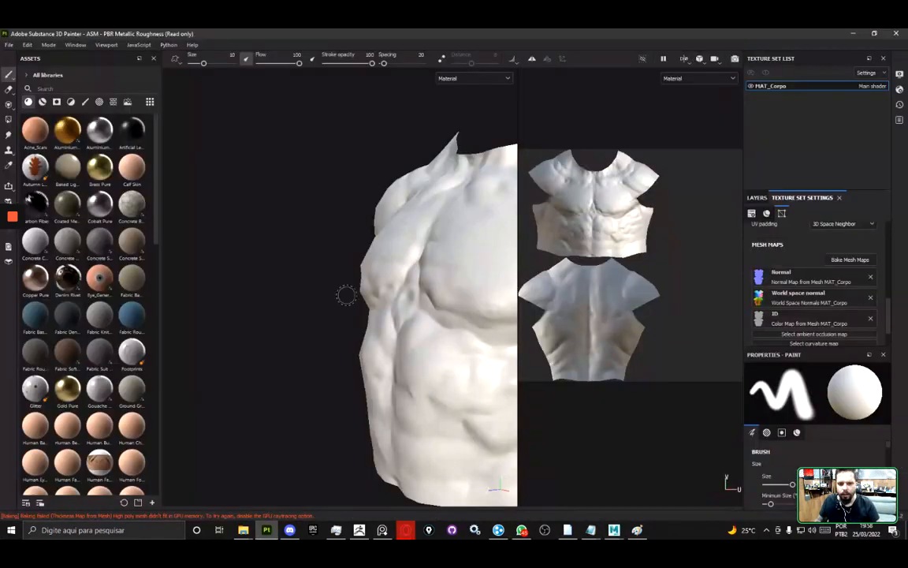
{"action": "left_click_drag", "start_coordinate": [357, 308], "coordinate": [246, 287], "text": "alt"}
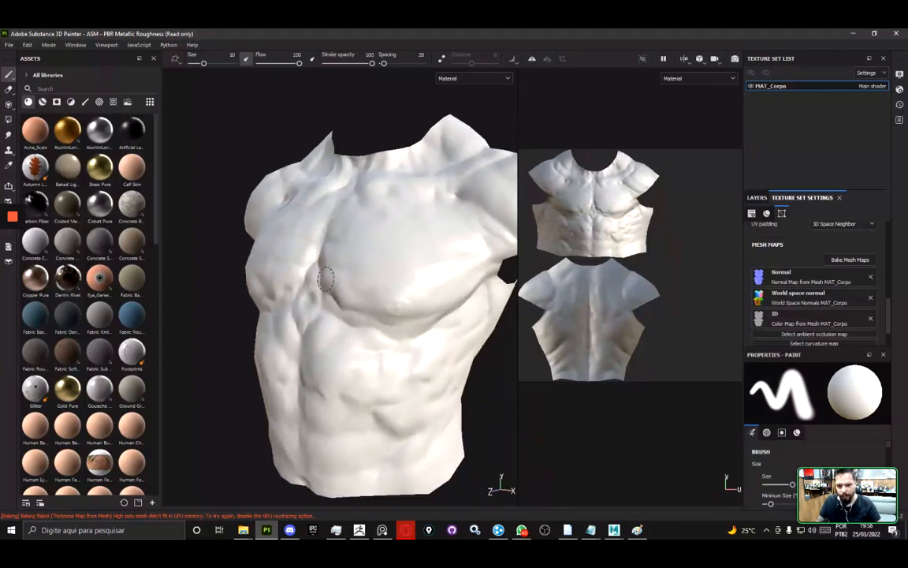
{"action": "left_click_drag", "start_coordinate": [349, 245], "coordinate": [419, 269], "text": "alt"}
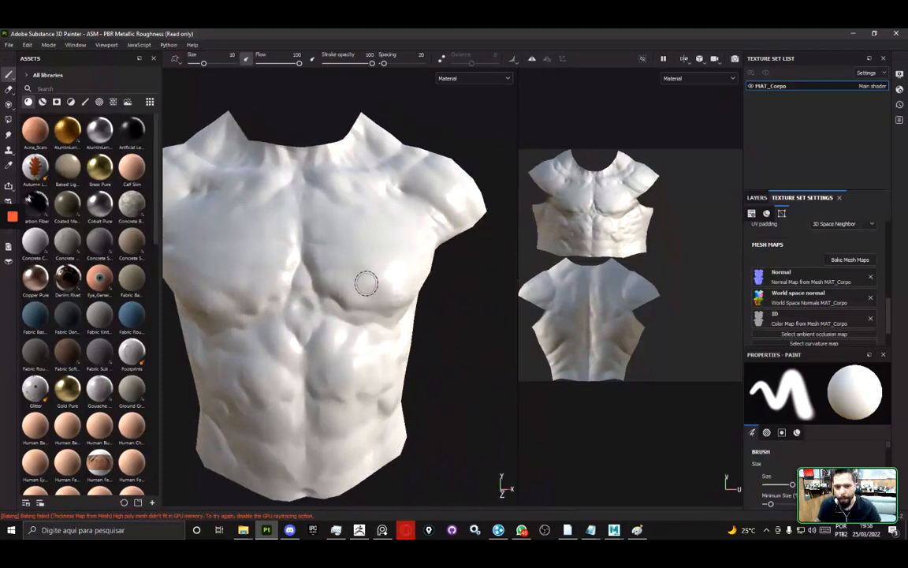
{"action": "left_click_drag", "start_coordinate": [334, 288], "coordinate": [381, 239], "text": "alt"}
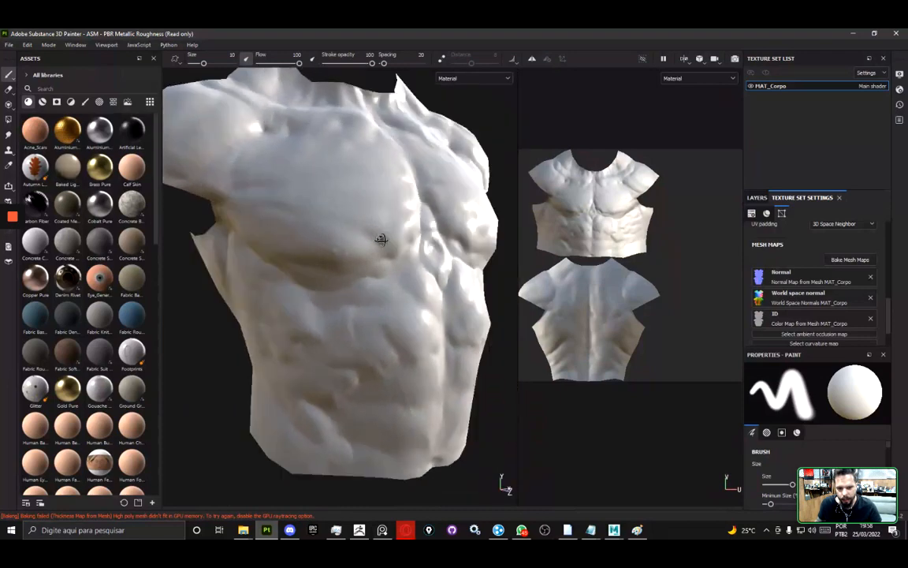
{"action": "scroll", "coordinate": [348, 337], "scroll_direction": "up", "scroll_amount": 5}
{"action": "scroll", "coordinate": [351, 347], "scroll_direction": "down", "scroll_amount": 5}
{"action": "mouse_move", "coordinate": [404, 307]}
{"action": "left_mouse_down", "text": "alt"}
{"action": "mouse_move", "coordinate": [327, 320]}
{"action": "mouse_move", "coordinate": [307, 293]}
{"action": "mouse_move", "coordinate": [272, 298]}
{"action": "mouse_move", "coordinate": [412, 294]}
{"action": "mouse_move", "coordinate": [412, 303]}
{"action": "left_mouse_up", "text": "alt"}
- Return to Maya and undo the deletion of the high-poly torso
{"action": "key", "text": "alt+Tab"}
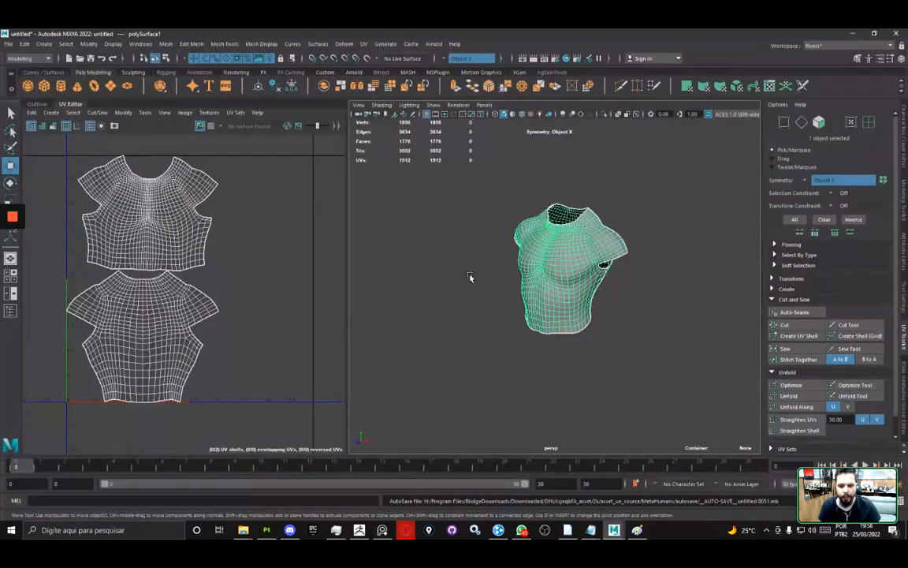
{"action": "scroll", "coordinate": [502, 274], "scroll_direction": "up", "scroll_amount": 5}
{"action": "scroll", "coordinate": [501, 272], "scroll_direction": "down", "scroll_amount": 4}
{"action": "left_click_drag", "start_coordinate": [458, 288], "coordinate": [479, 289], "text": "alt"}
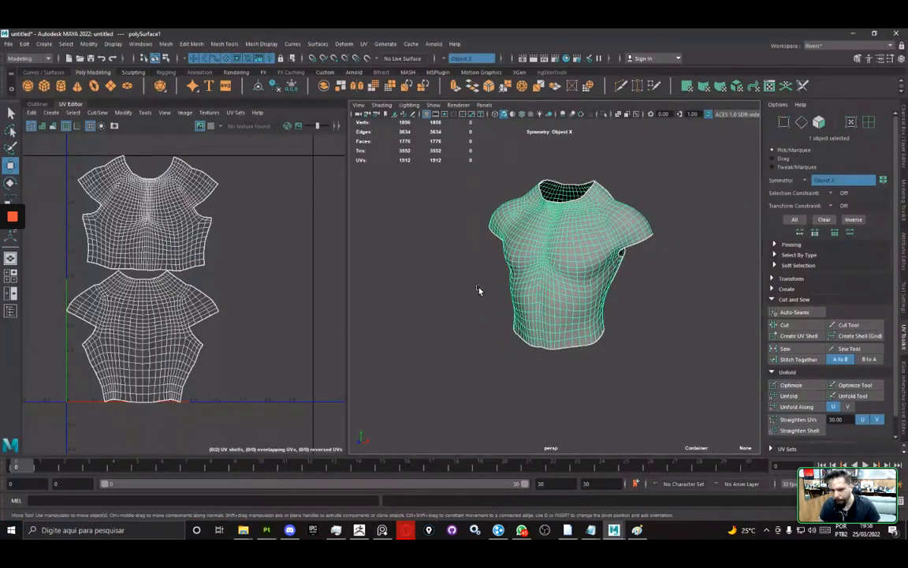
{"action": "key", "text": "ctrl+z"}
{"action": "key", "text": "ctrl+z"}
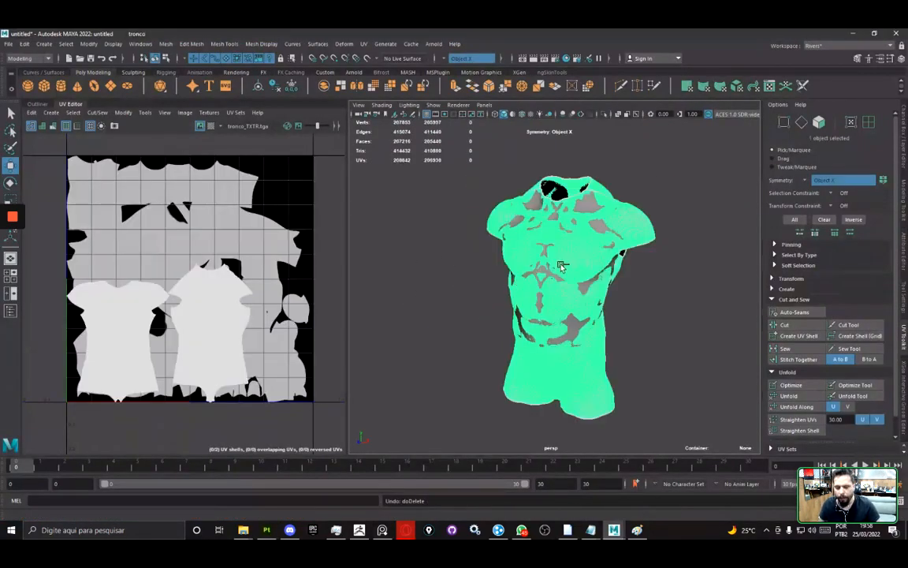
- Hide the high-poly torso and select the smoothed low-poly torso
{"action": "left_click", "coordinate": [639, 347]}
{"action": "left_click", "coordinate": [587, 365]}
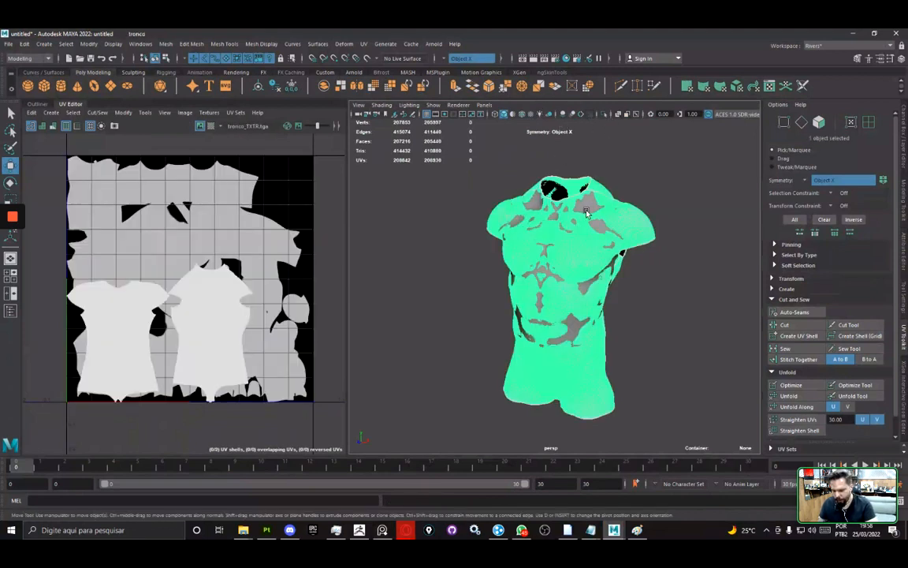
{"action": "key", "text": "ctrl+h"}
{"action": "left_click", "coordinate": [572, 259]}
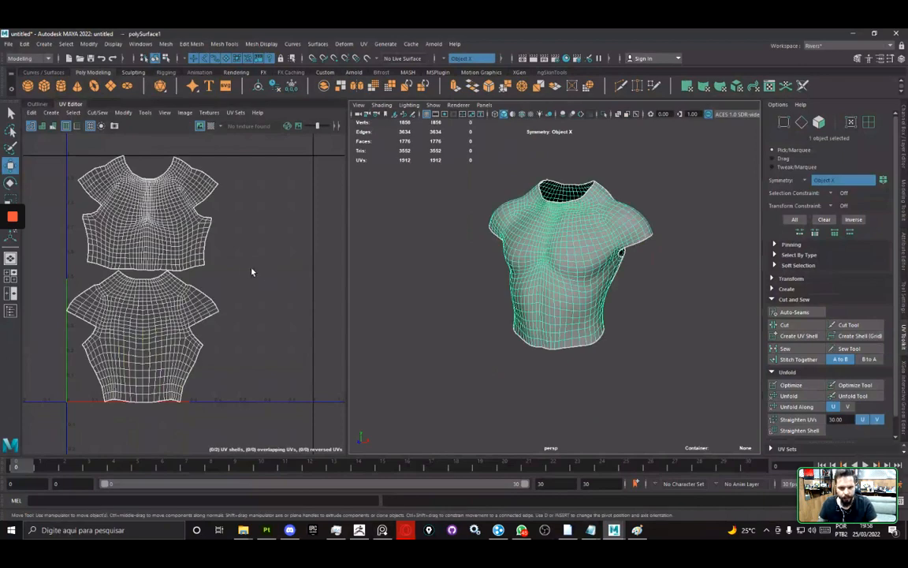
- Select the torso's back UV shell and move it out of the 0–1 UV space into the neighbouring tile
{"action": "left_click", "coordinate": [868, 122]}
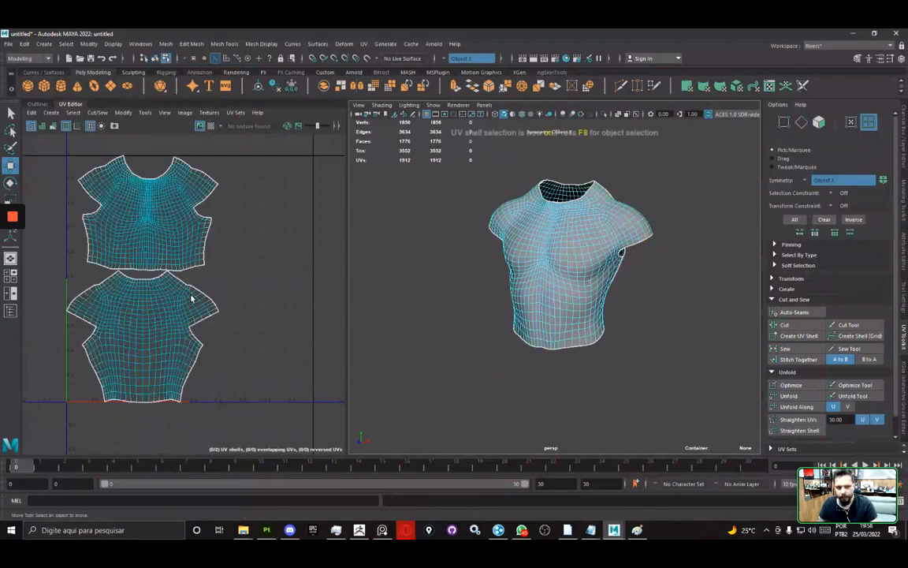
{"action": "left_click", "coordinate": [179, 221]}
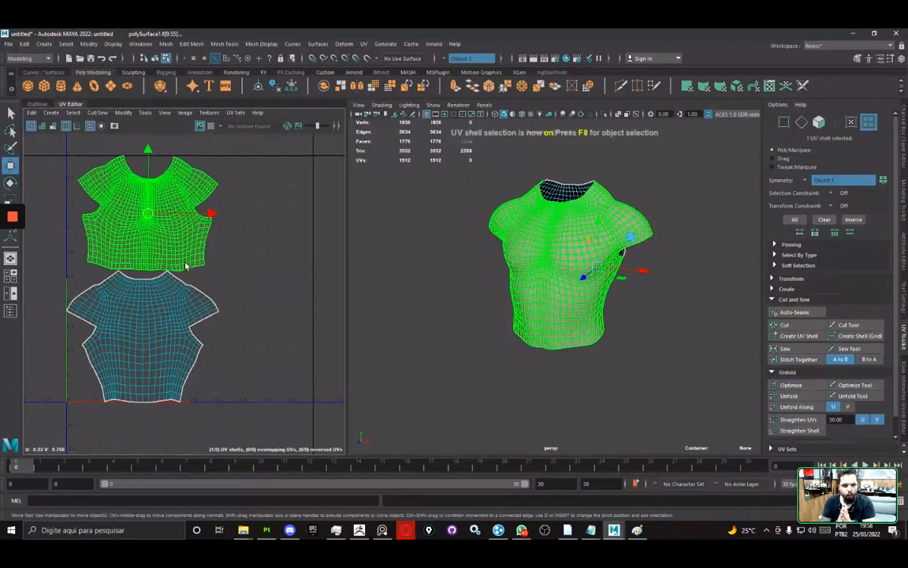
{"action": "left_click", "coordinate": [206, 300]}
{"action": "left_click", "coordinate": [162, 333]}
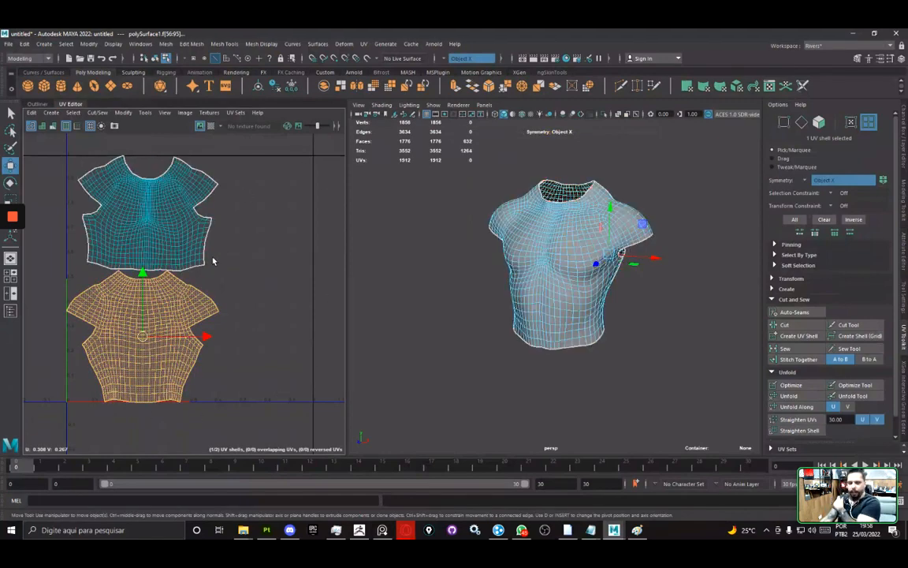
{"action": "middle_click_drag", "start_coordinate": [249, 290], "coordinate": [107, 296], "text": "alt"}
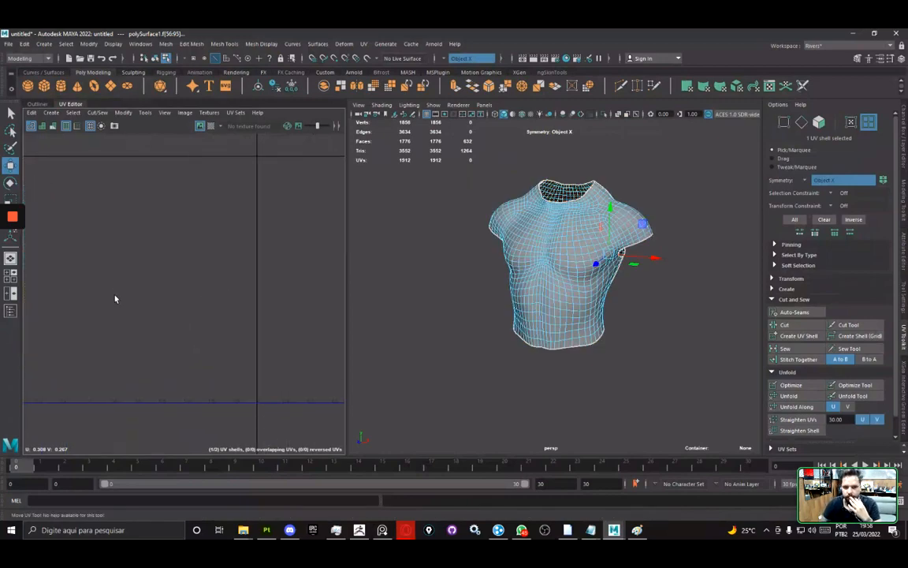
{"action": "scroll", "coordinate": [115, 297], "scroll_direction": "down", "scroll_amount": 3}
{"action": "middle_click_drag", "start_coordinate": [114, 297], "coordinate": [286, 314], "text": "alt"}
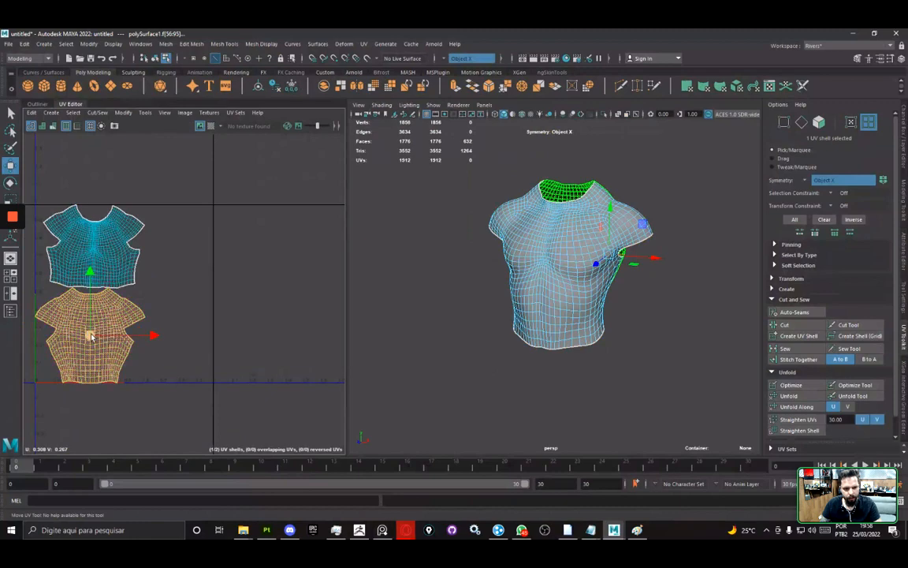
{"action": "left_click_drag", "start_coordinate": [92, 336], "coordinate": [296, 288]}
{"action": "middle_click_drag", "start_coordinate": [247, 319], "coordinate": [200, 331], "text": "alt"}
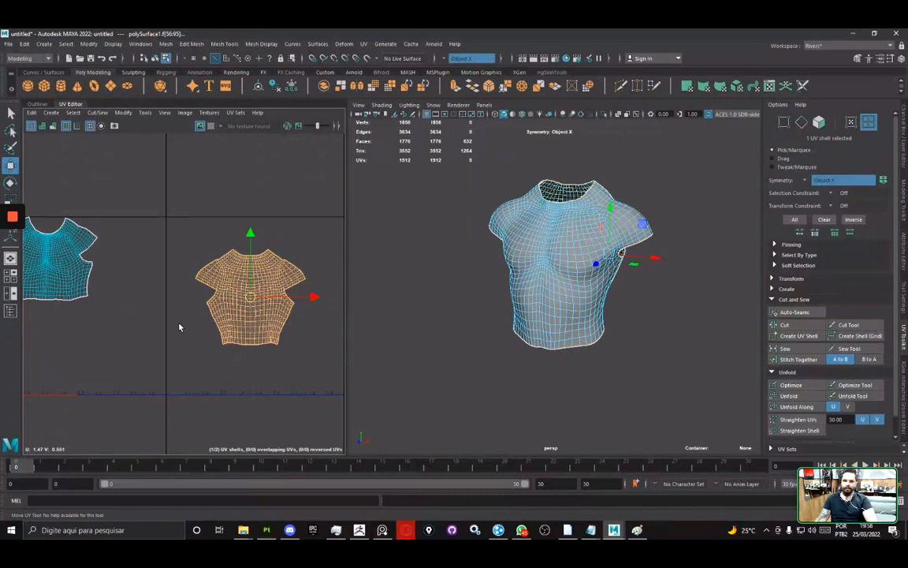
{"action": "scroll", "coordinate": [174, 330], "scroll_direction": "up", "scroll_amount": 2}
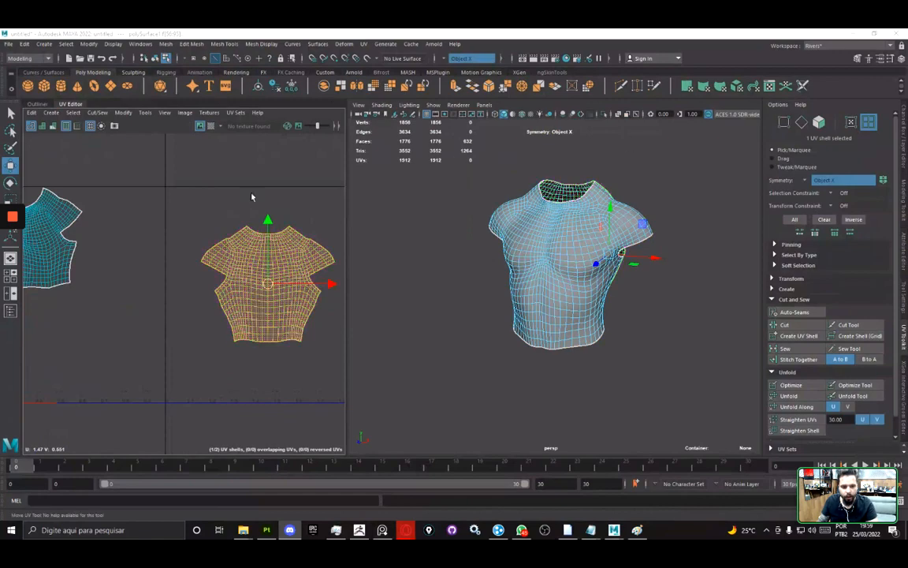
- Lay out the front torso UV shell alone so it fills the first UV tile
{"action": "scroll", "coordinate": [213, 260], "scroll_direction": "down", "scroll_amount": 5}
{"action": "scroll", "coordinate": [175, 257], "scroll_direction": "up", "scroll_amount": 4}
{"action": "middle_click_drag", "start_coordinate": [120, 256], "coordinate": [194, 263], "text": "alt"}
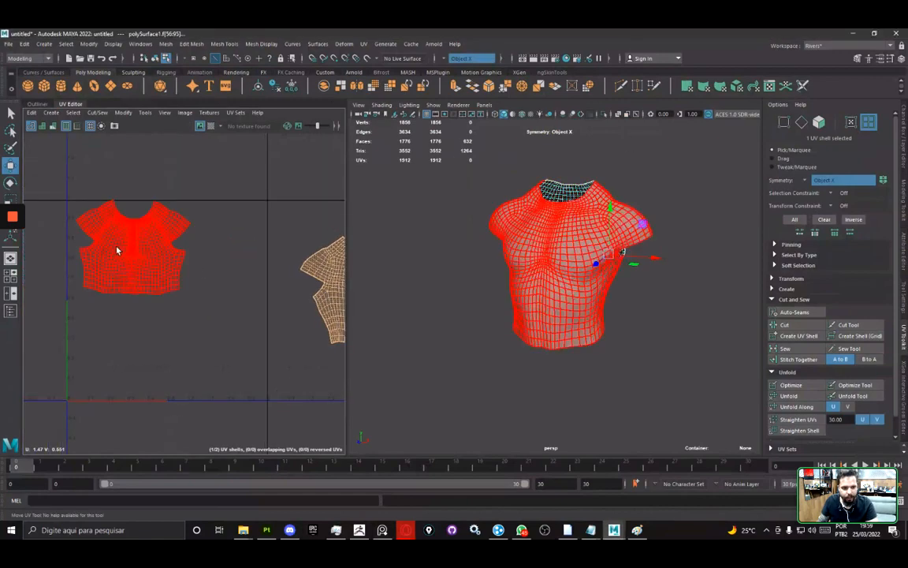
{"action": "left_click", "coordinate": [116, 246]}
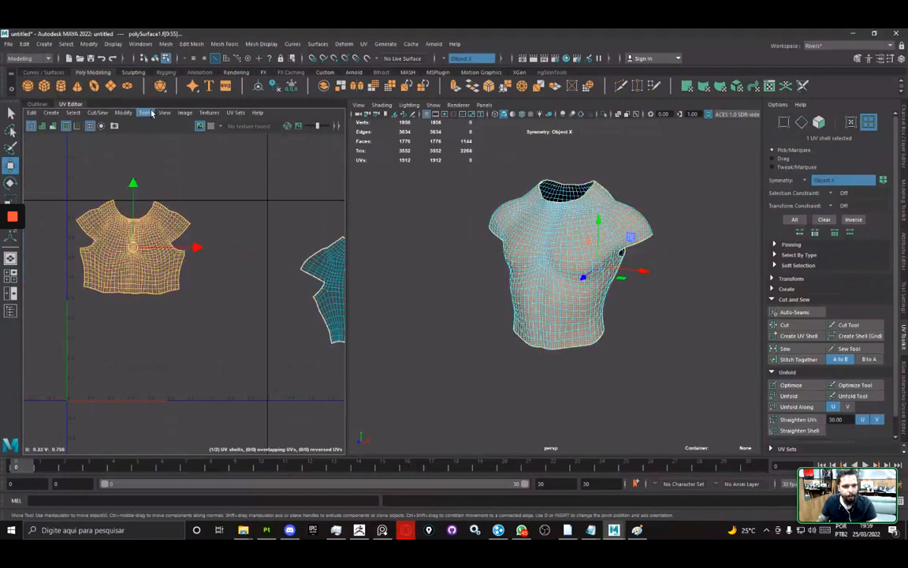
{"action": "left_click", "coordinate": [123, 112]}
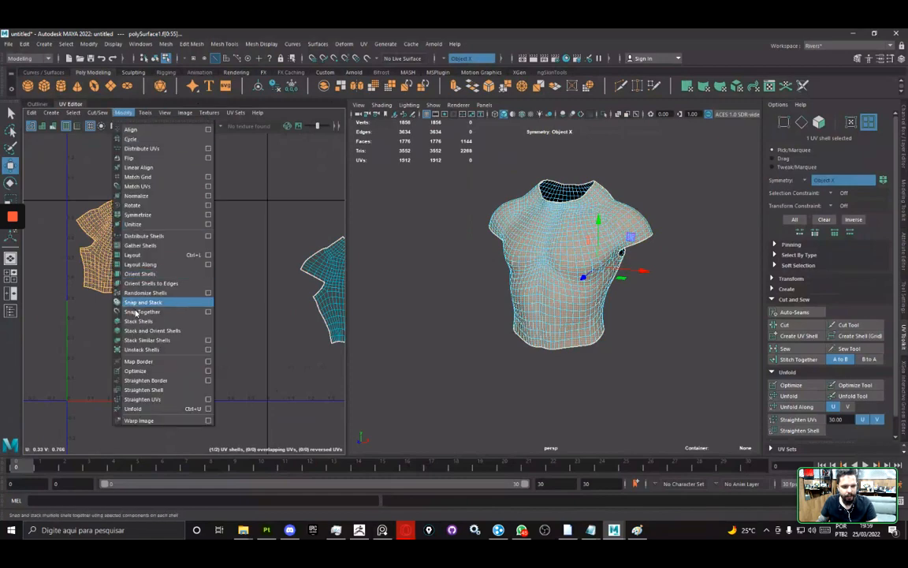
{"action": "left_click", "coordinate": [145, 255]}
- Lay out the back torso UV shell alone so it is enlarged to the full tile size
{"action": "middle_click_drag", "start_coordinate": [308, 239], "coordinate": [221, 227], "text": "alt"}
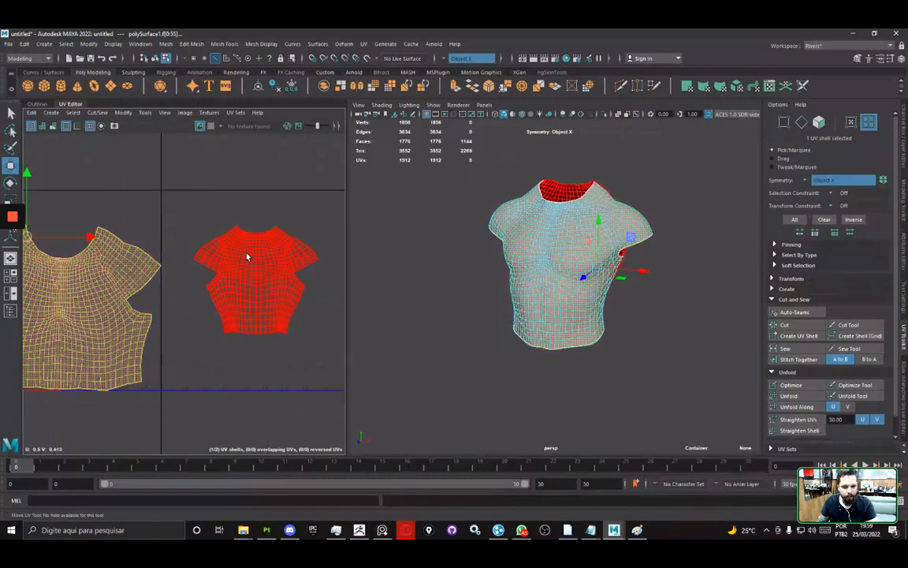
{"action": "left_click", "coordinate": [223, 232]}
{"action": "left_click", "coordinate": [123, 113]}
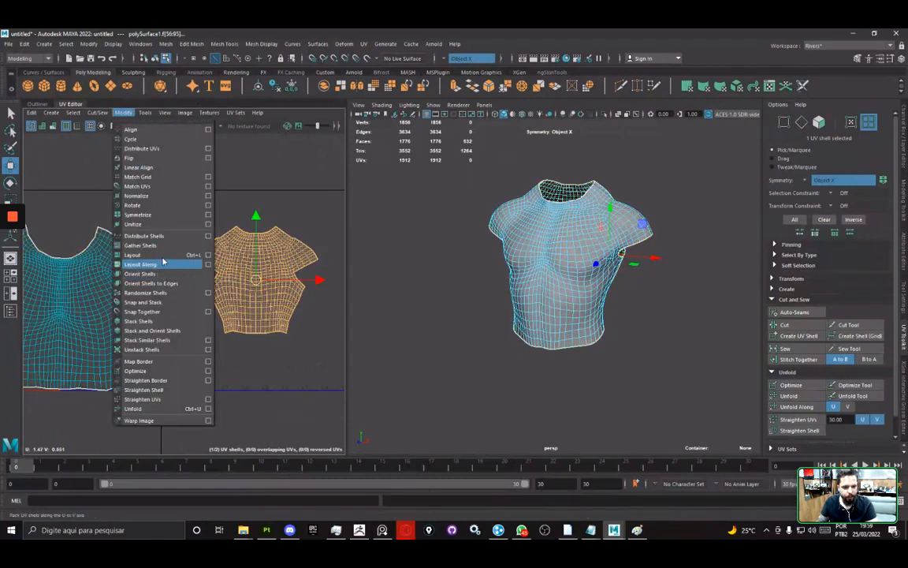
{"action": "left_click", "coordinate": [146, 255]}
- Move the enlarged back shell off the front shell into the neighbouring UV tile and scale it down slightly
{"action": "left_click", "coordinate": [186, 271]}
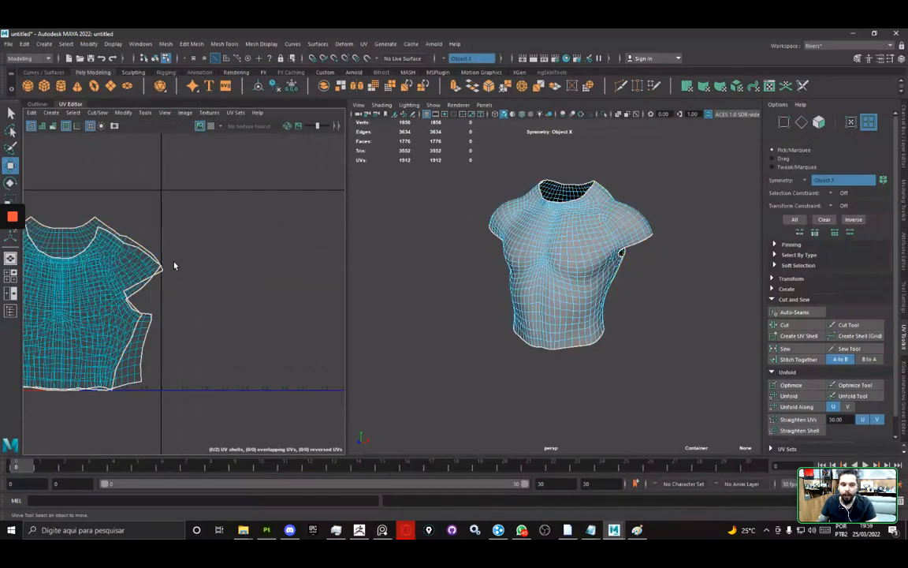
{"action": "left_click", "coordinate": [140, 328]}
{"action": "left_click", "coordinate": [87, 226]}
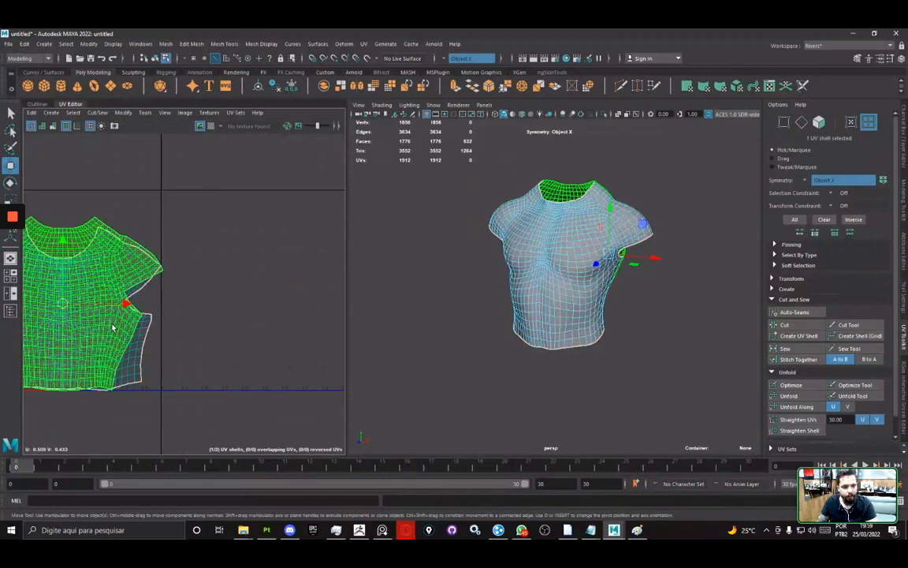
{"action": "left_click_drag", "start_coordinate": [122, 298], "coordinate": [336, 296]}
{"action": "middle_click_drag", "start_coordinate": [323, 304], "coordinate": [267, 309], "text": "alt"}
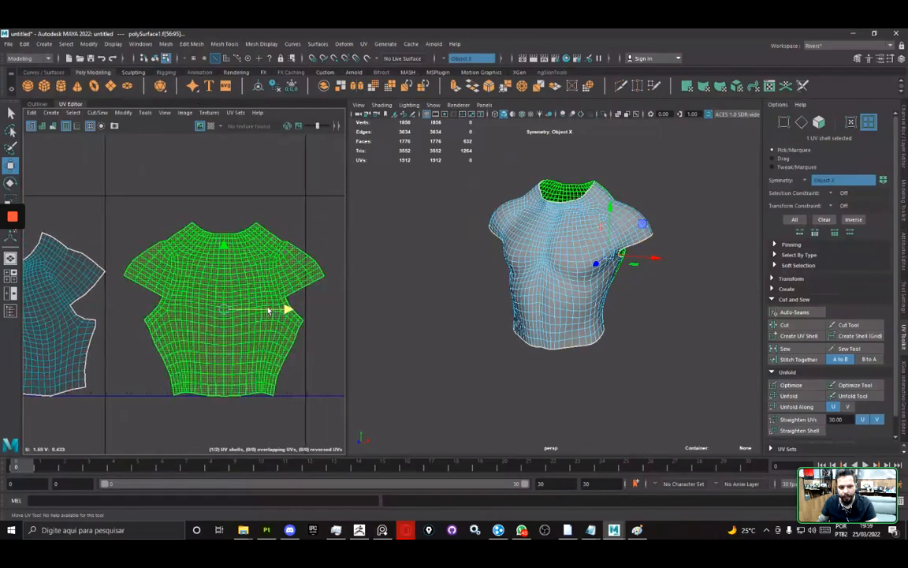
{"action": "mouse_move", "coordinate": [223, 309]}
{"action": "left_mouse_down"}
{"action": "mouse_move", "coordinate": [207, 296]}
{"action": "mouse_move", "coordinate": [207, 306]}
{"action": "left_mouse_up"}
{"action": "key", "text": "r"}
{"action": "key", "text": "w"}
- Check the front shell's sleeve corner against the tile border and scale the front shell down slightly to leave a margin
{"action": "middle_click_drag", "start_coordinate": [112, 245], "coordinate": [181, 261], "text": "alt"}
{"action": "scroll", "coordinate": [162, 278], "scroll_direction": "up", "scroll_amount": 10}
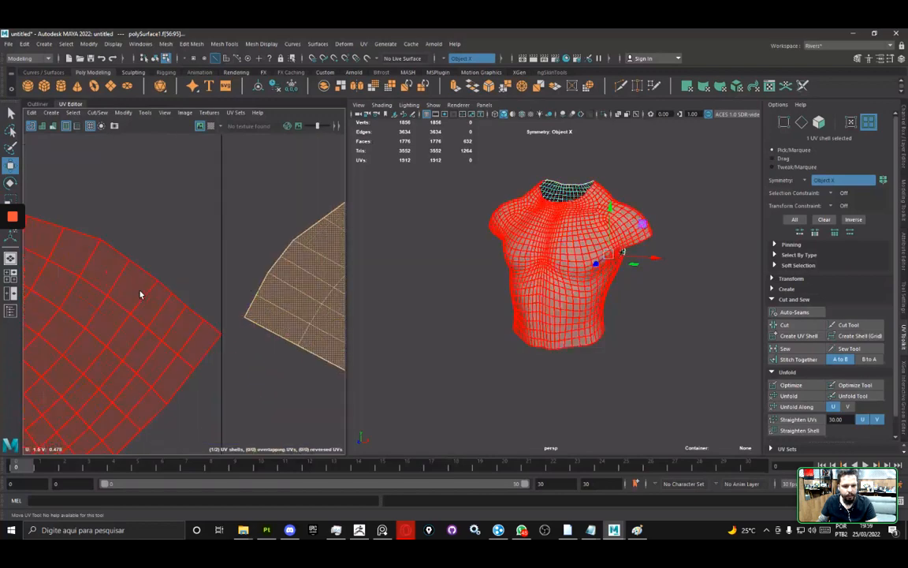
{"action": "middle_click_drag", "start_coordinate": [314, 350], "coordinate": [191, 288], "text": "alt"}
{"action": "scroll", "coordinate": [247, 329], "scroll_direction": "up", "scroll_amount": 2}
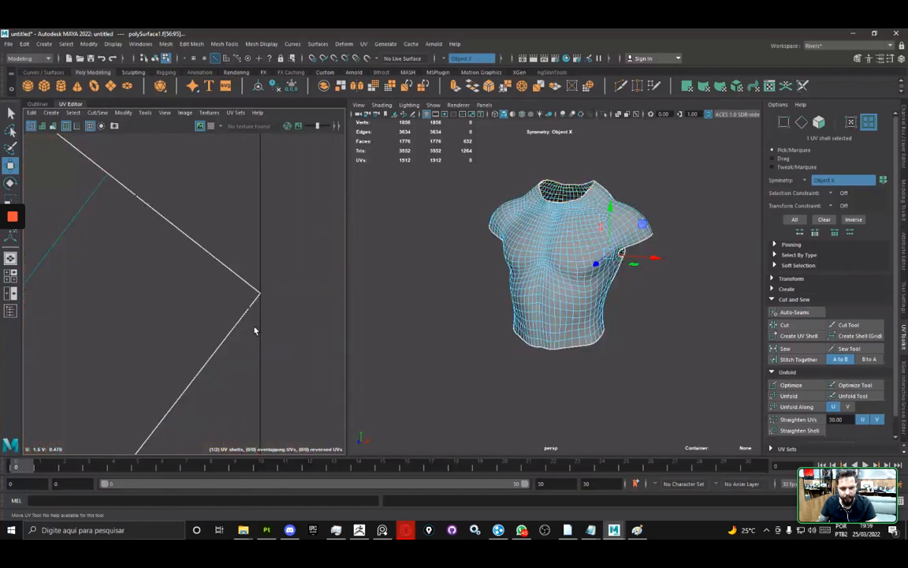
{"action": "scroll", "coordinate": [231, 320], "scroll_direction": "down", "scroll_amount": 7}
{"action": "scroll", "coordinate": [169, 229], "scroll_direction": "down", "scroll_amount": 5}
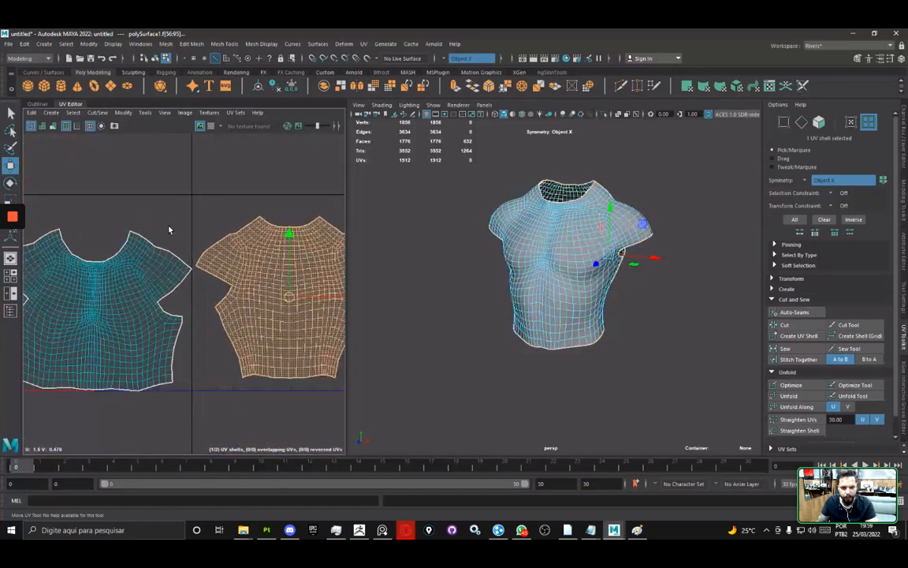
{"action": "left_click", "coordinate": [118, 297]}
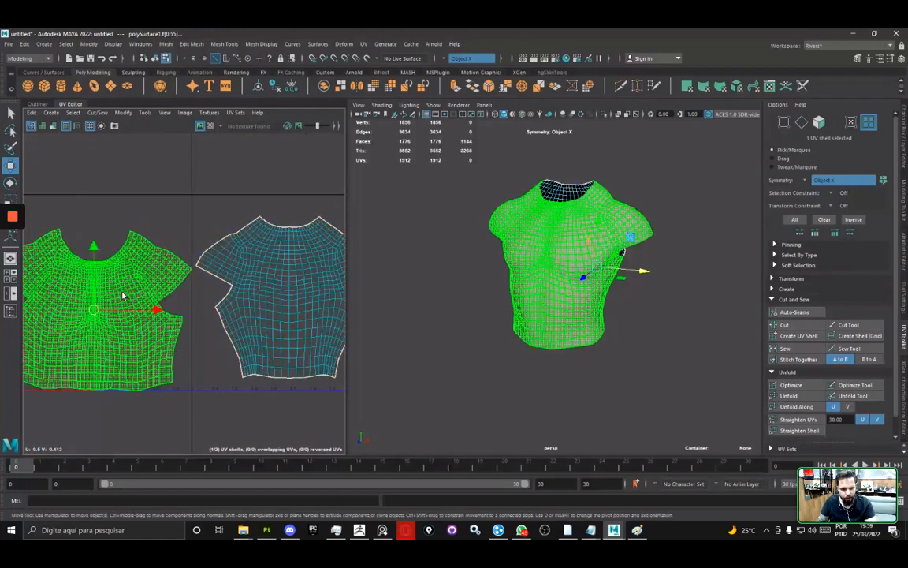
{"action": "key", "text": "f"}
{"action": "key", "text": "r"}
{"action": "scroll", "coordinate": [169, 312], "scroll_direction": "down", "scroll_amount": 5}
{"action": "key", "text": "w"}
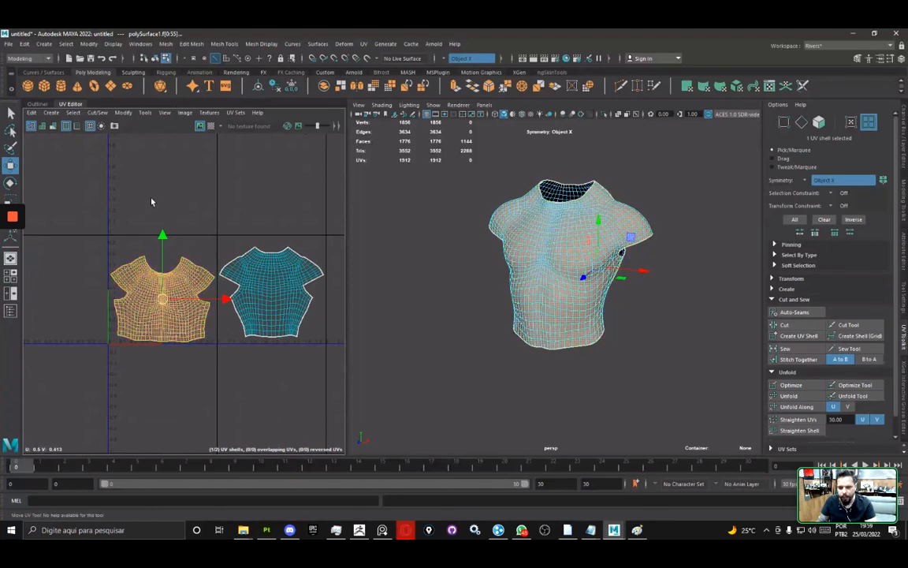
{"action": "left_click", "coordinate": [590, 530]}
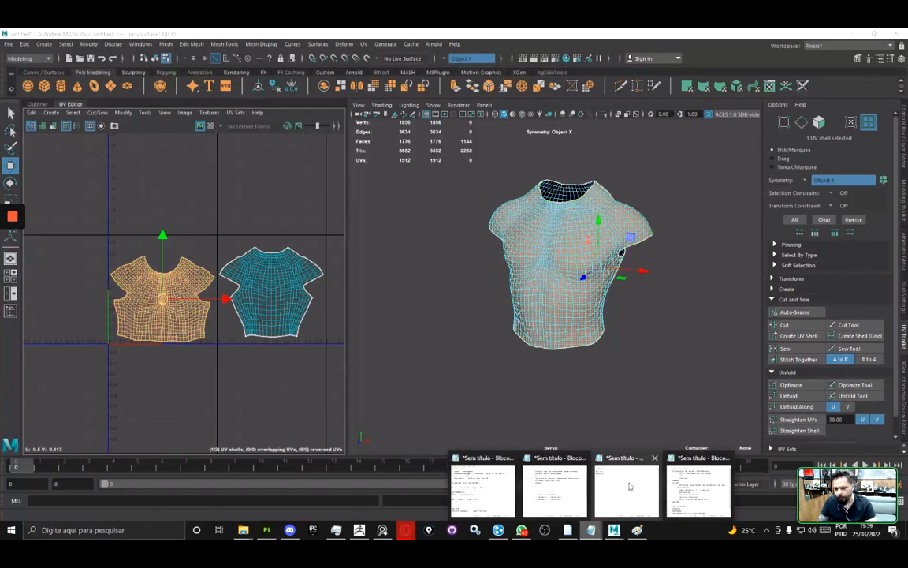
{"action": "left_click", "coordinate": [630, 485]}
{"action": "scroll", "coordinate": [330, 328], "scroll_direction": "down", "scroll_amount": 1}
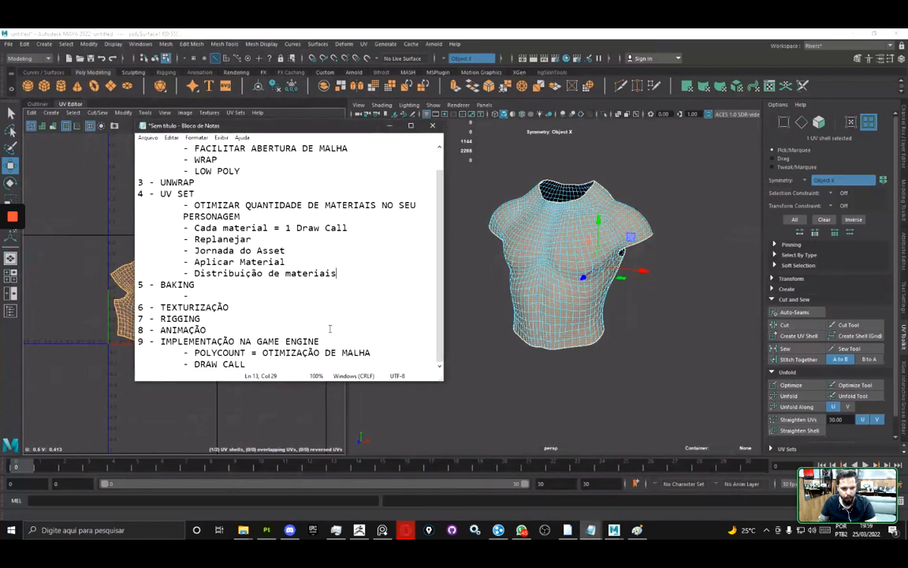
{"action": "left_click", "coordinate": [389, 125]}
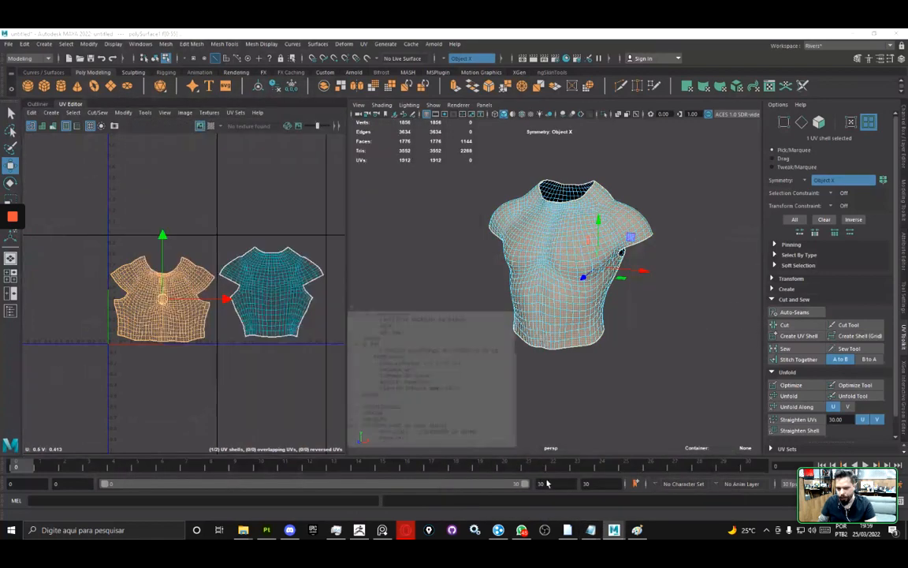
- Switch to the Notepad note containing three figures and replace its contents with the heading "UDIM"
{"action": "left_click", "coordinate": [592, 530]}
{"action": "left_click", "coordinate": [619, 474]}
{"action": "left_click_drag", "start_coordinate": [224, 194], "coordinate": [48, 68]}
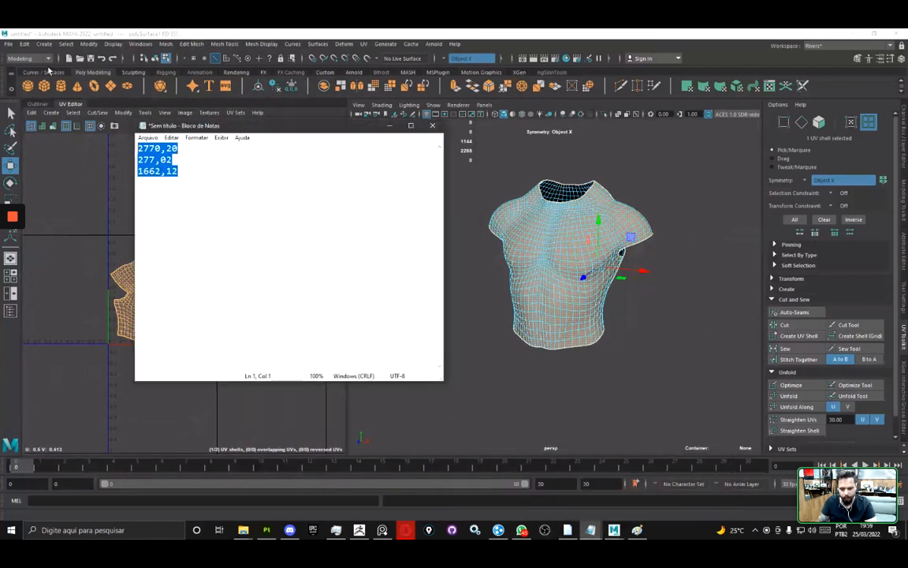
{"action": "key", "text": "BackSpace"}
{"action": "type", "text": "UDIM"}
{"action": "key", "text": "Return"}
{"action": "key", "text": "Return"}
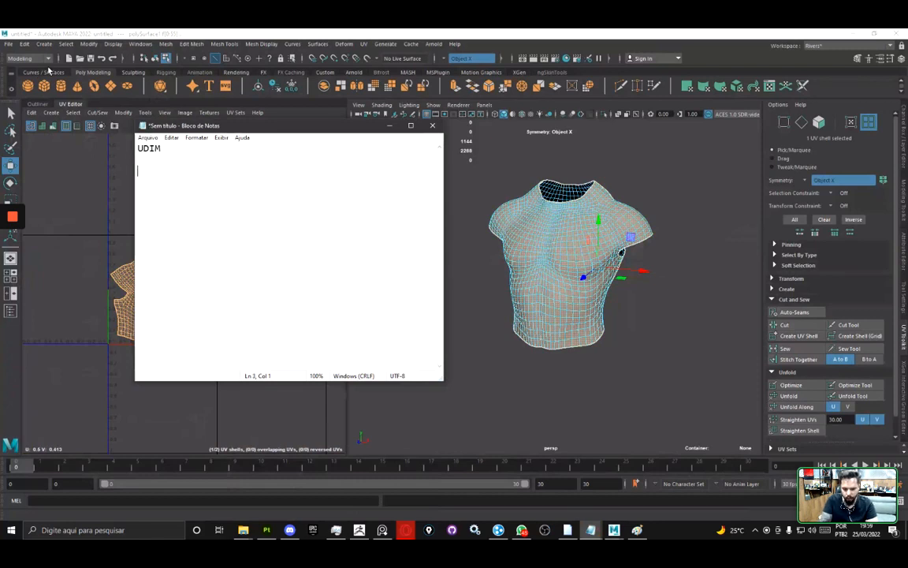
- Add the lines "U = UV" and "UV = 2 eixos U = largura / V = altura" below the UDIM heading
{"action": "type", "text": "U = UV"}
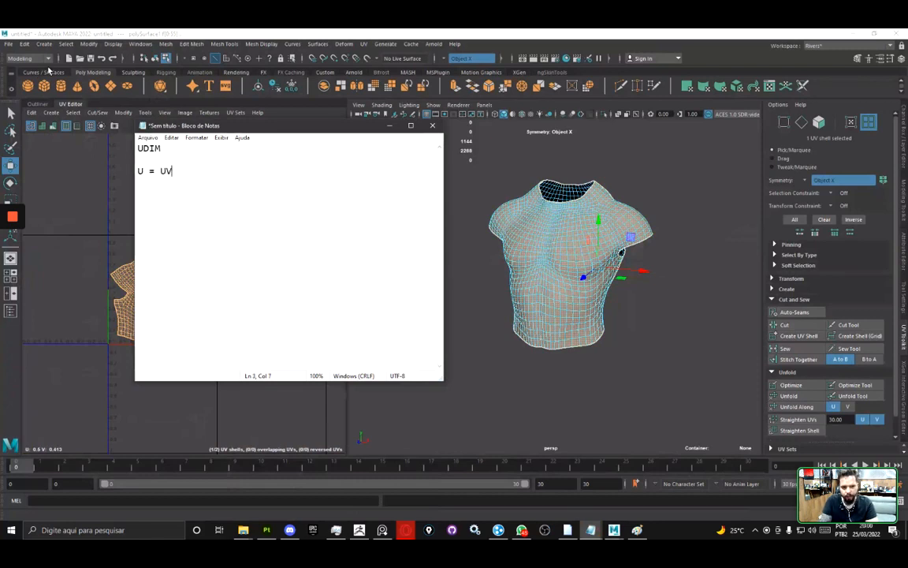
{"action": "key", "text": "Return"}
{"action": "type", "text": "UV "}
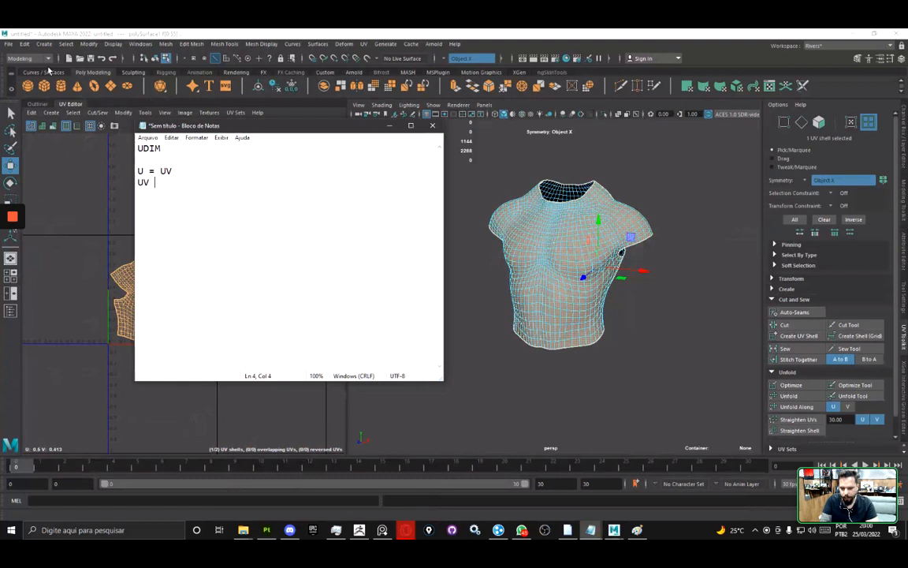
{"action": "type", "text": "= 2 eix"}
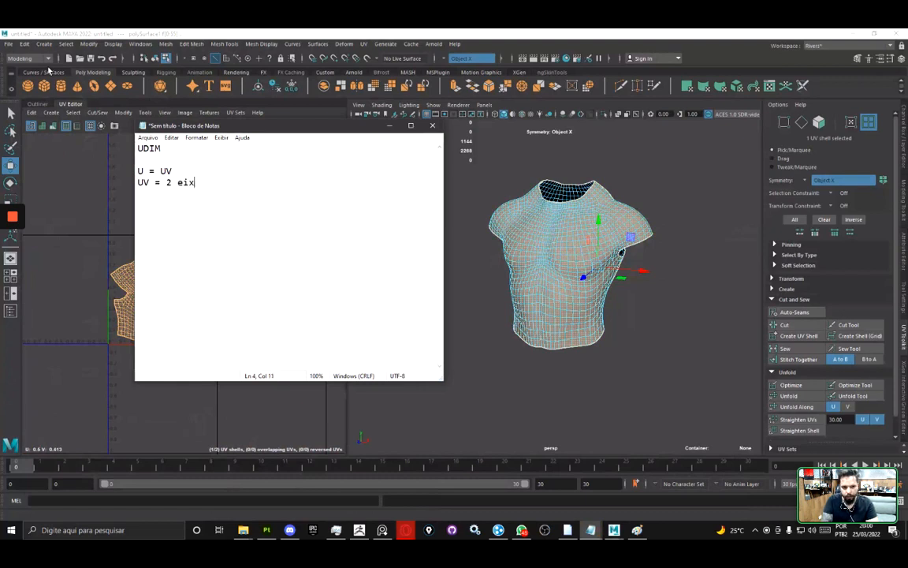
{"action": "type", "text": "os U "}
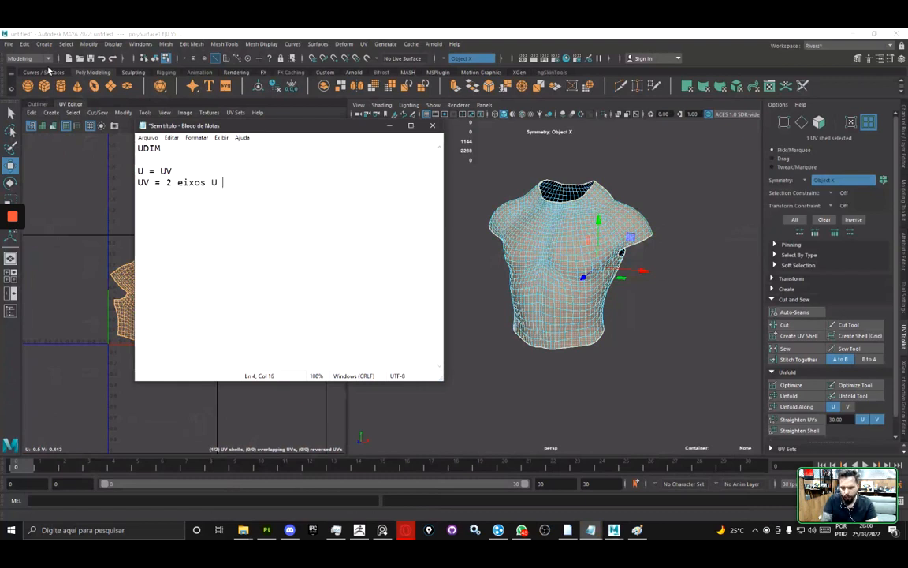
{"action": "type", "text": "= 1a"}
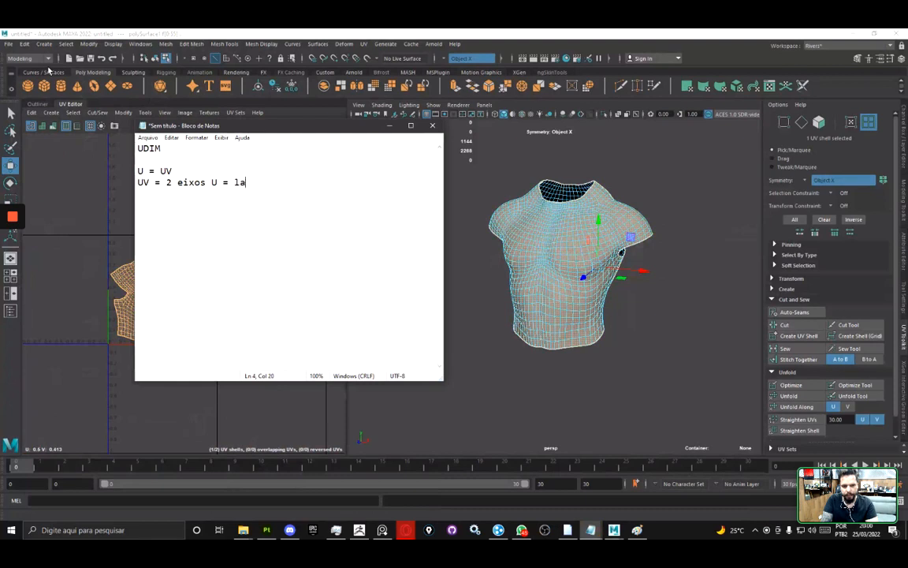
{"action": "type", "text": "rgura / V "}
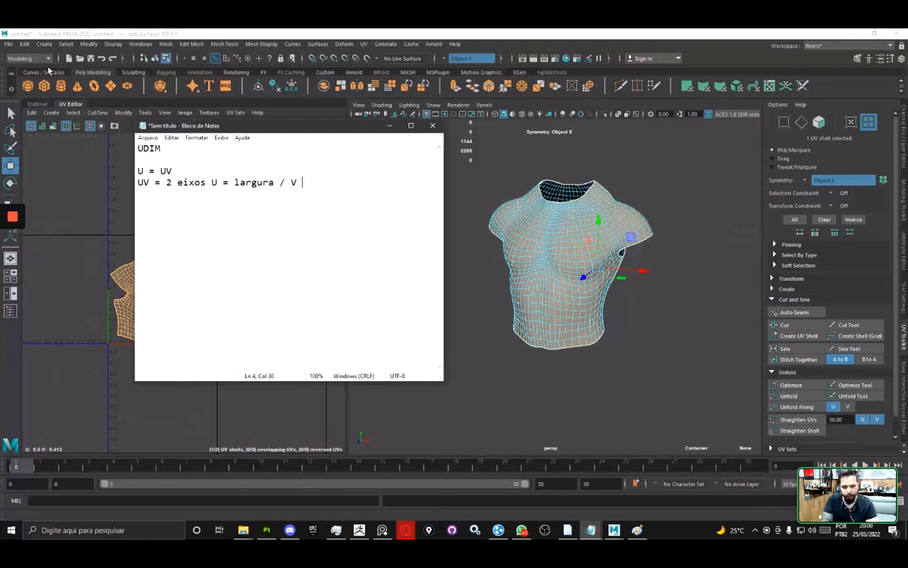
{"action": "type", "text": "= "}
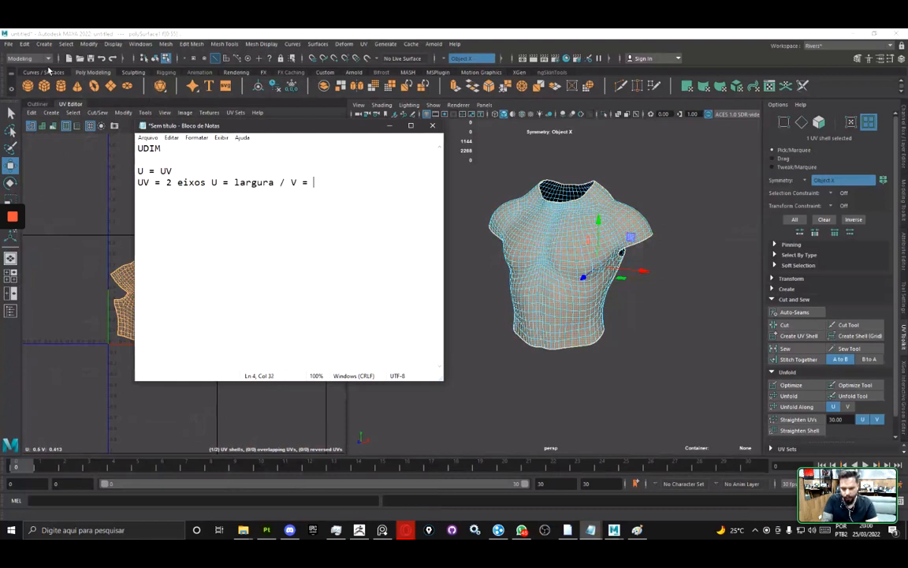
{"action": "type", "text": "altura"}
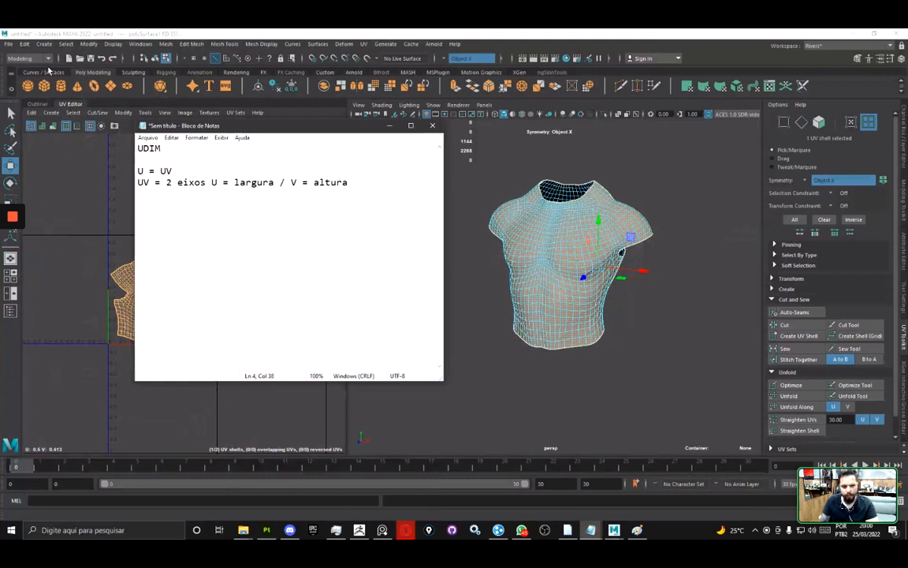
- Copy the word "altura" from the V definition and place the cursor in the word "largura"
{"action": "double_click", "coordinate": [330, 182]}
{"action": "key", "text": "ctrl+c"}
{"action": "left_click", "coordinate": [253, 182]}
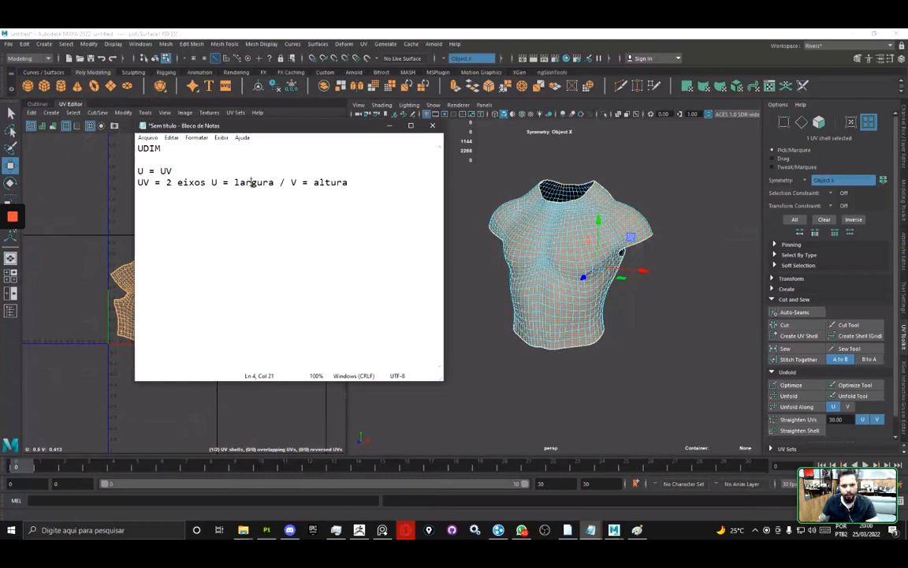
- Correct the UV line in the notes to read "U = altura/ V = largura / 2D"
{"action": "double_click", "coordinate": [252, 182]}
{"action": "key", "text": "ctrl+v"}
{"action": "double_click", "coordinate": [319, 182]}
{"action": "type", "text": "larg"}
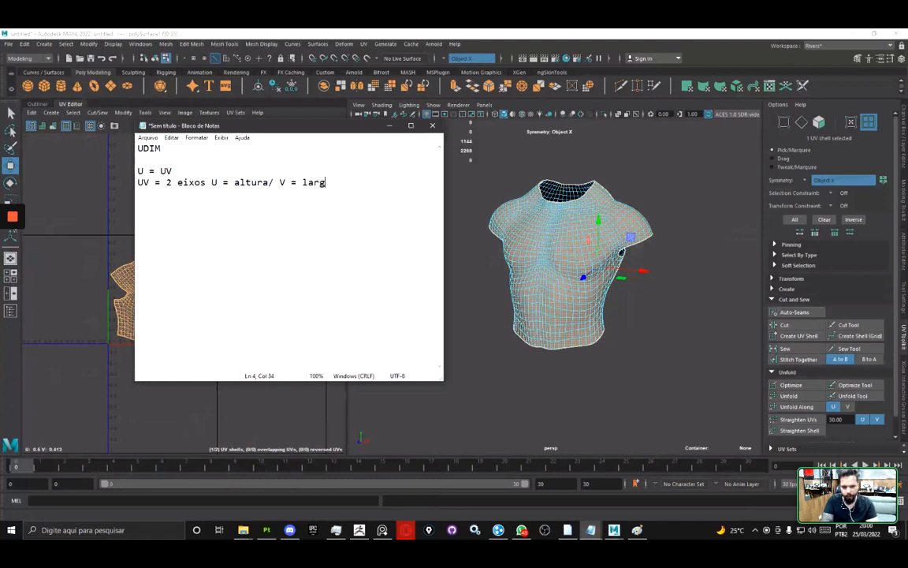
{"action": "type", "text": "ura / 2D"}
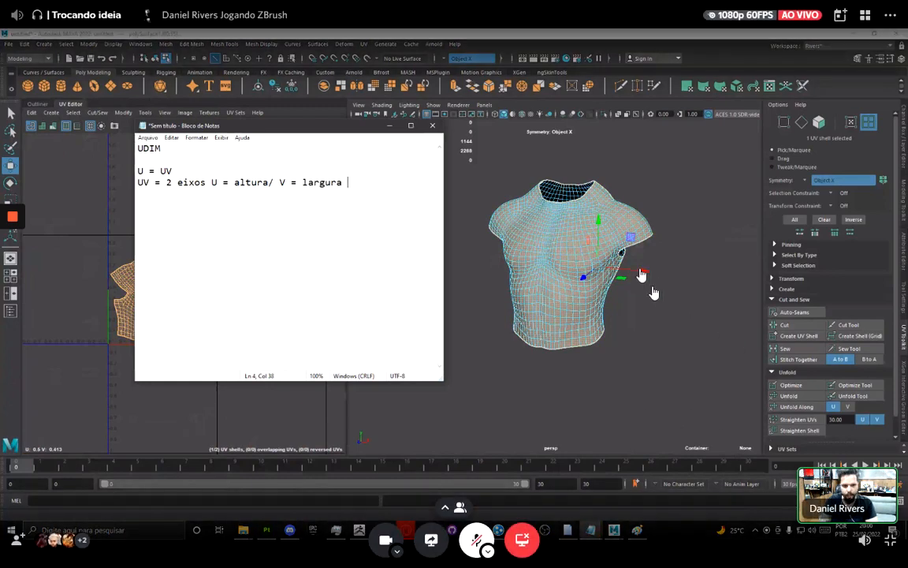
- Add the line "XYZ = 3 eixos" below the UV line in the notes
{"action": "key", "text": "Return"}
{"action": "type", "text": "X"}
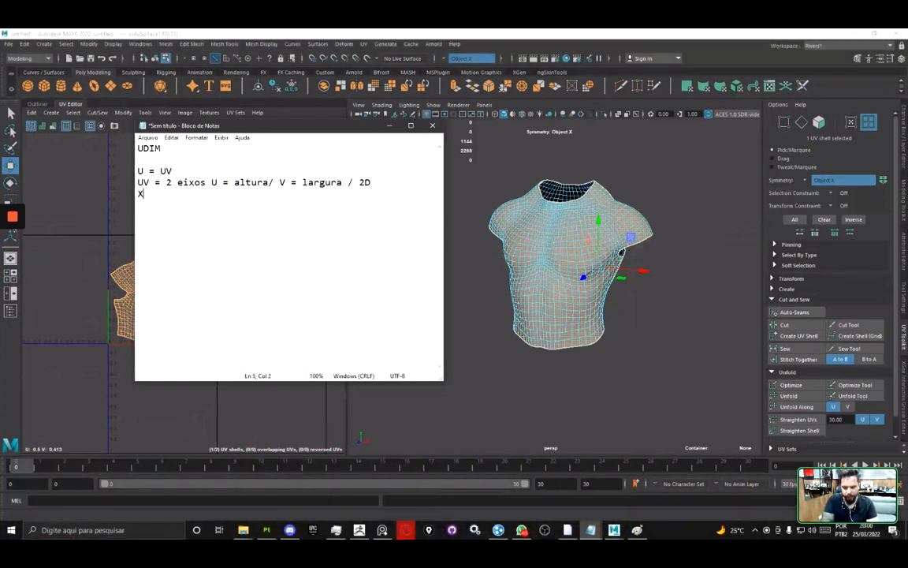
{"action": "type", "text": "YZ = 3 eixos"}
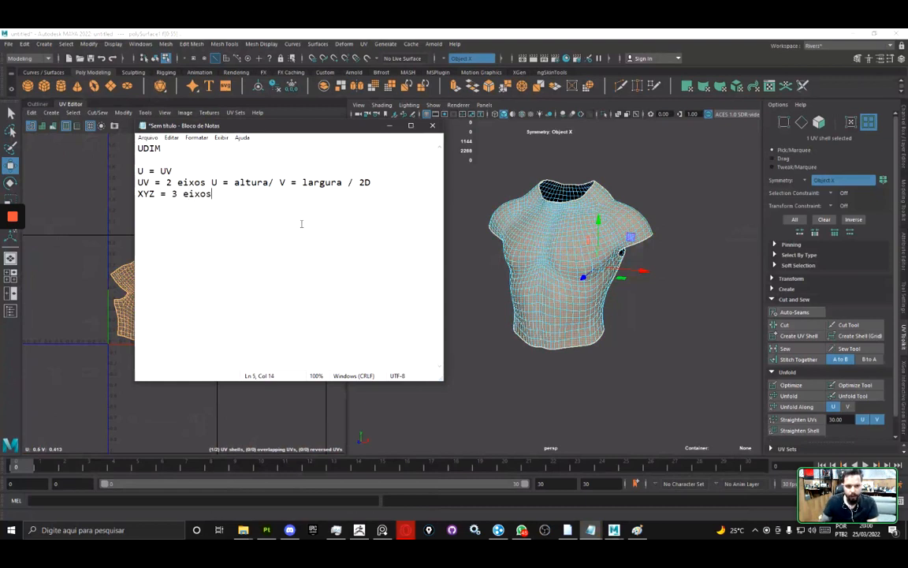
- Insert the line "DIM = Dimension" directly below "U = UV" in the notes
{"action": "key", "text": "Up"}
{"action": "key", "text": "Up"}
{"action": "key", "text": "Return"}
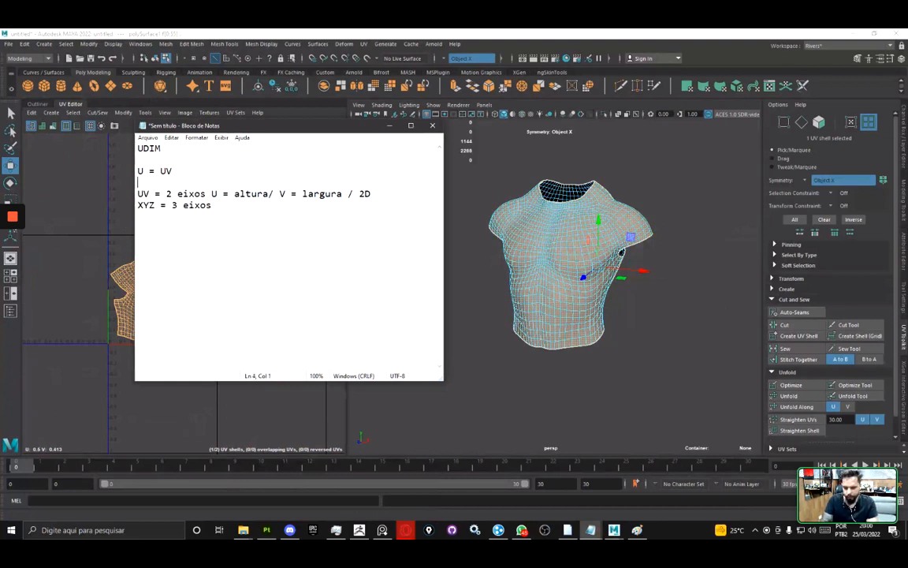
{"action": "type", "text": "DIM = DI"}
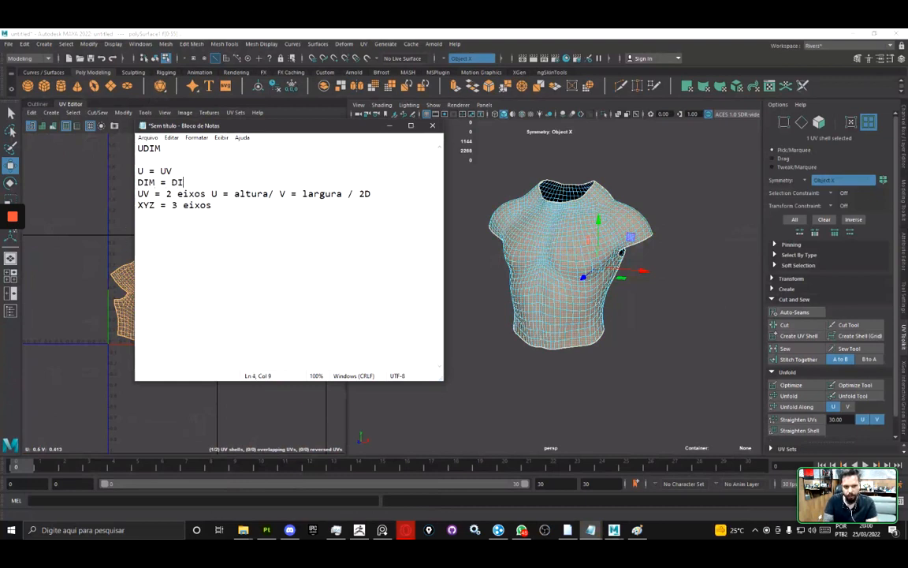
{"action": "type", "text": "mensipon"}
{"action": "key", "text": "BackSpace"}
{"action": "key", "text": "BackSpace"}
{"action": "key", "text": "BackSpace"}
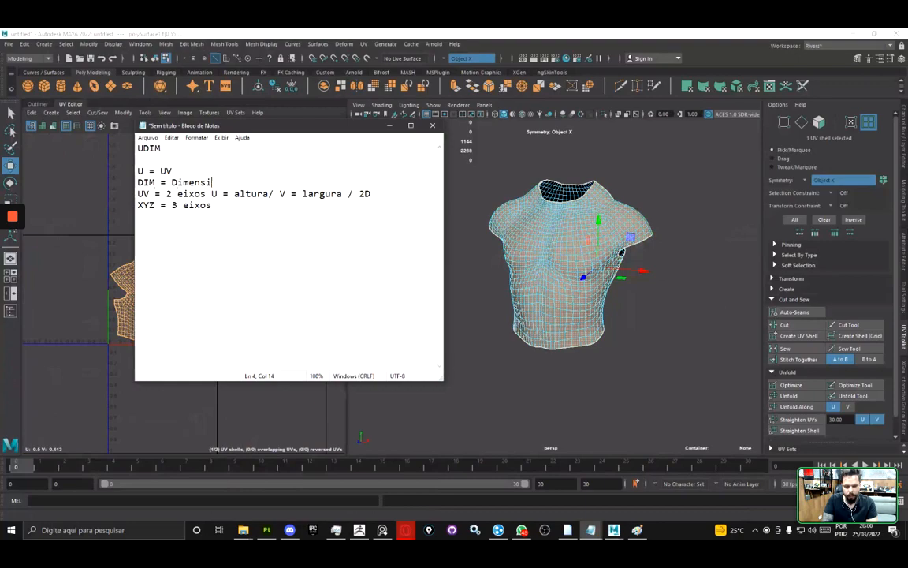
{"action": "type", "text": "ona"}
{"action": "key", "text": "BackSpace"}
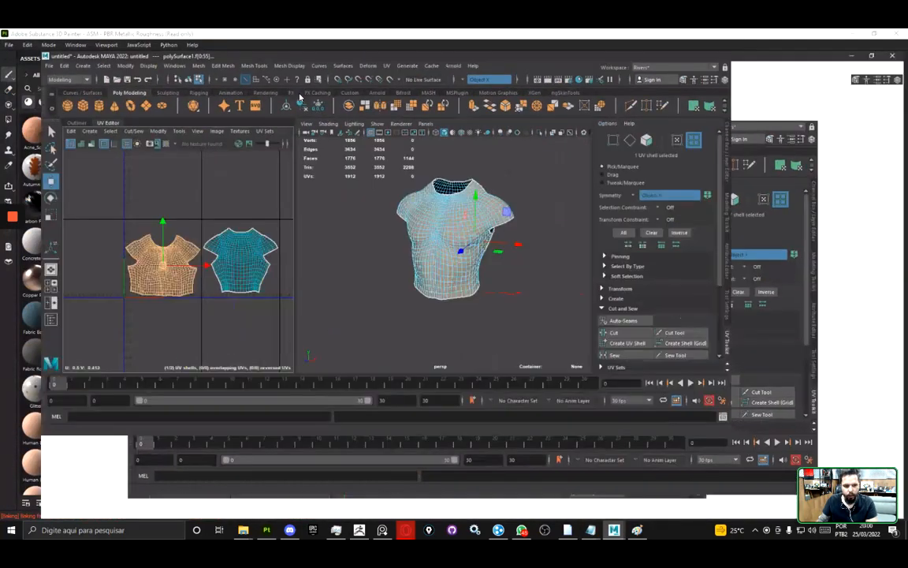
- Switch to Maya, outline the first UV tile around the front torso shell with a red rectangle annotation, and clear the markup
{"action": "double_click", "coordinate": [272, 94]}
{"action": "right_click_drag", "start_coordinate": [117, 311], "coordinate": [167, 207], "text": "alt"}
{"action": "left_click_drag", "start_coordinate": [82, 193], "coordinate": [281, 387]}
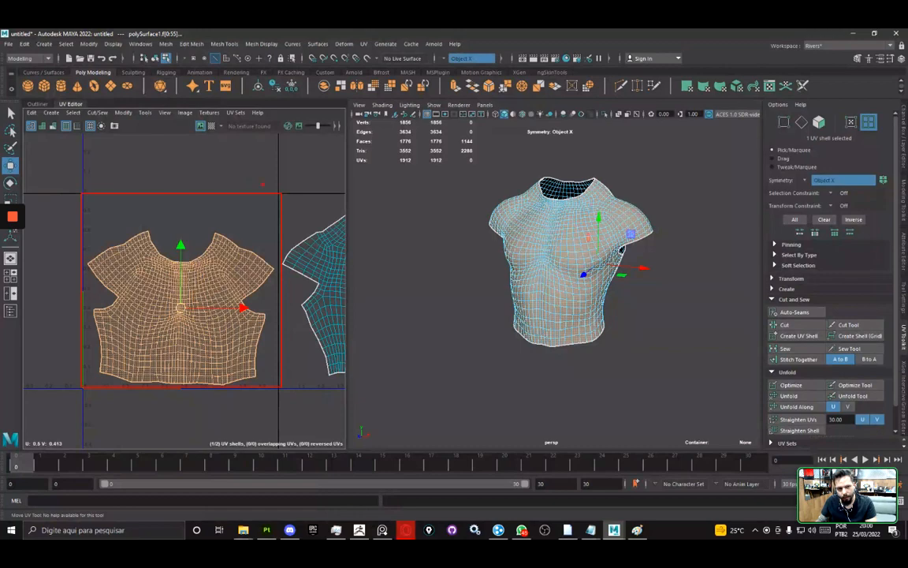
{"action": "key", "text": "Escape"}
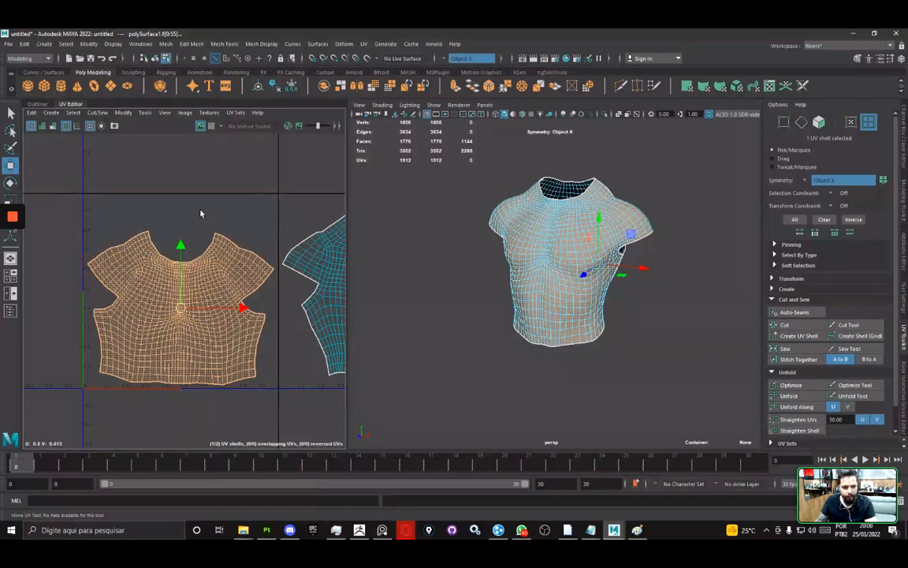
- Examine the empty UV tiles beside the torso shells and mark the row of tiles with a red annotation stroke
{"action": "mouse_move", "coordinate": [193, 212]}
{"action": "middle_mouse_down", "text": "alt"}
{"action": "mouse_move", "coordinate": [226, 203]}
{"action": "mouse_move", "coordinate": [106, 203]}
{"action": "mouse_move", "coordinate": [134, 212]}
{"action": "mouse_move", "coordinate": [23, 216]}
{"action": "middle_mouse_up", "text": "alt"}
{"action": "middle_click_drag", "start_coordinate": [227, 224], "coordinate": [50, 238], "text": "alt"}
{"action": "middle_click_drag", "start_coordinate": [221, 251], "coordinate": [63, 271], "text": "alt"}
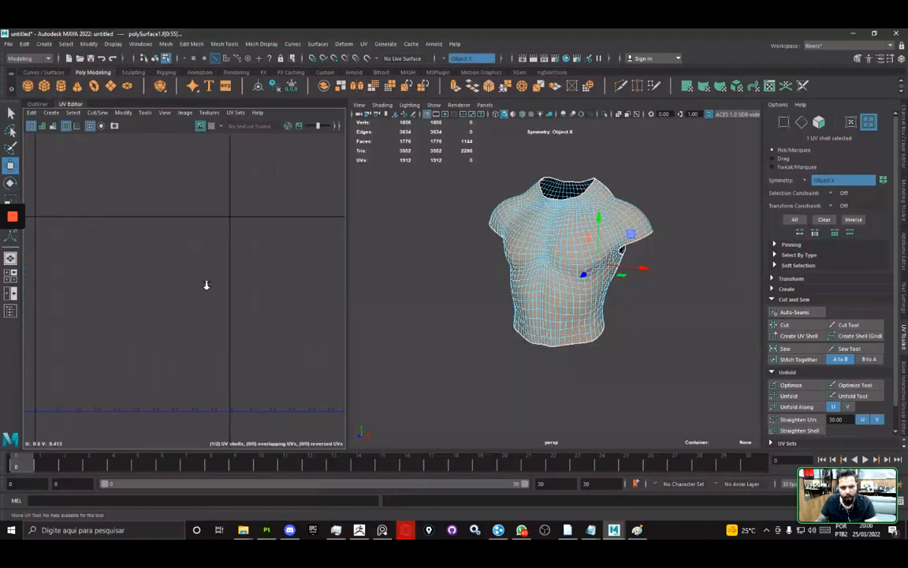
{"action": "scroll", "coordinate": [234, 284], "scroll_direction": "down", "scroll_amount": 5}
{"action": "scroll", "coordinate": [260, 290], "scroll_direction": "up", "scroll_amount": 2}
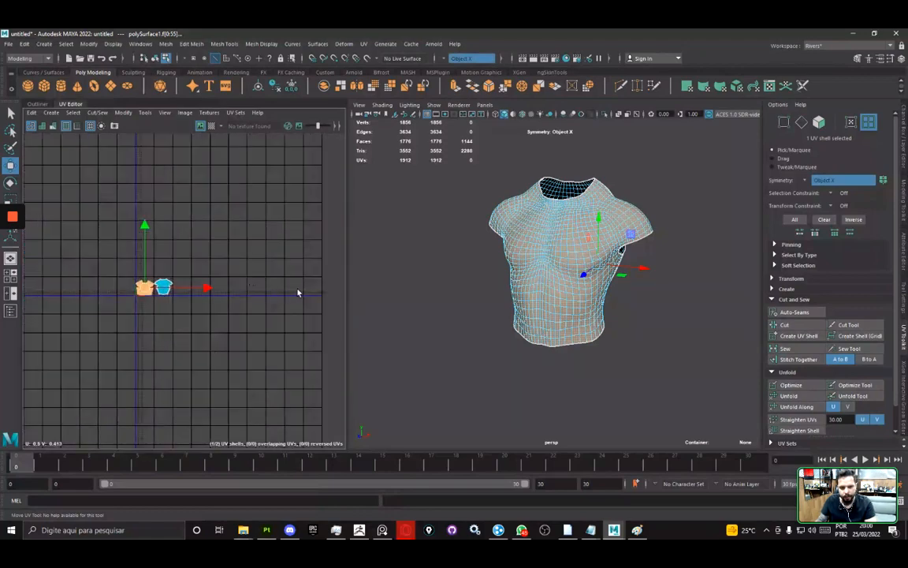
{"action": "key", "text": "ctrl+2"}
{"action": "left_click_drag", "start_coordinate": [323, 285], "coordinate": [365, 278], "text": "ctrl+shift"}
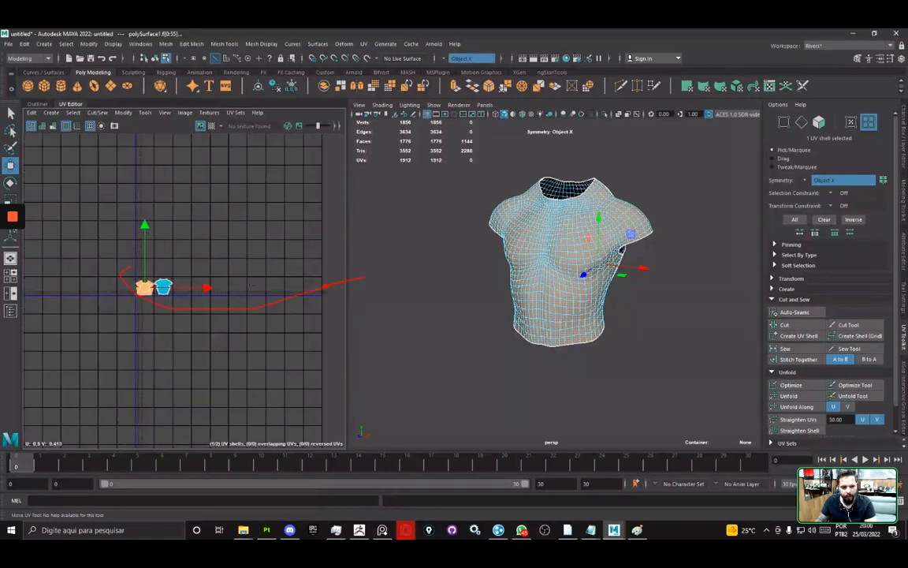
- Examine the full extent of the UV tile grid and how the two torso shells sit in adjacent tiles
{"action": "middle_click_drag", "start_coordinate": [264, 231], "coordinate": [248, 256], "text": "alt"}
{"action": "scroll", "coordinate": [282, 258], "scroll_direction": "down", "scroll_amount": 2}
{"action": "scroll", "coordinate": [276, 260], "scroll_direction": "up", "scroll_amount": 1}
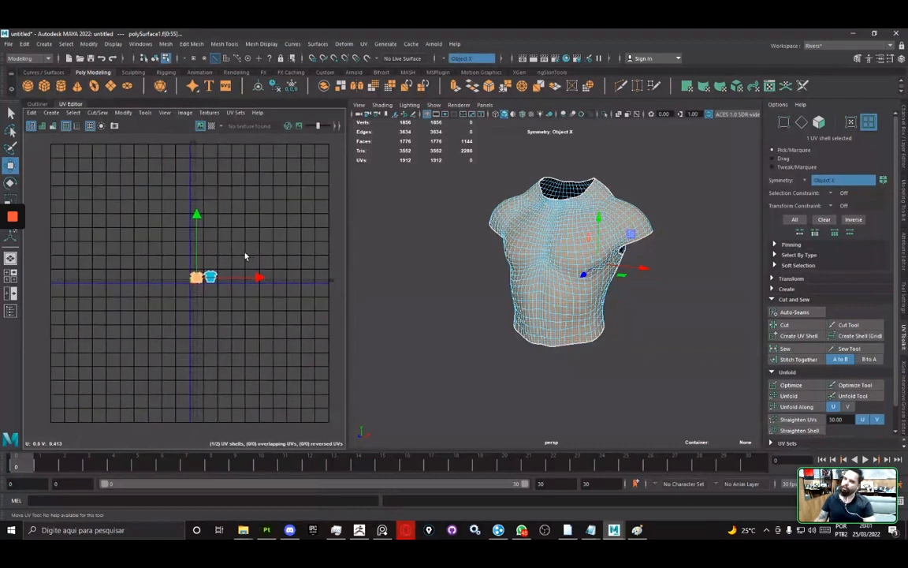
{"action": "scroll", "coordinate": [228, 261], "scroll_direction": "up", "scroll_amount": 5}
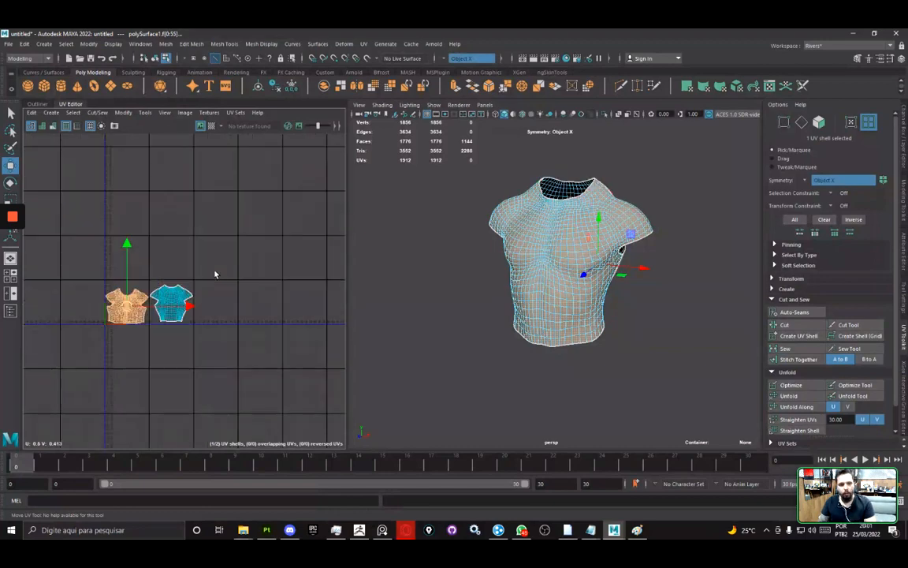
{"action": "scroll", "coordinate": [210, 266], "scroll_direction": "down", "scroll_amount": 6}
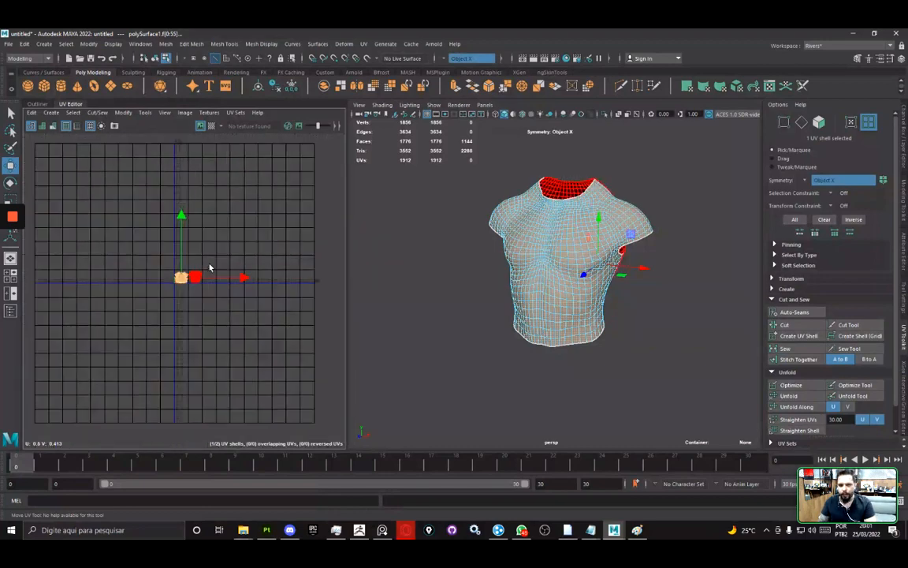
{"action": "scroll", "coordinate": [210, 265], "scroll_direction": "up", "scroll_amount": 2}
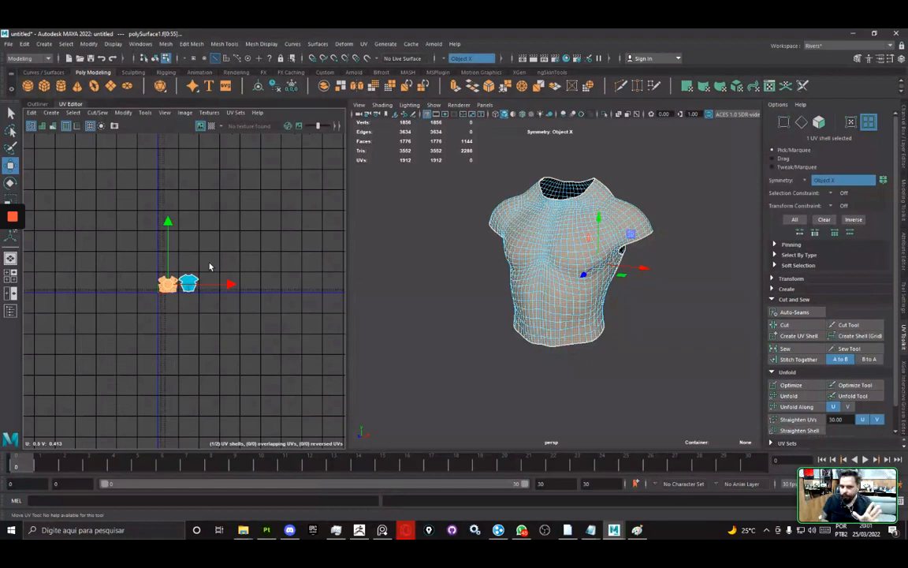
{"action": "scroll", "coordinate": [206, 266], "scroll_direction": "up", "scroll_amount": 5}
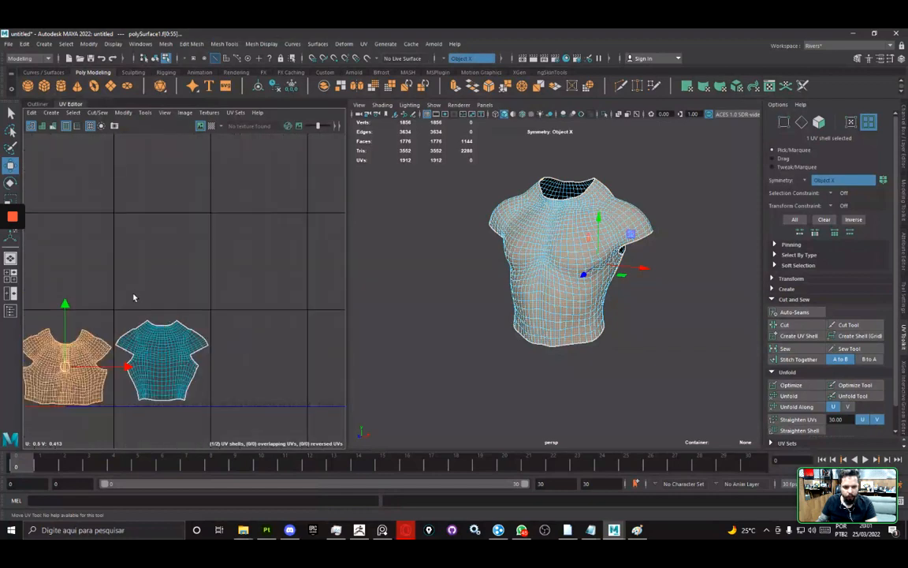
{"action": "middle_click_drag", "start_coordinate": [119, 263], "coordinate": [199, 255], "text": "alt"}
{"action": "scroll", "coordinate": [186, 217], "scroll_direction": "up", "scroll_amount": 2}
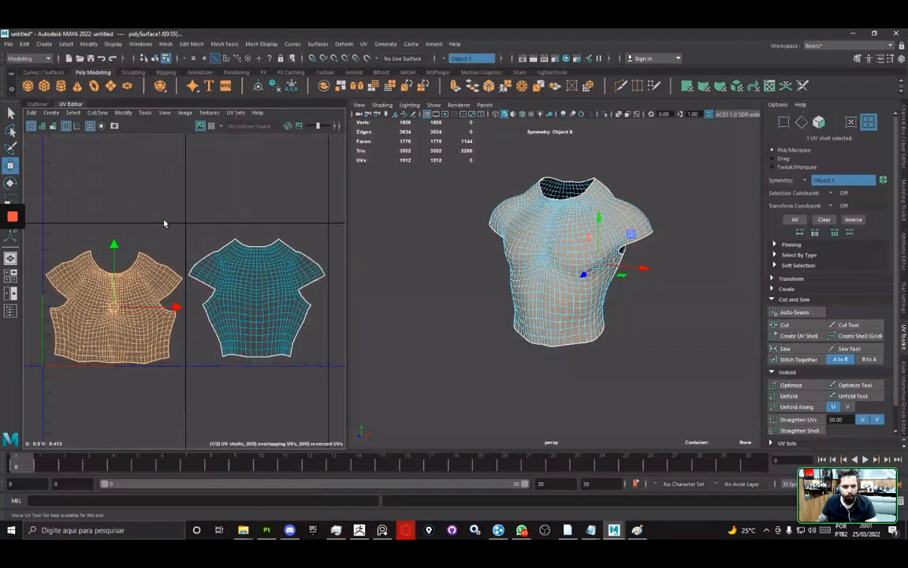
{"action": "scroll", "coordinate": [169, 217], "scroll_direction": "up", "scroll_amount": 2}
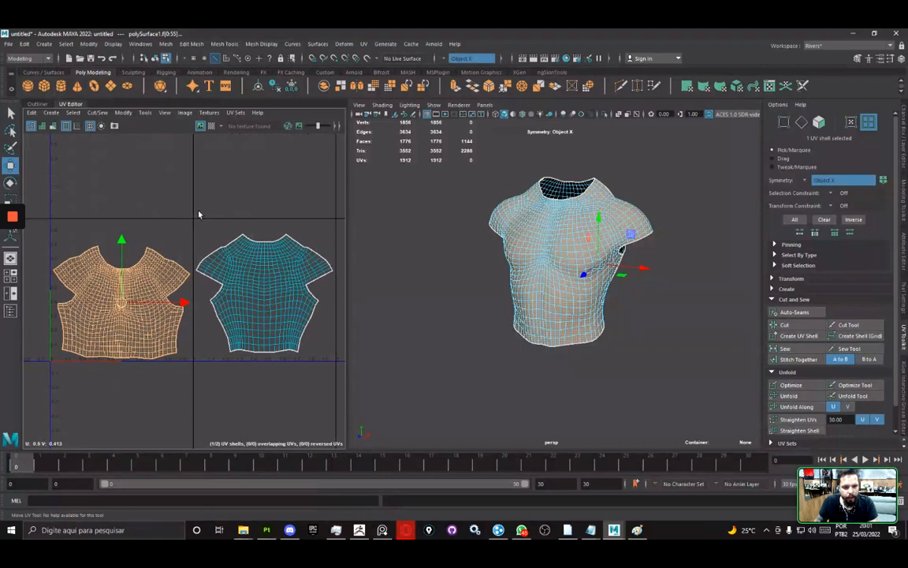
- Select the front and back UV shells in turn, and outline the front shell's tile and its edges with red annotations
{"action": "left_click", "coordinate": [199, 215]}
{"action": "scroll", "coordinate": [195, 218], "scroll_direction": "down", "scroll_amount": 1}
{"action": "scroll", "coordinate": [193, 219], "scroll_direction": "up", "scroll_amount": 1}
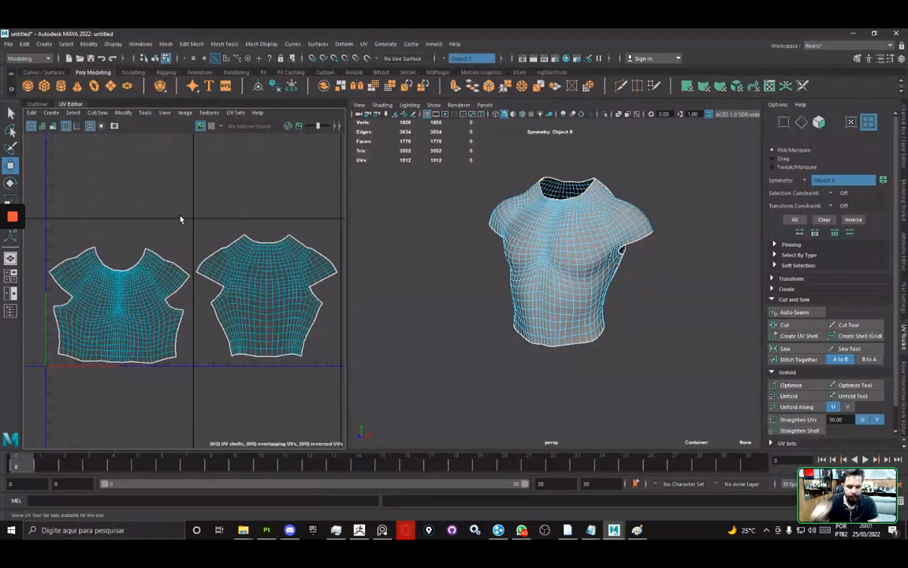
{"action": "left_click", "coordinate": [152, 290]}
{"action": "left_click", "coordinate": [246, 248]}
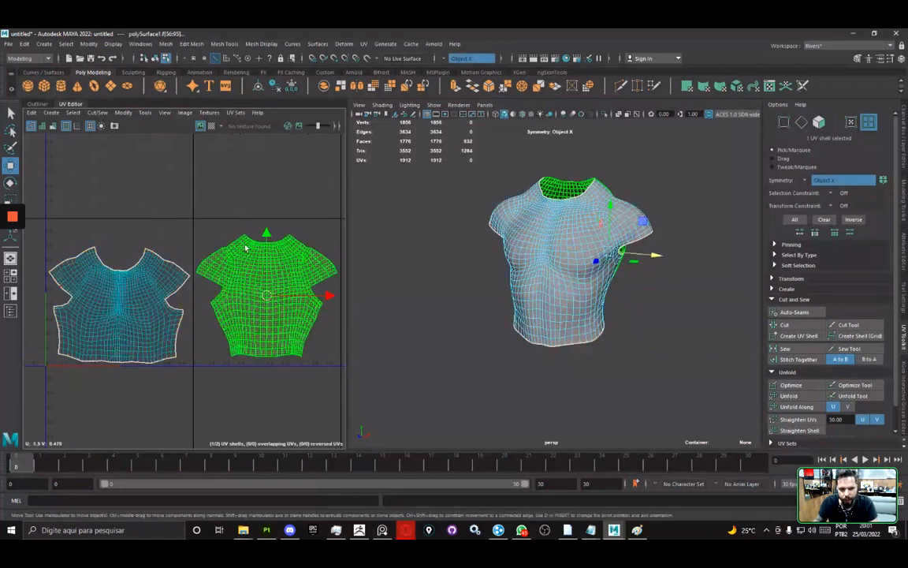
{"action": "mouse_move", "coordinate": [236, 204]}
{"action": "middle_mouse_down", "text": "alt"}
{"action": "mouse_move", "coordinate": [172, 201]}
{"action": "mouse_move", "coordinate": [233, 203]}
{"action": "mouse_move", "coordinate": [228, 195]}
{"action": "middle_mouse_up", "text": "alt"}
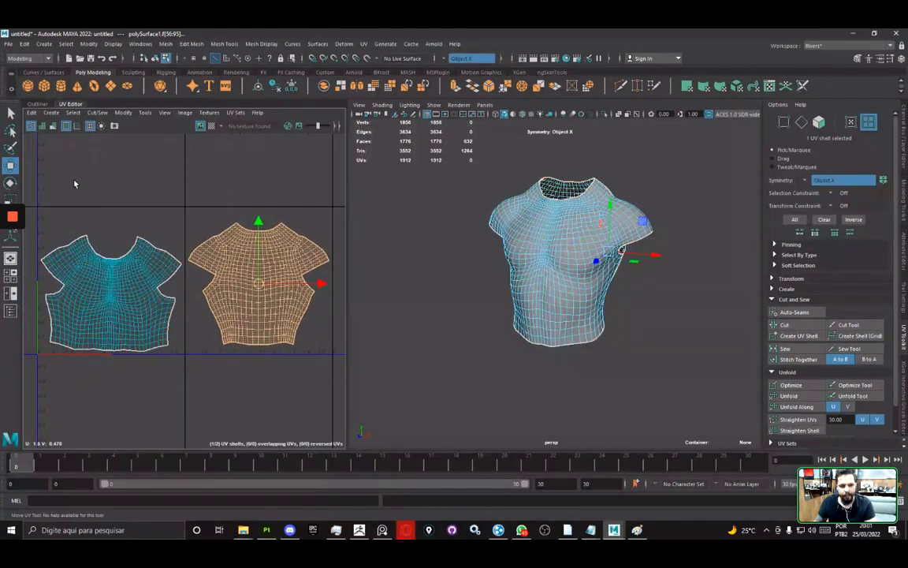
{"action": "mouse_move", "coordinate": [37, 203]}
{"action": "left_mouse_down"}
{"action": "mouse_move", "coordinate": [185, 355]}
{"action": "mouse_move", "coordinate": [53, 372]}
{"action": "mouse_move", "coordinate": [27, 186]}
{"action": "mouse_move", "coordinate": [30, 204]}
{"action": "left_mouse_up"}
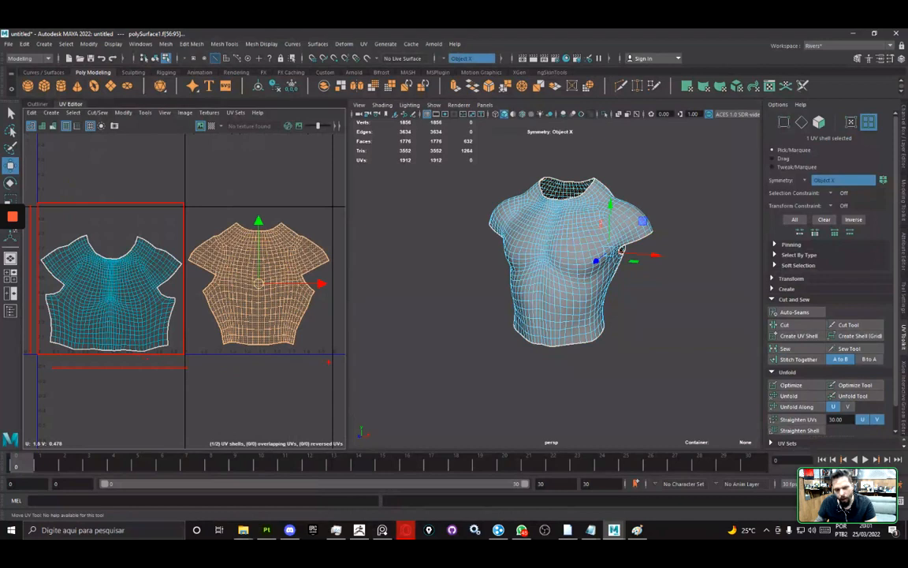
{"action": "left_click_drag", "start_coordinate": [332, 365], "coordinate": [101, 365]}
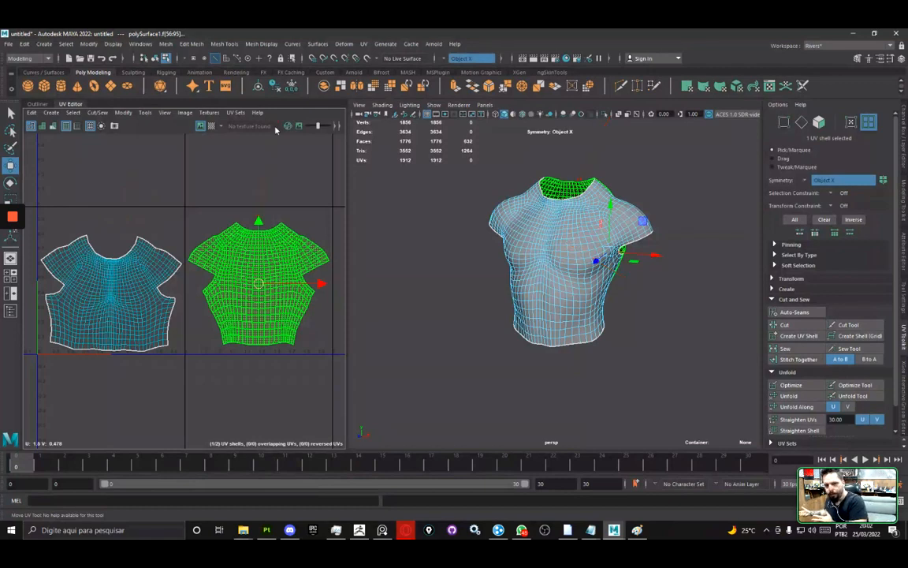
- Select the torso as a whole object and export the selection as FBX named MeshTronco_LowPoly_UDIM in the Meshes folder
{"action": "right_click_drag", "start_coordinate": [590, 197], "coordinate": [544, 167]}
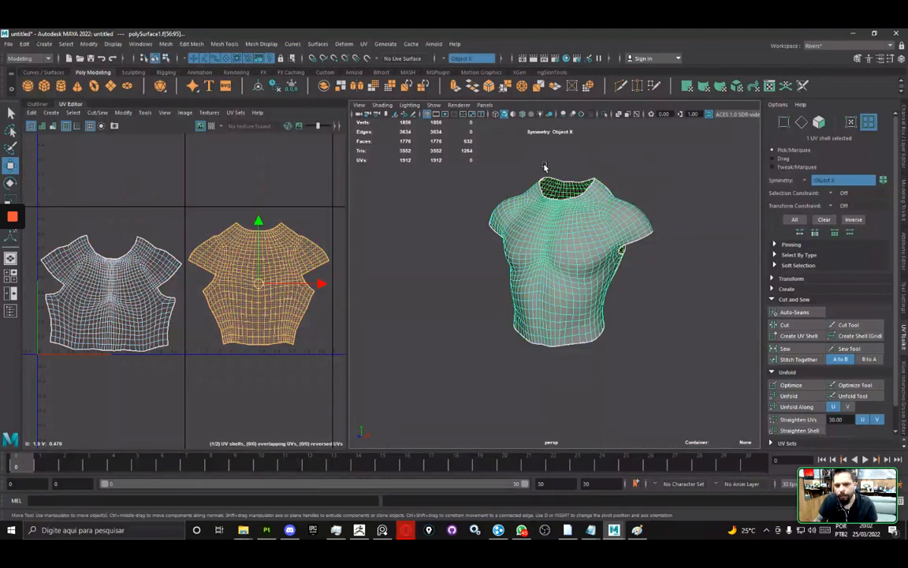
{"action": "left_click", "coordinate": [8, 43]}
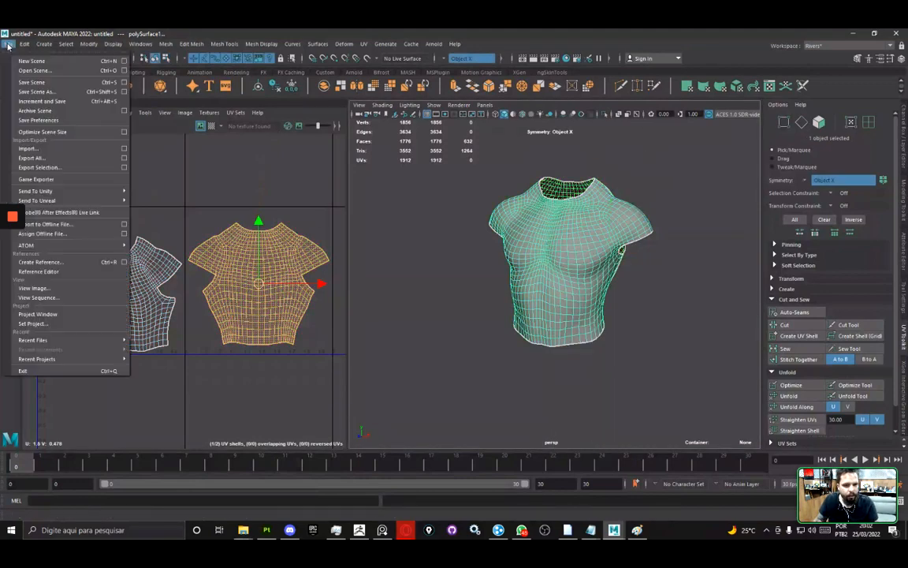
{"action": "left_click", "coordinate": [124, 169]}
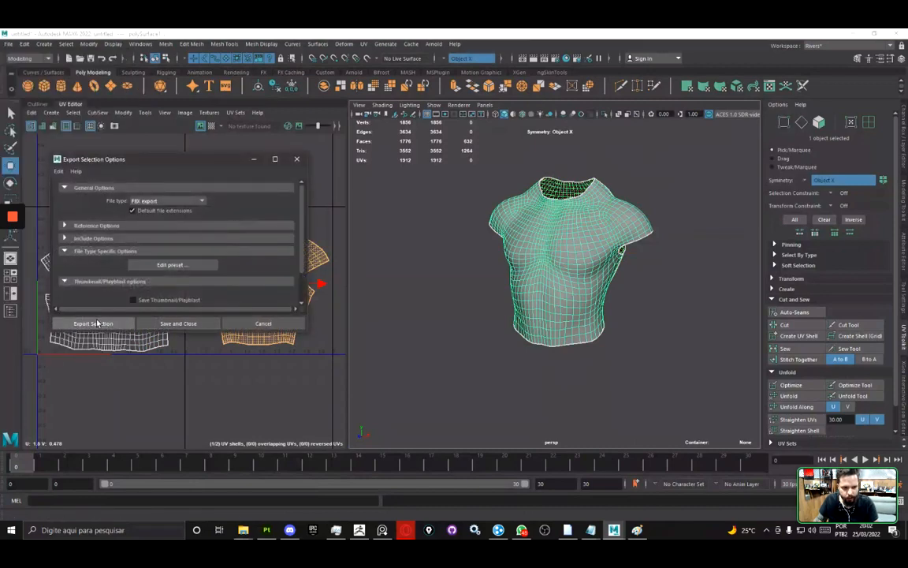
{"action": "left_click", "coordinate": [96, 324]}
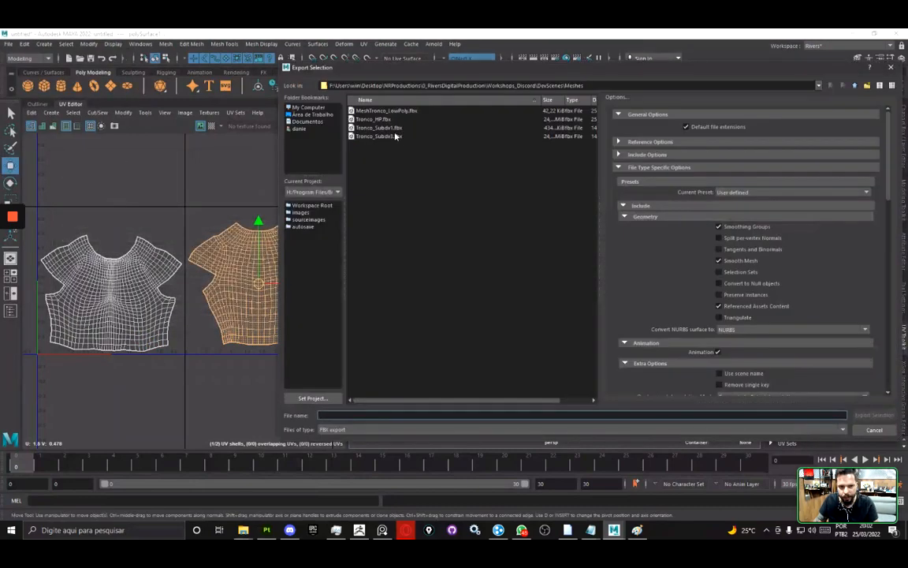
{"action": "left_click", "coordinate": [386, 110]}
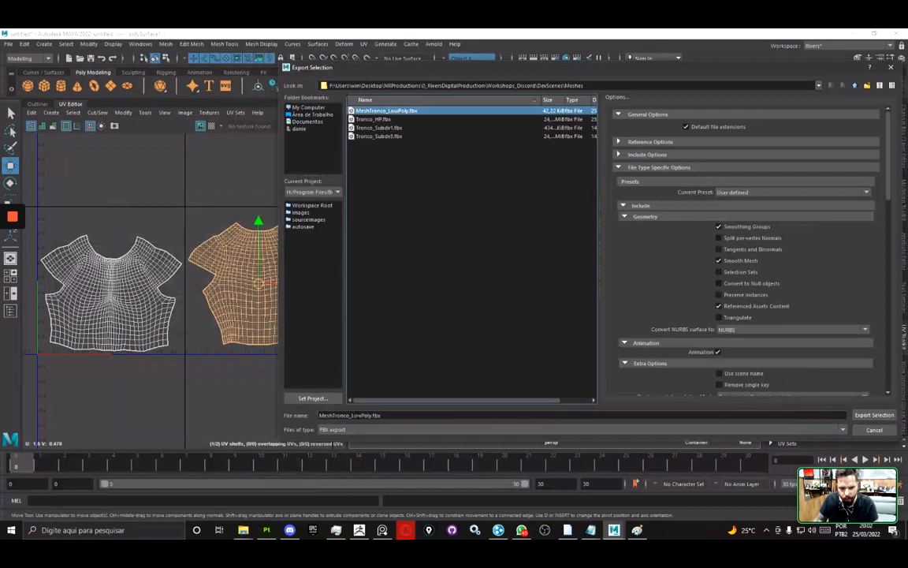
{"action": "left_click", "coordinate": [371, 415]}
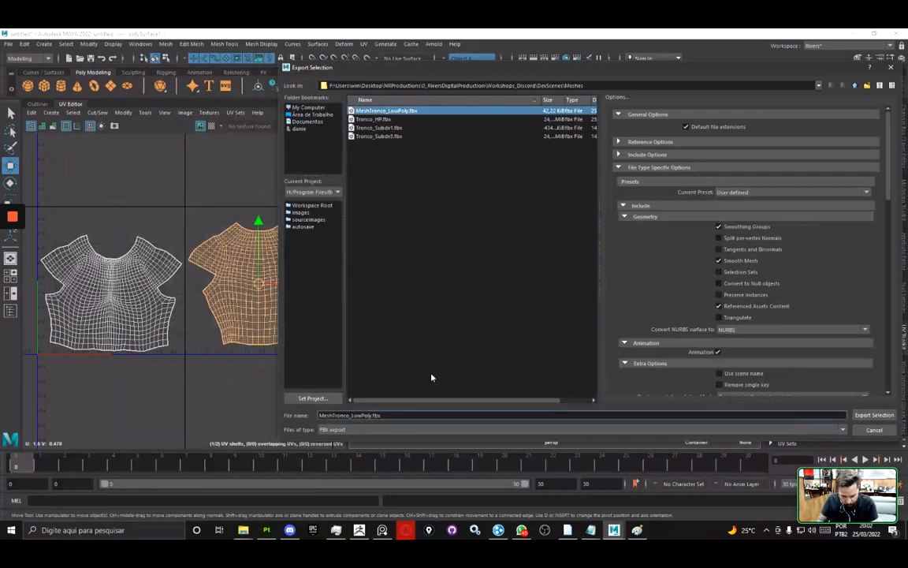
{"action": "type", "text": "_UDIM"}
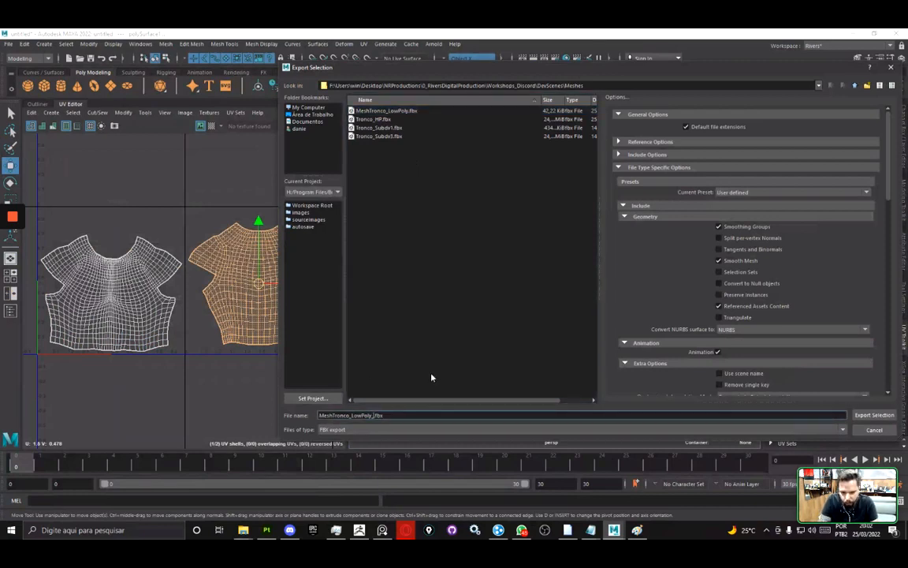
{"action": "key", "text": "Return"}
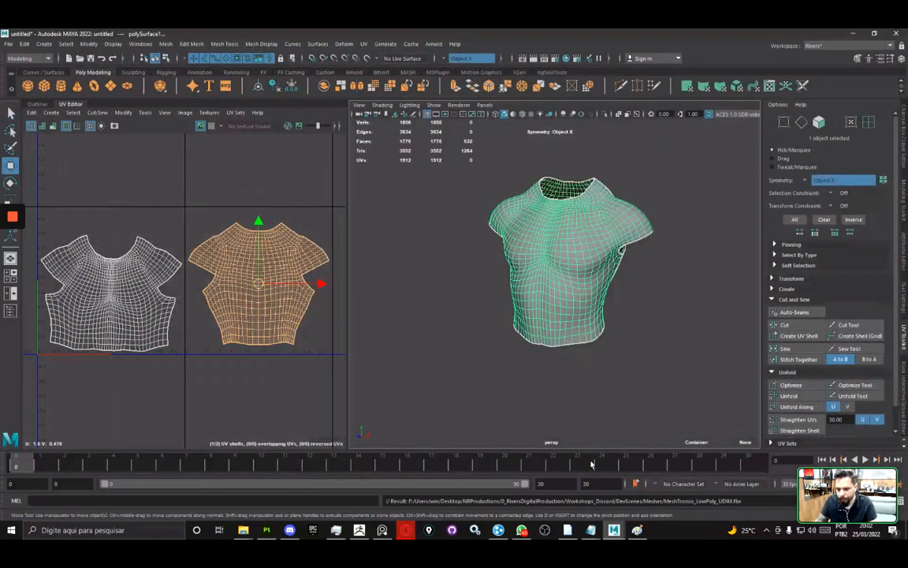
- Switch to Adobe Substance 3D Painter
{"action": "mouse_move", "coordinate": [406, 533]}
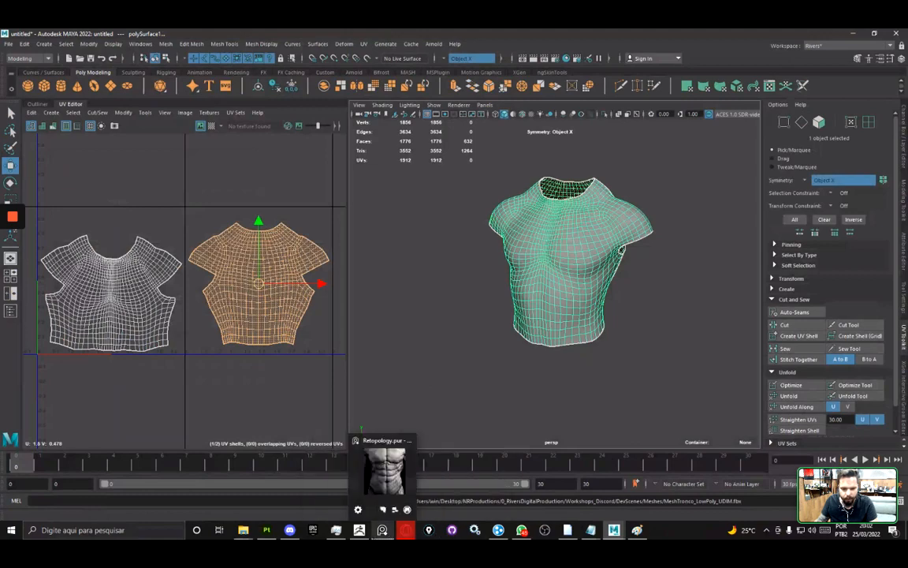
{"action": "mouse_move", "coordinate": [627, 430]}
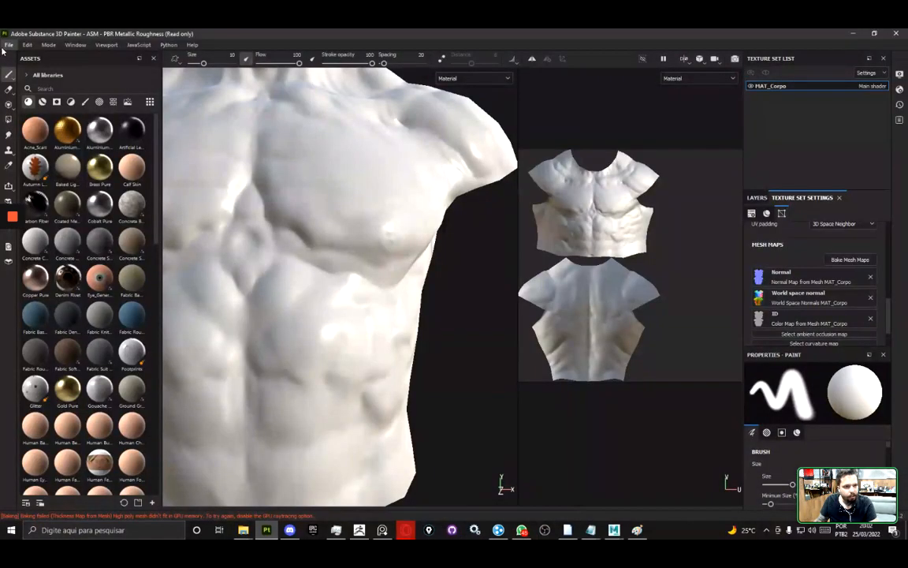
- Create a new project from the MeshTronco_LowPoly_UDIM mesh without the UV Tile workflow, discarding the unsaved changes to the current project
{"action": "left_click", "coordinate": [16, 56]}
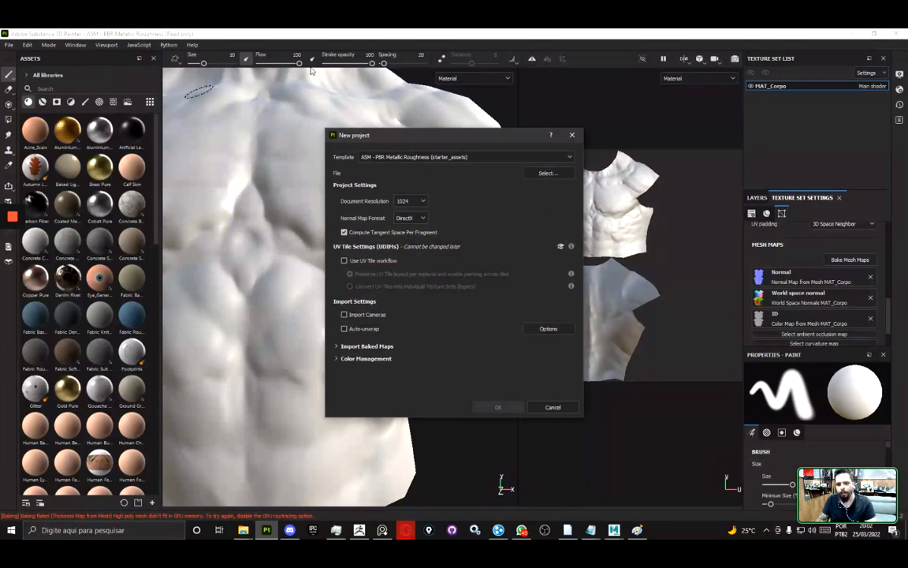
{"action": "left_click", "coordinate": [547, 172]}
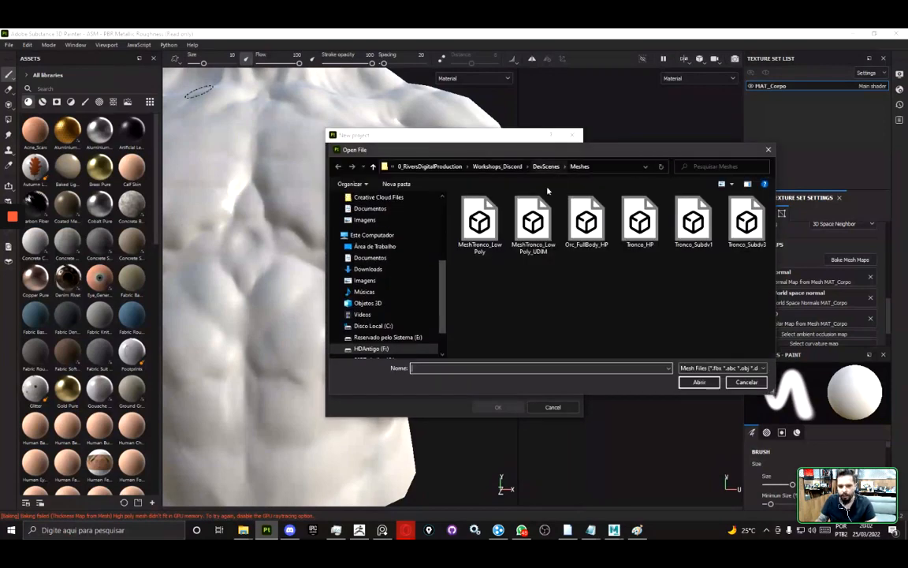
{"action": "double_click", "coordinate": [535, 227]}
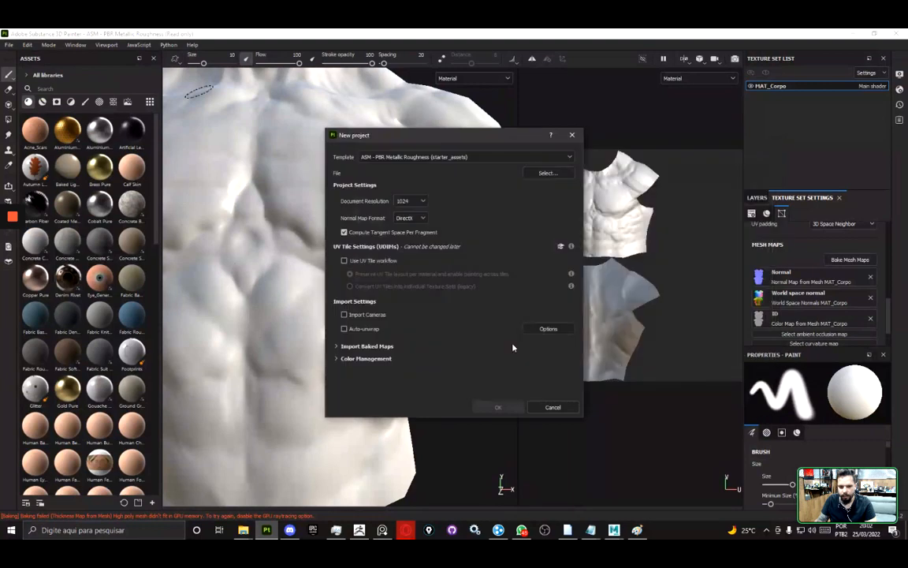
{"action": "left_click", "coordinate": [501, 407]}
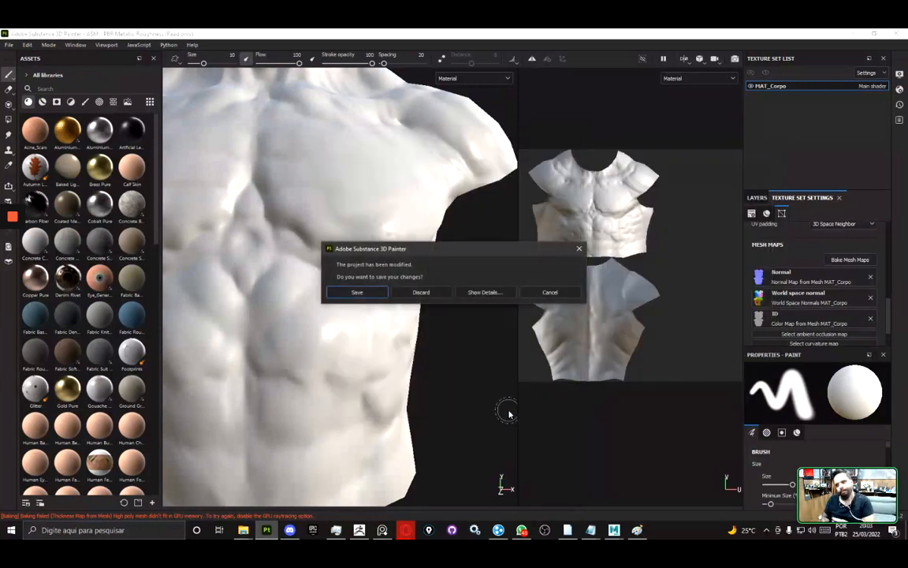
{"action": "left_click", "coordinate": [422, 294]}
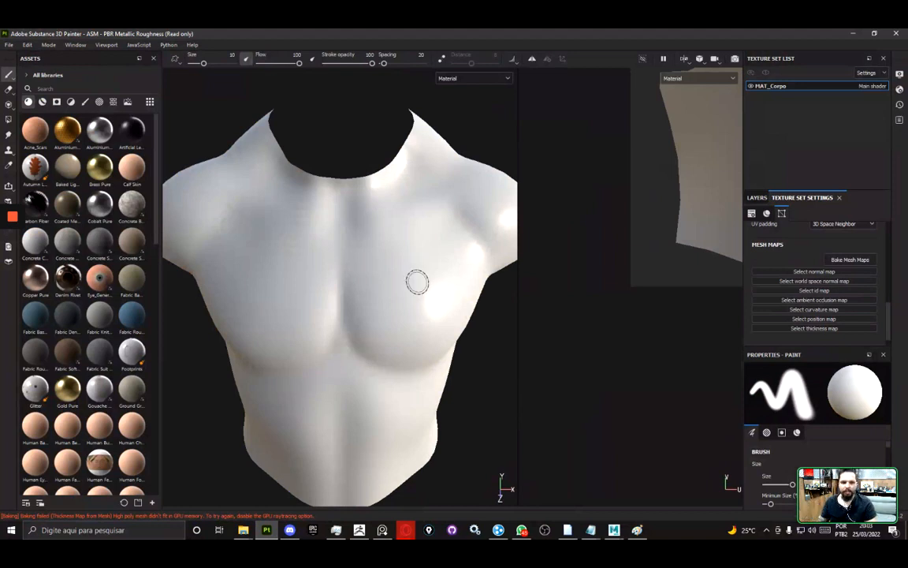
{"action": "scroll", "coordinate": [417, 280], "scroll_direction": "down", "scroll_amount": 5}
{"action": "left_click_drag", "start_coordinate": [379, 299], "coordinate": [348, 331], "text": "alt"}
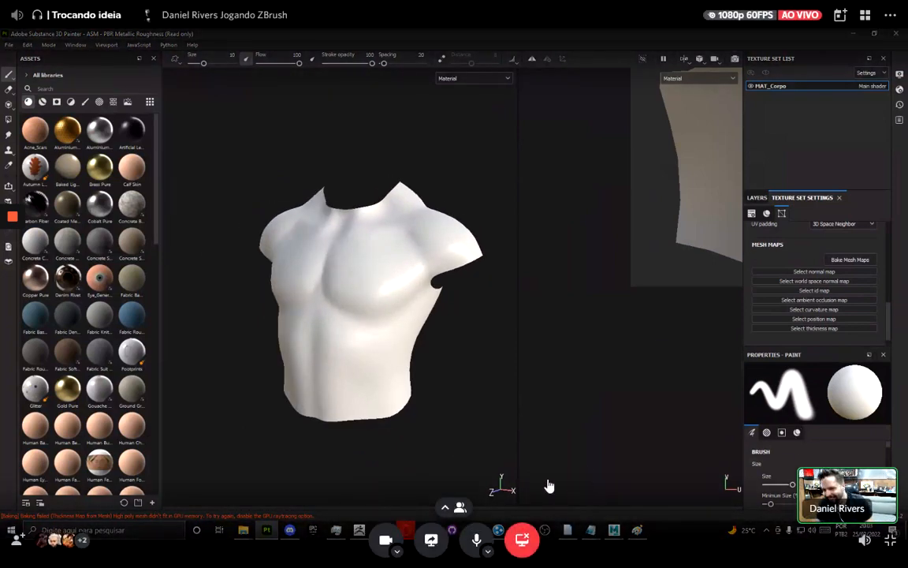
{"action": "left_click", "coordinate": [853, 261]}
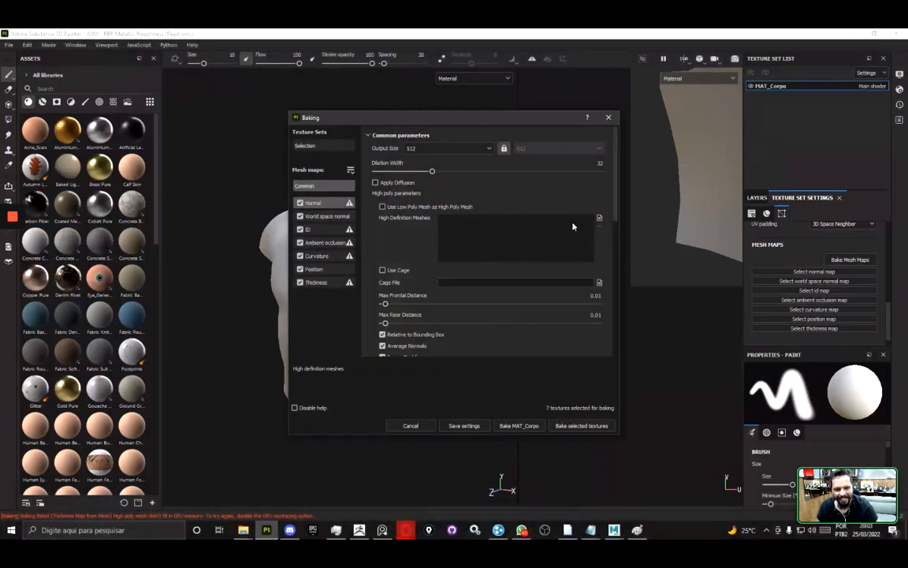
{"action": "left_click", "coordinate": [442, 145]}
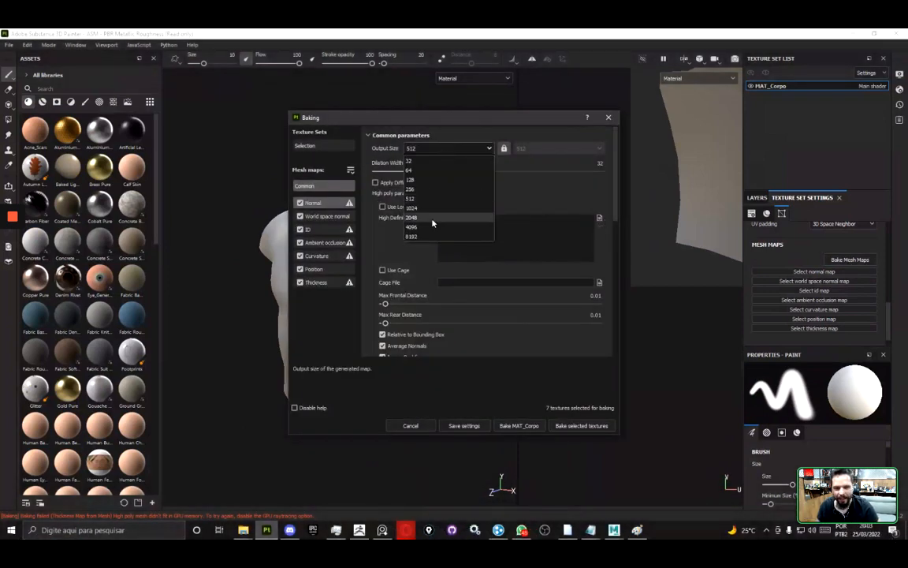
{"action": "left_click", "coordinate": [398, 196]}
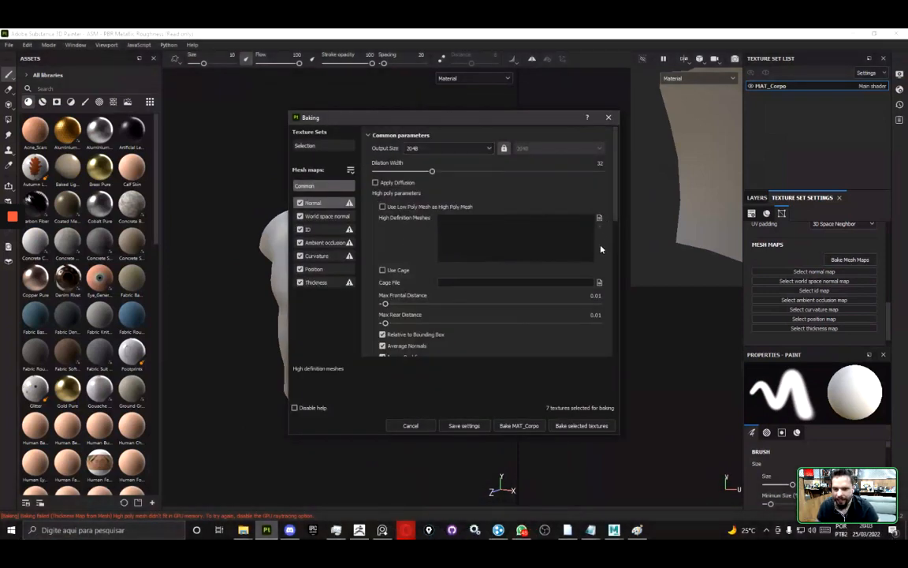
{"action": "left_click", "coordinate": [599, 216]}
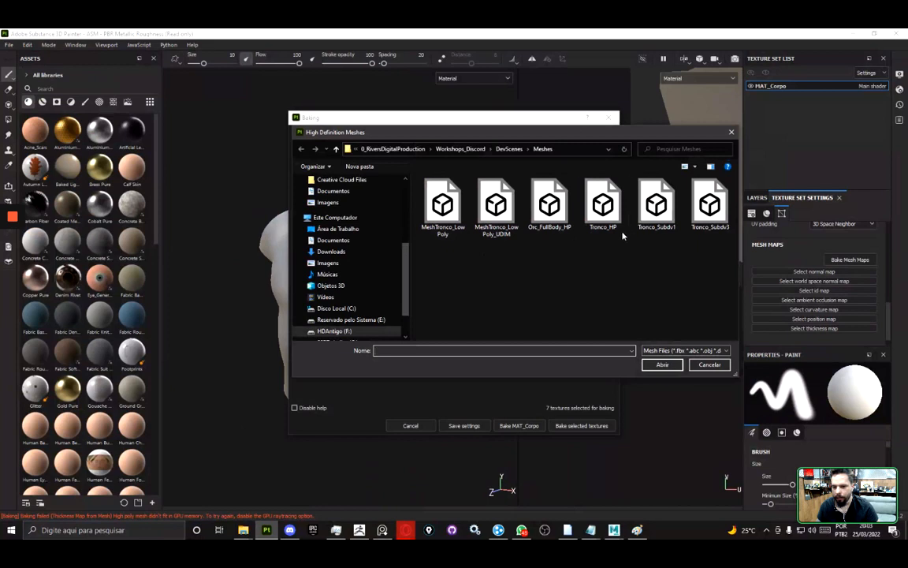
{"action": "left_click", "coordinate": [603, 206]}
{"action": "left_click", "coordinate": [662, 364]}
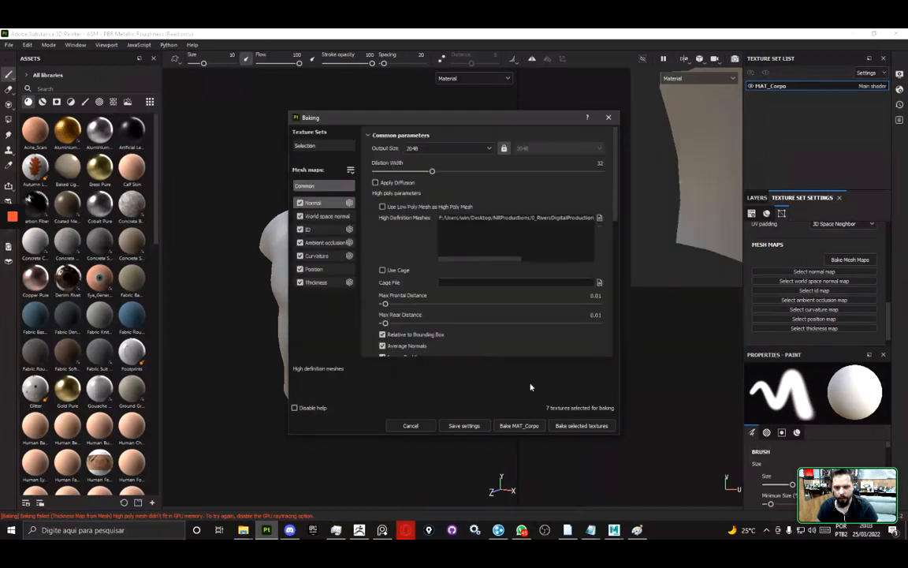
{"action": "left_click", "coordinate": [608, 117]}
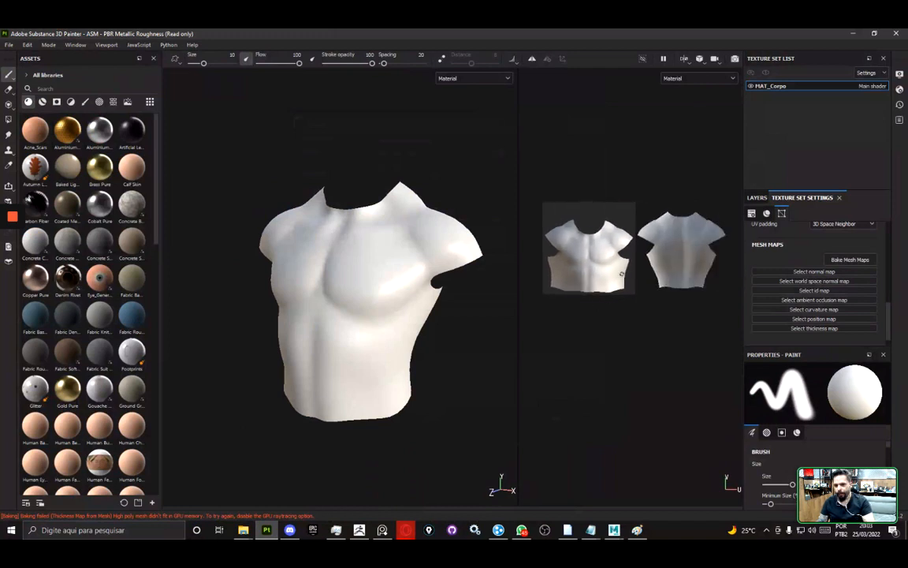
- Examine both torso shells in the 2D view and outline the area around the back shell
{"action": "middle_click_drag", "start_coordinate": [618, 230], "coordinate": [606, 235], "text": "alt"}
{"action": "scroll", "coordinate": [608, 233], "scroll_direction": "up", "scroll_amount": 1}
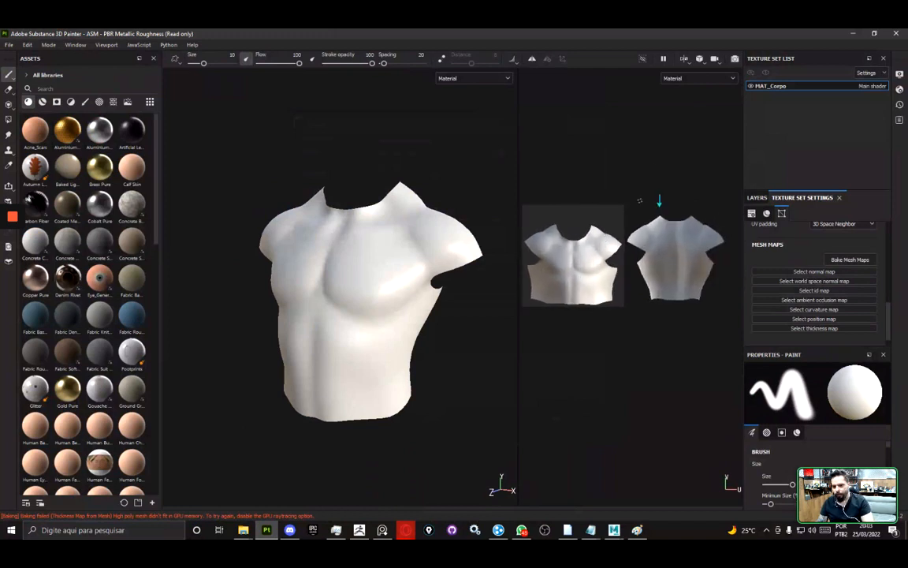
{"action": "left_click_drag", "start_coordinate": [621, 206], "coordinate": [726, 307]}
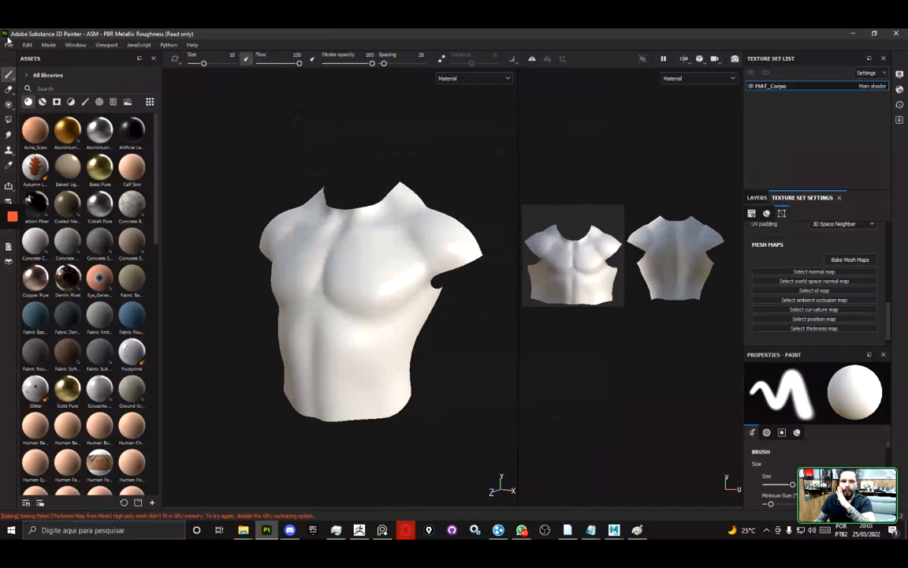
- Create a new project from MeshTronco_LowPoly_UDIM with the UV Tile workflow enabled, preserving the tile layout per material, and discard the open project's changes
{"action": "left_click", "coordinate": [9, 45]}
{"action": "left_click", "coordinate": [17, 57]}
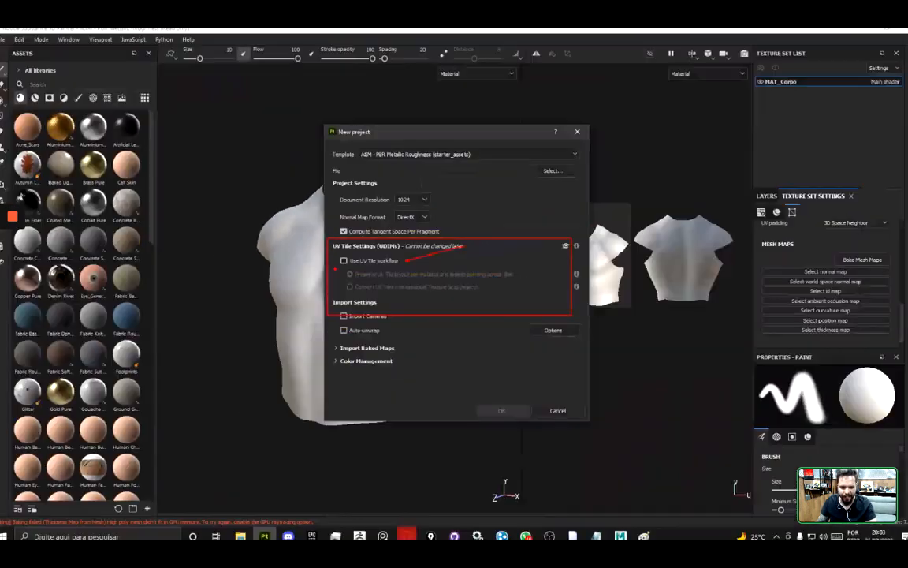
{"action": "left_click", "coordinate": [367, 263]}
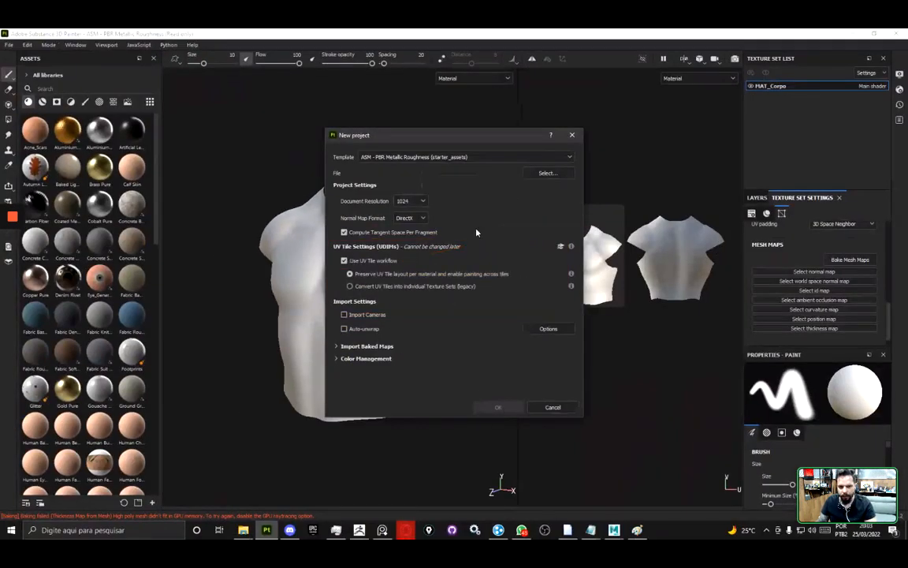
{"action": "left_click", "coordinate": [543, 173]}
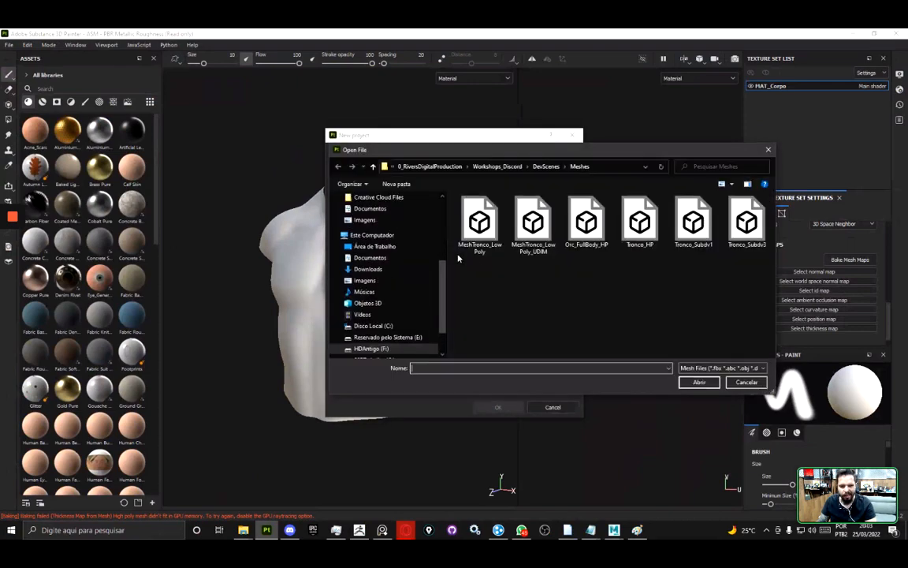
{"action": "double_click", "coordinate": [536, 230]}
{"action": "left_click", "coordinate": [498, 407]}
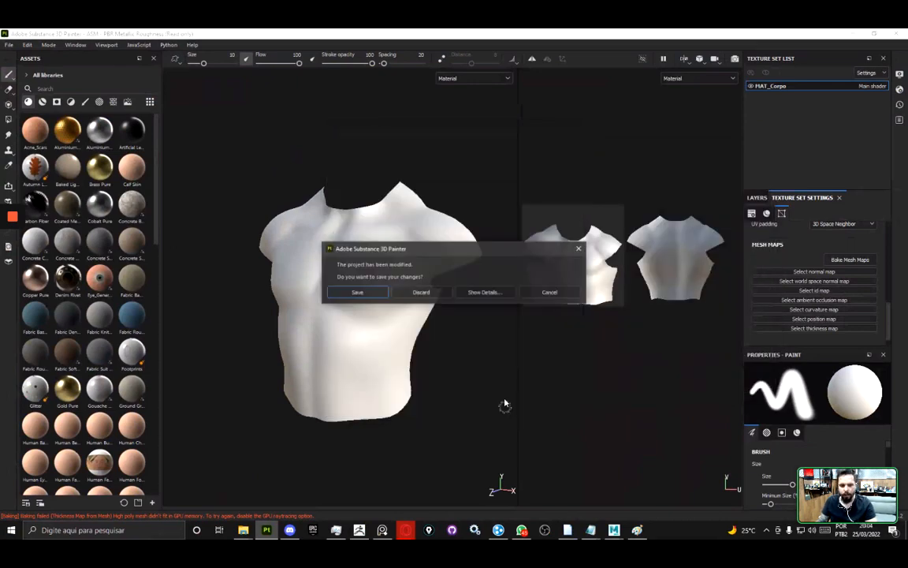
{"action": "left_click", "coordinate": [421, 292]}
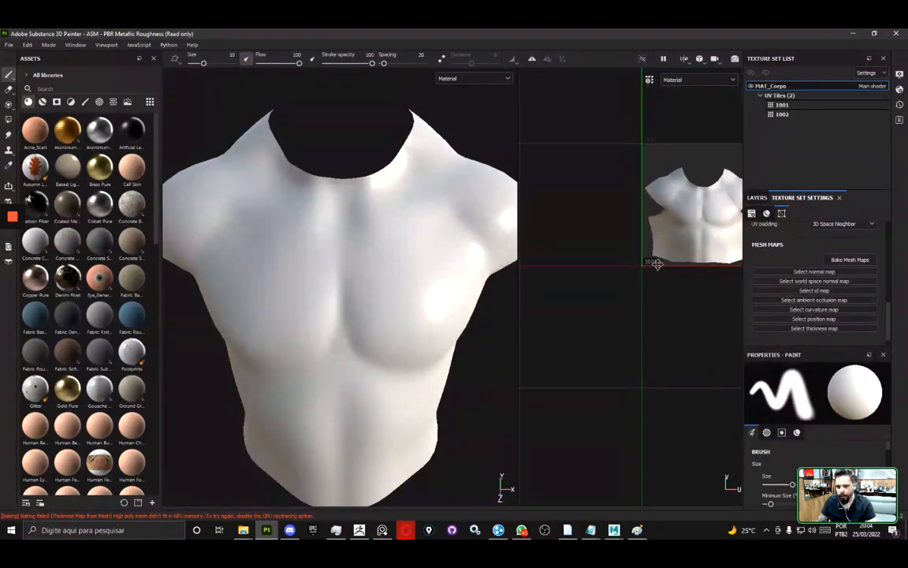
- Examine the two shells in the UV tile grid and mark tile 1001 in the texture set list
{"action": "middle_click_drag", "start_coordinate": [656, 264], "coordinate": [534, 284]}
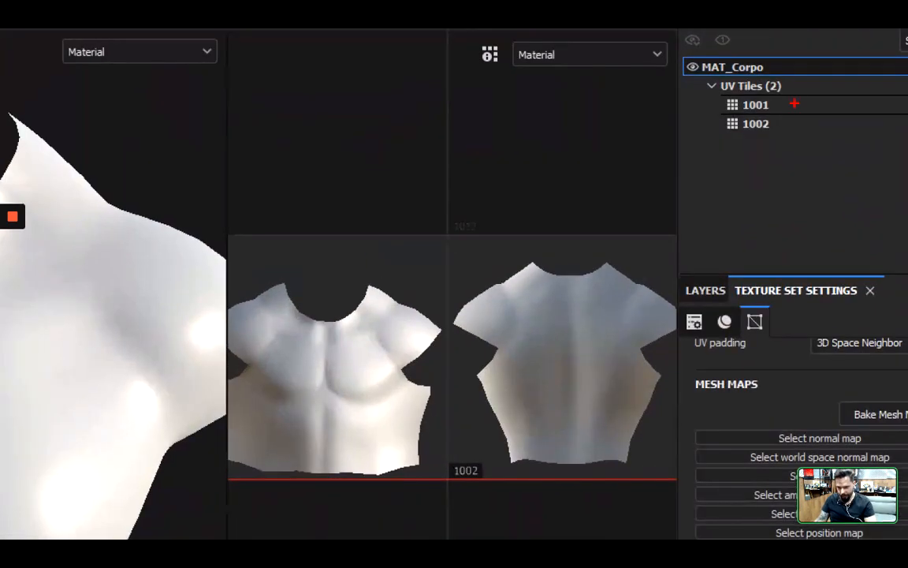
{"action": "mouse_move", "coordinate": [817, 99]}
{"action": "left_mouse_down"}
{"action": "mouse_move", "coordinate": [793, 104]}
{"action": "mouse_move", "coordinate": [865, 105]}
{"action": "left_mouse_up"}
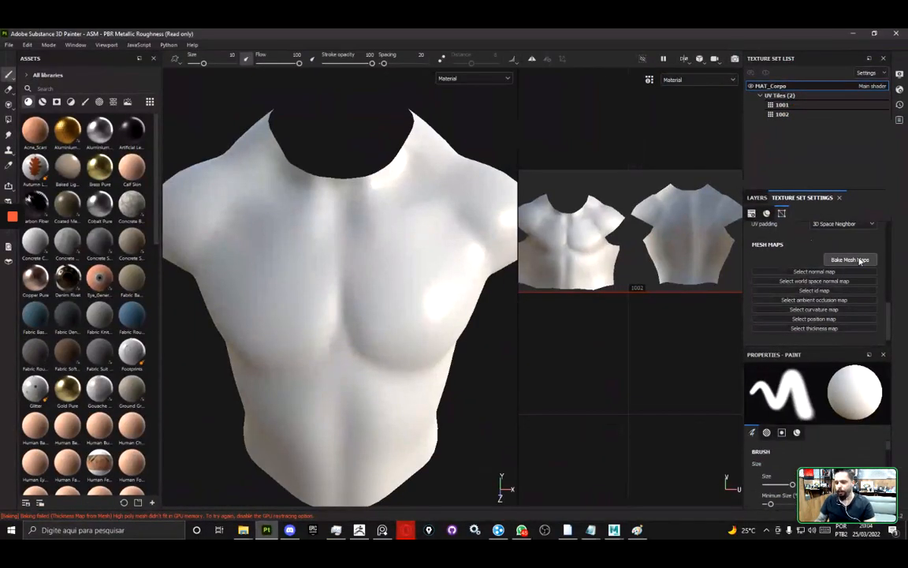
- Bake all selected mesh maps for both UV tiles at 2048 output size, using Tronco_HP as the high definition mesh
{"action": "left_click", "coordinate": [890, 414]}
{"action": "left_click", "coordinate": [598, 217]}
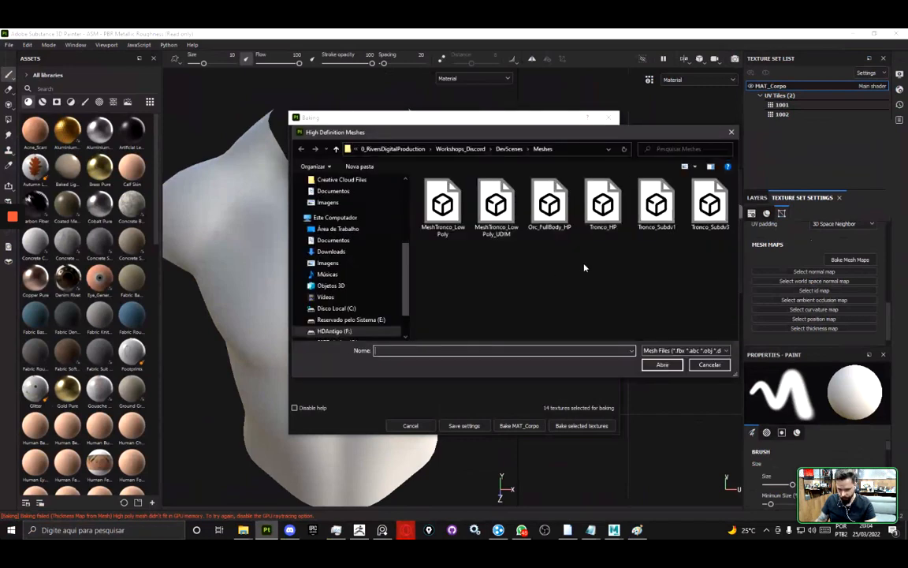
{"action": "double_click", "coordinate": [609, 229]}
{"action": "left_click", "coordinate": [447, 148]}
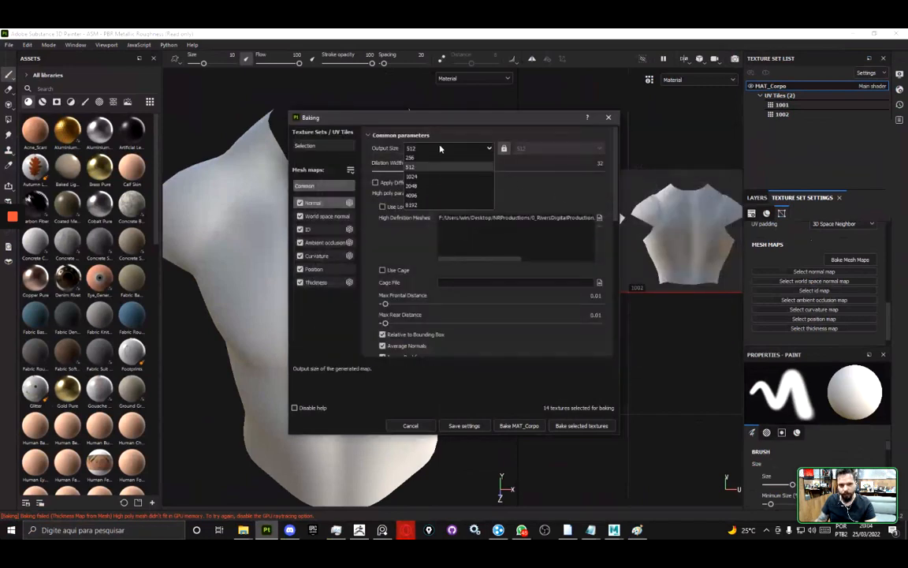
{"action": "left_click", "coordinate": [431, 225]}
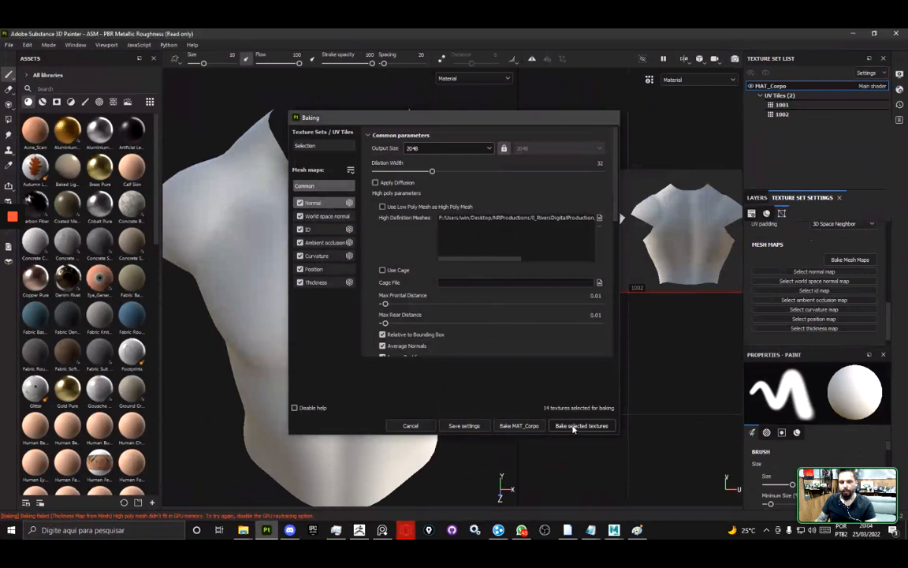
{"action": "left_click", "coordinate": [573, 426]}
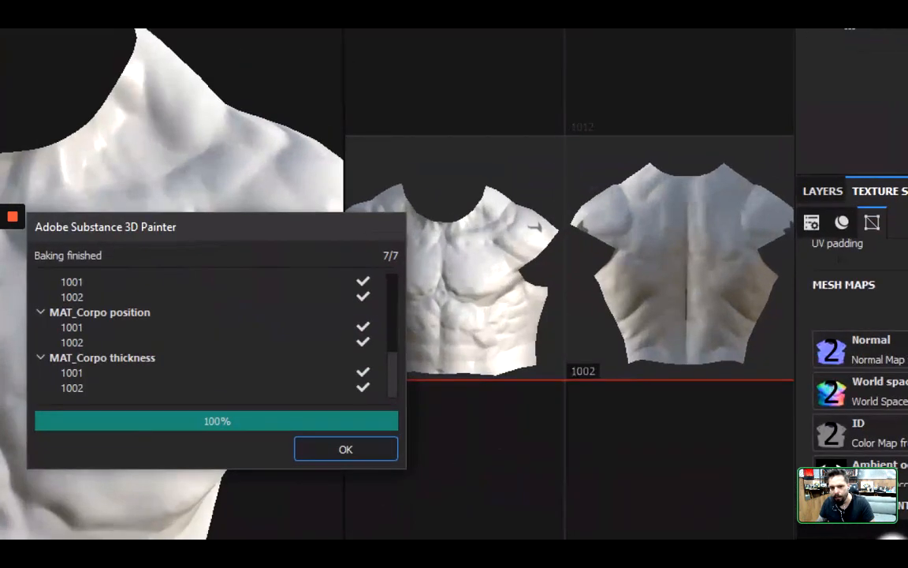
- Point out the baked front and back shells with red arrows, clear the annotations and dismiss the baking report
{"action": "left_click_drag", "start_coordinate": [487, 111], "coordinate": [487, 197]}
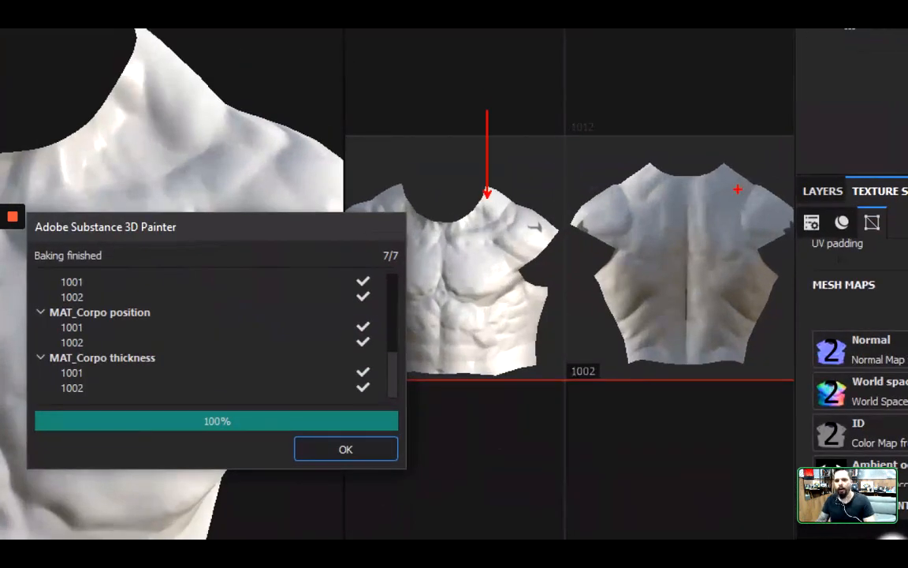
{"action": "left_click_drag", "start_coordinate": [714, 120], "coordinate": [714, 174]}
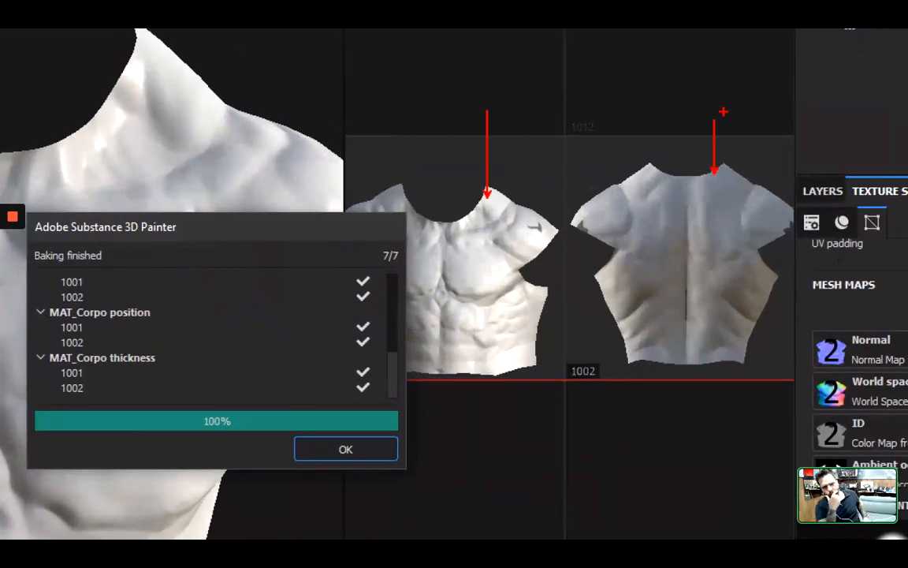
{"action": "key", "text": "Escape"}
{"action": "left_click", "coordinate": [345, 449]}
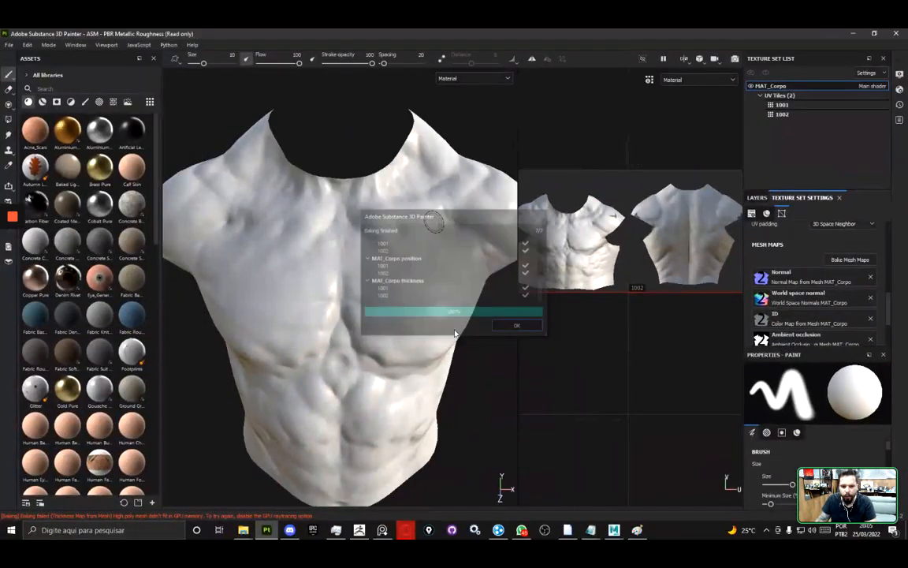
- Inspect the baked shading on the torso up close and circle the area beneath the chest muscle in red
{"action": "left_click_drag", "start_coordinate": [193, 419], "coordinate": [70, 385], "text": "alt"}
{"action": "left_click_drag", "start_coordinate": [381, 291], "coordinate": [338, 322], "text": "alt"}
{"action": "scroll", "coordinate": [277, 375], "scroll_direction": "up", "scroll_amount": 4}
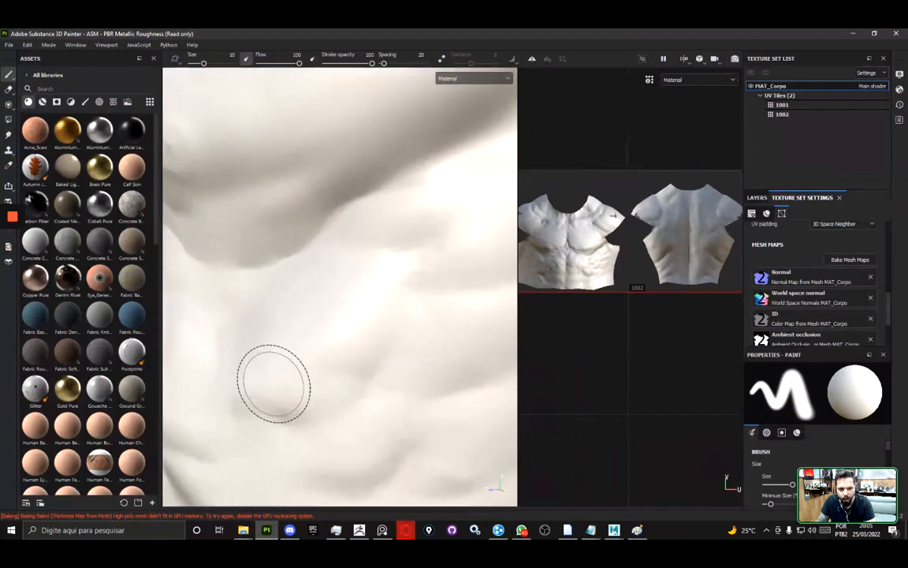
{"action": "mouse_move", "coordinate": [276, 154]}
{"action": "left_mouse_down"}
{"action": "mouse_move", "coordinate": [371, 183]}
{"action": "mouse_move", "coordinate": [213, 166]}
{"action": "left_mouse_up"}
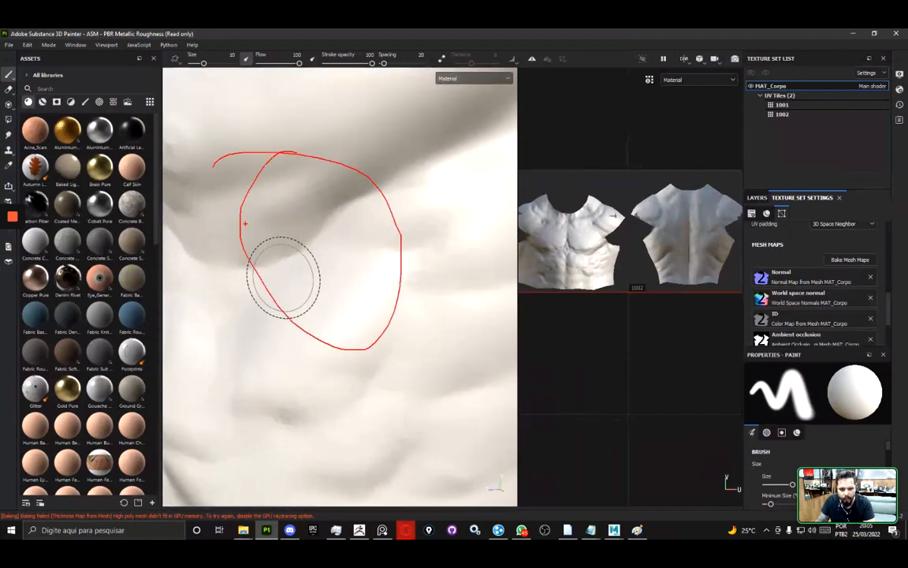
{"action": "key", "text": "Escape"}
{"action": "scroll", "coordinate": [355, 322], "scroll_direction": "down", "scroll_amount": 4}
- Switch to Maya, try to unlock the torso mesh's normals and soften all of its edges
{"action": "left_click", "coordinate": [613, 531]}
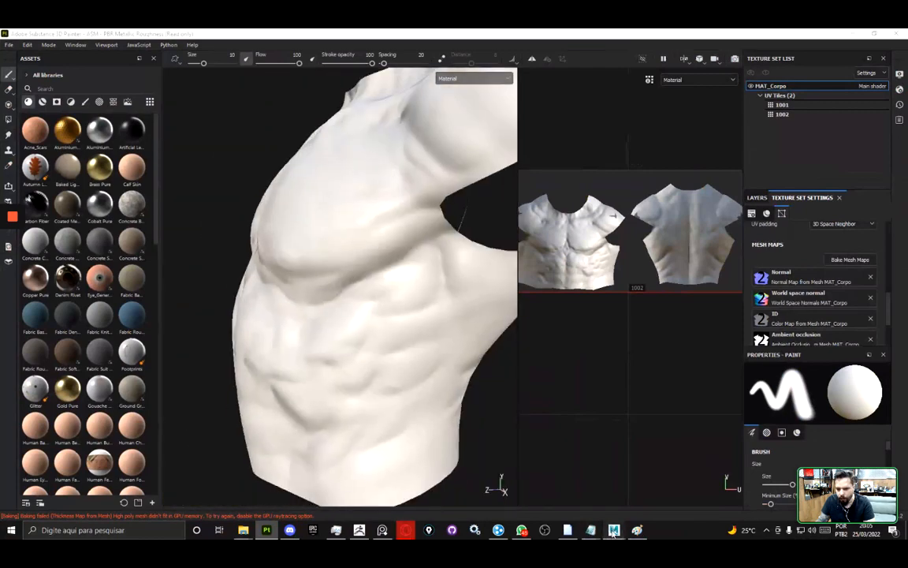
{"action": "left_click", "coordinate": [595, 446]}
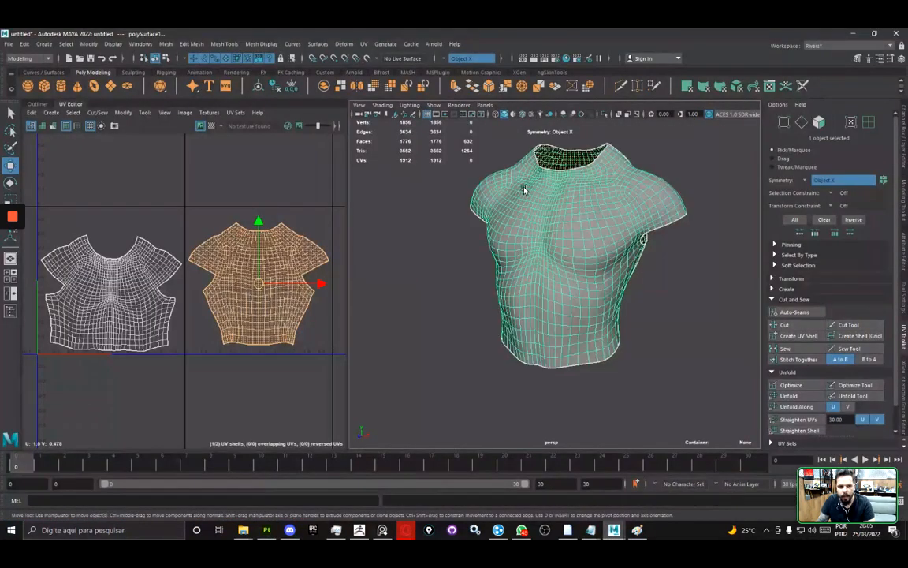
{"action": "left_click", "coordinate": [166, 44]}
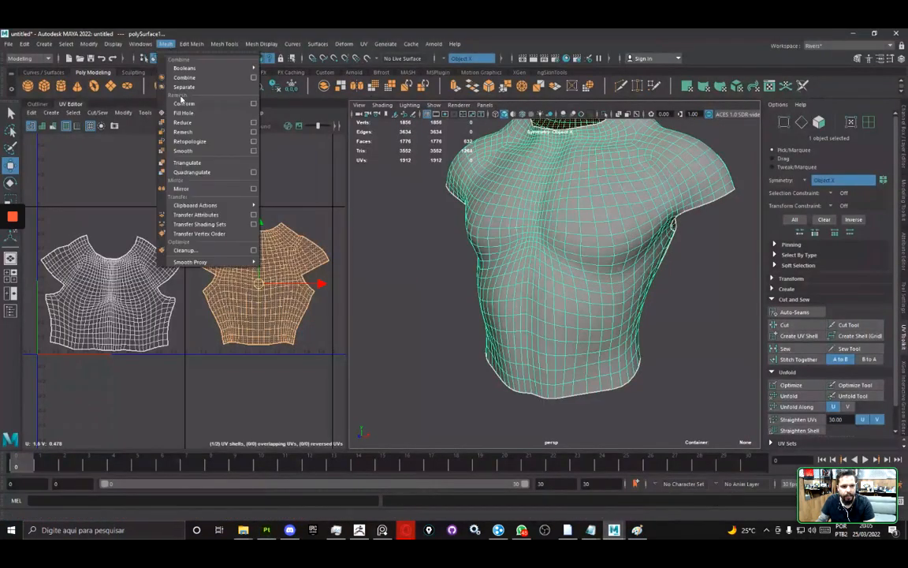
{"action": "mouse_move", "coordinate": [261, 44]}
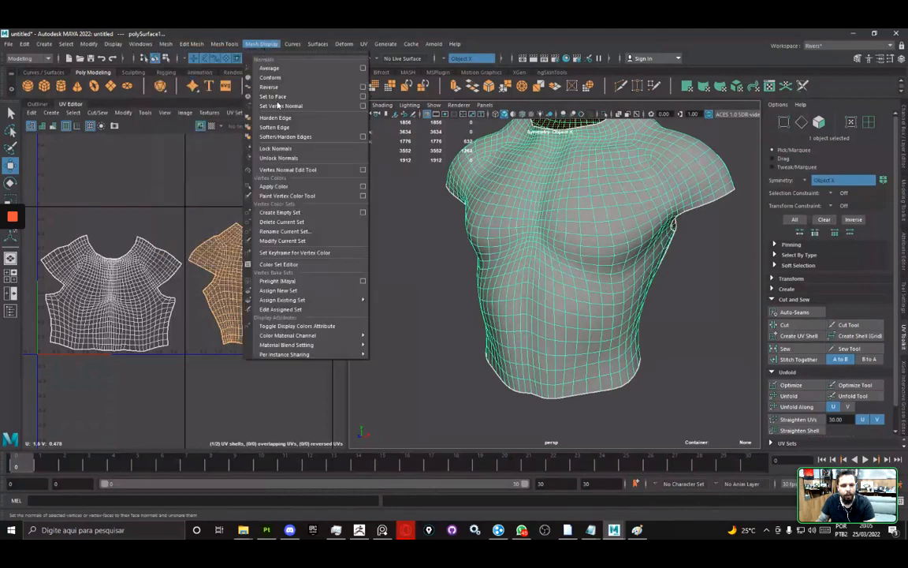
{"action": "left_click", "coordinate": [295, 160]}
{"action": "left_click", "coordinate": [261, 44]}
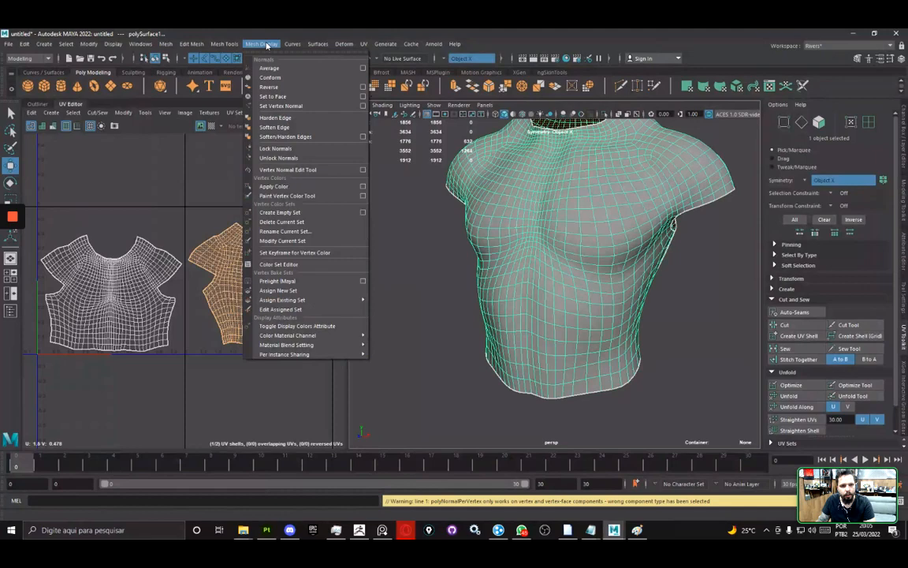
{"action": "left_click", "coordinate": [289, 129]}
{"action": "scroll", "coordinate": [426, 211], "scroll_direction": "down", "scroll_amount": 5}
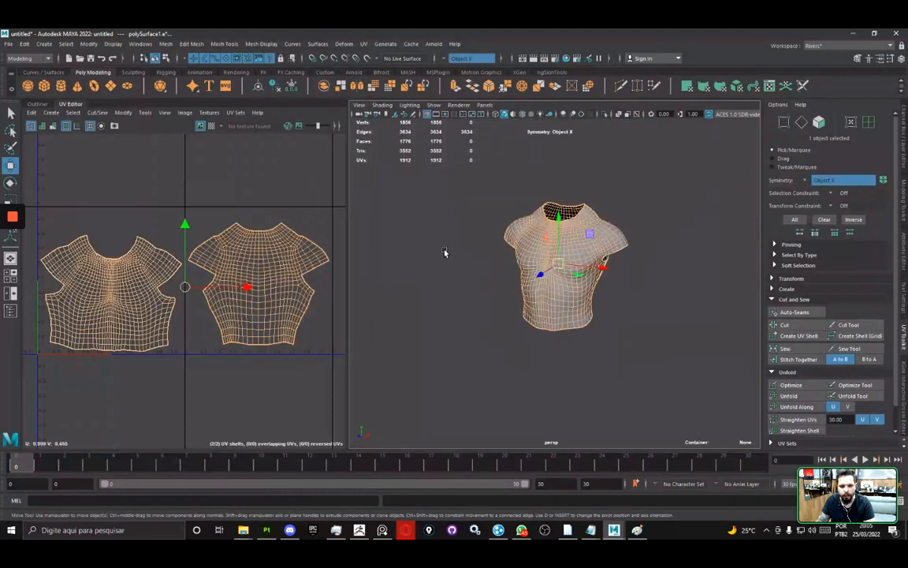
{"action": "left_click", "coordinate": [445, 252]}
{"action": "left_click", "coordinate": [533, 226]}
- Check the torso's pivot placement in the scene and delete the mesh's construction history
{"action": "left_click", "coordinate": [8, 43]}
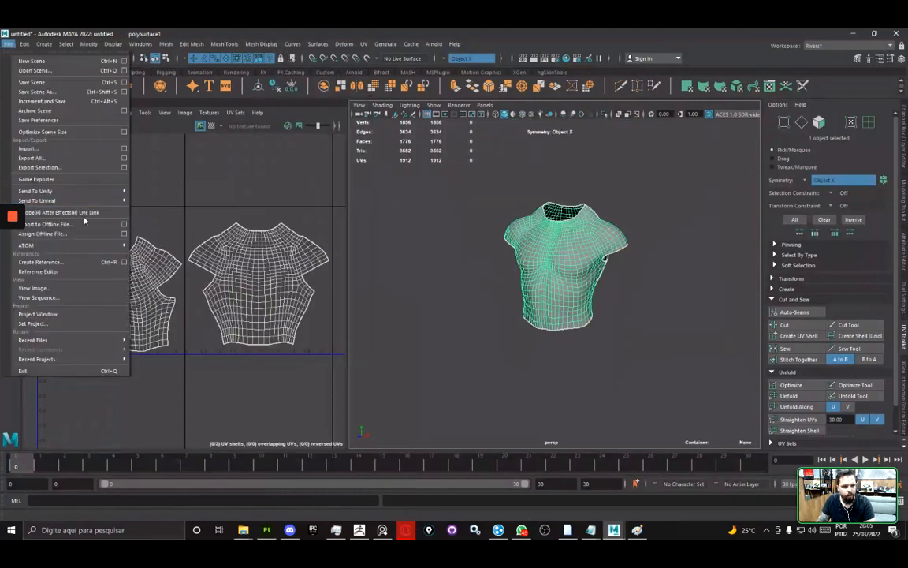
{"action": "left_click", "coordinate": [462, 199]}
{"action": "left_click", "coordinate": [618, 239]}
{"action": "scroll", "coordinate": [620, 253], "scroll_direction": "down", "scroll_amount": 5}
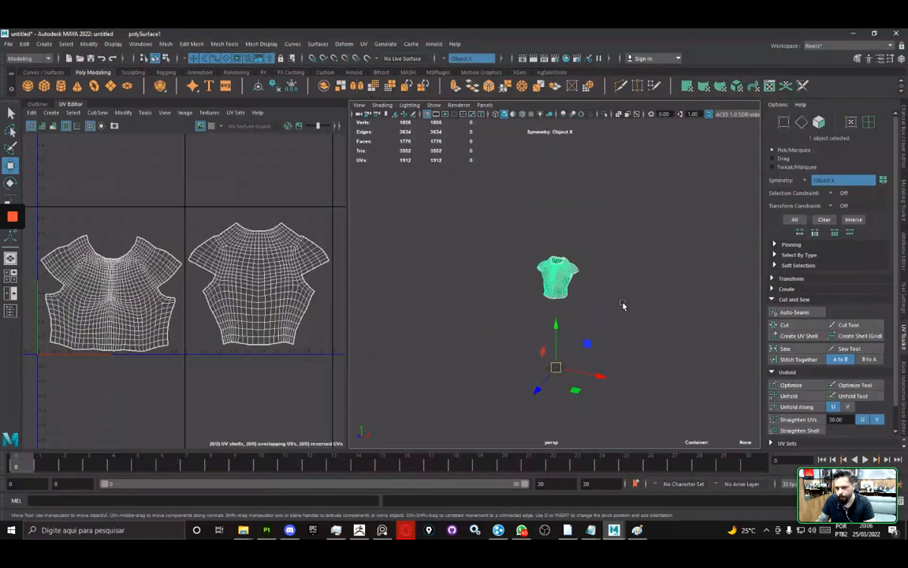
{"action": "middle_click_drag", "start_coordinate": [613, 367], "coordinate": [586, 309], "text": "alt"}
{"action": "scroll", "coordinate": [605, 327], "scroll_direction": "up", "scroll_amount": 5}
{"action": "scroll", "coordinate": [601, 331], "scroll_direction": "down", "scroll_amount": 3}
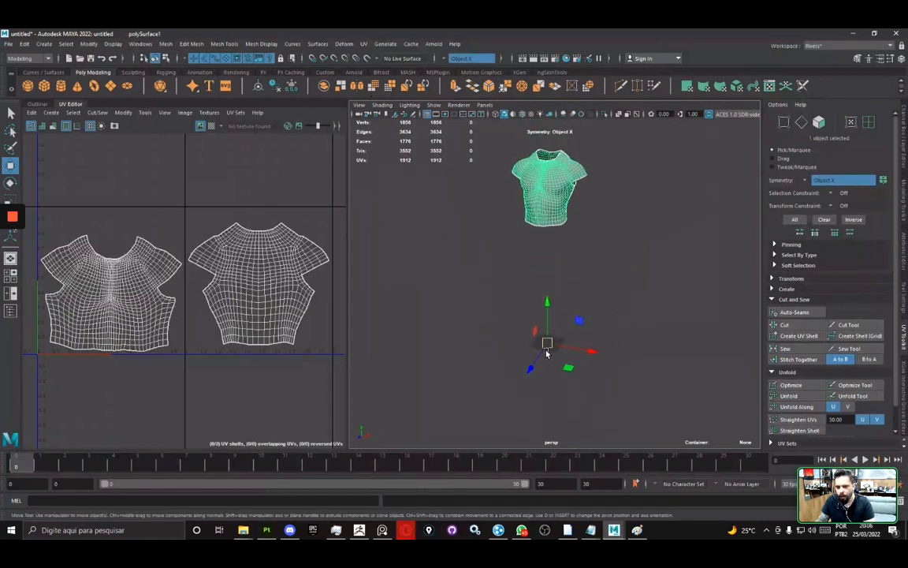
{"action": "left_click", "coordinate": [904, 134]}
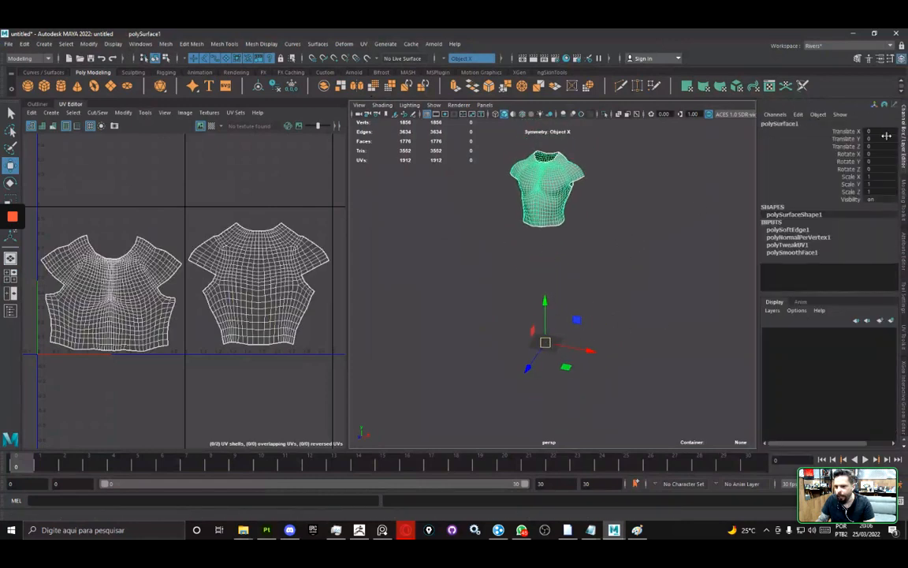
{"action": "left_click", "coordinate": [798, 114]}
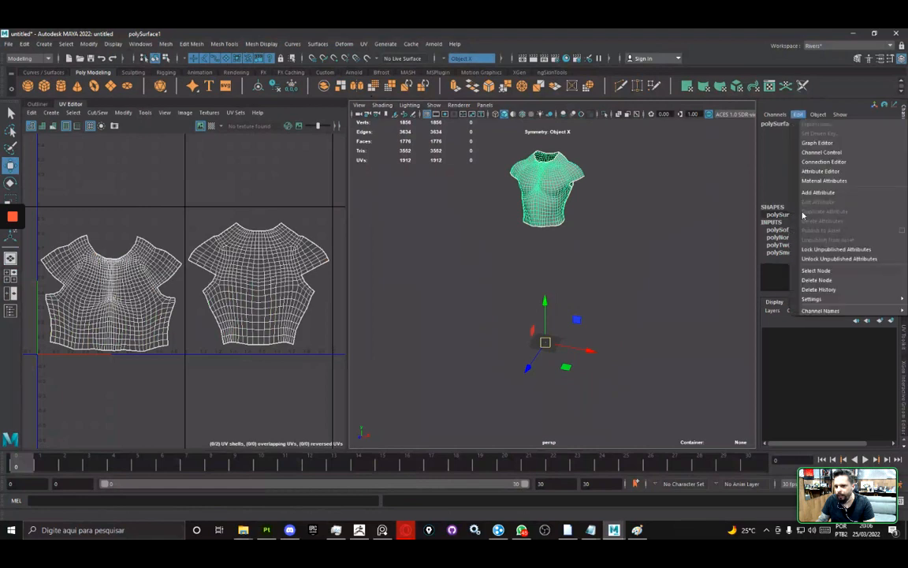
{"action": "left_click", "coordinate": [819, 289]}
- Rename the torso object as MeshTronco
{"action": "double_click", "coordinate": [795, 124]}
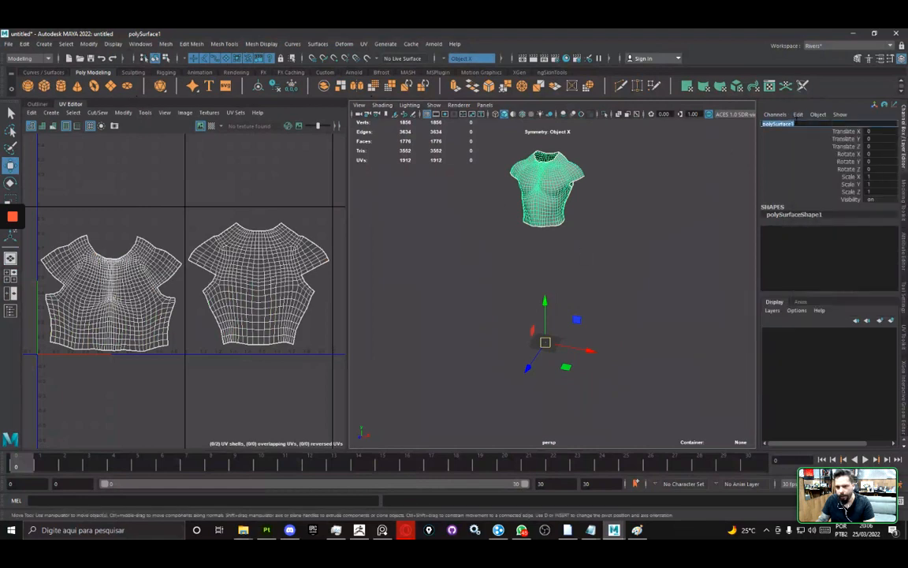
{"action": "type", "text": "Mesh"}
{"action": "key", "text": "Caps_Lock"}
{"action": "type", "text": "Tronco"}
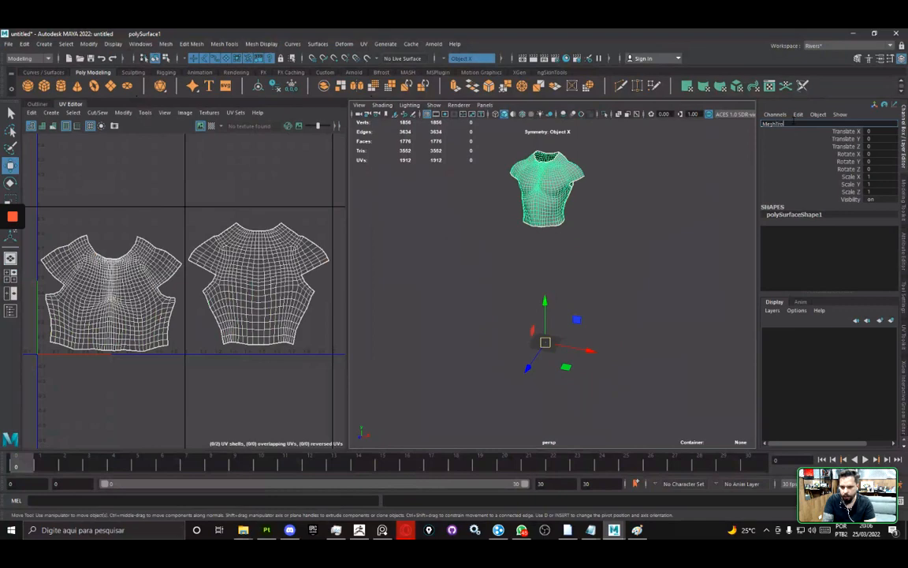
{"action": "key", "text": "Return"}
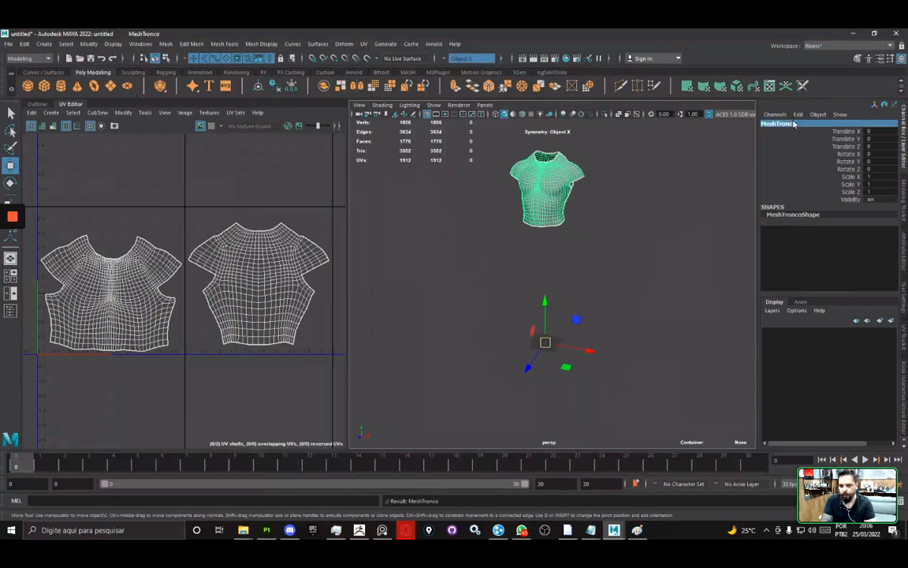
- Export the selected torso as FBX, overwriting MeshTronco_LowPoly_UDIM.fbx in the Meshes folder
{"action": "left_click", "coordinate": [8, 43]}
{"action": "left_click", "coordinate": [124, 167]}
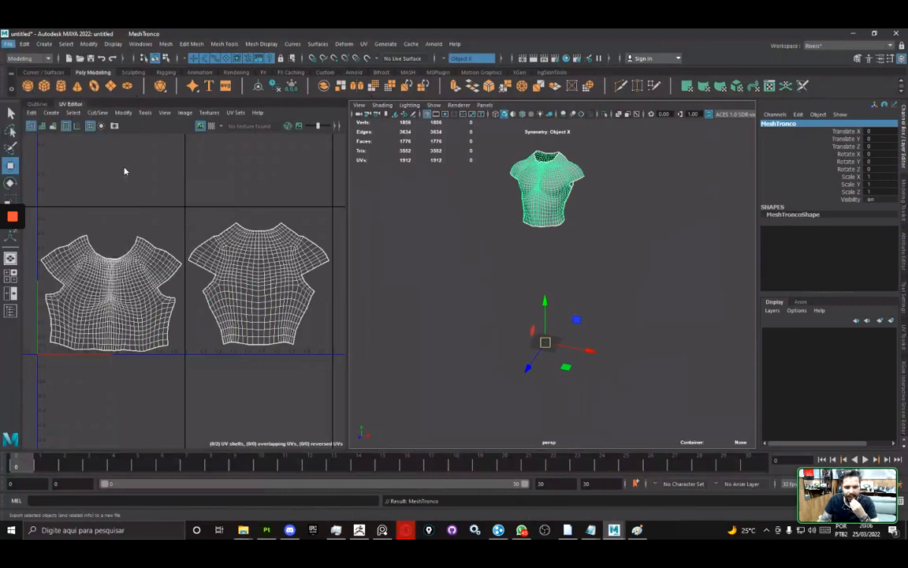
{"action": "left_click", "coordinate": [93, 324]}
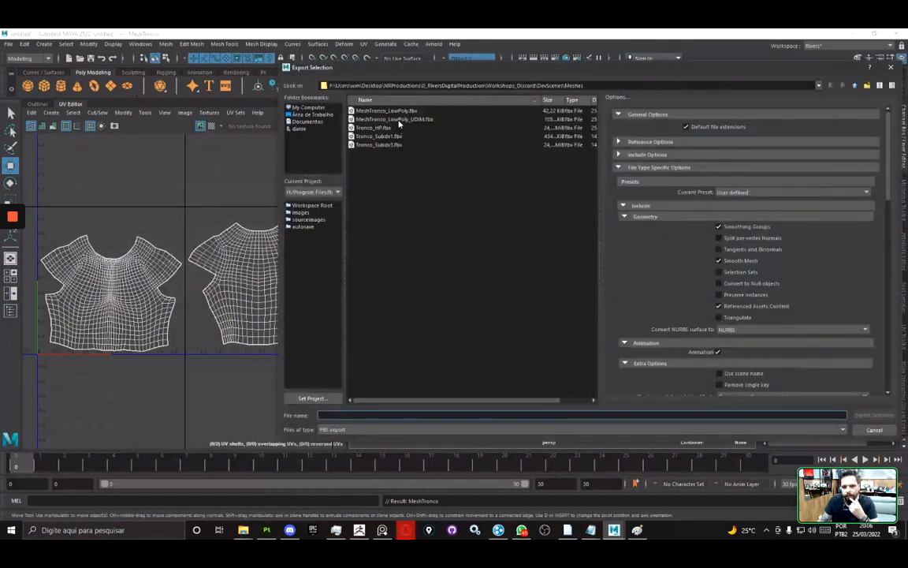
{"action": "left_click", "coordinate": [411, 118]}
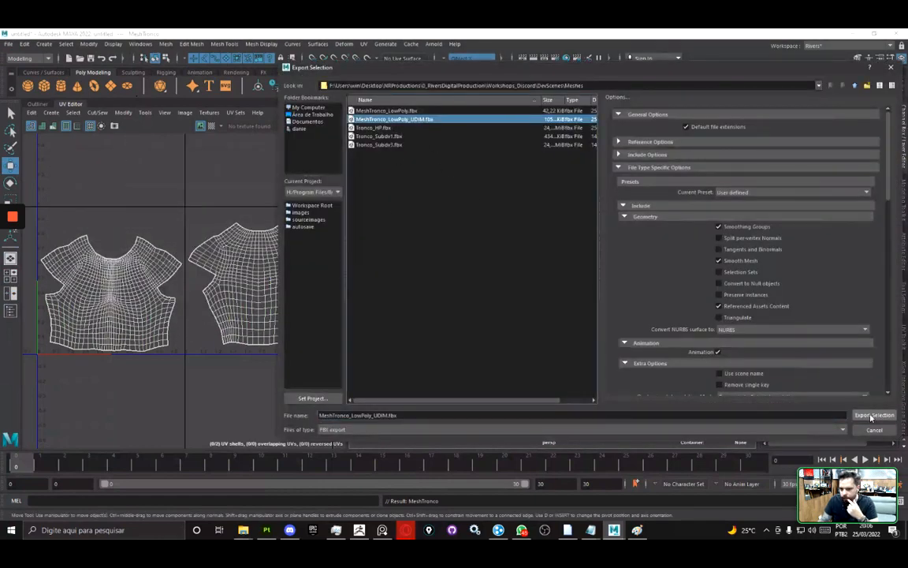
{"action": "scroll", "coordinate": [749, 269], "scroll_direction": "down", "scroll_amount": 3}
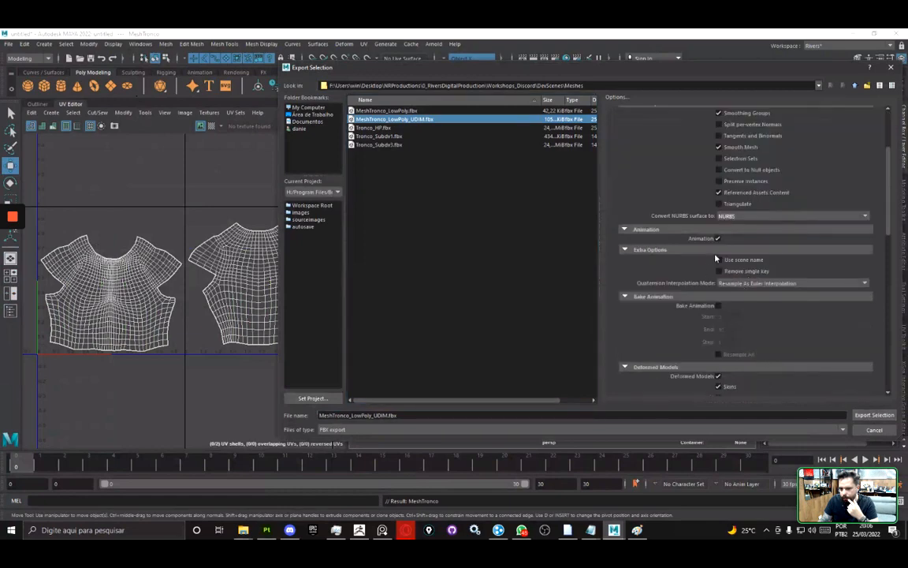
{"action": "left_click", "coordinate": [874, 415]}
{"action": "left_click", "coordinate": [573, 270]}
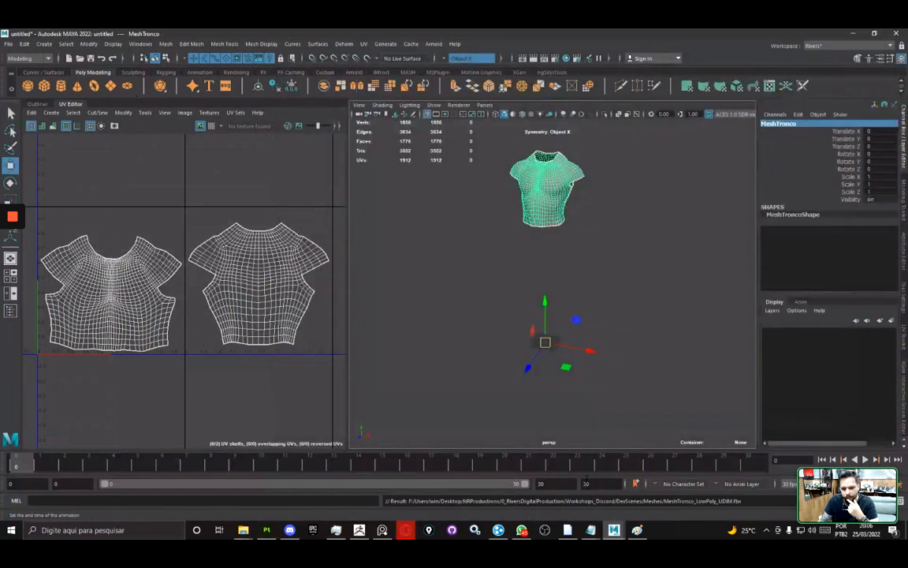
- Switch to Substance 3D Painter and reload MeshTronco_LowPoly_UDIM as the project mesh, keeping the existing UV tile layout
{"action": "left_click", "coordinate": [268, 532]}
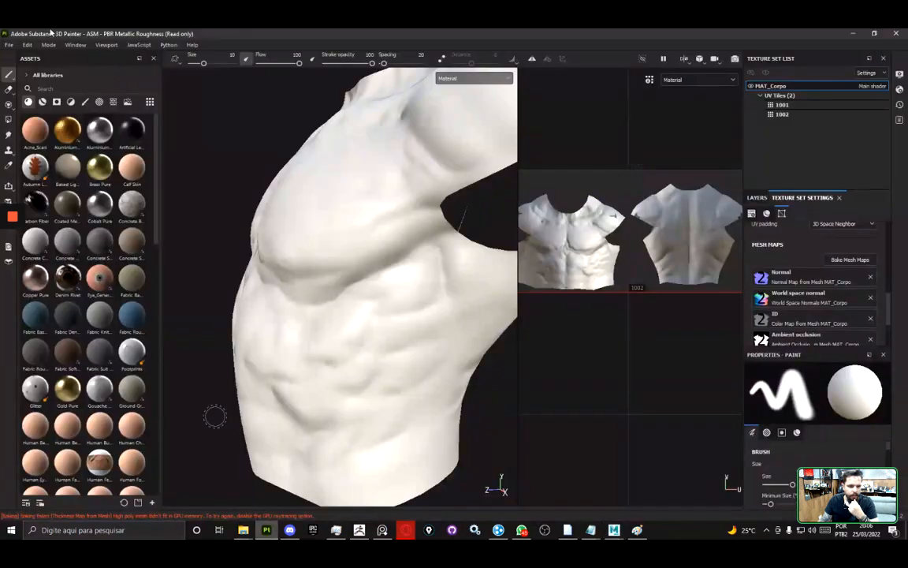
{"action": "left_click", "coordinate": [32, 46]}
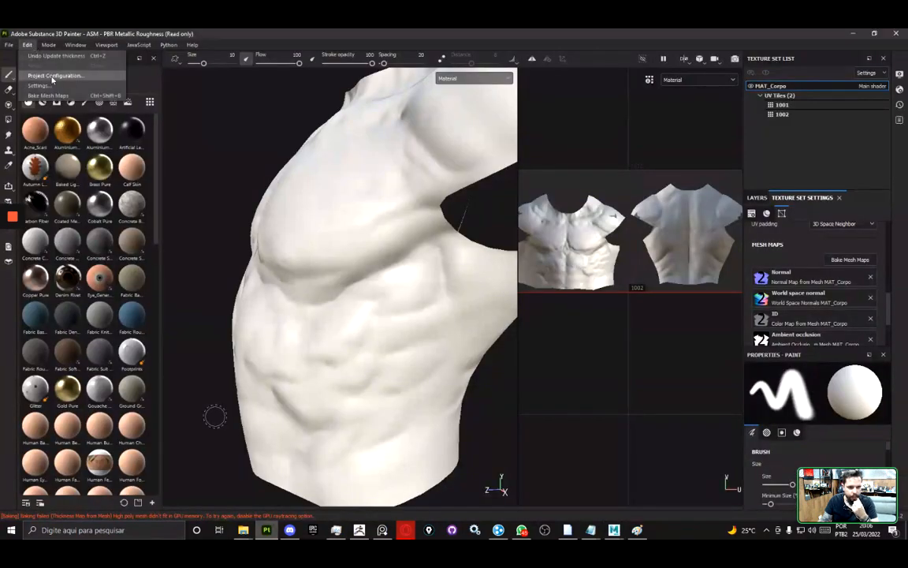
{"action": "left_click", "coordinate": [52, 77]}
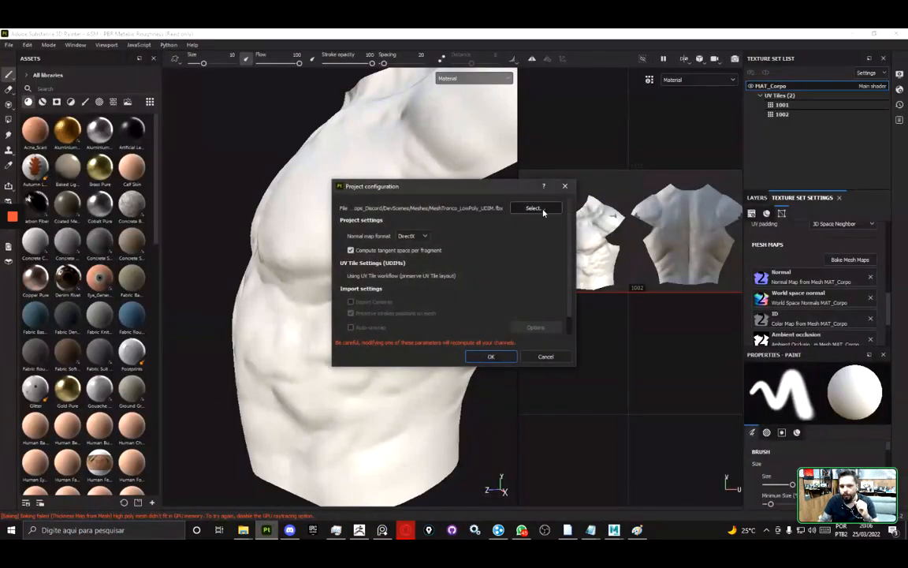
{"action": "left_click", "coordinate": [534, 208]}
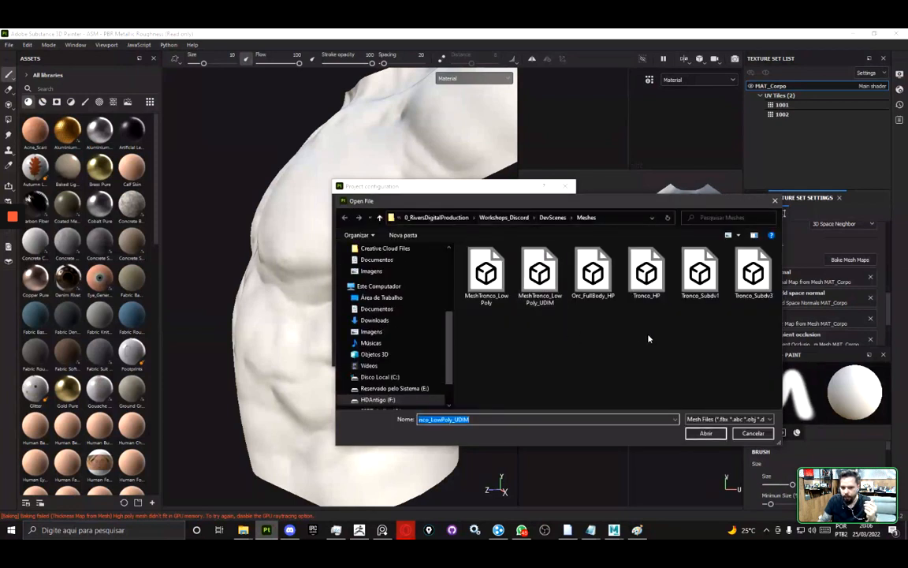
{"action": "left_click", "coordinate": [553, 282]}
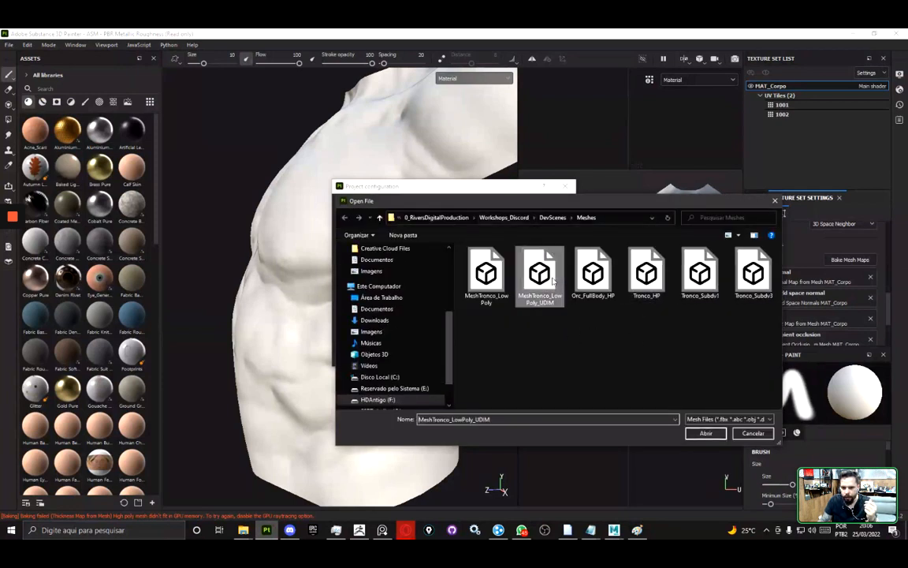
{"action": "double_click", "coordinate": [552, 281]}
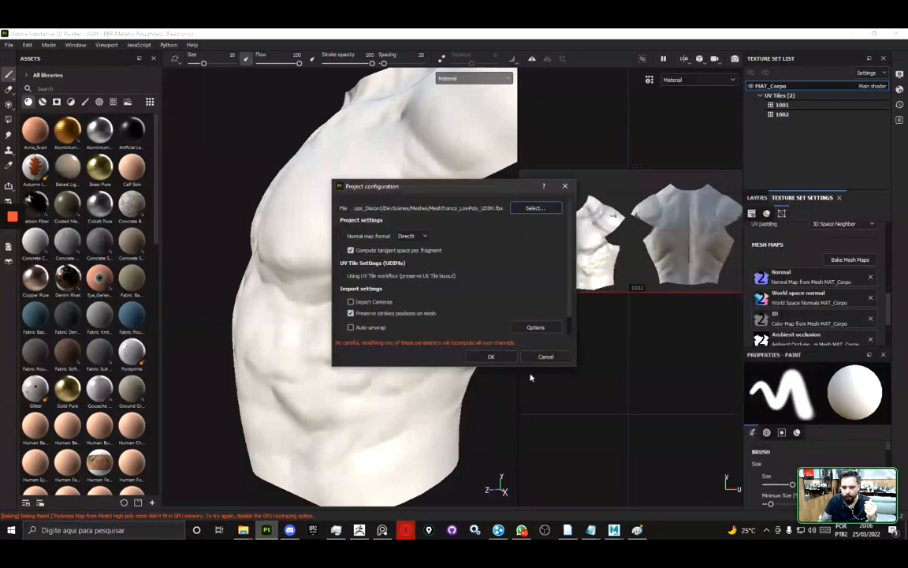
{"action": "left_click", "coordinate": [490, 357]}
{"action": "scroll", "coordinate": [419, 301], "scroll_direction": "up", "scroll_amount": 3}
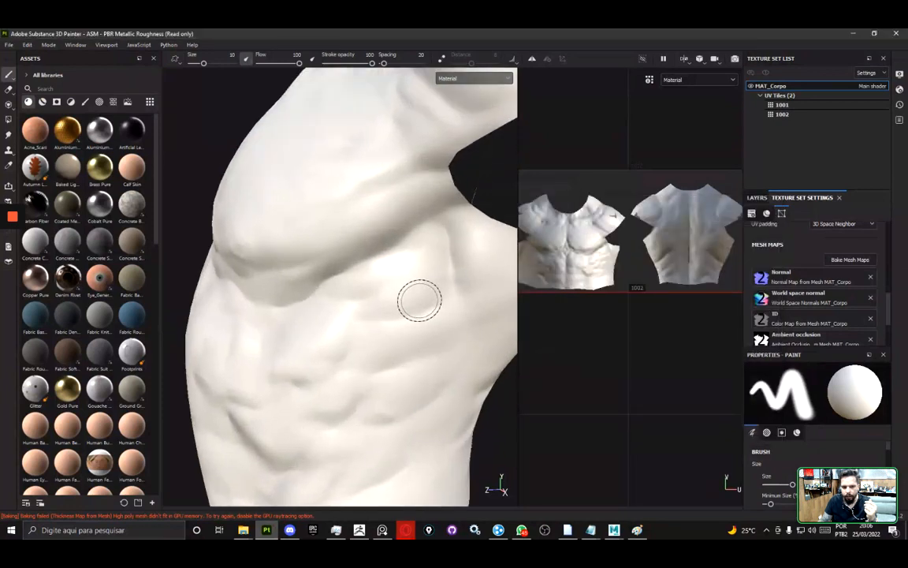
{"action": "scroll", "coordinate": [324, 327], "scroll_direction": "down", "scroll_amount": 2}
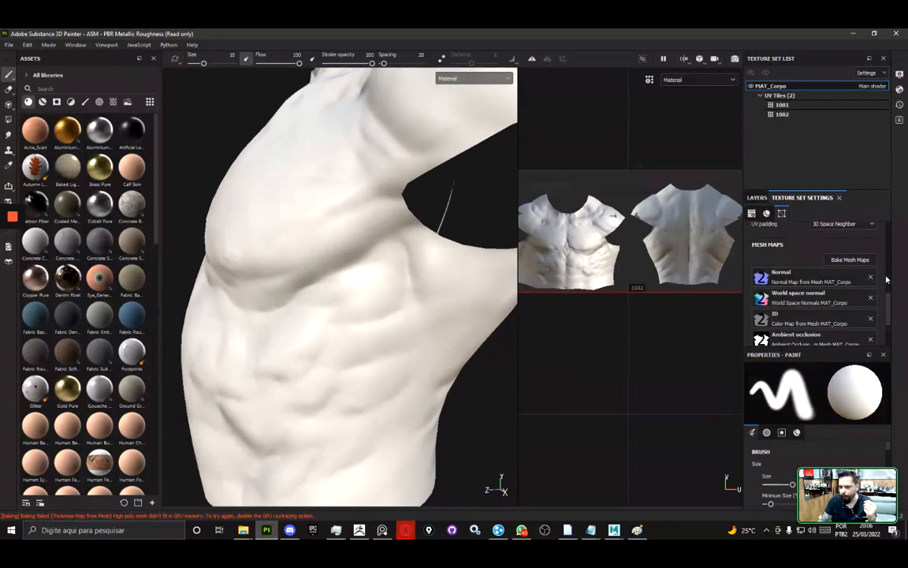
- Remove all assigned mesh maps from MAT_Corpo, from the normal map through the thickness map
{"action": "left_click", "coordinate": [870, 276]}
{"action": "left_click", "coordinate": [871, 290]}
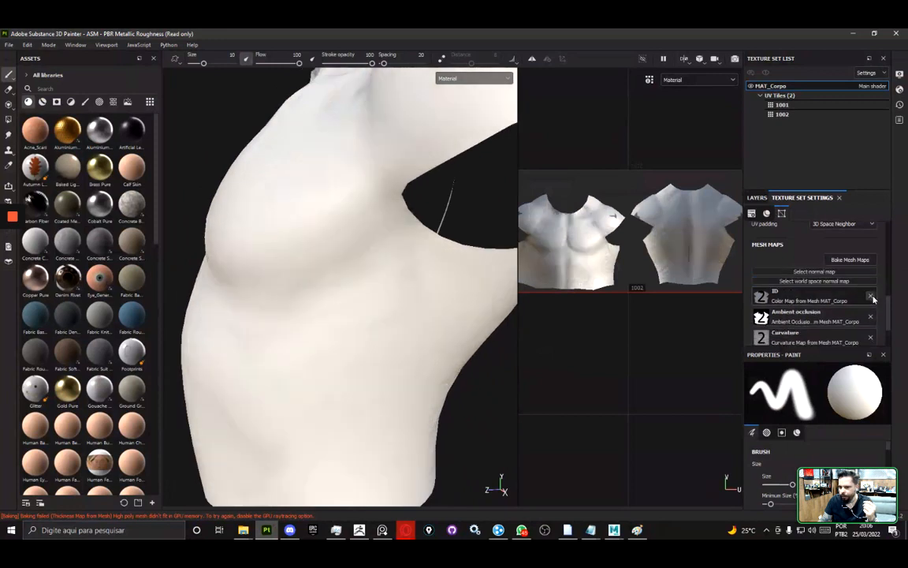
{"action": "left_click", "coordinate": [871, 294]}
{"action": "left_click", "coordinate": [871, 304]}
{"action": "left_click", "coordinate": [871, 313]}
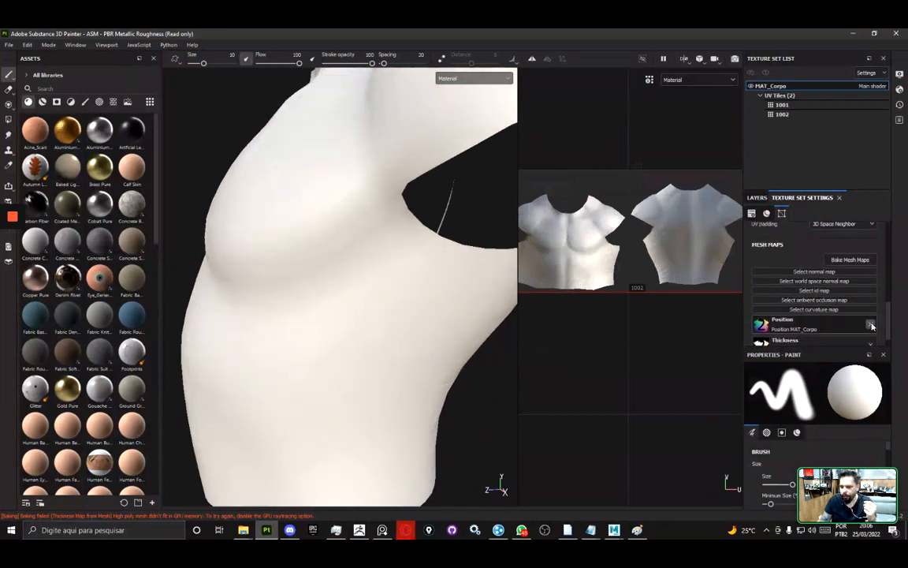
{"action": "left_click", "coordinate": [871, 325]}
{"action": "left_click", "coordinate": [871, 320]}
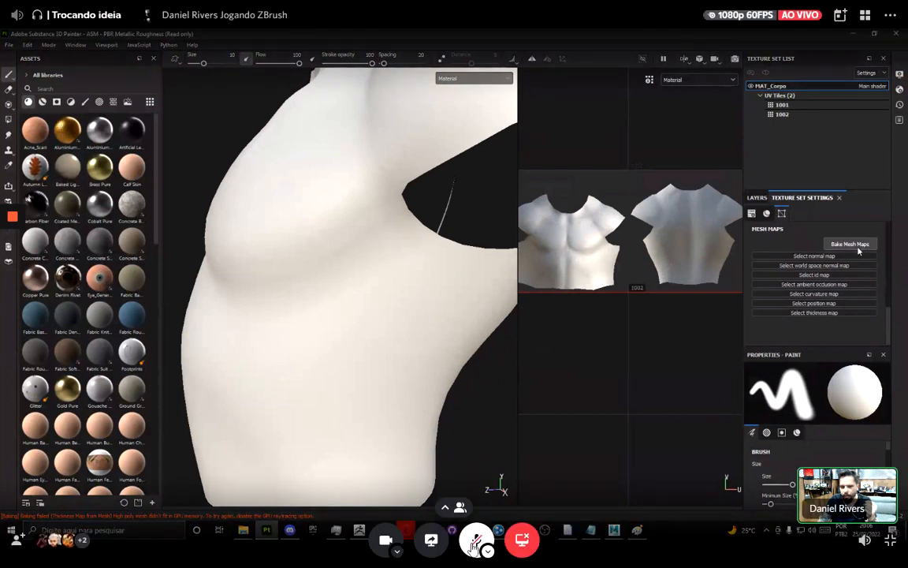
- Bake all seven mesh maps again for both UV tiles at 2048 output size and dismiss the baking report
{"action": "left_click", "coordinate": [851, 244]}
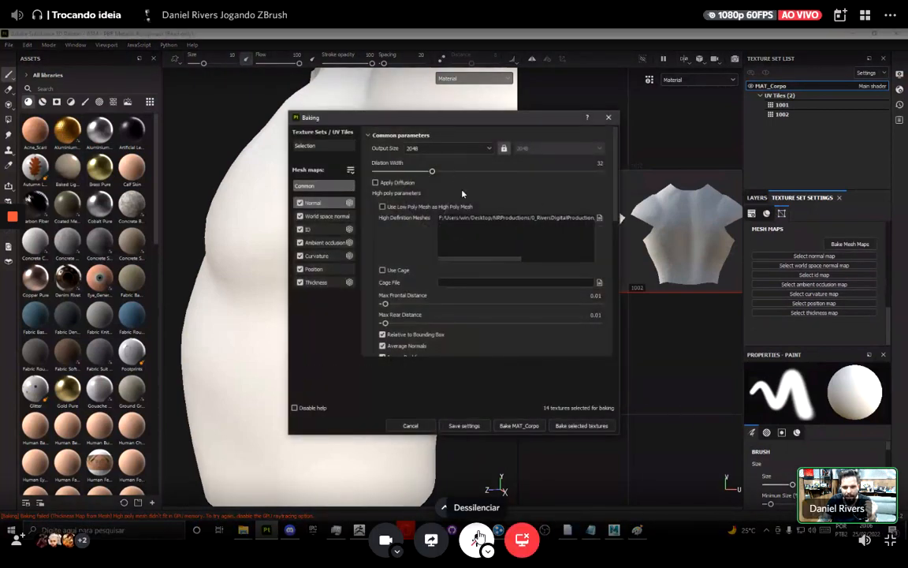
{"action": "left_click", "coordinate": [599, 219]}
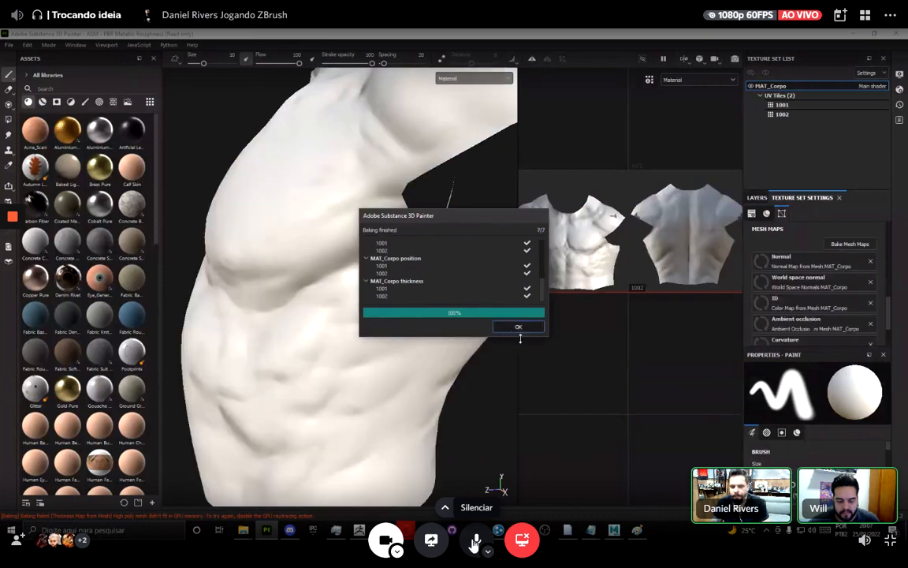
{"action": "left_click", "coordinate": [521, 327]}
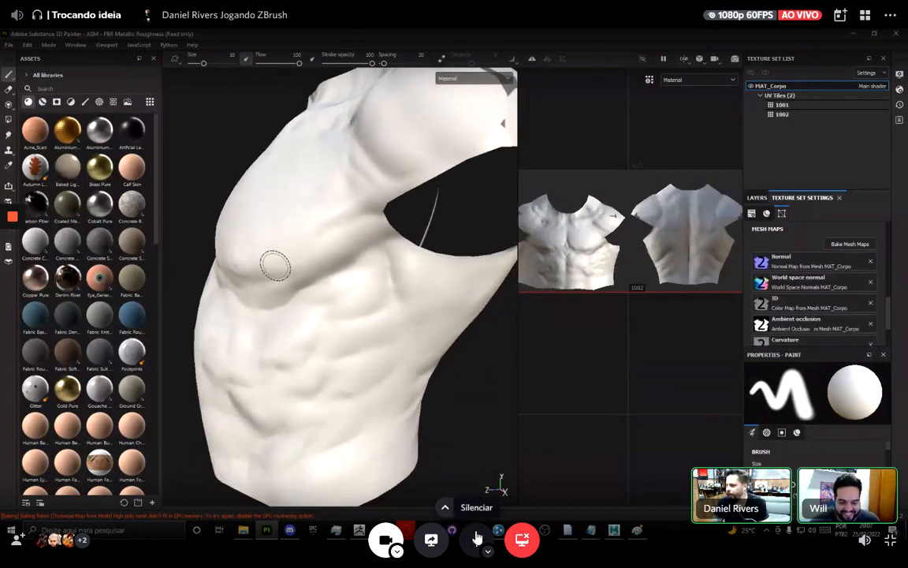
{"action": "left_click", "coordinate": [476, 536]}
{"action": "left_click", "coordinate": [387, 538]}
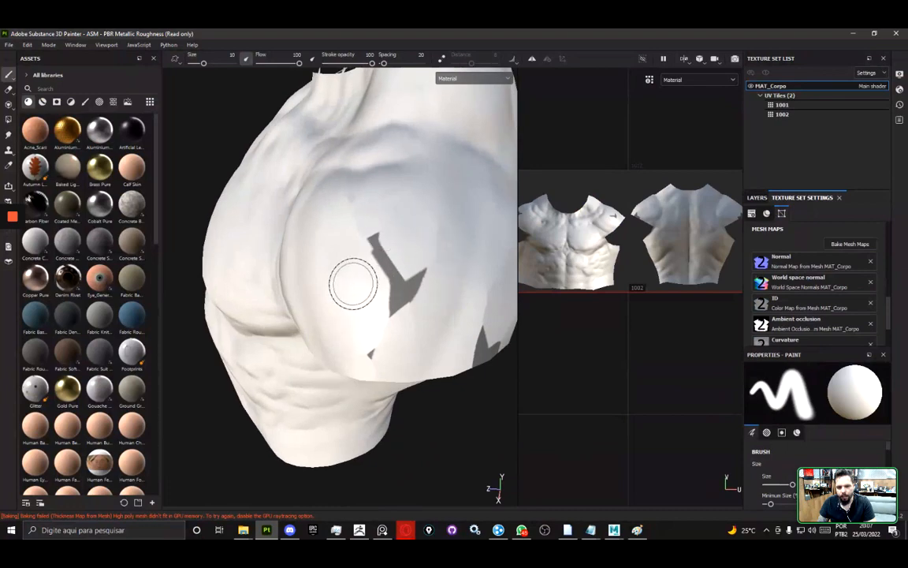
- Switch to Maya and import Tronco_Subdv3.fbx from the Meshes folder into the scene with the low-poly torso
{"action": "left_click_drag", "start_coordinate": [352, 284], "coordinate": [383, 241], "text": "alt"}
{"action": "key", "text": "alt+Tab"}
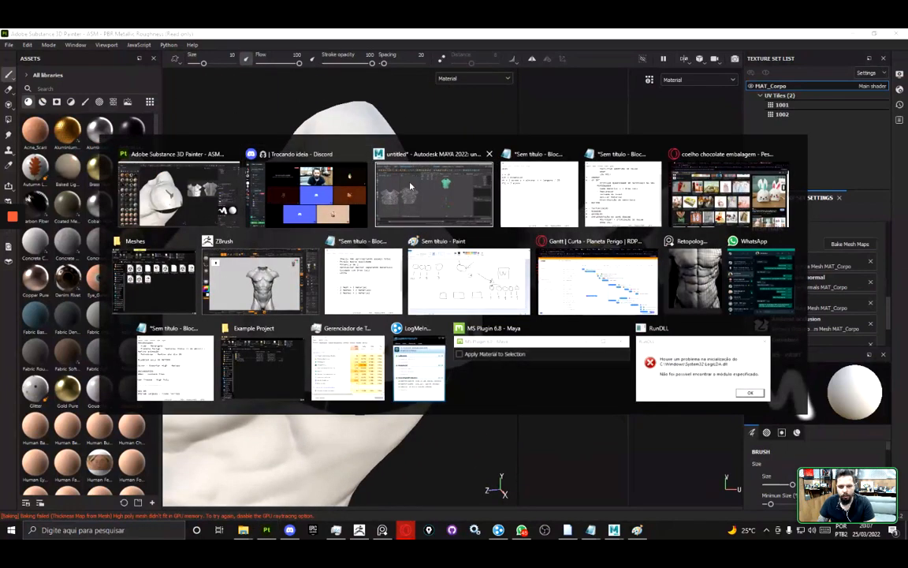
{"action": "left_click", "coordinate": [411, 197]}
{"action": "left_click", "coordinate": [555, 361]}
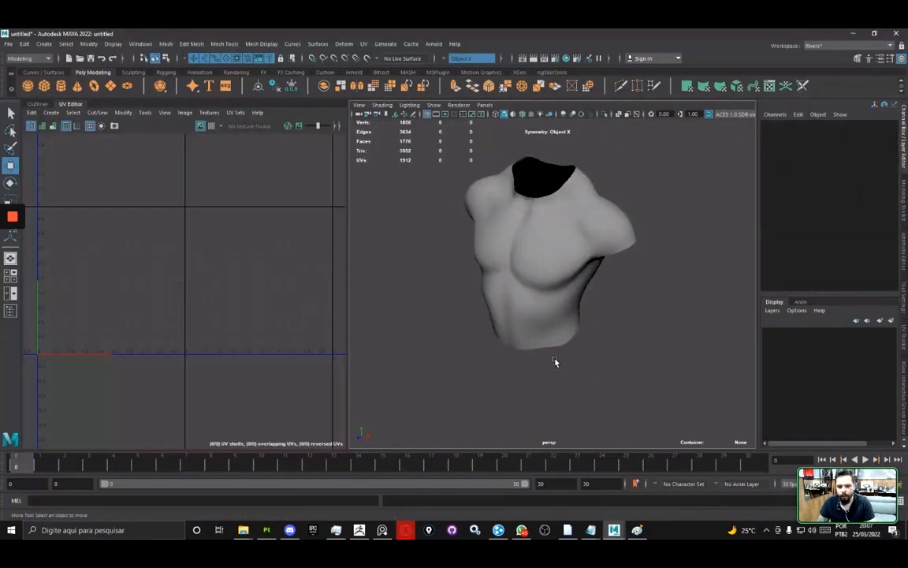
{"action": "left_click", "coordinate": [9, 47]}
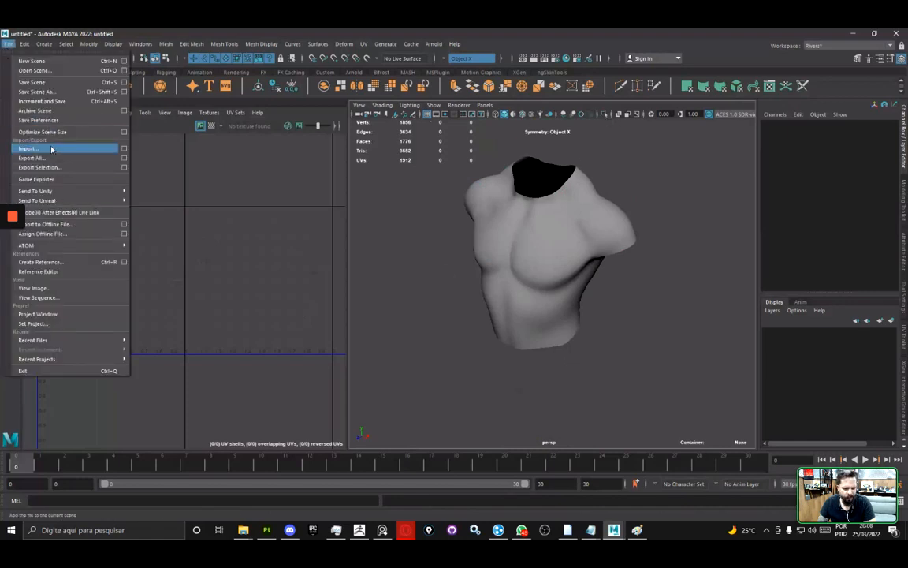
{"action": "left_click", "coordinate": [69, 153]}
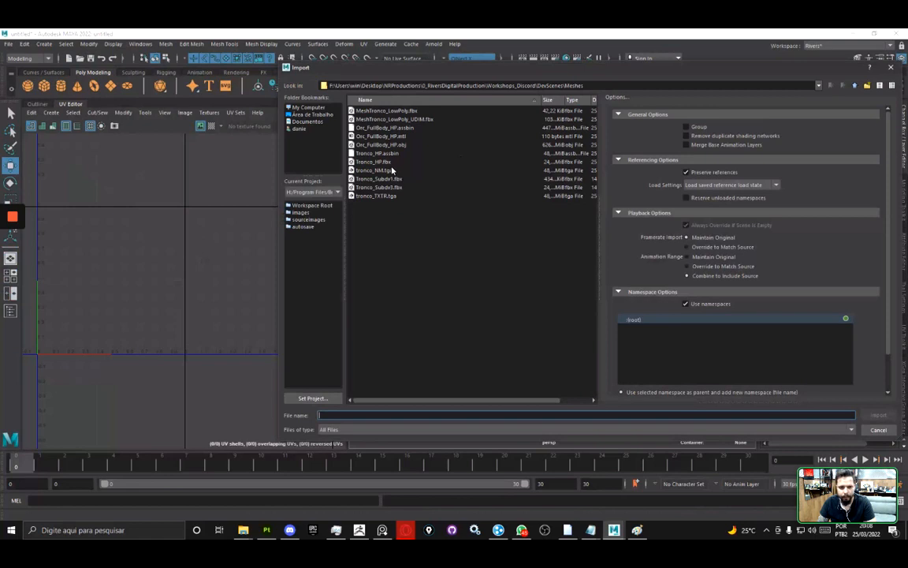
{"action": "left_click", "coordinate": [386, 163]}
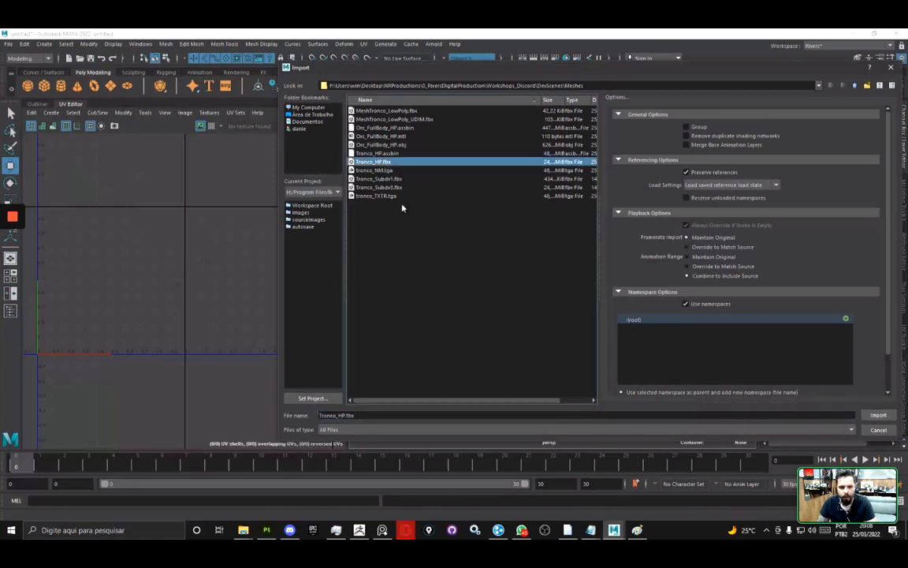
{"action": "left_click", "coordinate": [378, 187]}
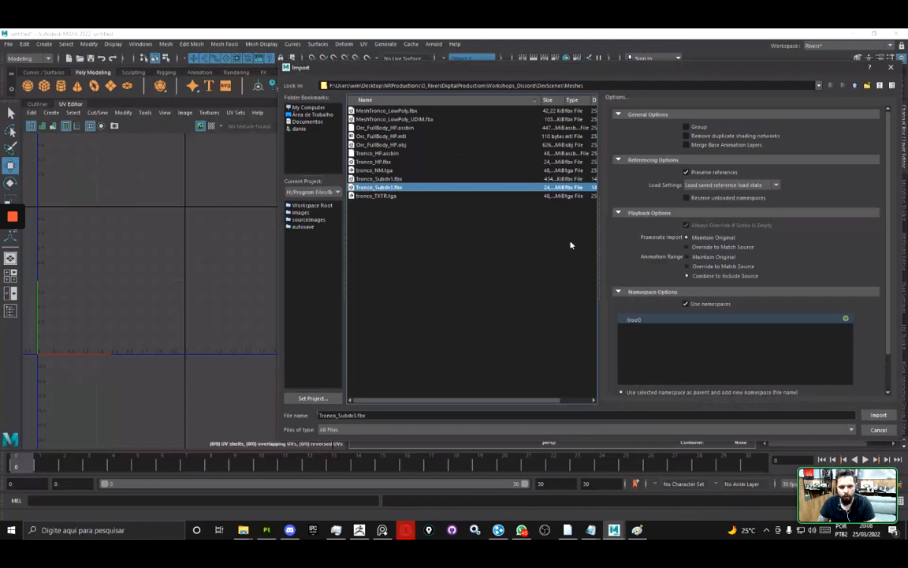
{"action": "left_click", "coordinate": [876, 414]}
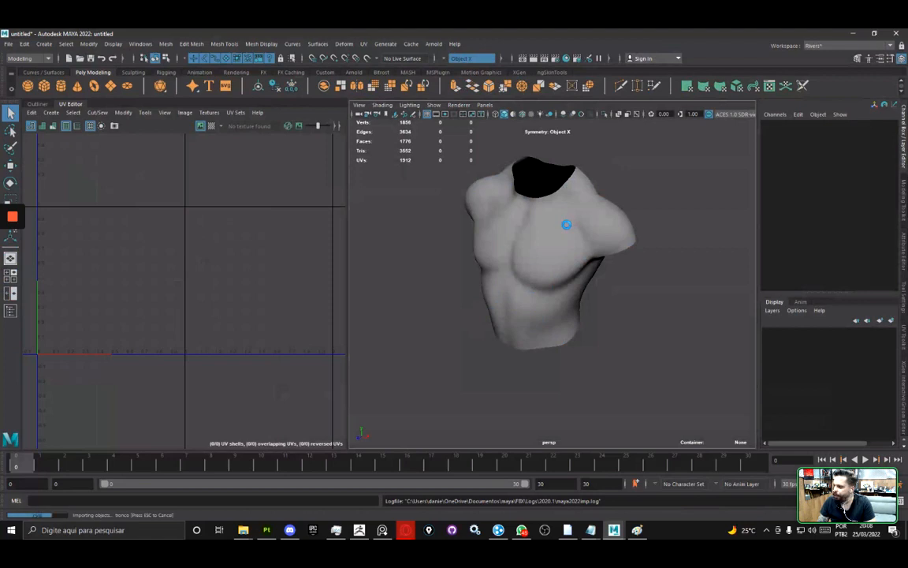
- Compare the low-poly torso's shoulder with the imported high-poly surface in shaded and wireframe display
{"action": "key", "text": "w"}
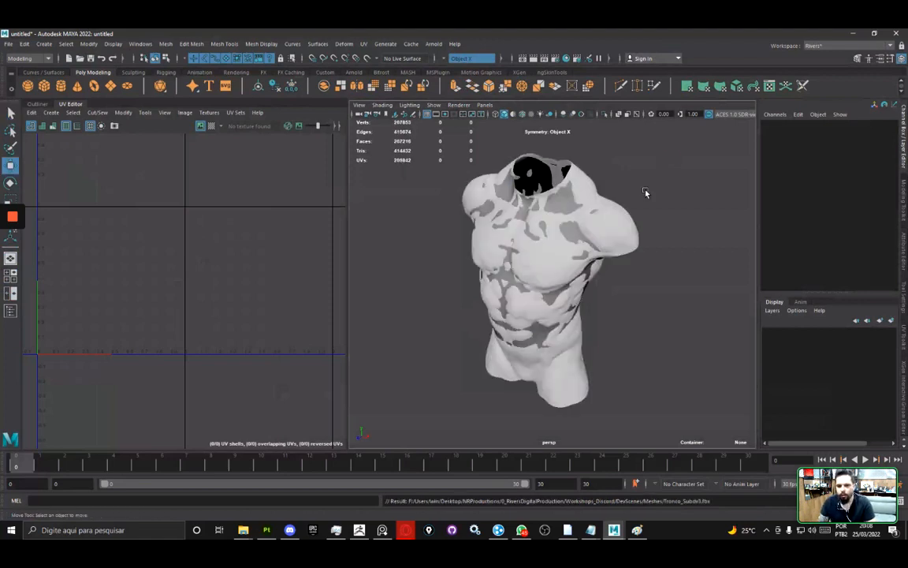
{"action": "left_click", "coordinate": [577, 201]}
{"action": "scroll", "coordinate": [476, 318], "scroll_direction": "up", "scroll_amount": 6}
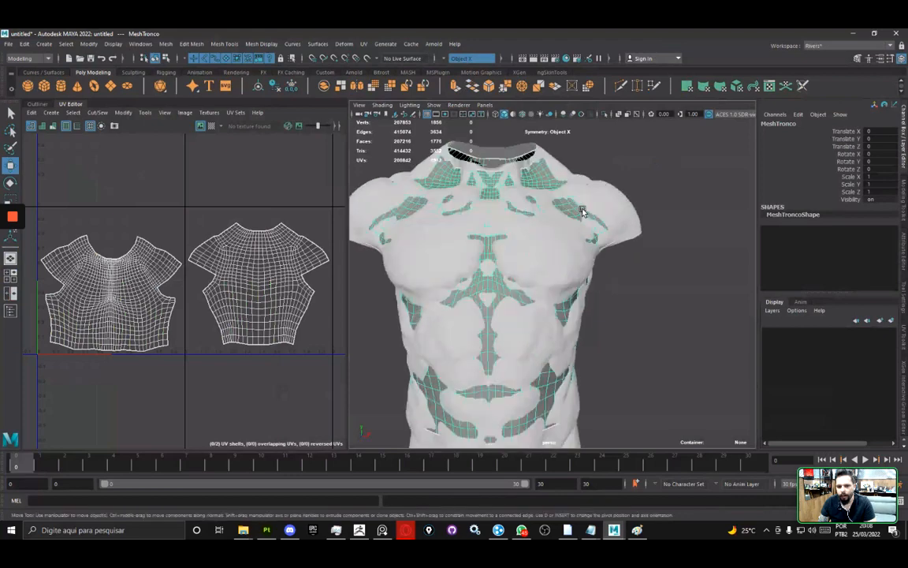
{"action": "left_click_drag", "start_coordinate": [477, 318], "coordinate": [551, 258], "text": "alt"}
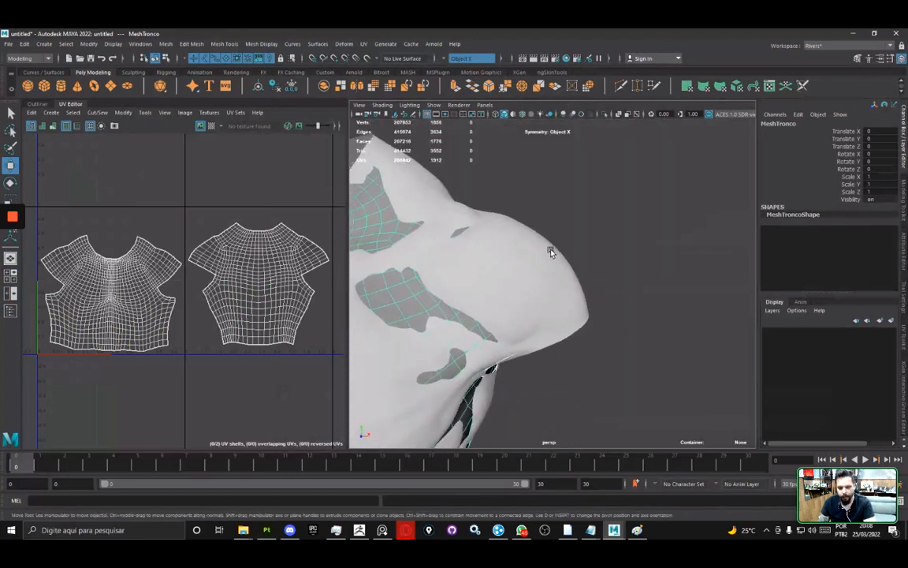
{"action": "key", "text": "4"}
{"action": "scroll", "coordinate": [570, 256], "scroll_direction": "up", "scroll_amount": 5}
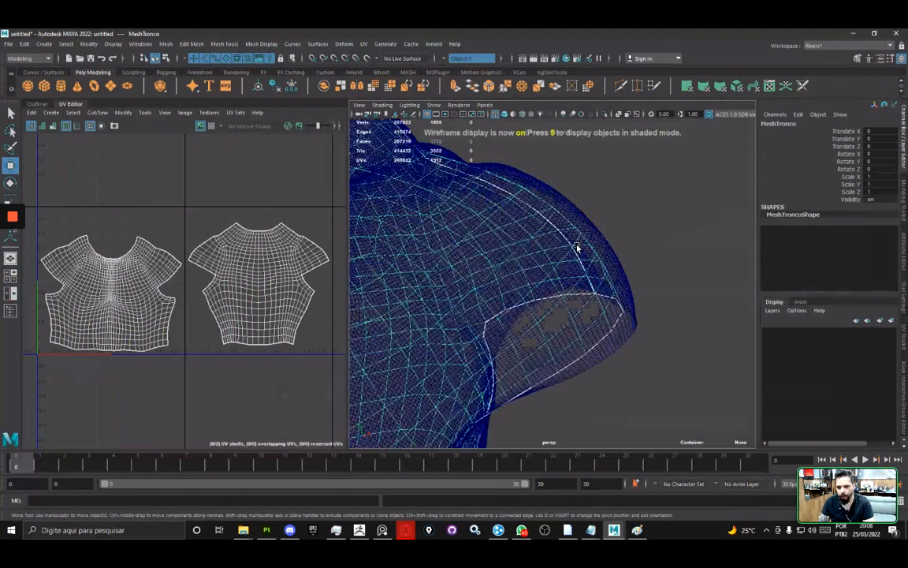
{"action": "scroll", "coordinate": [581, 247], "scroll_direction": "down", "scroll_amount": 8}
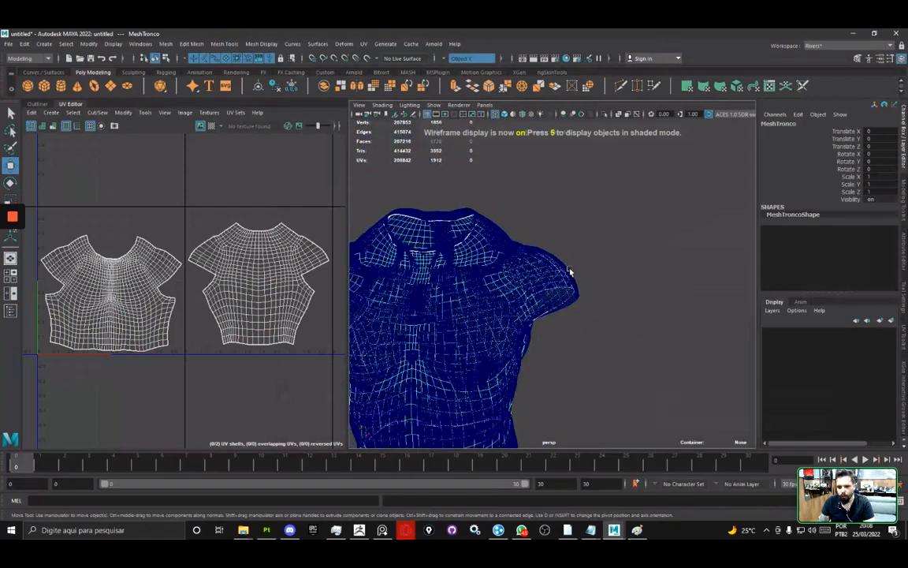
{"action": "scroll", "coordinate": [477, 264], "scroll_direction": "up", "scroll_amount": 4}
{"action": "scroll", "coordinate": [475, 265], "scroll_direction": "down", "scroll_amount": 5}
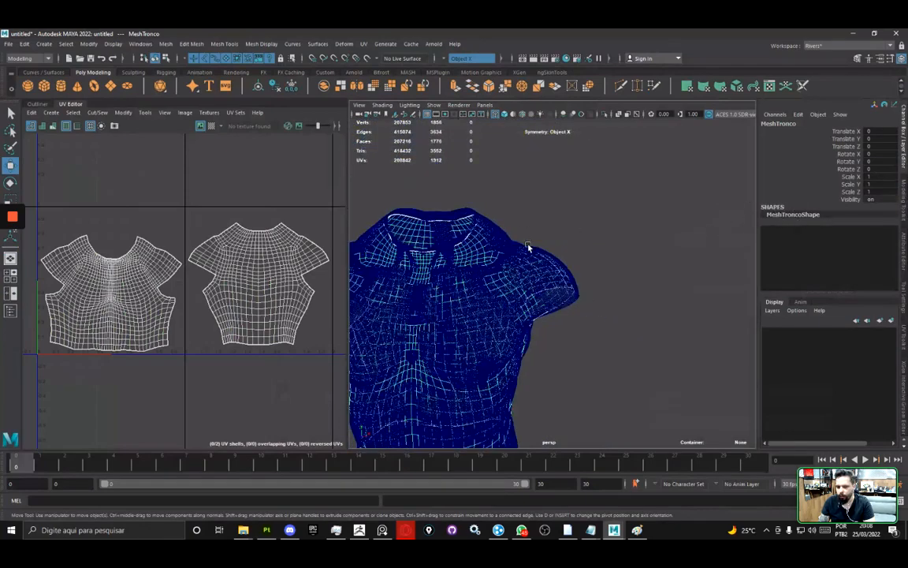
{"action": "scroll", "coordinate": [528, 246], "scroll_direction": "up", "scroll_amount": 6}
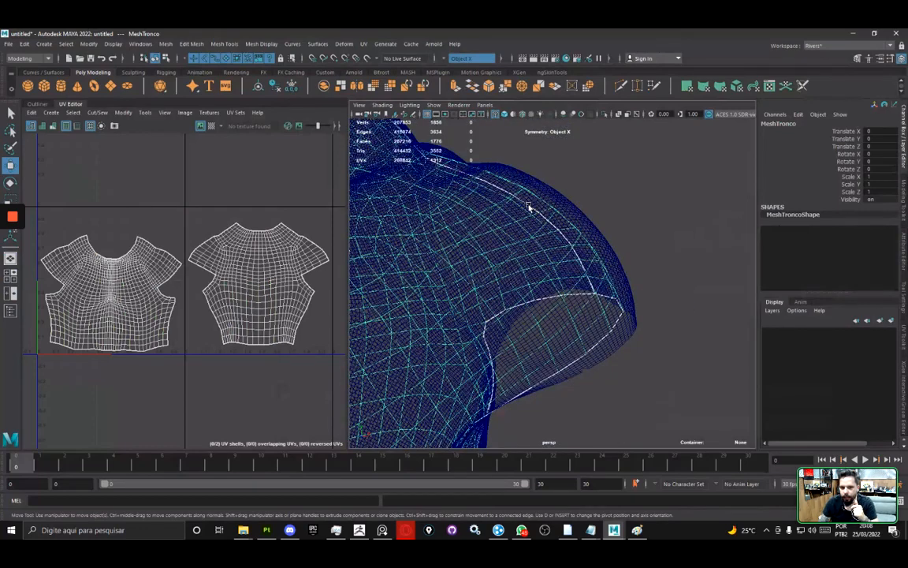
- With soft selection on, pull the low-poly vertex on top of the shoulder outward and select the vertex nearer the arm opening
{"action": "left_click", "coordinate": [905, 195]}
{"action": "left_click", "coordinate": [812, 138]}
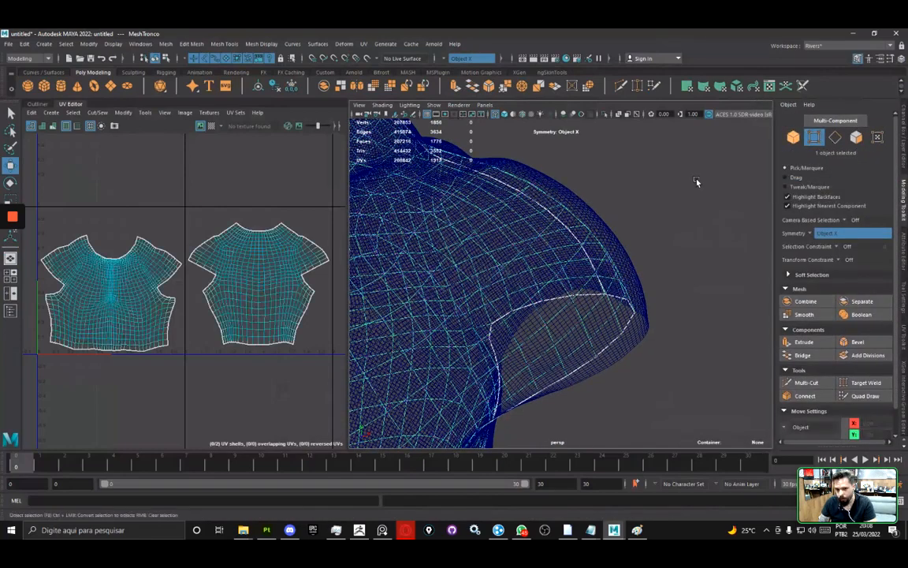
{"action": "left_click", "coordinate": [532, 184]}
{"action": "key", "text": "b"}
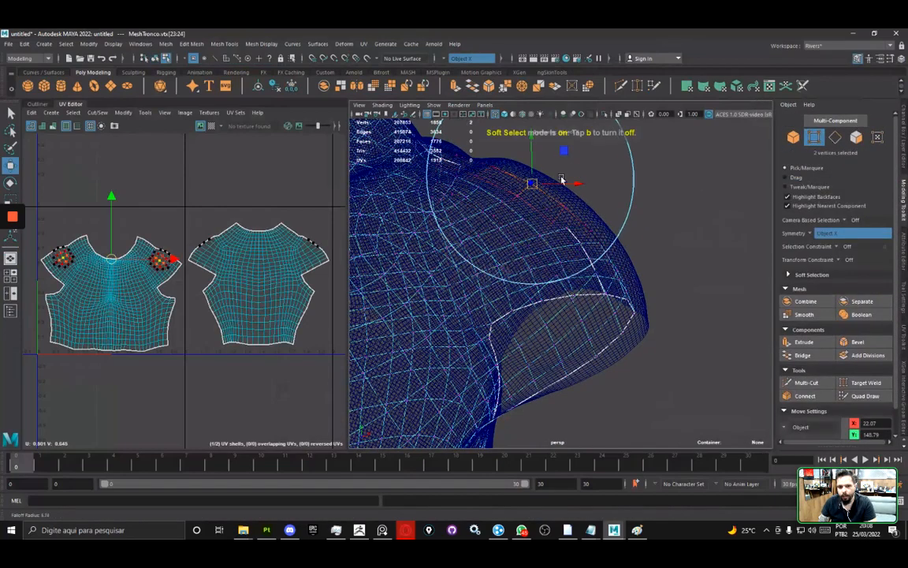
{"action": "left_click_drag", "start_coordinate": [561, 180], "coordinate": [536, 224]}
{"action": "scroll", "coordinate": [536, 224], "scroll_direction": "up", "scroll_amount": 3}
{"action": "left_click_drag", "start_coordinate": [591, 131], "coordinate": [602, 117]}
{"action": "mouse_move", "coordinate": [605, 161]}
{"action": "left_mouse_down", "text": "alt"}
{"action": "mouse_move", "coordinate": [514, 252]}
{"action": "mouse_move", "coordinate": [682, 178]}
{"action": "left_mouse_up", "text": "alt"}
{"action": "key", "text": "5"}
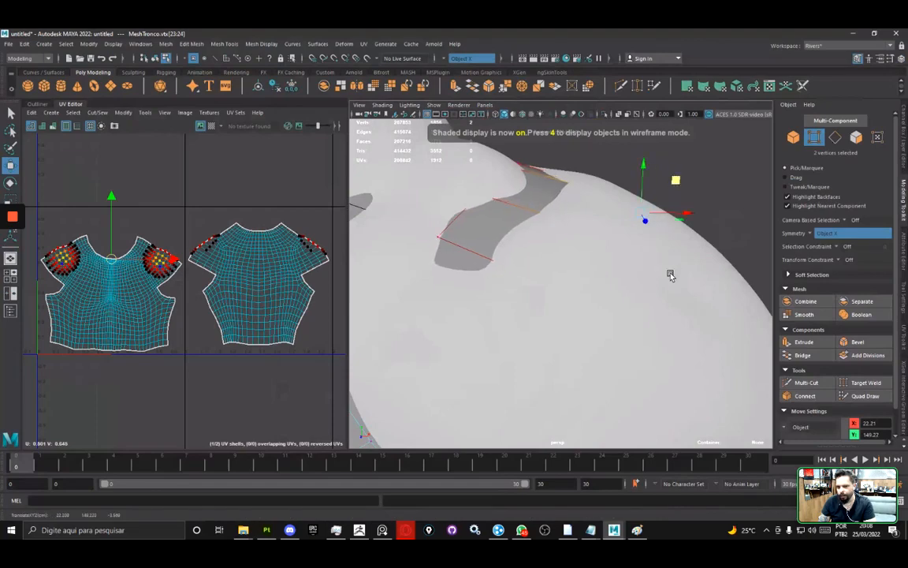
{"action": "key", "text": "4"}
{"action": "left_click_drag", "start_coordinate": [665, 280], "coordinate": [661, 280], "text": "alt"}
{"action": "left_click", "coordinate": [693, 298]}
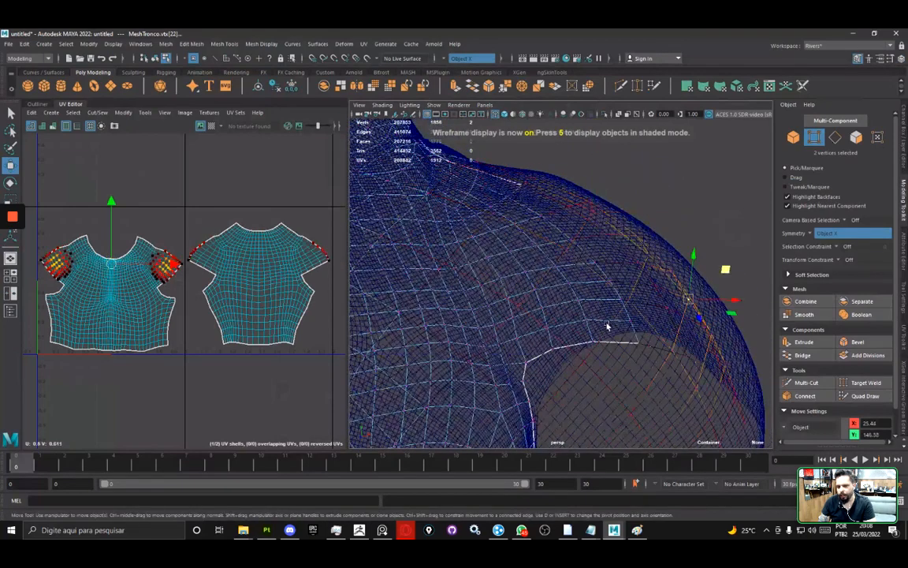
{"action": "left_click_drag", "start_coordinate": [608, 326], "coordinate": [555, 291], "text": "alt"}
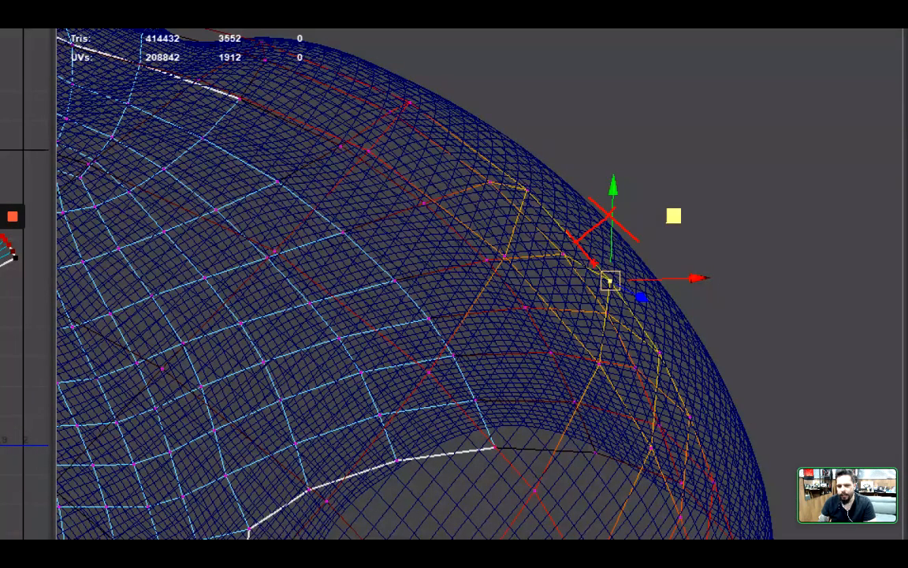
- Examine the torso's spine area in Substance 3D Painter and on the overlapping wireframes back in Maya
{"action": "key", "text": "alt+Tab"}
{"action": "mouse_move", "coordinate": [352, 209]}
{"action": "left_mouse_down", "text": "alt"}
{"action": "mouse_move", "coordinate": [405, 237]}
{"action": "mouse_move", "coordinate": [244, 241]}
{"action": "mouse_move", "coordinate": [365, 311]}
{"action": "mouse_move", "coordinate": [331, 209]}
{"action": "mouse_move", "coordinate": [353, 265]}
{"action": "mouse_move", "coordinate": [373, 281]}
{"action": "mouse_move", "coordinate": [425, 190]}
{"action": "mouse_move", "coordinate": [469, 163]}
{"action": "mouse_move", "coordinate": [399, 239]}
{"action": "mouse_move", "coordinate": [337, 237]}
{"action": "left_mouse_up", "text": "alt"}
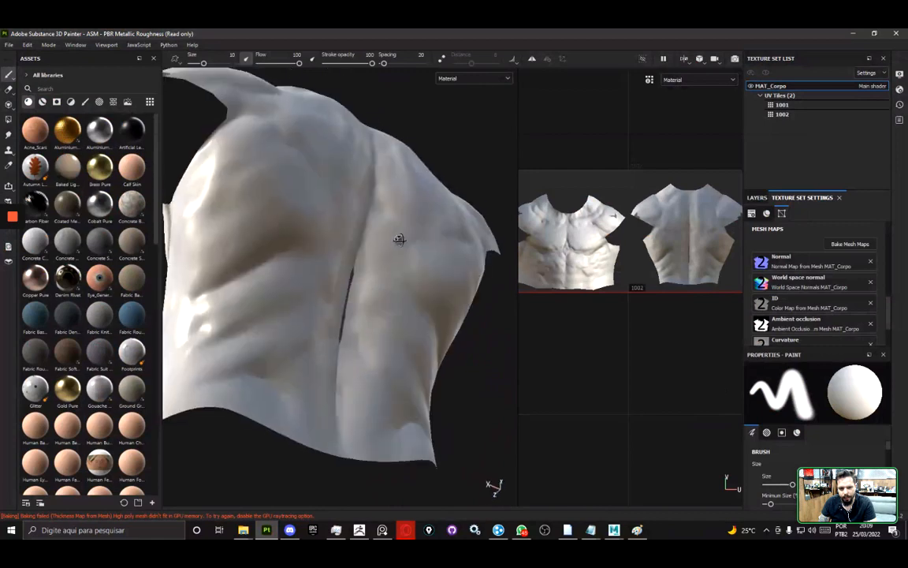
{"action": "key", "text": "alt+Tab"}
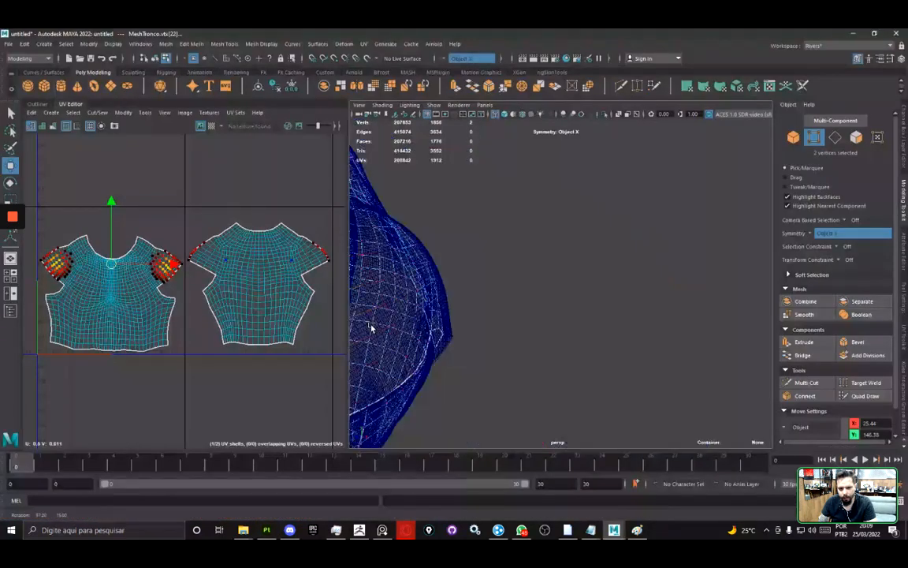
{"action": "left_click_drag", "start_coordinate": [371, 324], "coordinate": [577, 269], "text": "alt"}
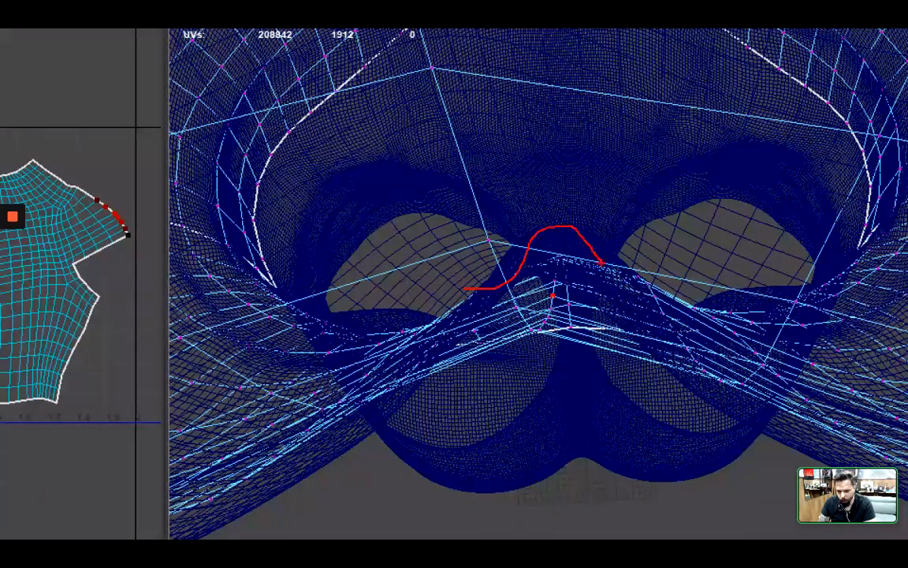
{"action": "mouse_move", "coordinate": [638, 283]}
{"action": "left_mouse_down"}
{"action": "mouse_move", "coordinate": [547, 261]}
{"action": "mouse_move", "coordinate": [492, 303]}
{"action": "left_mouse_up"}
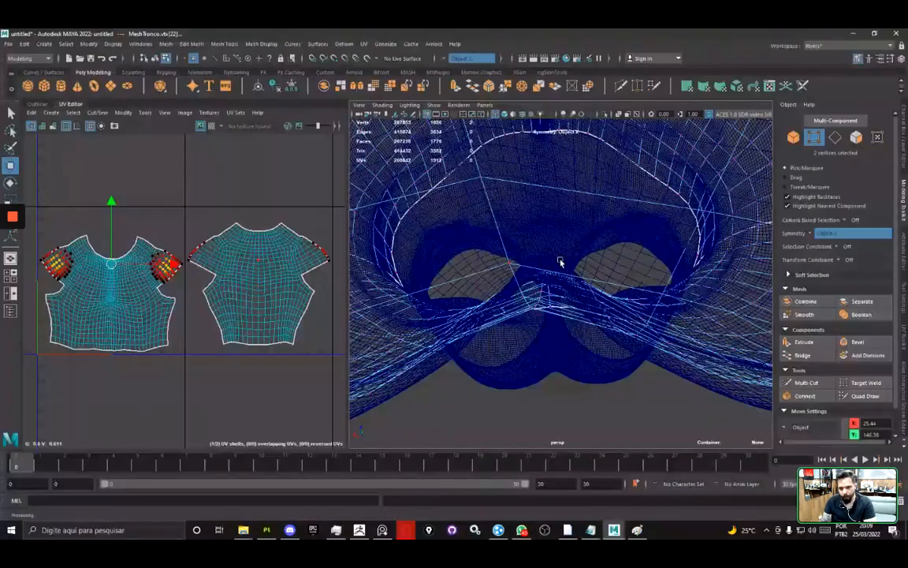
{"action": "left_click_drag", "start_coordinate": [560, 261], "coordinate": [589, 249], "text": "alt"}
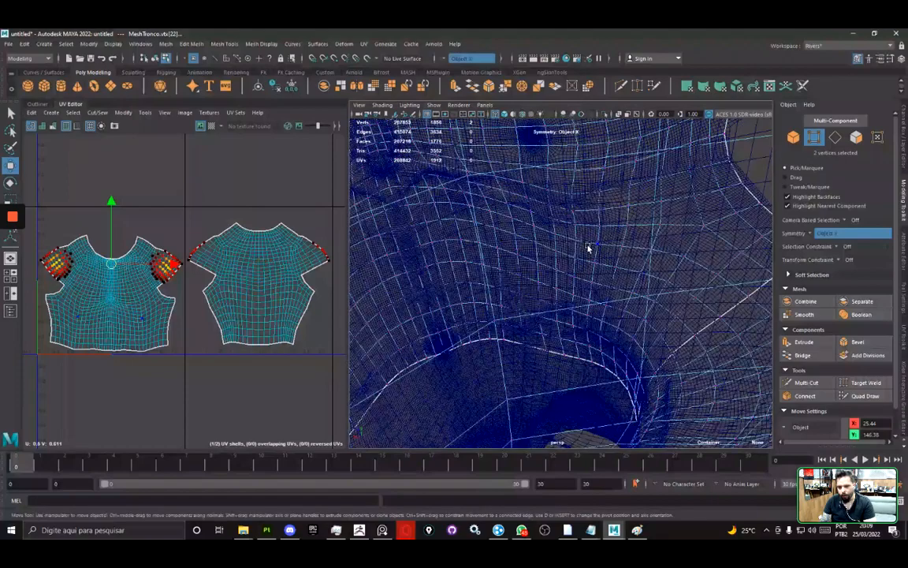
- Pull the soft-selected outer shoulder vertices of the low-poly torso outward toward the high-poly surface
{"action": "key", "text": "f"}
{"action": "mouse_move", "coordinate": [541, 298]}
{"action": "left_mouse_down", "text": "alt"}
{"action": "mouse_move", "coordinate": [565, 319]}
{"action": "mouse_move", "coordinate": [573, 313]}
{"action": "mouse_move", "coordinate": [588, 294]}
{"action": "mouse_move", "coordinate": [594, 252]}
{"action": "mouse_move", "coordinate": [607, 243]}
{"action": "mouse_move", "coordinate": [550, 296]}
{"action": "mouse_move", "coordinate": [583, 293]}
{"action": "mouse_move", "coordinate": [579, 304]}
{"action": "mouse_move", "coordinate": [571, 299]}
{"action": "mouse_move", "coordinate": [578, 274]}
{"action": "mouse_move", "coordinate": [604, 277]}
{"action": "mouse_move", "coordinate": [612, 243]}
{"action": "left_mouse_up", "text": "alt"}
{"action": "key", "text": "5"}
{"action": "key", "text": "4"}
{"action": "left_click_drag", "start_coordinate": [677, 377], "coordinate": [615, 308], "text": "alt"}
{"action": "left_click", "coordinate": [591, 304]}
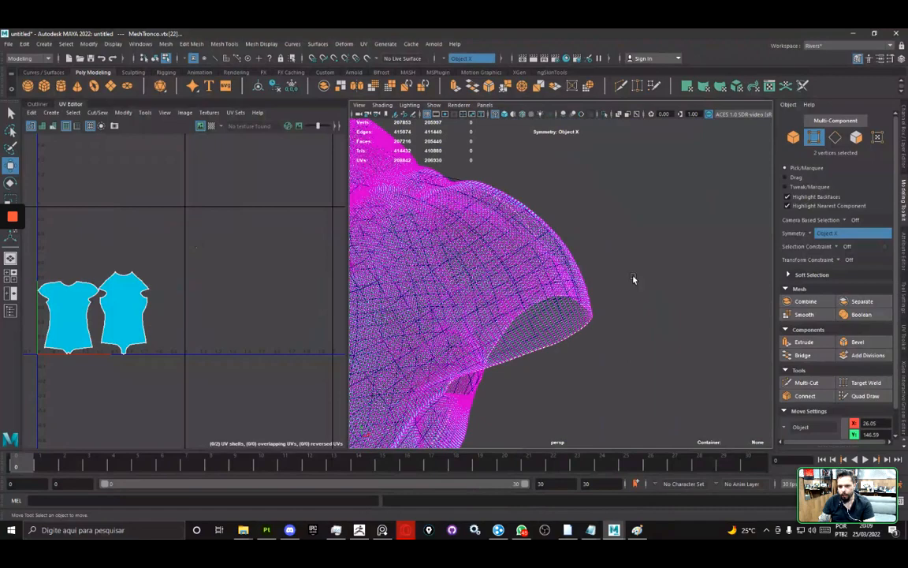
{"action": "left_click", "coordinate": [793, 138]}
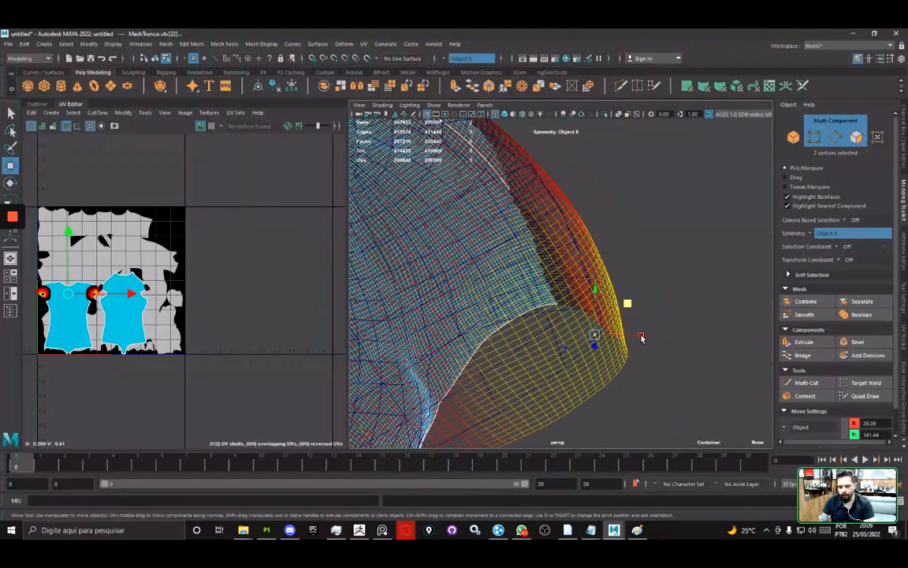
{"action": "left_click", "coordinate": [720, 208]}
{"action": "left_click", "coordinate": [793, 137]}
{"action": "left_click", "coordinate": [671, 286]}
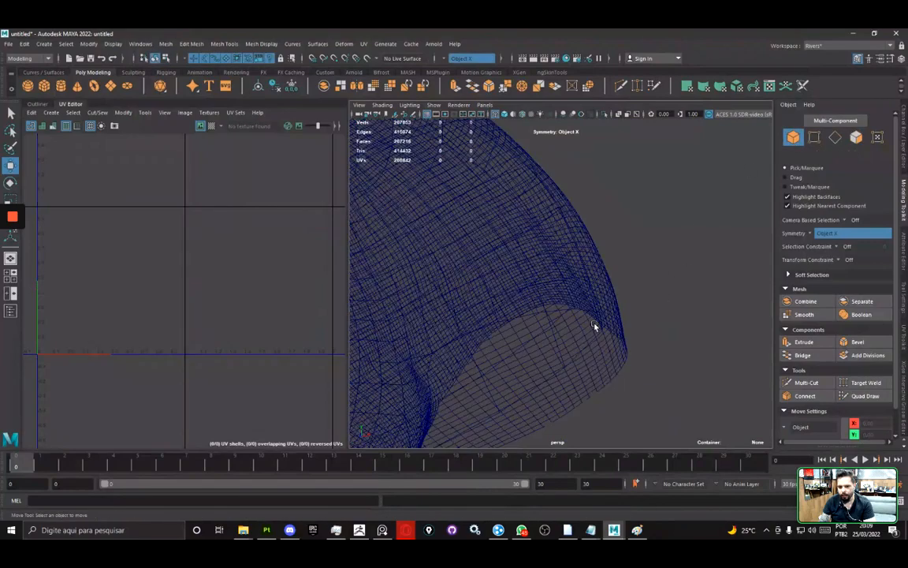
- Reselect the low-poly torso and pull the soft-selected vertex at the outer edge of the arm opening outward along X
{"action": "left_click", "coordinate": [626, 353]}
{"action": "left_click_drag", "start_coordinate": [628, 354], "coordinate": [606, 280], "text": "alt"}
{"action": "key", "text": "4"}
{"action": "key", "text": "5"}
{"action": "left_click", "coordinate": [604, 293]}
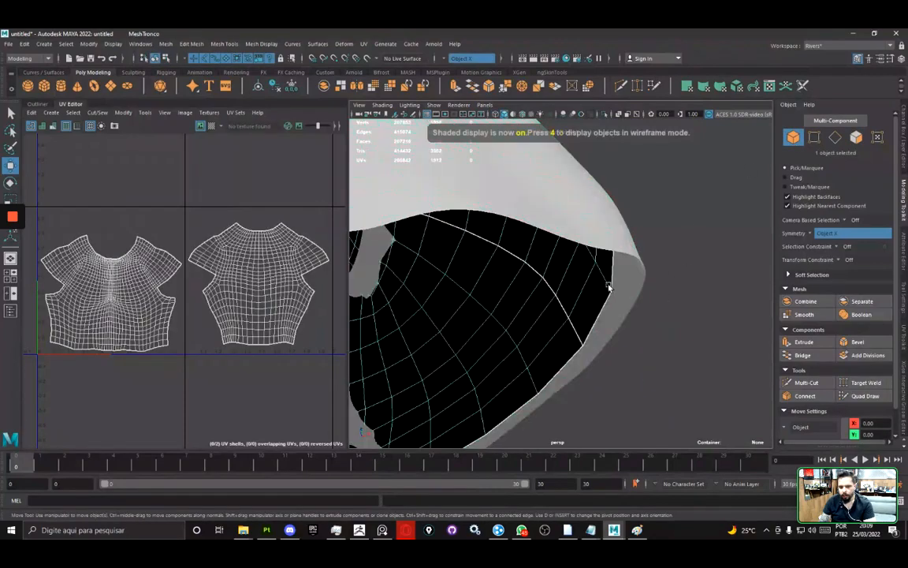
{"action": "right_click_drag", "start_coordinate": [608, 285], "coordinate": [605, 242], "text": "alt"}
{"action": "left_click_drag", "start_coordinate": [605, 244], "coordinate": [576, 237], "text": "alt"}
{"action": "left_click", "coordinate": [814, 137]}
{"action": "key", "text": "5"}
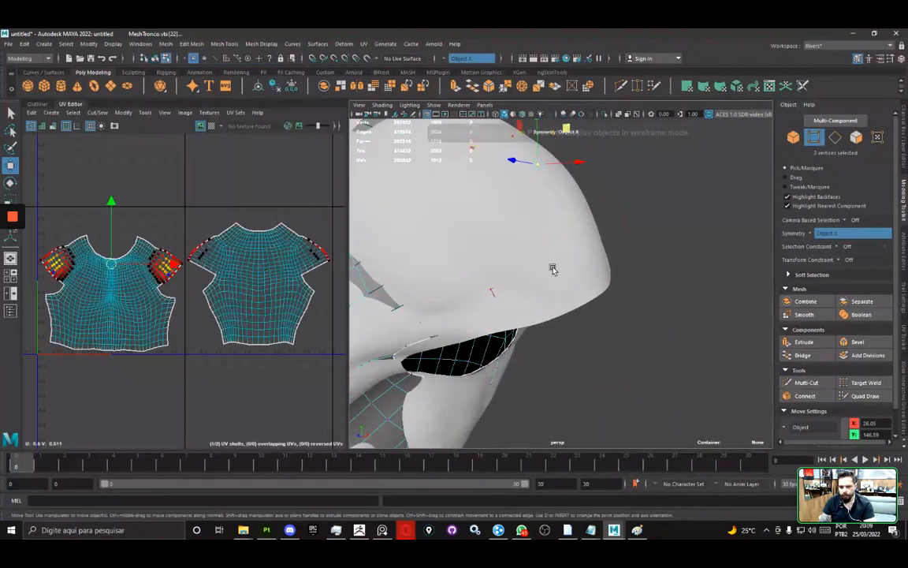
{"action": "key", "text": "4"}
{"action": "left_click", "coordinate": [600, 266]}
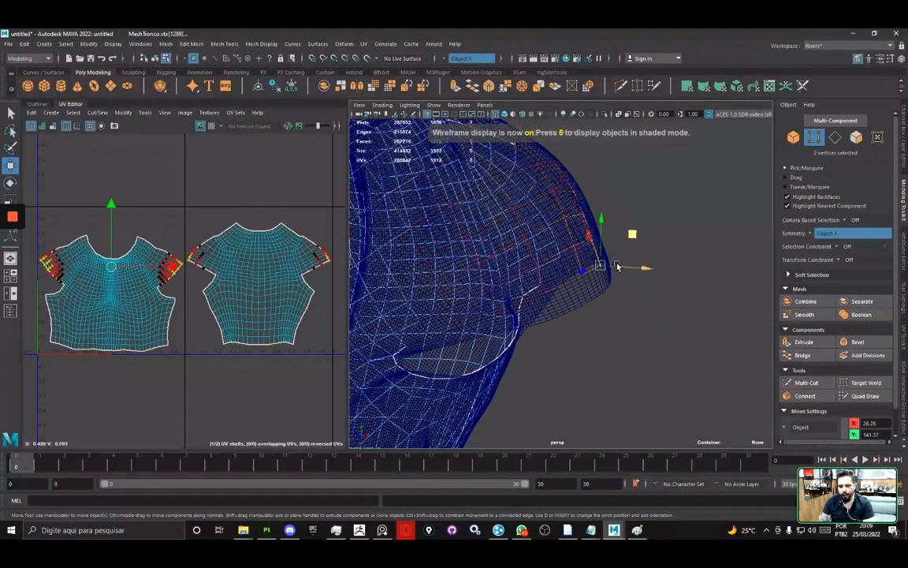
{"action": "left_click_drag", "start_coordinate": [621, 267], "coordinate": [630, 269]}
- Shift the soft-selected vertex on the lower front edge of the arm opening slightly toward the high-poly surface
{"action": "middle_click_drag", "start_coordinate": [602, 271], "coordinate": [615, 350], "text": "alt"}
{"action": "left_click_drag", "start_coordinate": [615, 350], "coordinate": [609, 318], "text": "alt"}
{"action": "key", "text": "5"}
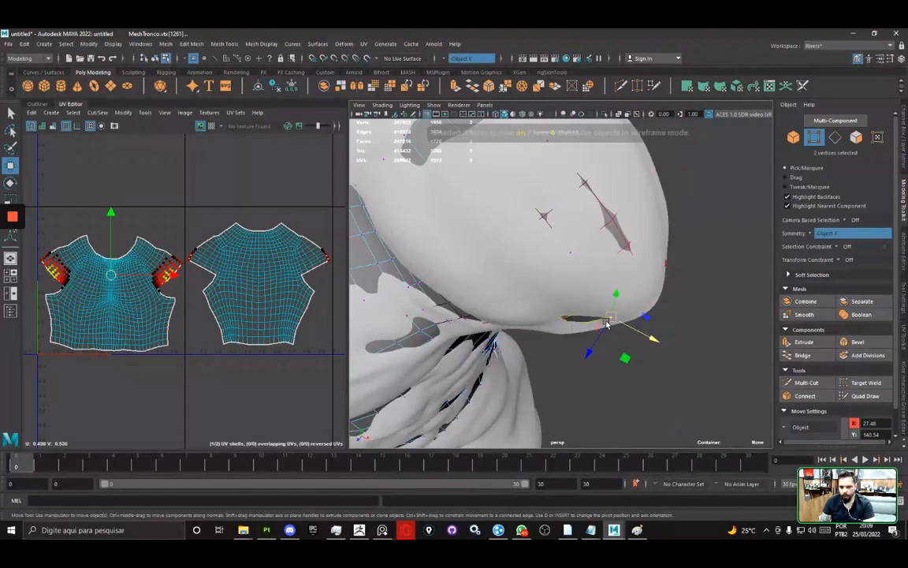
{"action": "left_click_drag", "start_coordinate": [624, 358], "coordinate": [626, 361]}
- Select the low-poly vertex on the front of the shoulder and nudge it outward with soft selection
{"action": "left_click_drag", "start_coordinate": [551, 318], "coordinate": [593, 333], "text": "alt"}
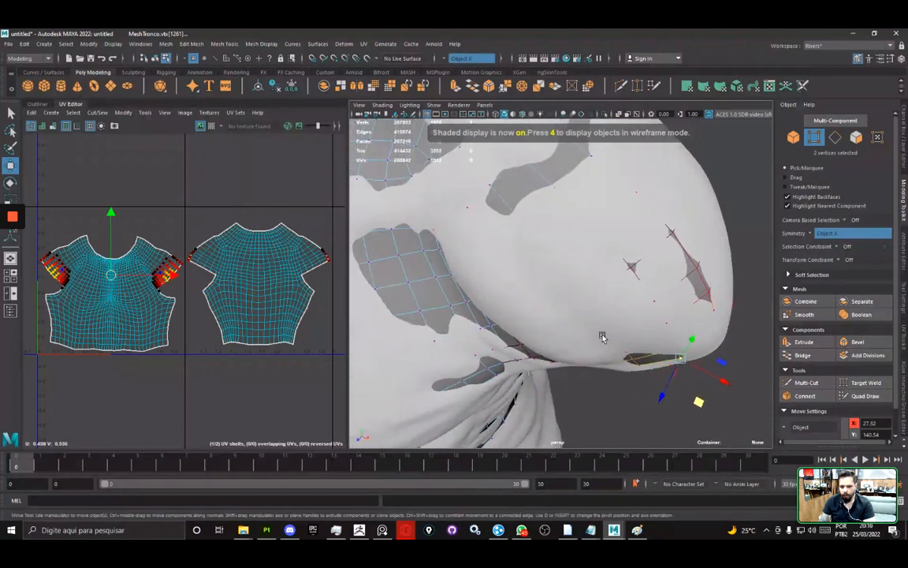
{"action": "key", "text": "4"}
{"action": "key", "text": "5"}
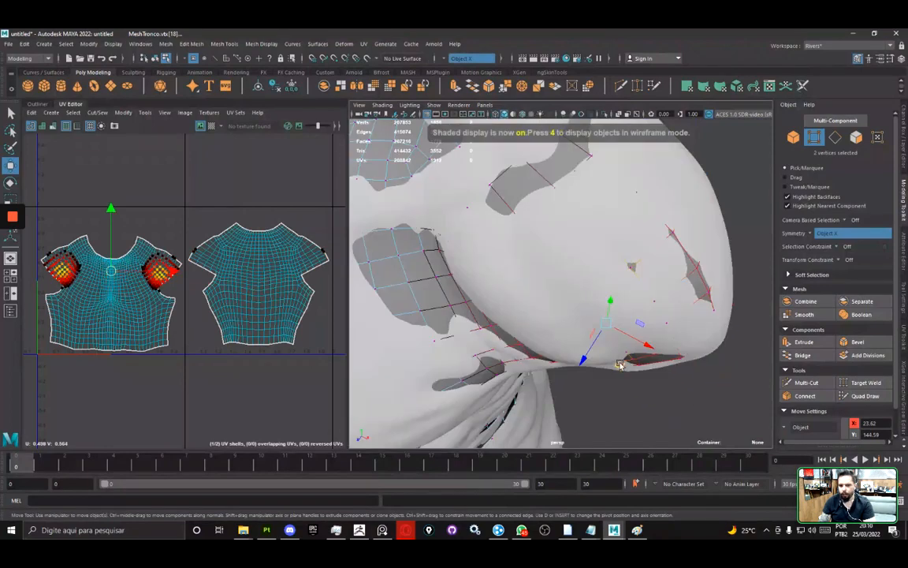
{"action": "left_click_drag", "start_coordinate": [618, 366], "coordinate": [575, 270]}
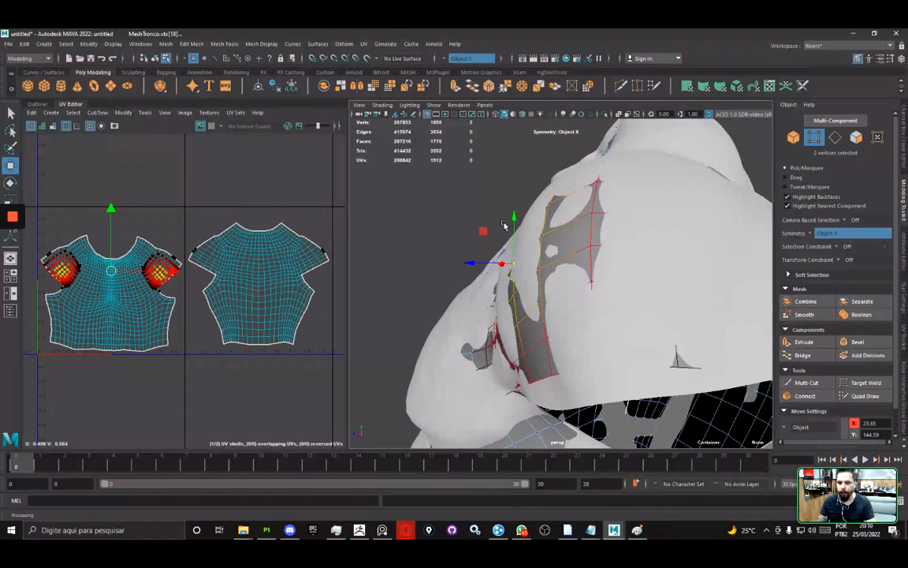
- Select the low-poly vertex on the back of the shoulder and nudge it toward the high-poly surface with soft selection
{"action": "left_click_drag", "start_coordinate": [503, 224], "coordinate": [496, 288], "text": "alt"}
{"action": "key", "text": "4"}
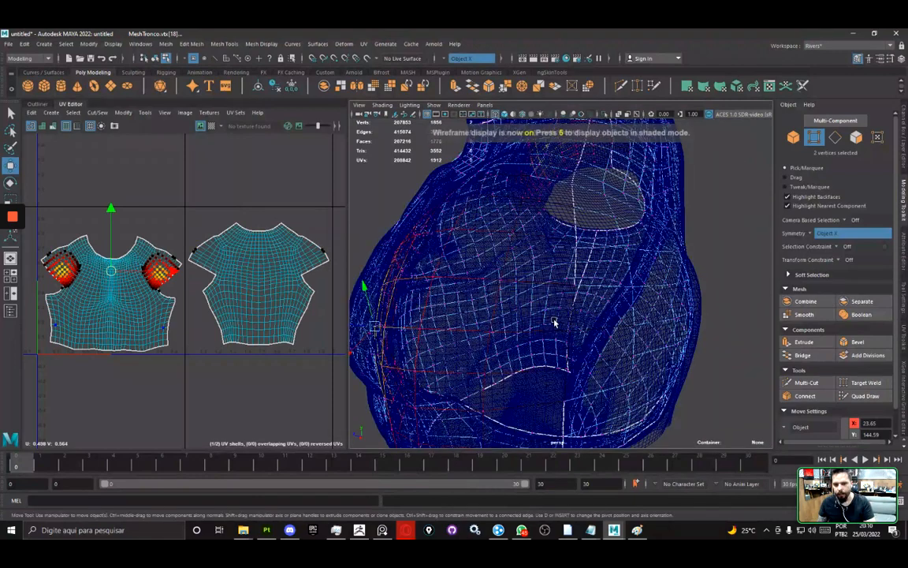
{"action": "scroll", "coordinate": [554, 322], "scroll_direction": "up", "scroll_amount": 3}
{"action": "left_click", "coordinate": [531, 298]}
{"action": "key", "text": "5"}
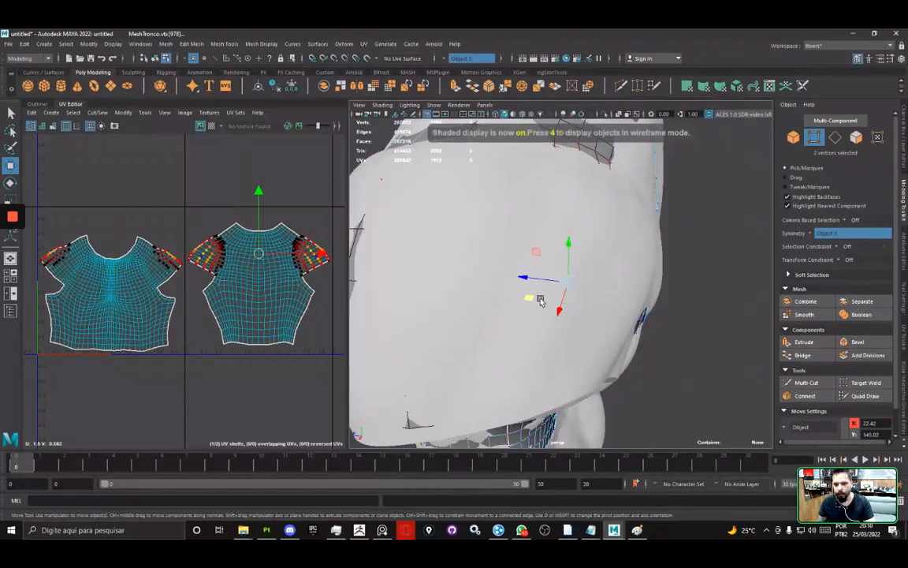
{"action": "mouse_move", "coordinate": [540, 300]}
{"action": "left_mouse_down", "text": "alt"}
{"action": "mouse_move", "coordinate": [546, 313]}
{"action": "mouse_move", "coordinate": [535, 323]}
{"action": "mouse_move", "coordinate": [550, 323]}
{"action": "mouse_move", "coordinate": [533, 301]}
{"action": "mouse_move", "coordinate": [540, 297]}
{"action": "left_mouse_up", "text": "alt"}
- Select the low-poly vertex on top of the shoulder and lift the soft-selected area slightly toward the high-poly surface
{"action": "key", "text": "4"}
{"action": "left_click", "coordinate": [539, 296]}
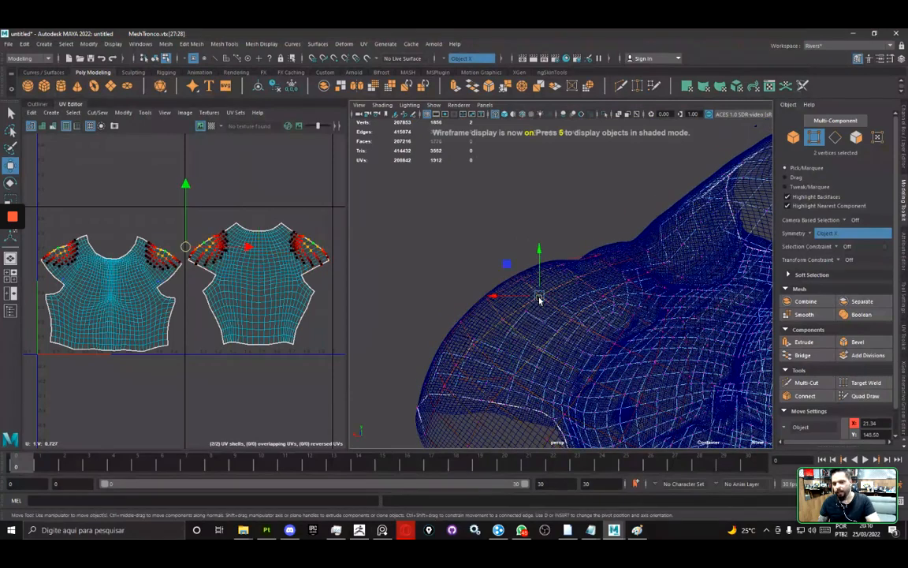
{"action": "key", "text": "5"}
{"action": "left_click_drag", "start_coordinate": [506, 263], "coordinate": [505, 263]}
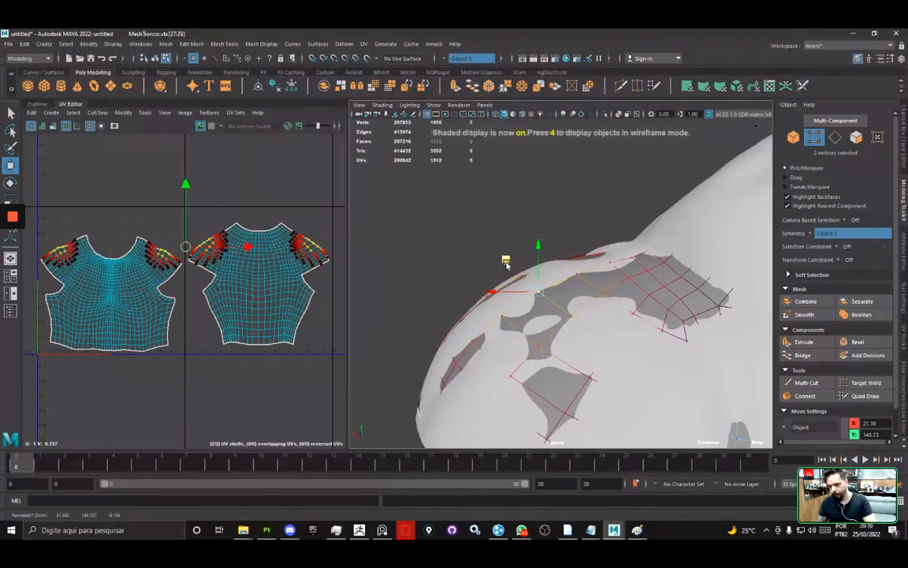
{"action": "scroll", "coordinate": [506, 263], "scroll_direction": "down", "scroll_amount": 5}
{"action": "left_click_drag", "start_coordinate": [518, 298], "coordinate": [549, 299], "text": "alt"}
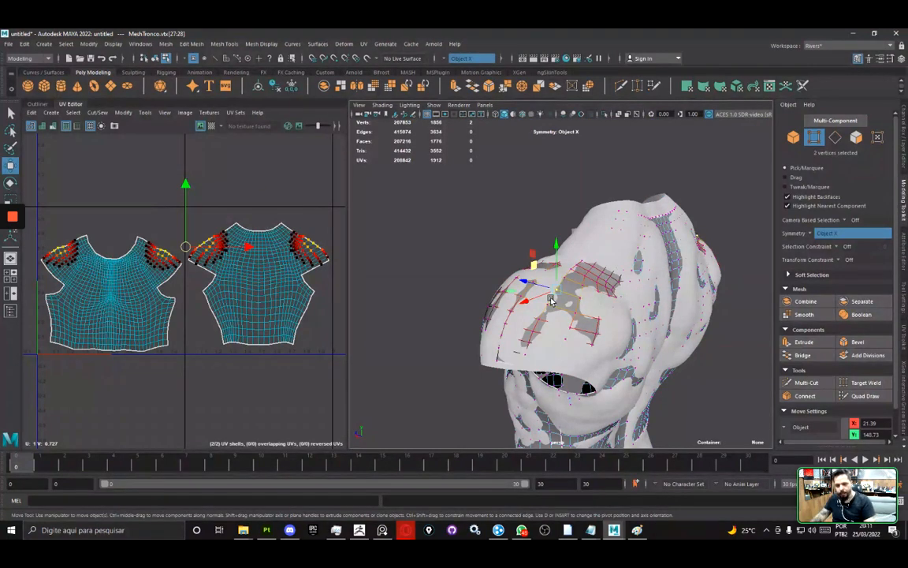
- Select low-poly vertices across the outer chest one after another and pull each soft-selected area toward the high-poly surface
{"action": "left_click_drag", "start_coordinate": [552, 299], "coordinate": [552, 266], "text": "alt"}
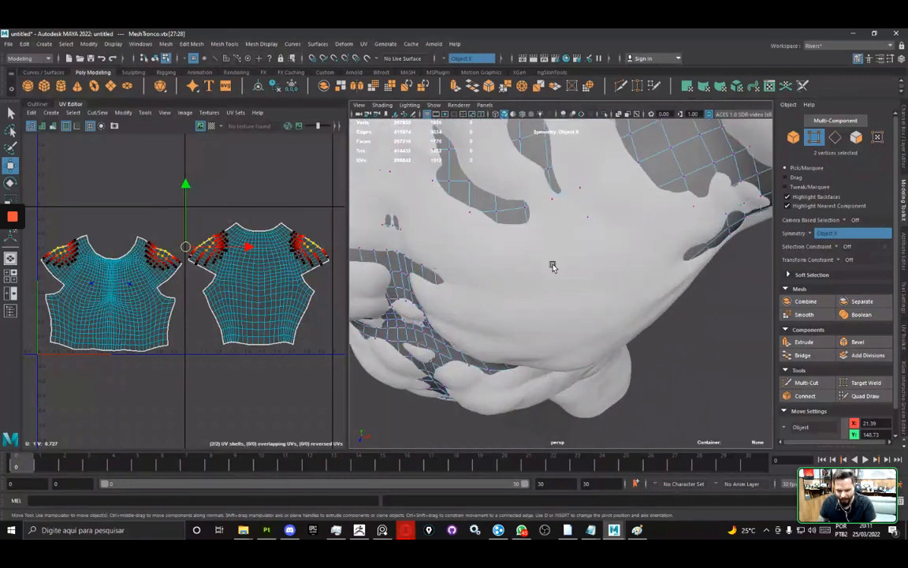
{"action": "key", "text": "4"}
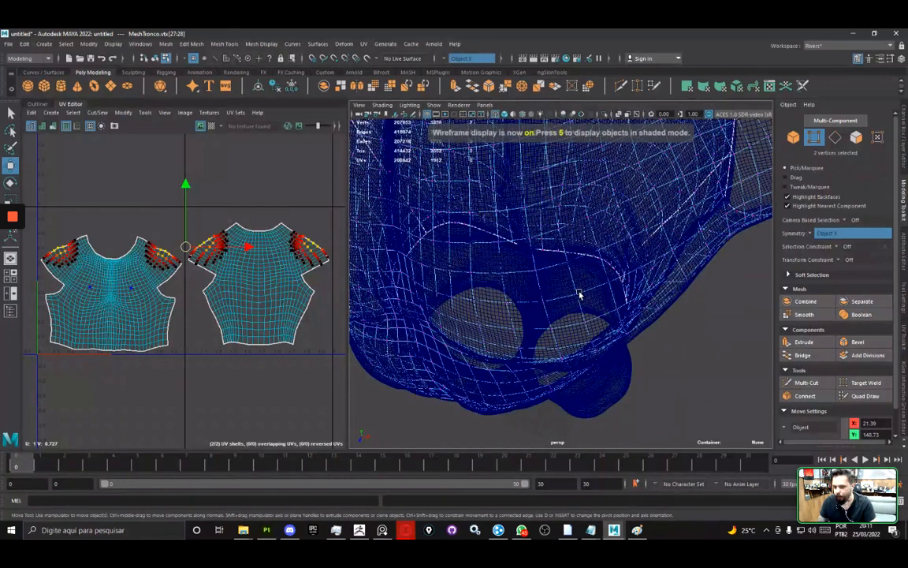
{"action": "left_click", "coordinate": [580, 297]}
{"action": "key", "text": "5"}
{"action": "mouse_move", "coordinate": [578, 304]}
{"action": "left_mouse_down", "text": "alt"}
{"action": "mouse_move", "coordinate": [551, 314]}
{"action": "mouse_move", "coordinate": [575, 328]}
{"action": "mouse_move", "coordinate": [511, 319]}
{"action": "mouse_move", "coordinate": [543, 296]}
{"action": "mouse_move", "coordinate": [521, 276]}
{"action": "mouse_move", "coordinate": [509, 292]}
{"action": "mouse_move", "coordinate": [520, 315]}
{"action": "mouse_move", "coordinate": [573, 332]}
{"action": "mouse_move", "coordinate": [578, 366]}
{"action": "mouse_move", "coordinate": [645, 270]}
{"action": "mouse_move", "coordinate": [618, 219]}
{"action": "mouse_move", "coordinate": [610, 367]}
{"action": "left_mouse_up", "text": "alt"}
{"action": "key", "text": "4"}
{"action": "left_click", "coordinate": [543, 267]}
{"action": "key", "text": "5"}
{"action": "key", "text": "4"}
{"action": "left_click", "coordinate": [581, 322]}
{"action": "key", "text": "5"}
{"action": "scroll", "coordinate": [575, 361], "scroll_direction": "down", "scroll_amount": 2}
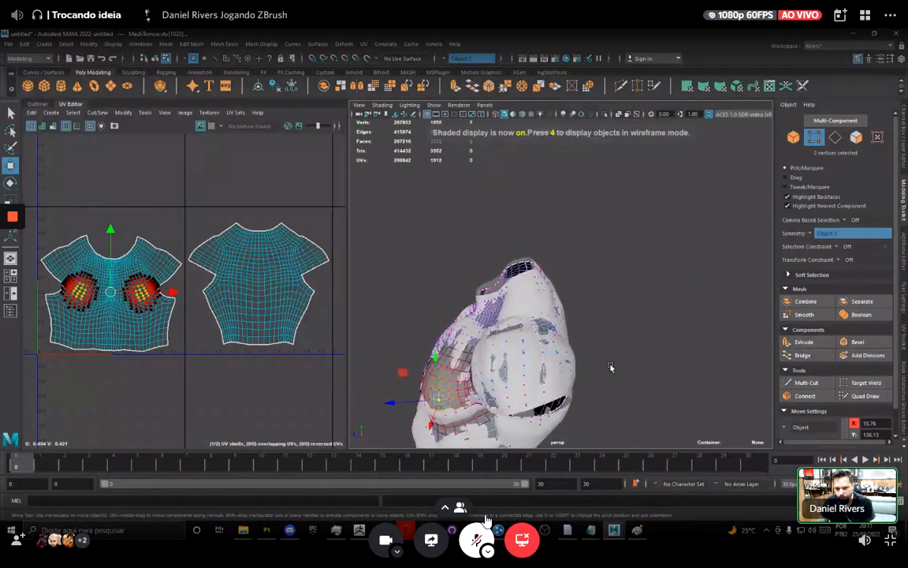
- Select the low-poly vertex on the trapezius slope beside the neck and pull it outward with soft selection
{"action": "scroll", "coordinate": [544, 306], "scroll_direction": "up", "scroll_amount": 5}
{"action": "left_click_drag", "start_coordinate": [545, 306], "coordinate": [515, 254], "text": "alt"}
{"action": "left_click", "coordinate": [480, 533]}
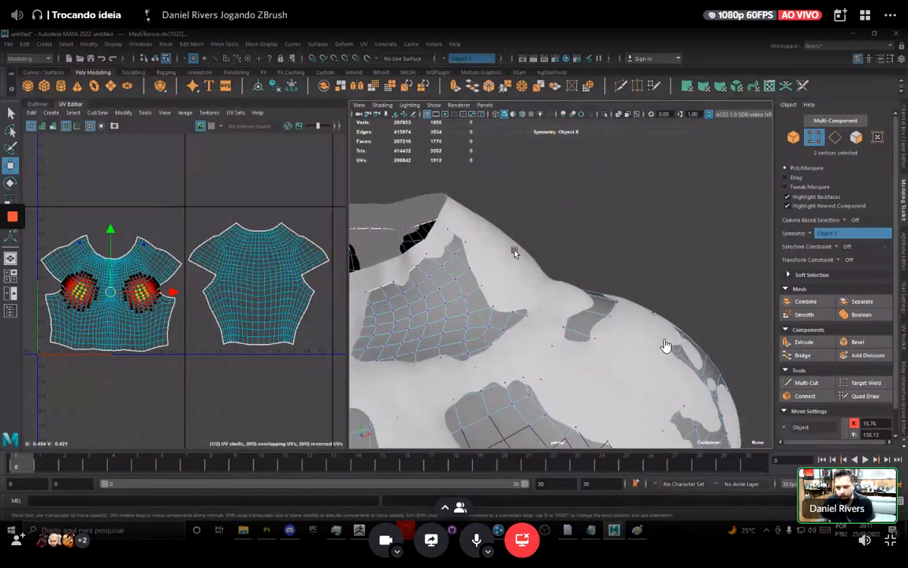
{"action": "key", "text": "4"}
{"action": "left_click", "coordinate": [508, 247]}
{"action": "key", "text": "5"}
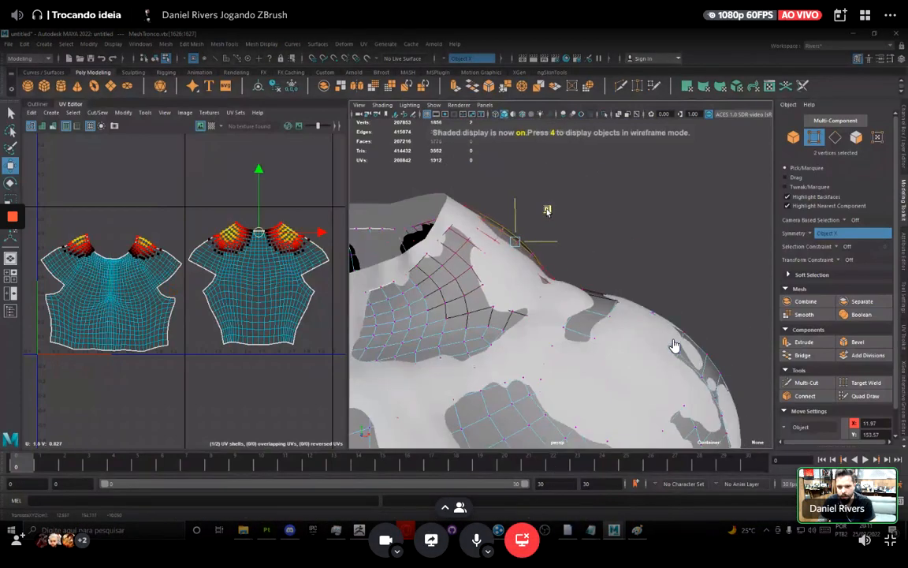
{"action": "mouse_move", "coordinate": [534, 223]}
{"action": "left_mouse_down", "text": "alt"}
{"action": "mouse_move", "coordinate": [440, 327]}
{"action": "mouse_move", "coordinate": [525, 298]}
{"action": "mouse_move", "coordinate": [513, 316]}
{"action": "mouse_move", "coordinate": [547, 298]}
{"action": "mouse_move", "coordinate": [553, 270]}
{"action": "left_mouse_up", "text": "alt"}
- Turn on smooth mesh preview for the low-poly torso and fit the vertices around the collarbone and trapezius to the high-poly surface
{"action": "key", "text": "3"}
{"action": "key", "text": "4"}
{"action": "left_click", "coordinate": [515, 317]}
{"action": "key", "text": "5"}
{"action": "key", "text": "4"}
{"action": "left_click", "coordinate": [587, 244]}
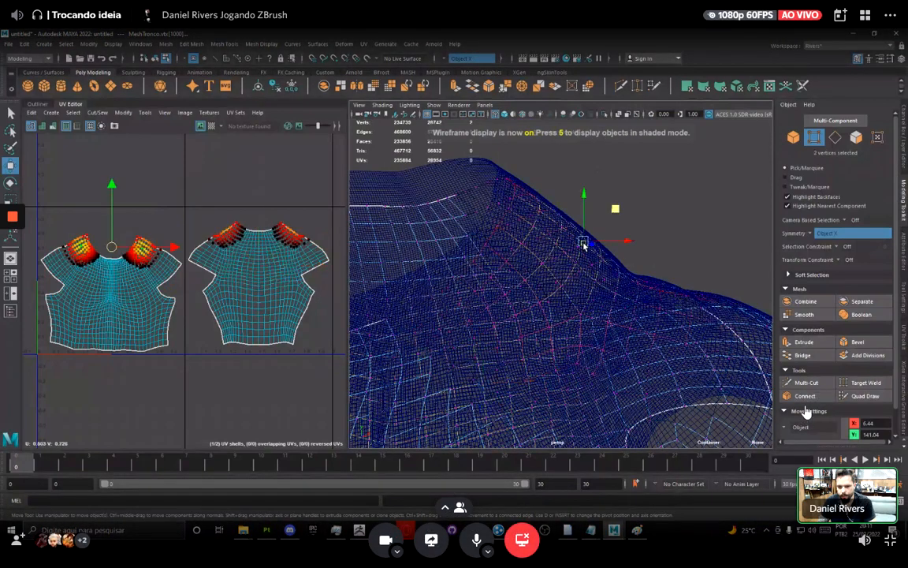
{"action": "key", "text": "5"}
{"action": "left_click_drag", "start_coordinate": [616, 208], "coordinate": [456, 278]}
- Push the soft-selected low-poly vertices along the middle and upper spine inward into the high-poly back groove
{"action": "left_click_drag", "start_coordinate": [406, 249], "coordinate": [530, 313]}
{"action": "right_click_drag", "start_coordinate": [530, 314], "coordinate": [565, 314], "text": "alt"}
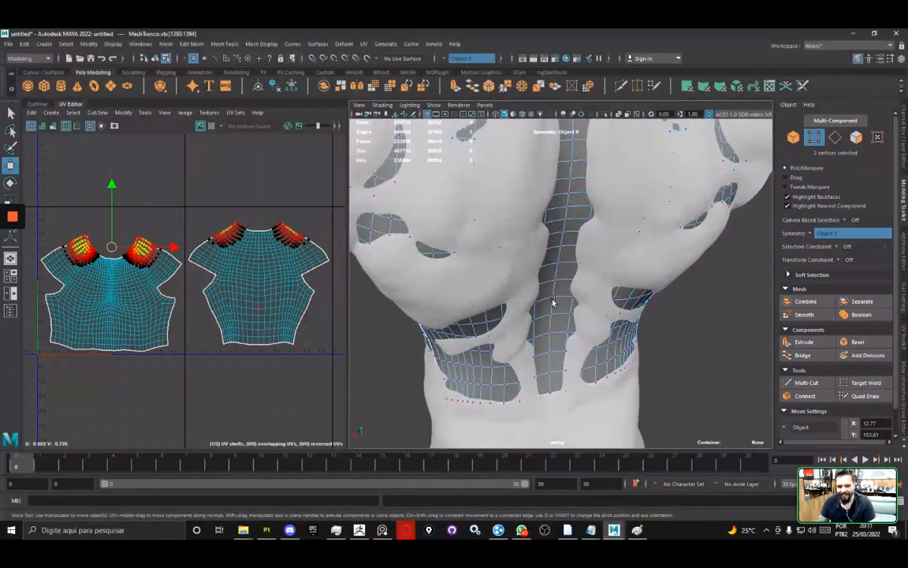
{"action": "left_click", "coordinate": [552, 302]}
{"action": "left_click_drag", "start_coordinate": [553, 302], "coordinate": [569, 263], "text": "alt"}
{"action": "left_click", "coordinate": [566, 256]}
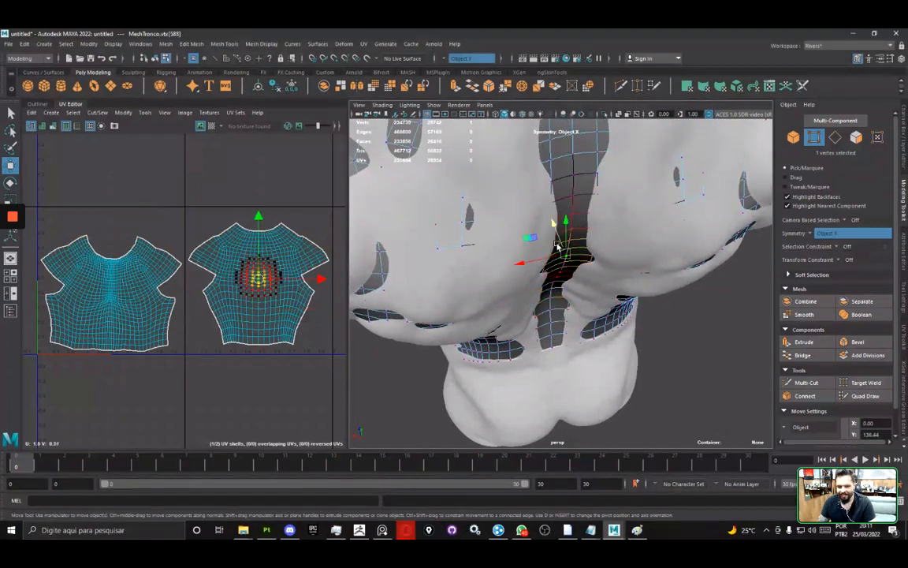
{"action": "left_click_drag", "start_coordinate": [555, 228], "coordinate": [566, 337]}
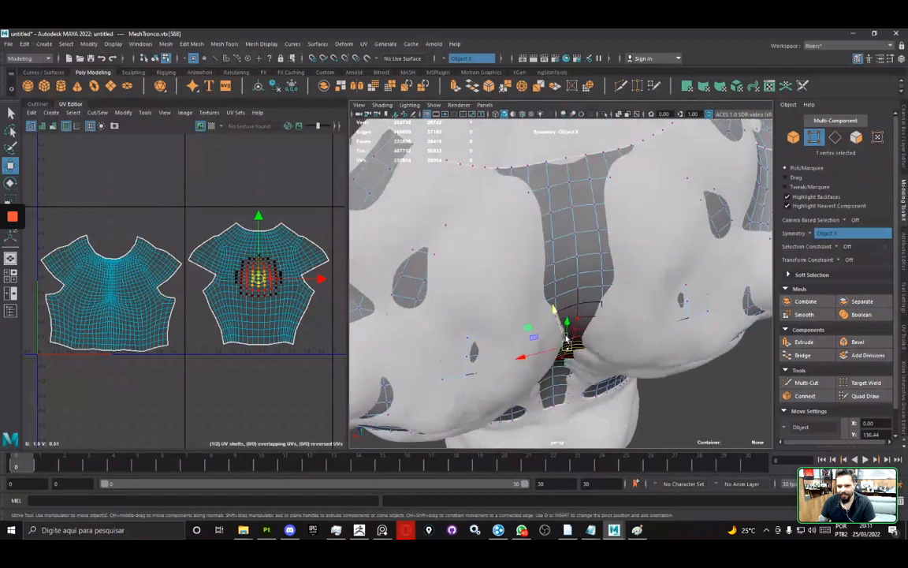
{"action": "left_click", "coordinate": [579, 283]}
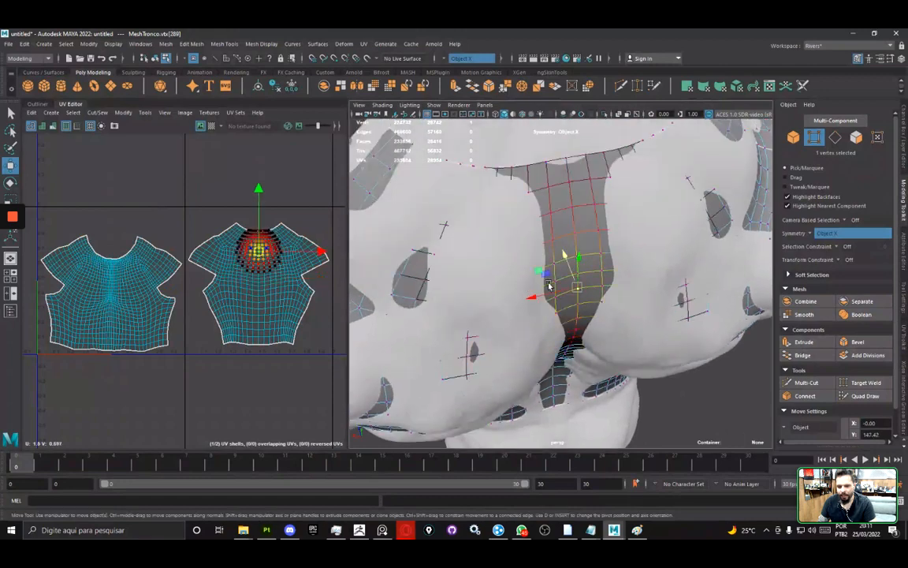
{"action": "mouse_move", "coordinate": [549, 284]}
{"action": "left_mouse_down", "text": "alt"}
{"action": "mouse_move", "coordinate": [568, 314]}
{"action": "mouse_move", "coordinate": [556, 321]}
{"action": "mouse_move", "coordinate": [554, 305]}
{"action": "mouse_move", "coordinate": [538, 297]}
{"action": "mouse_move", "coordinate": [559, 275]}
{"action": "left_mouse_up", "text": "alt"}
{"action": "scroll", "coordinate": [557, 315], "scroll_direction": "down", "scroll_amount": 5}
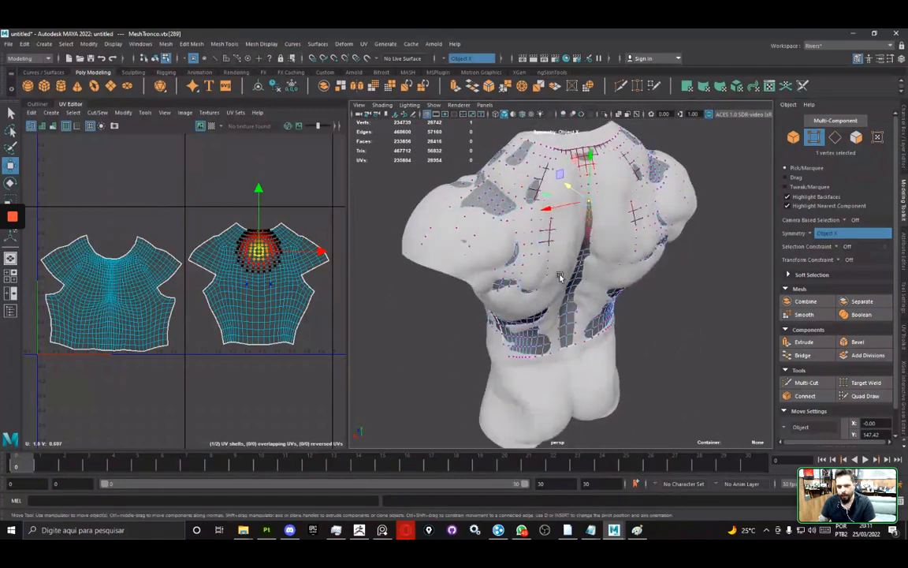
- Select the low-poly vertices beside the spine on the mid back and shift them slightly toward the high-poly surface
{"action": "scroll", "coordinate": [555, 268], "scroll_direction": "up", "scroll_amount": 4}
{"action": "key", "text": "4"}
{"action": "left_click", "coordinate": [540, 249]}
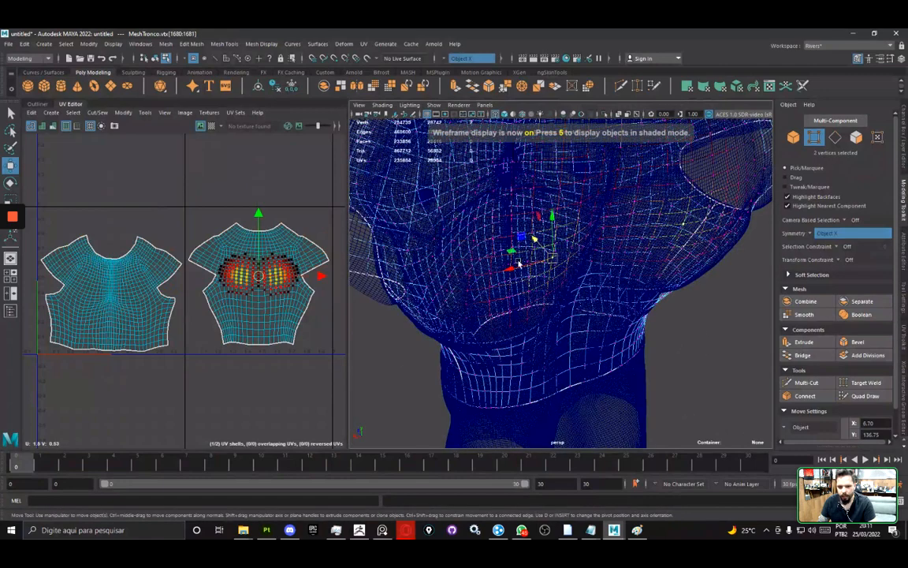
{"action": "key", "text": "5"}
{"action": "mouse_move", "coordinate": [534, 238]}
{"action": "left_mouse_down", "text": "alt"}
{"action": "mouse_move", "coordinate": [505, 225]}
{"action": "mouse_move", "coordinate": [495, 330]}
{"action": "mouse_move", "coordinate": [614, 294]}
{"action": "mouse_move", "coordinate": [551, 325]}
{"action": "left_mouse_up", "text": "alt"}
- Select the central low-poly vertex on the sternum and pull the soft-selected chest area forward
{"action": "scroll", "coordinate": [531, 317], "scroll_direction": "up", "scroll_amount": 3}
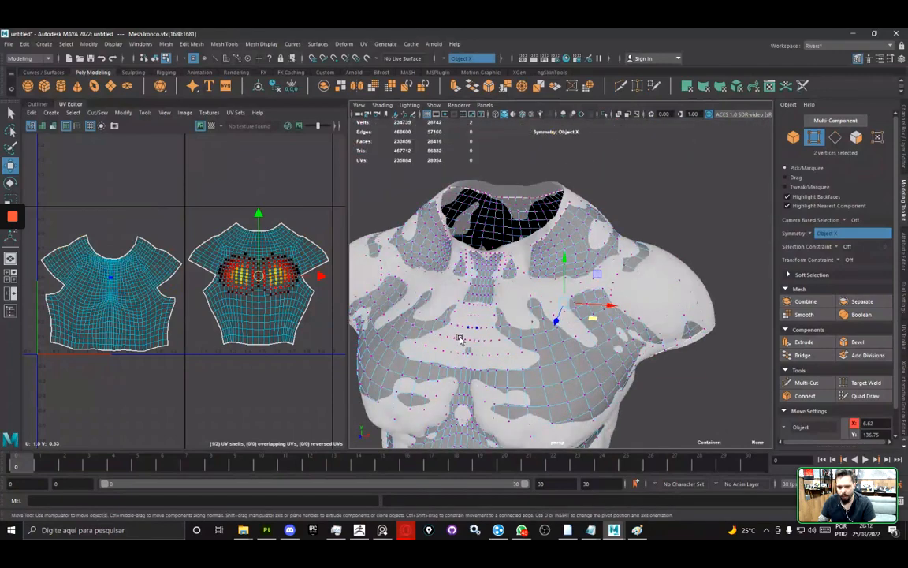
{"action": "middle_click_drag", "start_coordinate": [460, 339], "coordinate": [537, 288], "text": "alt"}
{"action": "left_click_drag", "start_coordinate": [537, 288], "coordinate": [618, 316], "text": "alt"}
{"action": "scroll", "coordinate": [516, 290], "scroll_direction": "up", "scroll_amount": 5}
{"action": "left_click", "coordinate": [479, 281]}
{"action": "scroll", "coordinate": [637, 266], "scroll_direction": "down", "scroll_amount": 5}
{"action": "scroll", "coordinate": [483, 269], "scroll_direction": "up", "scroll_amount": 5}
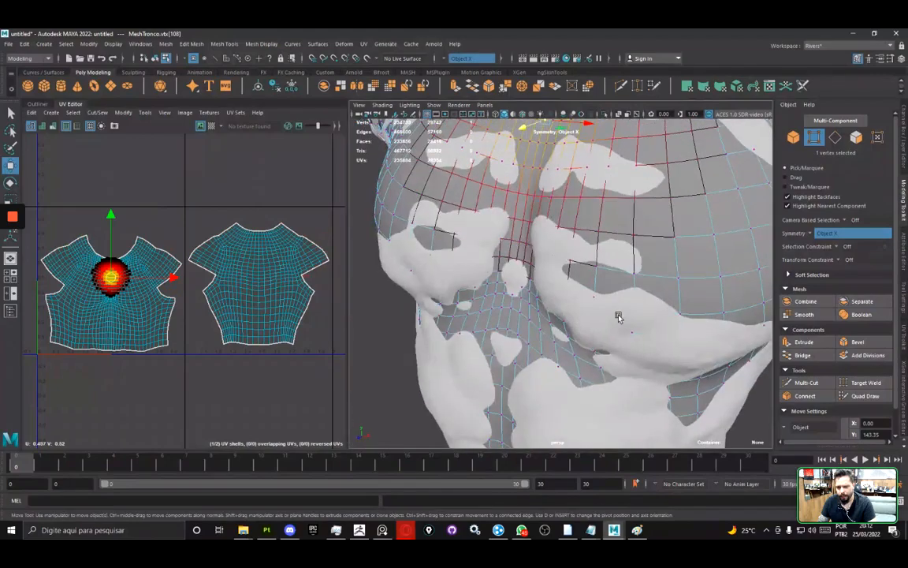
- Pull the soft-selected low-poly vertices at the lower inner edge of the pectorals forward toward the high-poly surface
{"action": "key", "text": "4"}
{"action": "left_click", "coordinate": [592, 307]}
{"action": "key", "text": "5"}
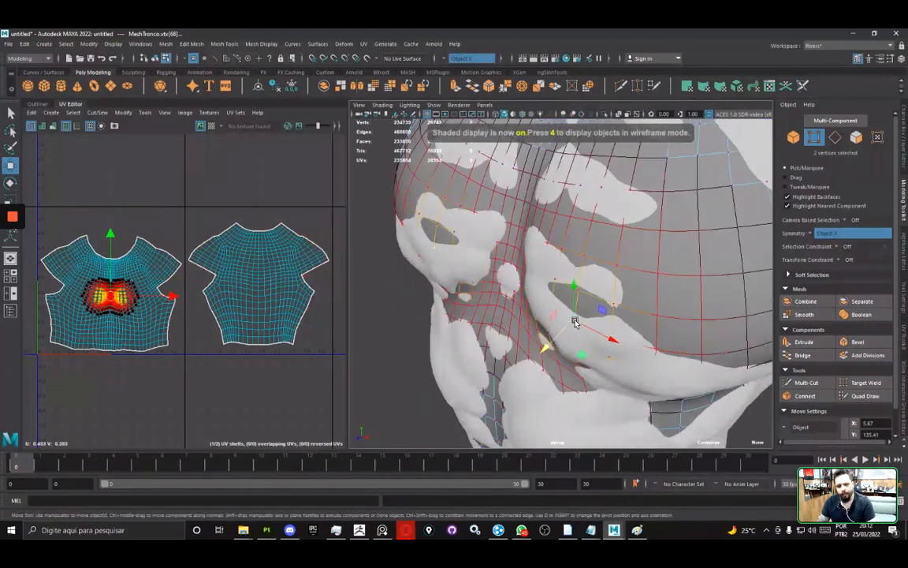
{"action": "left_click_drag", "start_coordinate": [563, 327], "coordinate": [588, 299]}
{"action": "scroll", "coordinate": [559, 332], "scroll_direction": "down", "scroll_amount": 5}
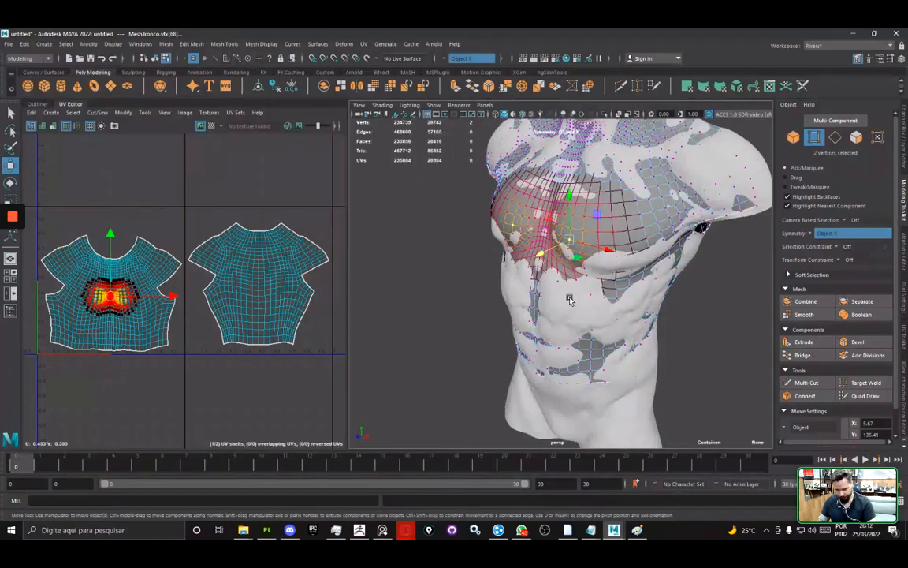
- Select the low-poly vertices on the upper abdomen and pull them forward with soft selection
{"action": "scroll", "coordinate": [589, 300], "scroll_direction": "up", "scroll_amount": 4}
{"action": "key", "text": "4"}
{"action": "left_click", "coordinate": [573, 290]}
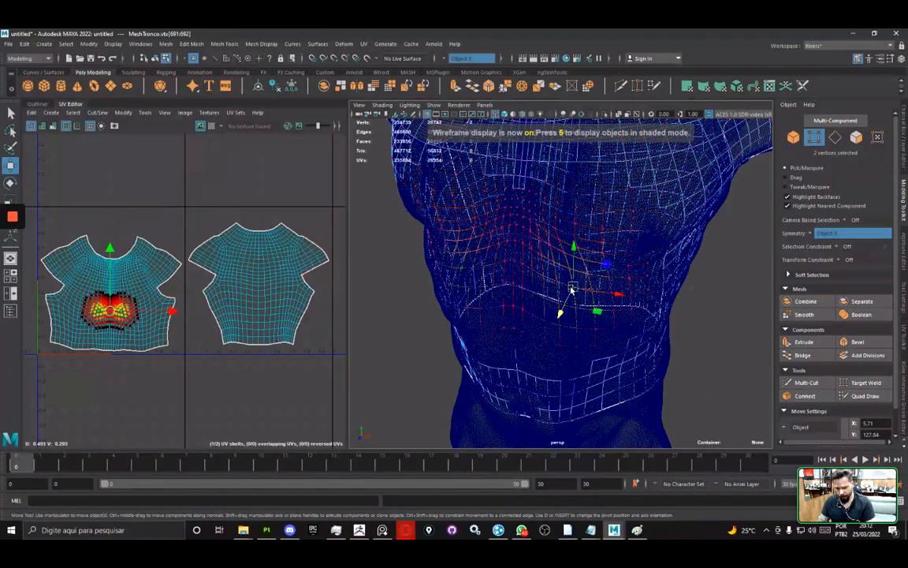
{"action": "key", "text": "5"}
{"action": "mouse_move", "coordinate": [572, 292]}
{"action": "left_mouse_down", "text": "alt"}
{"action": "mouse_move", "coordinate": [557, 309]}
{"action": "mouse_move", "coordinate": [564, 315]}
{"action": "left_mouse_up", "text": "alt"}
{"action": "middle_click_drag", "start_coordinate": [563, 316], "coordinate": [555, 316]}
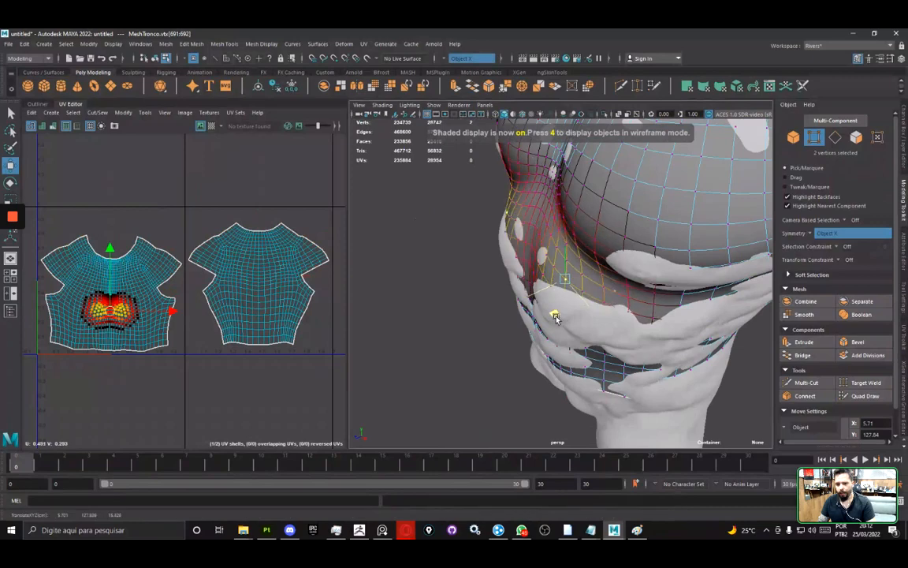
{"action": "mouse_move", "coordinate": [559, 313]}
{"action": "left_mouse_down"}
{"action": "mouse_move", "coordinate": [516, 276]}
{"action": "mouse_move", "coordinate": [570, 280]}
{"action": "mouse_move", "coordinate": [533, 291]}
{"action": "mouse_move", "coordinate": [544, 284]}
{"action": "mouse_move", "coordinate": [532, 279]}
{"action": "mouse_move", "coordinate": [528, 326]}
{"action": "left_mouse_up"}
- Reduce the soft selection falloff and pull the low-poly vertices on the sides of the rib cage outward along X
{"action": "key", "text": "b"}
{"action": "key", "text": "4"}
{"action": "key", "text": "5"}
{"action": "middle_click_drag", "start_coordinate": [605, 317], "coordinate": [513, 308], "text": "alt"}
{"action": "left_click_drag", "start_coordinate": [514, 308], "coordinate": [615, 311], "text": "alt"}
{"action": "key", "text": "4"}
{"action": "left_click", "coordinate": [588, 303]}
{"action": "key", "text": "5"}
{"action": "mouse_move", "coordinate": [550, 359]}
{"action": "middle_mouse_down", "text": "alt"}
{"action": "mouse_move", "coordinate": [572, 276]}
{"action": "mouse_move", "coordinate": [504, 286]}
{"action": "middle_mouse_up", "text": "alt"}
{"action": "left_click_drag", "start_coordinate": [504, 286], "coordinate": [558, 294], "text": "alt"}
{"action": "scroll", "coordinate": [556, 292], "scroll_direction": "down", "scroll_amount": 5}
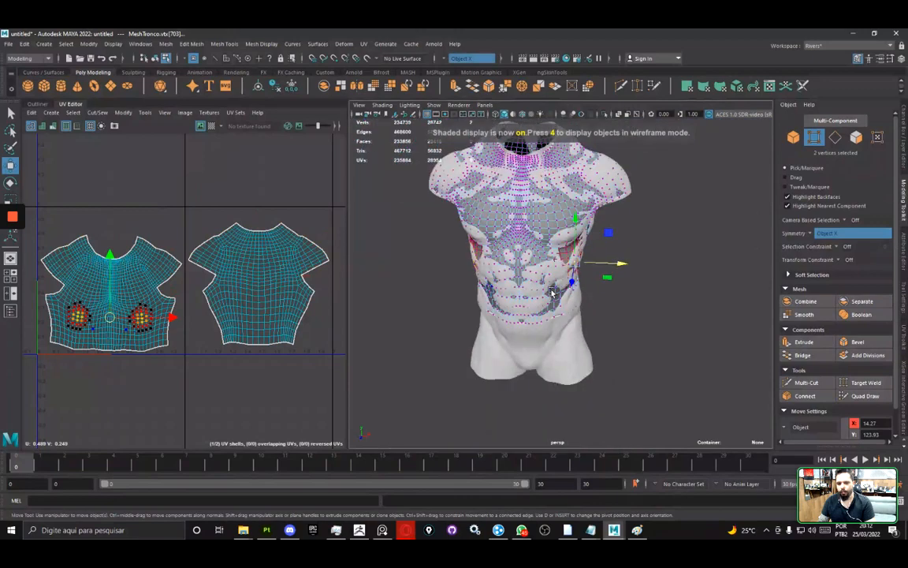
- Return the low-poly torso to object selection and delete its construction history
{"action": "scroll", "coordinate": [549, 269], "scroll_direction": "up", "scroll_amount": 2}
{"action": "left_click", "coordinate": [793, 138]}
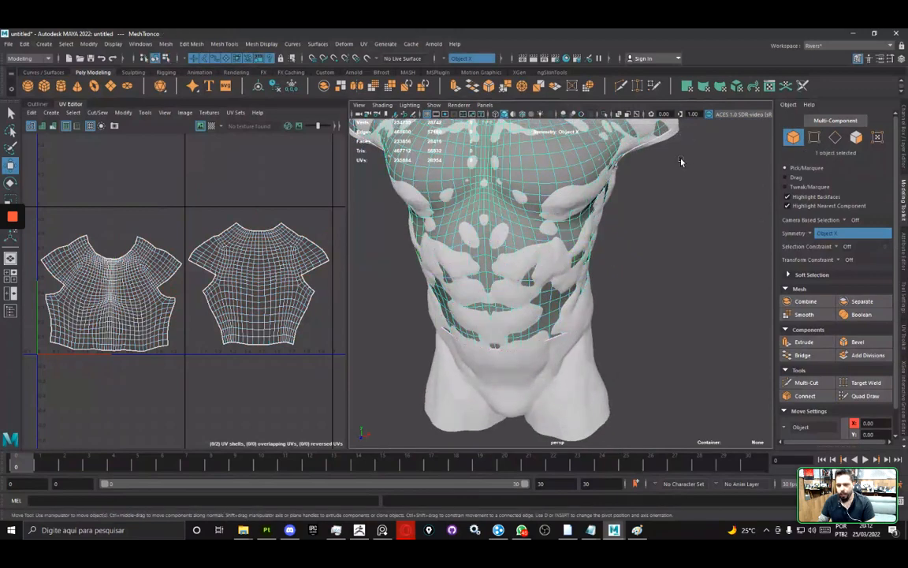
{"action": "left_click", "coordinate": [903, 142]}
{"action": "left_click", "coordinate": [798, 113]}
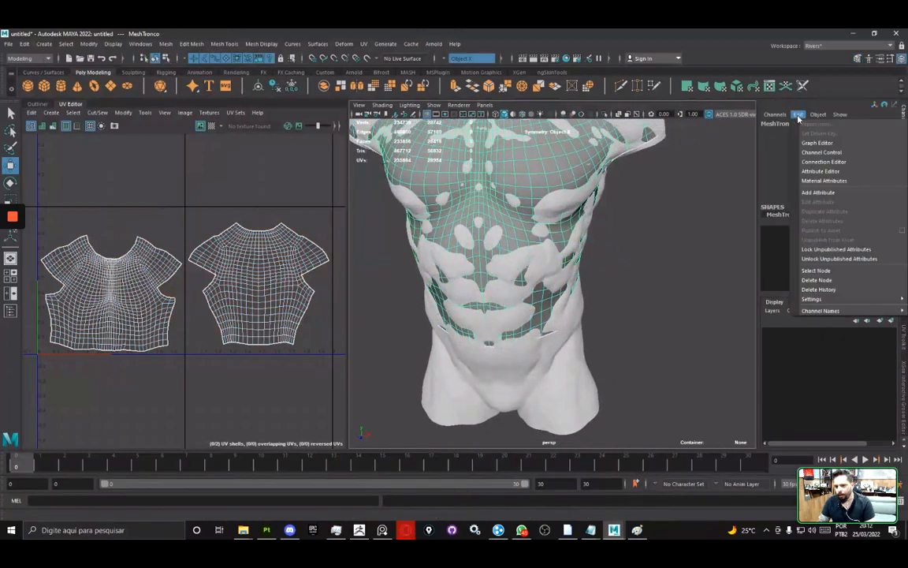
{"action": "left_click", "coordinate": [841, 289]}
{"action": "scroll", "coordinate": [547, 261], "scroll_direction": "down", "scroll_amount": 7}
{"action": "scroll", "coordinate": [546, 260], "scroll_direction": "up", "scroll_amount": 5}
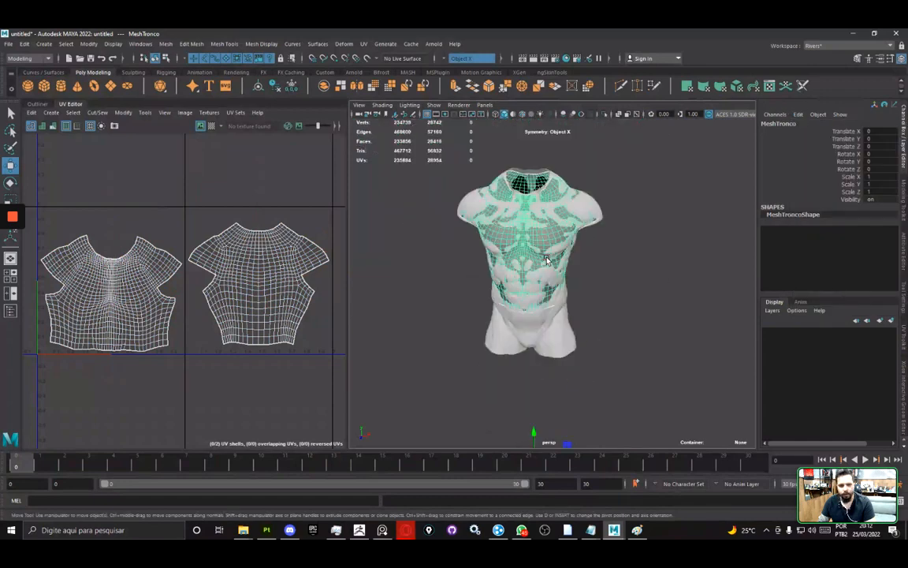
- Export the selected low-poly torso as FBX, replacing the existing MeshTronco_LowPoly_UDIM.fbx, and switch to Substance 3D Painter
{"action": "middle_click_drag", "start_coordinate": [613, 269], "coordinate": [670, 182], "text": "alt"}
{"action": "scroll", "coordinate": [648, 220], "scroll_direction": "down", "scroll_amount": 7}
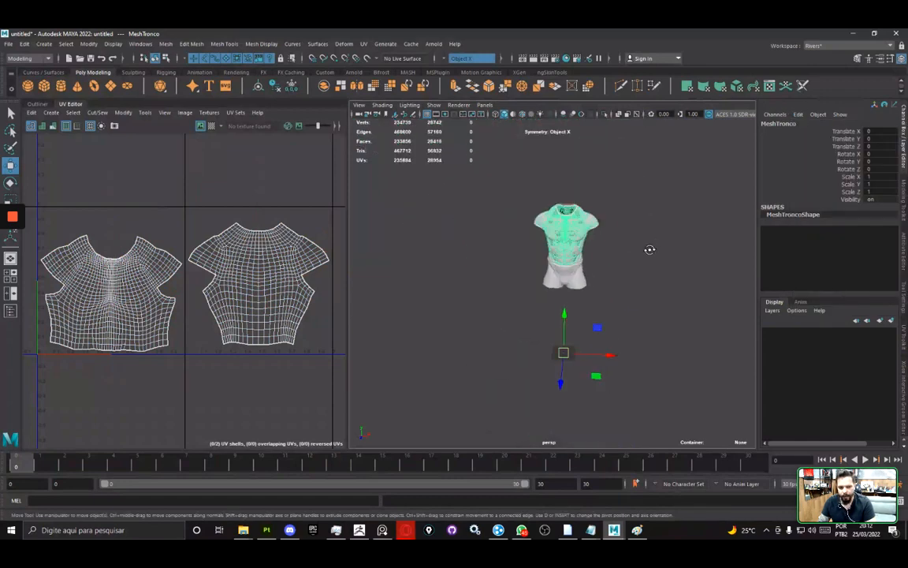
{"action": "left_click_drag", "start_coordinate": [649, 249], "coordinate": [544, 244], "text": "alt"}
{"action": "scroll", "coordinate": [541, 244], "scroll_direction": "up", "scroll_amount": 6}
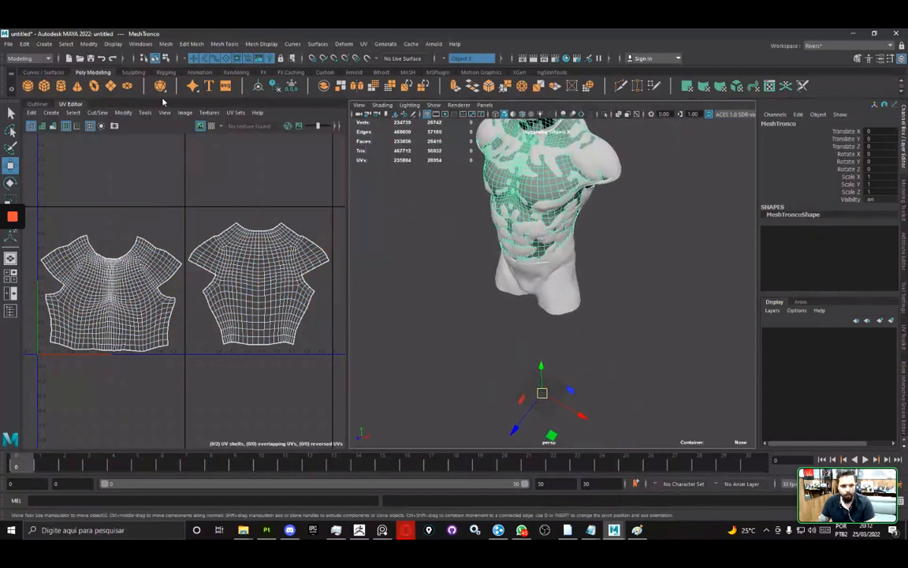
{"action": "left_click", "coordinate": [8, 44]}
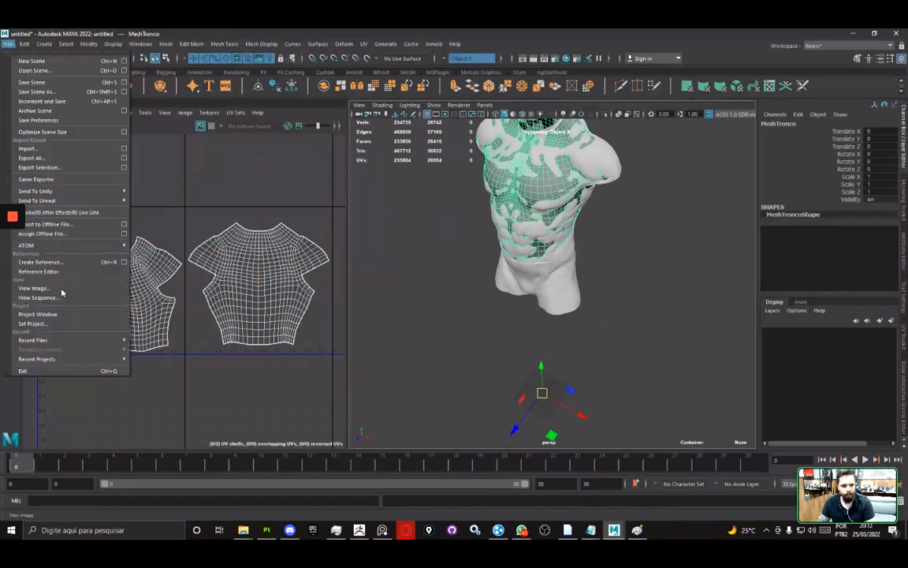
{"action": "left_click", "coordinate": [124, 167]}
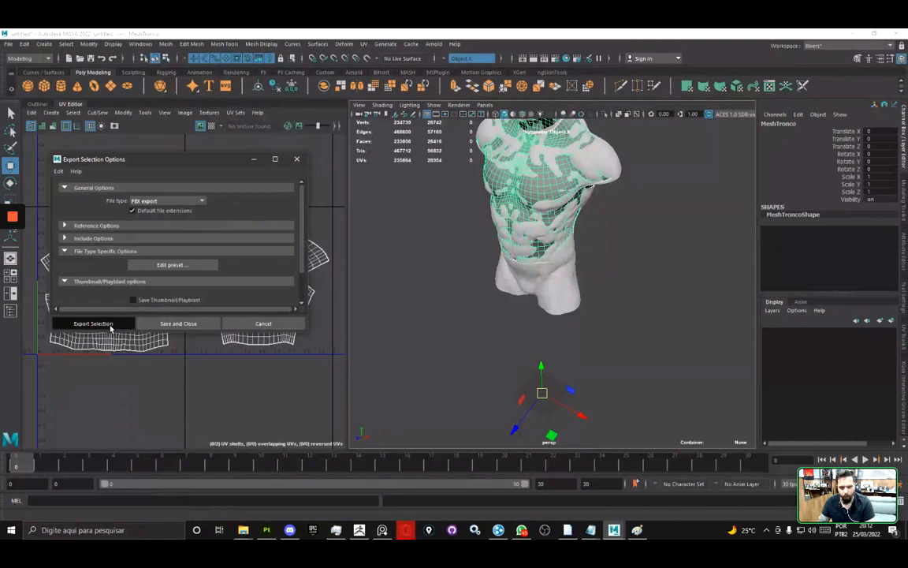
{"action": "left_click", "coordinate": [82, 324]}
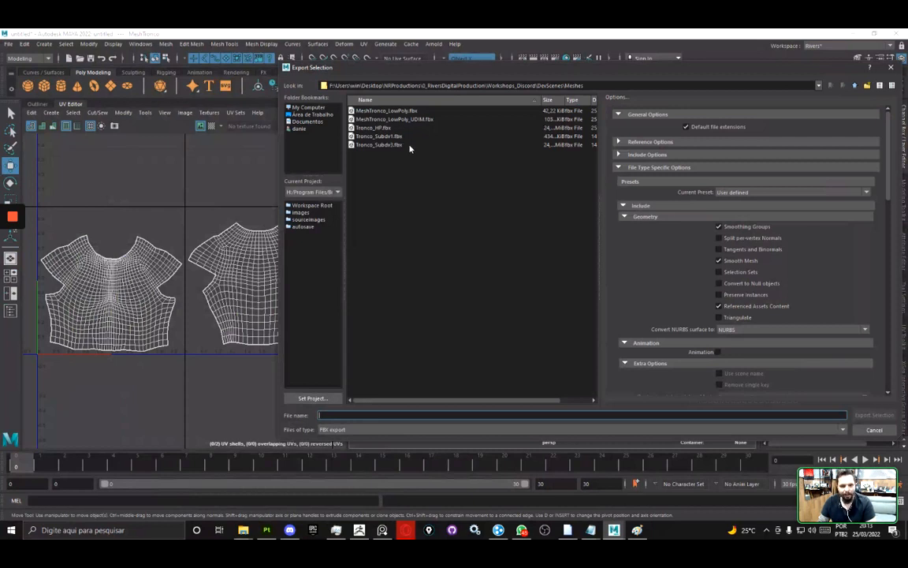
{"action": "left_click", "coordinate": [428, 119]}
{"action": "left_click", "coordinate": [873, 414]}
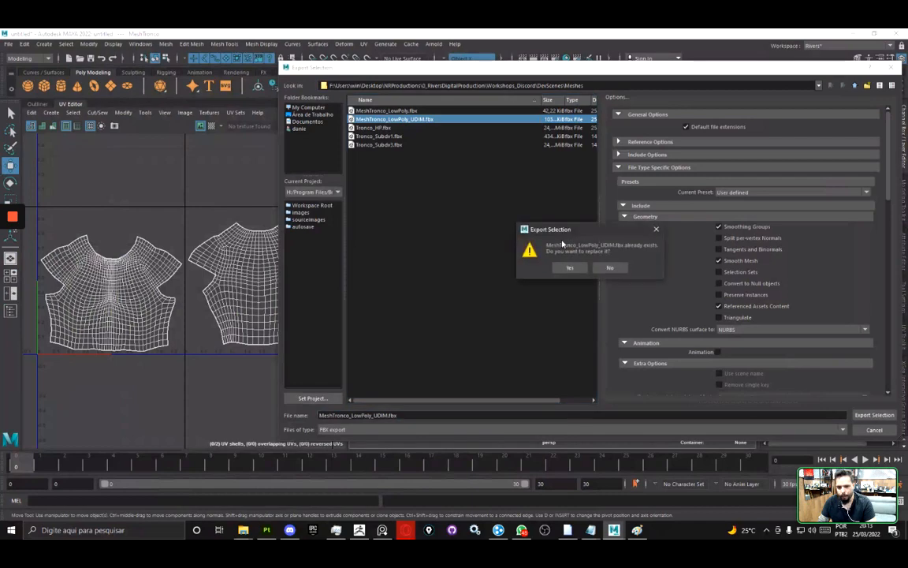
{"action": "left_click", "coordinate": [578, 268]}
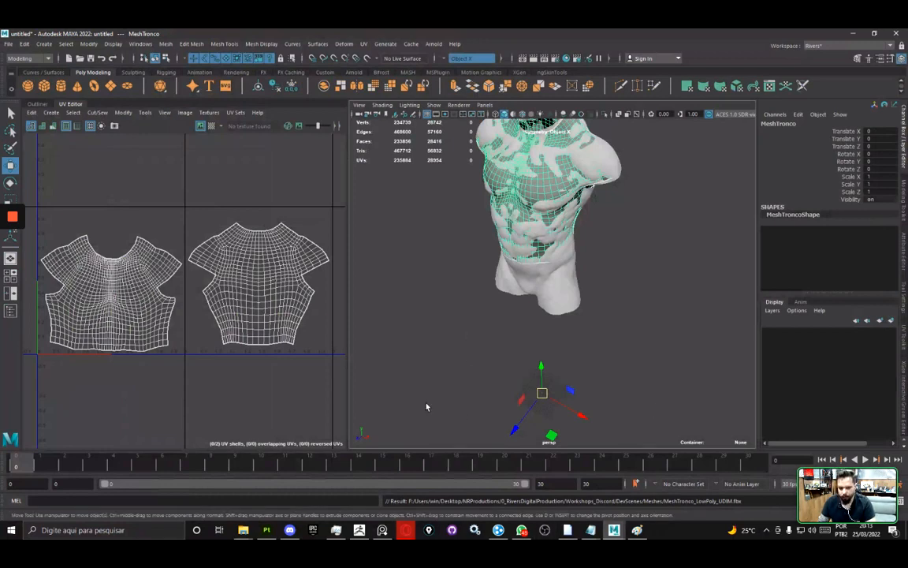
{"action": "left_click", "coordinate": [272, 533]}
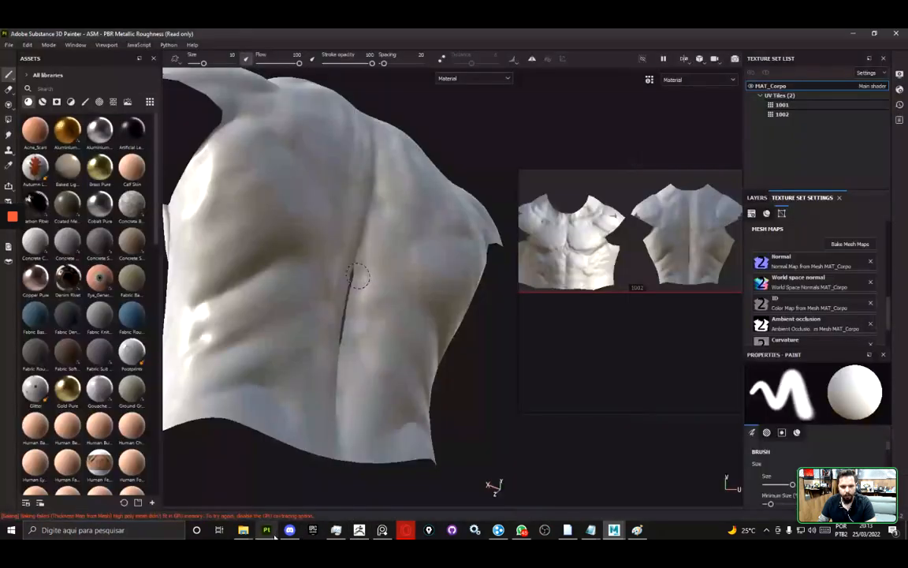
- Reload the project mesh from the updated MeshTronco_LowPoly_UDIM.fbx through the project configuration, keeping the existing import settings
{"action": "left_click_drag", "start_coordinate": [334, 213], "coordinate": [260, 209], "text": "alt"}
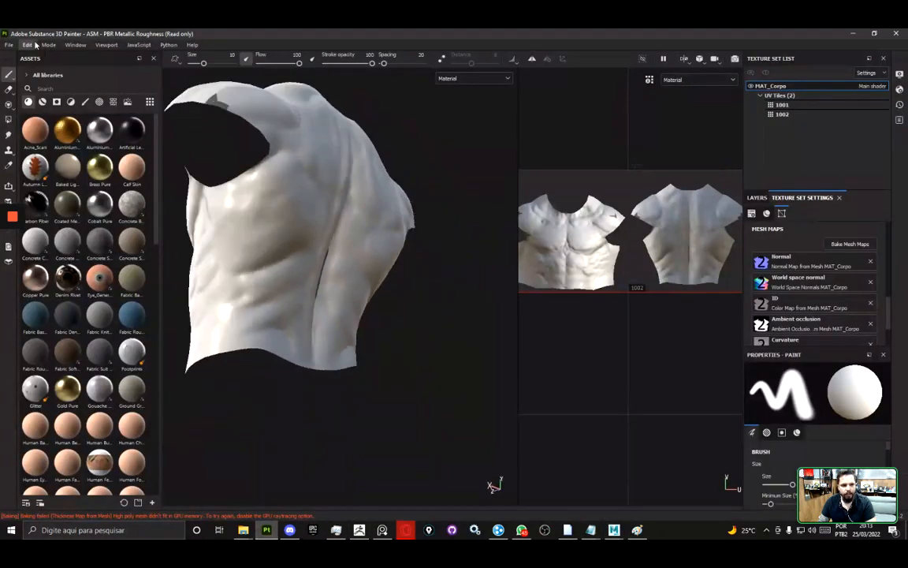
{"action": "left_click", "coordinate": [27, 44]}
{"action": "left_click", "coordinate": [52, 75]}
{"action": "left_click", "coordinate": [533, 206]}
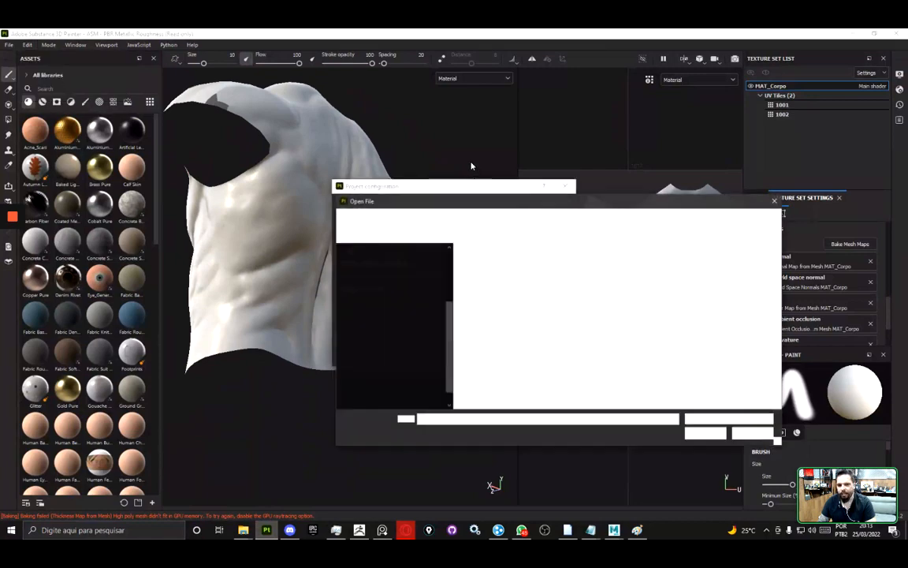
{"action": "left_click_drag", "start_coordinate": [488, 197], "coordinate": [503, 203]}
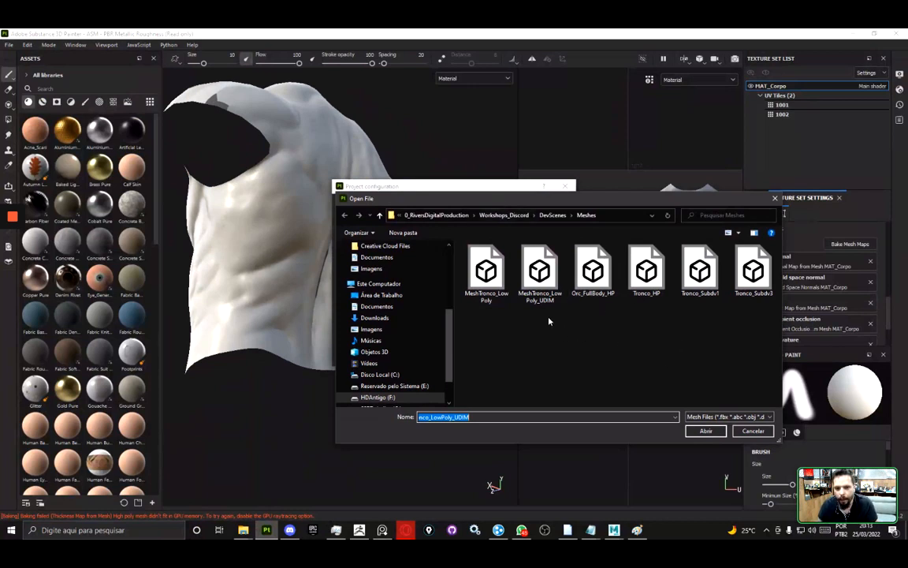
{"action": "double_click", "coordinate": [540, 272]}
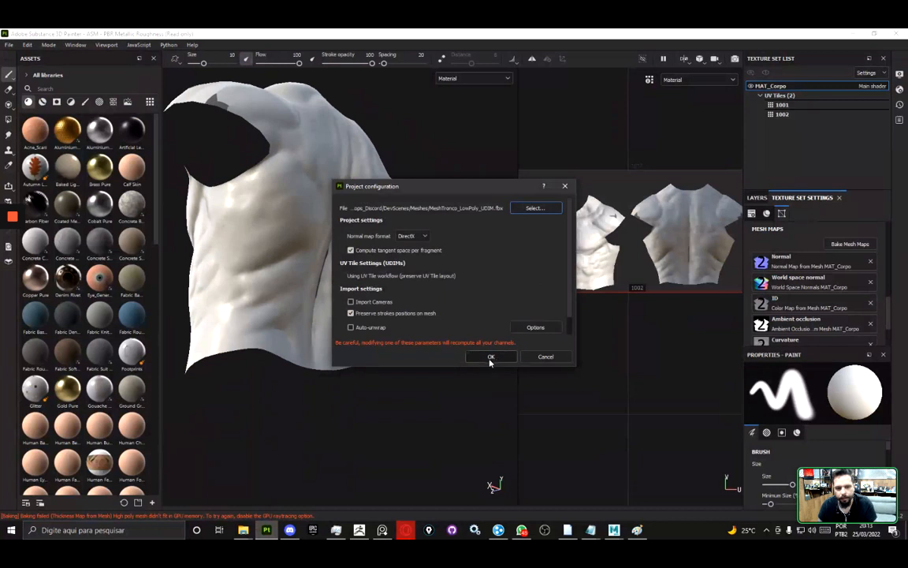
{"action": "left_click", "coordinate": [490, 357]}
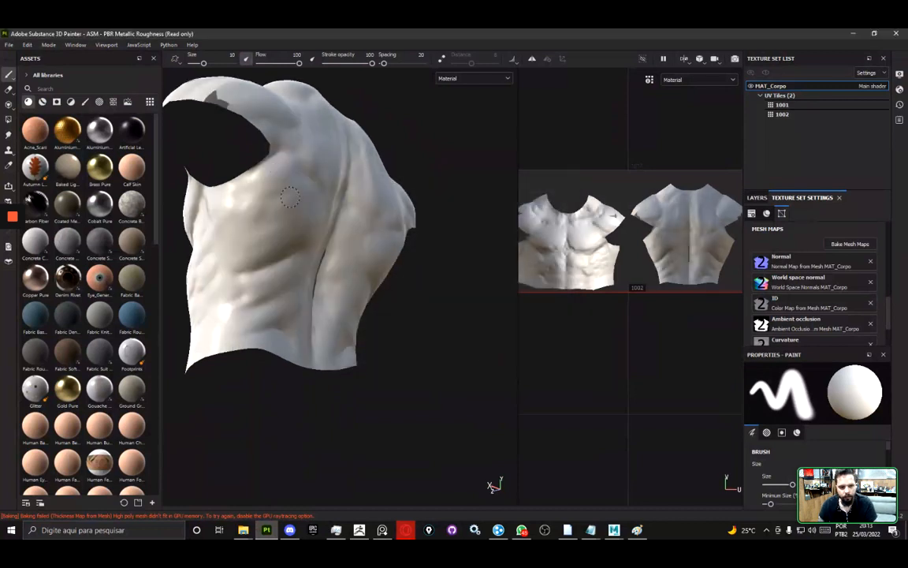
- Remove the old normal, world space normal, ID, ambient occlusion, curvature, position and thickness maps from MAT_Corpo
{"action": "left_click_drag", "start_coordinate": [290, 197], "coordinate": [332, 206], "text": "alt"}
{"action": "left_click", "coordinate": [870, 261]}
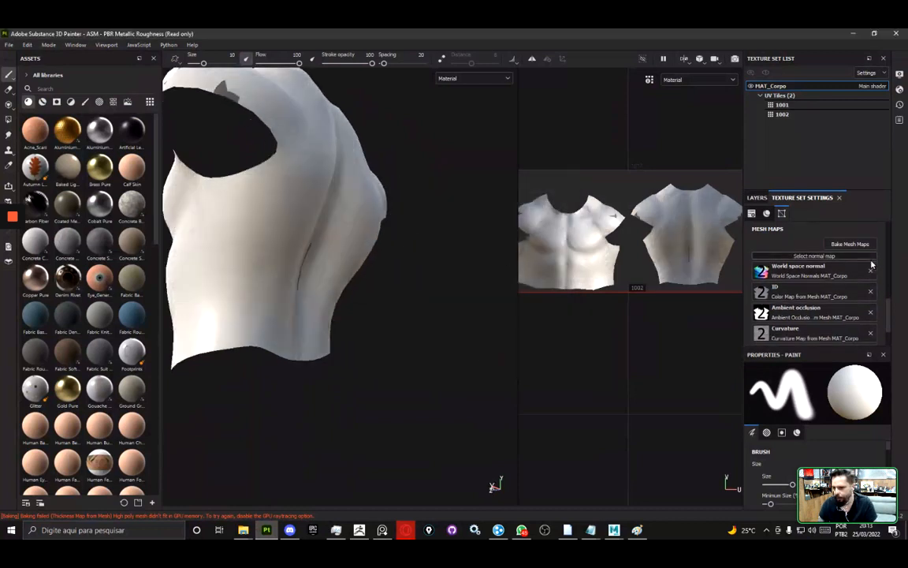
{"action": "left_click", "coordinate": [870, 269]}
{"action": "left_click", "coordinate": [870, 281]}
{"action": "left_click", "coordinate": [871, 290]}
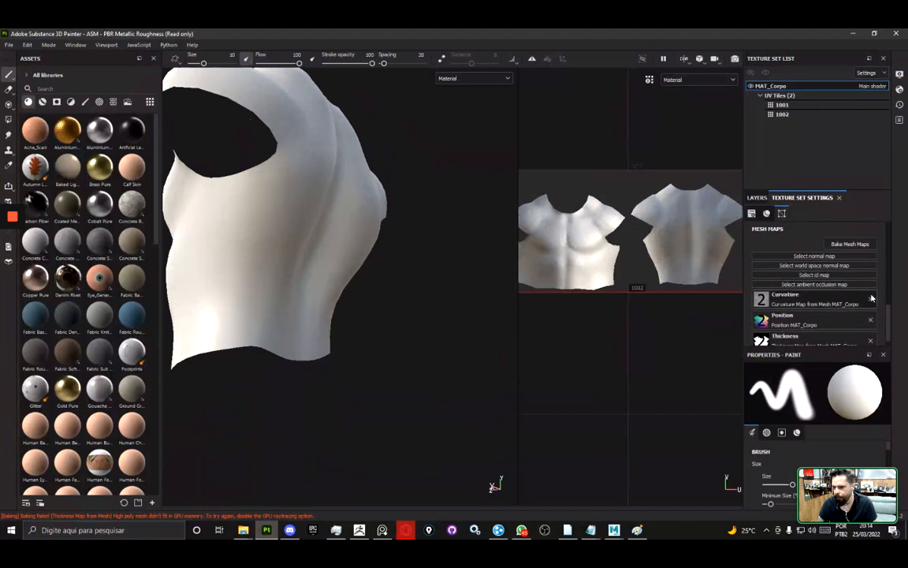
{"action": "left_click", "coordinate": [871, 298]}
{"action": "left_click", "coordinate": [870, 309]}
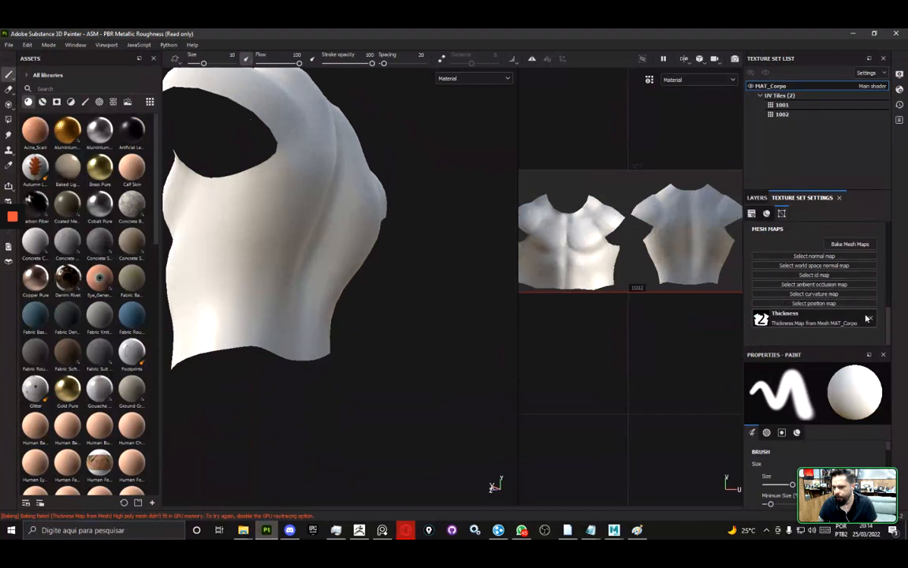
{"action": "left_click", "coordinate": [866, 317]}
- Check the high-definition mesh source in the baking settings and bake all seven selected mesh maps for the MAT_Corpo UV tiles
{"action": "left_click", "coordinate": [850, 243]}
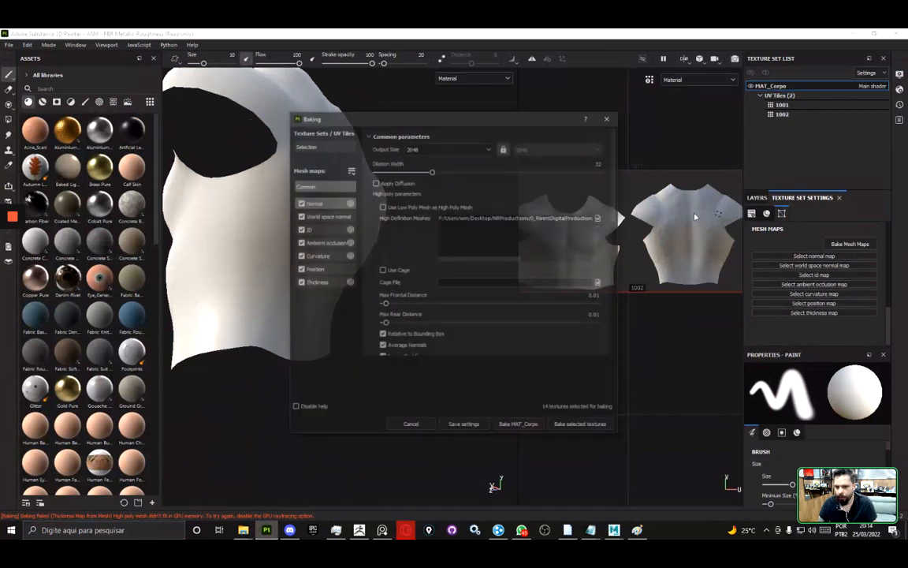
{"action": "left_click", "coordinate": [593, 219]}
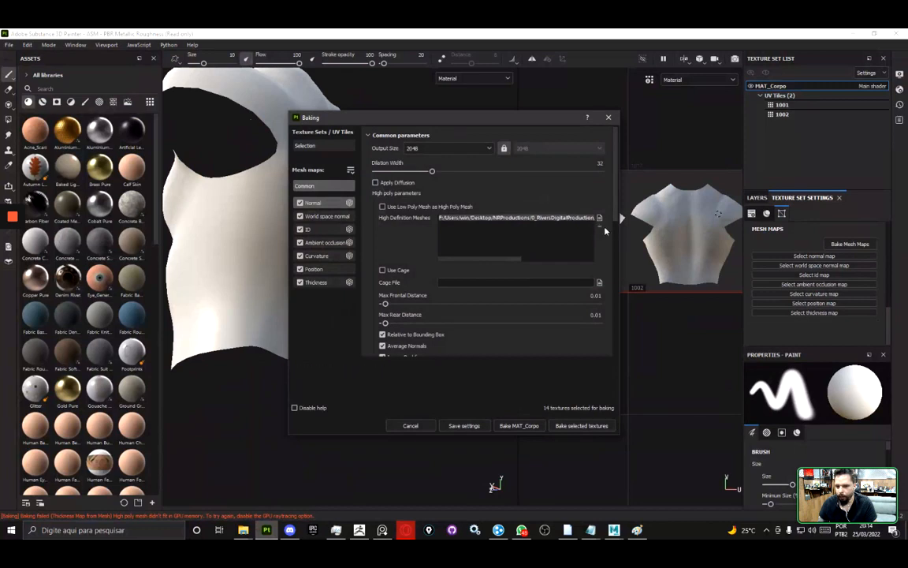
{"action": "left_click", "coordinate": [599, 218]}
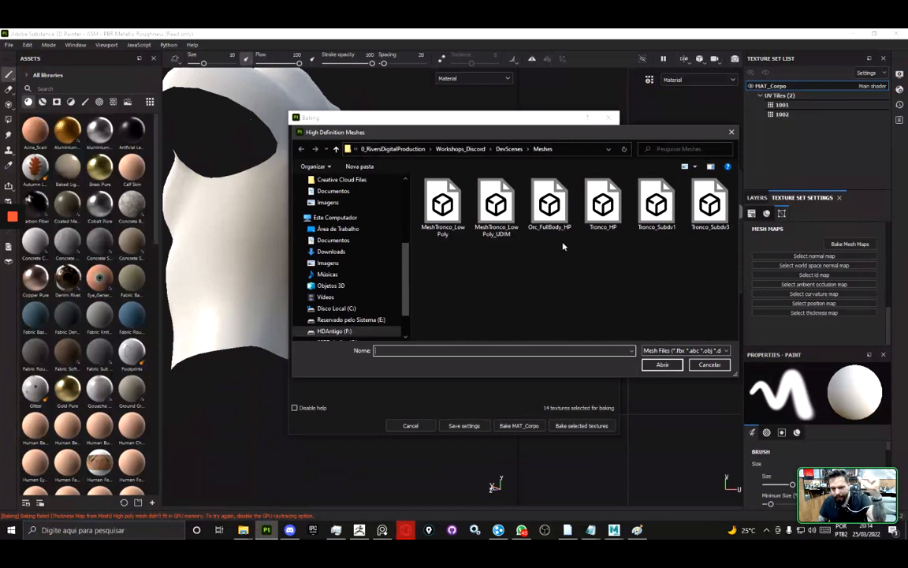
{"action": "left_click", "coordinate": [556, 209]}
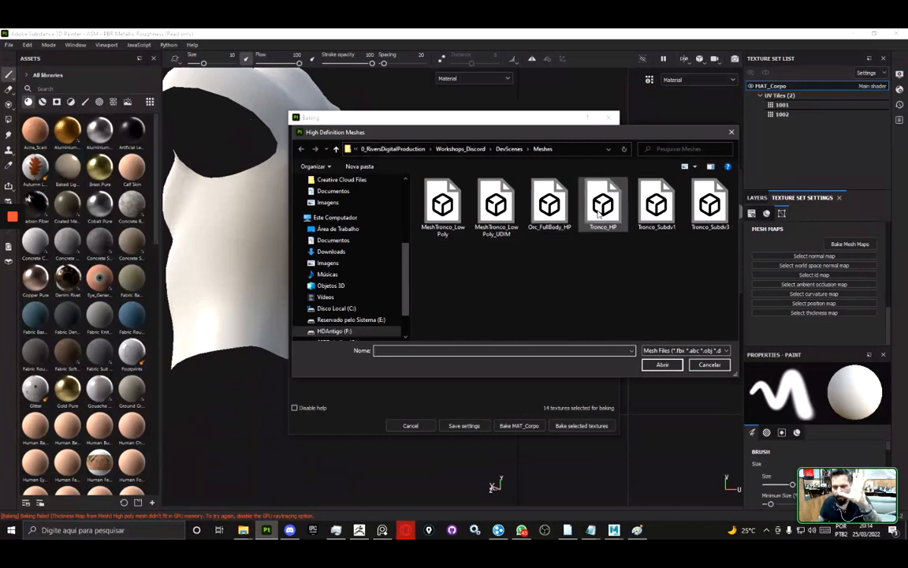
{"action": "double_click", "coordinate": [556, 209]}
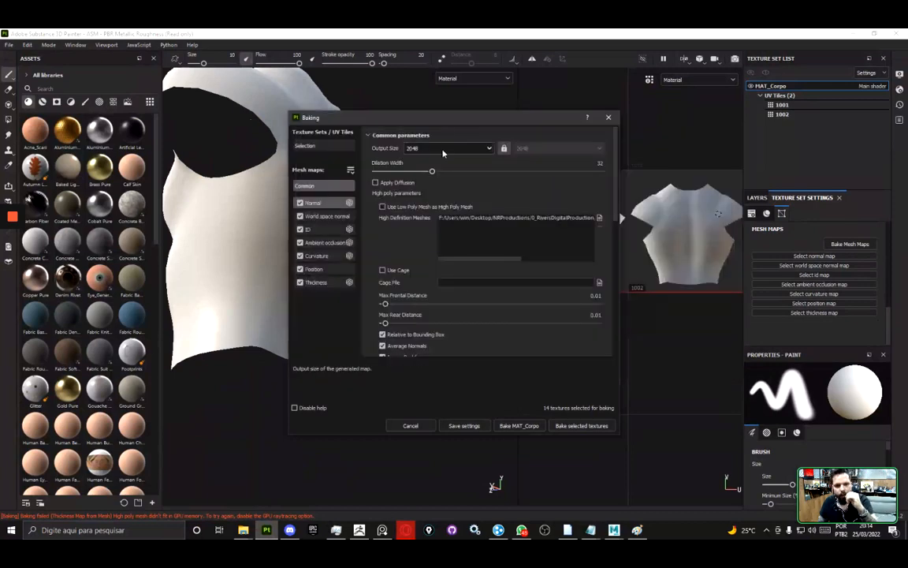
{"action": "left_click", "coordinate": [583, 425]}
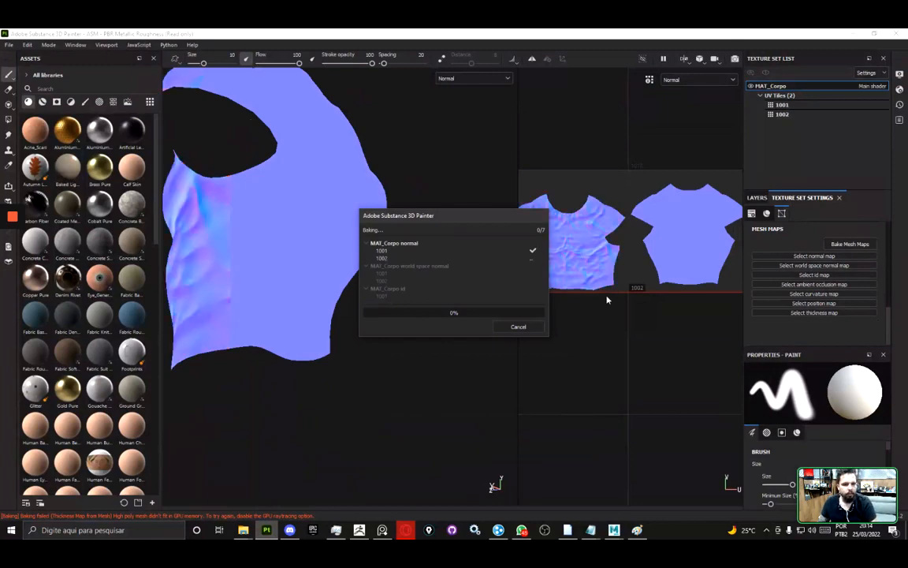
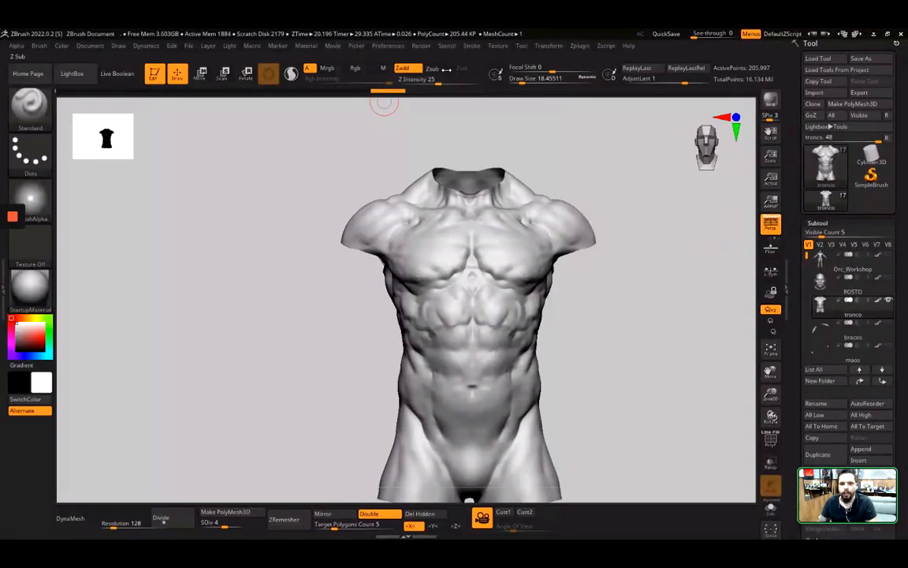
- In ZBrush, set the Multi Map Exporter's UV tile ID format to <UDIM> in the file name options
{"action": "left_click", "coordinate": [549, 47]}
{"action": "mouse_move", "coordinate": [580, 47]}
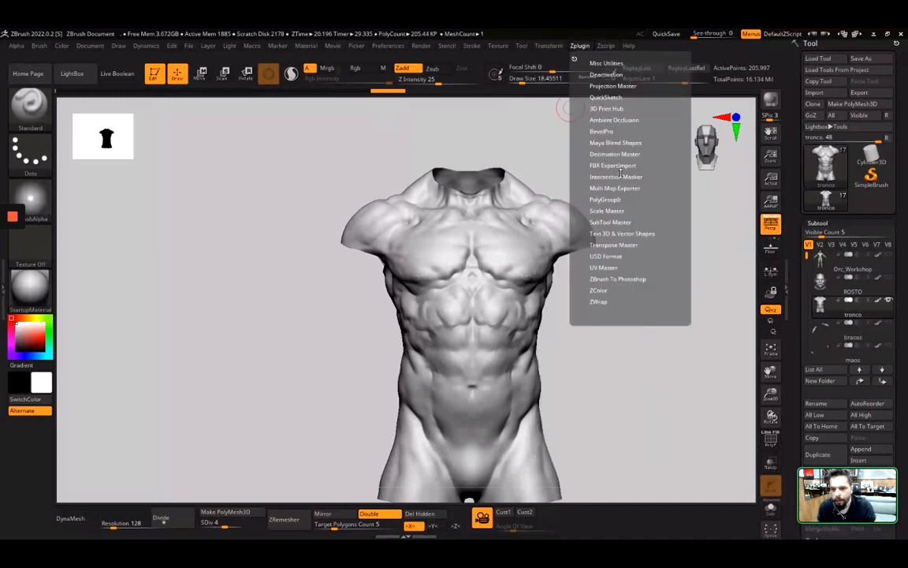
{"action": "left_click", "coordinate": [620, 188]}
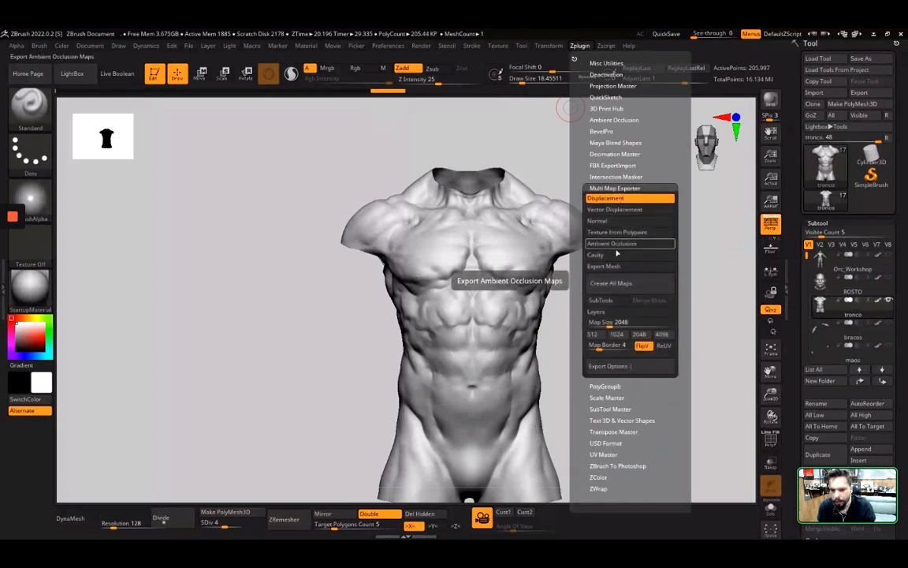
{"action": "left_click", "coordinate": [591, 369]}
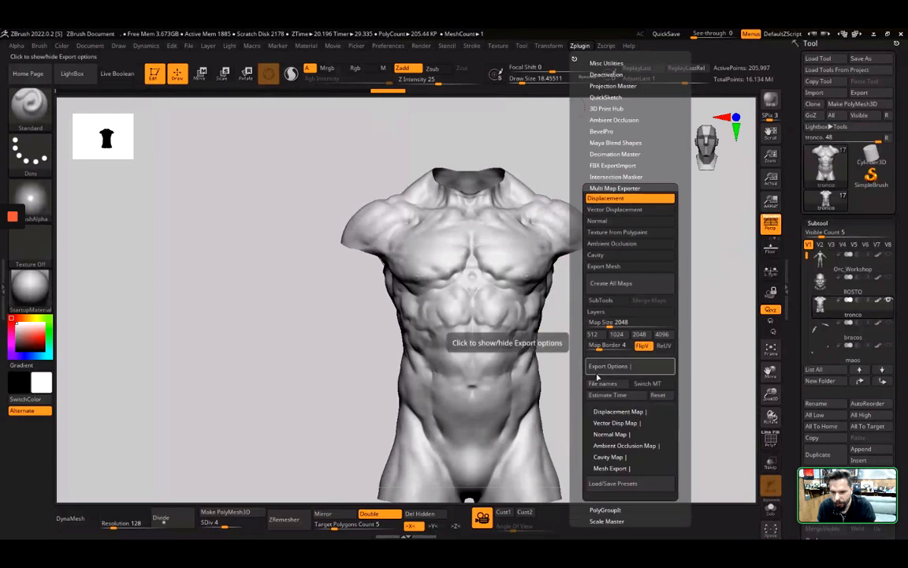
{"action": "left_click", "coordinate": [600, 383]}
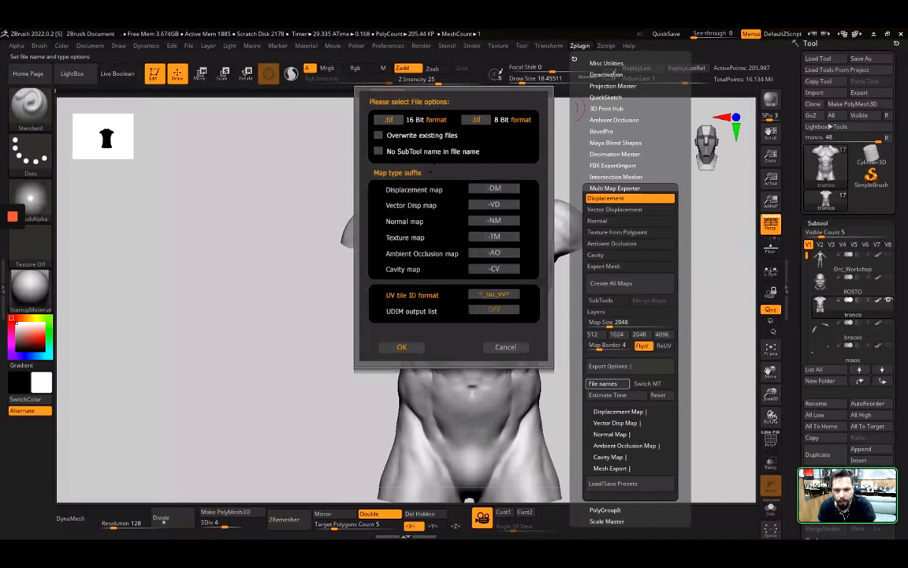
{"action": "left_click", "coordinate": [506, 294]}
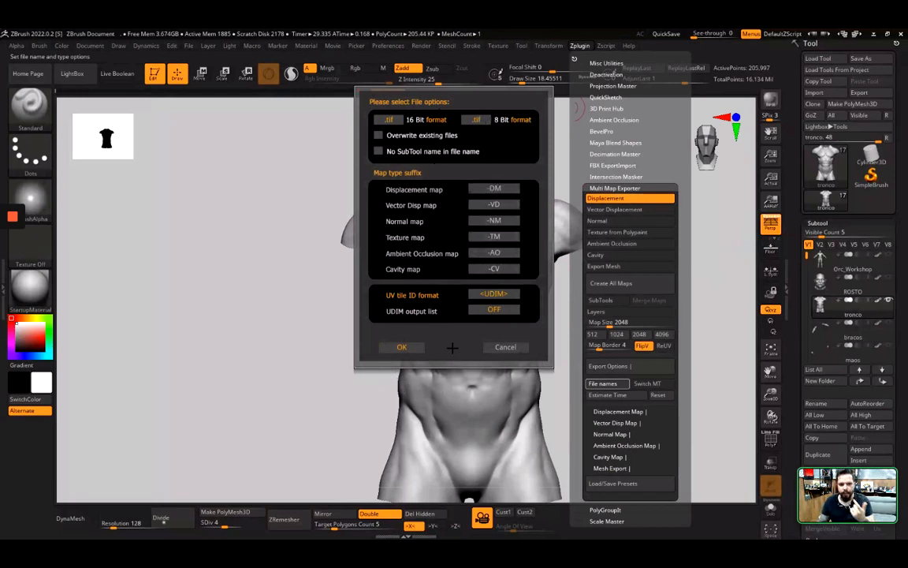
{"action": "left_click", "coordinate": [401, 347]}
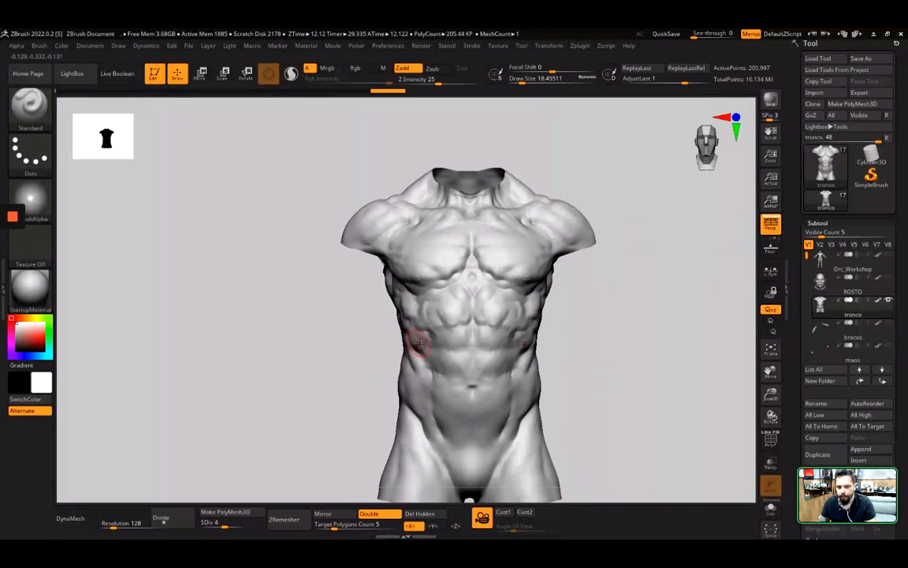
{"action": "left_click", "coordinate": [555, 46]}
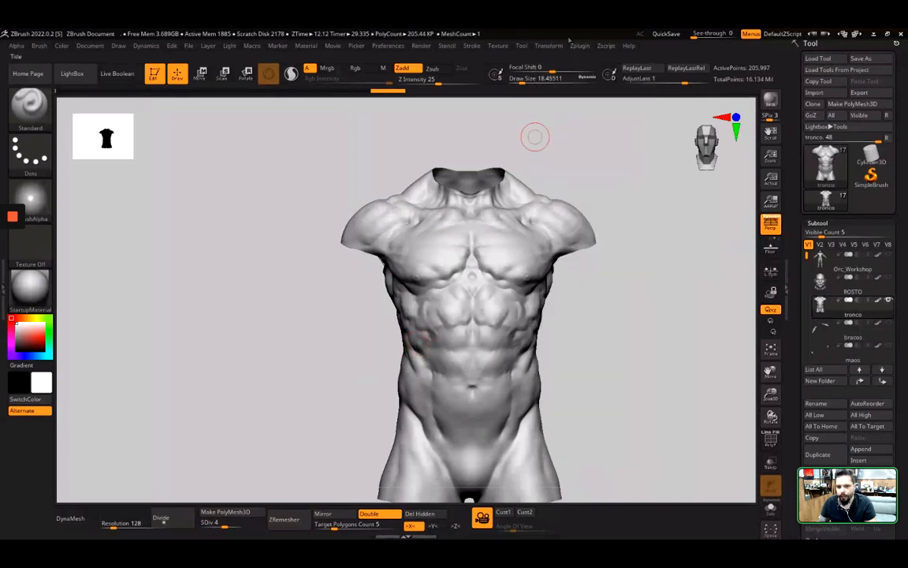
{"action": "left_click", "coordinate": [579, 46]}
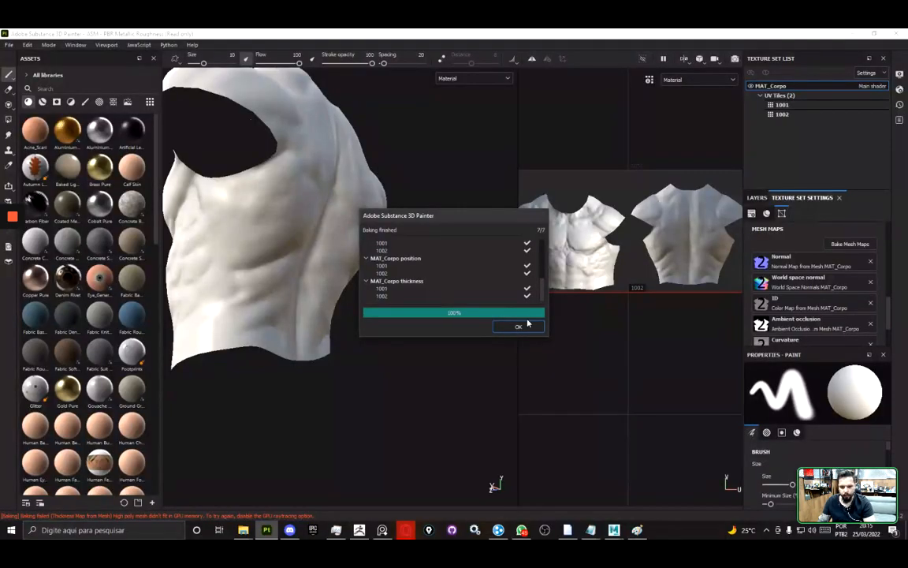
- Back in Substance 3D Painter, dismiss the bake report and inspect the rebaked torso from the front
{"action": "left_click", "coordinate": [527, 324]}
{"action": "mouse_move", "coordinate": [316, 331]}
{"action": "left_mouse_down", "text": "alt"}
{"action": "mouse_move", "coordinate": [371, 378]}
{"action": "mouse_move", "coordinate": [542, 394]}
{"action": "mouse_move", "coordinate": [309, 361]}
{"action": "mouse_move", "coordinate": [371, 337]}
{"action": "mouse_move", "coordinate": [328, 324]}
{"action": "mouse_move", "coordinate": [377, 357]}
{"action": "mouse_move", "coordinate": [366, 377]}
{"action": "mouse_move", "coordinate": [392, 314]}
{"action": "mouse_move", "coordinate": [318, 312]}
{"action": "mouse_move", "coordinate": [401, 330]}
{"action": "mouse_move", "coordinate": [354, 322]}
{"action": "left_mouse_up", "text": "alt"}
{"action": "scroll", "coordinate": [365, 329], "scroll_direction": "up", "scroll_amount": 1}
{"action": "scroll", "coordinate": [324, 325], "scroll_direction": "down", "scroll_amount": 1}
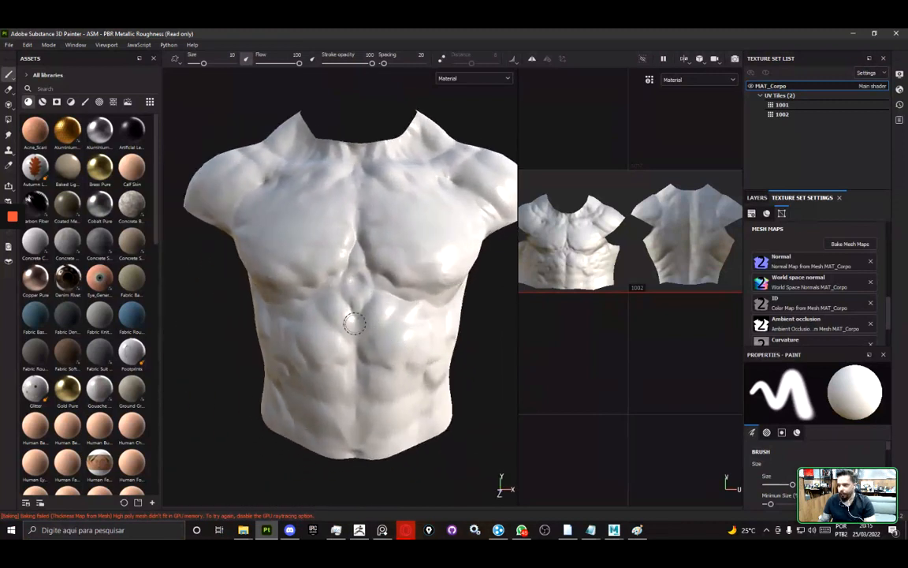
- Switch to the Notepad notes on UV SET and review the points on UDIMs and materials per mesh
{"action": "key", "text": "alt+Tab"}
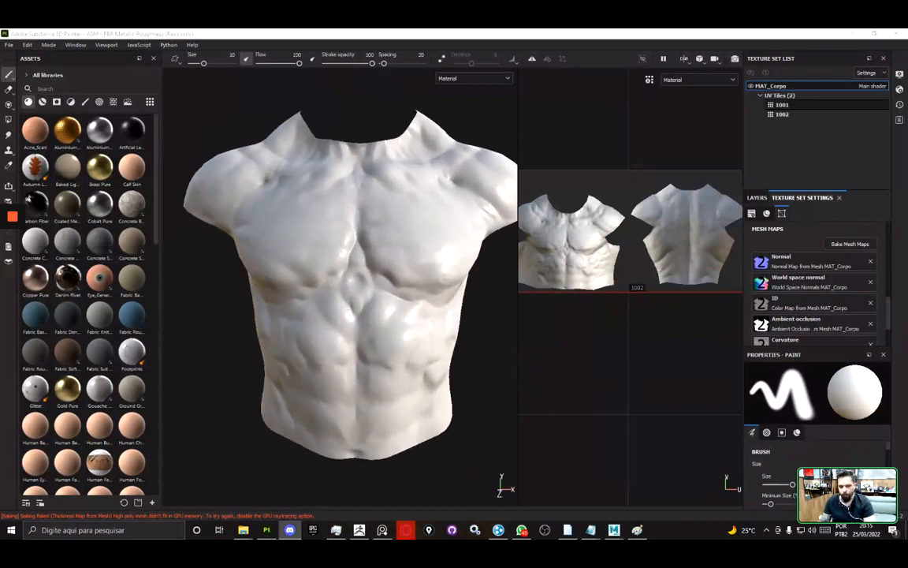
{"action": "mouse_move", "coordinate": [590, 530]}
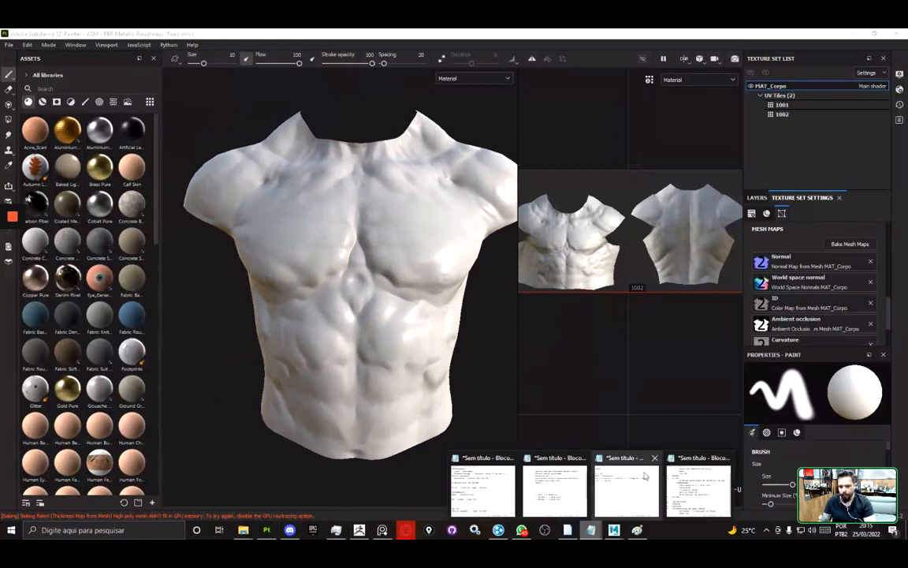
{"action": "mouse_move", "coordinate": [623, 482]}
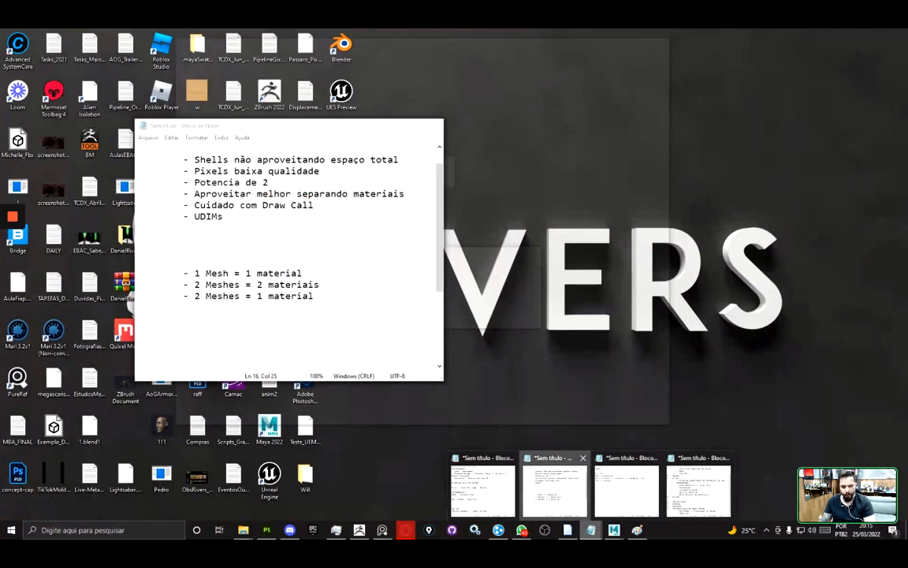
{"action": "left_click", "coordinate": [547, 489]}
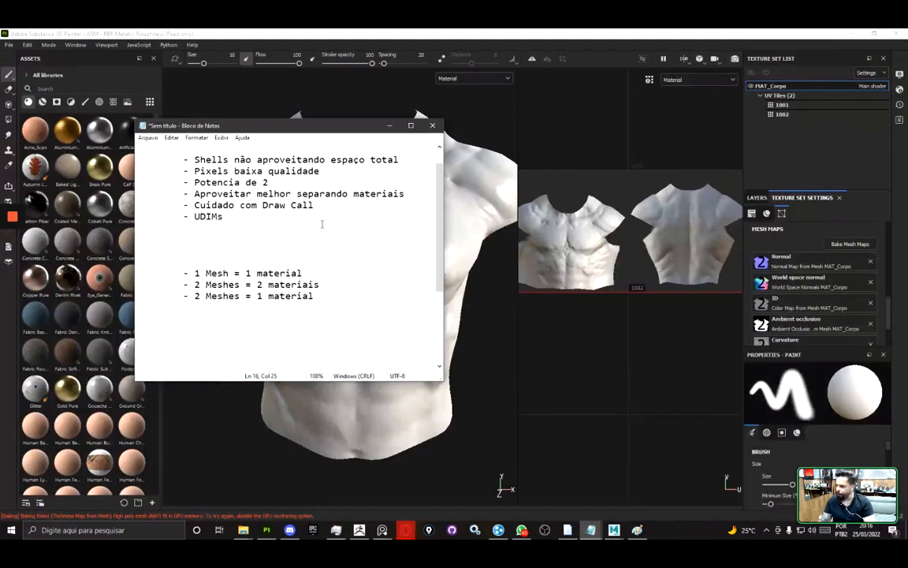
{"action": "scroll", "coordinate": [319, 293], "scroll_direction": "up", "scroll_amount": 1}
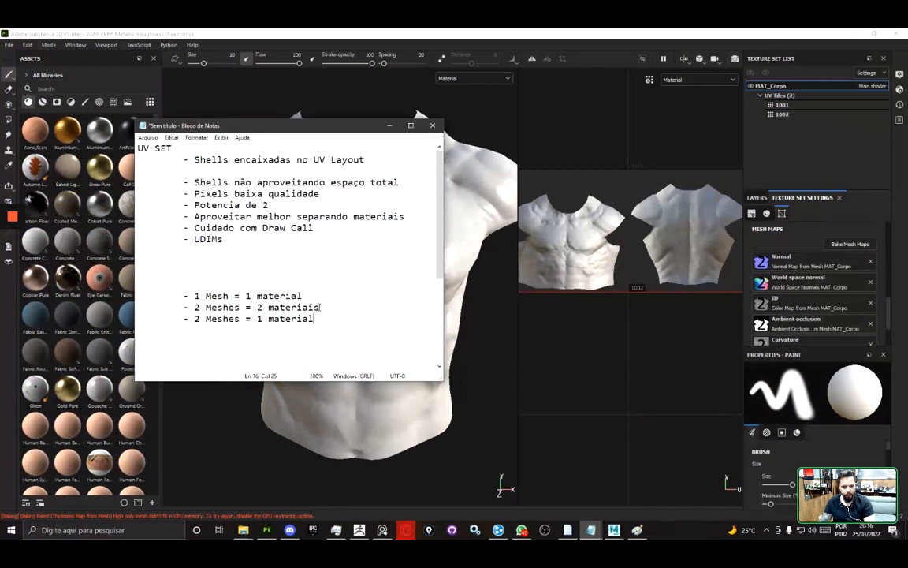
- Open the Notepad pipeline notes and go over the mesh optimization, UV set and baking stages
{"action": "mouse_move", "coordinate": [591, 527]}
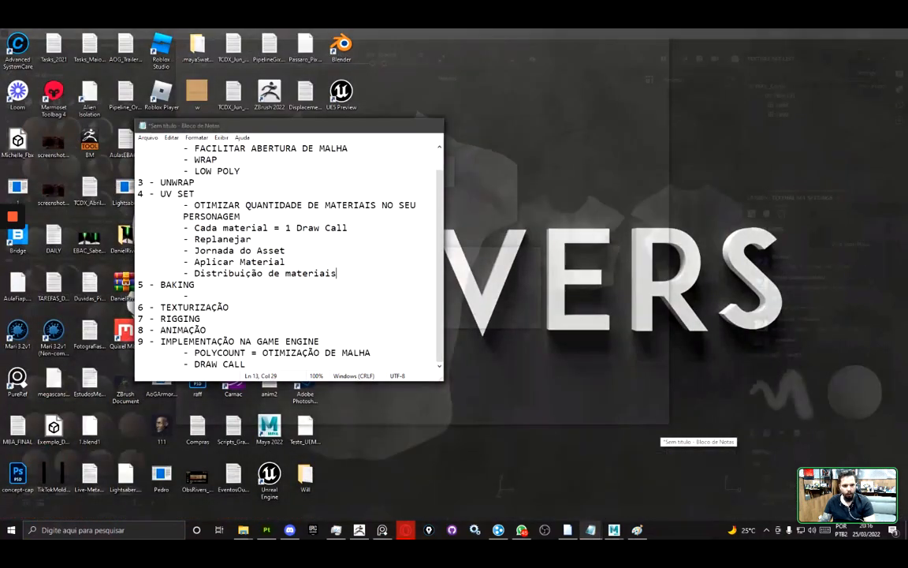
{"action": "left_click", "coordinate": [696, 493]}
{"action": "left_click", "coordinate": [214, 295]}
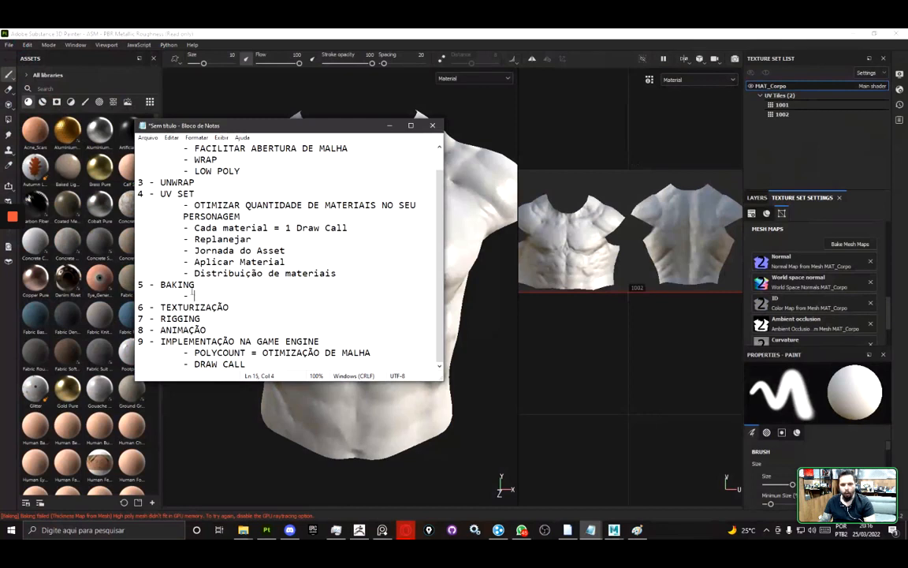
{"action": "scroll", "coordinate": [237, 247], "scroll_direction": "up", "scroll_amount": 1}
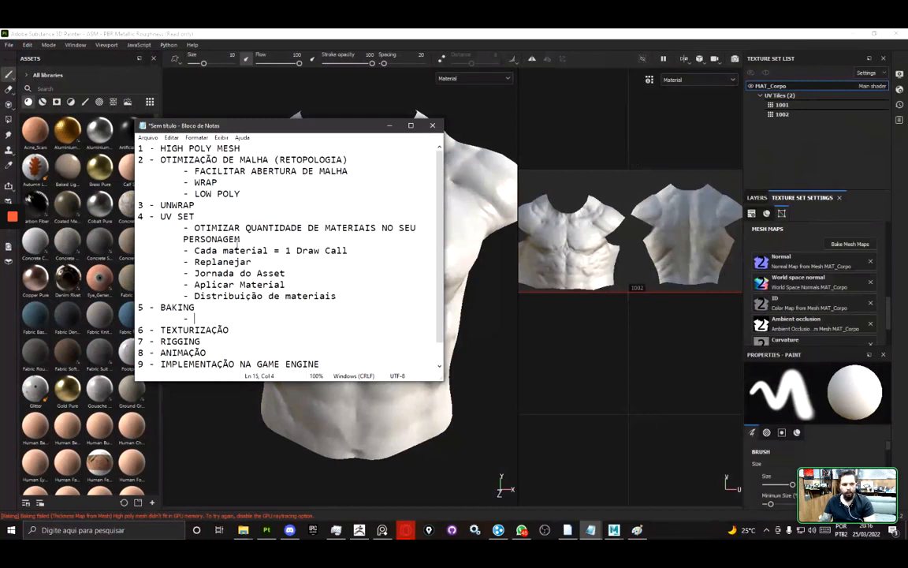
{"action": "left_click", "coordinate": [246, 193]}
{"action": "left_click_drag", "start_coordinate": [255, 193], "coordinate": [139, 159]}
{"action": "left_click", "coordinate": [250, 193]}
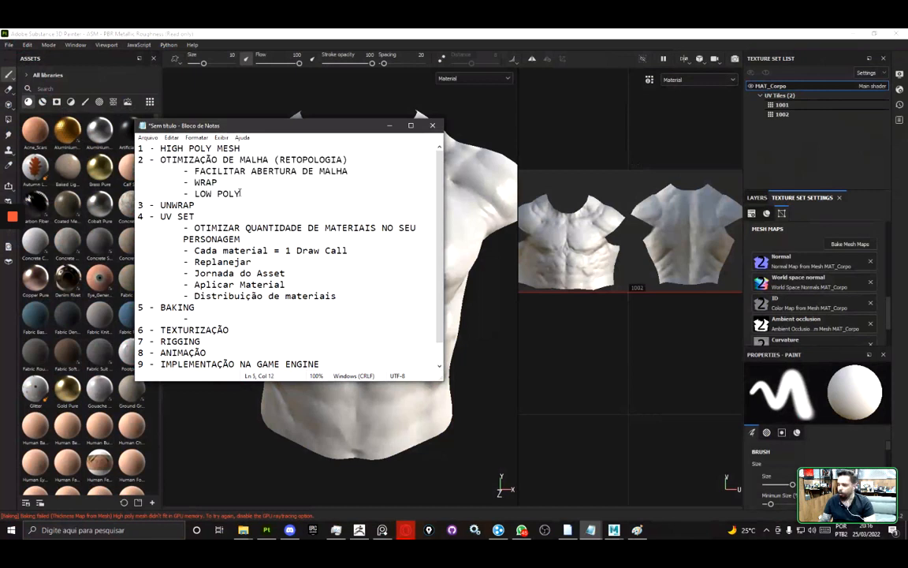
{"action": "scroll", "coordinate": [245, 193], "scroll_direction": "down", "scroll_amount": 1}
{"action": "left_click_drag", "start_coordinate": [183, 194], "coordinate": [209, 292]}
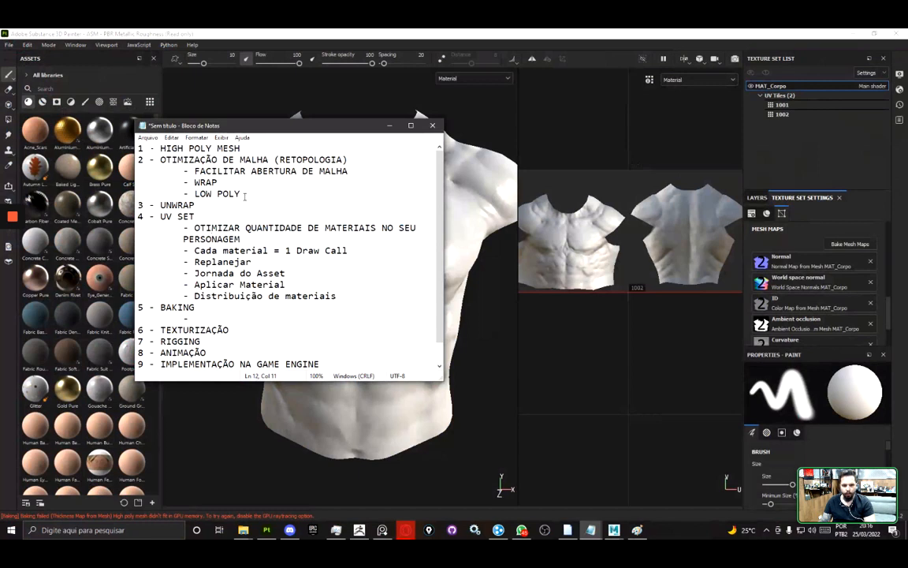
{"action": "left_click_drag", "start_coordinate": [245, 194], "coordinate": [123, 153]}
{"action": "left_click", "coordinate": [247, 197]}
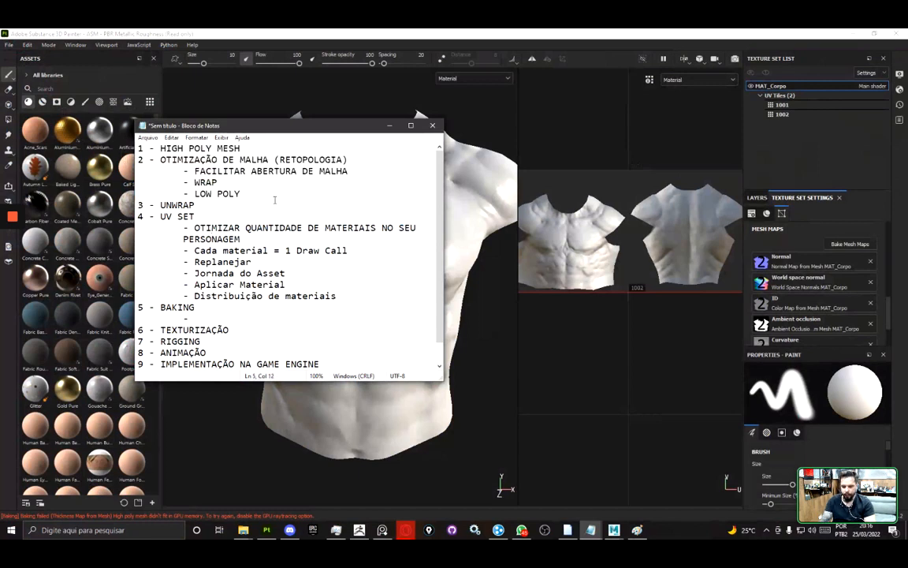
- Add the bullet "Cuidado com o futuro Ray Distance (low poly" beneath LOW POLY in the mesh optimization stage
{"action": "key", "text": "Return"}
{"action": "key", "text": "Tab"}
{"action": "type", "text": "- Cuidado c"}
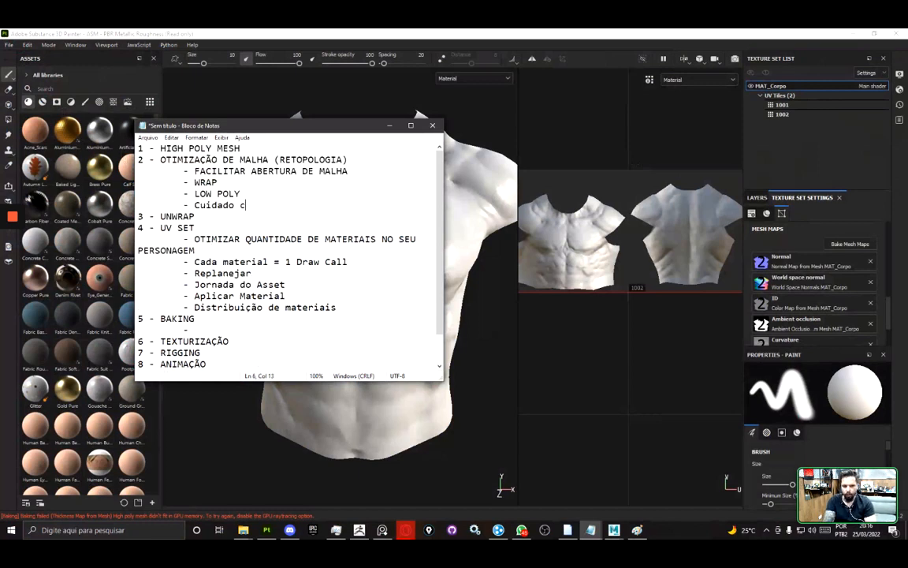
{"action": "type", "text": "om o futuro Ra"}
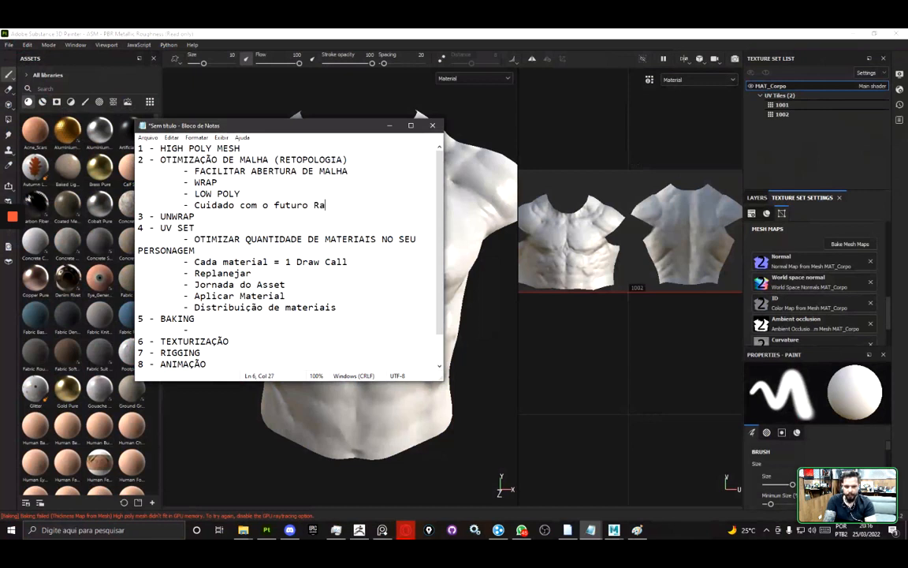
{"action": "type", "text": "y Distance "}
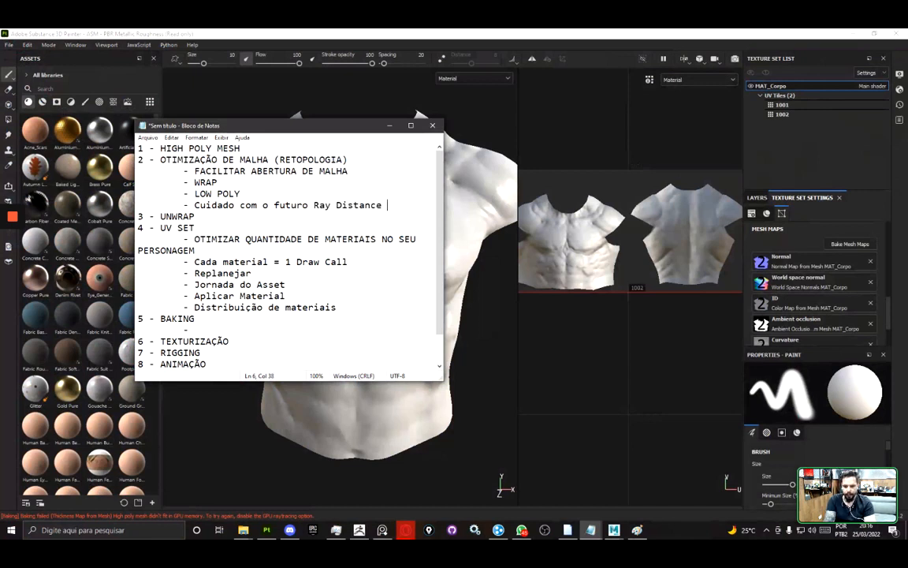
{"action": "type", "text": "(low poly"}
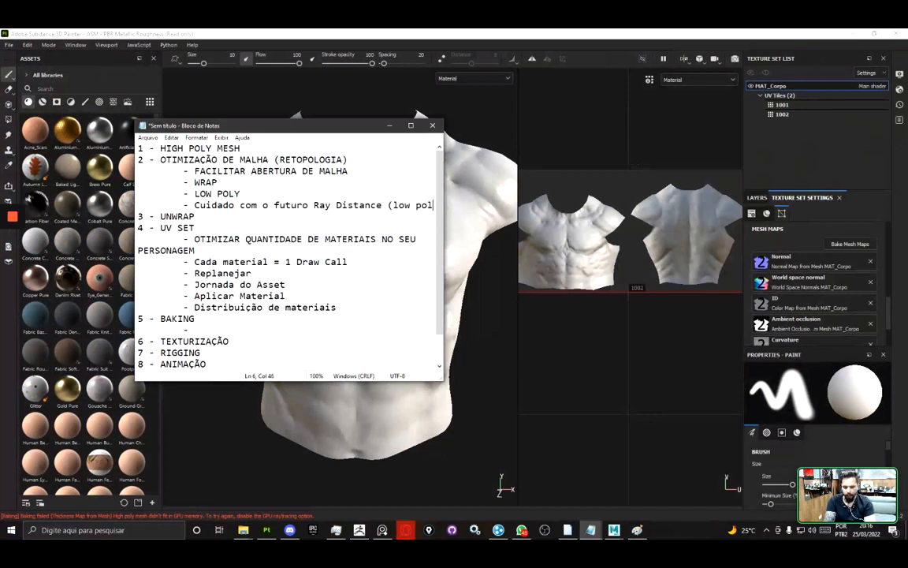
- Expand the parenthesis of the Ray Distance bullet to "mesh do low poly proximas da altura do high poly)" and go to the UNWRAP line
{"action": "key", "text": "Left"}
{"action": "key", "text": "Left"}
{"action": "key", "text": "Left"}
{"action": "key", "text": "Left"}
{"action": "key", "text": "Left"}
{"action": "key", "text": "Left"}
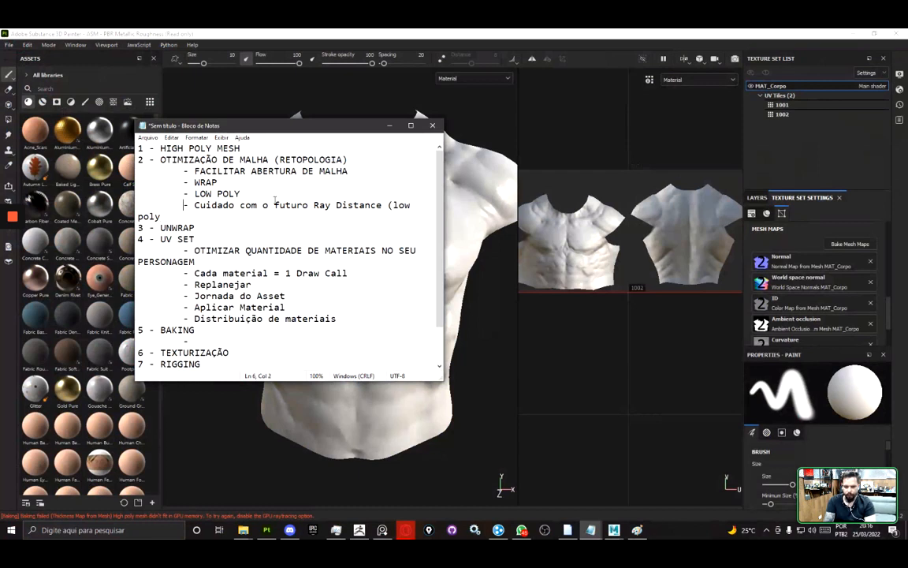
{"action": "type", "text": "mesh do"}
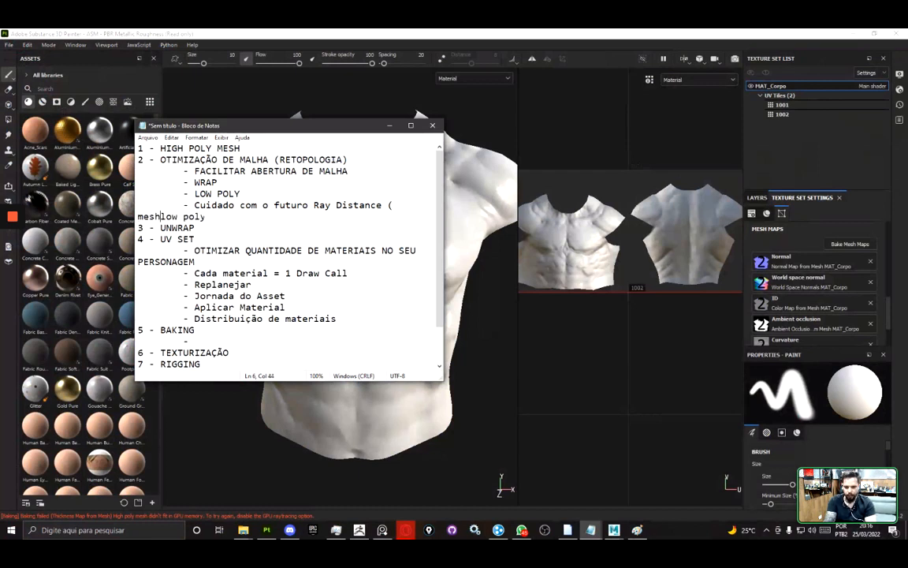
{"action": "key", "text": "End"}
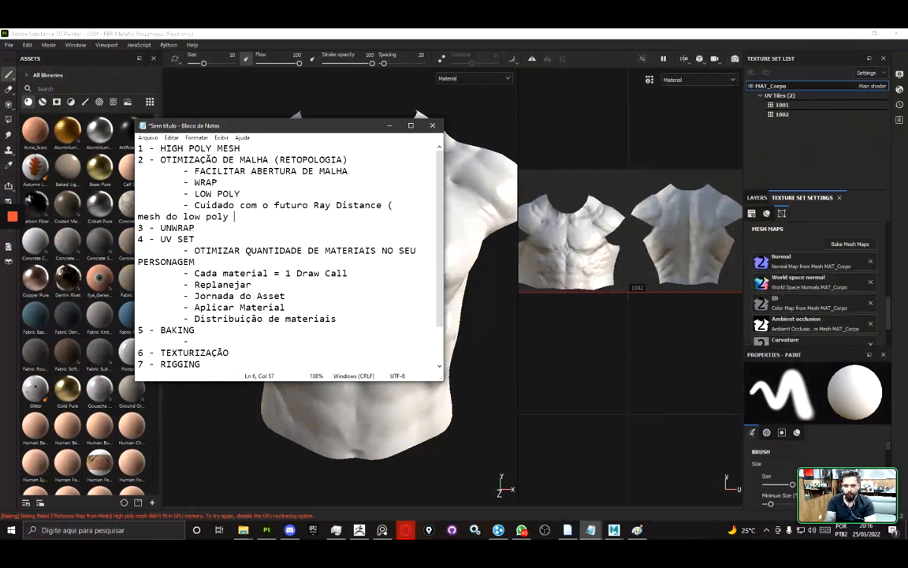
{"action": "type", "text": "proxim"}
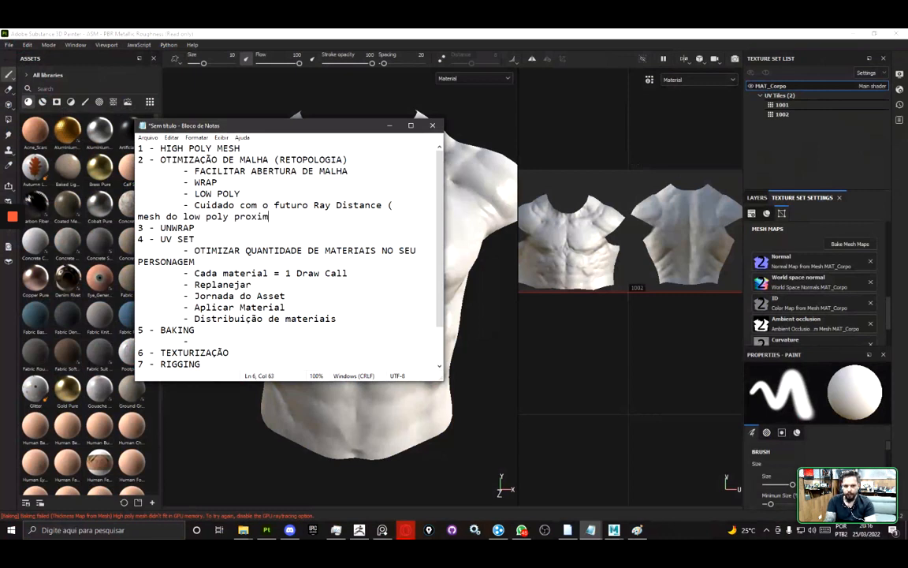
{"action": "type", "text": "as da altura do high poly"}
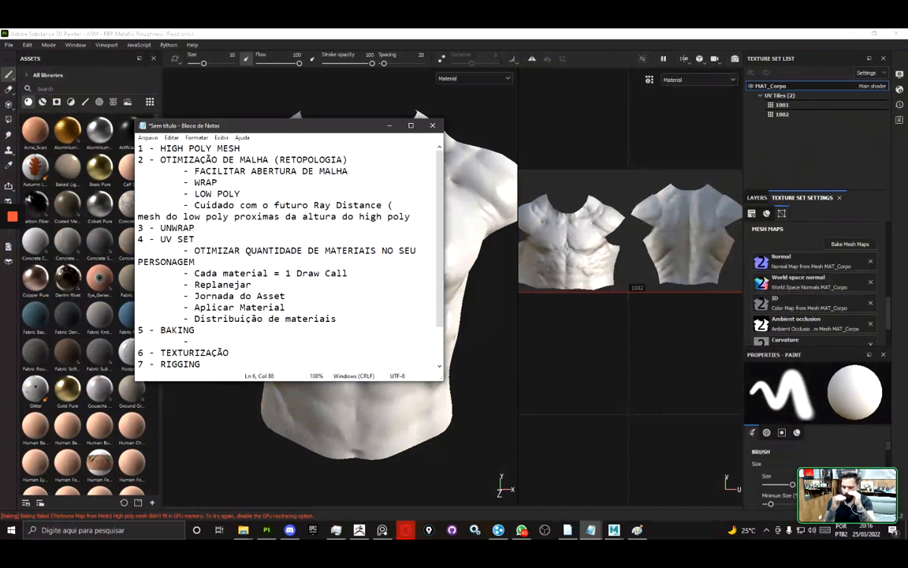
{"action": "type", "text": ")"}
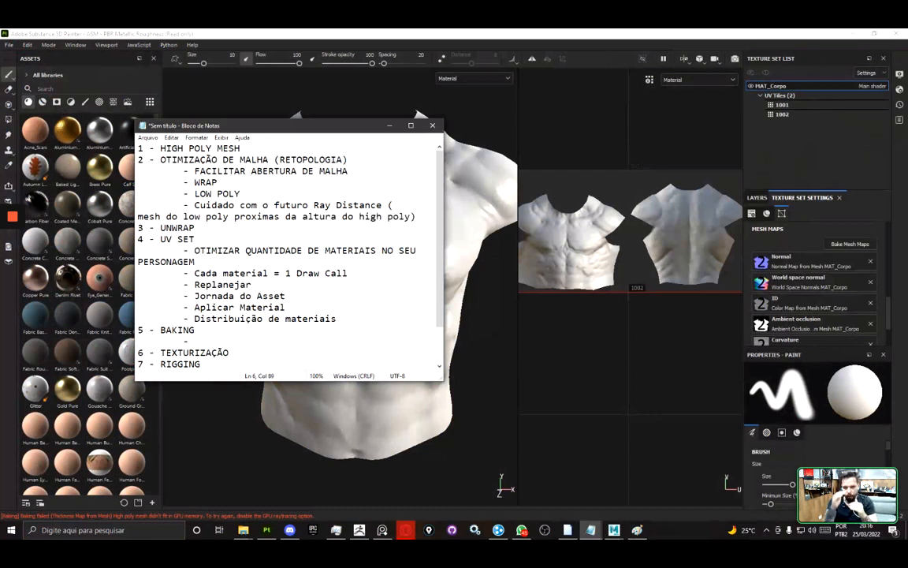
{"action": "left_click_drag", "start_coordinate": [195, 227], "coordinate": [139, 227]}
{"action": "left_click", "coordinate": [200, 227]}
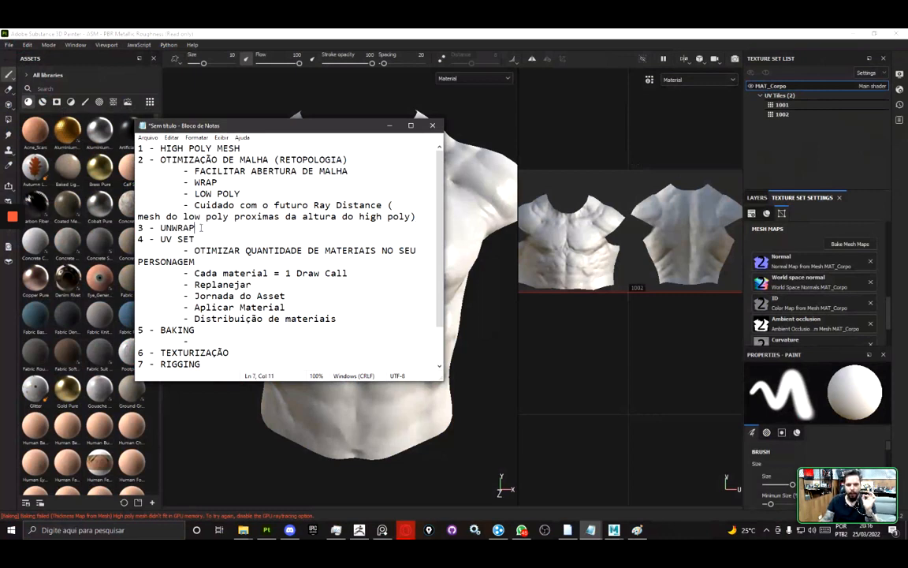
- Switch to Maya and display the UV Toolkit for the selected torso mesh
{"action": "key", "text": "alt+Tab"}
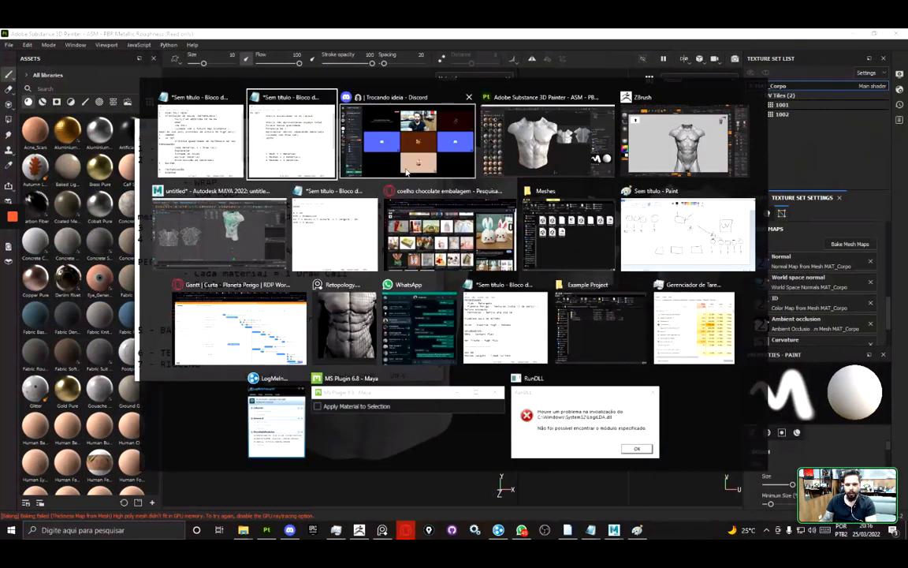
{"action": "left_click", "coordinate": [235, 235]}
{"action": "left_click_drag", "start_coordinate": [451, 274], "coordinate": [459, 235], "text": "alt"}
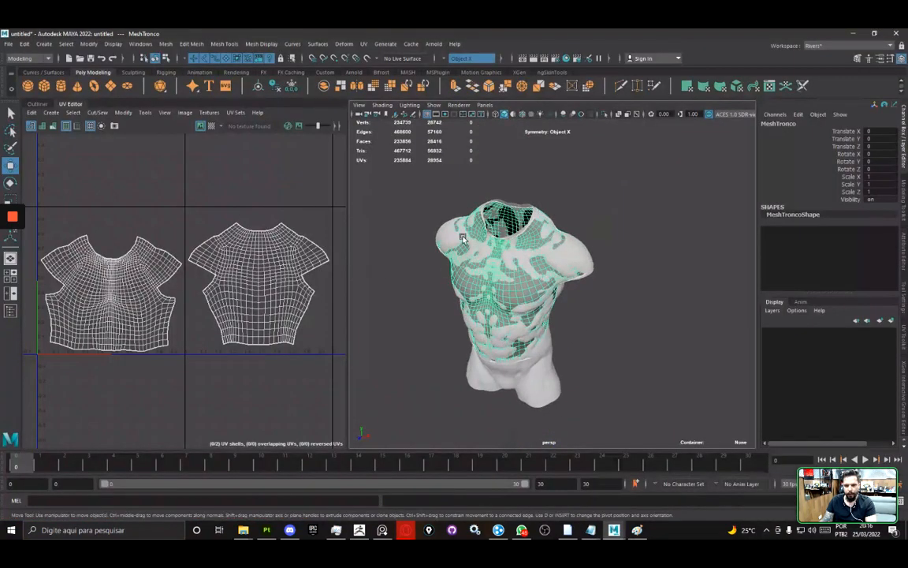
{"action": "left_click", "coordinate": [903, 302]}
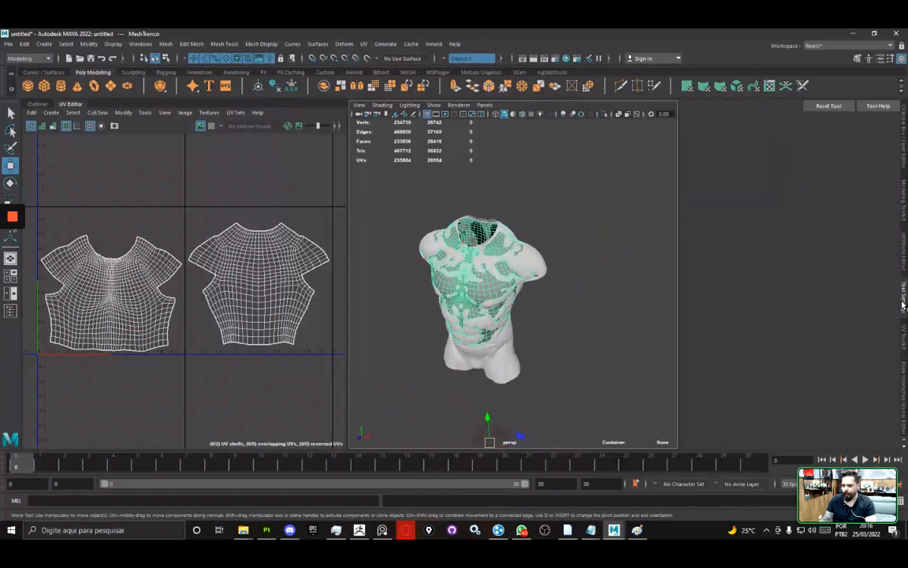
{"action": "left_click", "coordinate": [904, 336]}
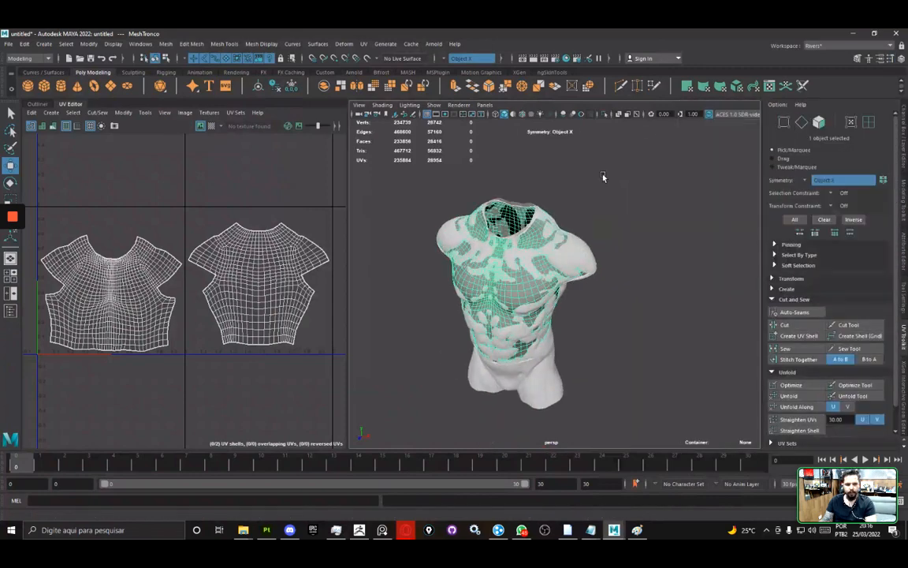
- Enter vertex selection at the back UV shell's armhole, and turn off soft selection and symmetry
{"action": "key", "text": "F9"}
{"action": "scroll", "coordinate": [193, 294], "scroll_direction": "up", "scroll_amount": 5}
{"action": "left_click", "coordinate": [213, 253]}
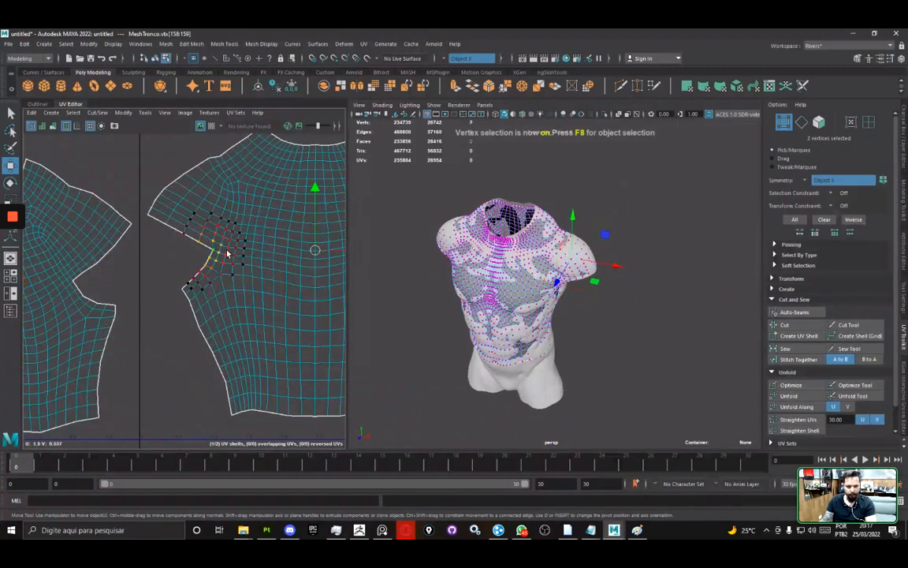
{"action": "key", "text": "b"}
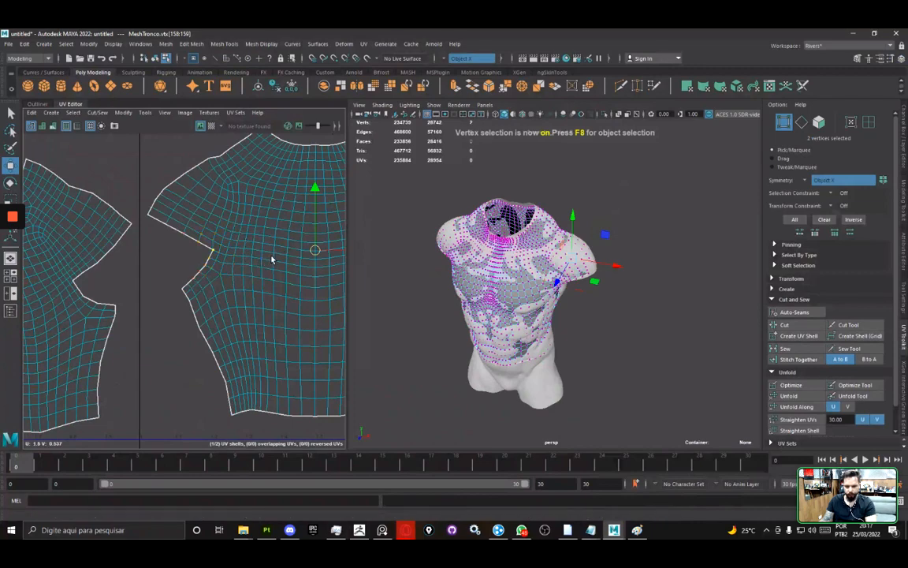
{"action": "left_click", "coordinate": [805, 186]}
{"action": "left_click", "coordinate": [820, 174]}
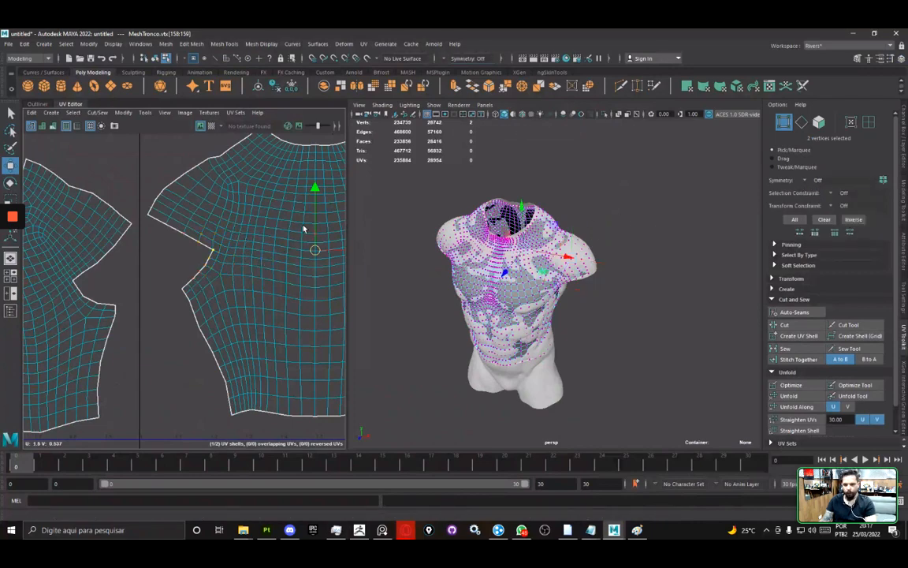
- Try moving individual border UVs at the back shell's armhole corner, with the torso's smooth mesh preview turned off
{"action": "left_click", "coordinate": [212, 249]}
{"action": "scroll", "coordinate": [211, 254], "scroll_direction": "up", "scroll_amount": 5}
{"action": "left_click_drag", "start_coordinate": [216, 242], "coordinate": [246, 229]}
{"action": "left_click", "coordinate": [168, 217]}
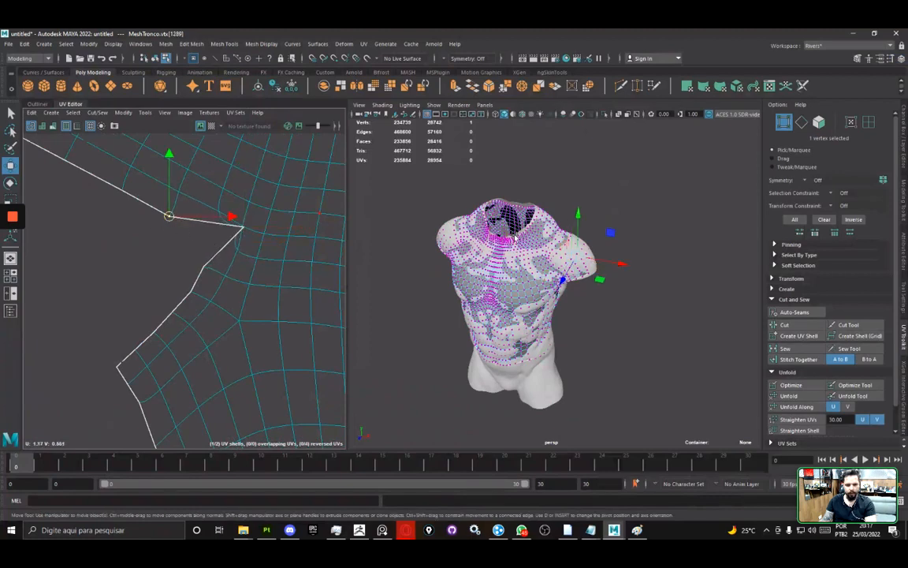
{"action": "key", "text": "1"}
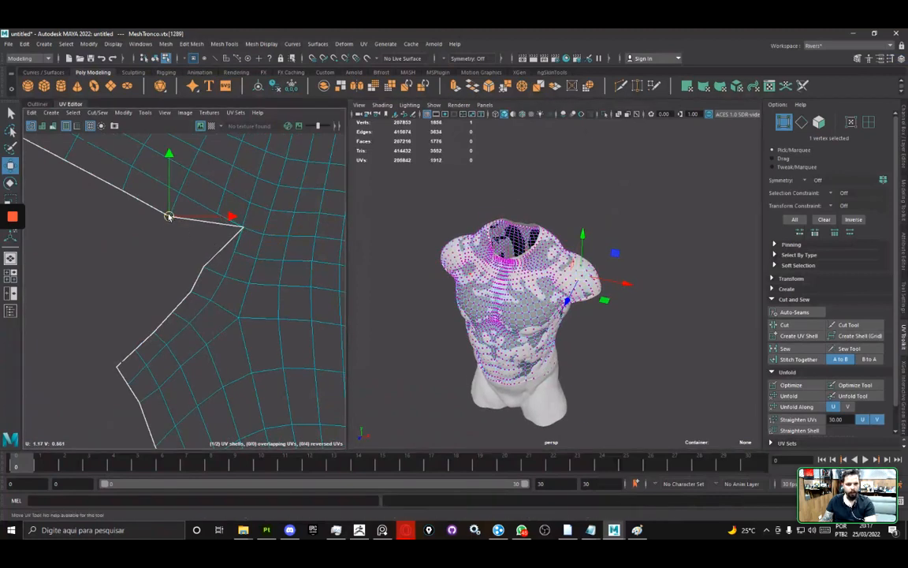
{"action": "left_click_drag", "start_coordinate": [169, 217], "coordinate": [182, 197]}
{"action": "middle_click_drag", "start_coordinate": [182, 197], "coordinate": [189, 276], "text": "alt"}
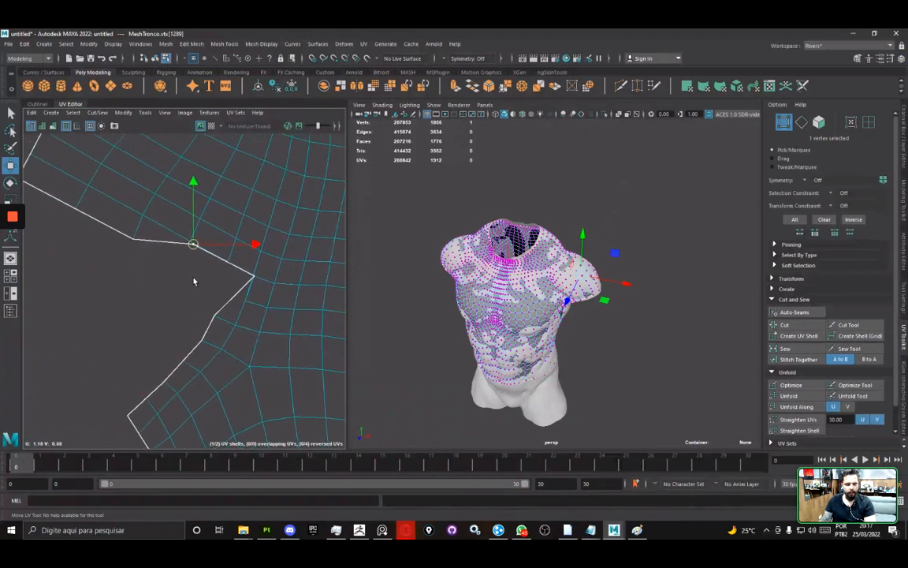
{"action": "key", "text": "ctrl+z"}
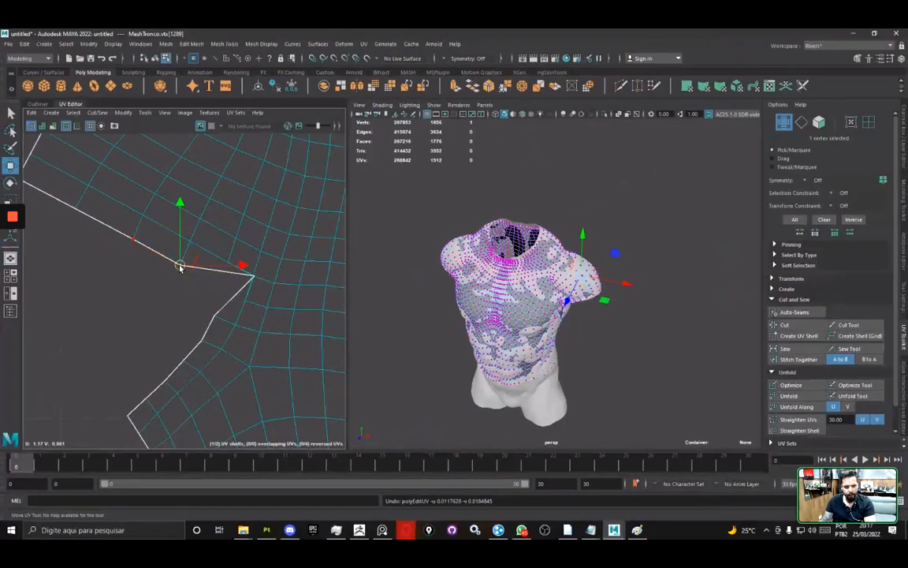
{"action": "left_click_drag", "start_coordinate": [211, 279], "coordinate": [225, 228]}
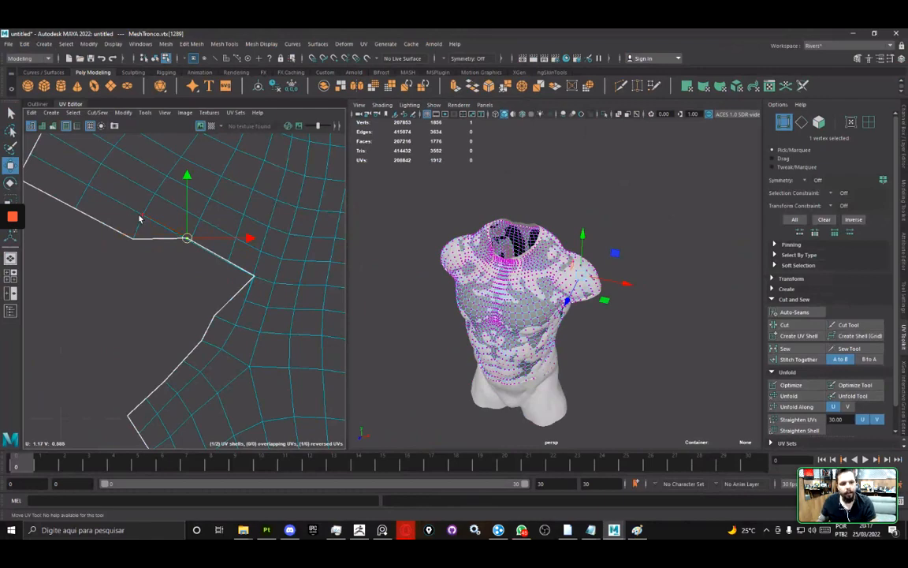
- Undo the UV moves at the back shell's armhole to restore the original border
{"action": "key", "text": "ctrl+z"}
{"action": "key", "text": "ctrl+z"}
{"action": "key", "text": "ctrl+z"}
{"action": "key", "text": "ctrl+z"}
{"action": "key", "text": "ctrl+z"}
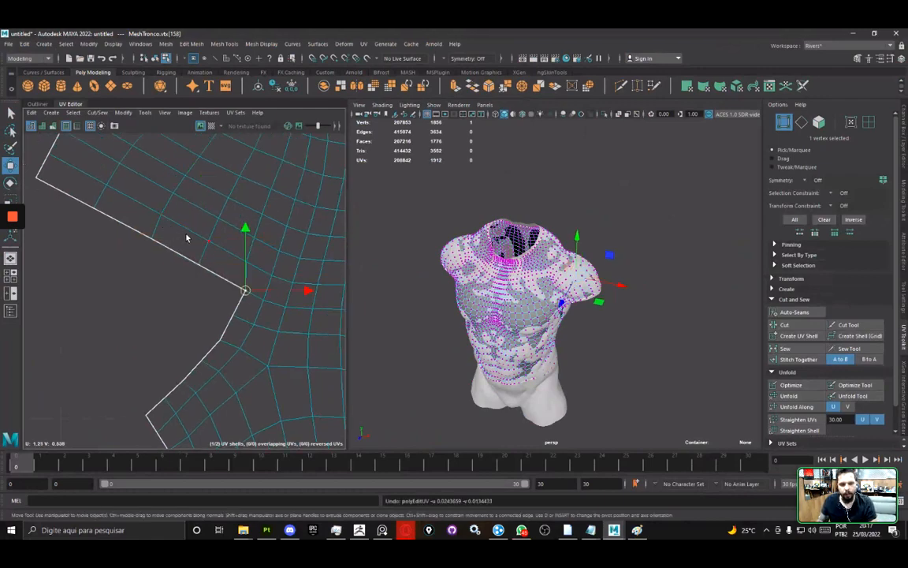
- Switch to the Notepad pipeline notes and highlight the UNWRAP and OTIMIZAÇÃO DE MALHA (RETOPOLOGIA) lines
{"action": "key", "text": "alt+Tab"}
{"action": "left_click", "coordinate": [318, 128]}
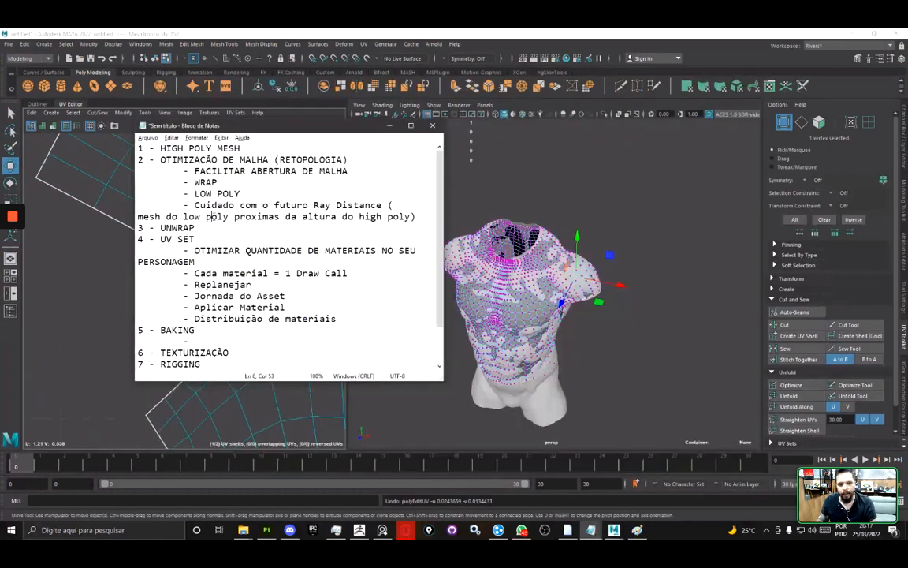
{"action": "left_click_drag", "start_coordinate": [211, 236], "coordinate": [138, 227]}
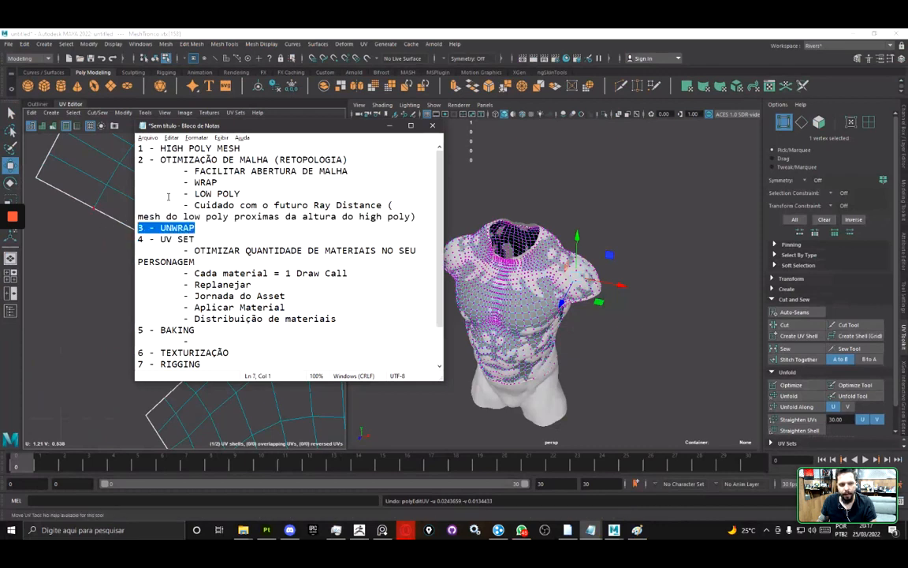
{"action": "left_click_drag", "start_coordinate": [189, 161], "coordinate": [355, 159]}
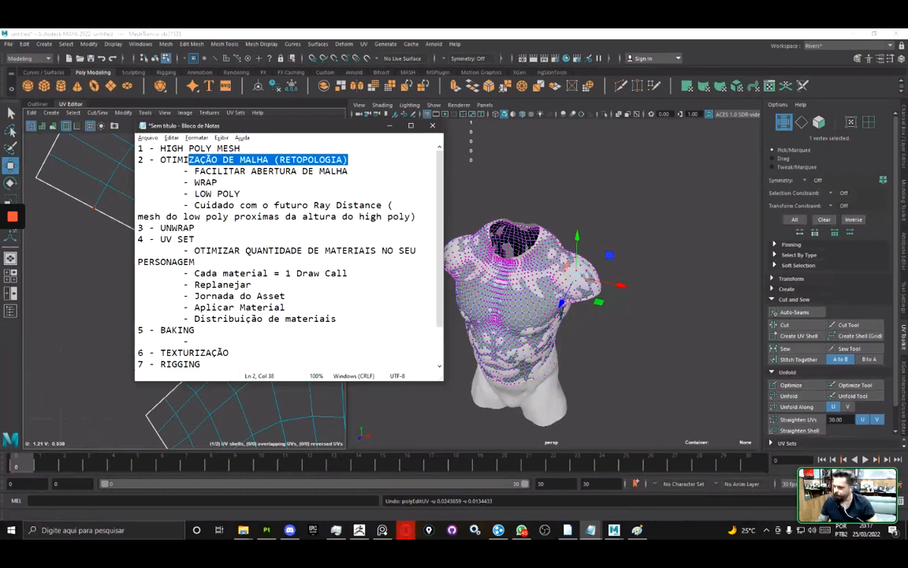
- Return to Maya, put the torso mesh back in object mode, and examine its two UV shells and the model
{"action": "key", "text": "alt+Tab"}
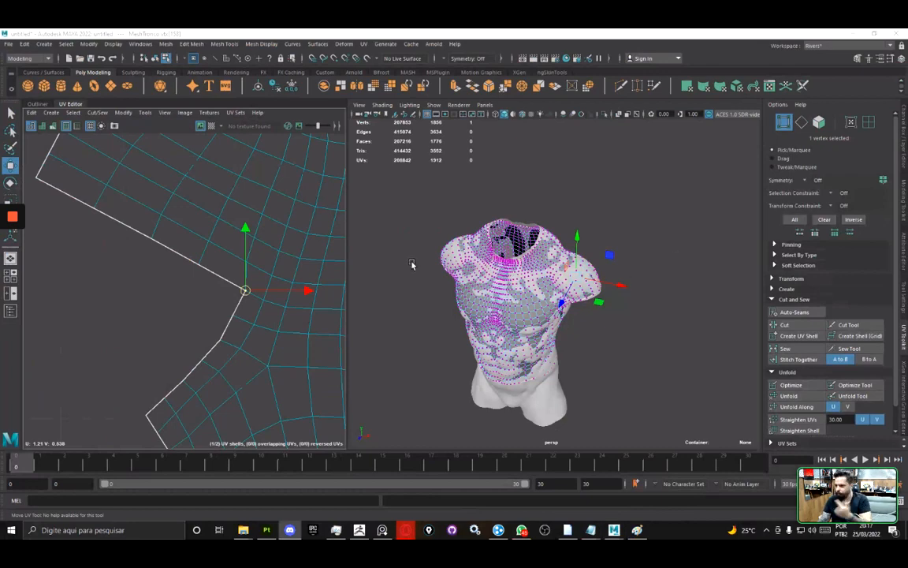
{"action": "right_click_drag", "start_coordinate": [520, 269], "coordinate": [570, 258]}
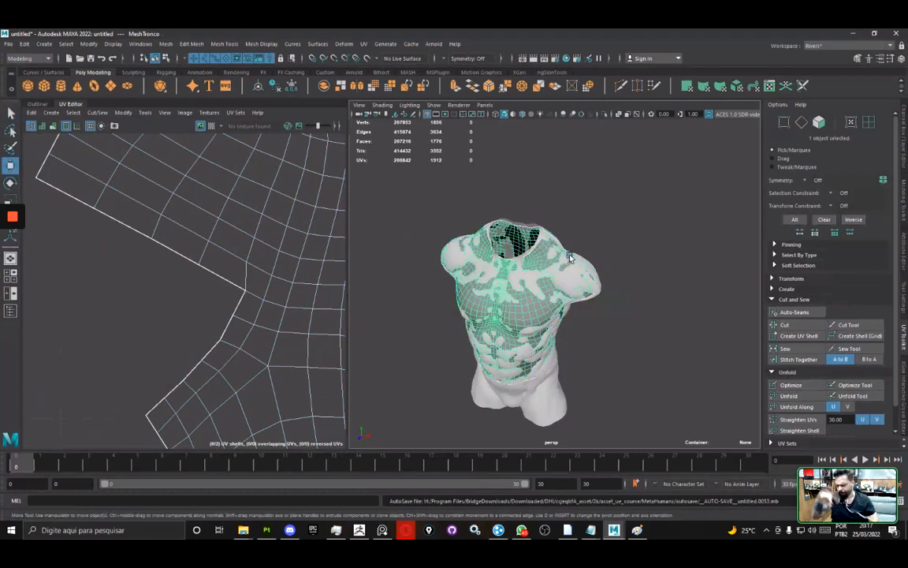
{"action": "scroll", "coordinate": [569, 257], "scroll_direction": "down", "scroll_amount": 6}
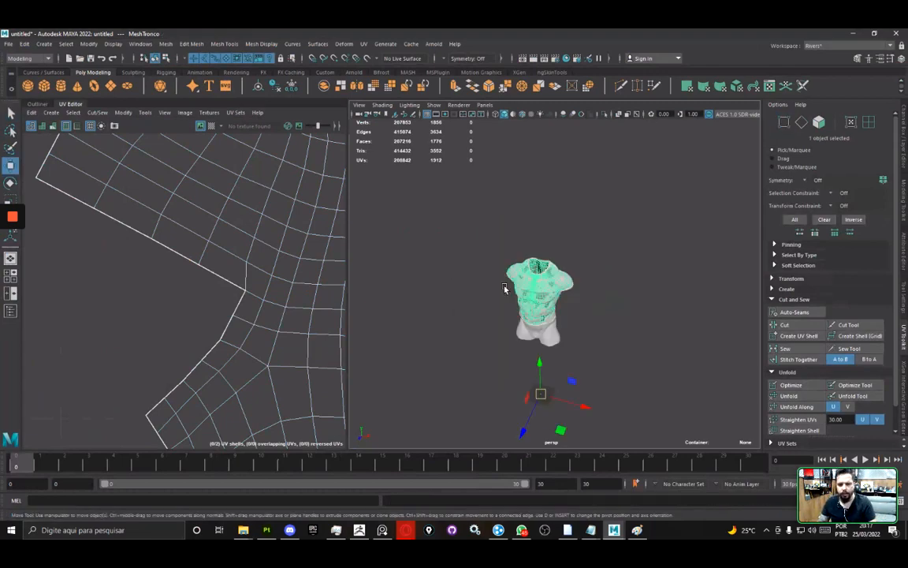
{"action": "scroll", "coordinate": [284, 273], "scroll_direction": "down", "scroll_amount": 4}
{"action": "scroll", "coordinate": [279, 276], "scroll_direction": "up", "scroll_amount": 4}
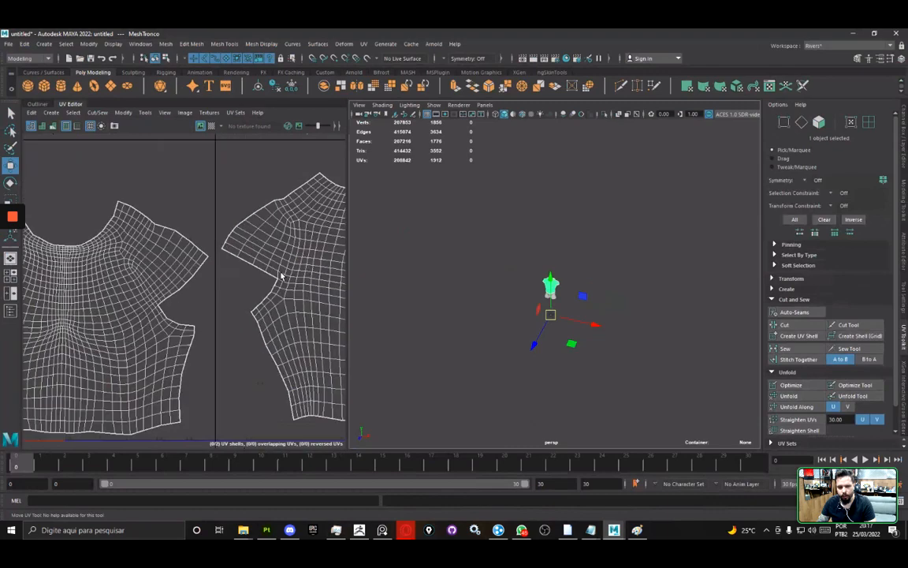
{"action": "scroll", "coordinate": [277, 276], "scroll_direction": "down", "scroll_amount": 6}
{"action": "scroll", "coordinate": [272, 274], "scroll_direction": "up", "scroll_amount": 2}
{"action": "middle_click_drag", "start_coordinate": [272, 273], "coordinate": [221, 269], "text": "alt"}
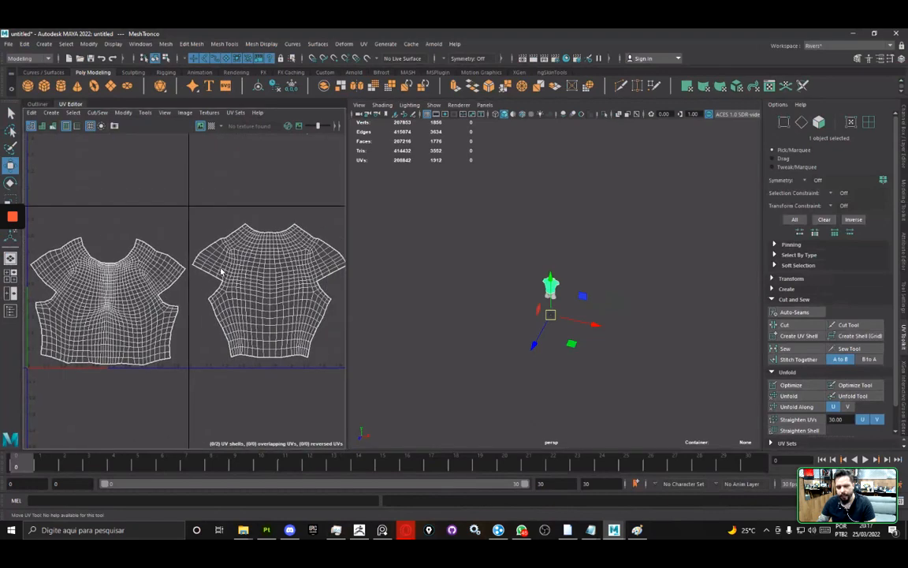
{"action": "scroll", "coordinate": [508, 287], "scroll_direction": "up", "scroll_amount": 6}
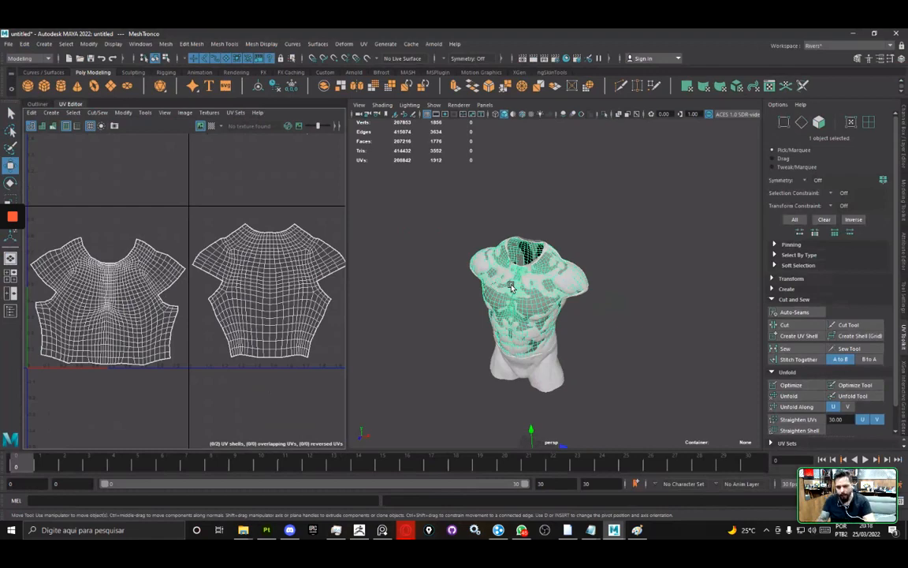
- Switch to the Notepad pipeline notes and place the text cursor after DRAW CALL under the game engine implementation stage
{"action": "key", "text": "alt+Tab"}
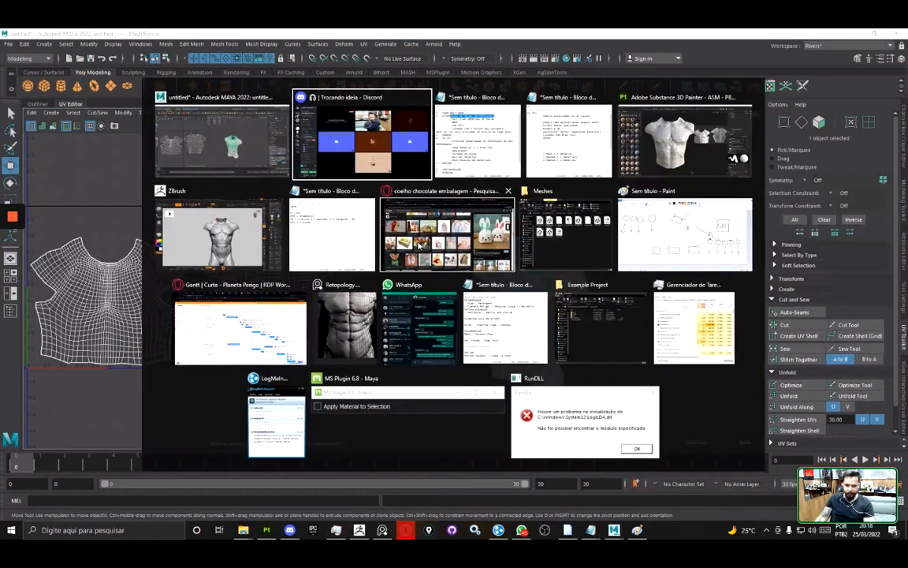
{"action": "left_click", "coordinate": [482, 151]}
{"action": "scroll", "coordinate": [267, 347], "scroll_direction": "down", "scroll_amount": 1}
{"action": "left_click", "coordinate": [266, 363]}
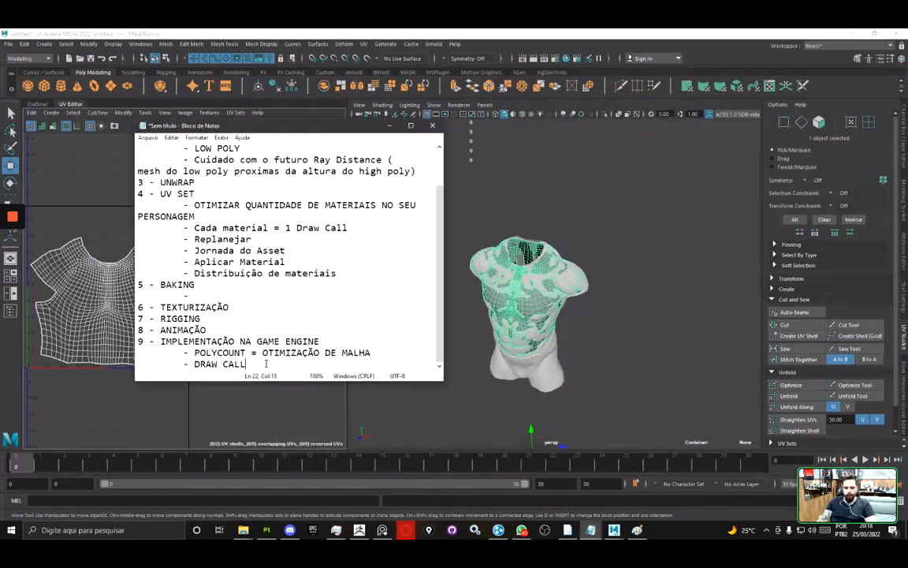
- Add a NANITE bullet below DRAW CALL in the game engine implementation section of the notes
{"action": "key", "text": "Return"}
{"action": "type", "text": "- "}
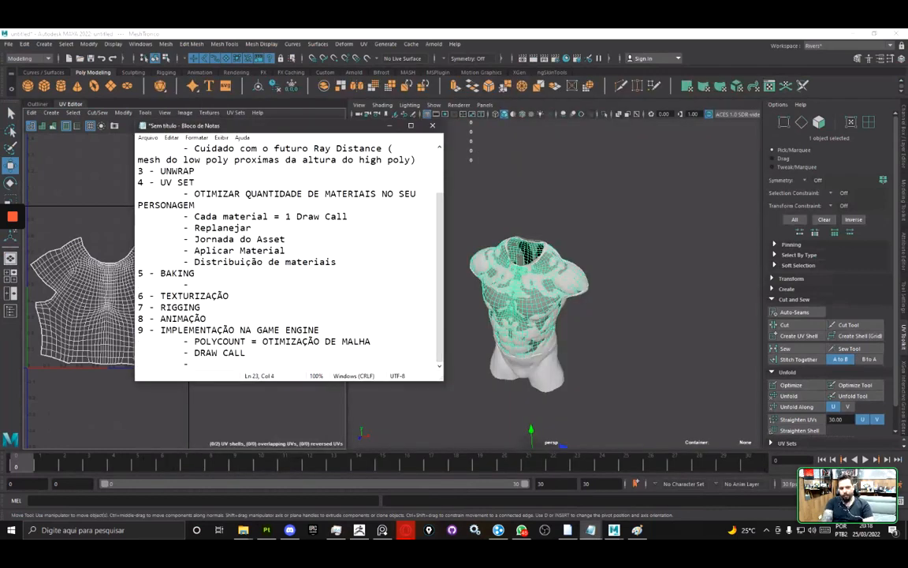
{"action": "type", "text": "NANITE"}
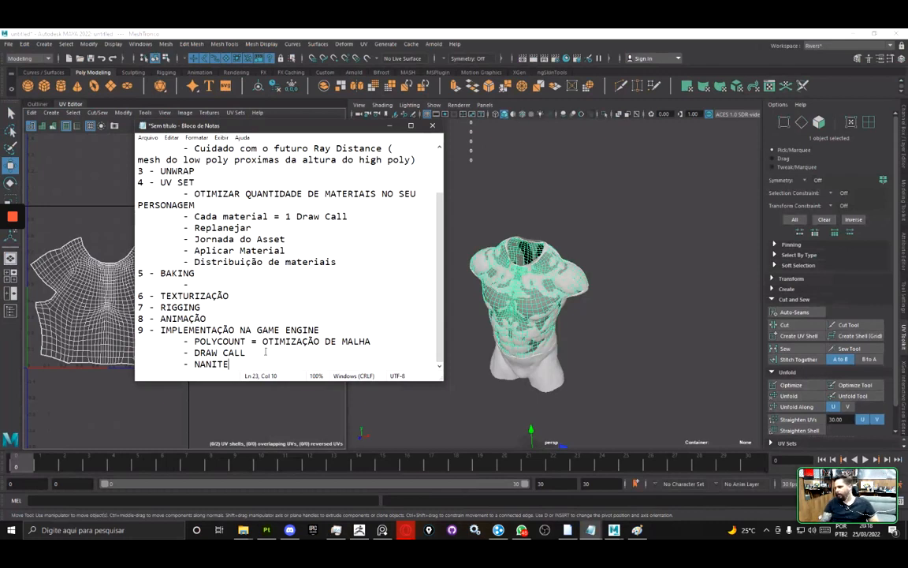
- Highlight the NANITE and POLYCOUNT lines in the notes and point a red arrow at the torso's triangle count in Maya
{"action": "left_click_drag", "start_coordinate": [230, 364], "coordinate": [98, 372]}
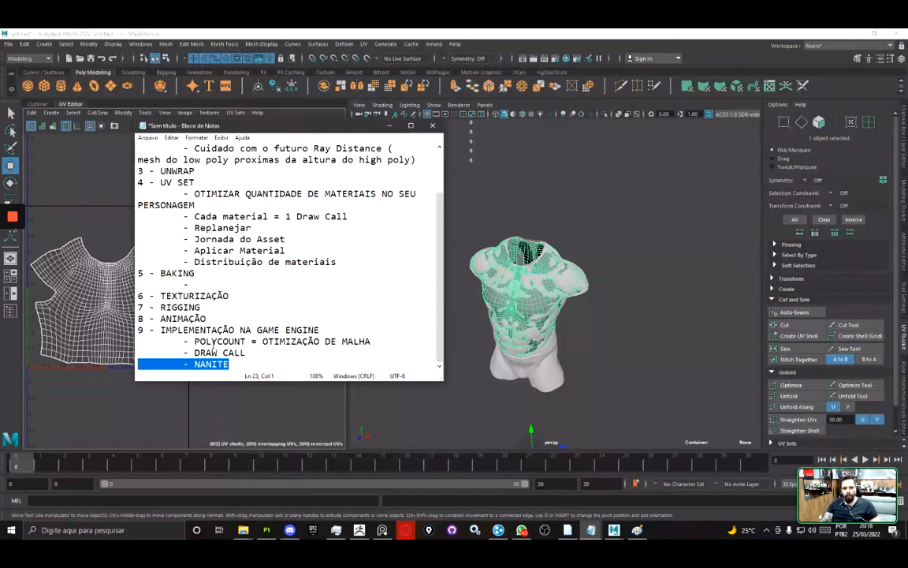
{"action": "left_click_drag", "start_coordinate": [195, 340], "coordinate": [371, 341]}
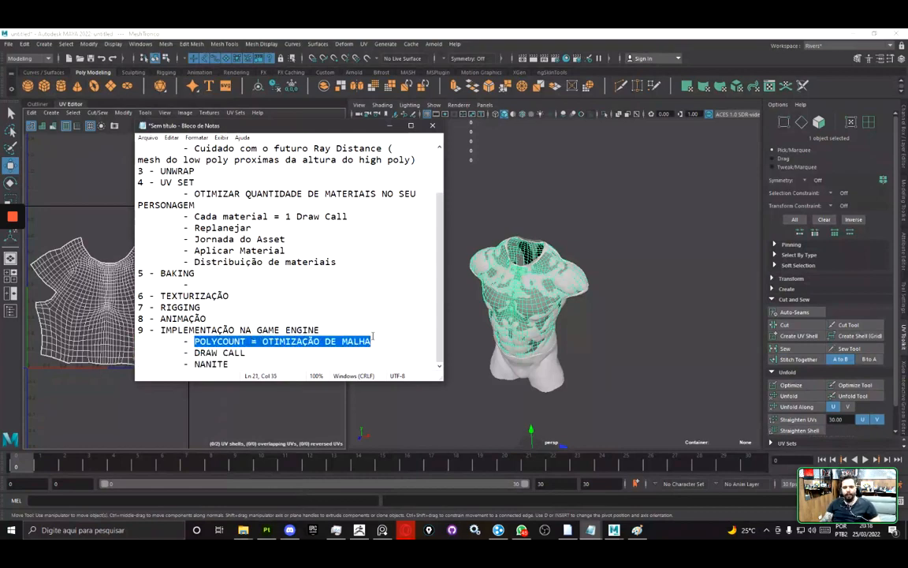
{"action": "left_click", "coordinate": [443, 32]}
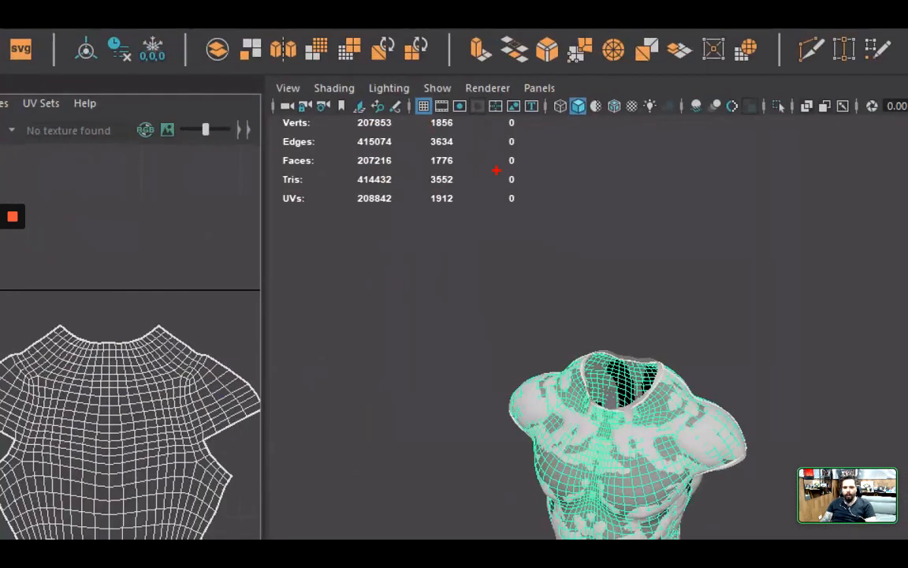
{"action": "left_click_drag", "start_coordinate": [470, 179], "coordinate": [544, 160]}
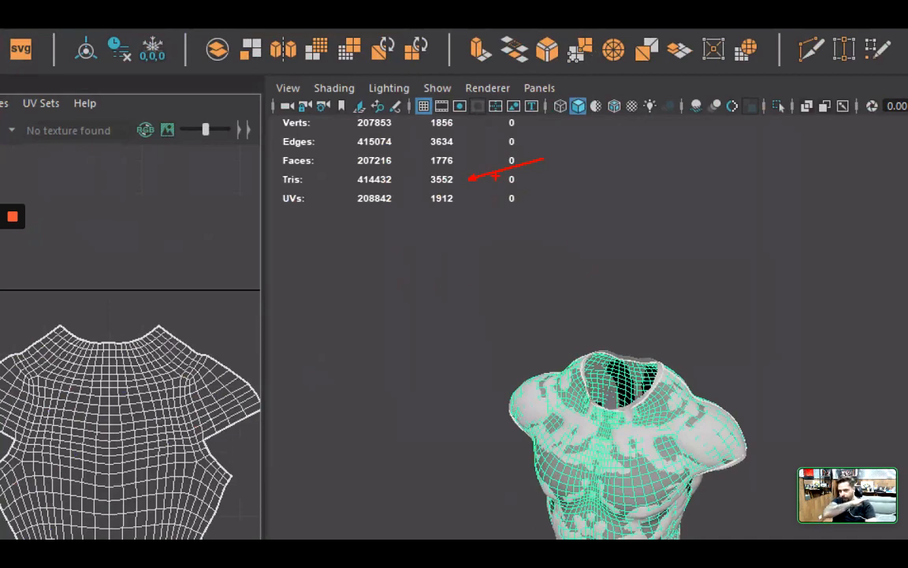
{"action": "key", "text": "Escape"}
{"action": "key", "text": "alt+Tab"}
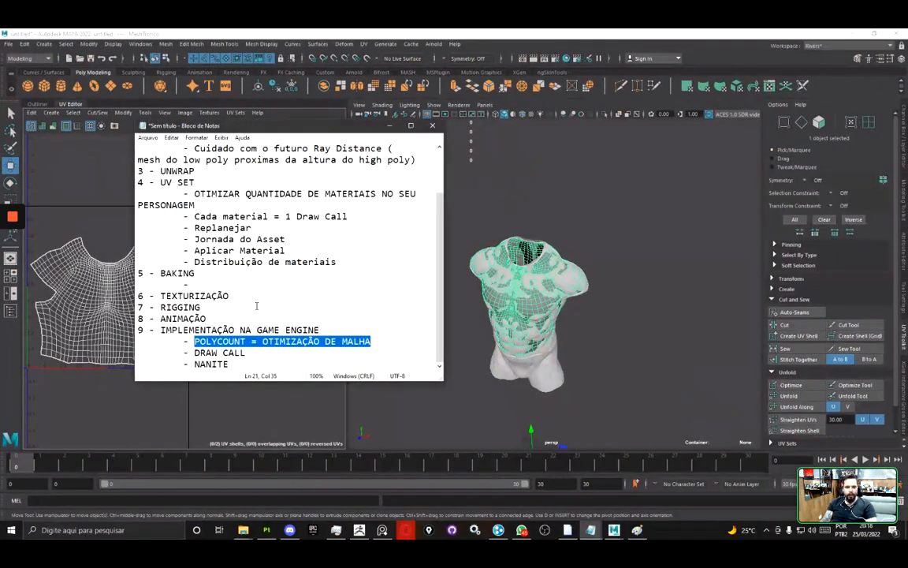
- Mark NANITE with an arrow, box POLYCOUNT and DRAW CALL, and return to the HIGH POLY MESH line of the notes
{"action": "left_click", "coordinate": [249, 352]}
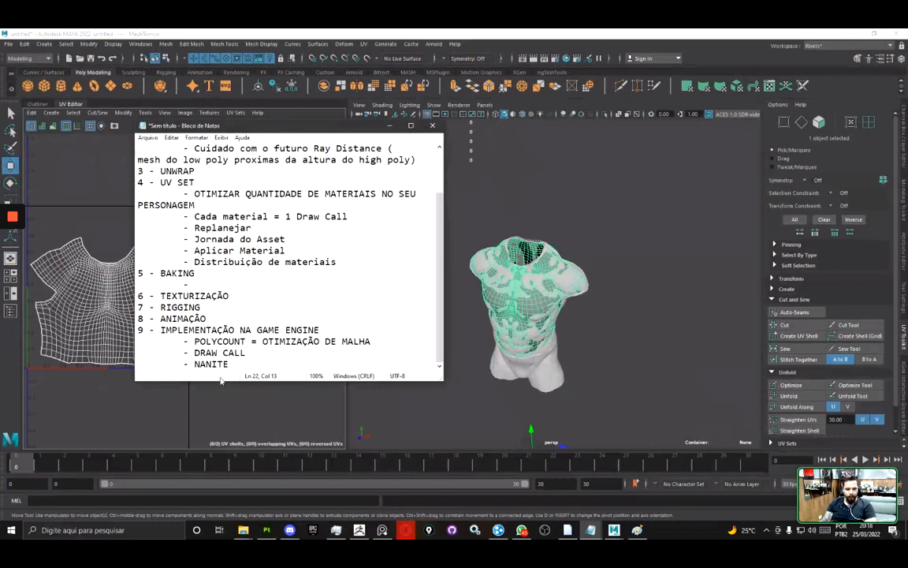
{"action": "key", "text": "ctrl+1"}
{"action": "left_click_drag", "start_coordinate": [299, 364], "coordinate": [238, 364], "text": "ctrl+shift"}
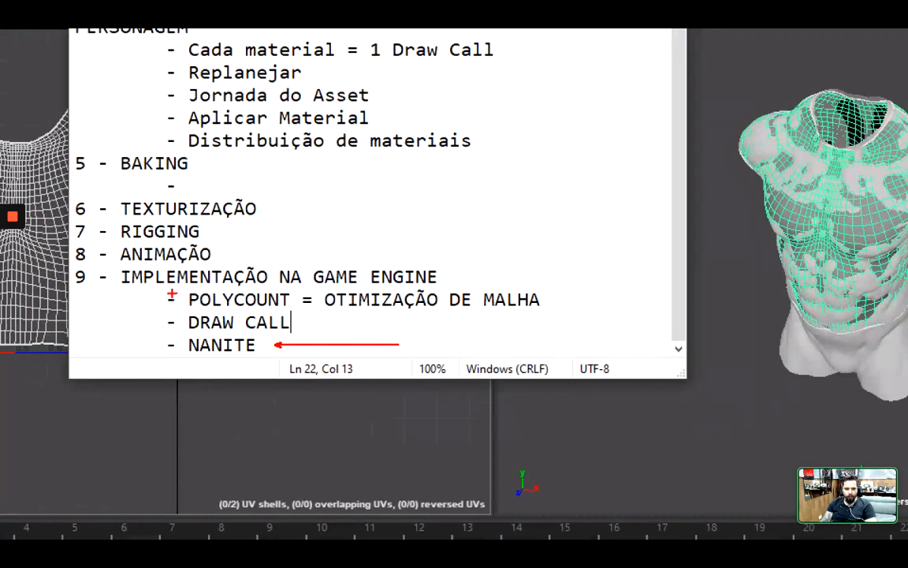
{"action": "left_click_drag", "start_coordinate": [171, 293], "coordinate": [295, 329], "text": "ctrl"}
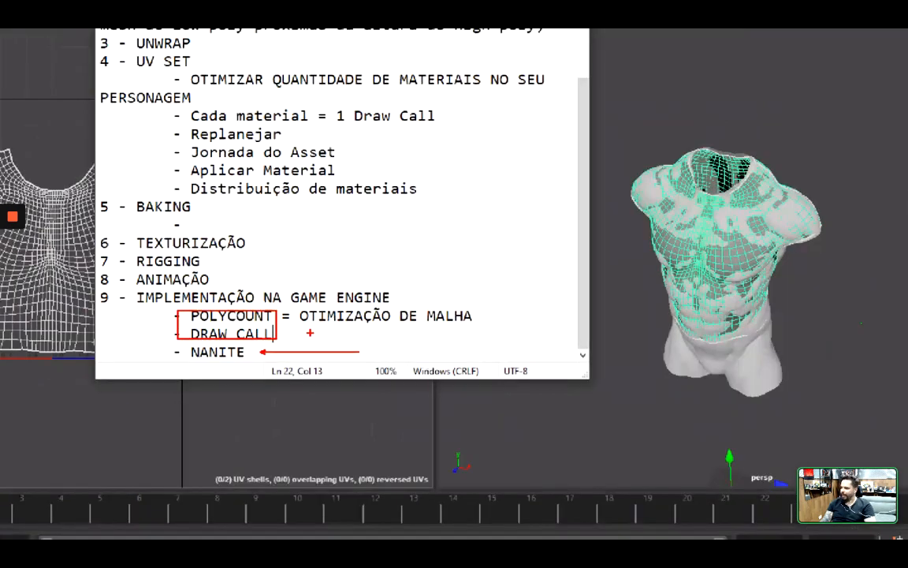
{"action": "key", "text": "Escape"}
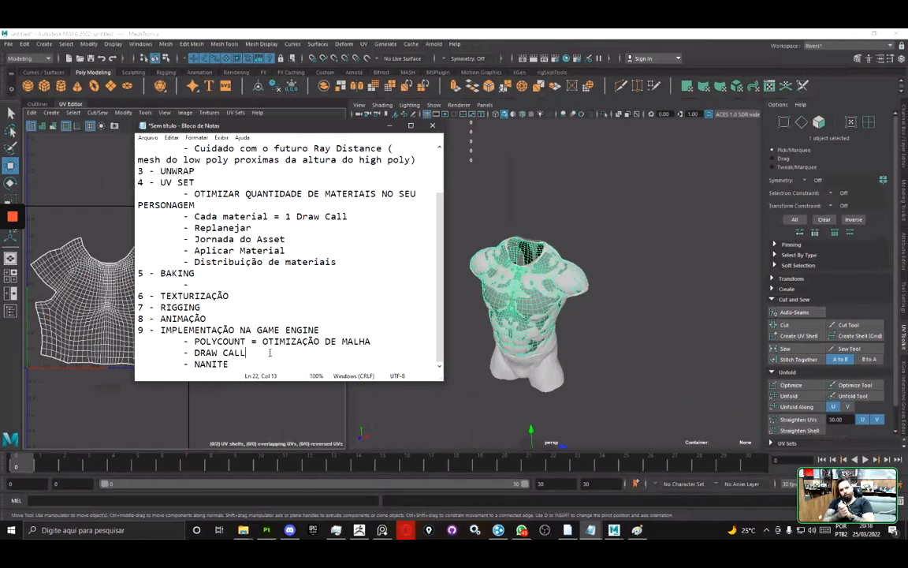
{"action": "scroll", "coordinate": [271, 352], "scroll_direction": "up", "scroll_amount": 2}
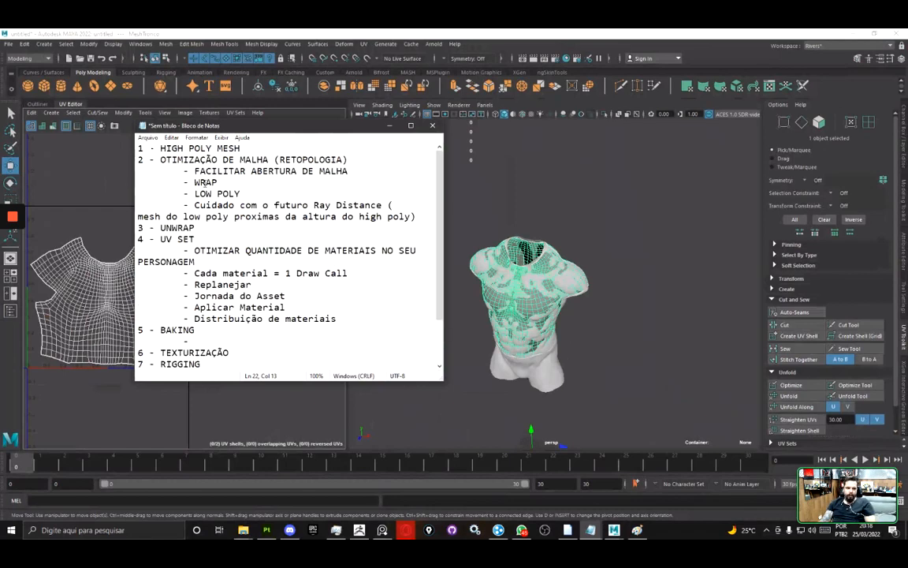
{"action": "left_click_drag", "start_coordinate": [205, 182], "coordinate": [212, 182]}
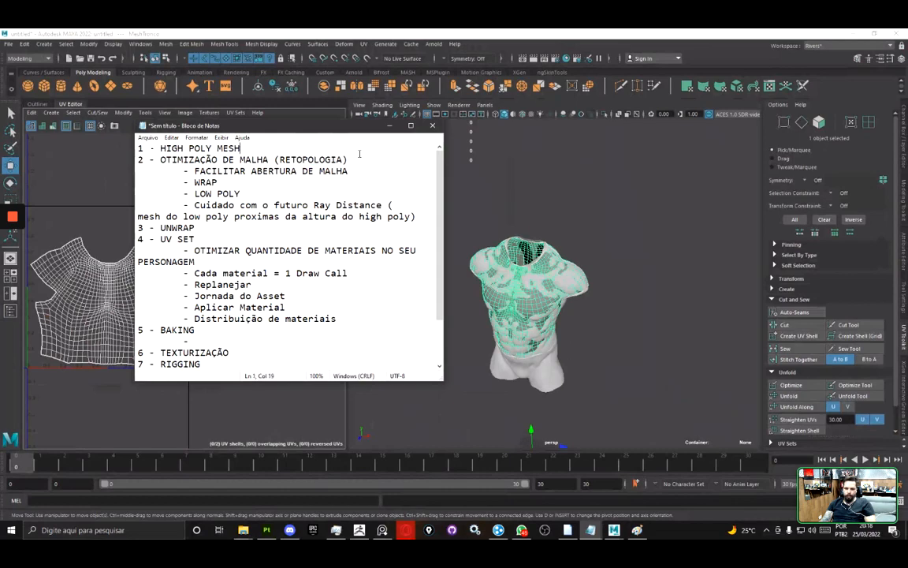
- Switch to the Discord call, close the ended transmission, and join the presenter's new screen share
{"action": "left_click", "coordinate": [476, 32]}
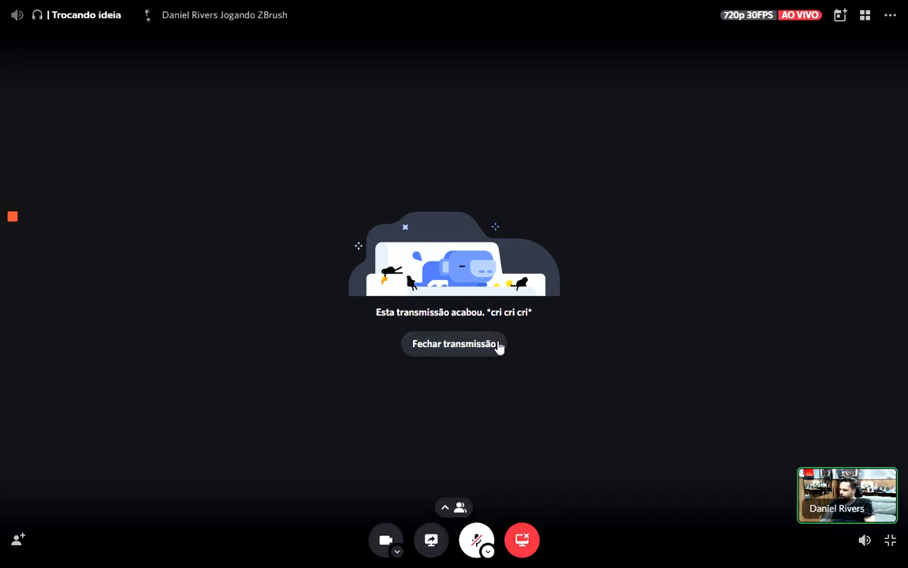
{"action": "left_click", "coordinate": [499, 347]}
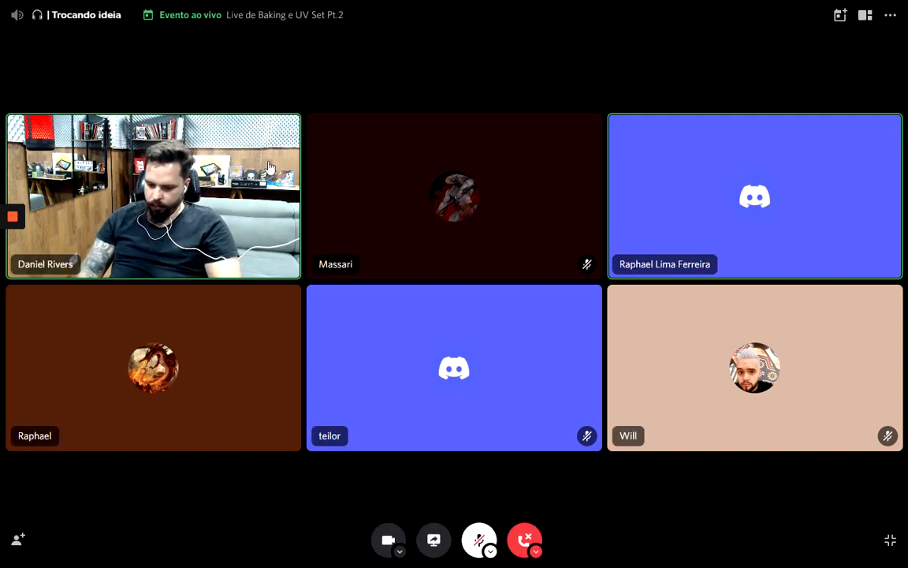
{"action": "left_click", "coordinate": [232, 149]}
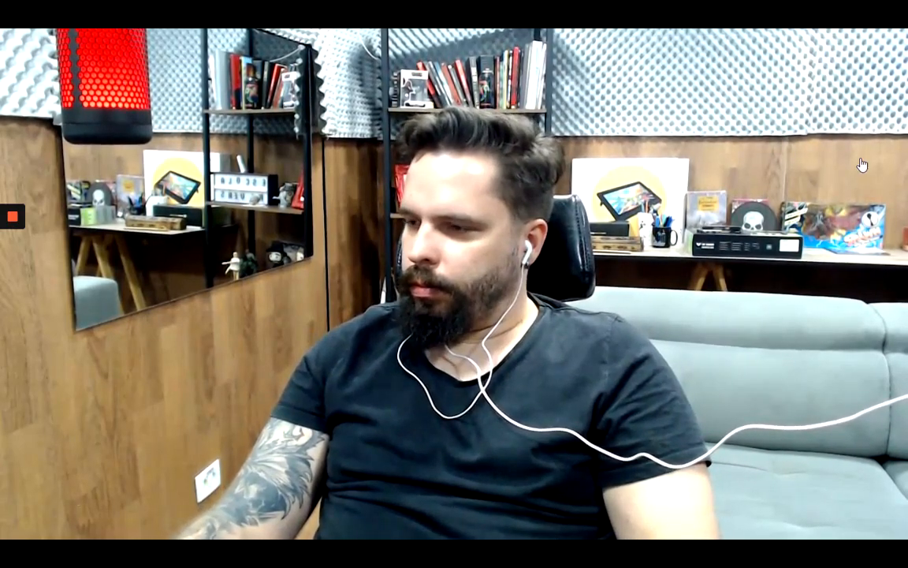
{"action": "mouse_move", "coordinate": [851, 221]}
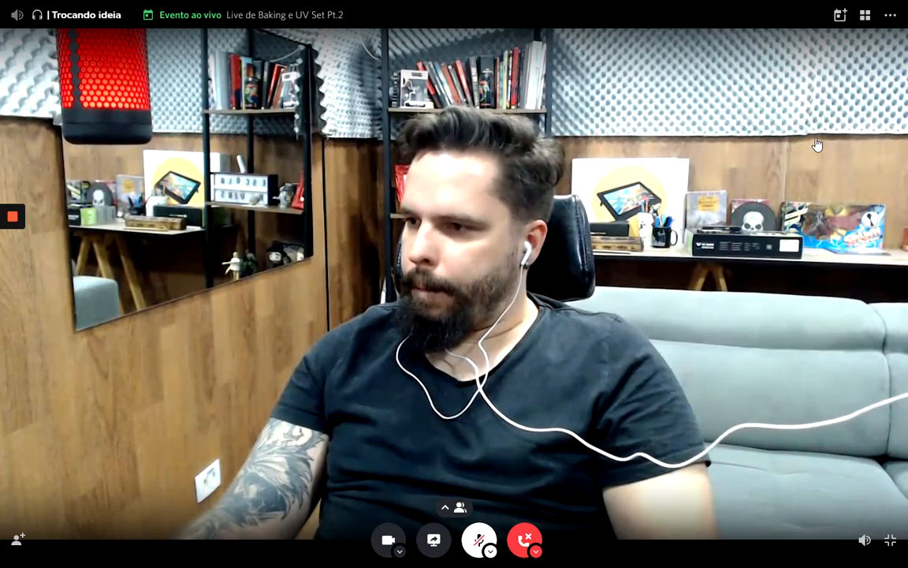
{"action": "left_click", "coordinate": [817, 146]}
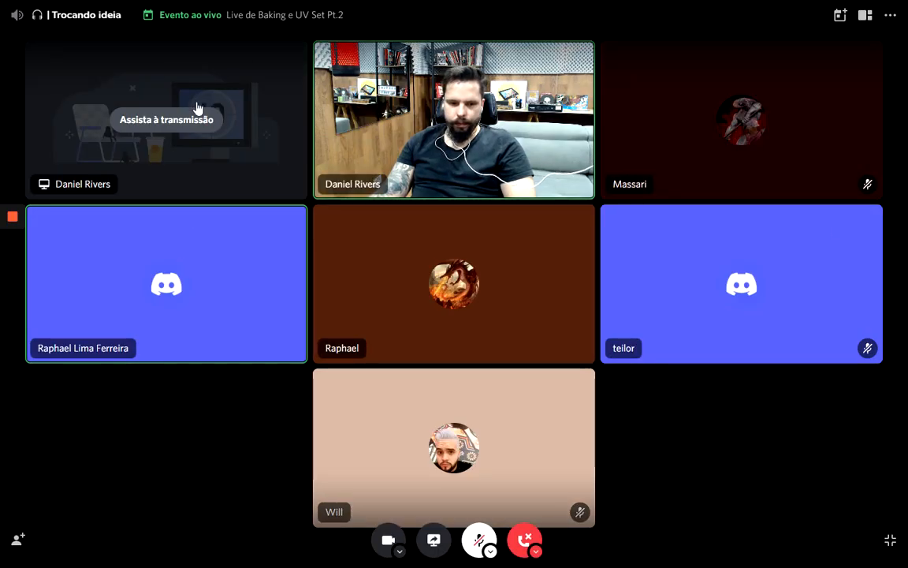
{"action": "left_click", "coordinate": [197, 108]}
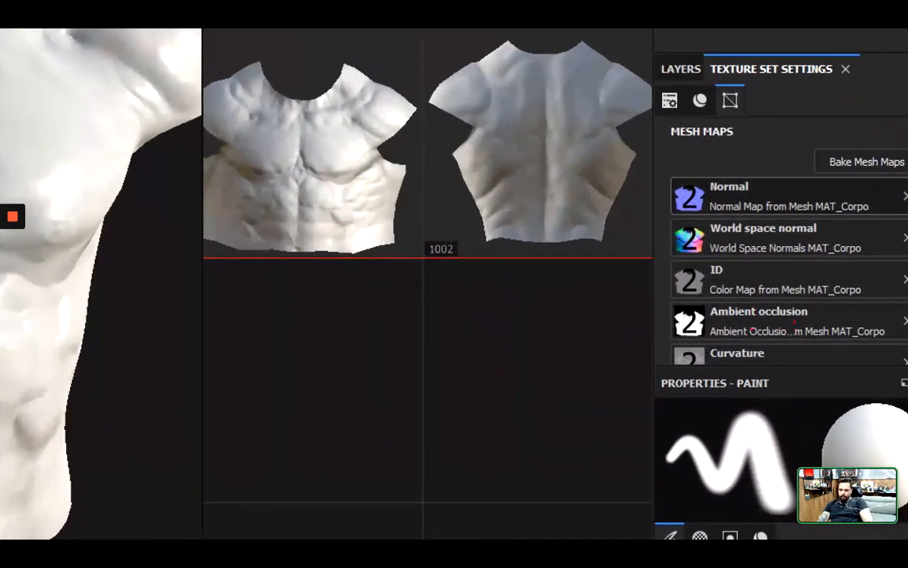
- In Substance 3D Painter, mark the torso's UV tiles 1001 and 1002 with temporary red boxes and arrows
{"action": "left_click_drag", "start_coordinate": [674, 289], "coordinate": [501, 324], "text": "ctrl+shift"}
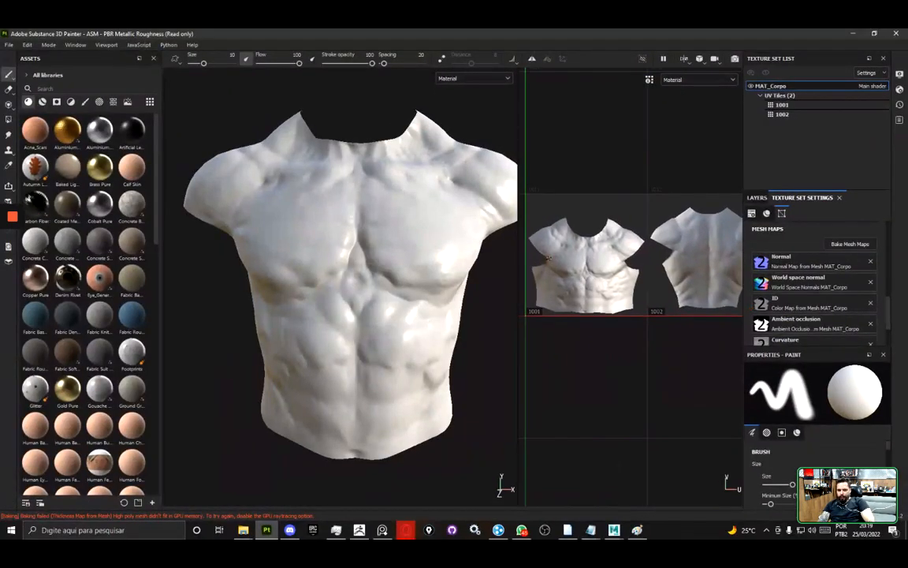
{"action": "left_click_drag", "start_coordinate": [663, 200], "coordinate": [755, 332]}
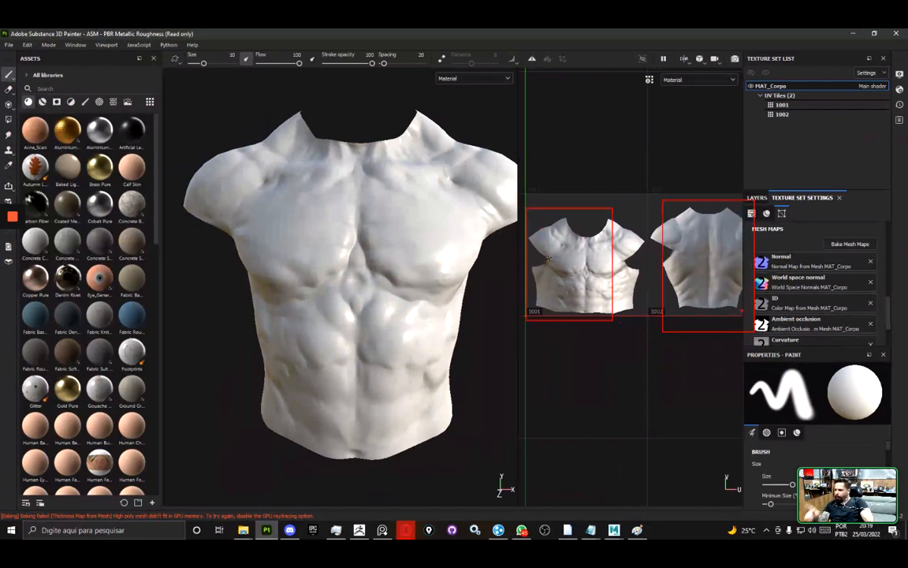
{"action": "left_click_drag", "start_coordinate": [575, 213], "coordinate": [575, 126]}
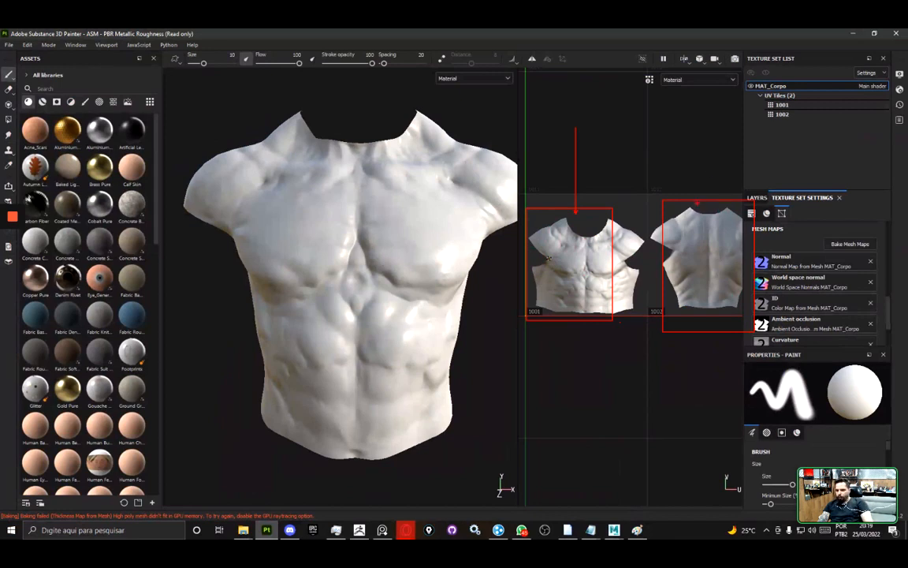
{"action": "left_click_drag", "start_coordinate": [697, 204], "coordinate": [697, 122]}
{"action": "key", "text": "Escape"}
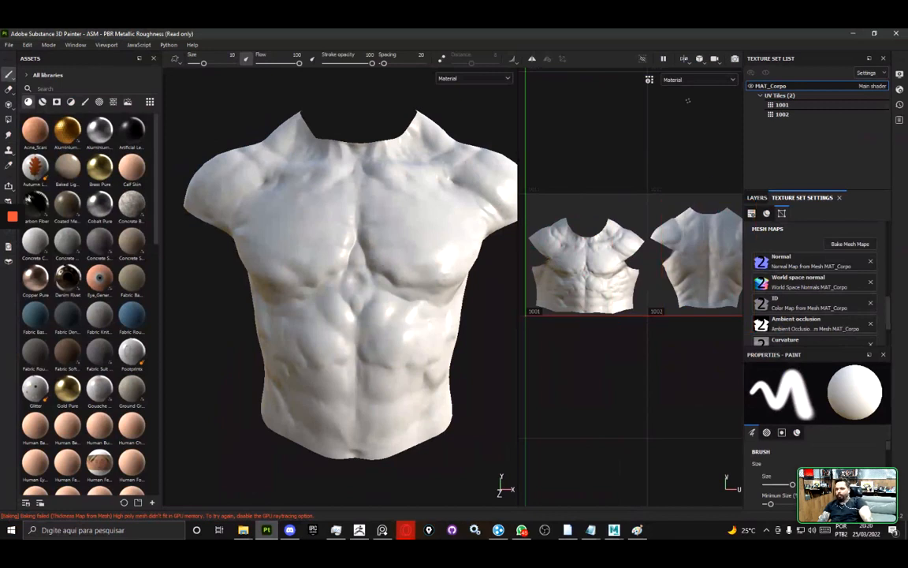
- Add a fill layer to the MAT_Corpo layer stack and delete the empty Layer 1
{"action": "left_click", "coordinate": [756, 197]}
{"action": "left_click", "coordinate": [843, 216]}
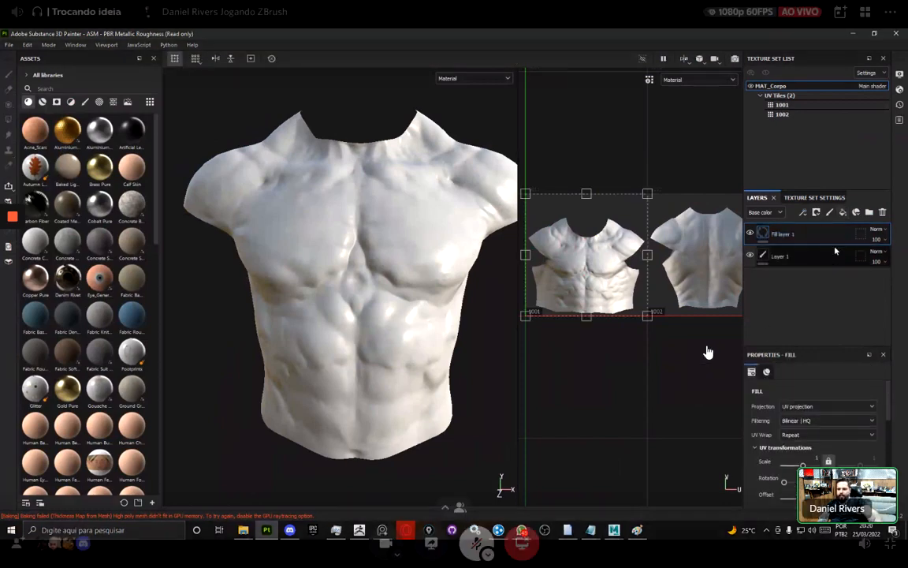
{"action": "left_click", "coordinate": [882, 213]}
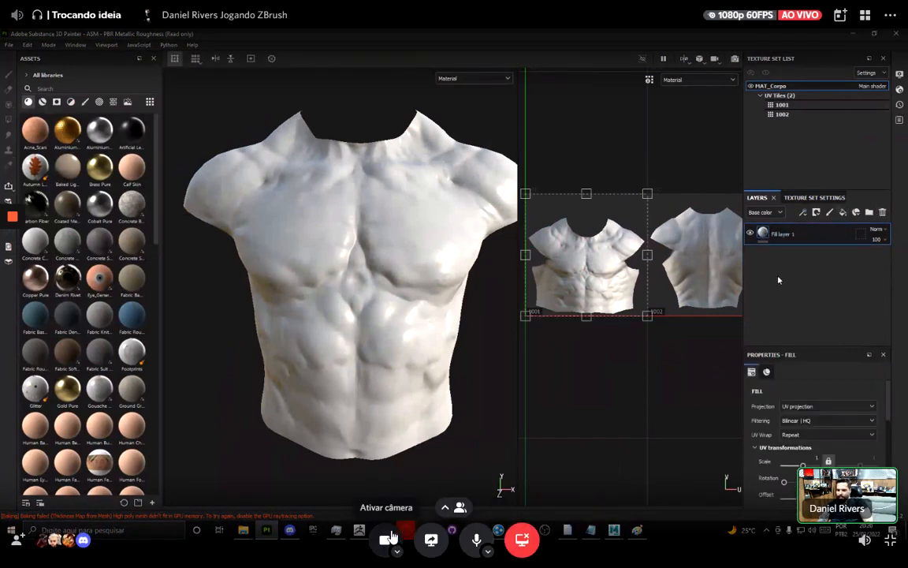
- Set the base color of Fill layer 1 to black (000000) and turn on the camera in the Discord call
{"action": "scroll", "coordinate": [791, 391], "scroll_direction": "up", "scroll_amount": 2}
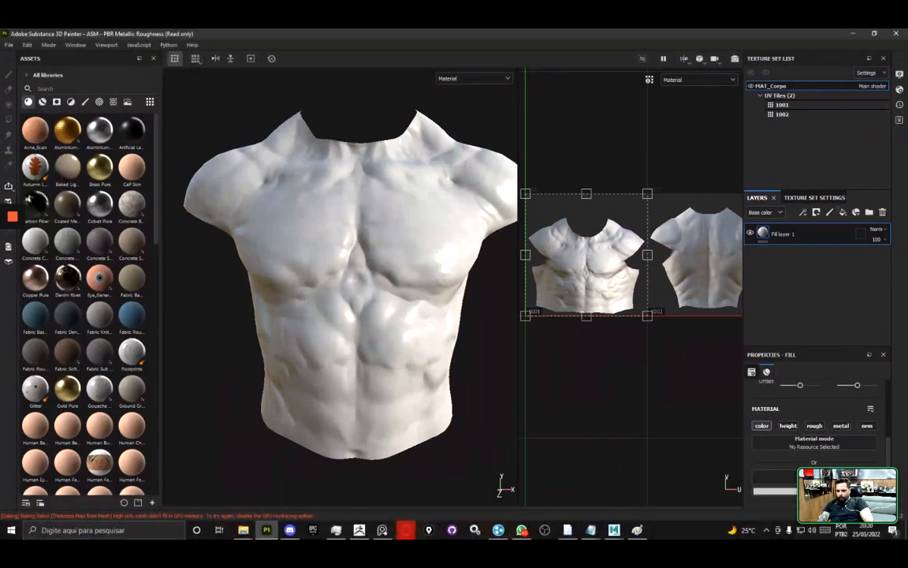
{"action": "left_click", "coordinate": [774, 491]}
{"action": "left_click_drag", "start_coordinate": [736, 426], "coordinate": [645, 488]}
{"action": "left_click", "coordinate": [791, 284]}
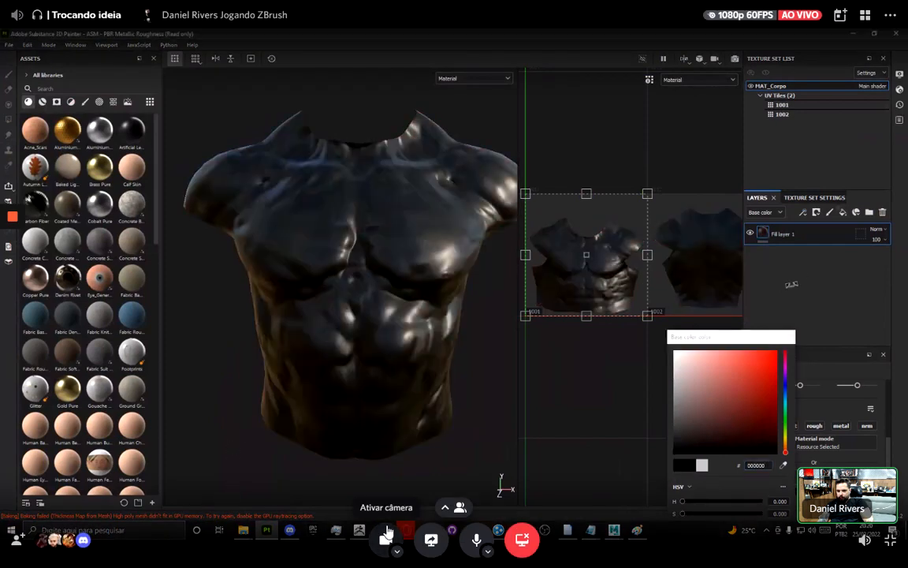
{"action": "left_click", "coordinate": [386, 537]}
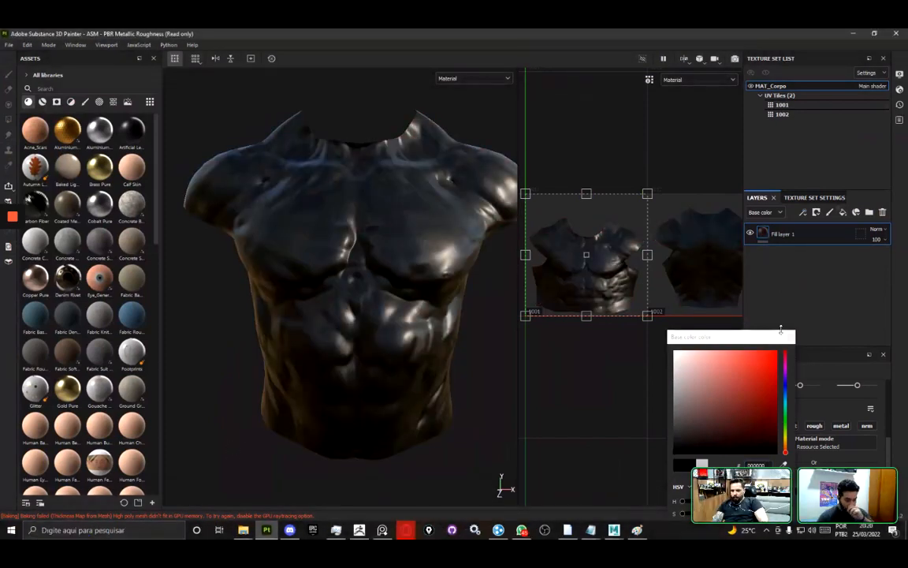
{"action": "left_click", "coordinate": [790, 280]}
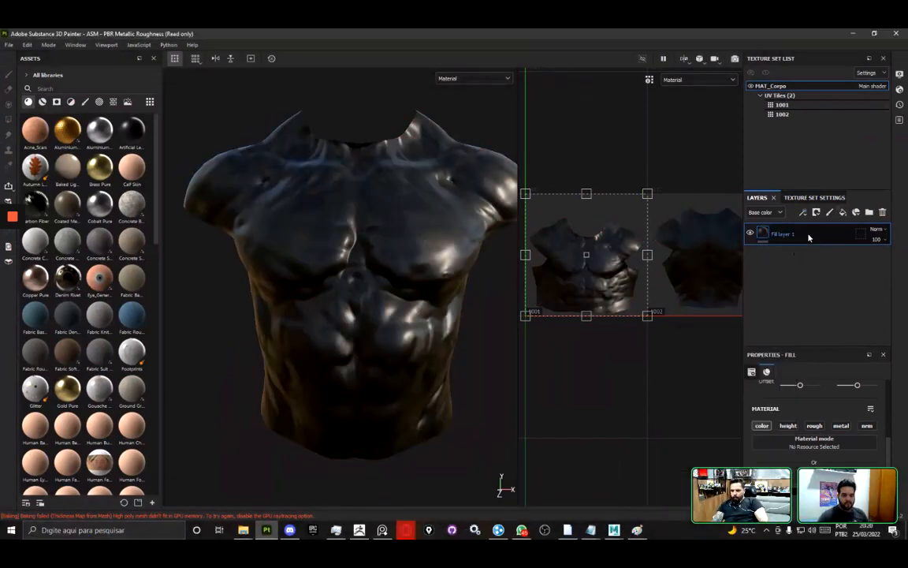
- Duplicate Fill layer 1 and set the copy's base color to white
{"action": "key", "text": "ctrl+d"}
{"action": "left_click", "coordinate": [795, 498]}
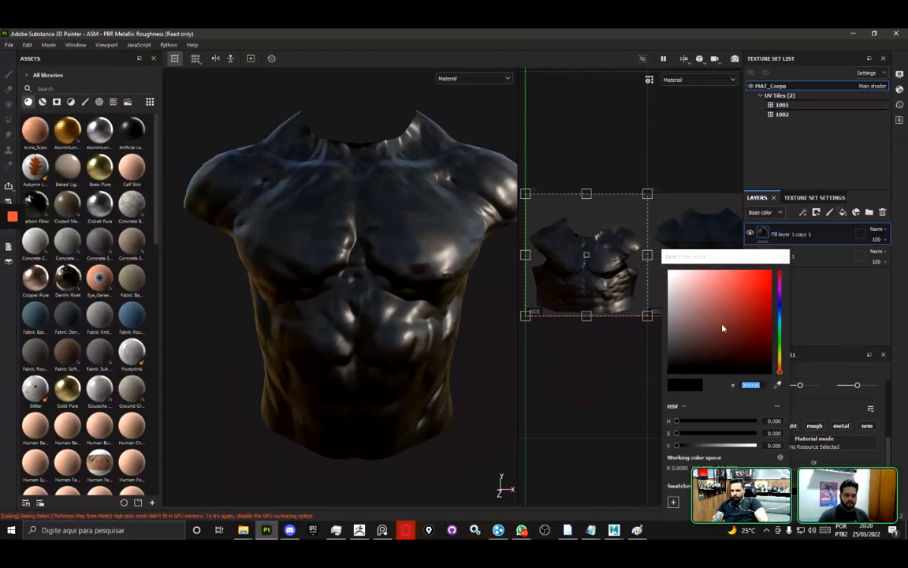
{"action": "left_click_drag", "start_coordinate": [722, 326], "coordinate": [651, 261]}
{"action": "left_click", "coordinate": [784, 257]}
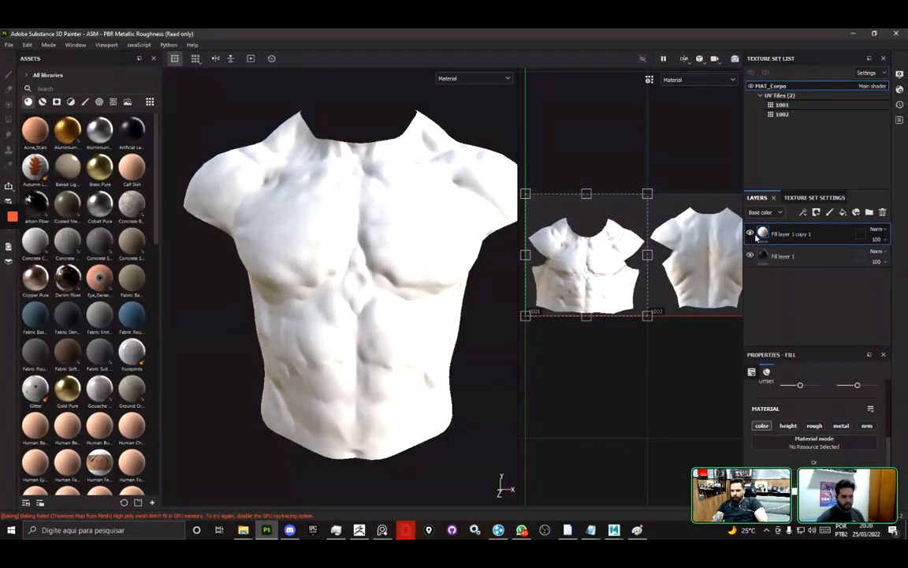
- Hide the white fill copy and exclude UV tile 1002 from the geometry mask of Fill layer 1
{"action": "left_click", "coordinate": [750, 233]}
{"action": "left_click", "coordinate": [816, 258]}
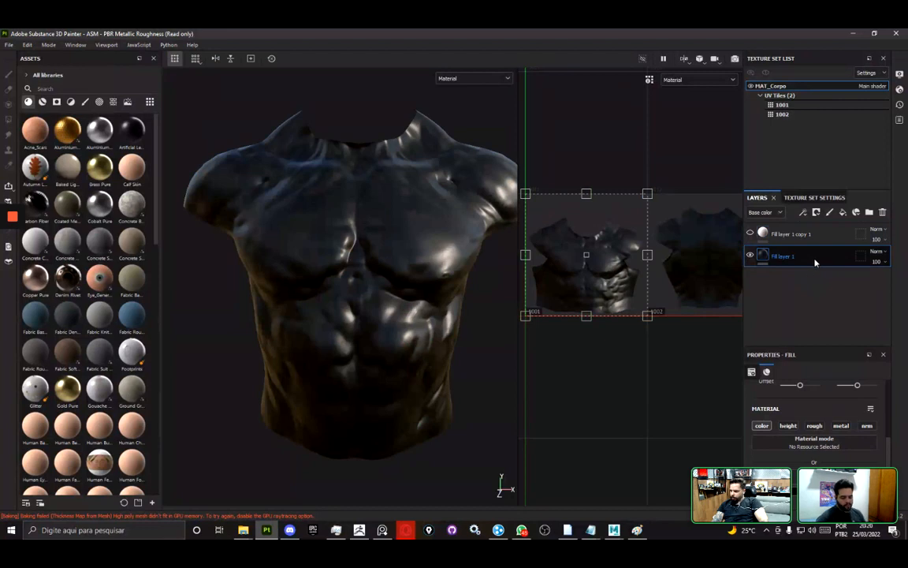
{"action": "left_click", "coordinate": [861, 256]}
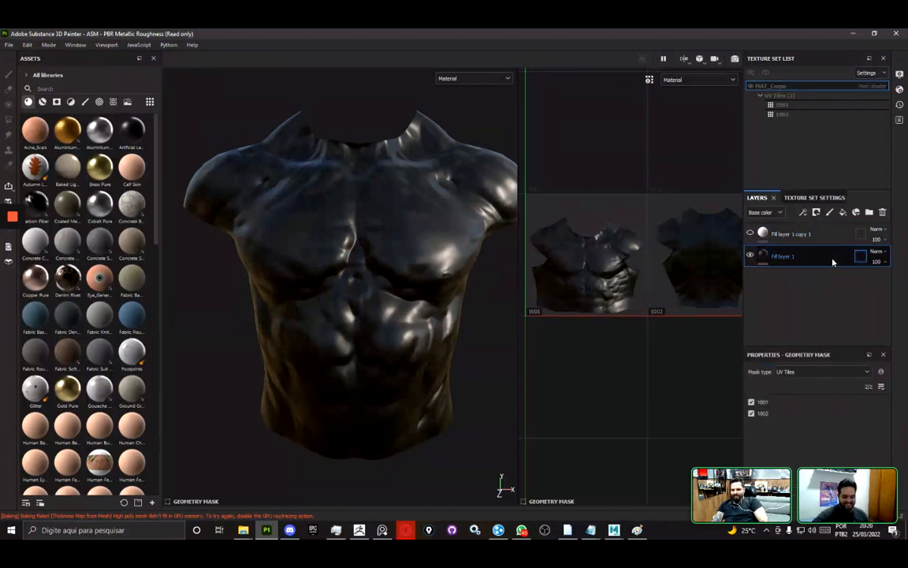
{"action": "left_click", "coordinate": [752, 414]}
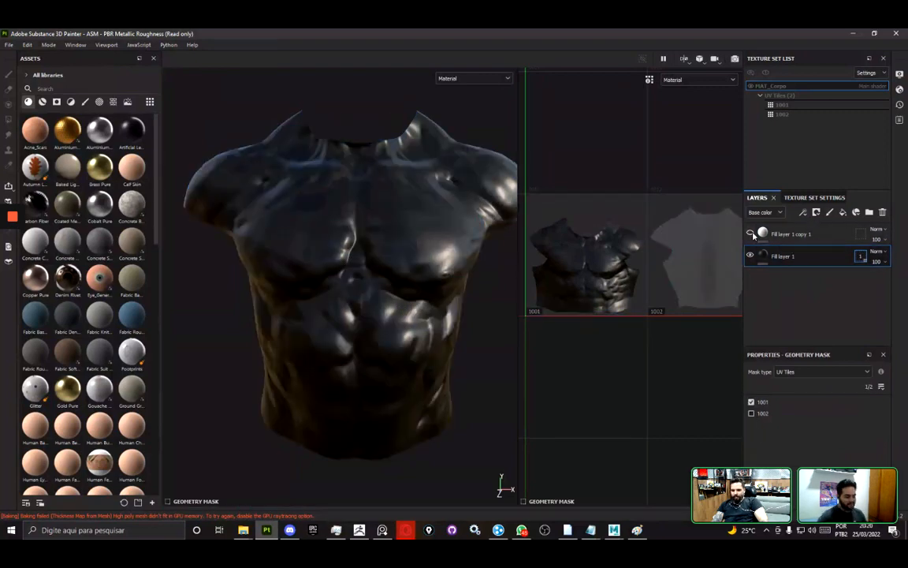
- Show the white Fill layer 1 copy 1, exclude UV tile 1001 from its geometry mask, and inspect both colors on the torso
{"action": "left_click", "coordinate": [860, 234]}
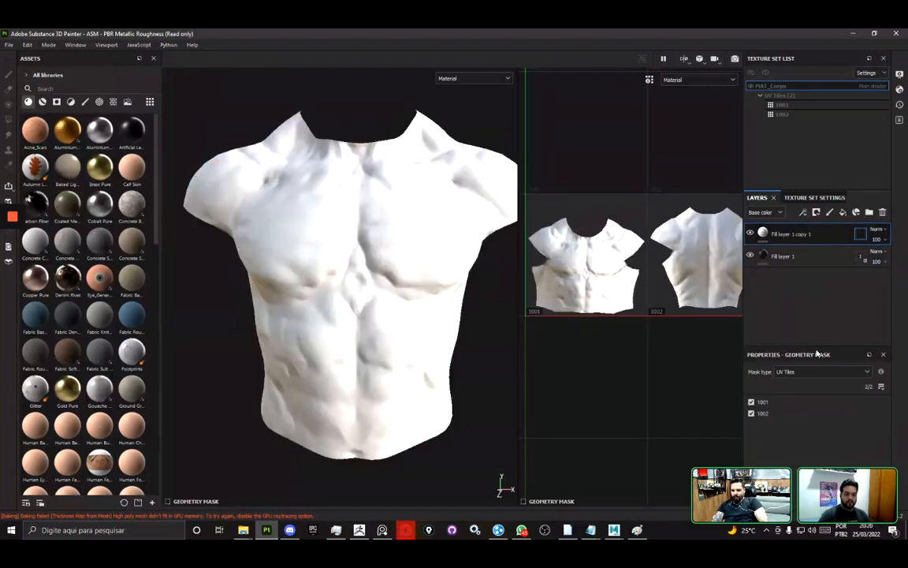
{"action": "left_click", "coordinate": [751, 402]}
{"action": "left_click", "coordinate": [784, 234]}
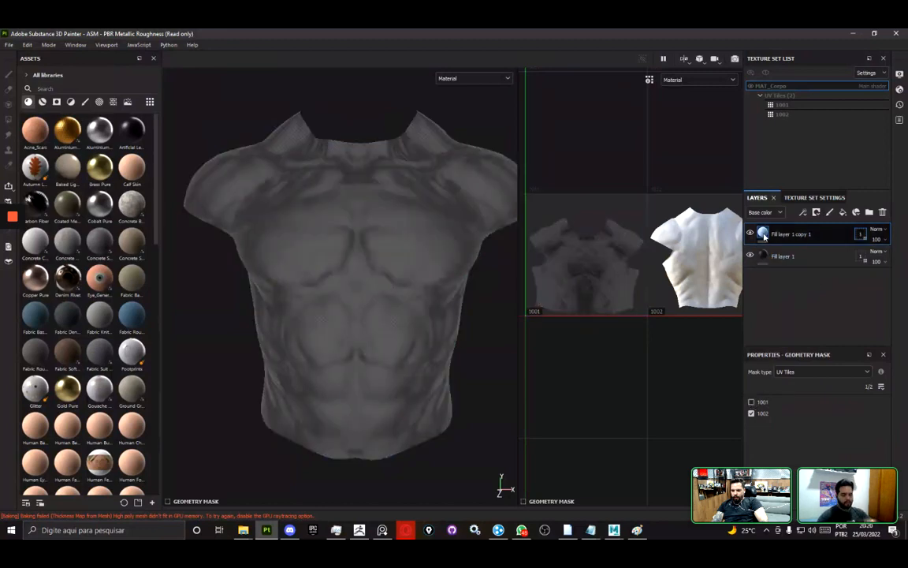
{"action": "scroll", "coordinate": [627, 242], "scroll_direction": "down", "scroll_amount": 1}
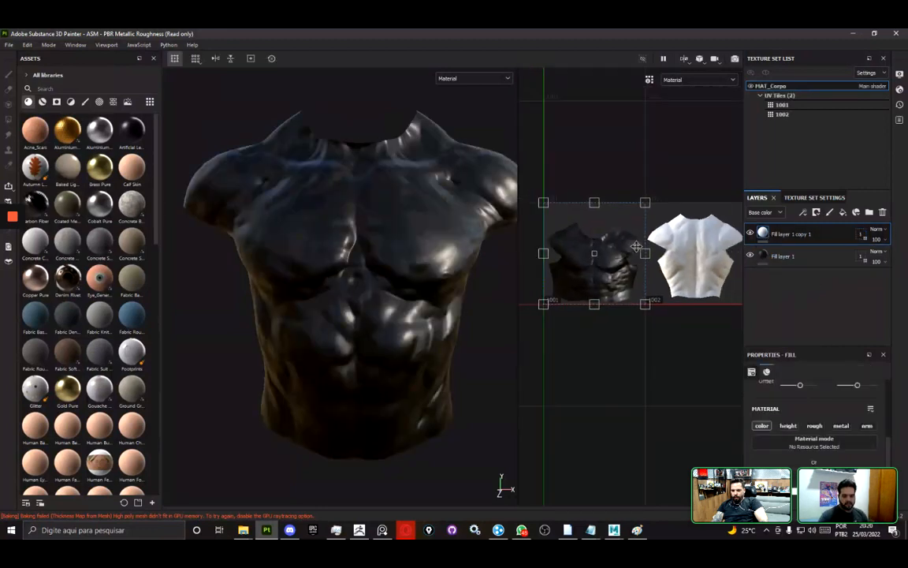
{"action": "left_click_drag", "start_coordinate": [416, 216], "coordinate": [371, 269], "text": "alt"}
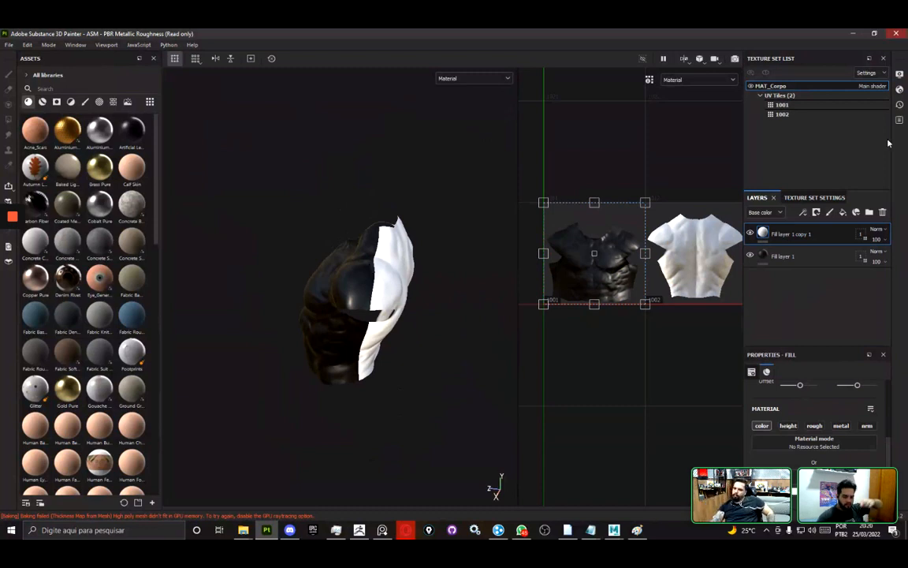
- Open the texture set settings with the mesh maps and mute the microphone in the Discord call
{"action": "left_click", "coordinate": [814, 198]}
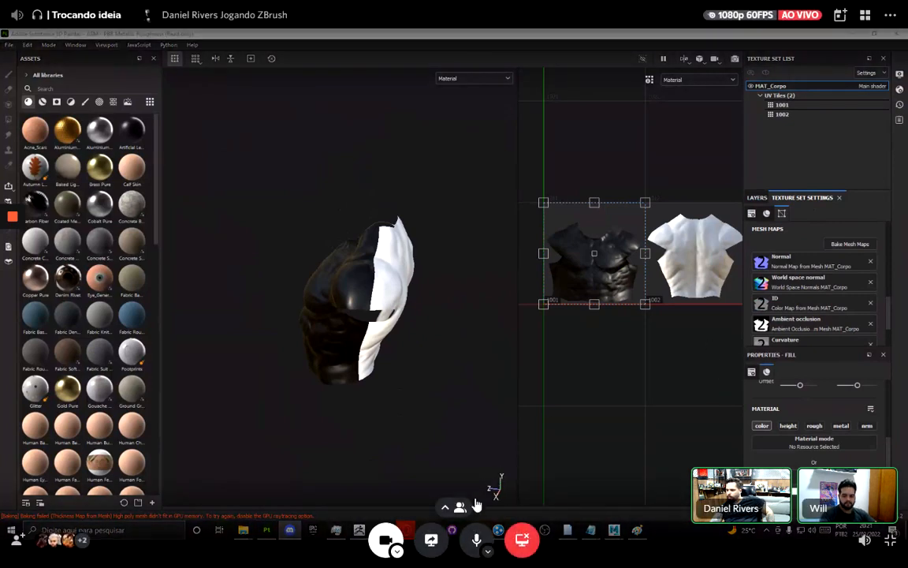
{"action": "left_click", "coordinate": [476, 537]}
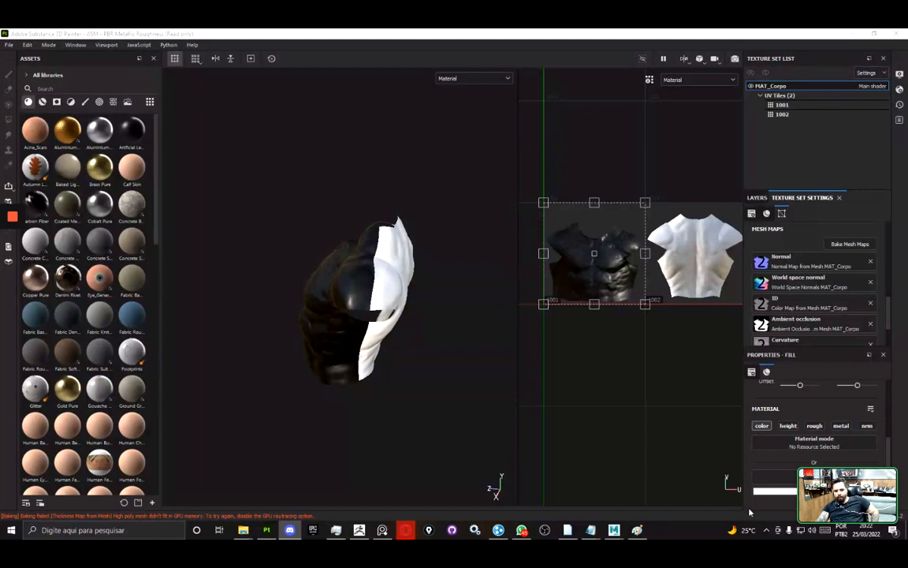
- Switch to Maya and isolate the low-poly torso mesh MeshTronco in the perspective view
{"action": "mouse_move", "coordinate": [614, 530]}
{"action": "left_click", "coordinate": [656, 489]}
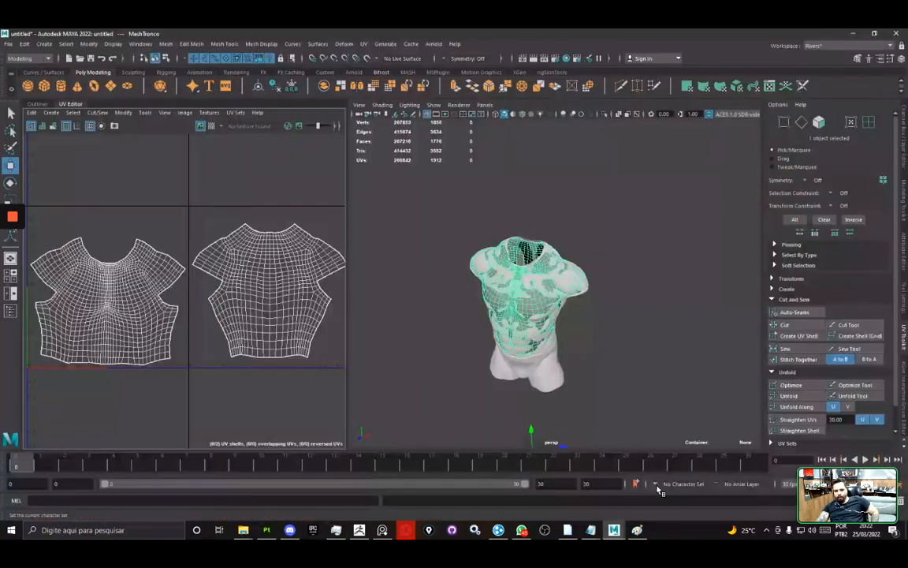
{"action": "scroll", "coordinate": [461, 258], "scroll_direction": "up", "scroll_amount": 5}
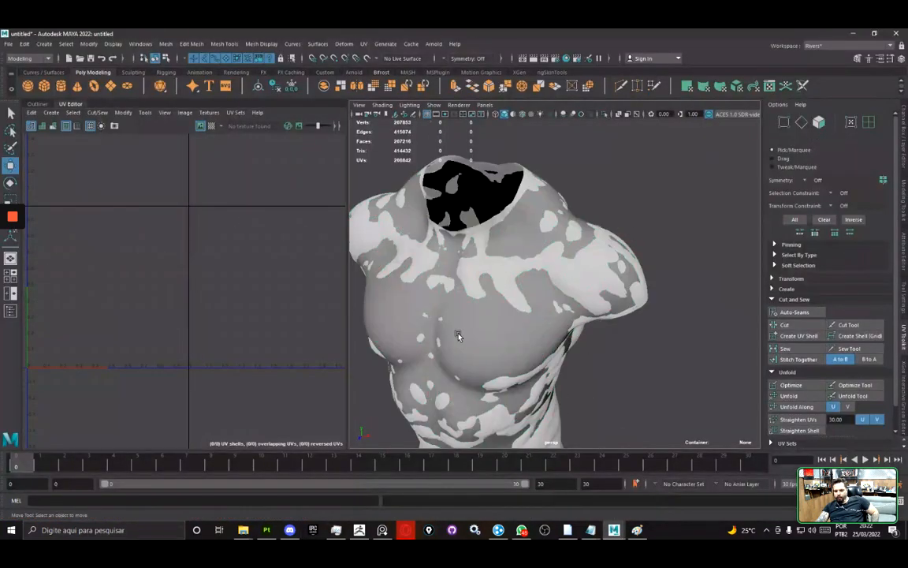
{"action": "left_click", "coordinate": [458, 332]}
{"action": "left_click", "coordinate": [603, 115]}
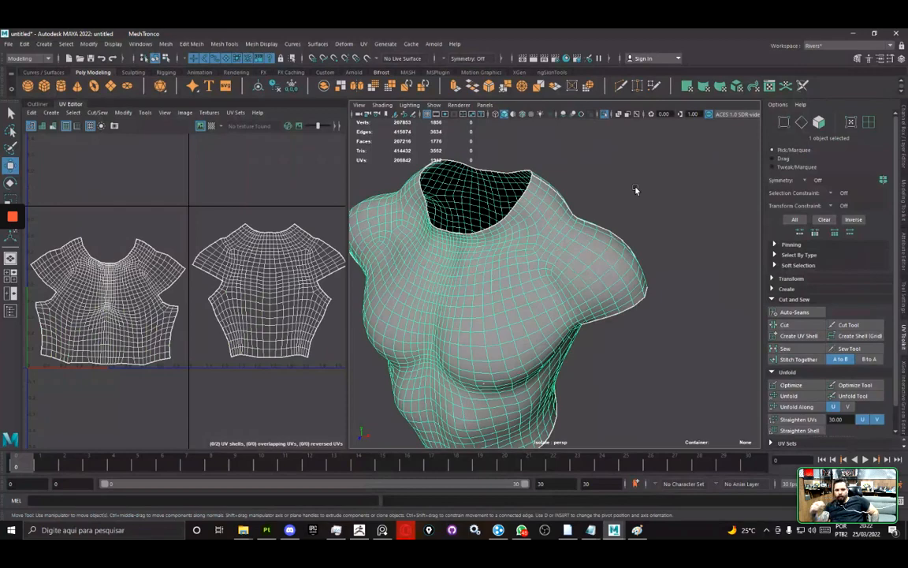
- Examine the edge flow of the torso's back UV shell around the shoulder and armhole
{"action": "scroll", "coordinate": [233, 276], "scroll_direction": "up", "scroll_amount": 5}
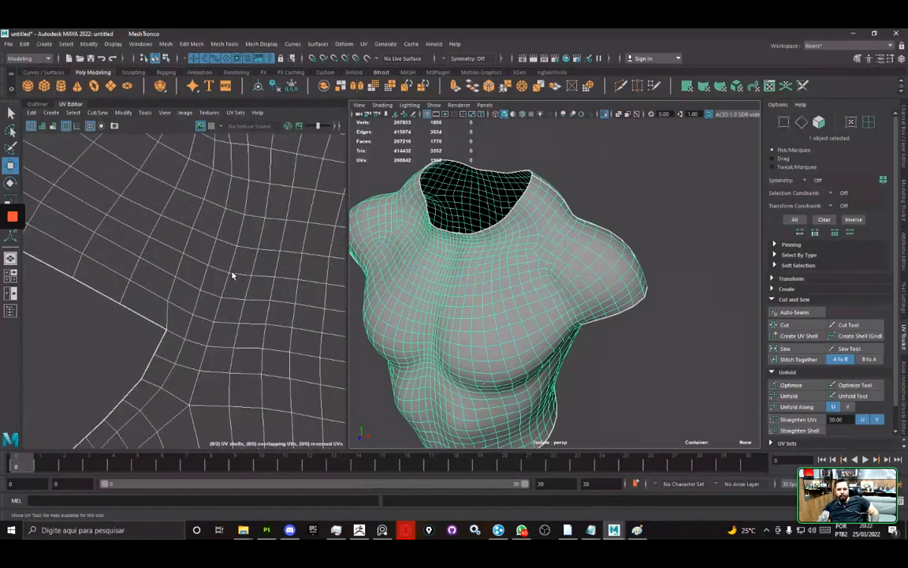
{"action": "scroll", "coordinate": [233, 275], "scroll_direction": "down", "scroll_amount": 4}
{"action": "scroll", "coordinate": [231, 236], "scroll_direction": "up", "scroll_amount": 3}
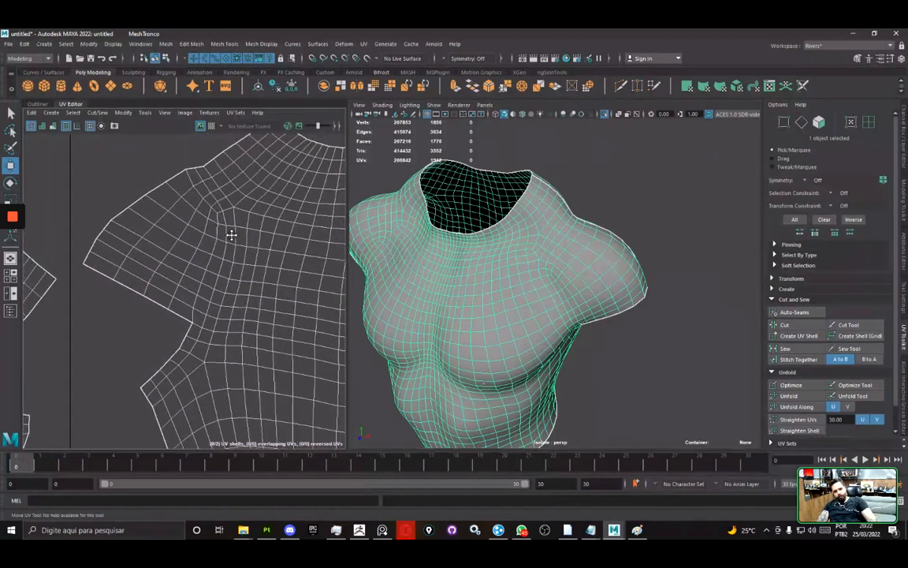
{"action": "scroll", "coordinate": [231, 234], "scroll_direction": "up", "scroll_amount": 4}
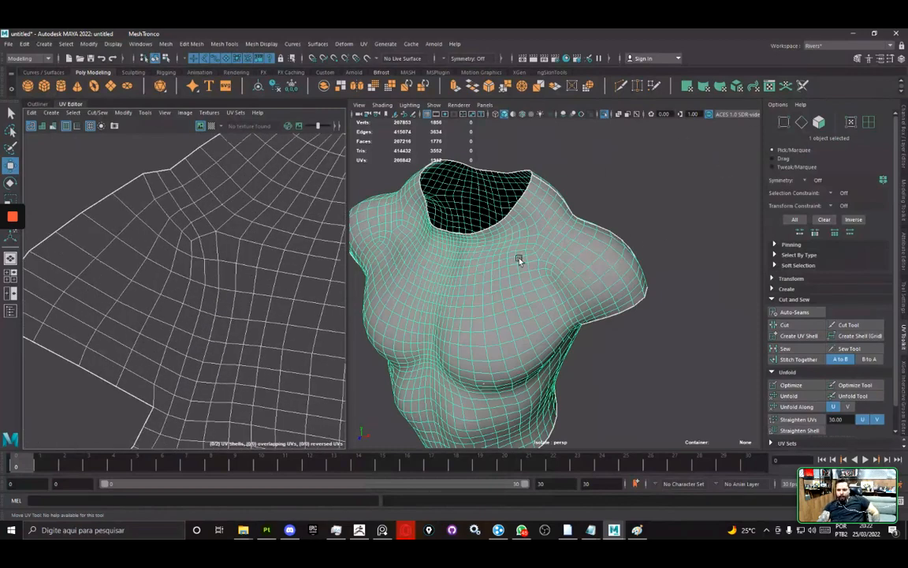
{"action": "scroll", "coordinate": [99, 233], "scroll_direction": "up", "scroll_amount": 2}
{"action": "scroll", "coordinate": [99, 233], "scroll_direction": "down", "scroll_amount": 3}
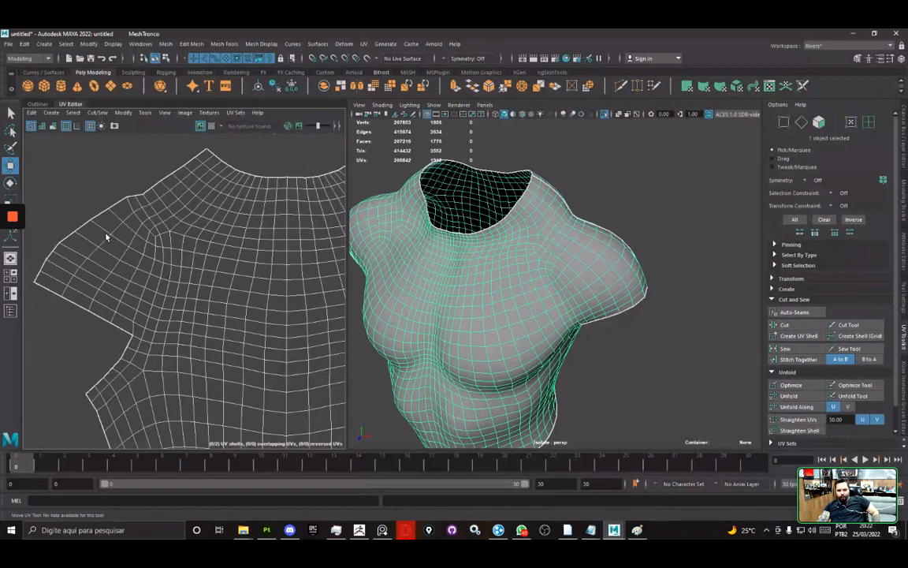
{"action": "scroll", "coordinate": [217, 170], "scroll_direction": "down", "scroll_amount": 4}
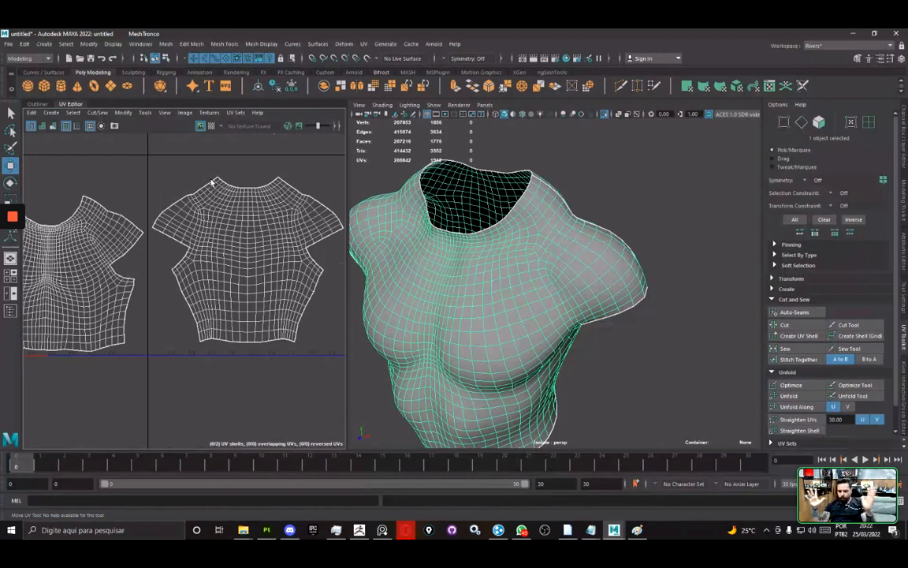
- Trace freehand red marks over the shoulder edge loops of the back UV shell, then clear the annotation
{"action": "scroll", "coordinate": [175, 204], "scroll_direction": "up", "scroll_amount": 6}
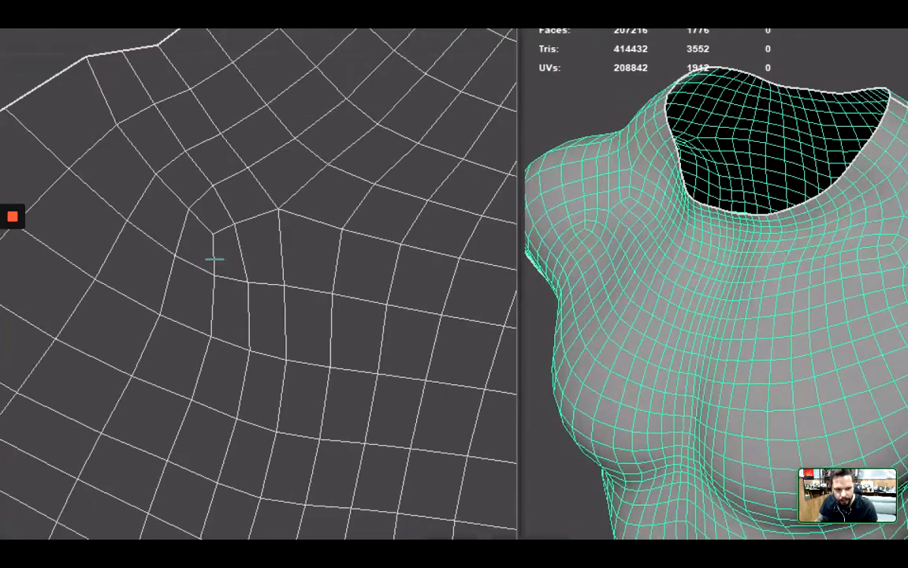
{"action": "mouse_move", "coordinate": [224, 258]}
{"action": "left_mouse_down"}
{"action": "mouse_move", "coordinate": [287, 236]}
{"action": "mouse_move", "coordinate": [349, 265]}
{"action": "left_mouse_up"}
{"action": "left_click_drag", "start_coordinate": [250, 231], "coordinate": [196, 408]}
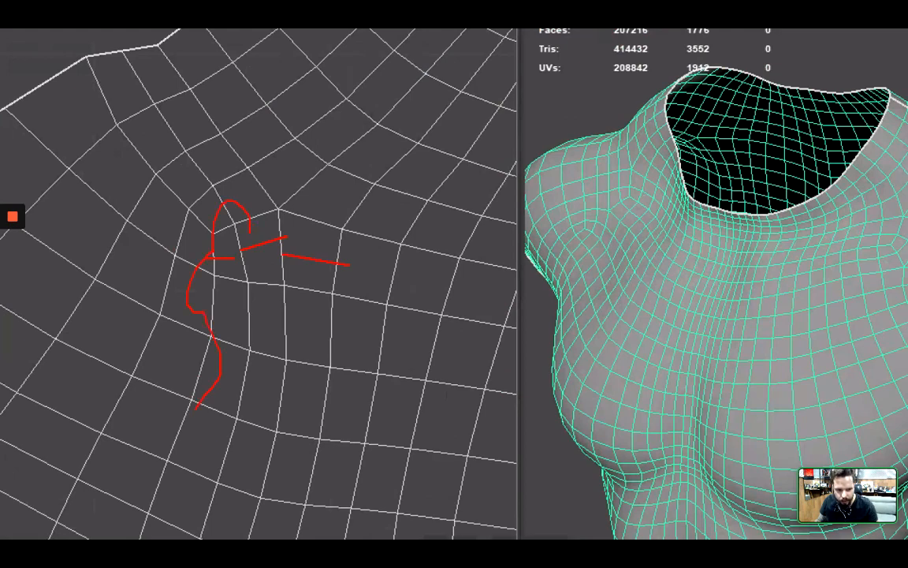
{"action": "mouse_move", "coordinate": [254, 105]}
{"action": "left_mouse_down"}
{"action": "mouse_move", "coordinate": [266, 315]}
{"action": "mouse_move", "coordinate": [242, 511]}
{"action": "left_mouse_up"}
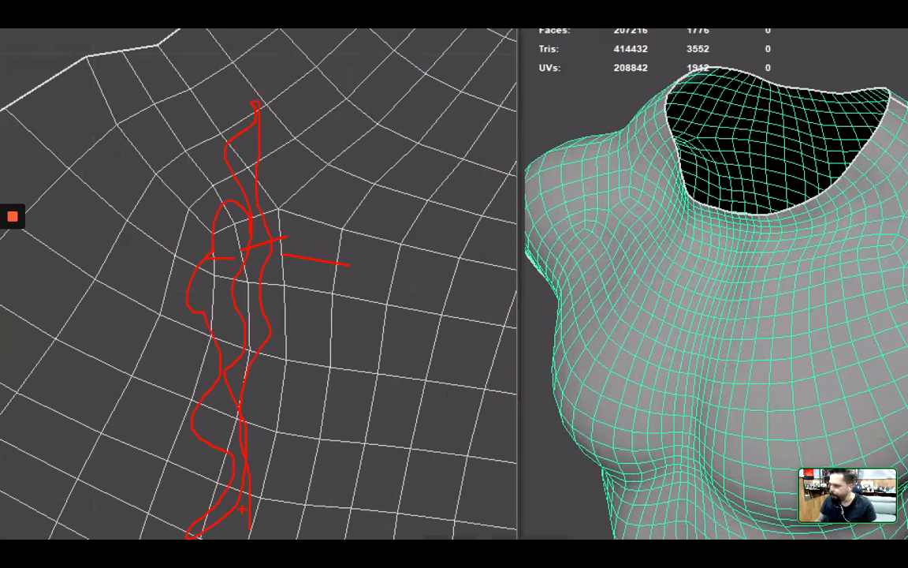
{"action": "key", "text": "Escape"}
- Mark a diagonal red line across the shoulder pole in the UV layout while comparing it with the mesh, then clear it
{"action": "scroll", "coordinate": [547, 266], "scroll_direction": "up", "scroll_amount": 6}
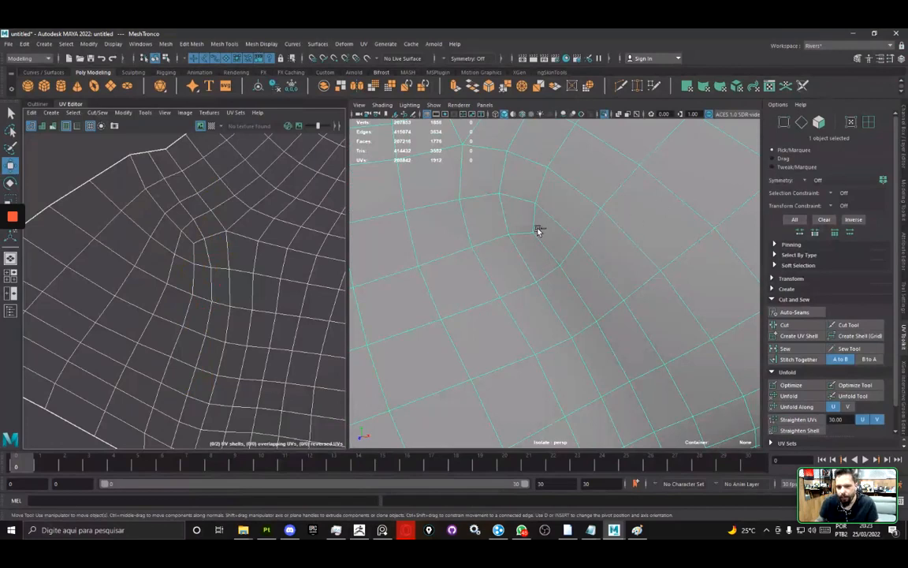
{"action": "key", "text": "ctrl+2"}
{"action": "left_click_drag", "start_coordinate": [211, 256], "coordinate": [254, 213]}
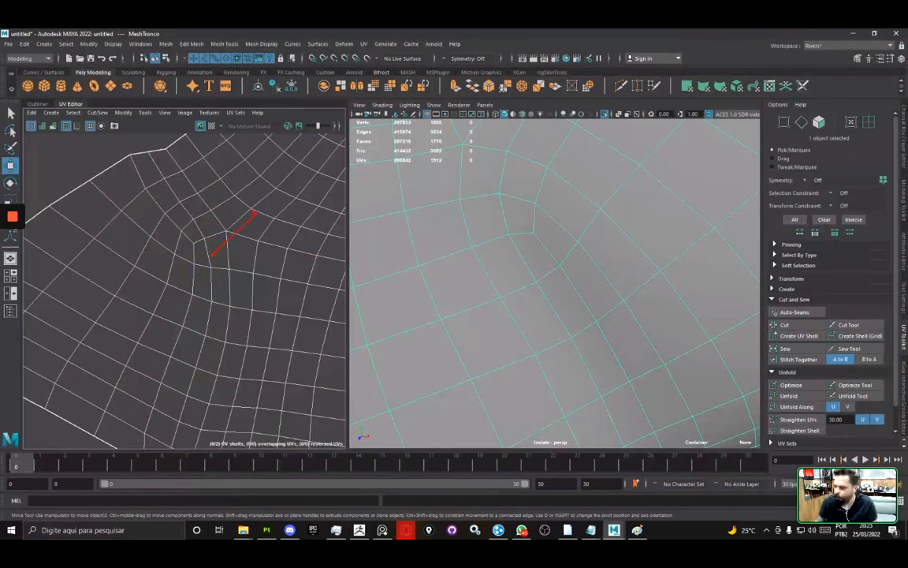
{"action": "key", "text": "Escape"}
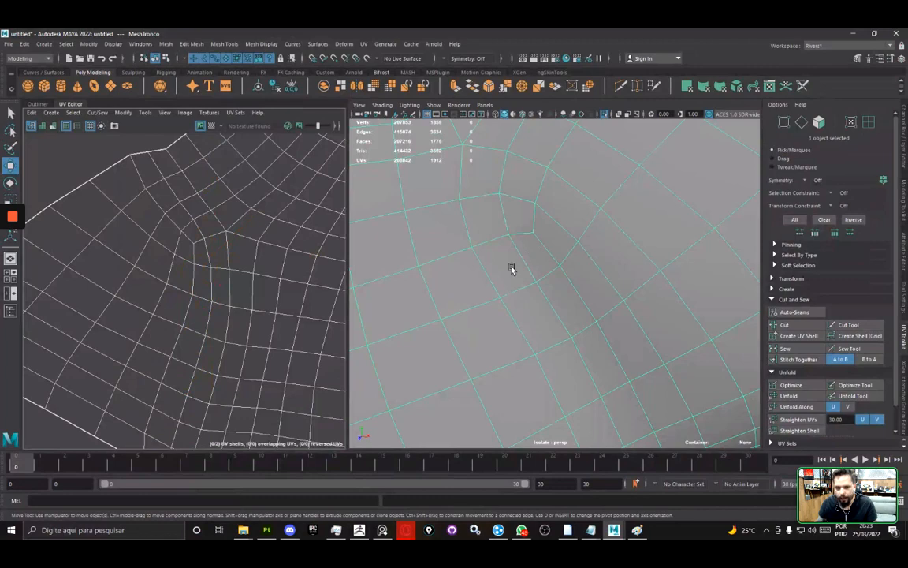
- Compare the torso mesh topology on the chest and back with the two UV shells
{"action": "right_click_drag", "start_coordinate": [513, 267], "coordinate": [415, 283], "text": "alt"}
{"action": "scroll", "coordinate": [218, 246], "scroll_direction": "down", "scroll_amount": 10}
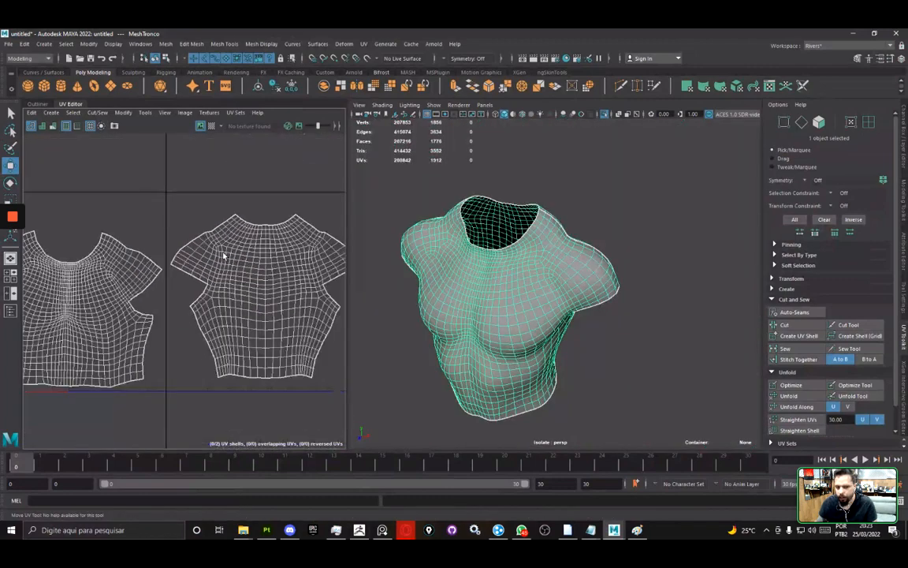
{"action": "middle_click_drag", "start_coordinate": [231, 259], "coordinate": [215, 241], "text": "alt"}
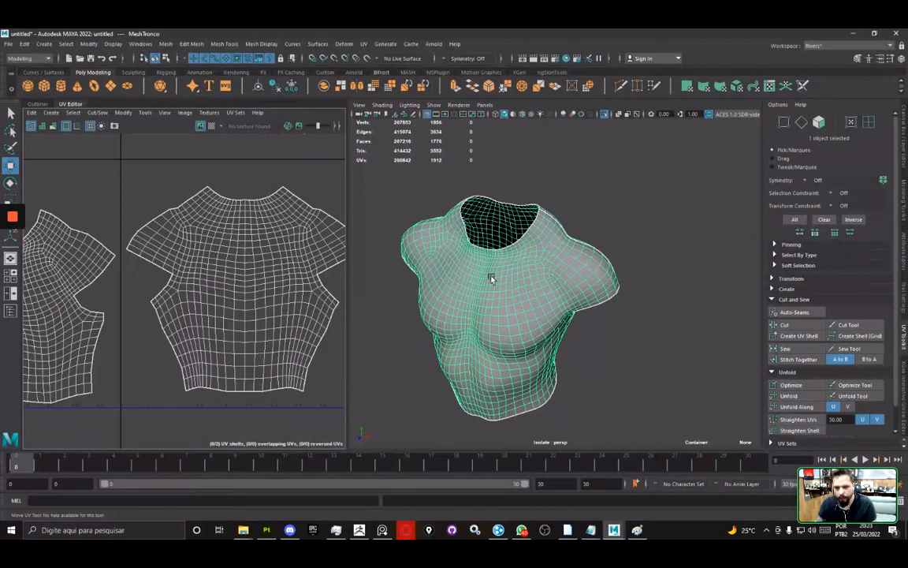
{"action": "scroll", "coordinate": [491, 279], "scroll_direction": "up", "scroll_amount": 6}
{"action": "scroll", "coordinate": [487, 283], "scroll_direction": "down", "scroll_amount": 3}
{"action": "left_click_drag", "start_coordinate": [497, 284], "coordinate": [517, 274], "text": "alt"}
{"action": "scroll", "coordinate": [517, 273], "scroll_direction": "down", "scroll_amount": 7}
{"action": "scroll", "coordinate": [548, 272], "scroll_direction": "up", "scroll_amount": 7}
{"action": "left_click_drag", "start_coordinate": [576, 259], "coordinate": [481, 254], "text": "alt"}
{"action": "scroll", "coordinate": [553, 262], "scroll_direction": "down", "scroll_amount": 7}
{"action": "scroll", "coordinate": [481, 254], "scroll_direction": "up", "scroll_amount": 4}
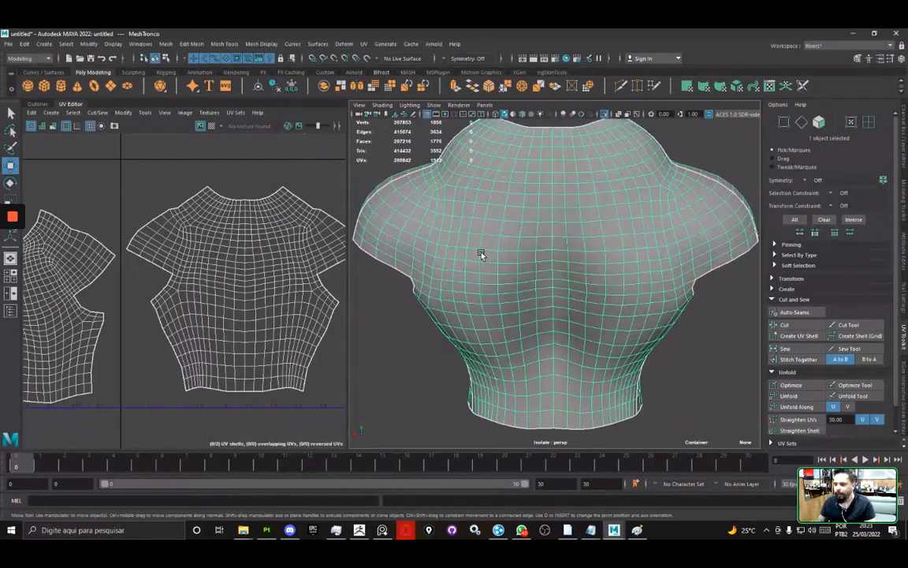
- Outline a narrow and a square quad on the torso's back with red annotations, clear them, and return to the front view
{"action": "scroll", "coordinate": [481, 254], "scroll_direction": "up", "scroll_amount": 3}
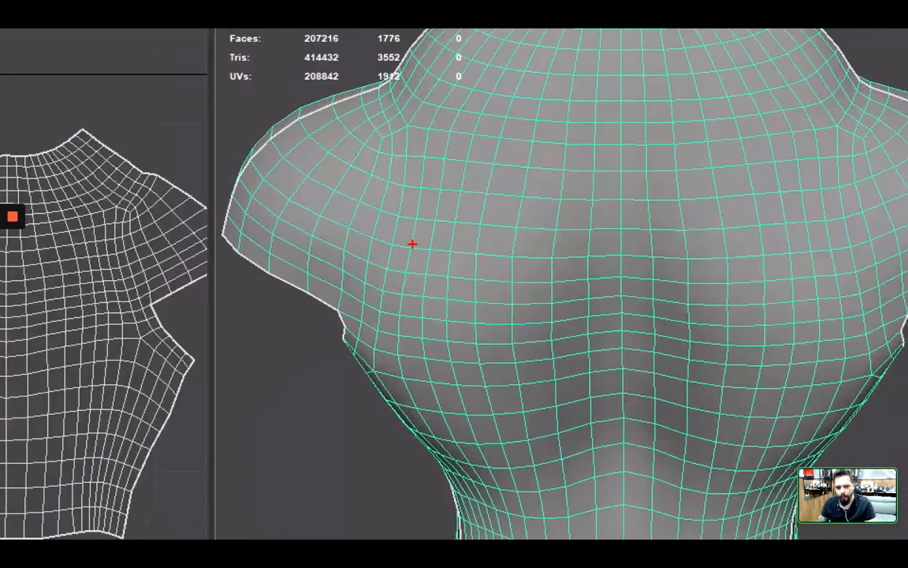
{"action": "mouse_move", "coordinate": [375, 211]}
{"action": "left_mouse_down"}
{"action": "mouse_move", "coordinate": [377, 235]}
{"action": "mouse_move", "coordinate": [387, 214]}
{"action": "mouse_move", "coordinate": [376, 212]}
{"action": "left_mouse_up"}
{"action": "left_click_drag", "start_coordinate": [520, 230], "coordinate": [557, 262]}
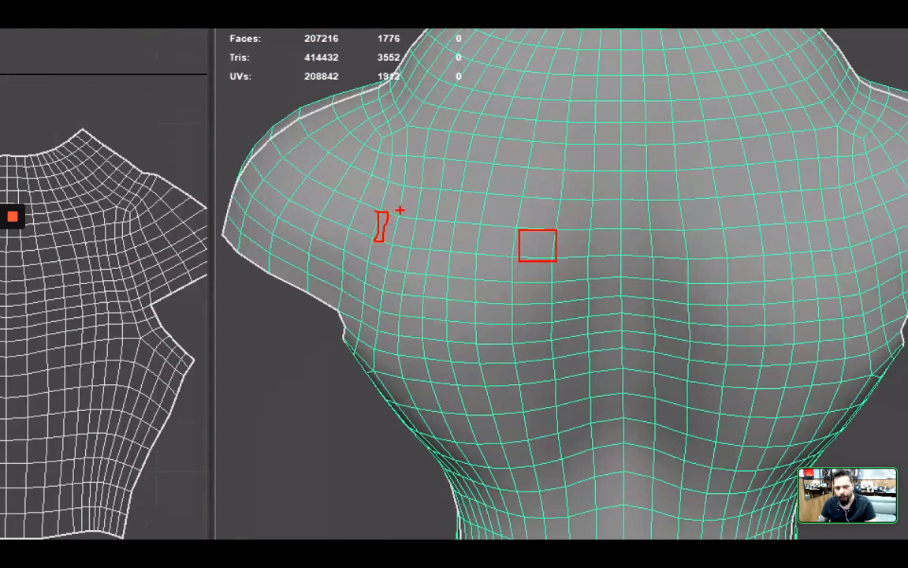
{"action": "left_click_drag", "start_coordinate": [400, 209], "coordinate": [433, 172], "text": "ctrl+shift"}
{"action": "left_click_drag", "start_coordinate": [530, 231], "coordinate": [540, 158], "text": "ctrl+shift"}
{"action": "key", "text": "Escape"}
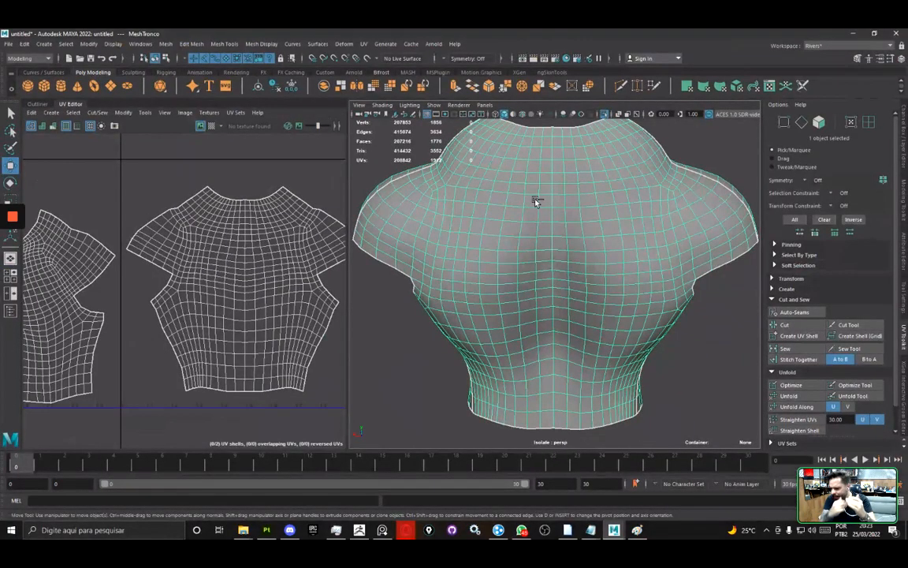
{"action": "scroll", "coordinate": [533, 245], "scroll_direction": "down", "scroll_amount": 5}
{"action": "left_click_drag", "start_coordinate": [533, 245], "coordinate": [578, 300], "text": "alt"}
{"action": "scroll", "coordinate": [576, 300], "scroll_direction": "up", "scroll_amount": 3}
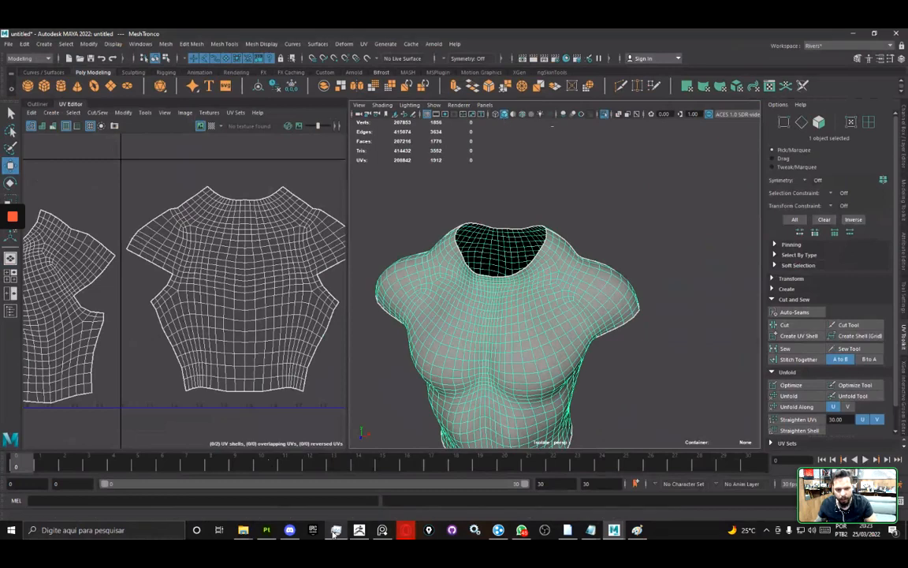
- Bring up the anatomy reference board over Maya and enlarge its window to show more images
{"action": "left_click", "coordinate": [360, 529]}
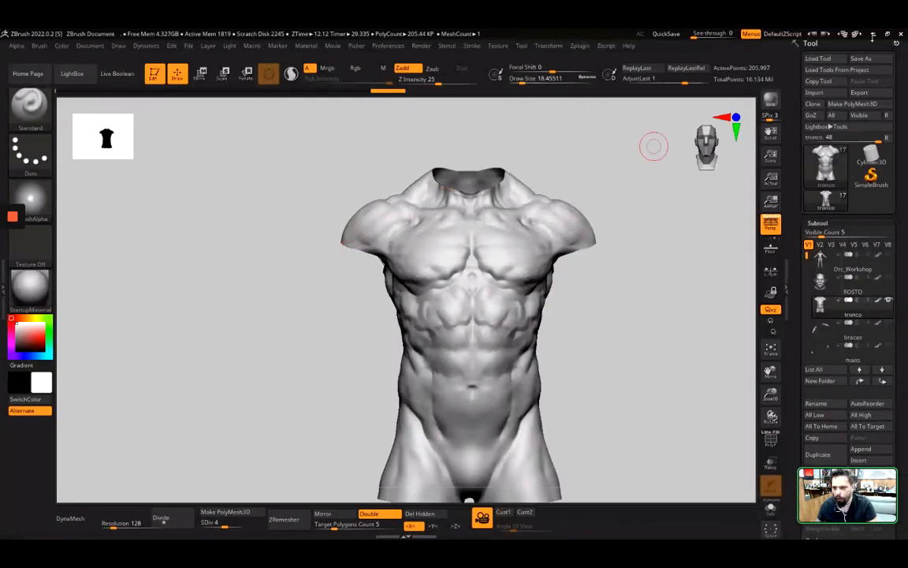
{"action": "left_click", "coordinate": [336, 532]}
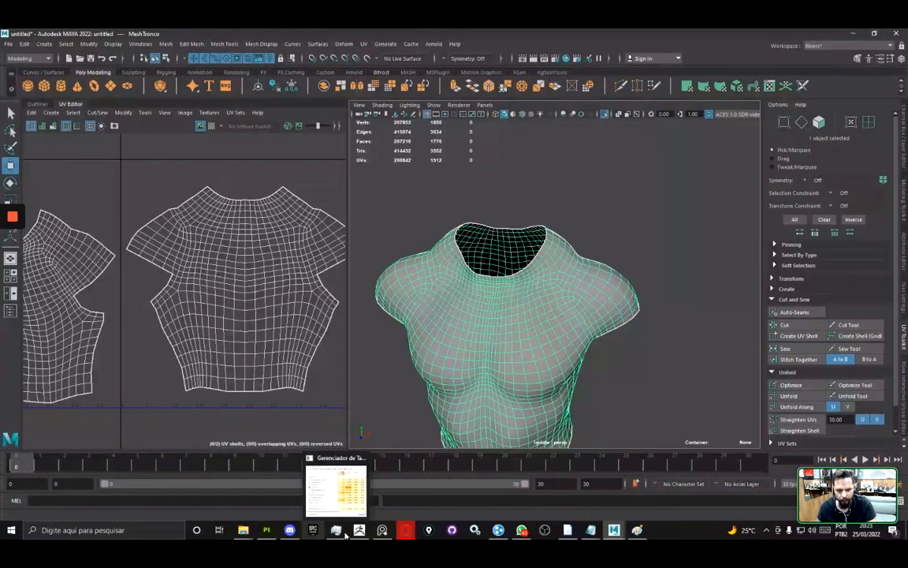
{"action": "left_click", "coordinate": [360, 529]}
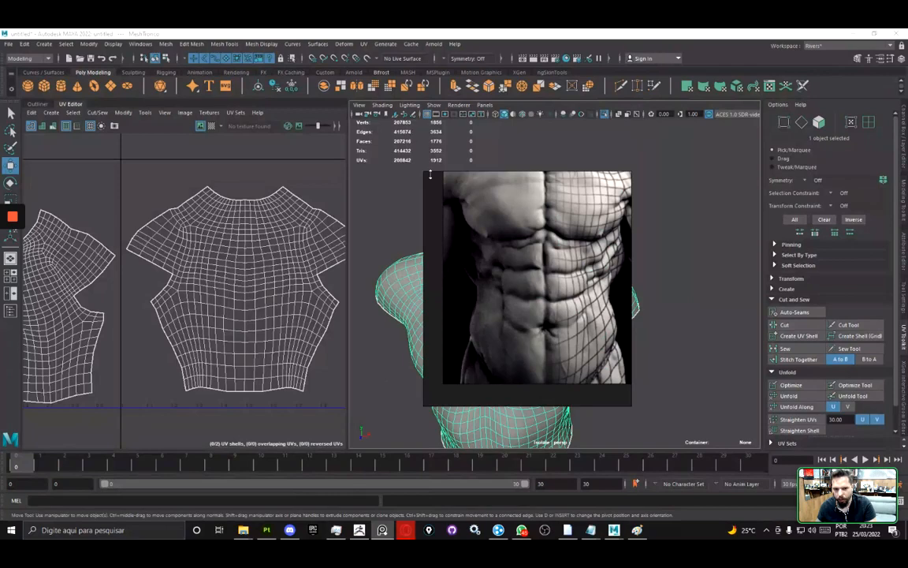
{"action": "left_click_drag", "start_coordinate": [425, 172], "coordinate": [140, 59]}
{"action": "scroll", "coordinate": [316, 248], "scroll_direction": "down", "scroll_amount": 8}
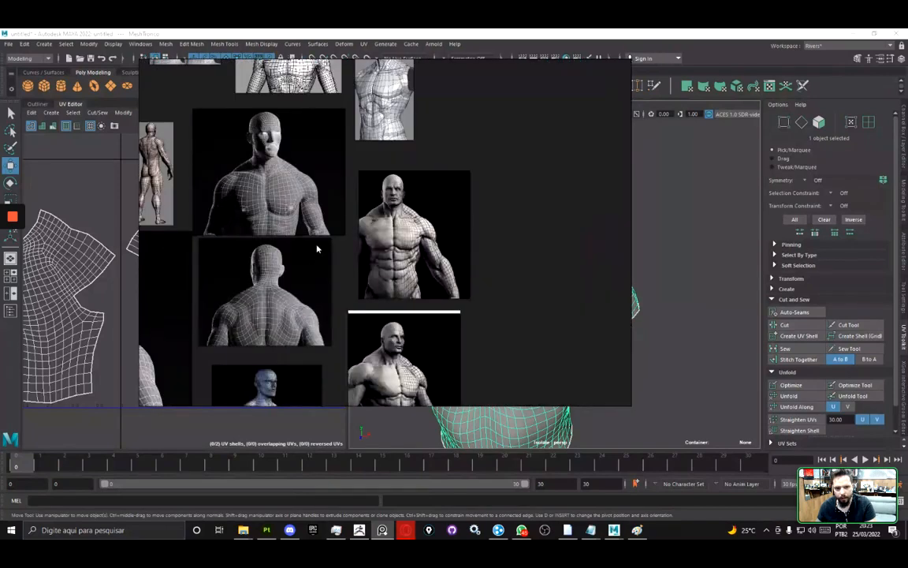
- Browse the full-body wireframe references and examine the topology of the torso, neck and face
{"action": "middle_click_drag", "start_coordinate": [296, 211], "coordinate": [432, 197]}
{"action": "middle_click_drag", "start_coordinate": [357, 237], "coordinate": [472, 303]}
{"action": "middle_click_drag", "start_coordinate": [220, 225], "coordinate": [328, 225]}
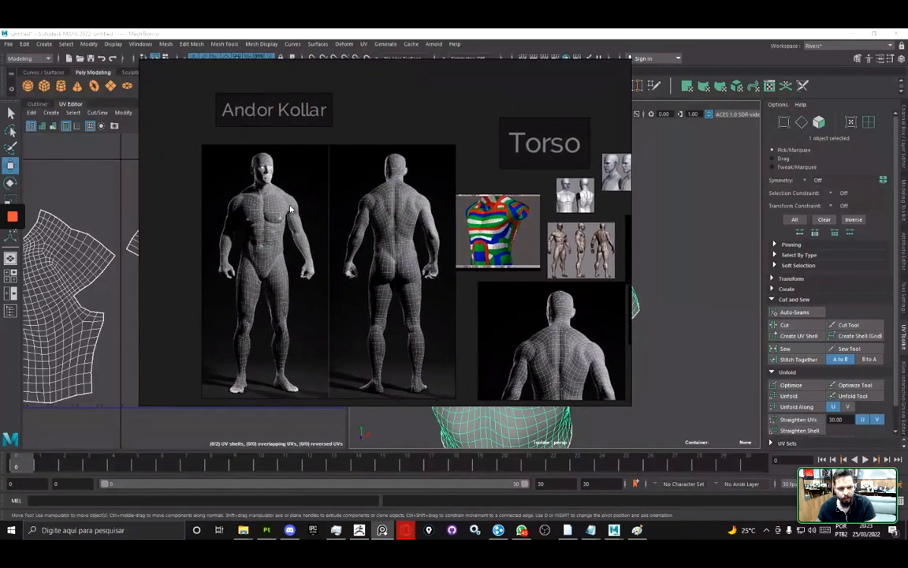
{"action": "scroll", "coordinate": [252, 206], "scroll_direction": "up", "scroll_amount": 10}
{"action": "middle_click_drag", "start_coordinate": [407, 308], "coordinate": [481, 313]}
{"action": "middle_click_drag", "start_coordinate": [429, 213], "coordinate": [437, 386]}
{"action": "middle_click_drag", "start_coordinate": [312, 132], "coordinate": [348, 268]}
{"action": "scroll", "coordinate": [313, 246], "scroll_direction": "up", "scroll_amount": 3}
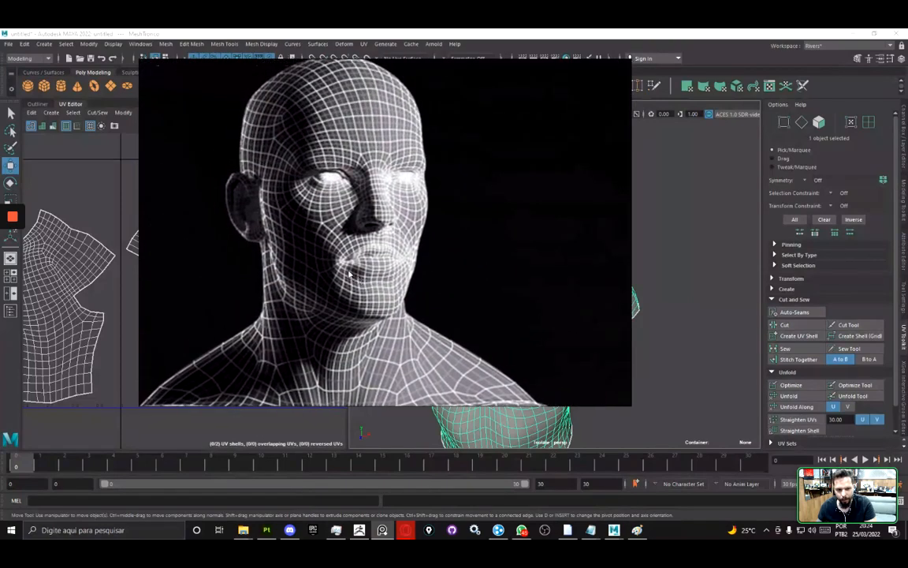
{"action": "scroll", "coordinate": [306, 239], "scroll_direction": "down", "scroll_amount": 3}
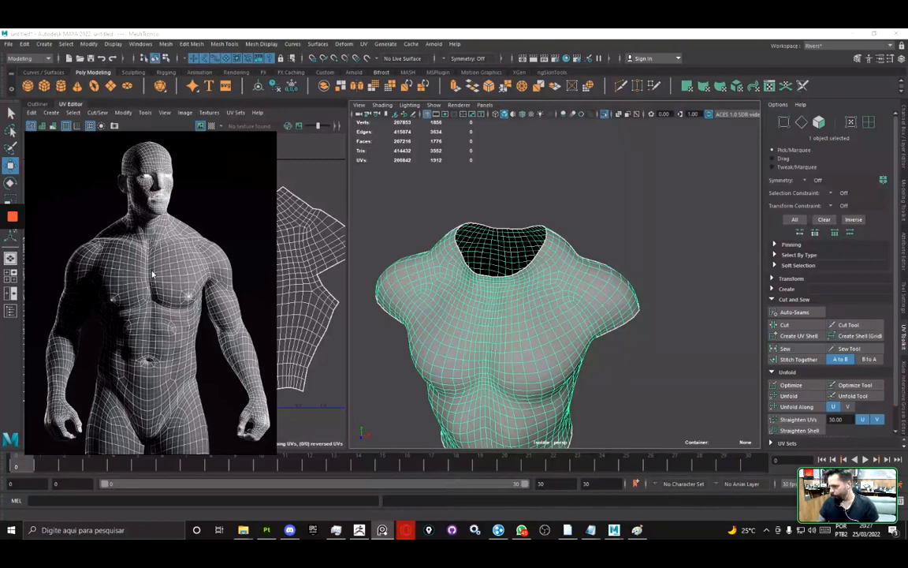
{"action": "mouse_move", "coordinate": [724, 308]}
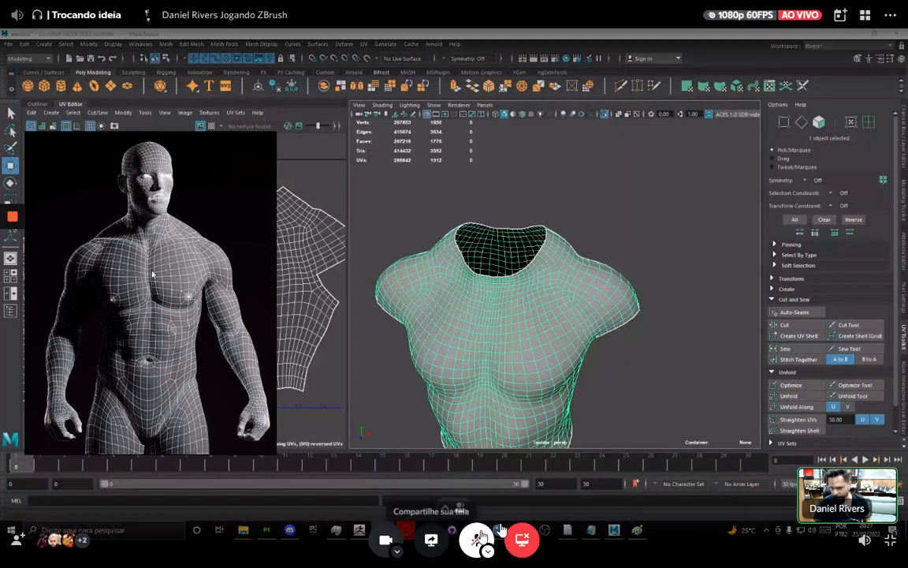